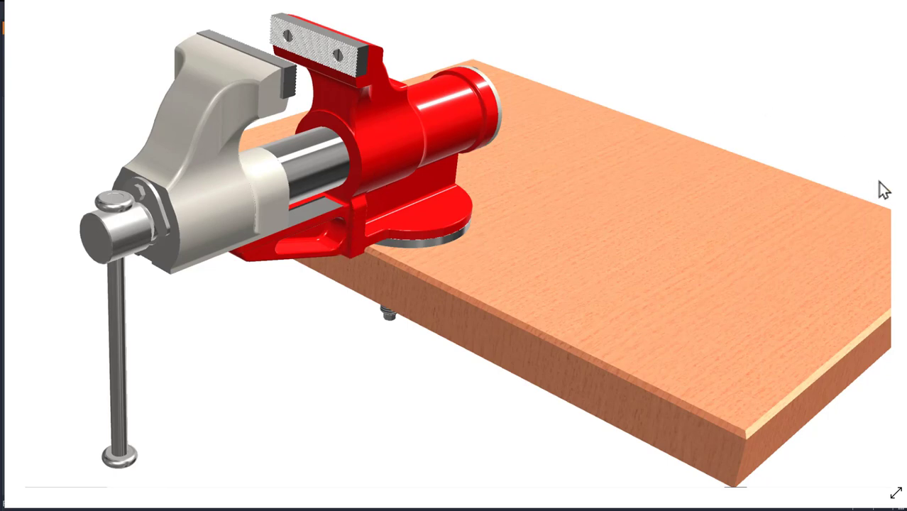
Examine the finished main body model and the dimensioned views in the MAIN BODY.idw drawing.
click(874, 240)
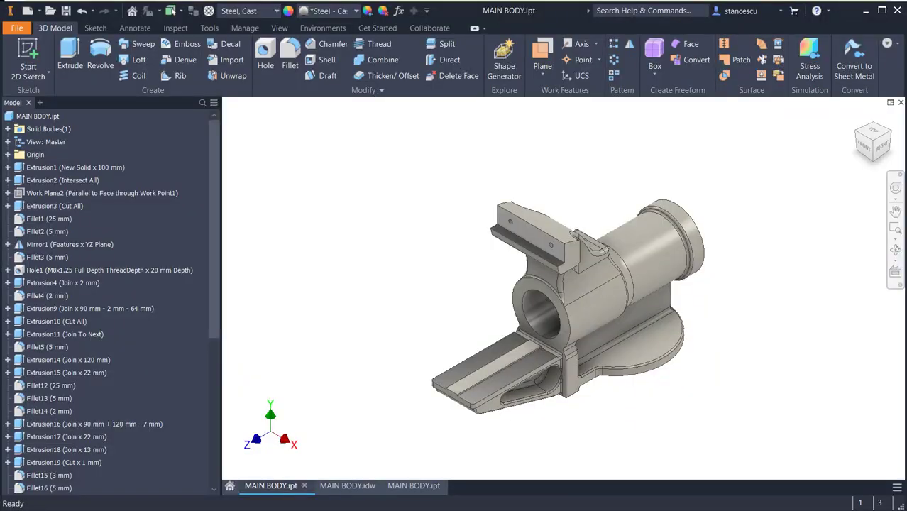
scroll(626, 289, up, 3)
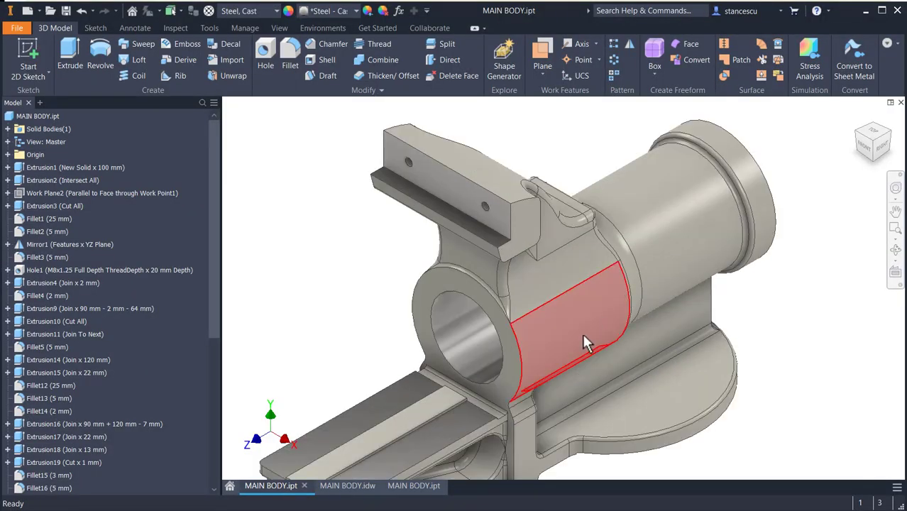
shift+middle_drag(579, 349, 521, 361)
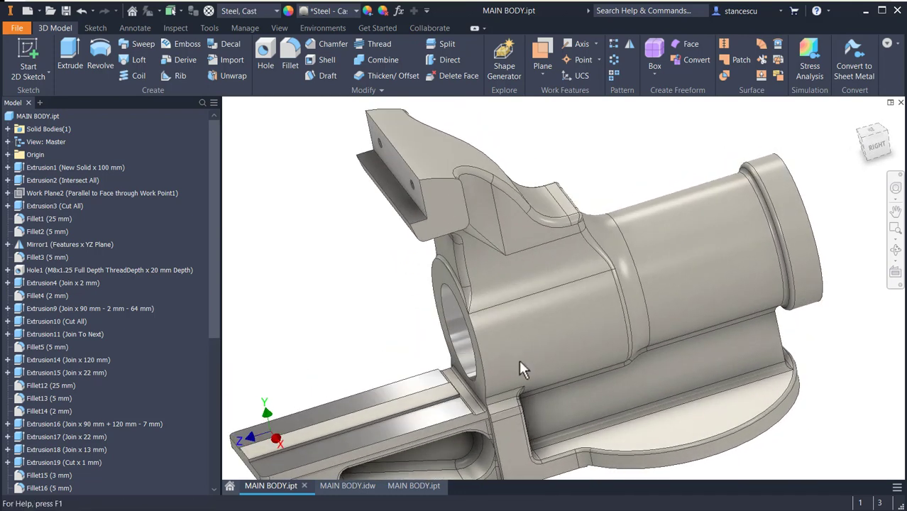
click(357, 486)
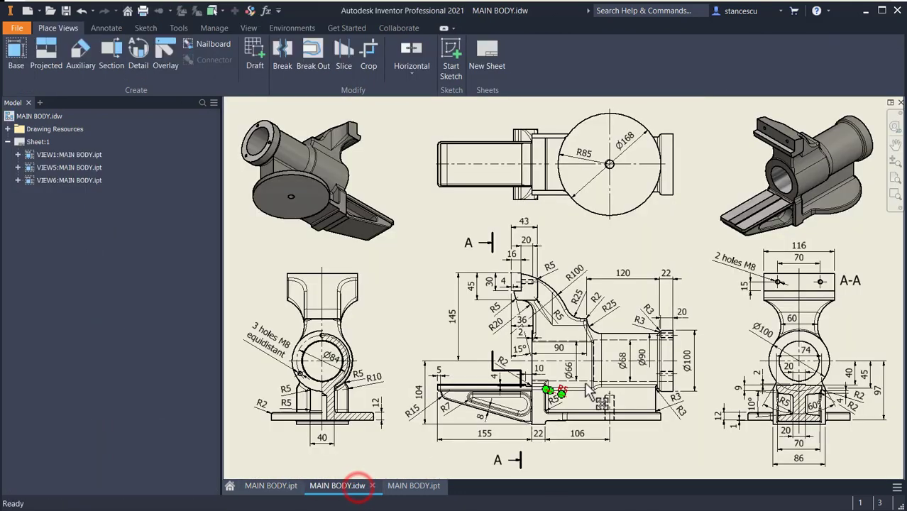
scroll(794, 397, up, 4)
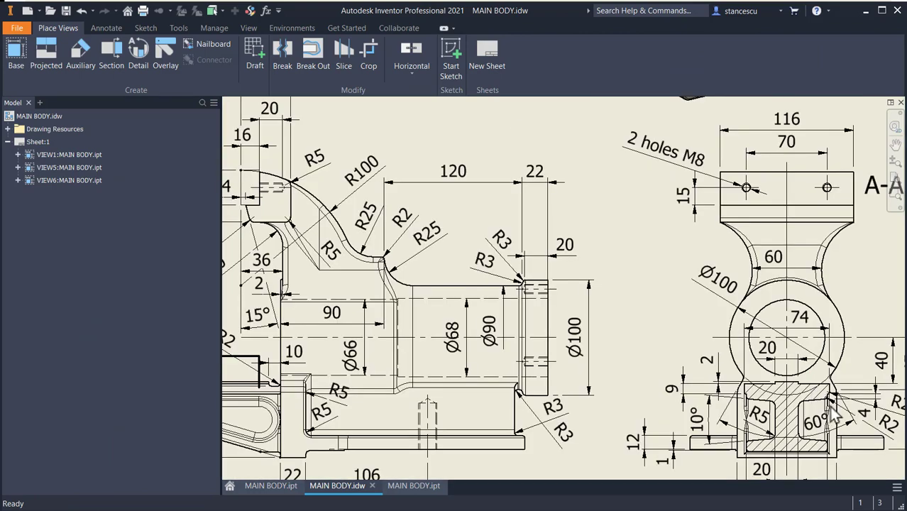
scroll(603, 320, down, 2)
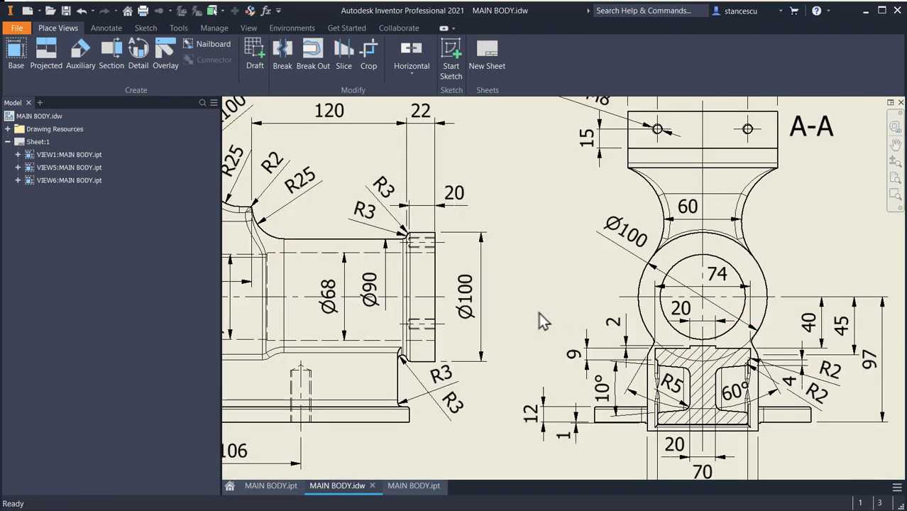
mouse_move(539, 313)
middle_down()
mouse_move(823, 361)
mouse_move(811, 348)
middle_up()
middle_drag(595, 328, 815, 317)
middle_drag(702, 307, 752, 310)
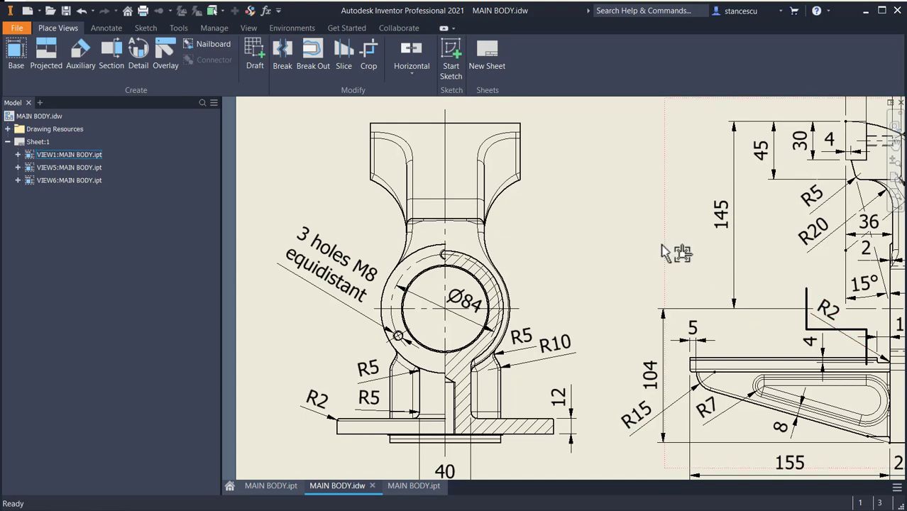
key(Home)
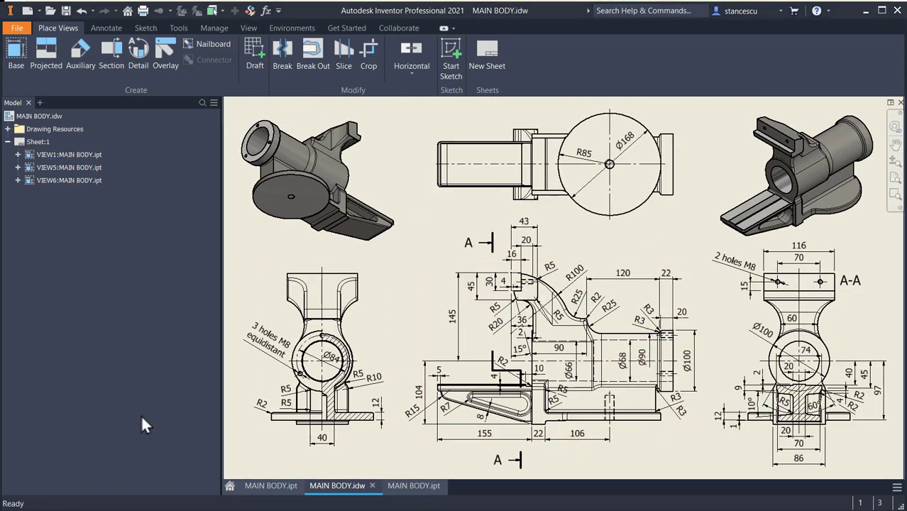
In the partly built MAIN BODY.ipt, sketch a circle on the flat front face, centred on the origin and matching the rounded lower edge.
click(413, 489)
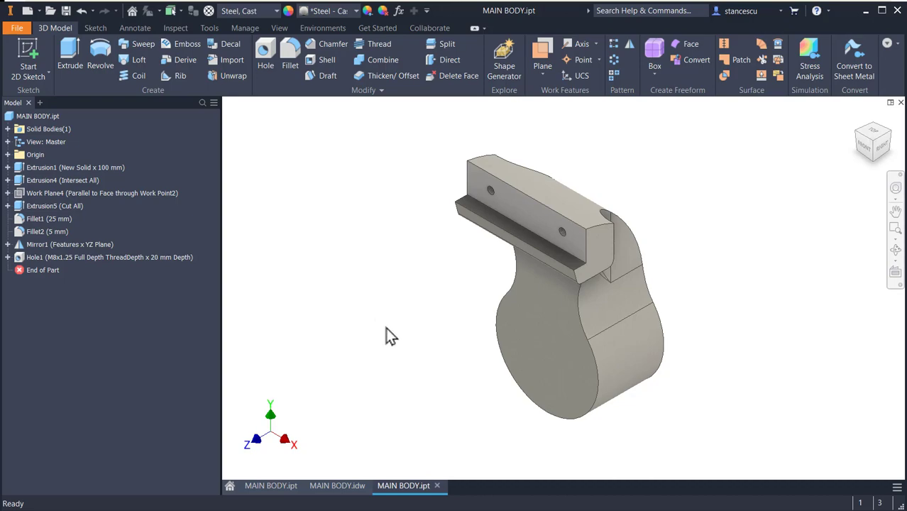
click(539, 386)
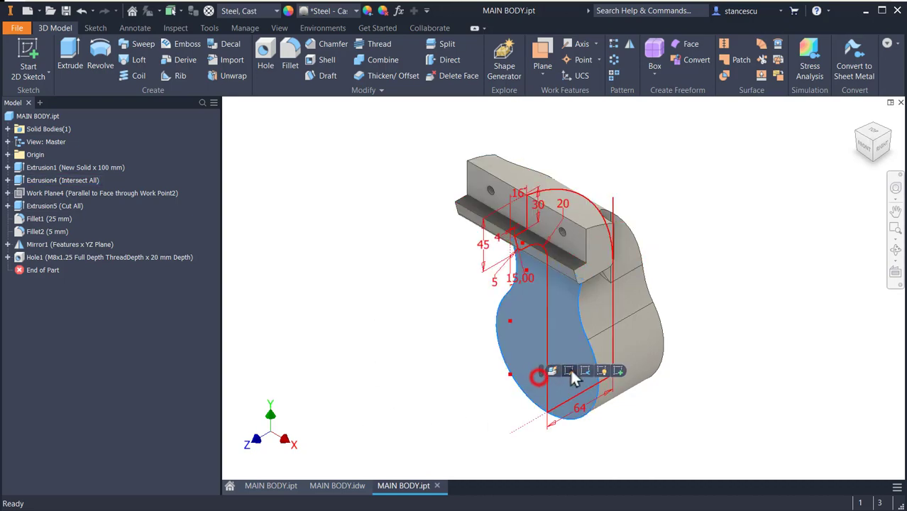
click(619, 371)
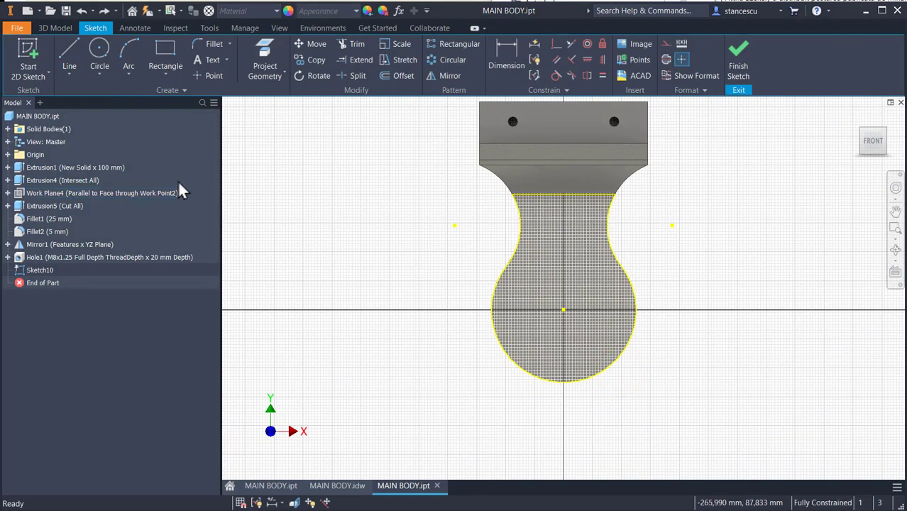
click(100, 62)
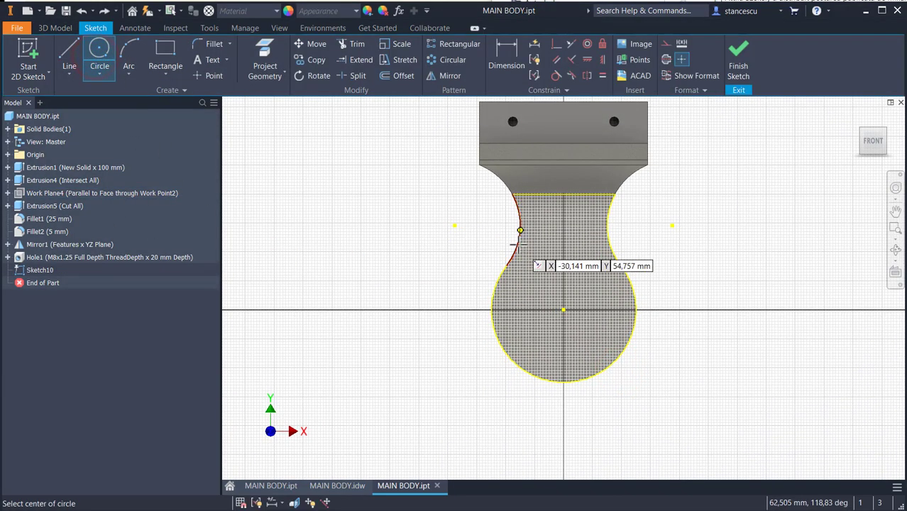
click(563, 309)
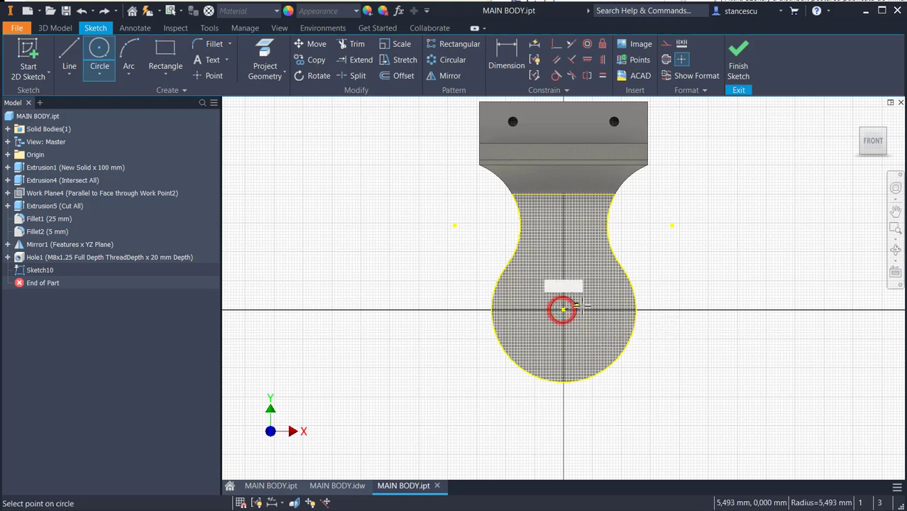
click(628, 274)
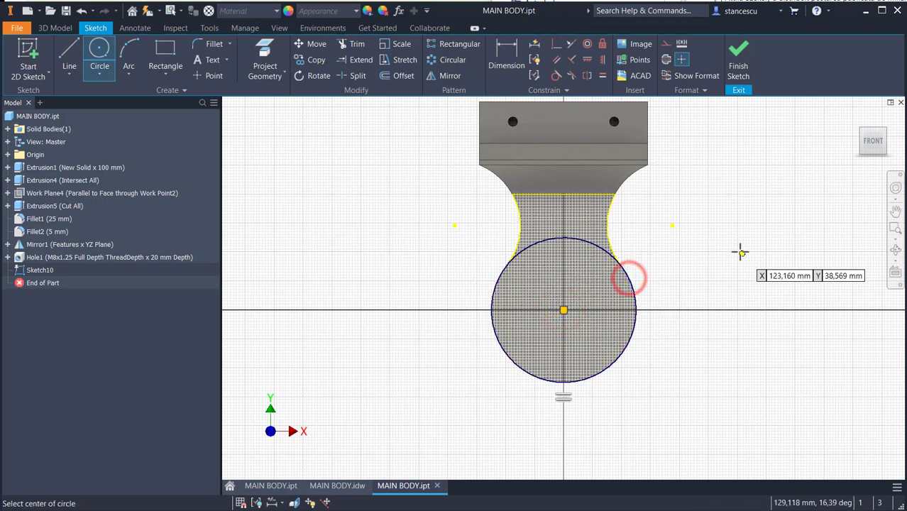
click(738, 57)
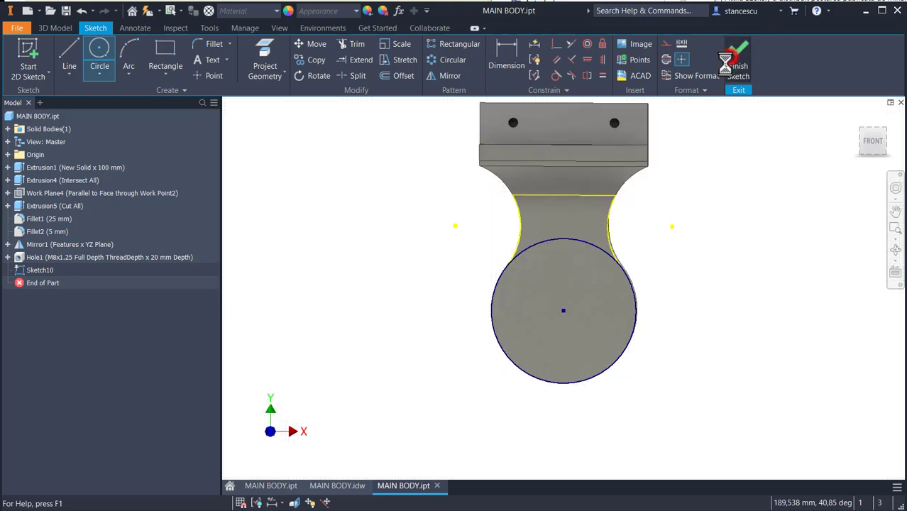
Extrude the circular profile 2 mm outward from the front face, joined to the body.
click(68, 55)
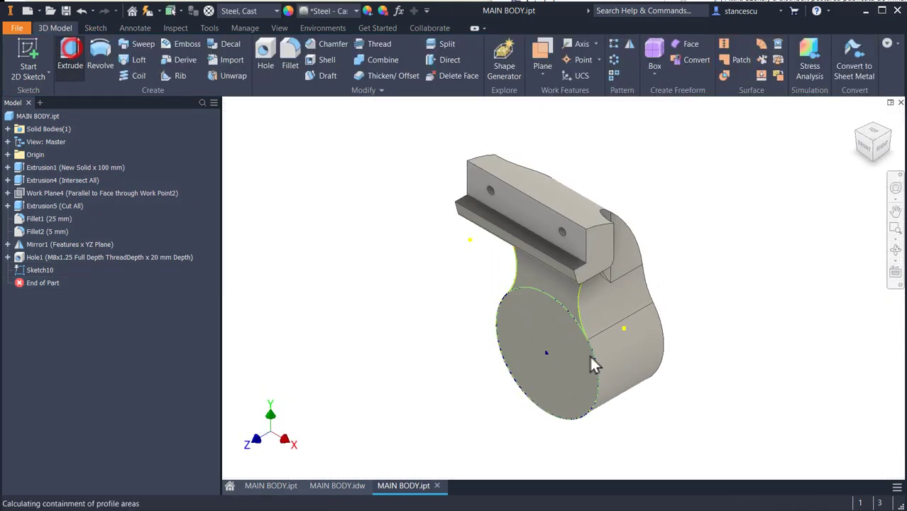
click(548, 339)
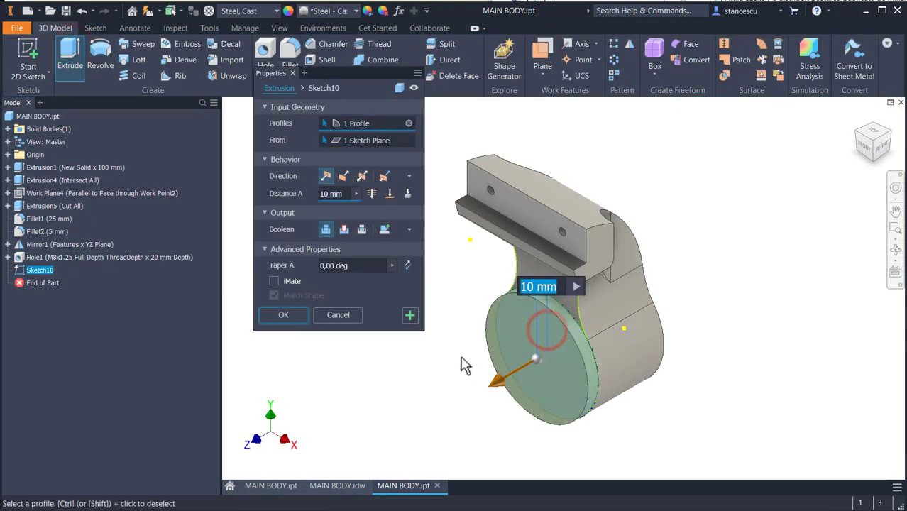
text(2)
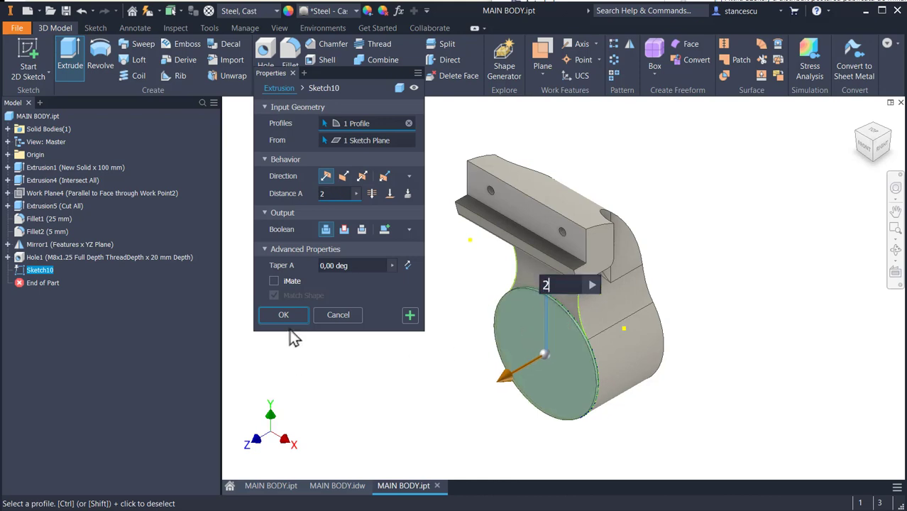
click(292, 317)
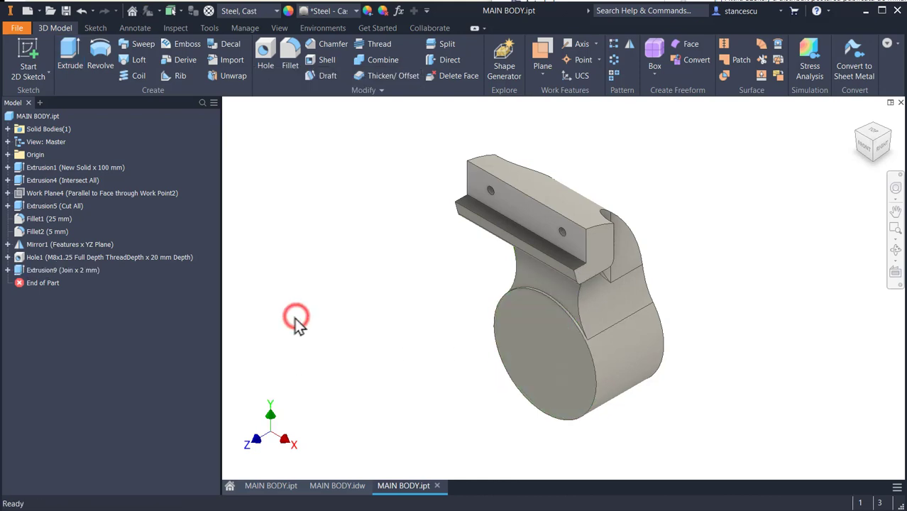
Examine the raised front ring and its edge rounding in the side and shaded isometric views of MAIN BODY.idw.
click(348, 487)
scroll(547, 323, up, 5)
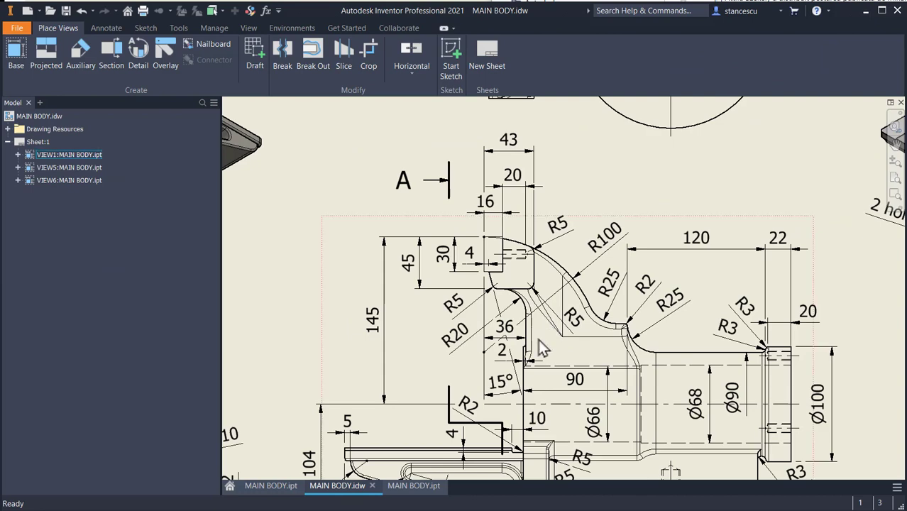
scroll(538, 339, up, 4)
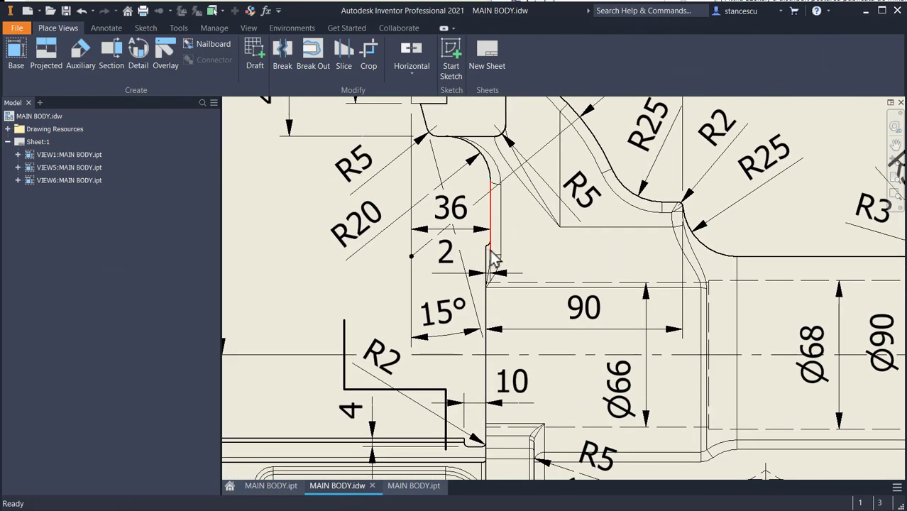
scroll(499, 256, down, 5)
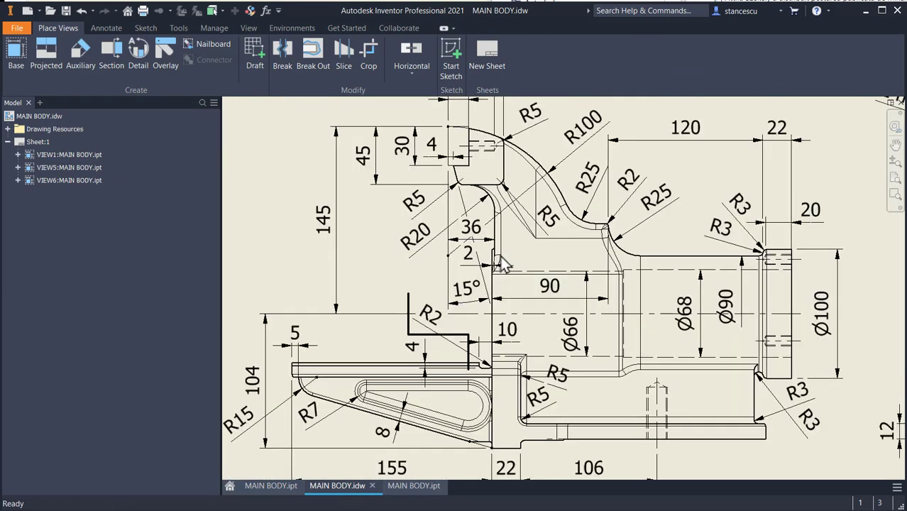
mouse_move(569, 246)
middle_down()
mouse_move(561, 302)
mouse_move(498, 366)
middle_up()
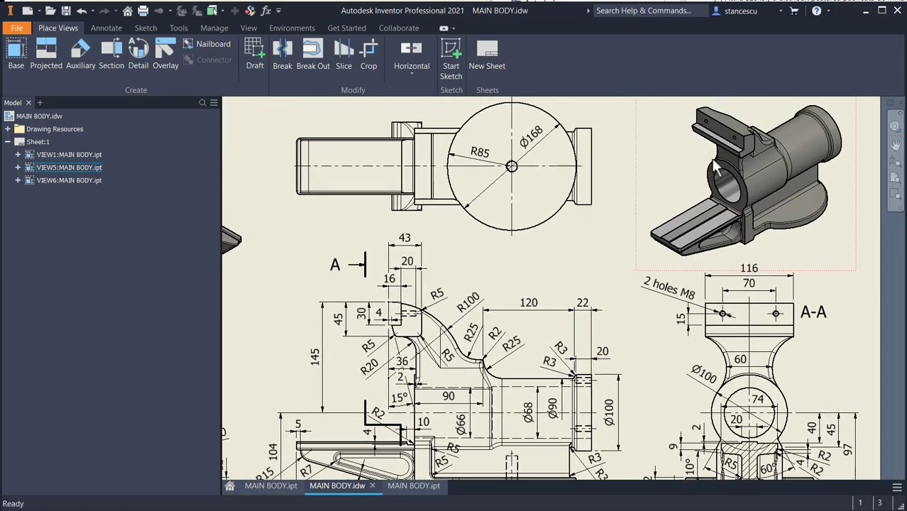
scroll(736, 157, up, 5)
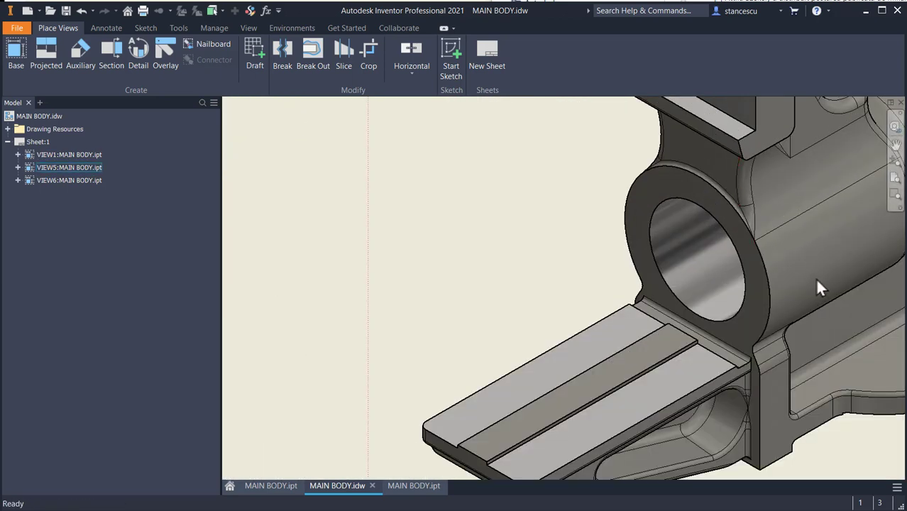
scroll(731, 224, up, 3)
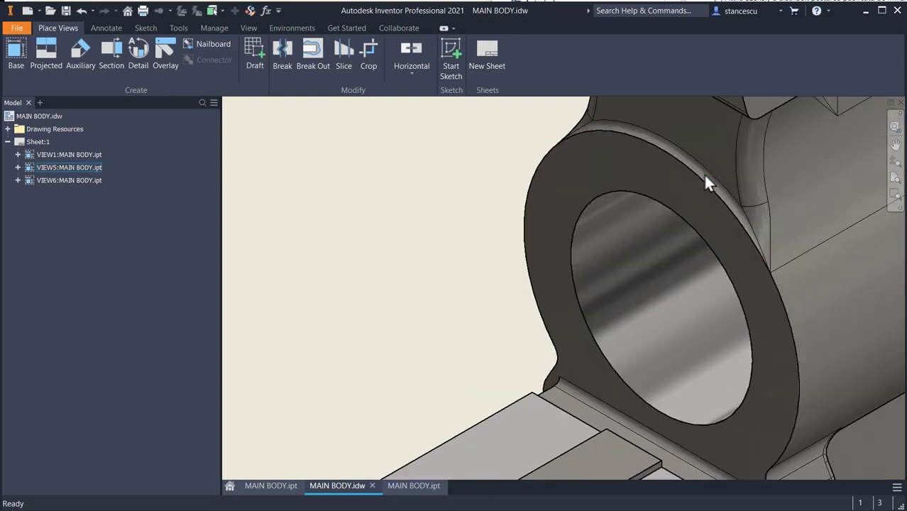
scroll(706, 183, down, 5)
scroll(497, 291, down, 3)
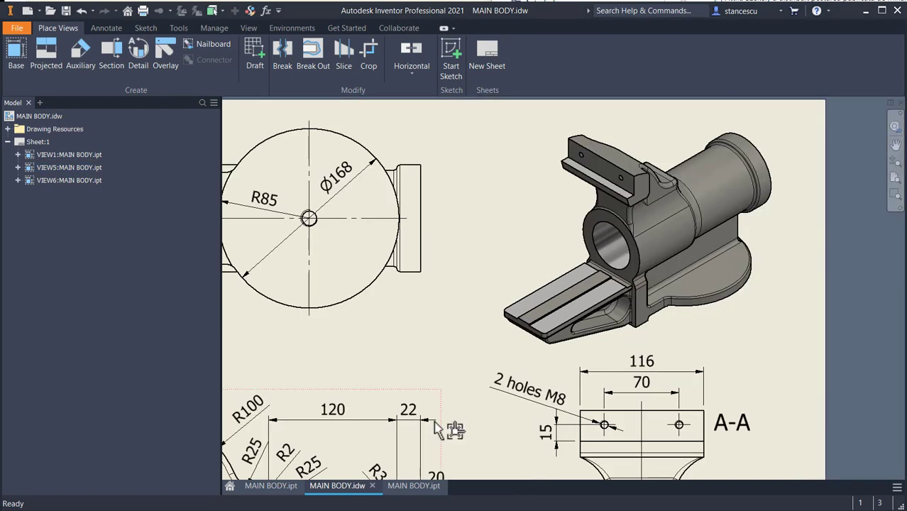
In the partly built part, fillet the upper edge where the raised disc meets the front face with a 2 mm radius.
click(411, 486)
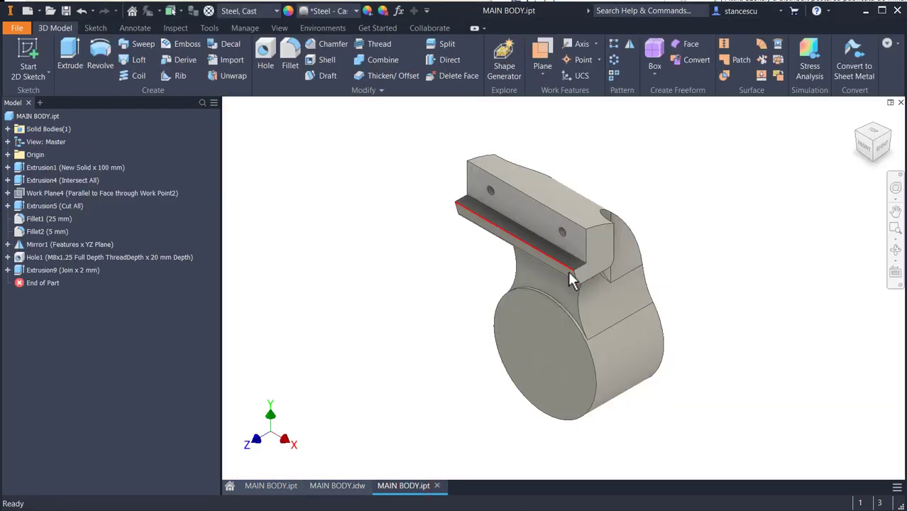
scroll(568, 281, up, 3)
click(555, 317)
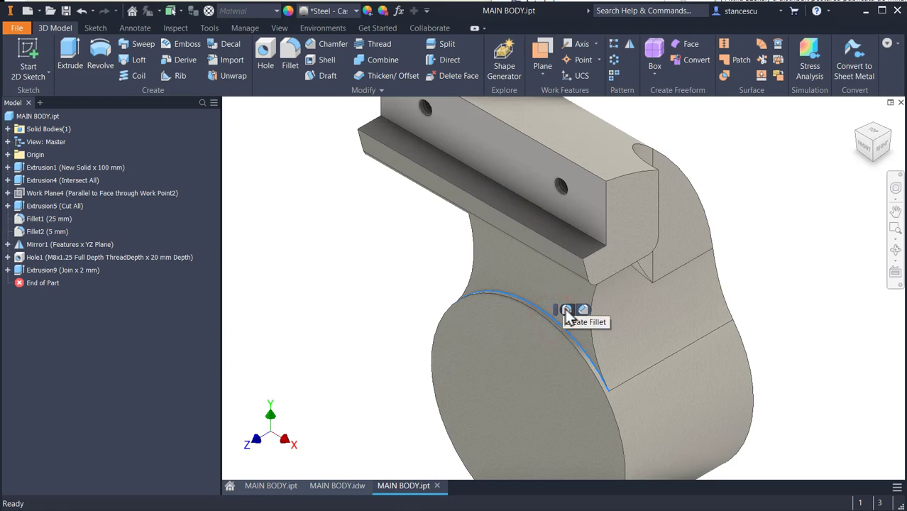
click(567, 310)
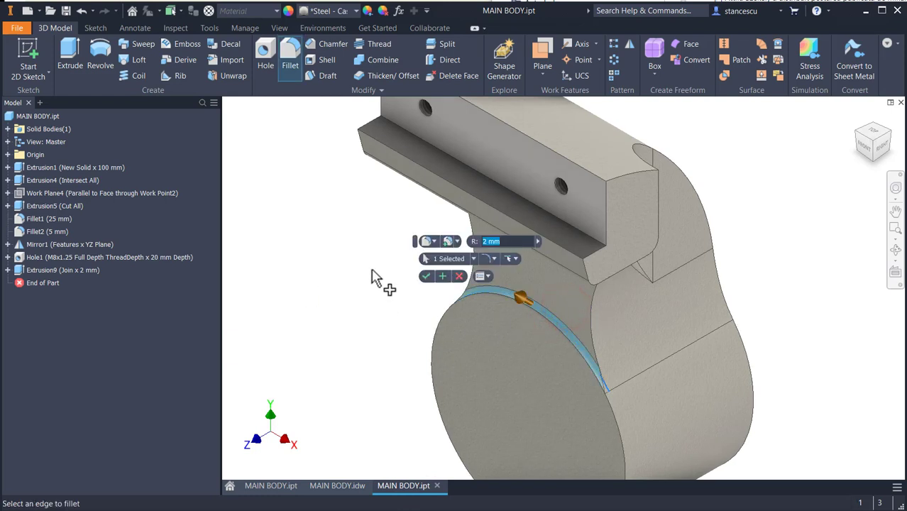
click(426, 276)
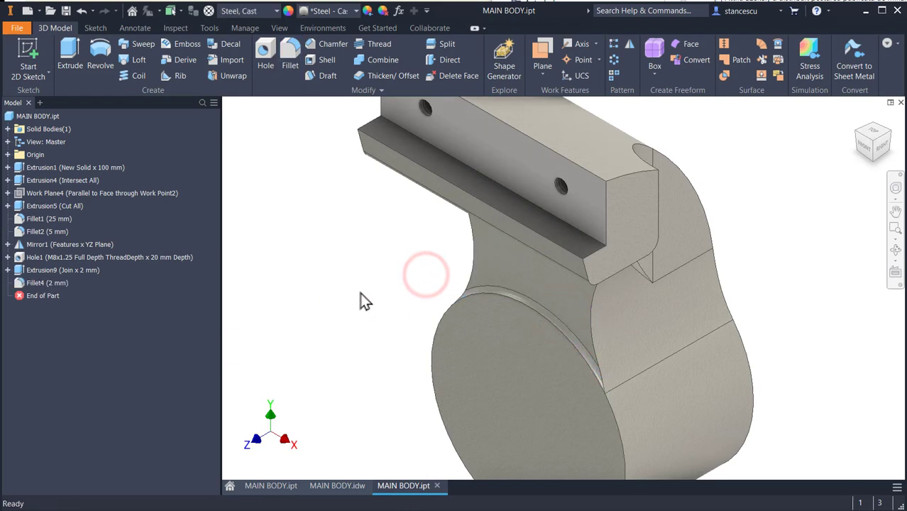
Examine the body's rear side and the rear cylinder dimensions in the side view of MAIN BODY.idw.
key(F6)
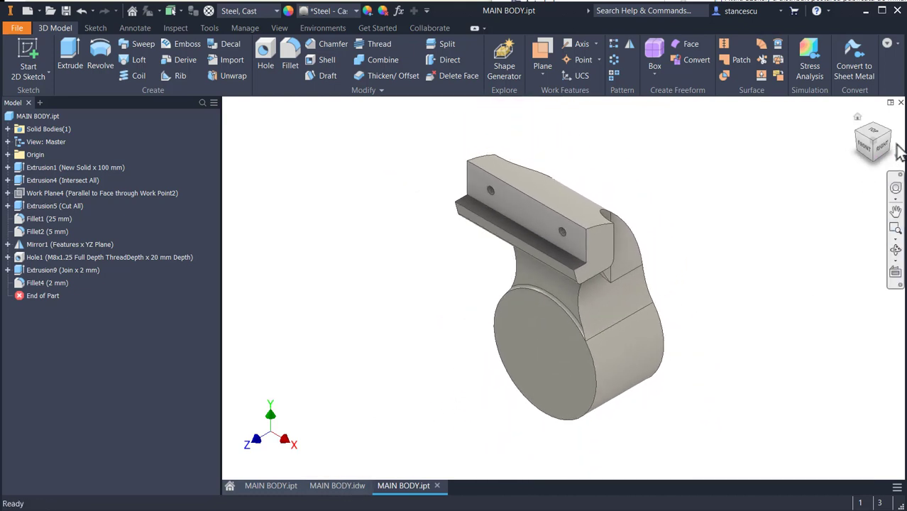
click(892, 136)
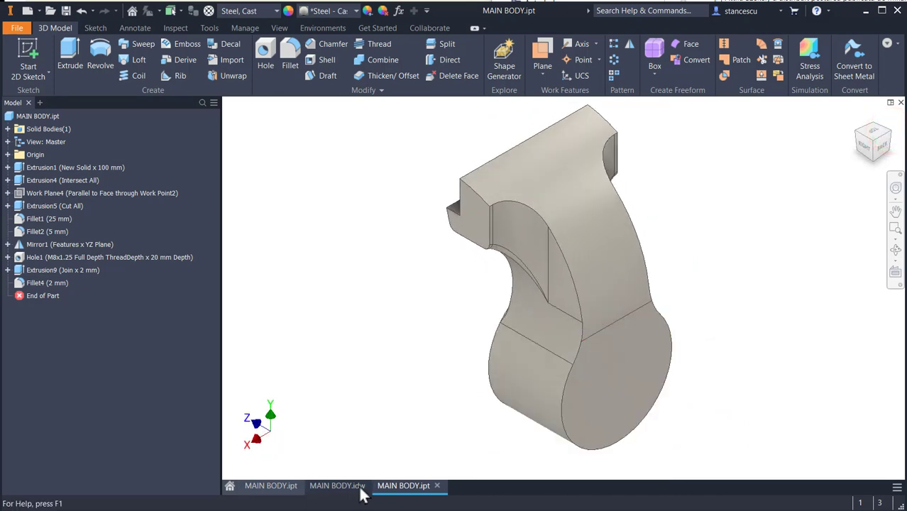
click(322, 488)
scroll(578, 312, up, 5)
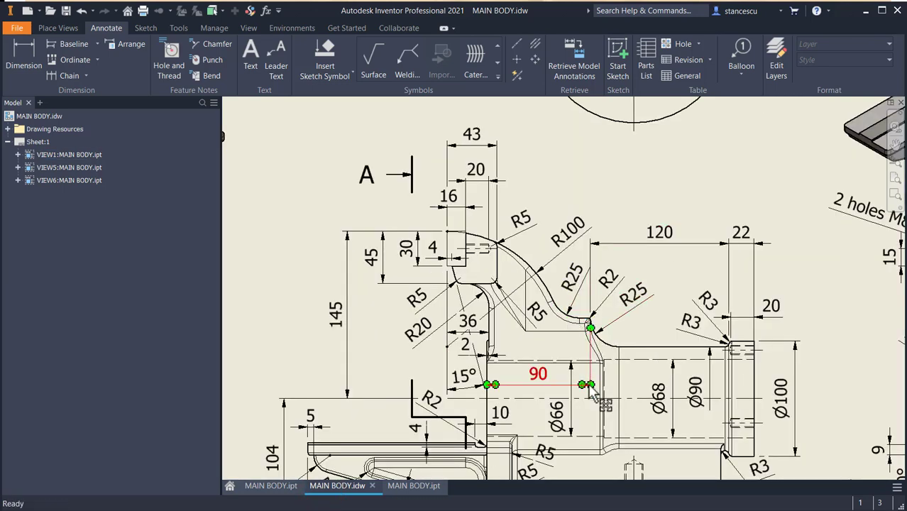
scroll(564, 352, down, 3)
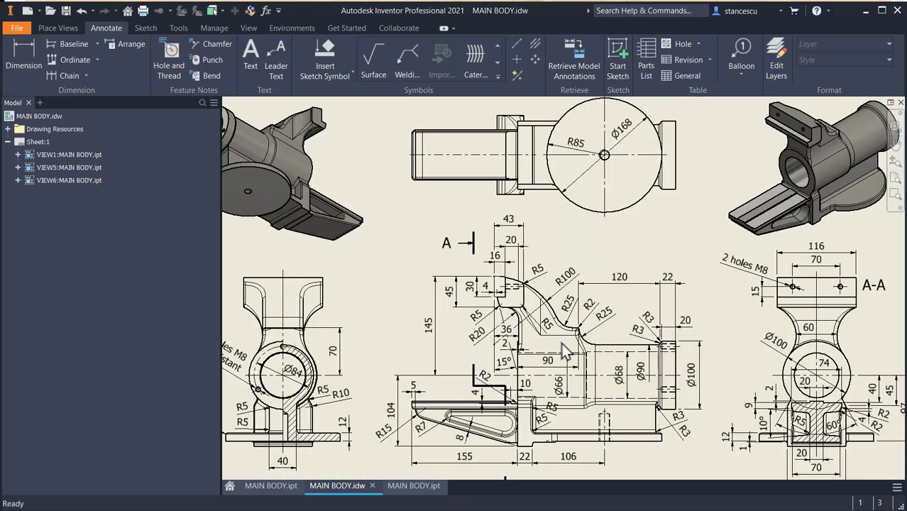
mouse_move(459, 327)
middle_down()
mouse_move(530, 308)
mouse_move(550, 285)
middle_up()
scroll(432, 309, up, 3)
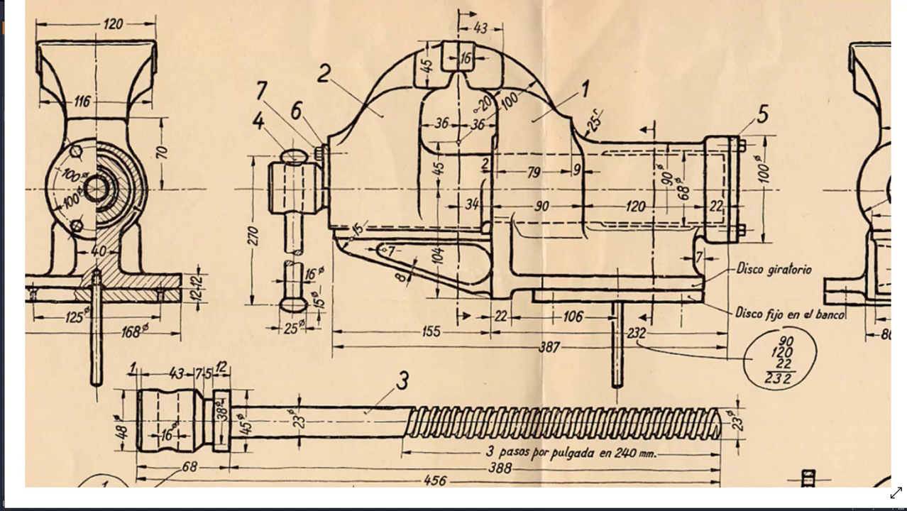
In the partly built part, start a sketch on the body's flat rear face and draw a horizontal line about 113 mm long across the neck.
click(527, 435)
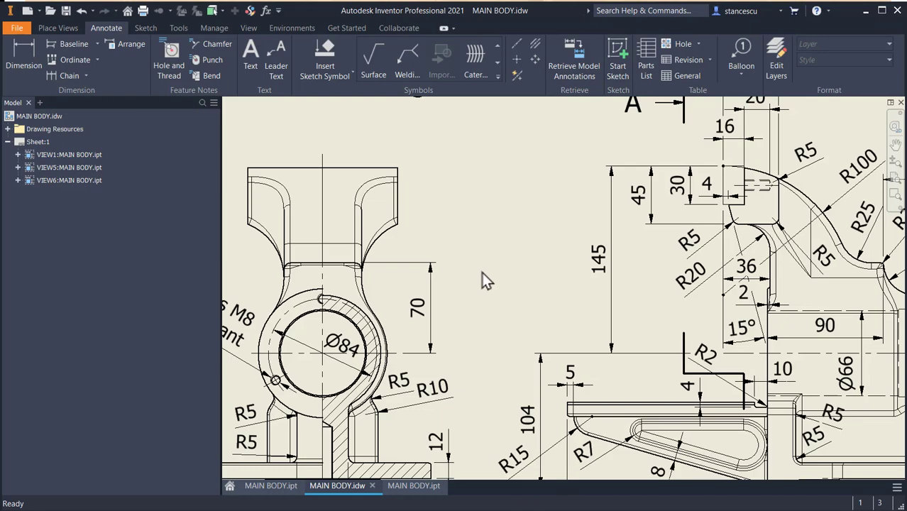
key(Home)
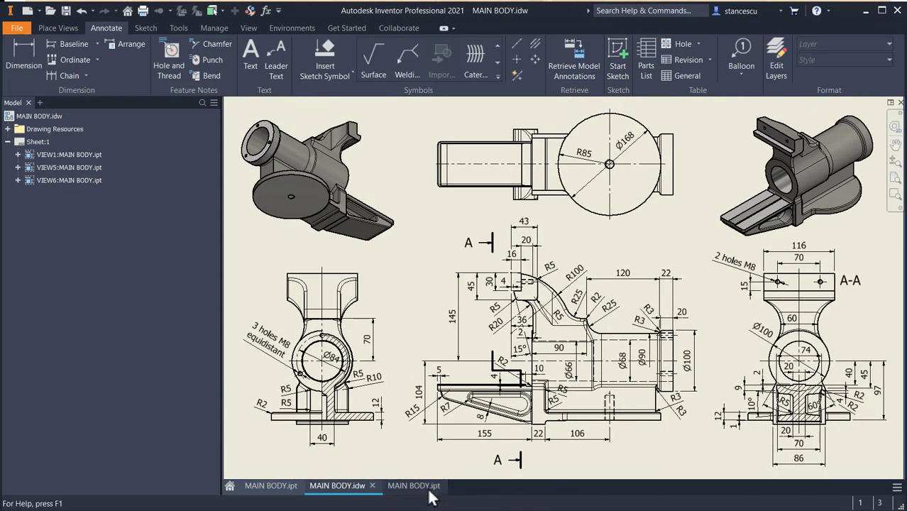
click(428, 488)
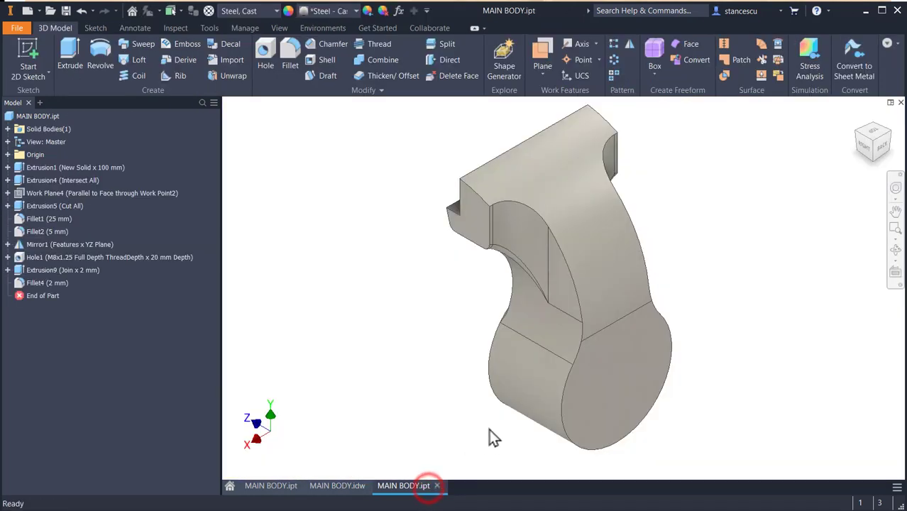
click(635, 379)
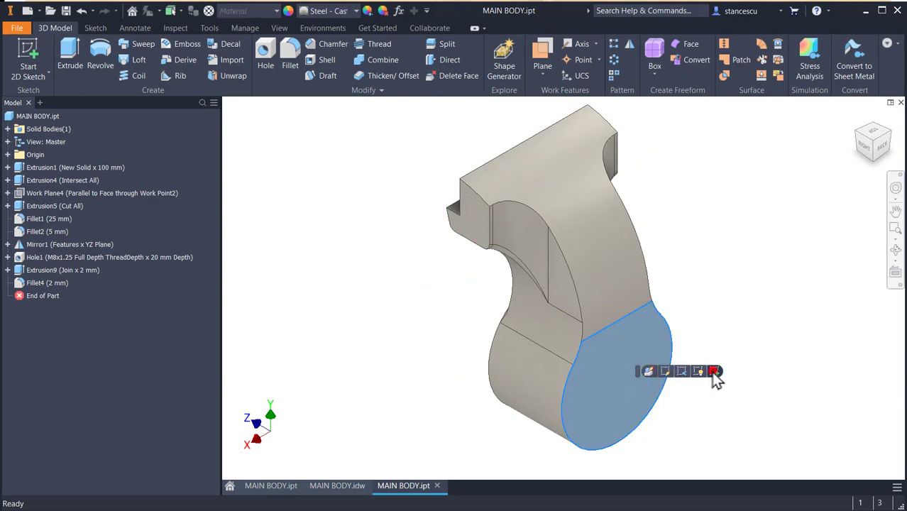
click(714, 372)
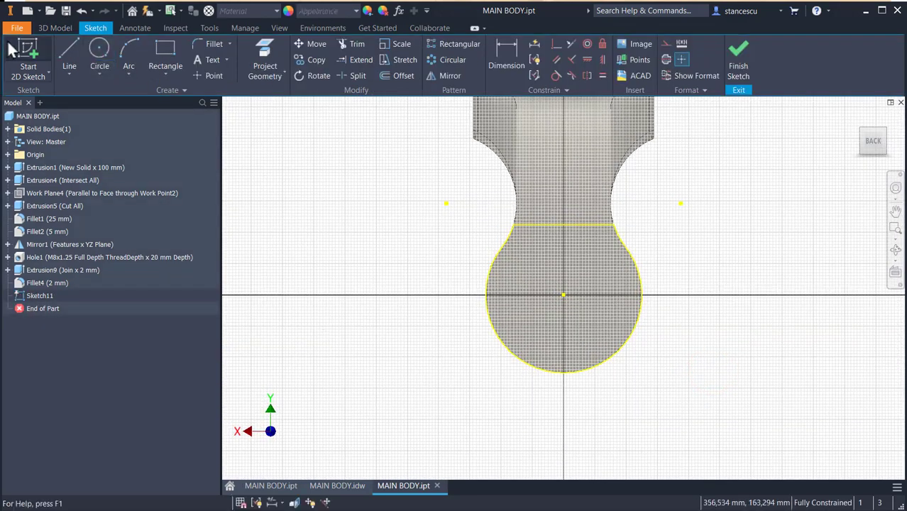
click(70, 55)
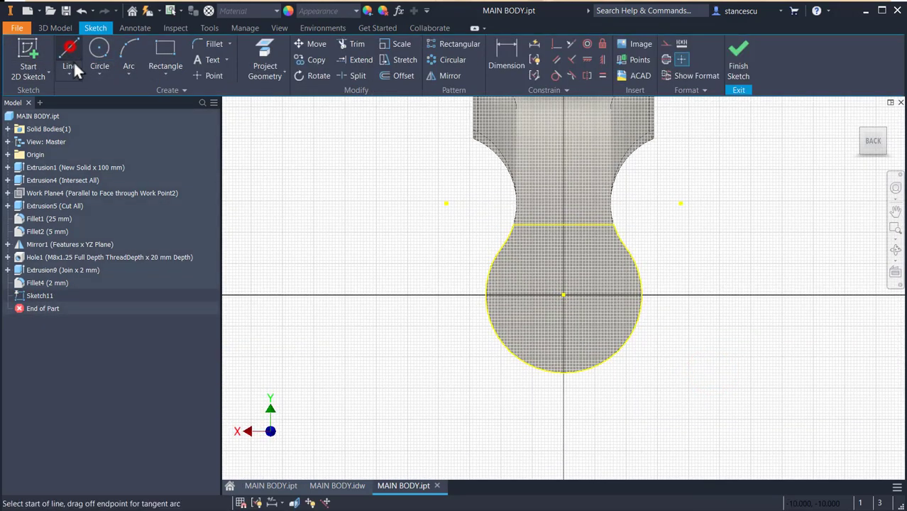
click(484, 194)
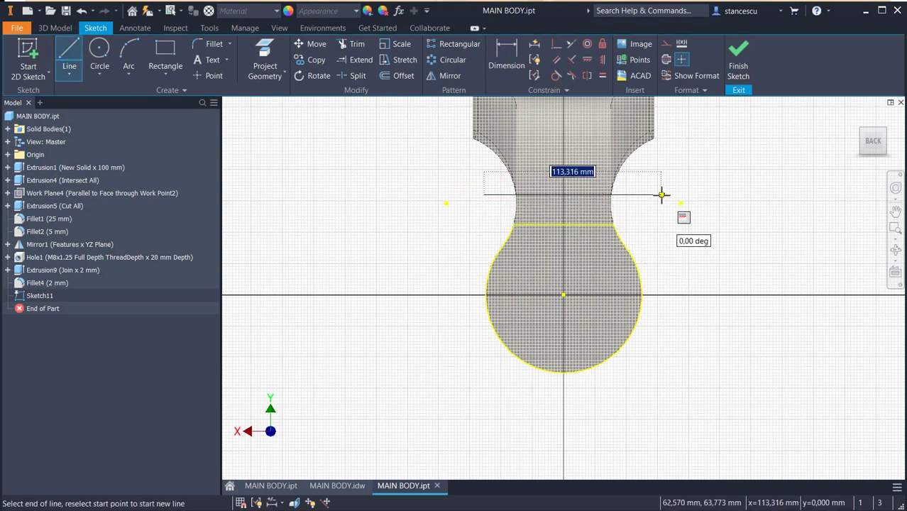
click(662, 194)
key(Escape)
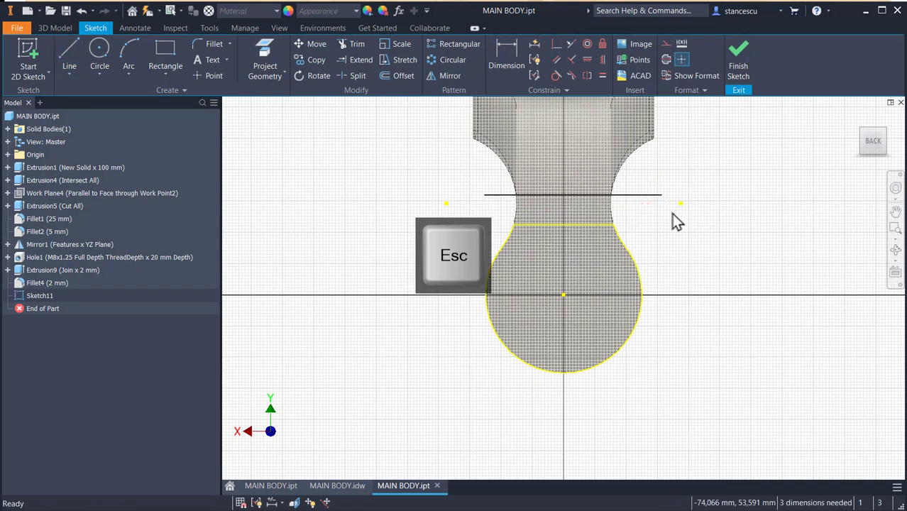
Dimension the horizontal line 70 mm above the centre of the round lower portion.
click(506, 59)
click(530, 196)
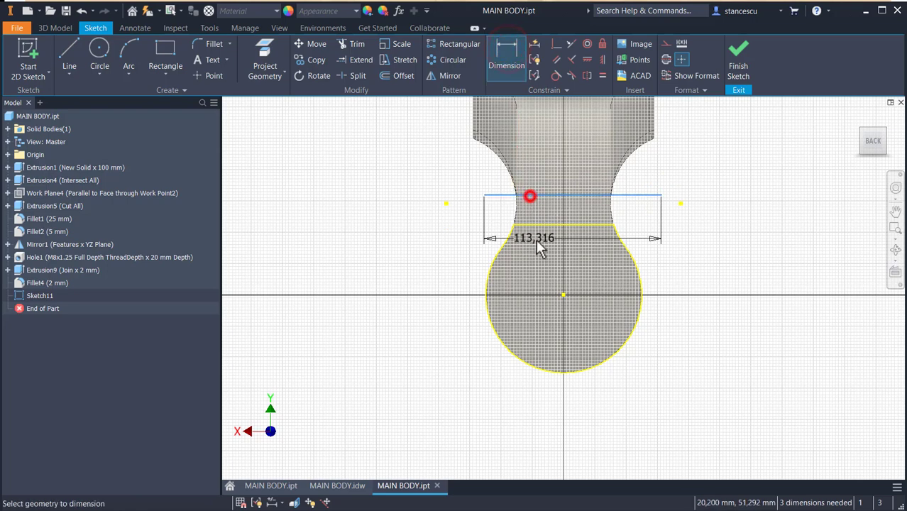
key(Escape)
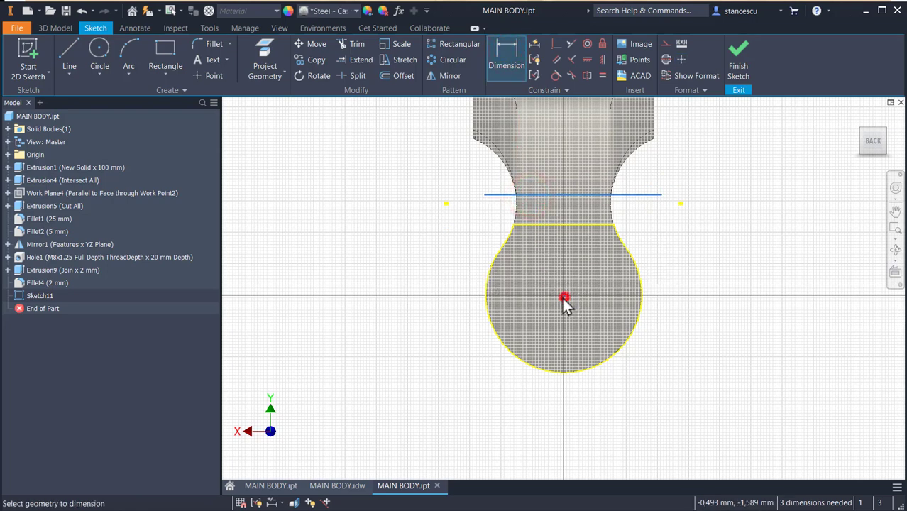
click(564, 296)
click(437, 262)
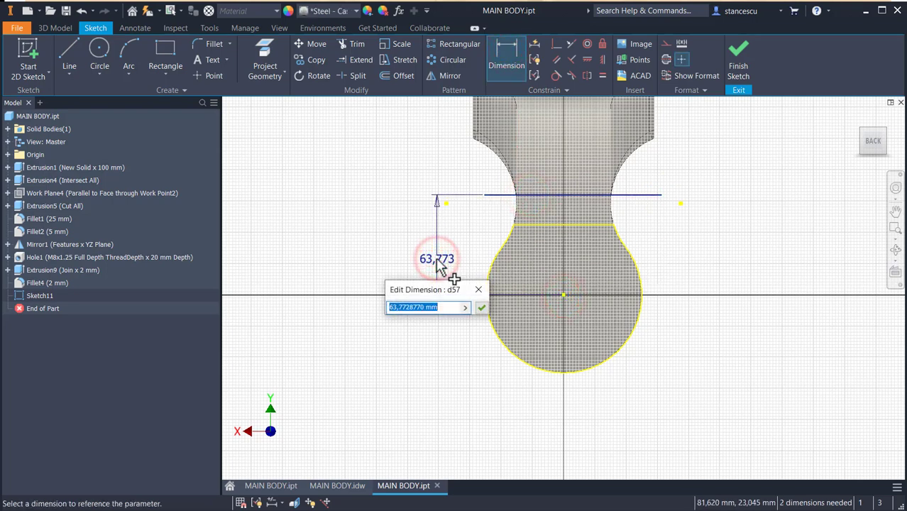
text(7)
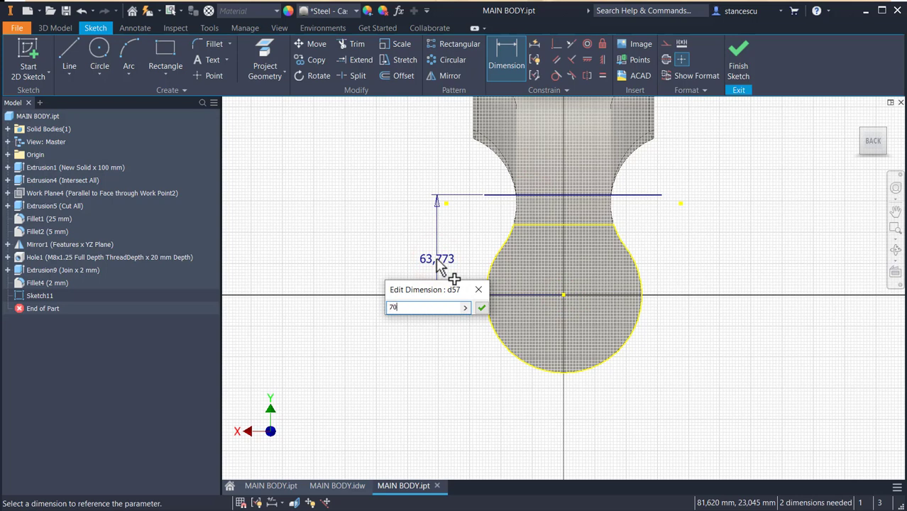
text(0)
key(Return)
Project the curved outer edges on both sides of the neck into the sketch so they cross the horizontal line.
scroll(540, 202, up, 3)
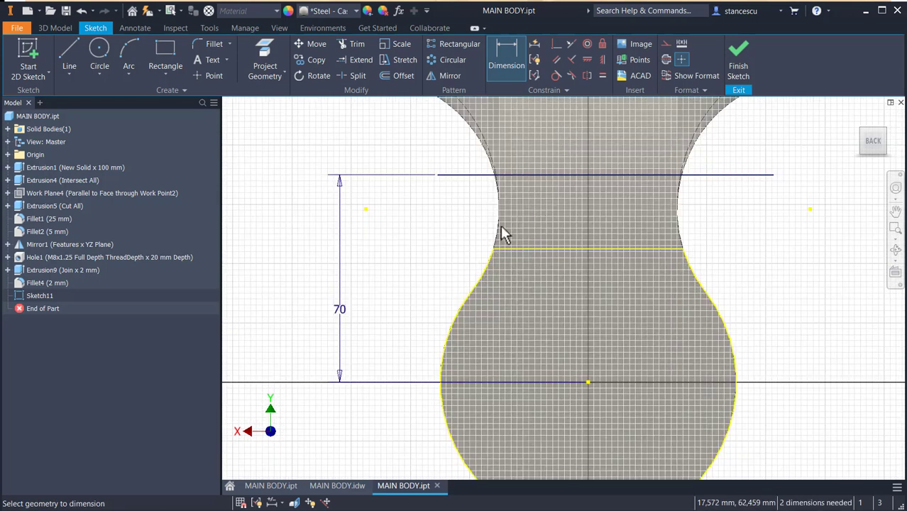
click(265, 60)
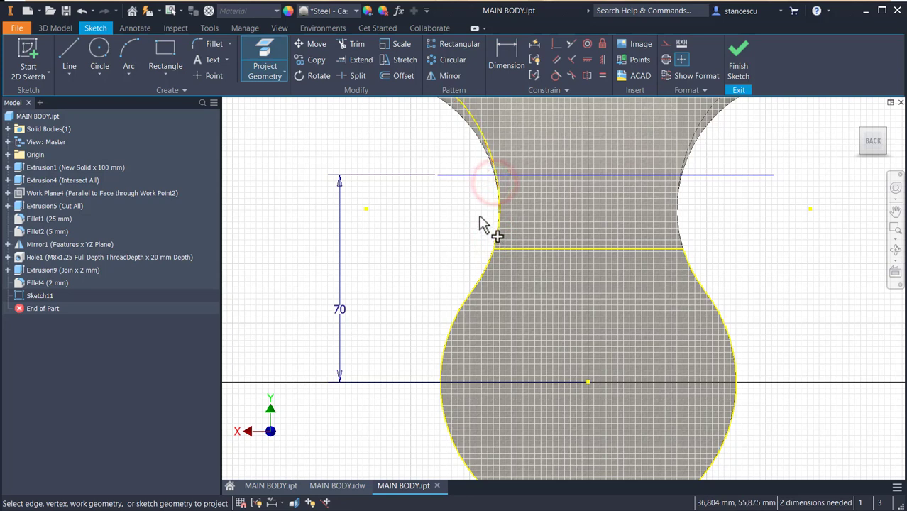
click(495, 171)
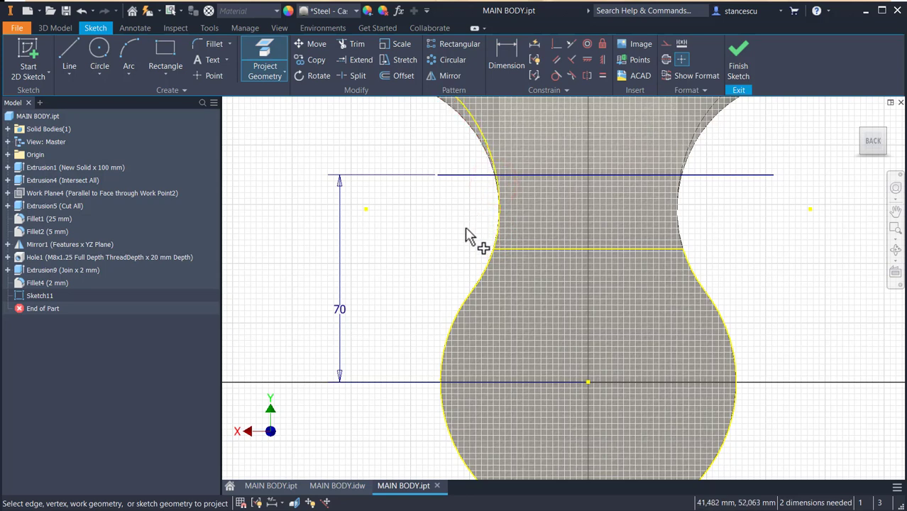
key(ctrl+z)
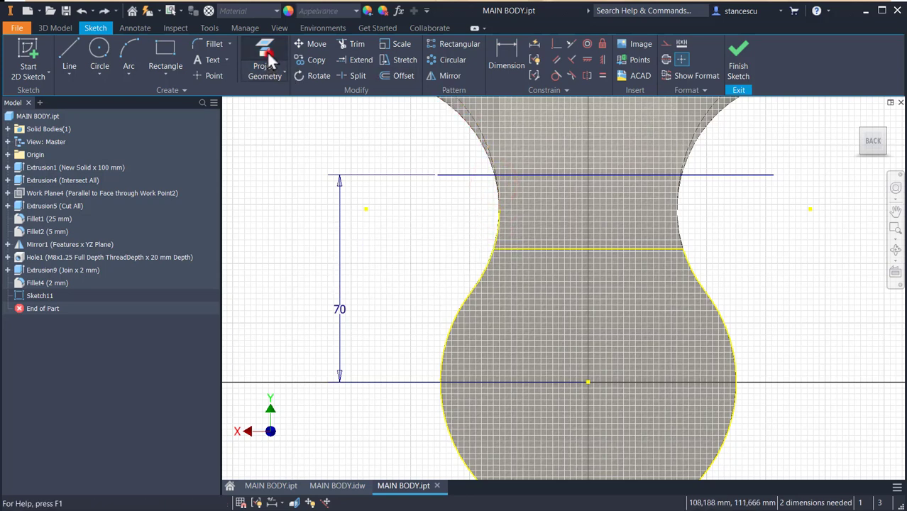
click(269, 61)
click(477, 142)
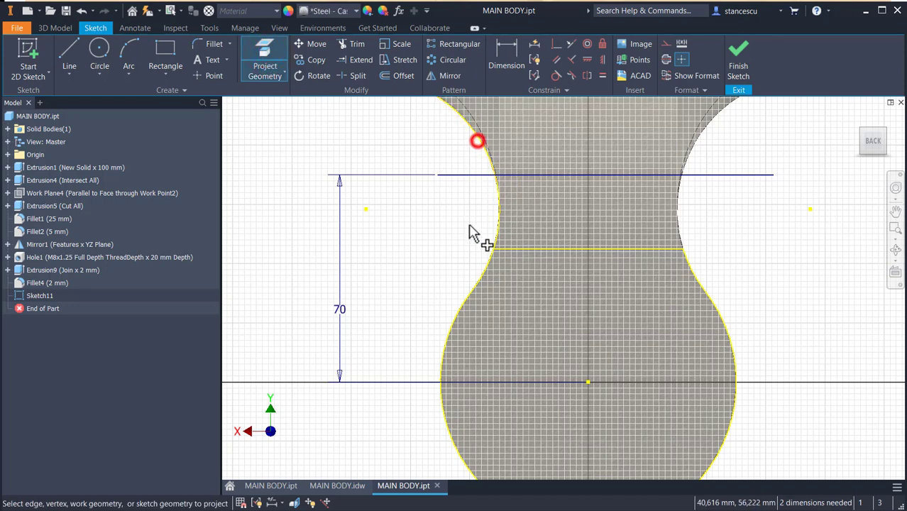
click(681, 230)
click(693, 153)
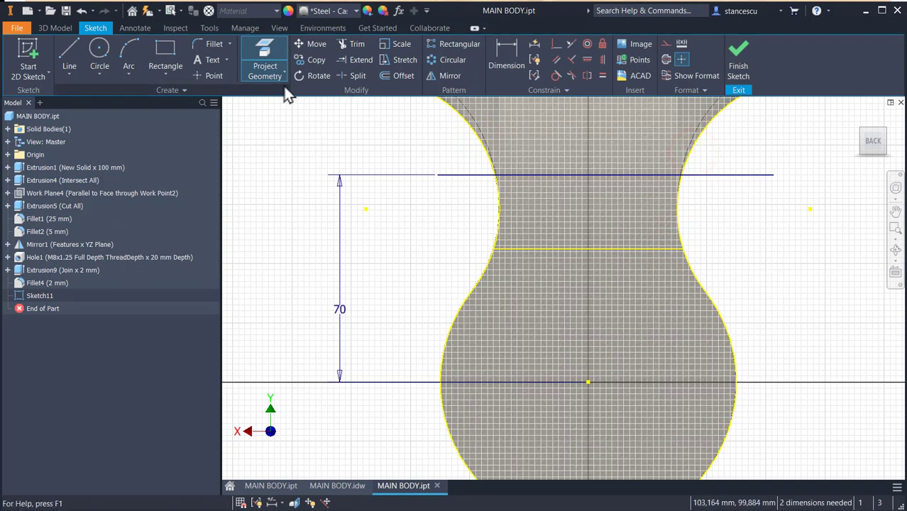
Trim both overhanging ends of the horizontal line back to the projected neck edges and finish the sketch.
click(352, 40)
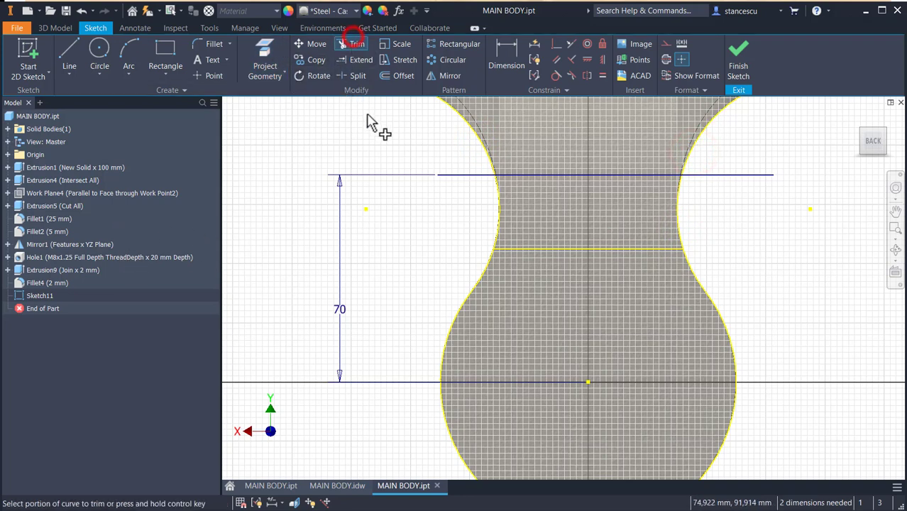
click(452, 174)
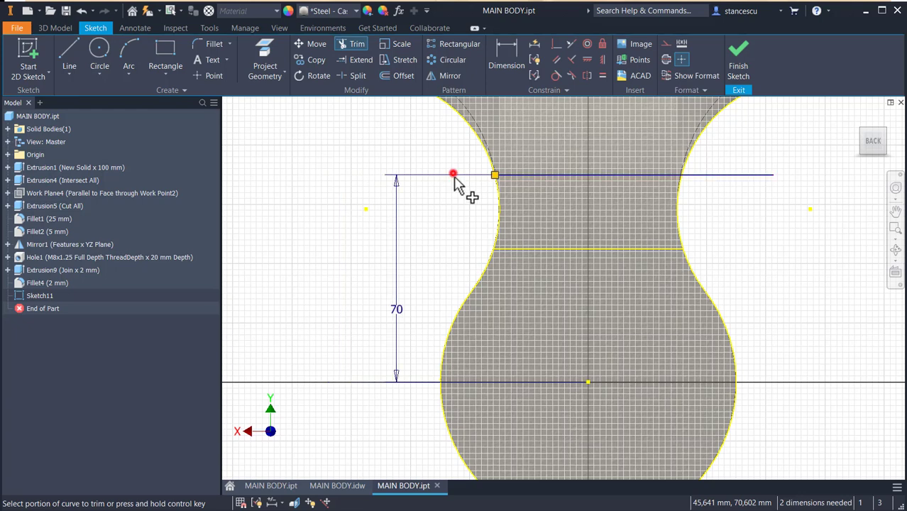
click(724, 175)
click(740, 63)
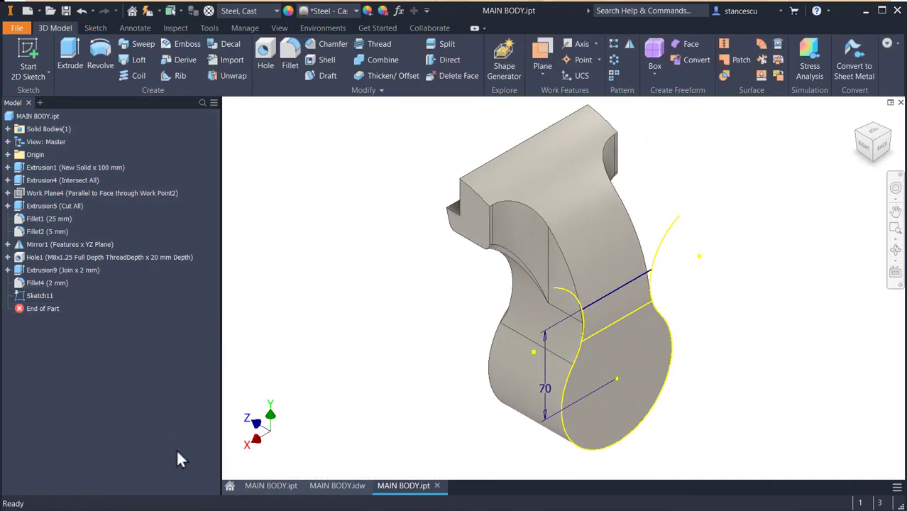
Check the side view in MAIN BODY.idw and extrude both rear sketch regions outward by 90-2-64 mm, joined to the body.
click(323, 483)
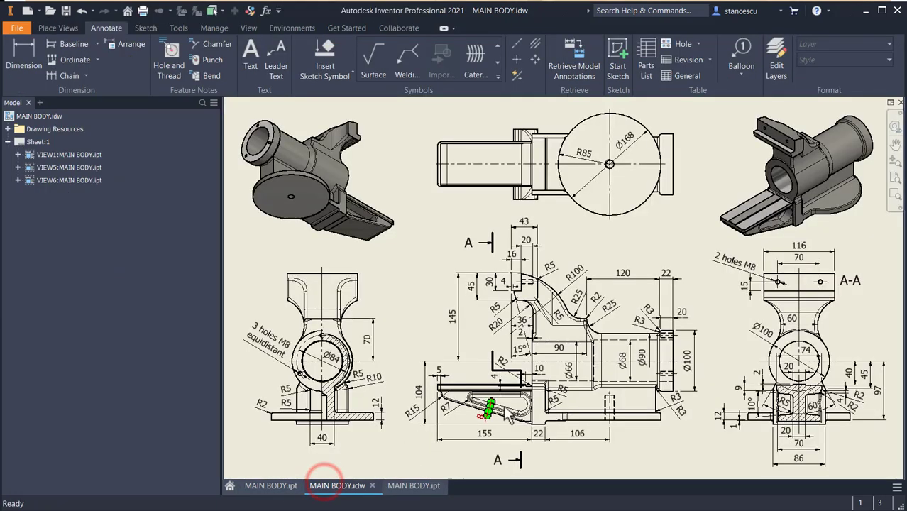
scroll(571, 370, up, 5)
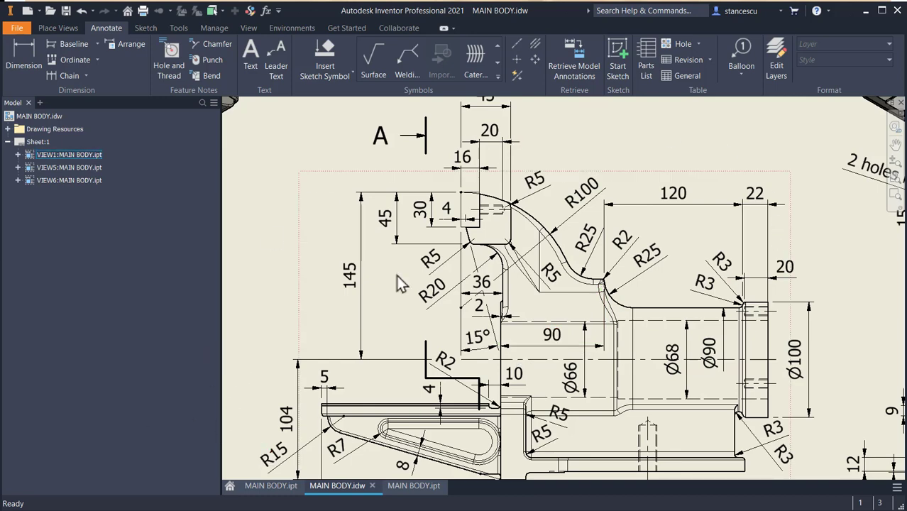
click(412, 486)
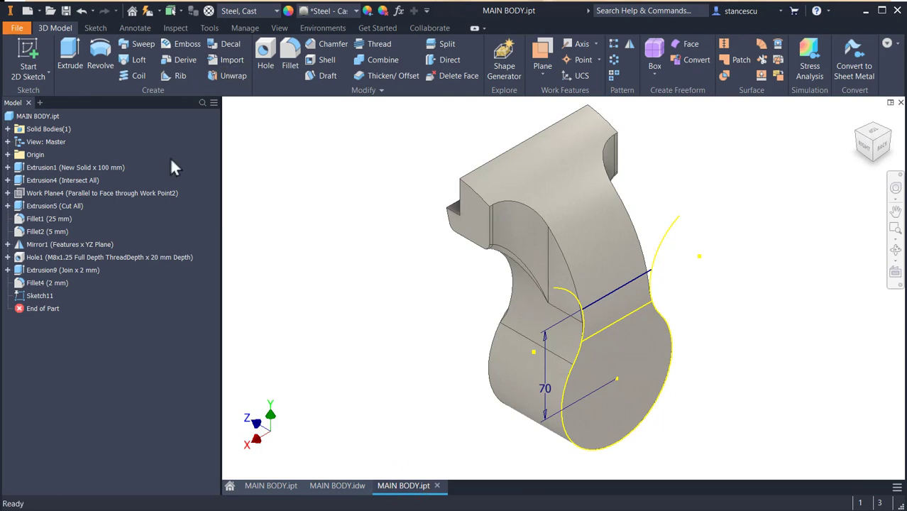
click(74, 54)
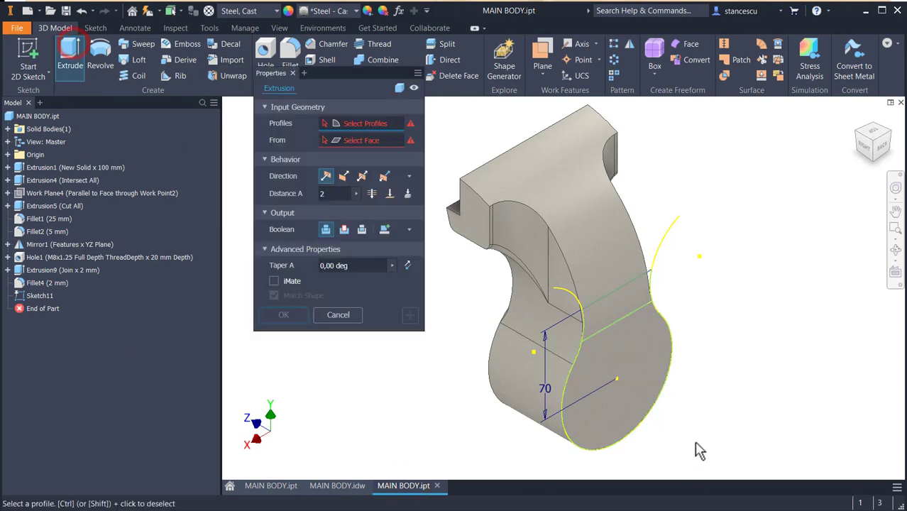
click(647, 372)
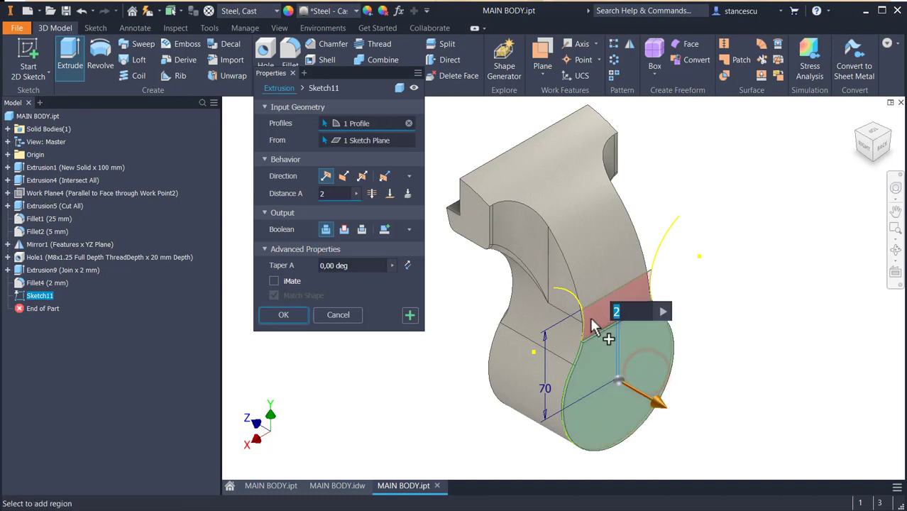
click(590, 319)
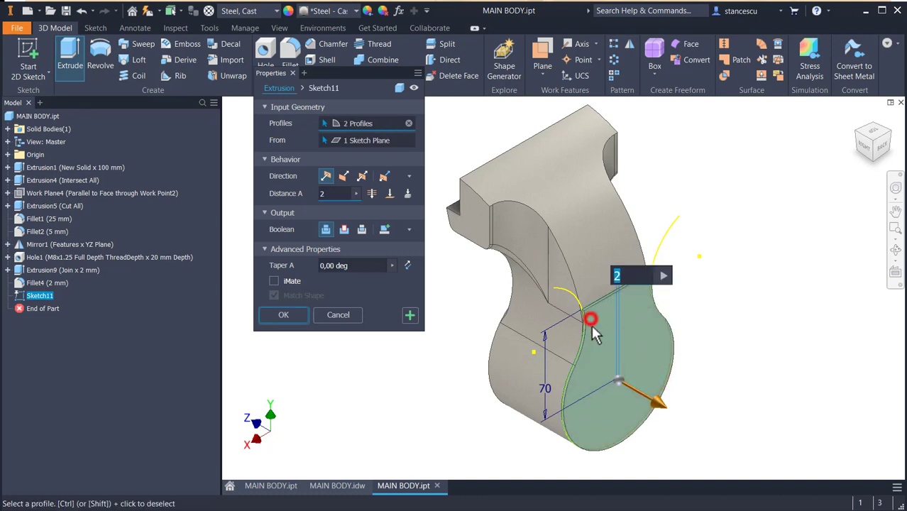
click(332, 196)
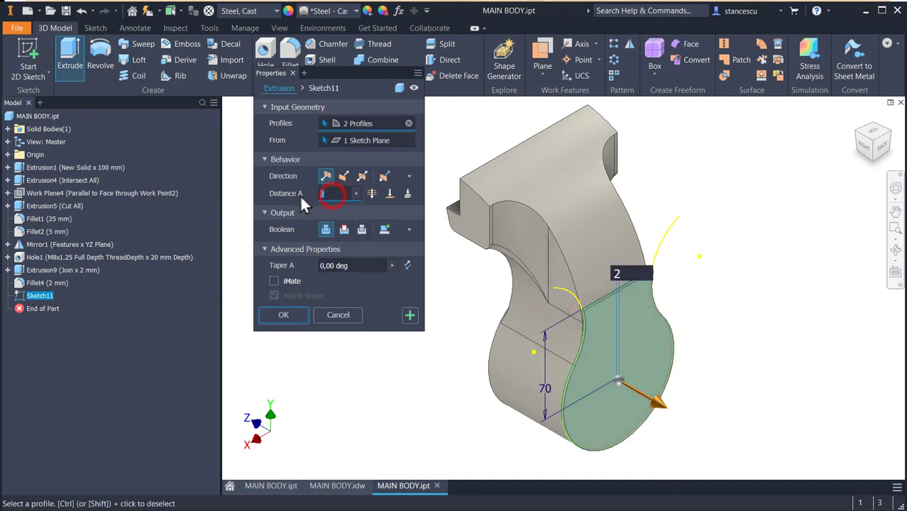
text(90)
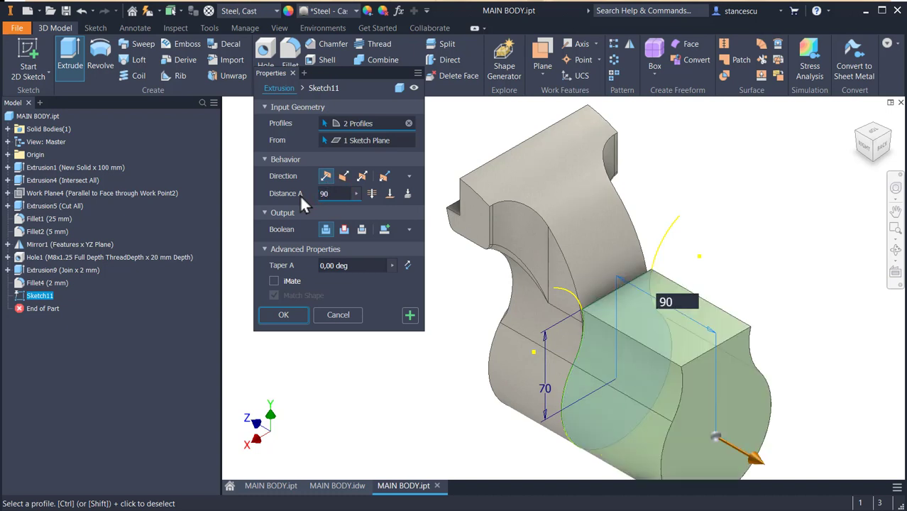
text(-2)
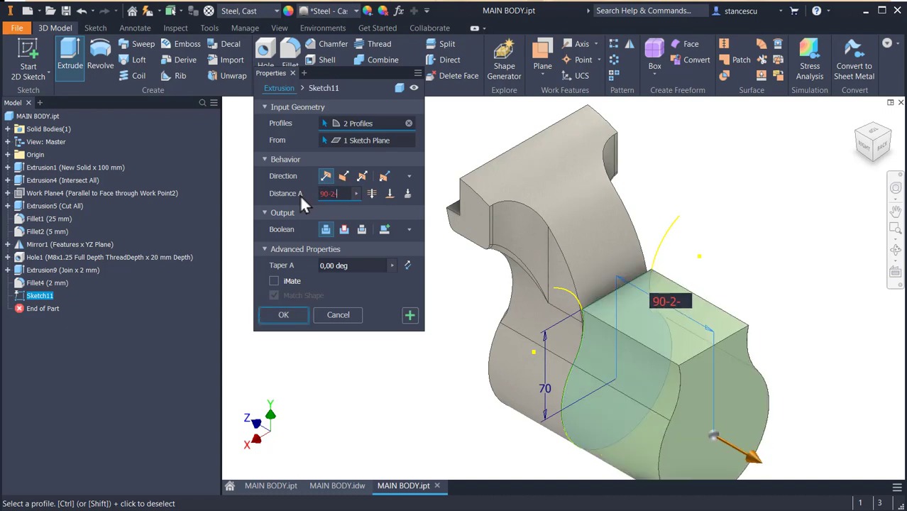
text(-64)
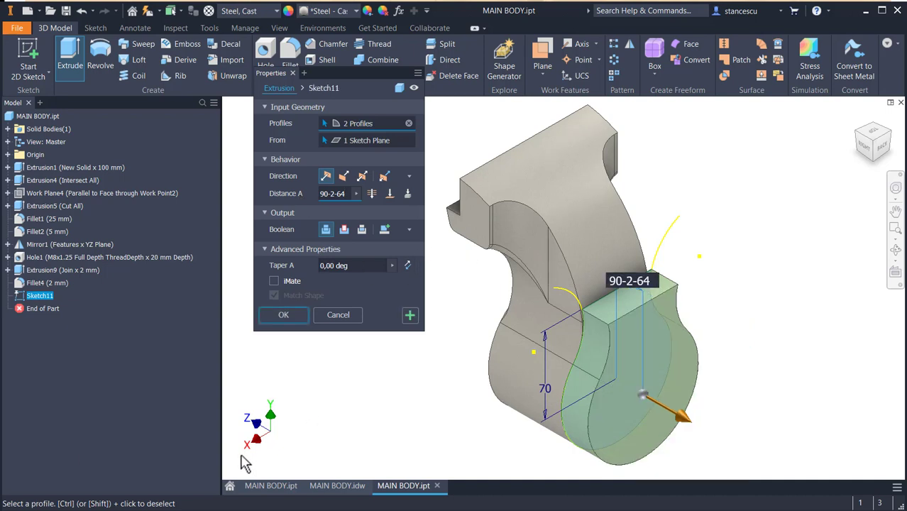
click(283, 314)
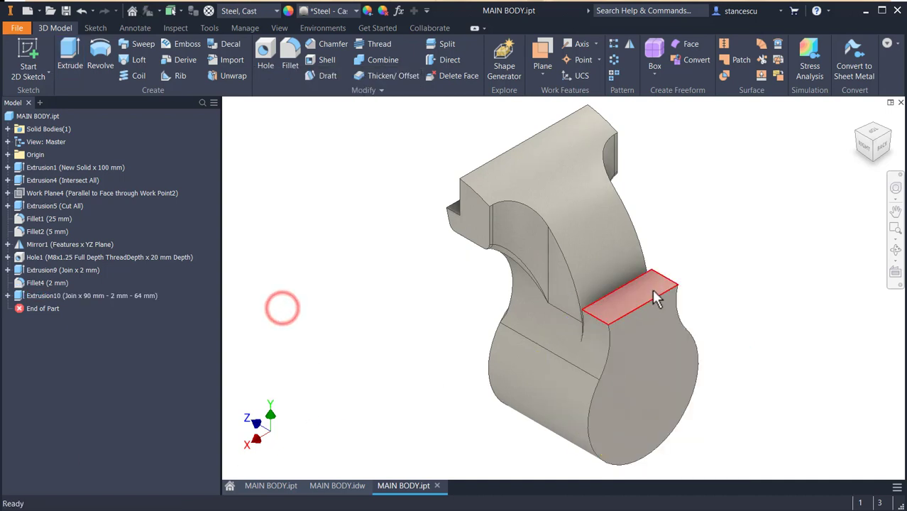
On the rear extension's surface facing the neck, create a sketch with the neck's side edges projected on both sides.
shift+middle_drag(600, 295, 709, 320)
scroll(652, 283, up, 3)
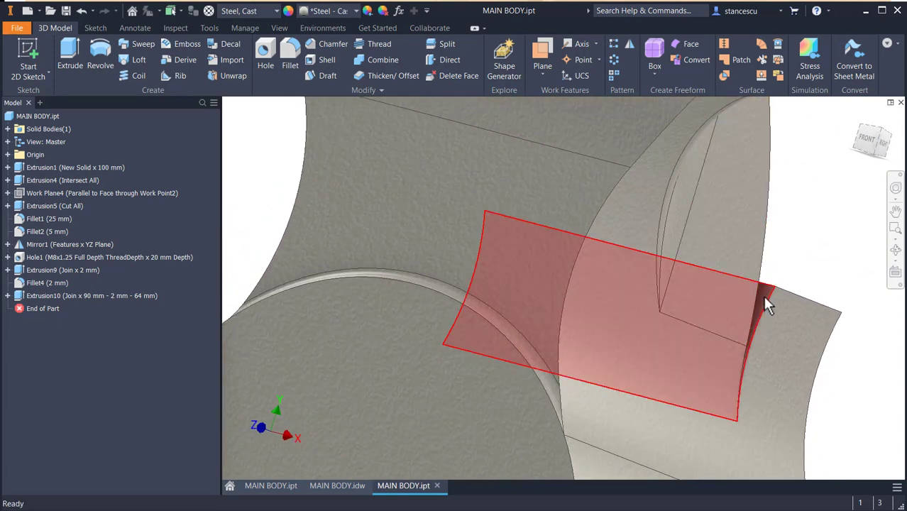
click(763, 292)
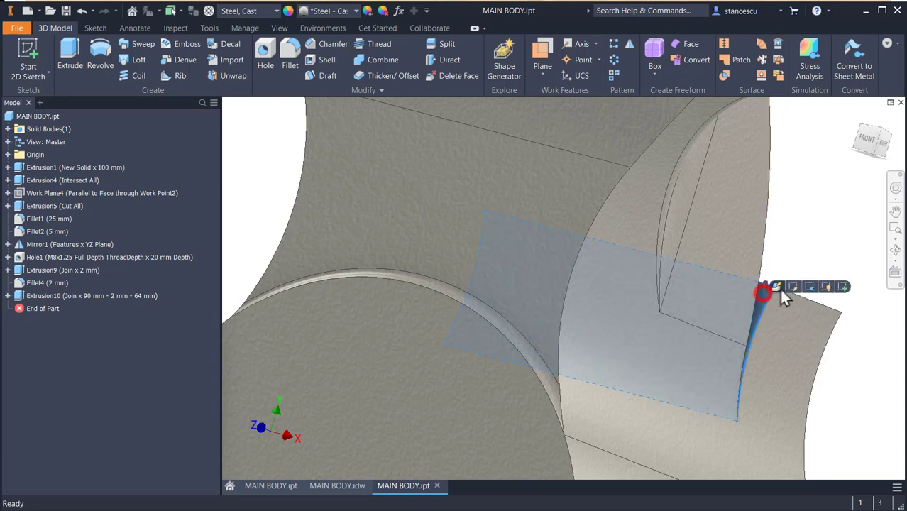
click(842, 288)
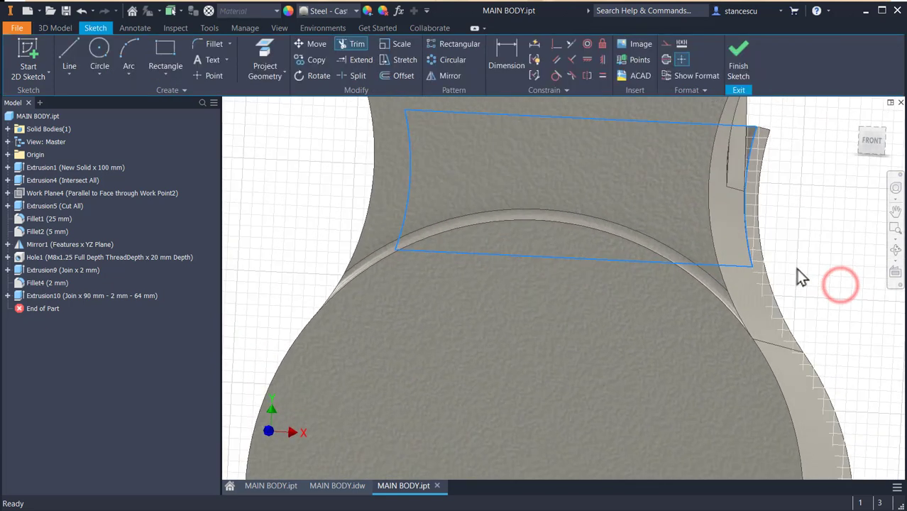
key(F5)
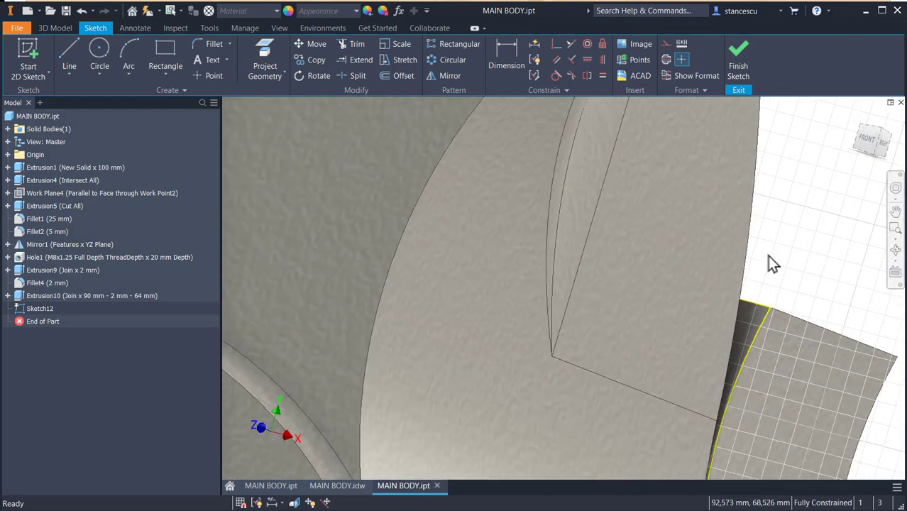
click(261, 57)
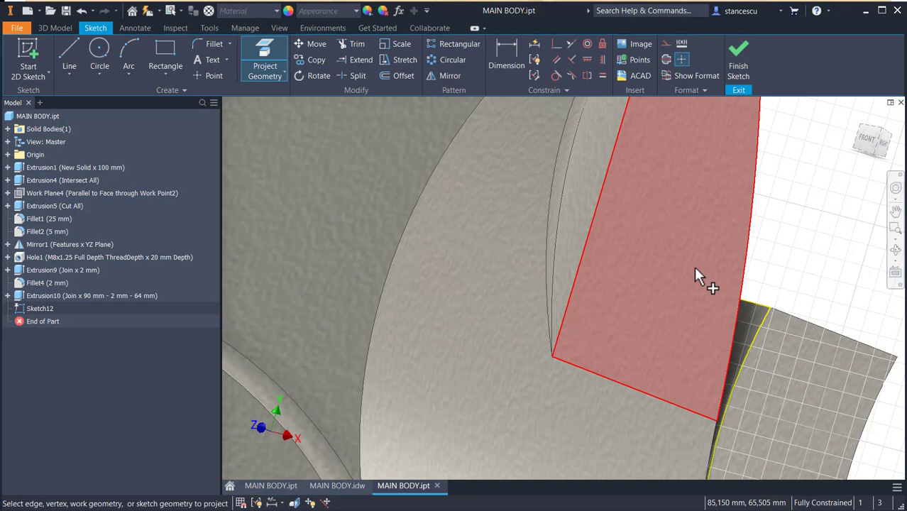
click(695, 266)
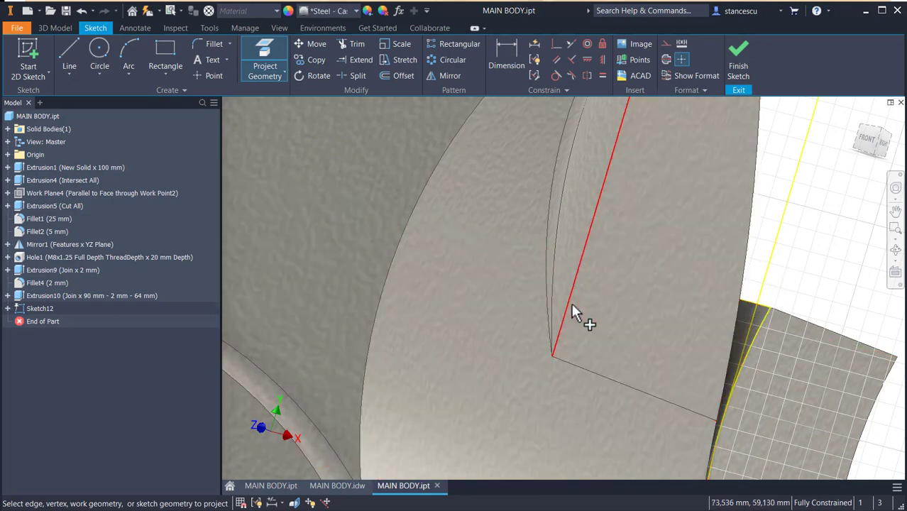
shift+middle_drag(460, 316, 746, 348)
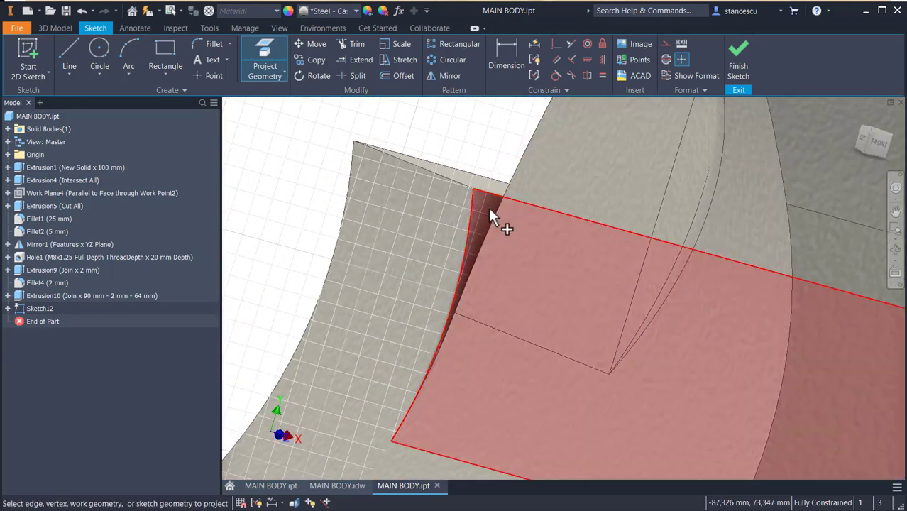
click(518, 170)
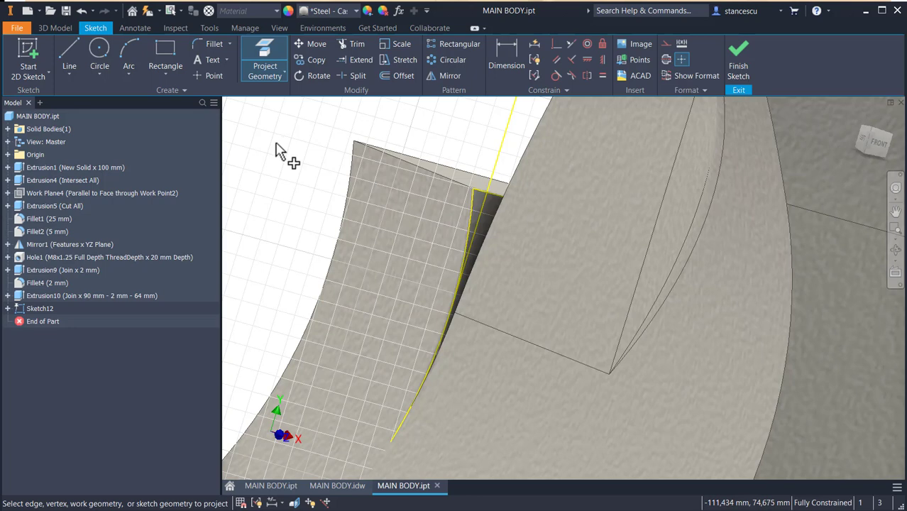
click(737, 64)
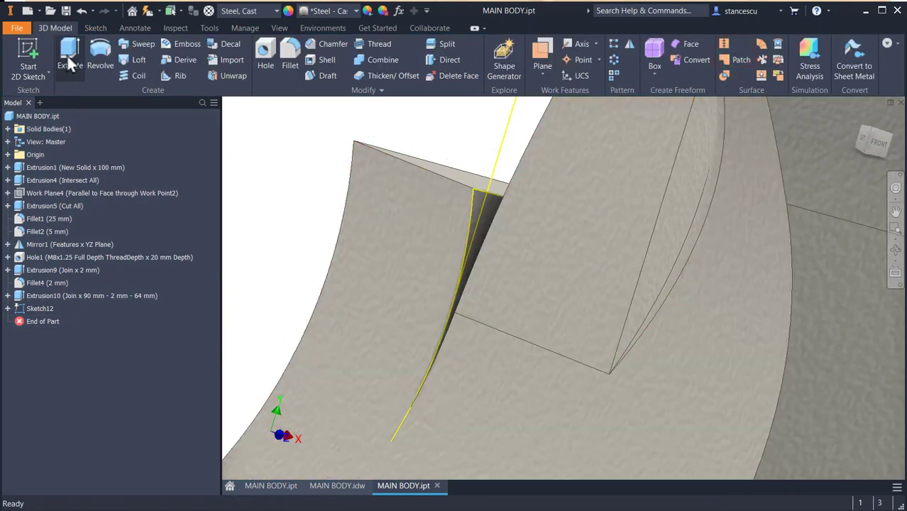
Cut the thin outer slivers off both sides of the rear extension by extruding their sketch regions rearward through all.
click(68, 56)
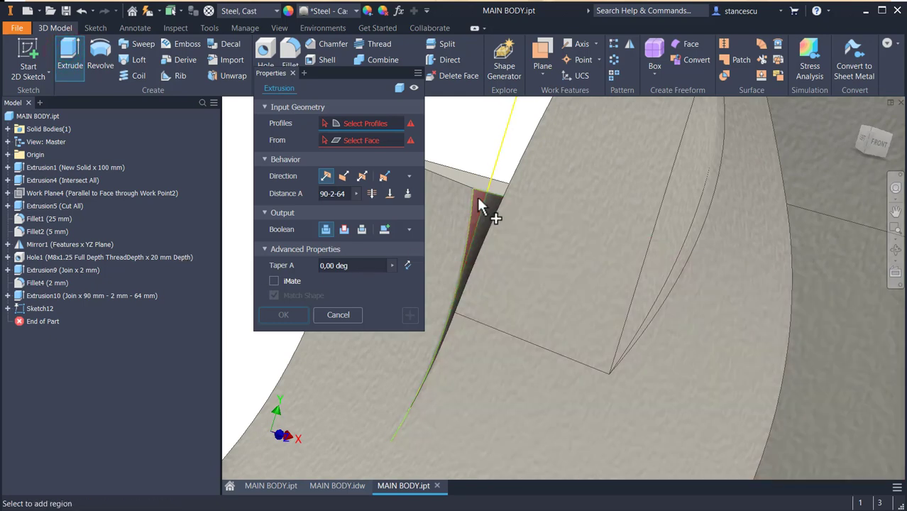
click(478, 199)
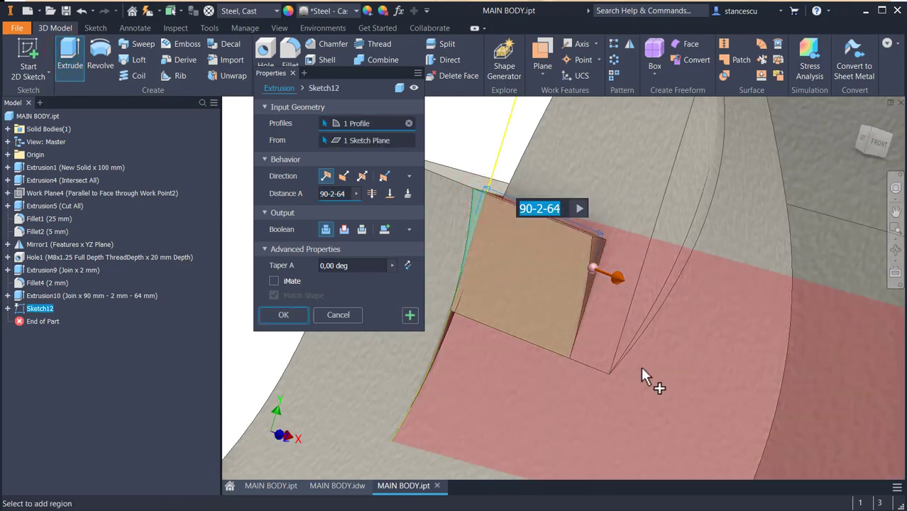
shift+middle_drag(641, 366, 525, 355)
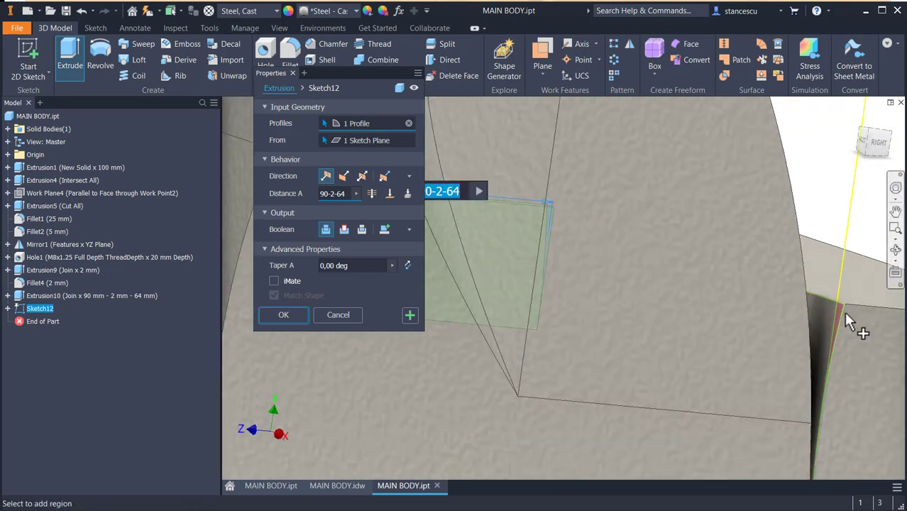
scroll(848, 315, up, 2)
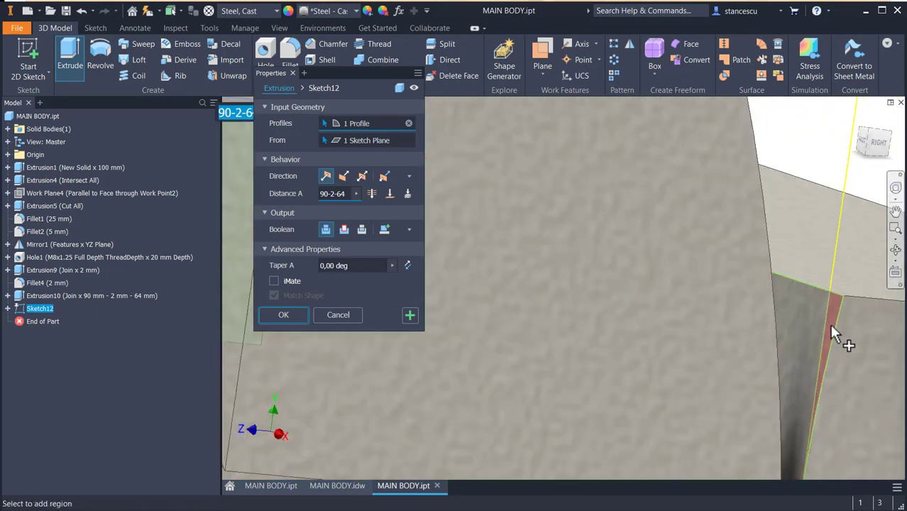
click(830, 325)
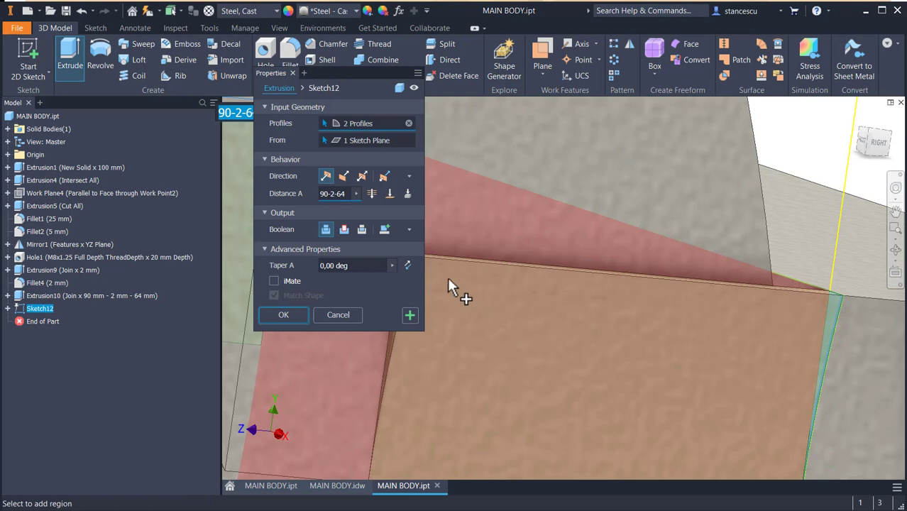
click(345, 177)
scroll(743, 383, down, 4)
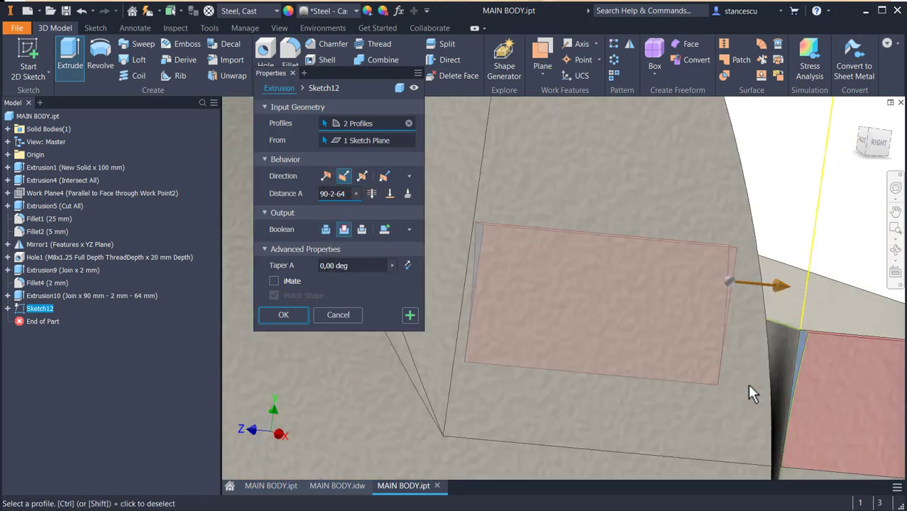
middle_drag(710, 368, 604, 289)
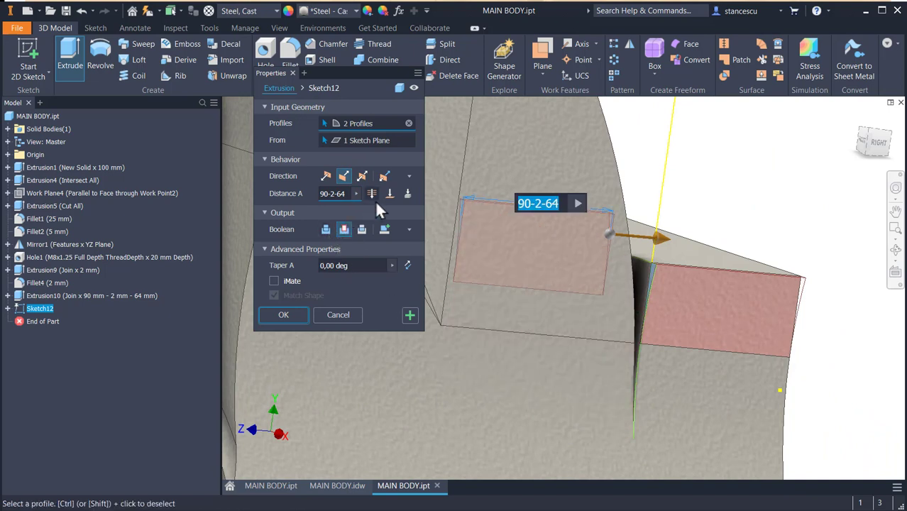
click(371, 193)
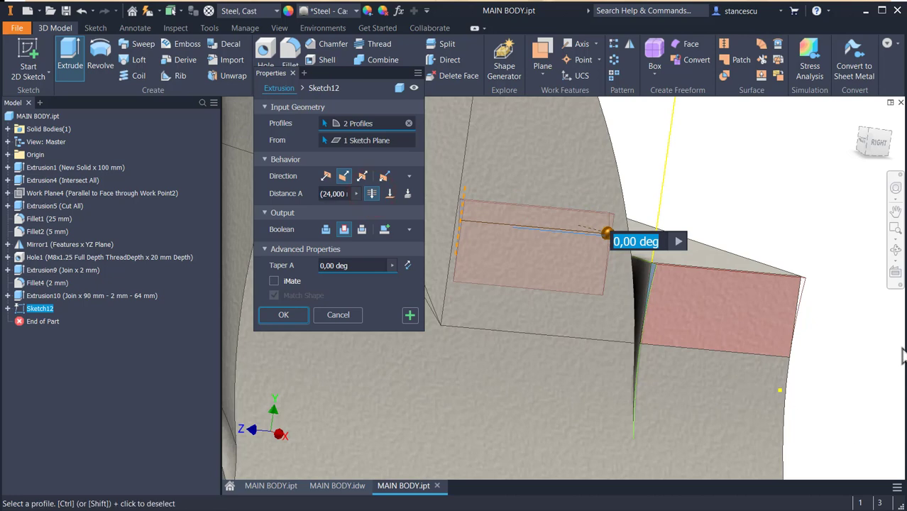
shift+middle_drag(887, 357, 461, 355)
click(281, 314)
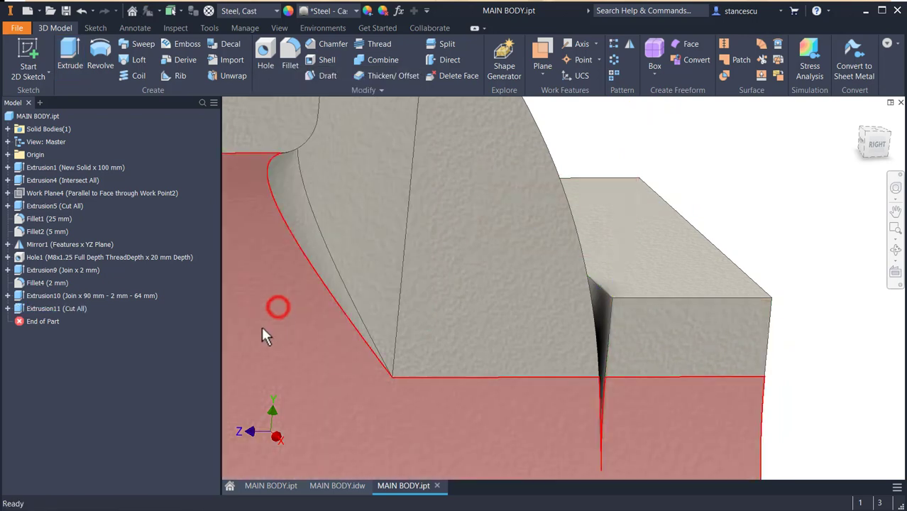
Sketch the outline of the rear extension's neck-facing surface and extrude it To Next, joined, to close the gap at the neck.
click(602, 306)
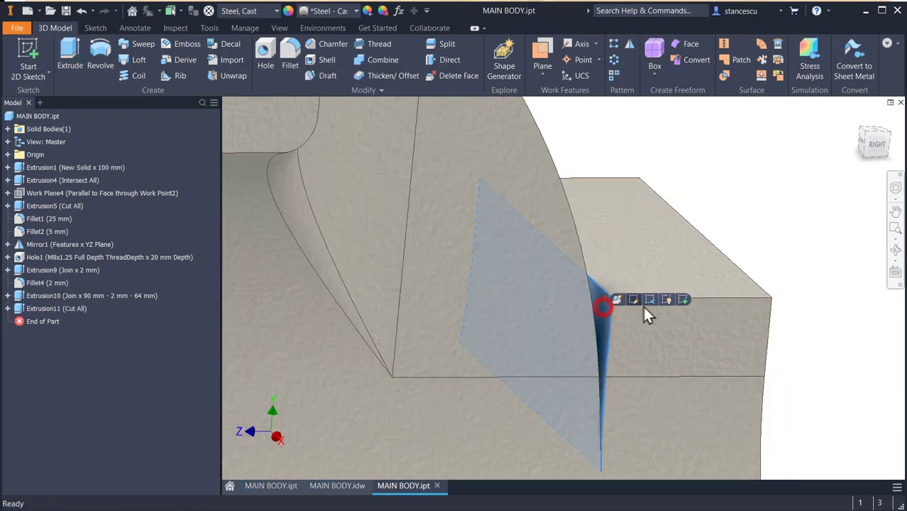
click(682, 299)
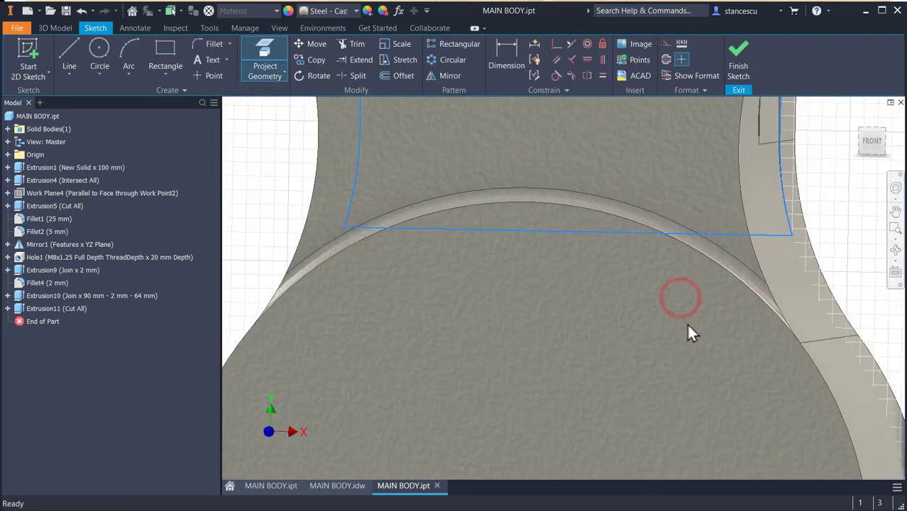
click(741, 63)
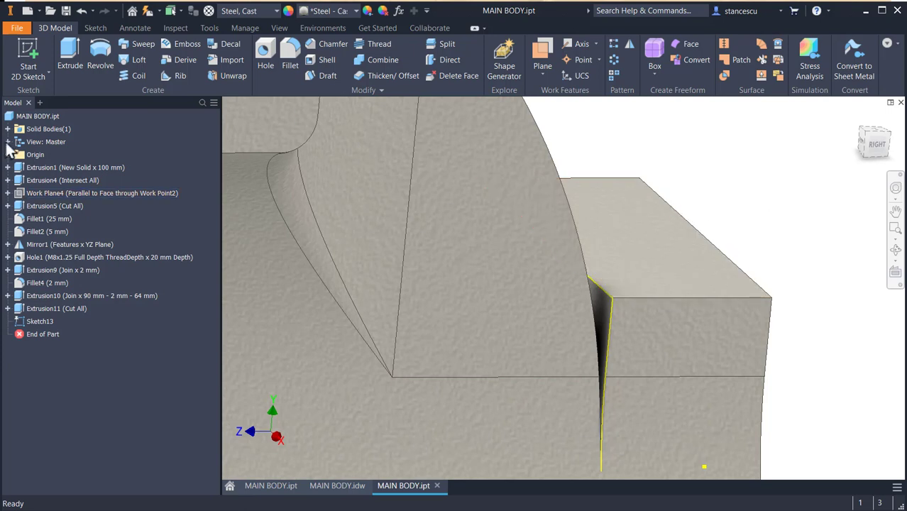
scroll(504, 366, up, 1)
click(69, 56)
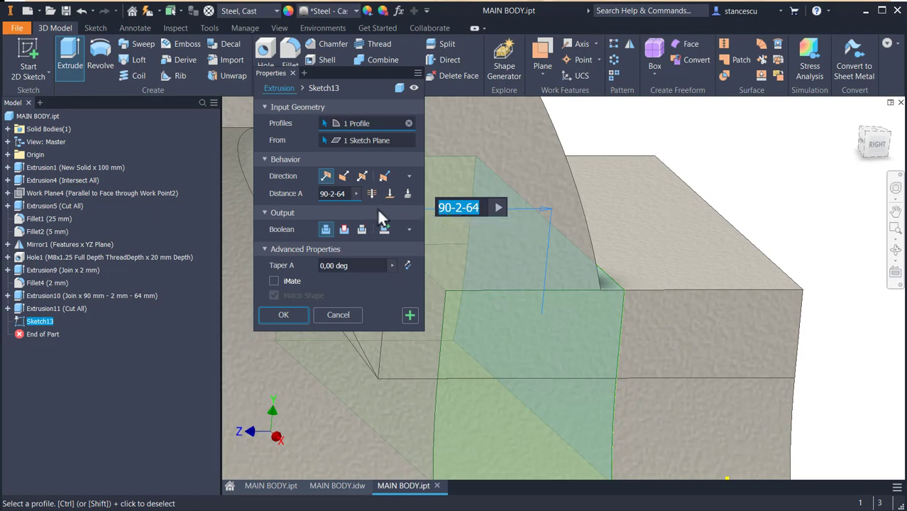
click(406, 193)
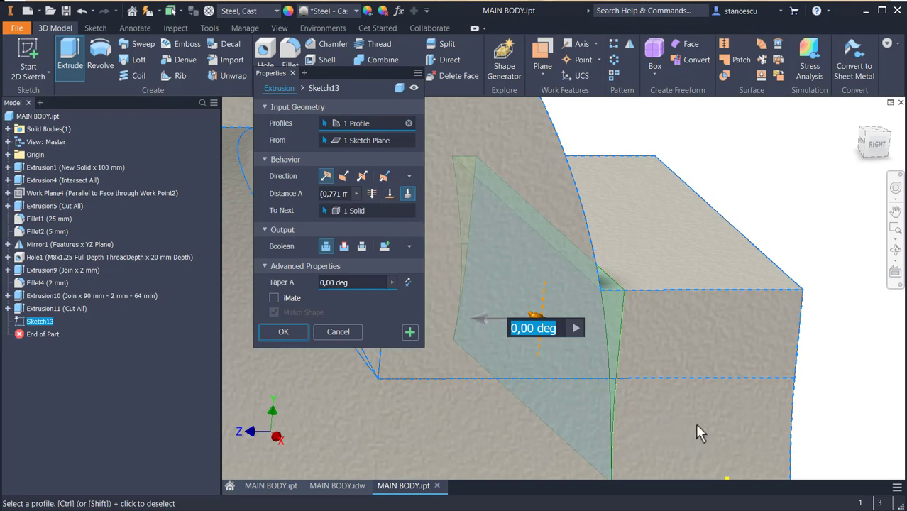
shift+middle_drag(698, 431, 670, 420)
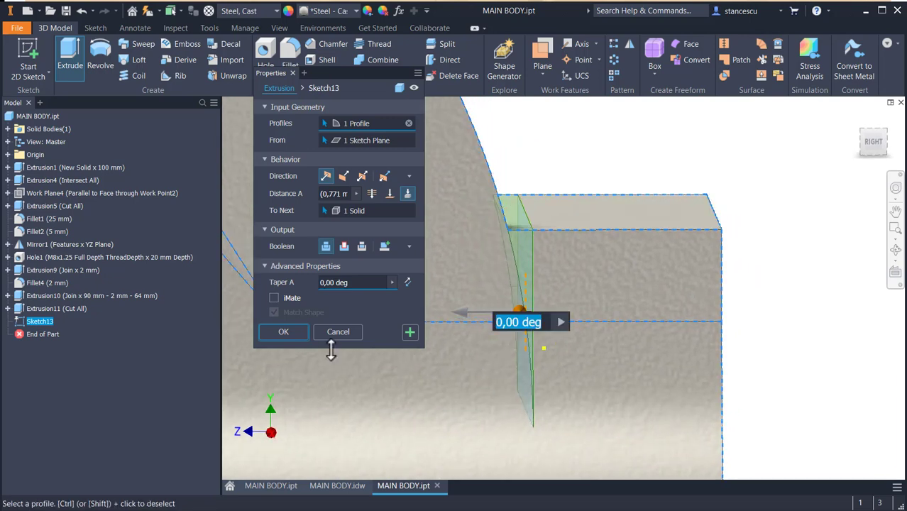
click(283, 333)
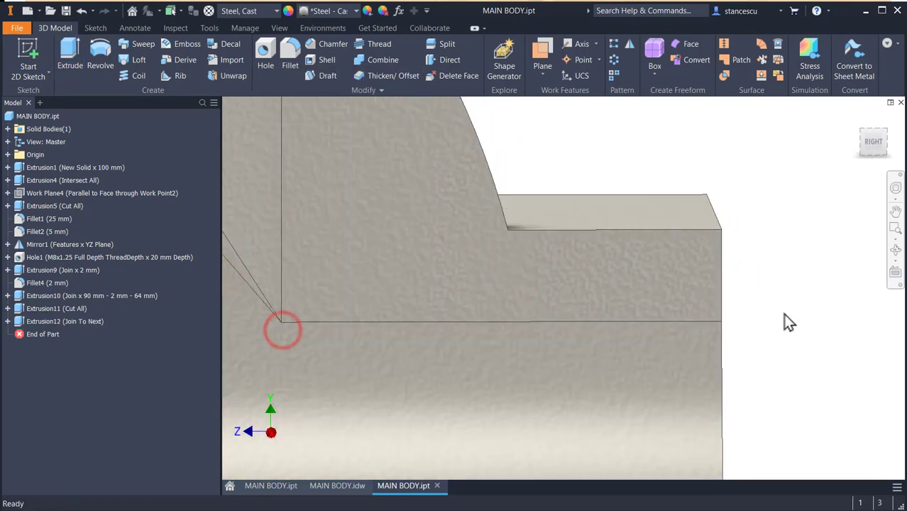
Examine the side view in MAIN BODY.idw for the dimensions of the neck and the cylindrical rear section.
mouse_move(785, 320)
shift+middle_down()
mouse_move(772, 333)
mouse_move(761, 328)
mouse_move(767, 311)
mouse_move(779, 314)
shift+middle_up()
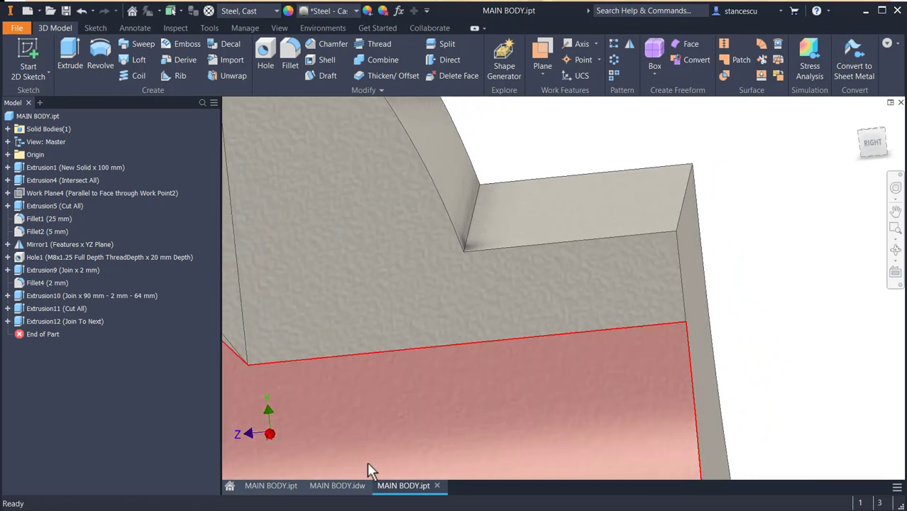
click(316, 488)
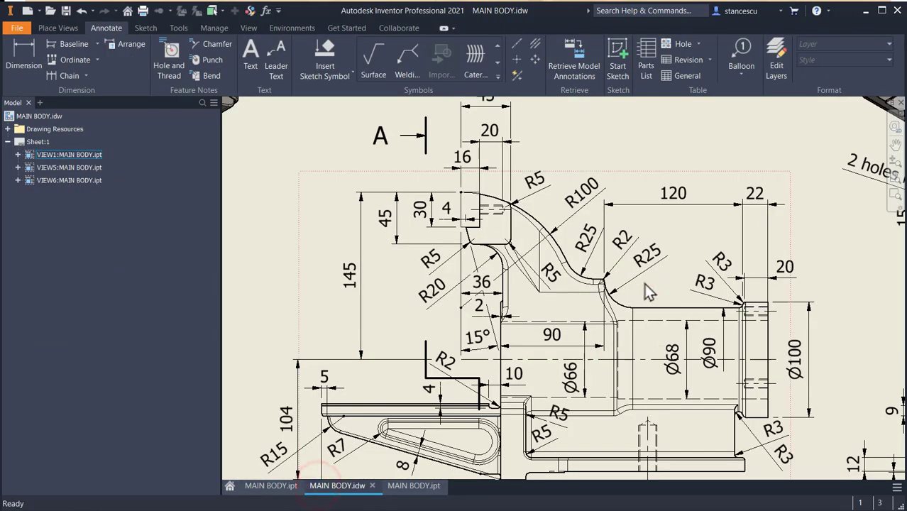
drag(647, 282, 591, 259)
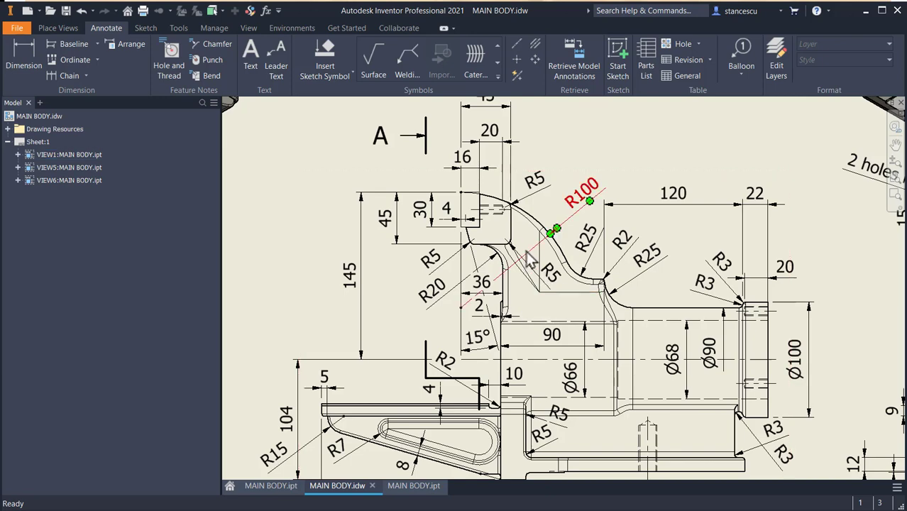
scroll(551, 341, down, 3)
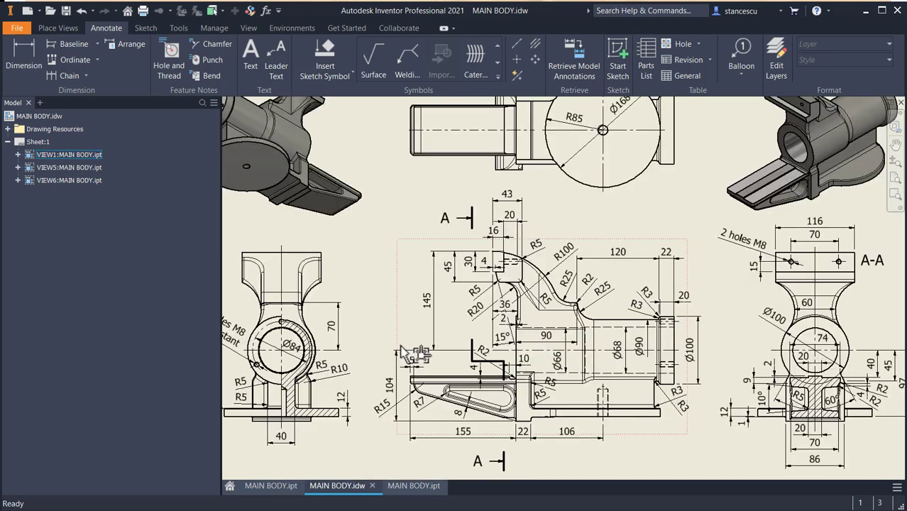
middle_drag(422, 353, 402, 330)
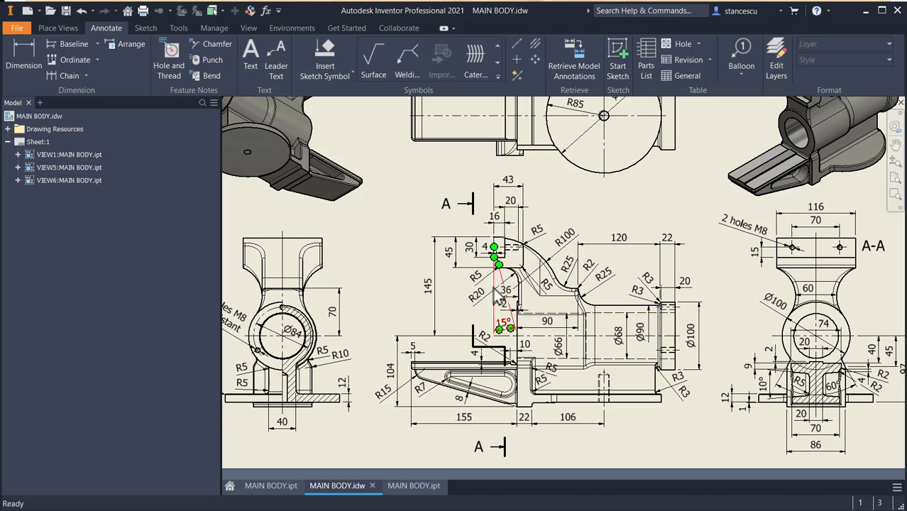
scroll(518, 280, up, 5)
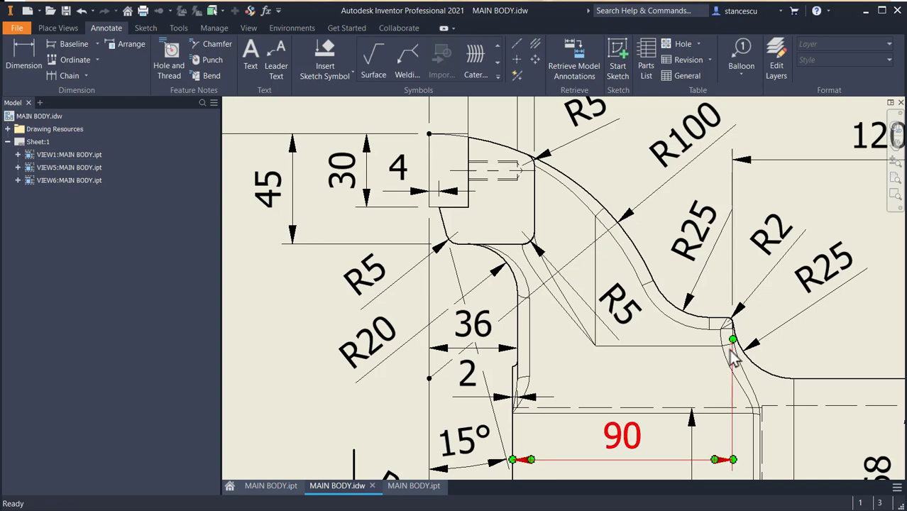
scroll(701, 372, down, 5)
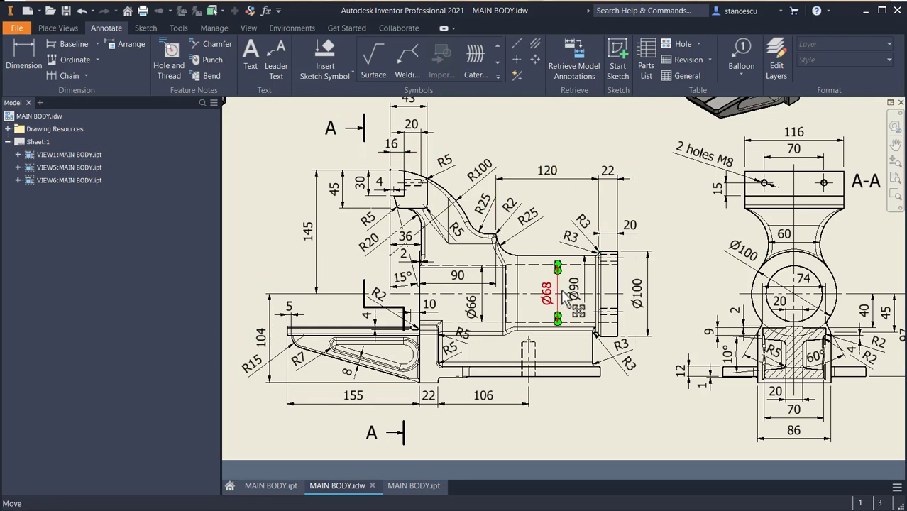
Back in the part MAIN BODY.ipt, sketch a 90 mm diameter circle centred on the round part of the body's rear face.
click(406, 488)
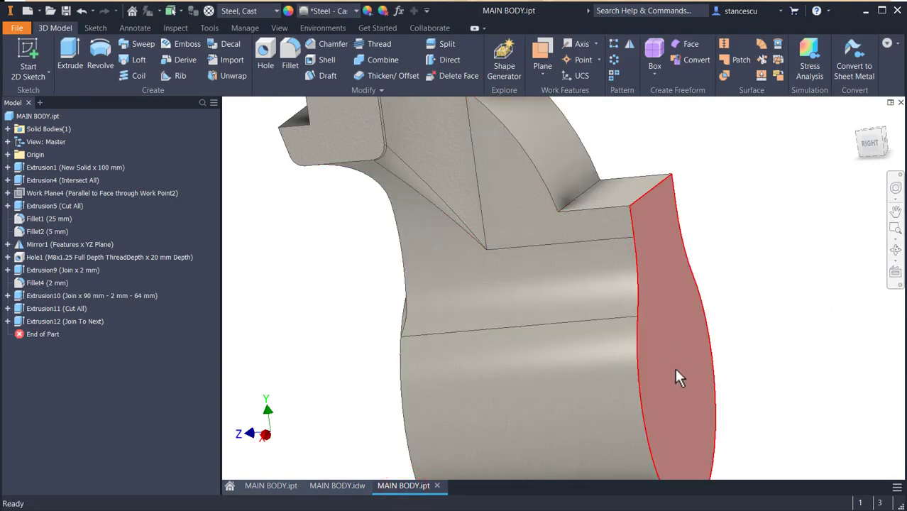
click(672, 381)
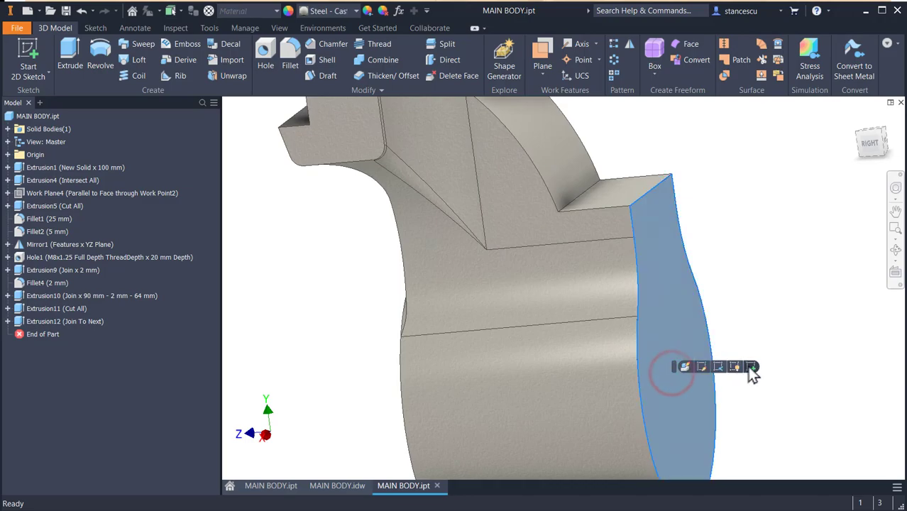
key(s)
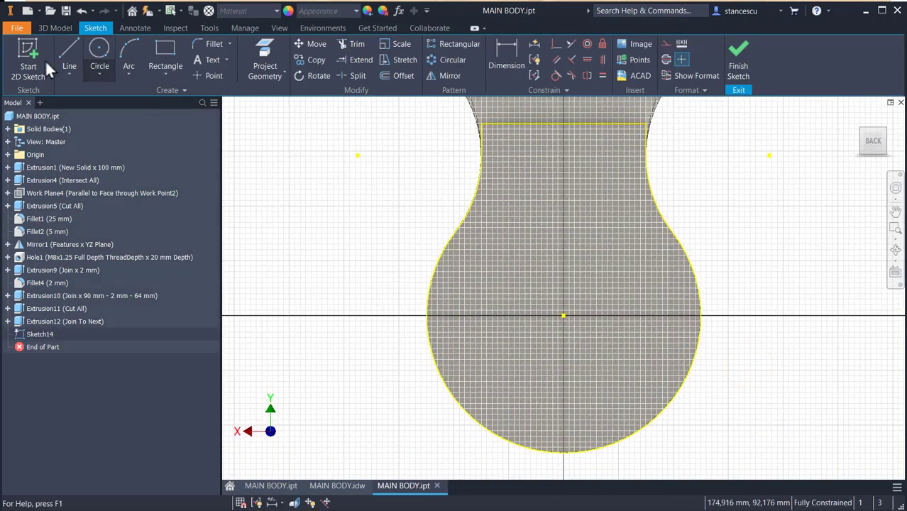
click(103, 54)
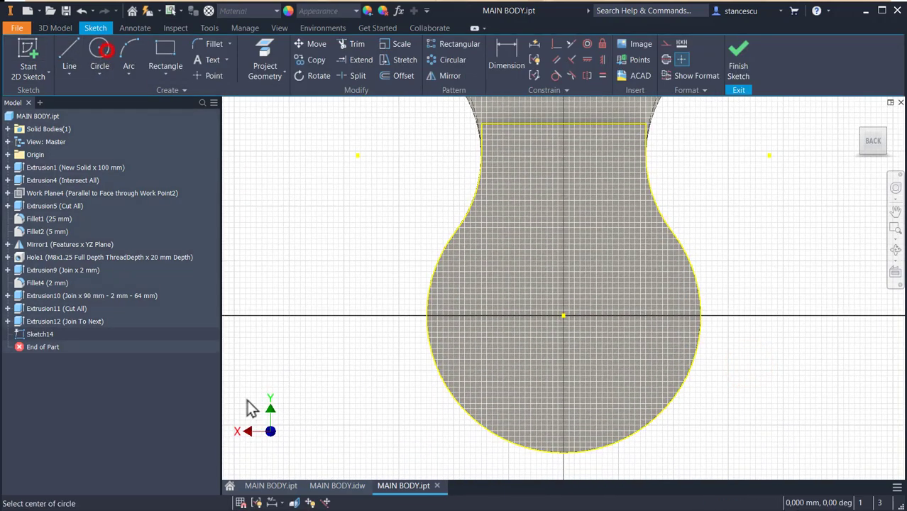
click(564, 315)
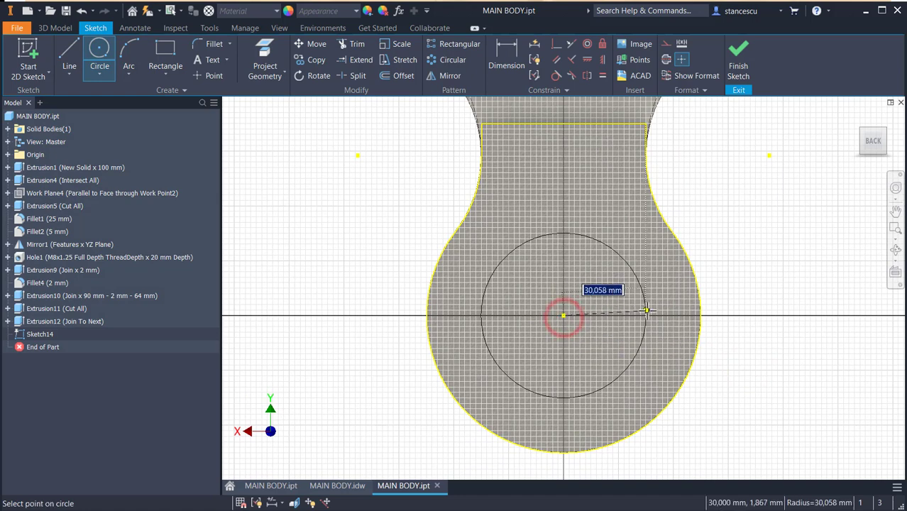
right_click(650, 298)
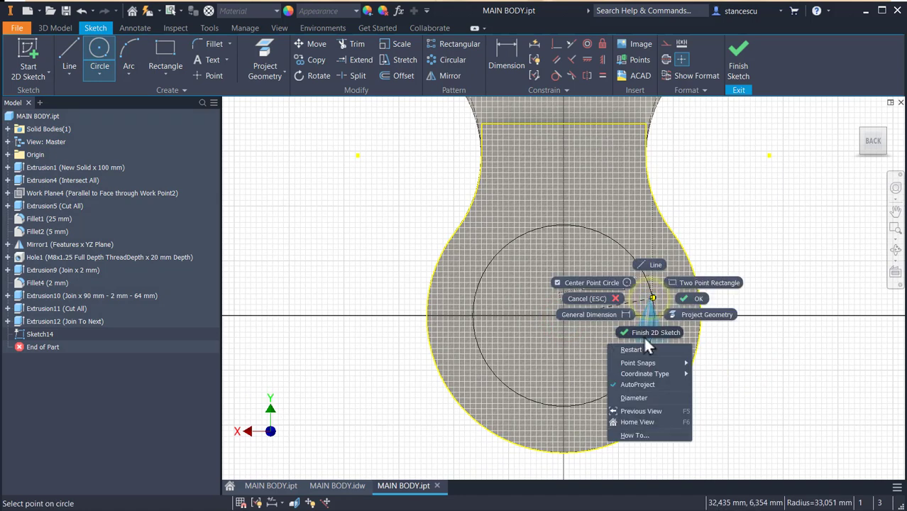
click(643, 394)
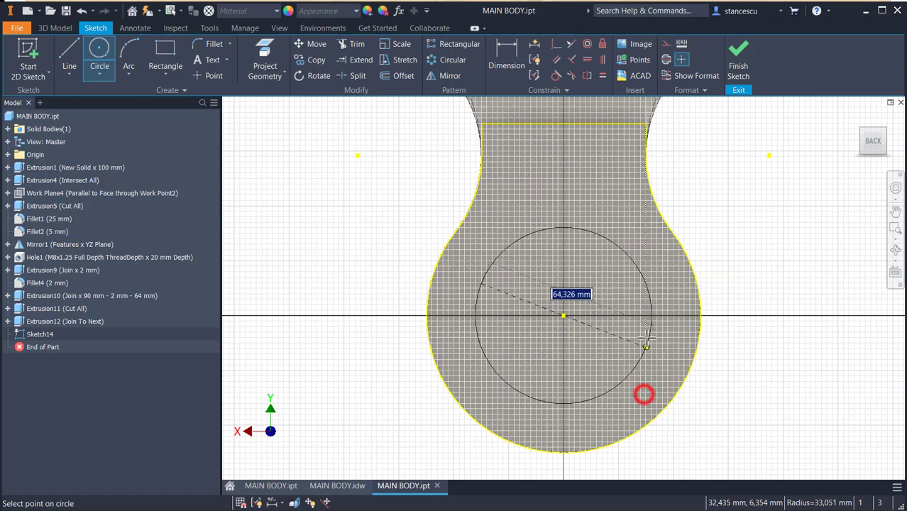
text(90)
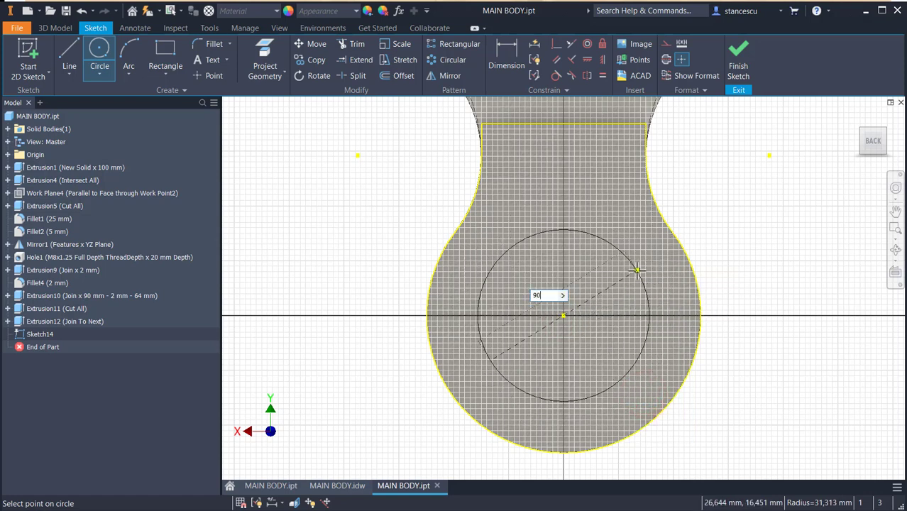
key(Return)
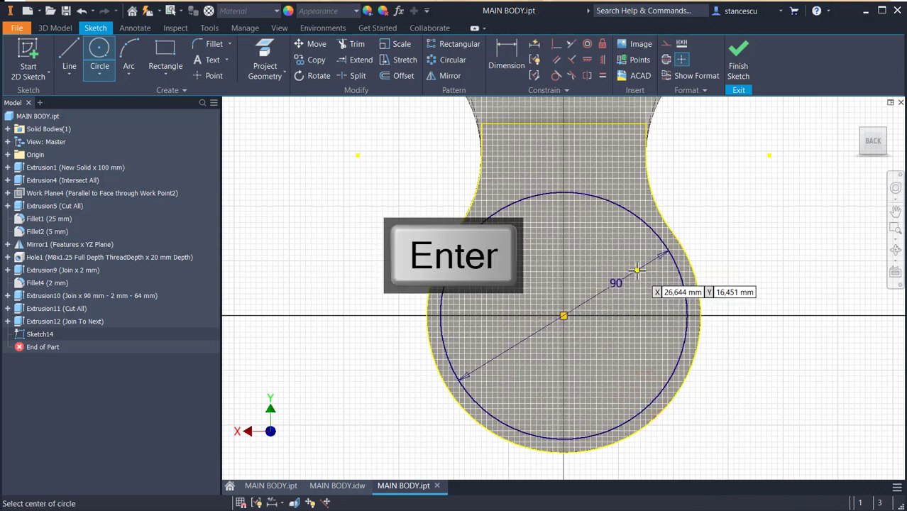
click(733, 65)
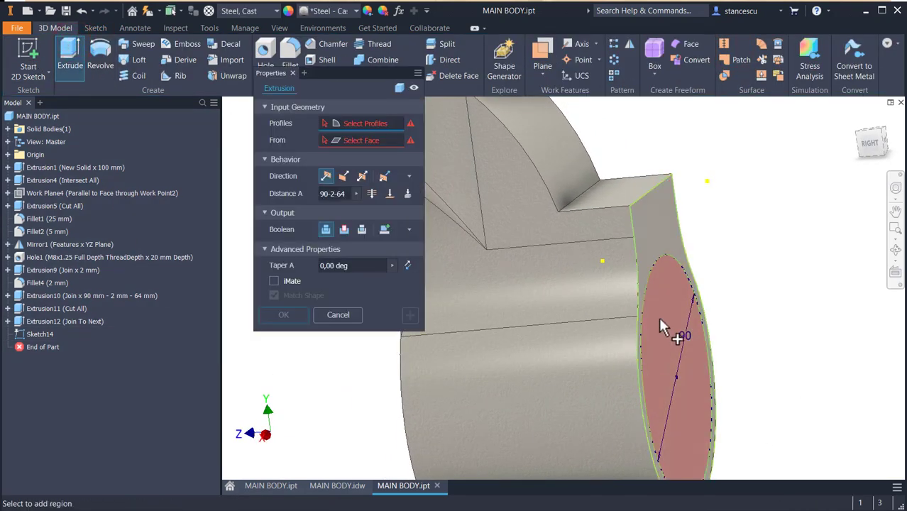
Extrude the 90 mm circle 120 mm rearward, joined to the body.
click(658, 316)
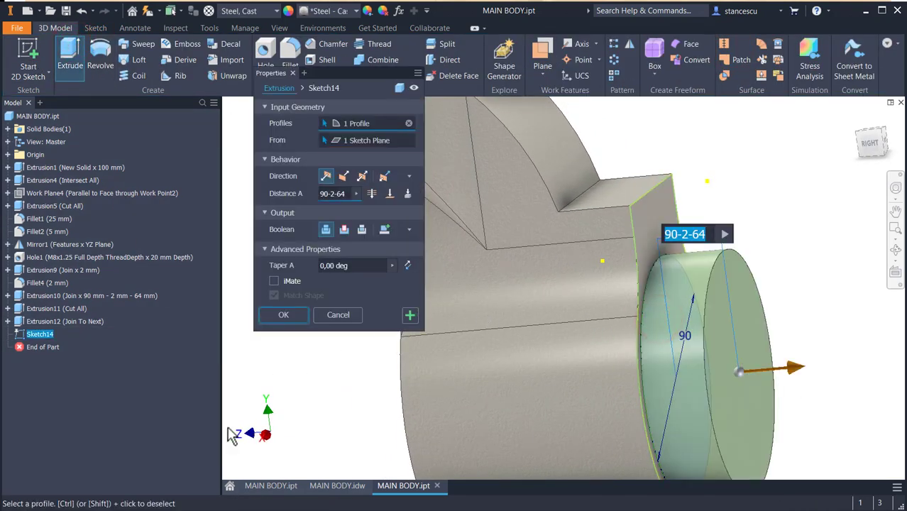
text(120)
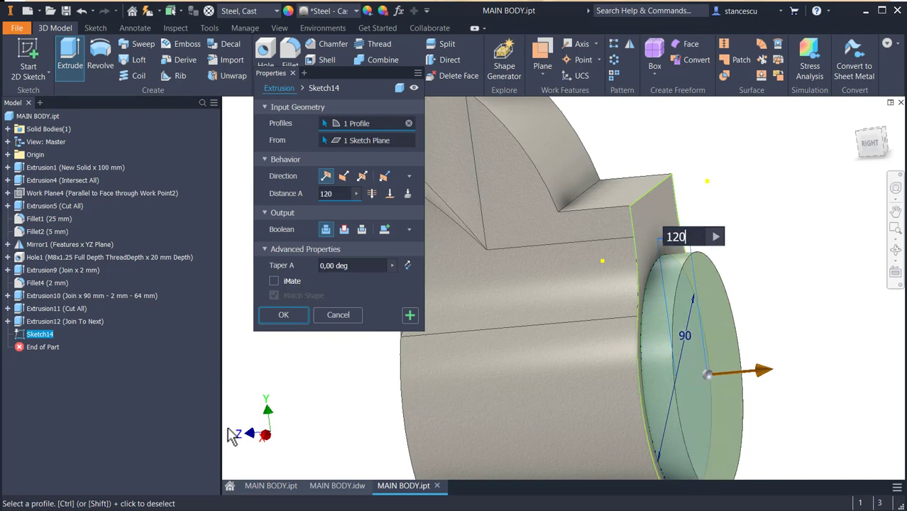
click(299, 318)
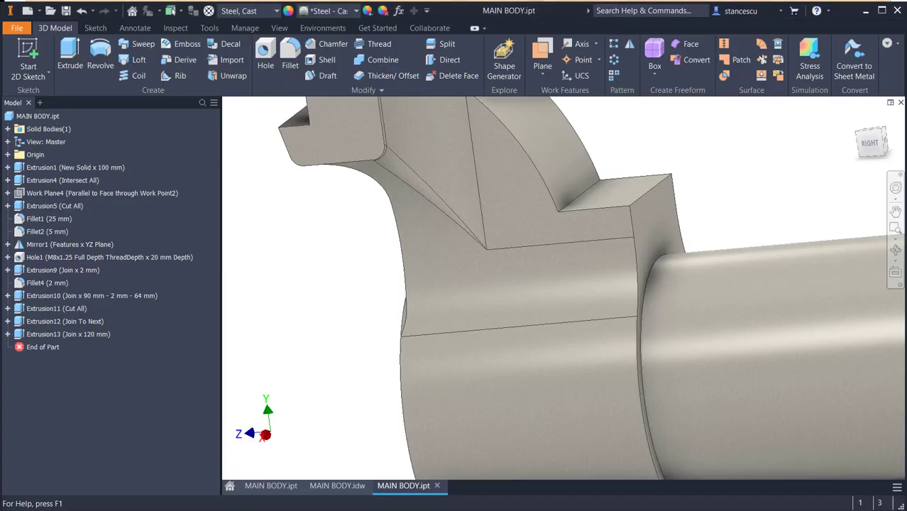
After checking the end collar's dimensions in MAIN BODY.idw, create a sketch on the cylinder's end face and convert its projected outline to construction geometry.
middle_drag(753, 313, 587, 285)
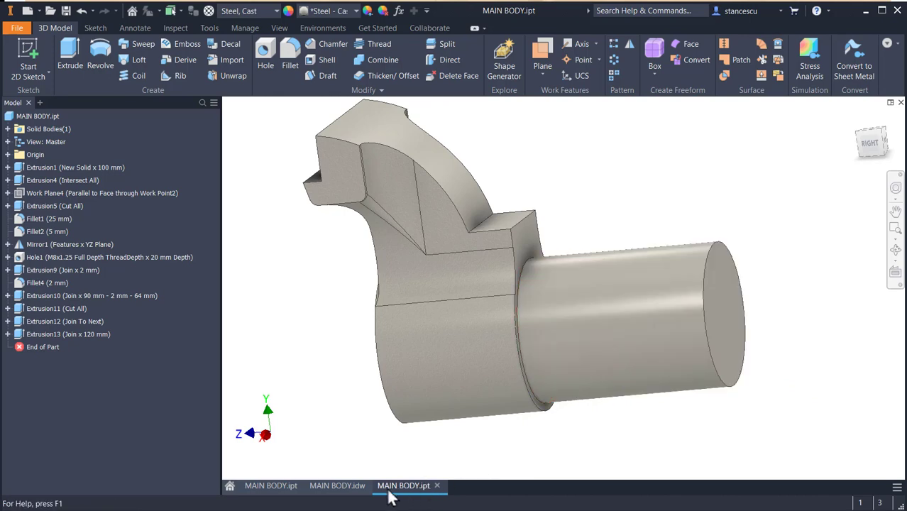
click(340, 487)
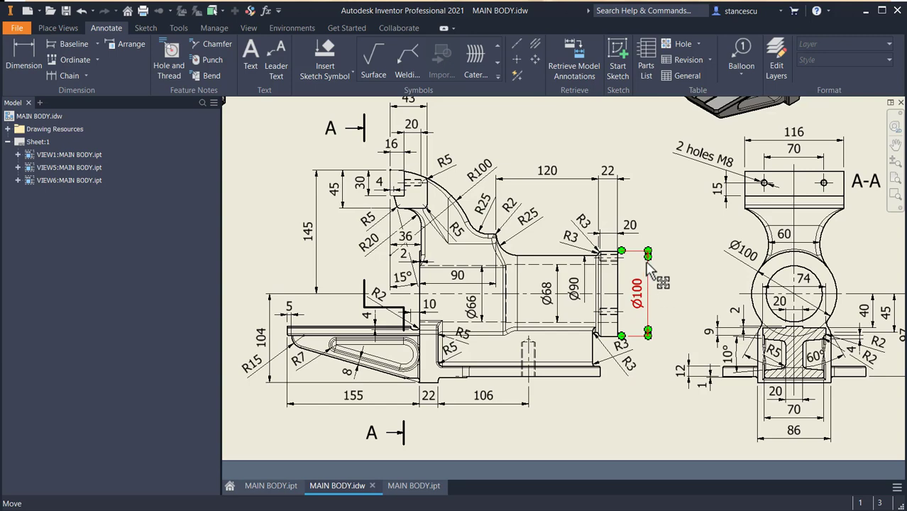
click(426, 489)
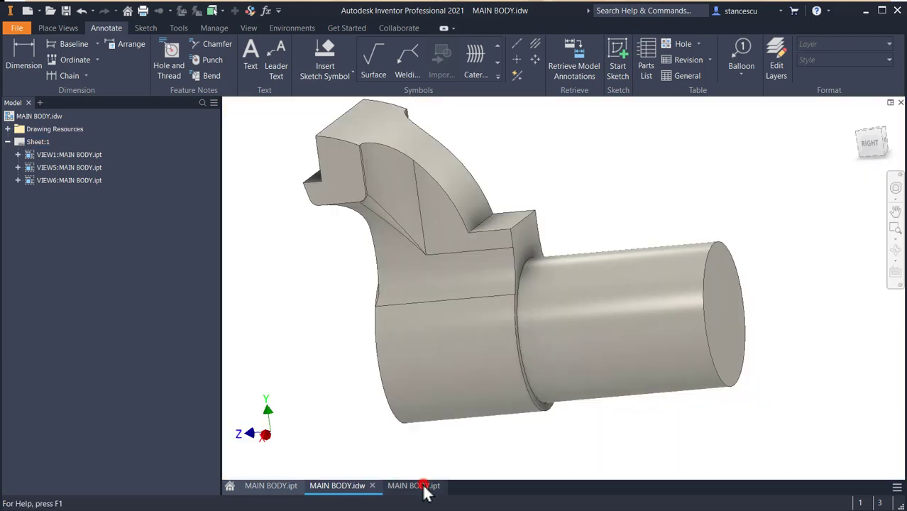
click(732, 307)
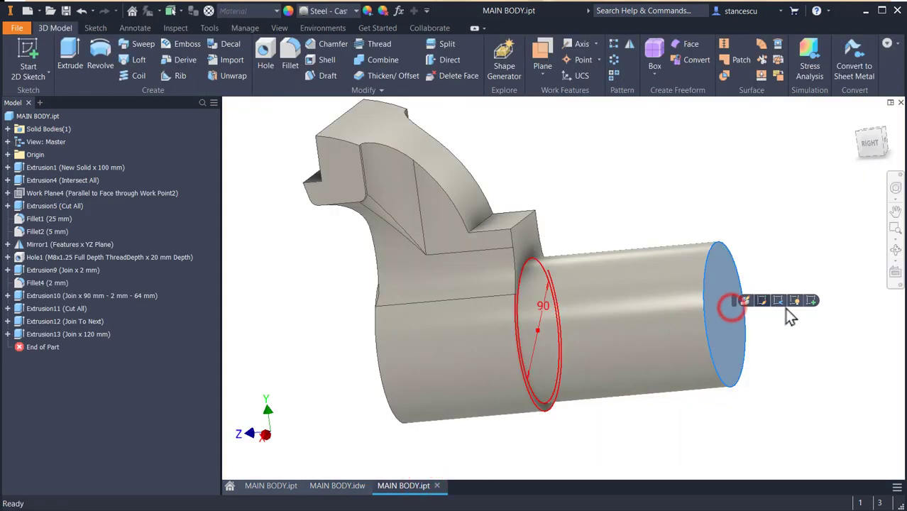
click(811, 300)
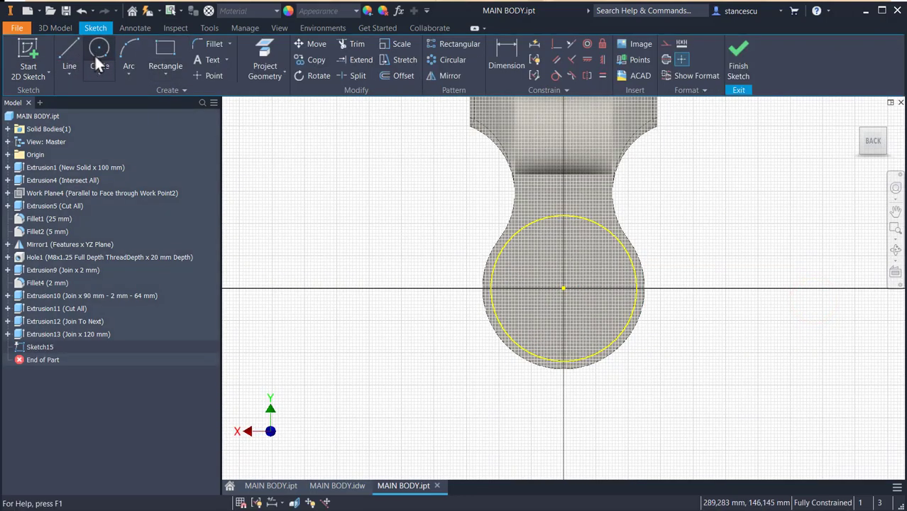
drag(454, 203, 771, 465)
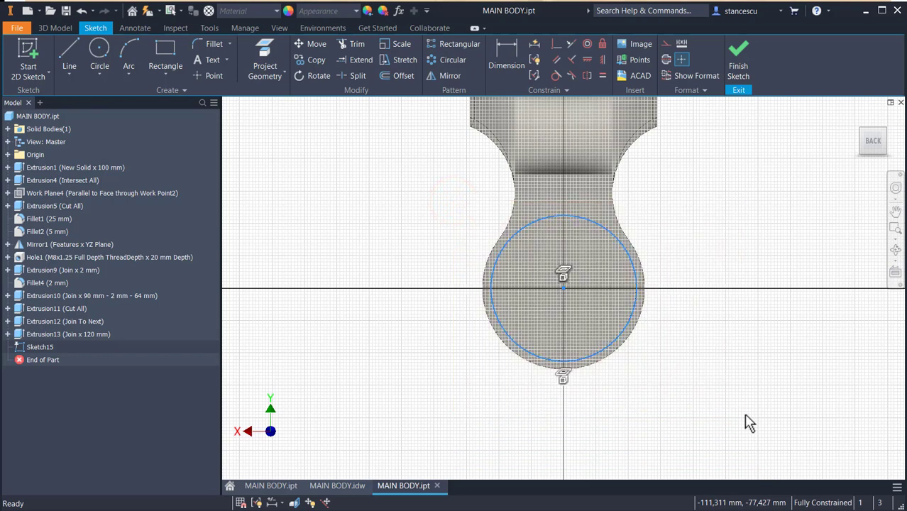
click(665, 43)
click(265, 267)
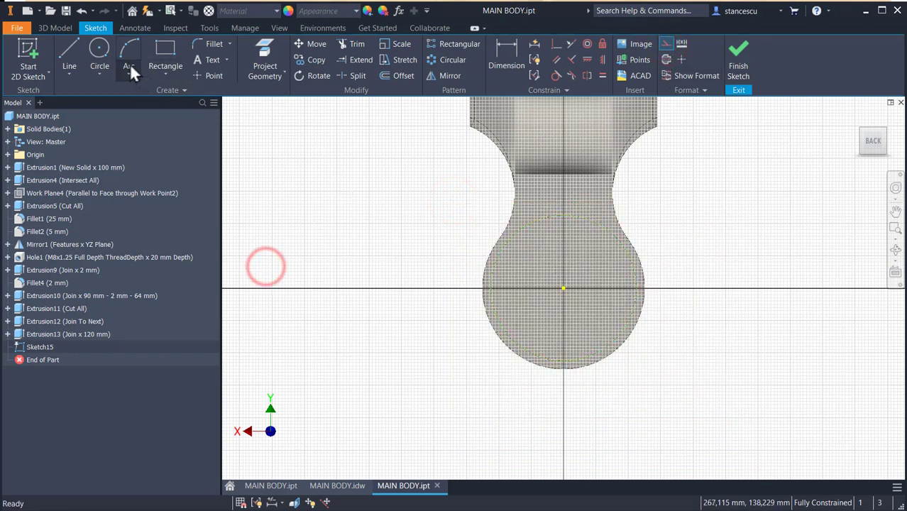
Sketch a 100 mm diameter circle centred on the cylinder's end face and extrude it 22 mm outward, joined.
click(100, 49)
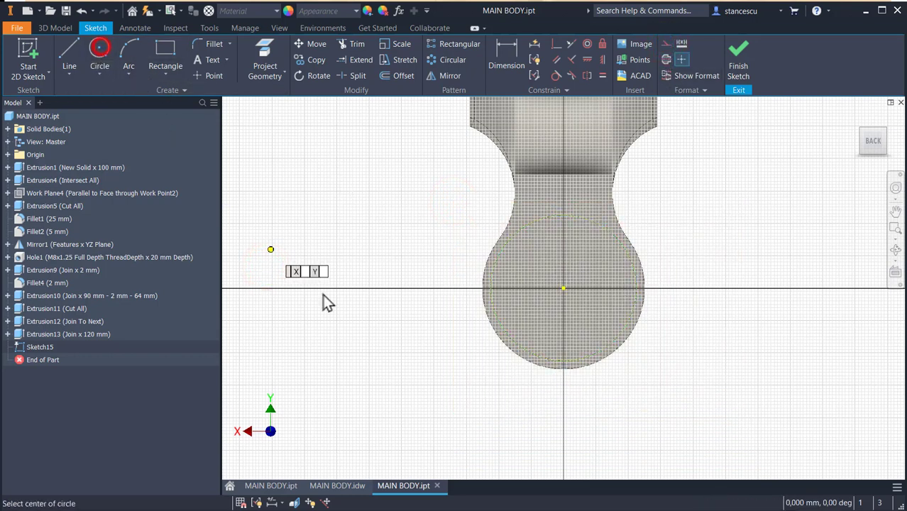
click(563, 288)
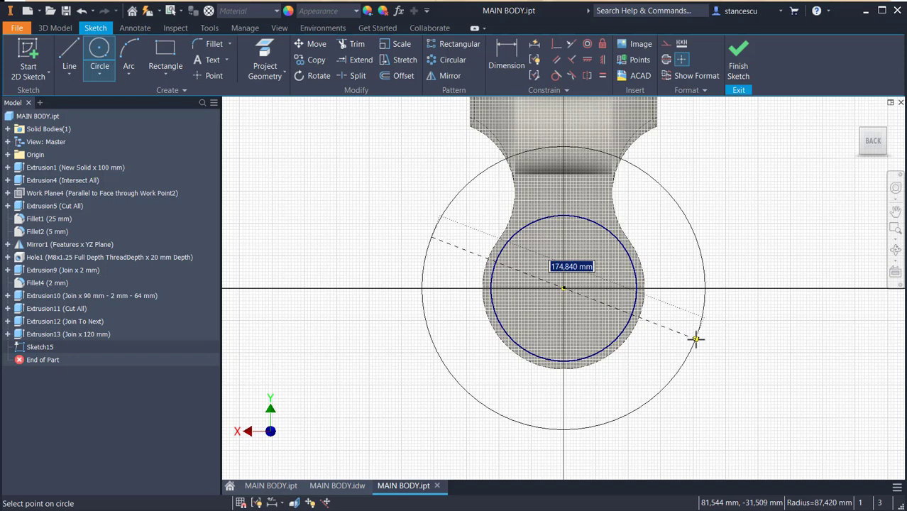
text(100)
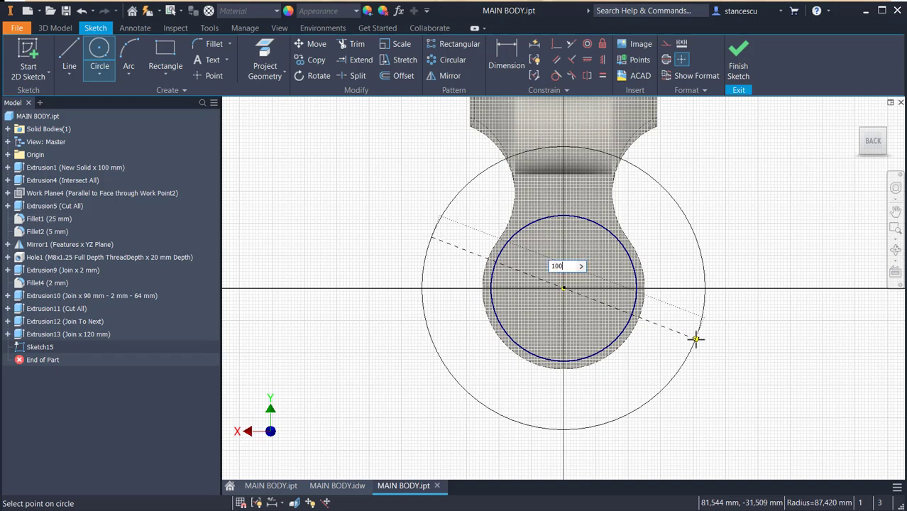
key(Return)
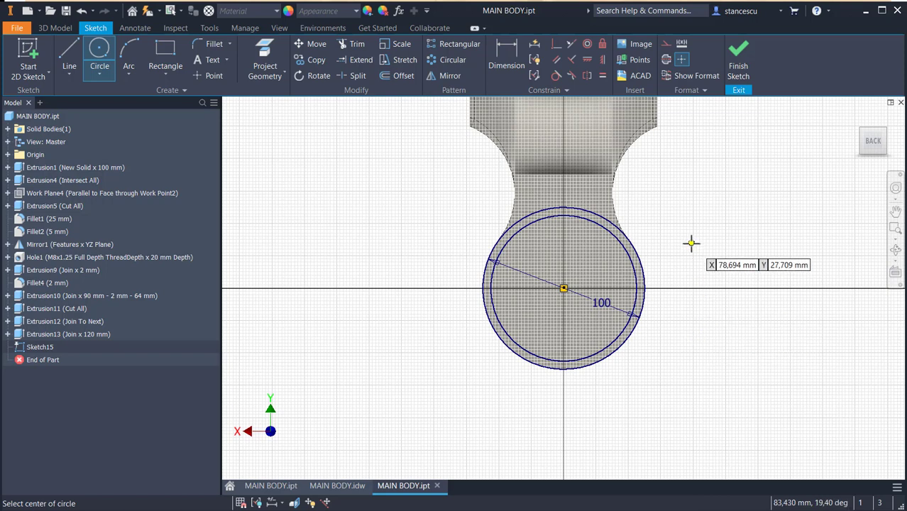
key(Escape)
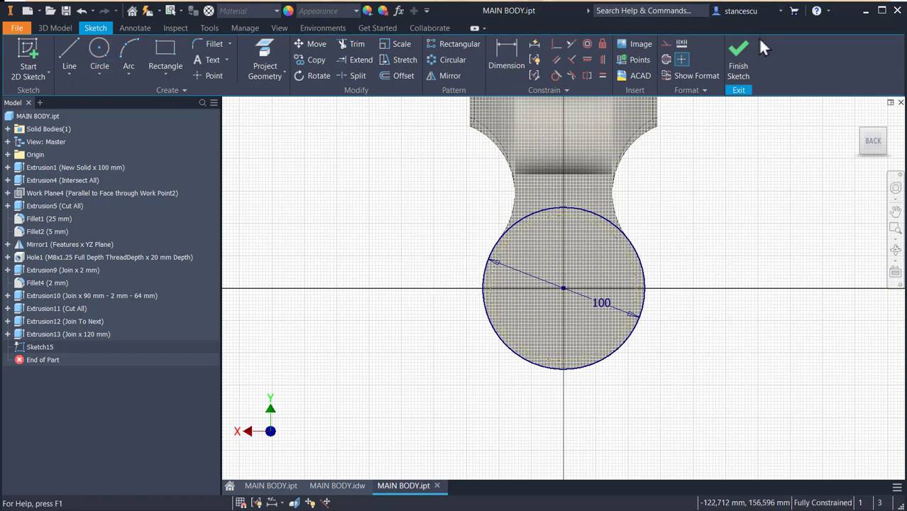
click(739, 57)
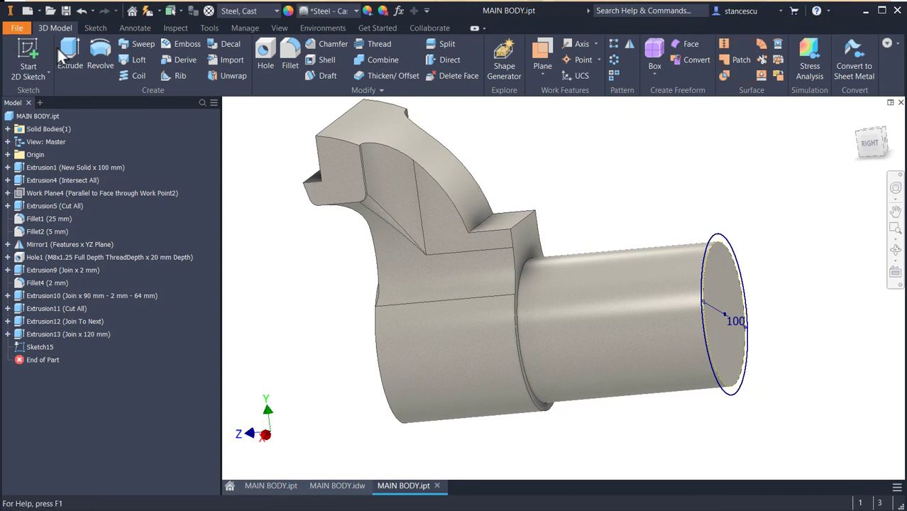
click(74, 51)
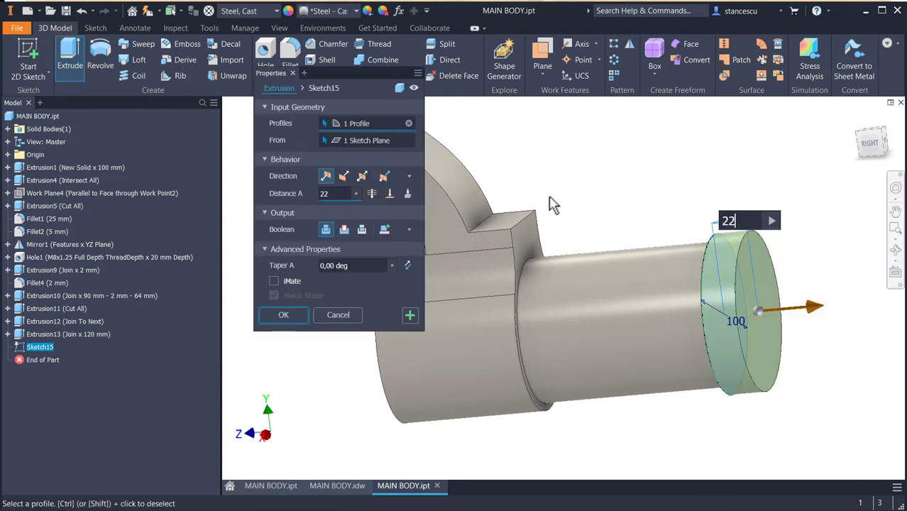
click(276, 316)
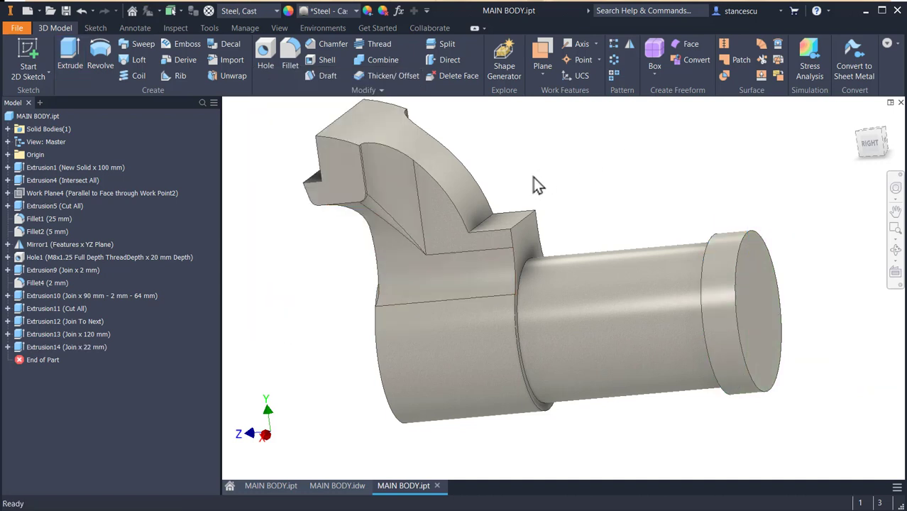
Fillet the neck's inner corner above the rear extension and the junction between extension and cylinder with a 25 mm radius.
click(483, 219)
click(495, 210)
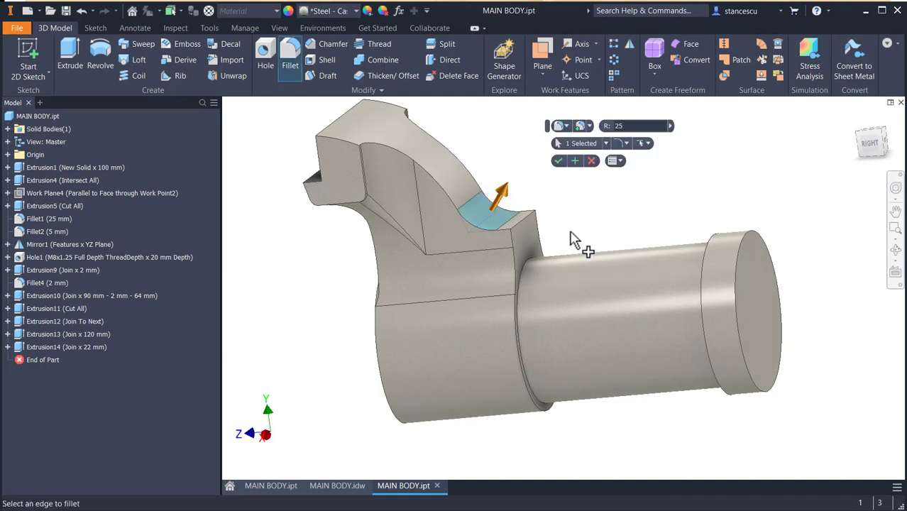
click(524, 268)
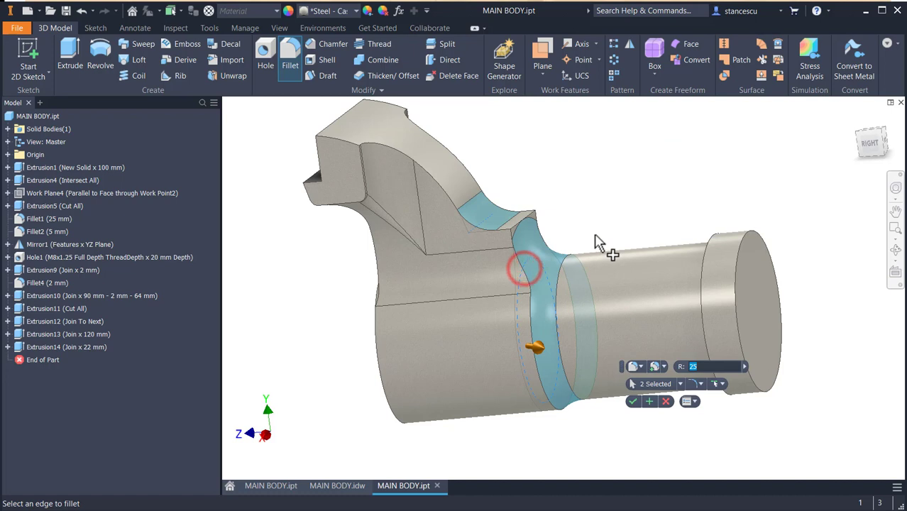
click(648, 402)
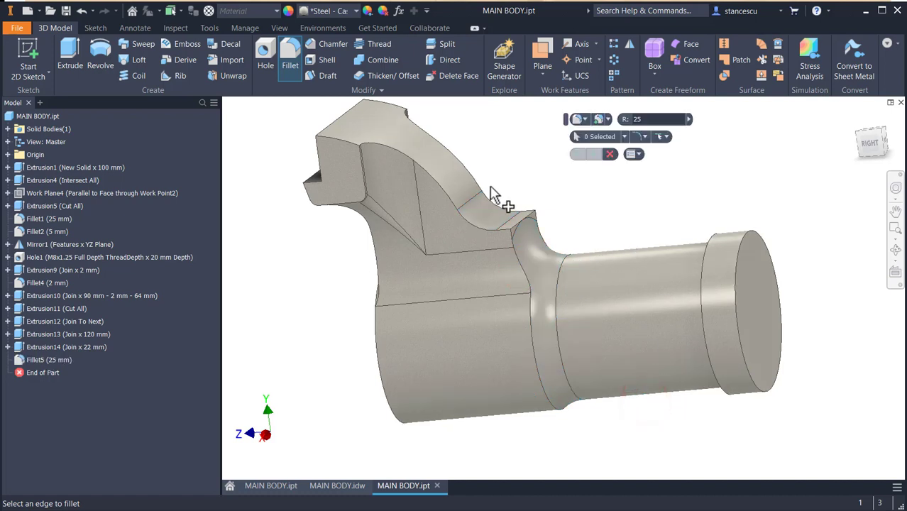
Fillet both curved side edges of the neck and the rear extension's outer edge loop with a 5 mm radius.
click(433, 185)
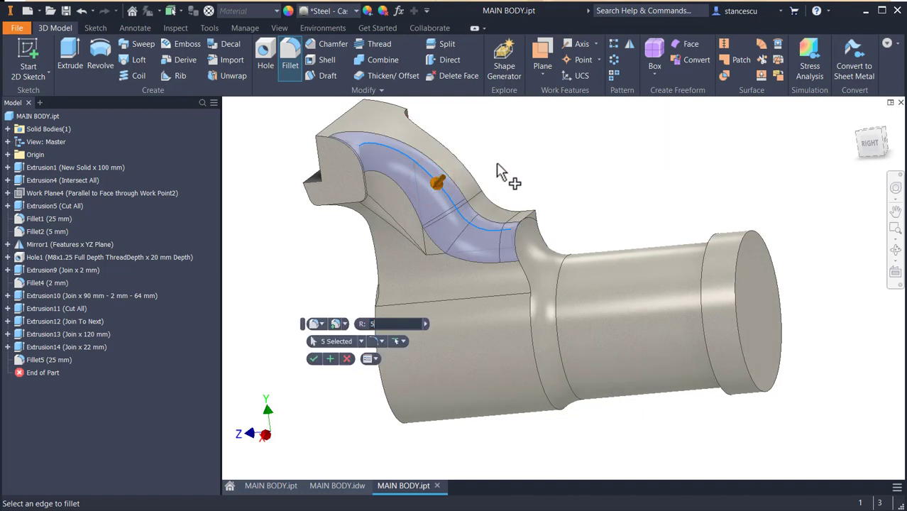
click(468, 169)
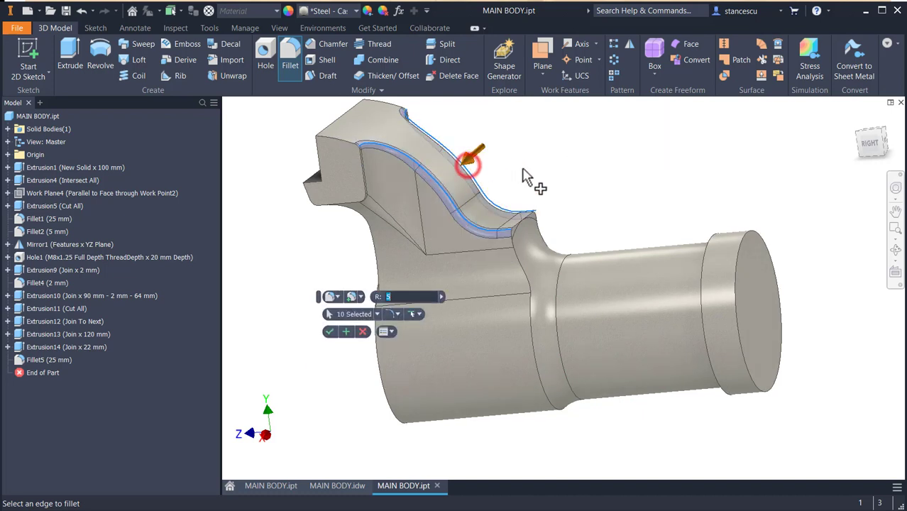
click(519, 264)
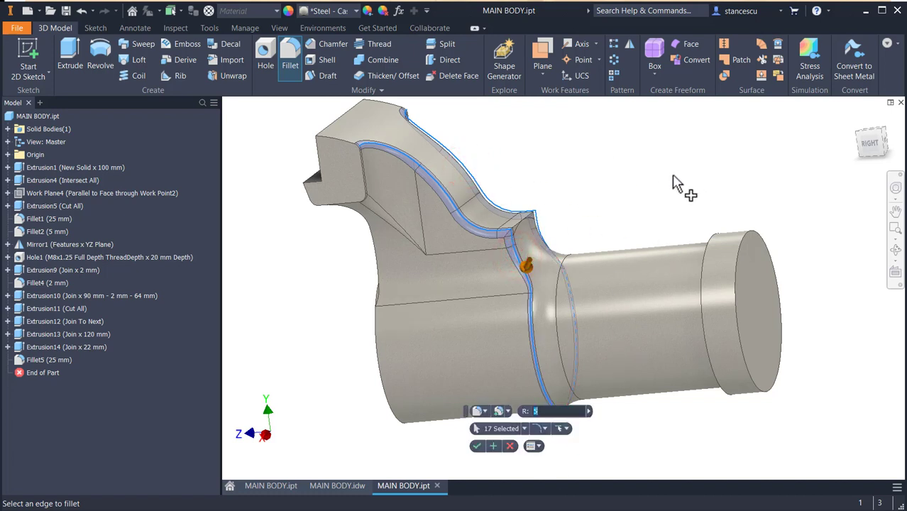
click(495, 445)
Fillet the two circular edges at the step between the rear cylinder and its end collar with a 3 mm radius.
shift+middle_drag(707, 405, 684, 259)
scroll(686, 258, down, 3)
click(690, 247)
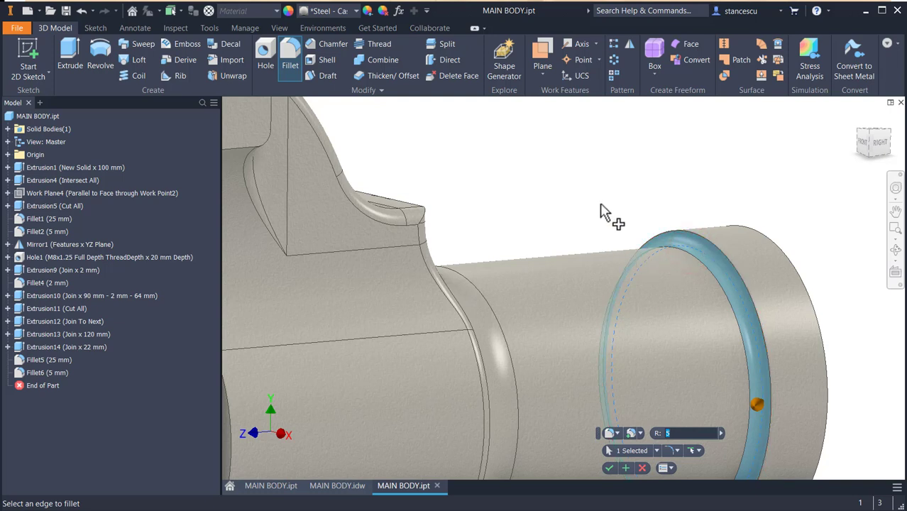
click(677, 229)
scroll(624, 228, up, 3)
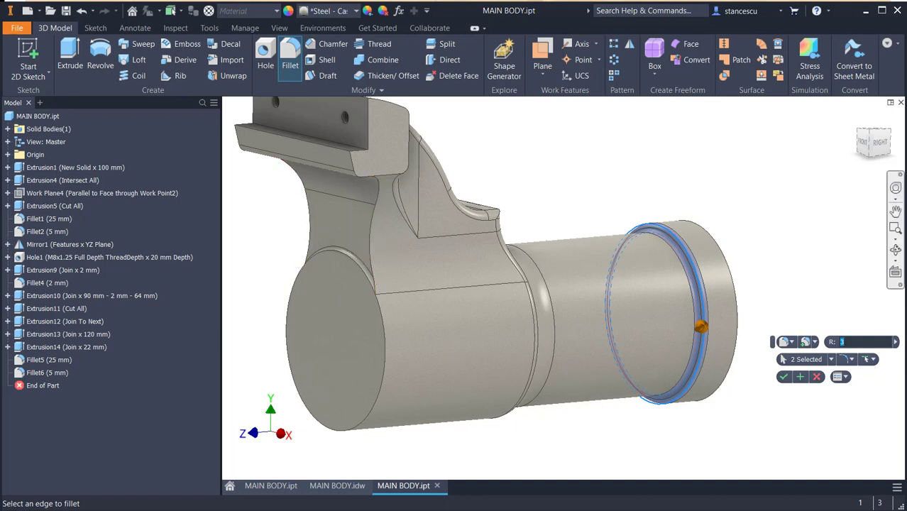
click(800, 377)
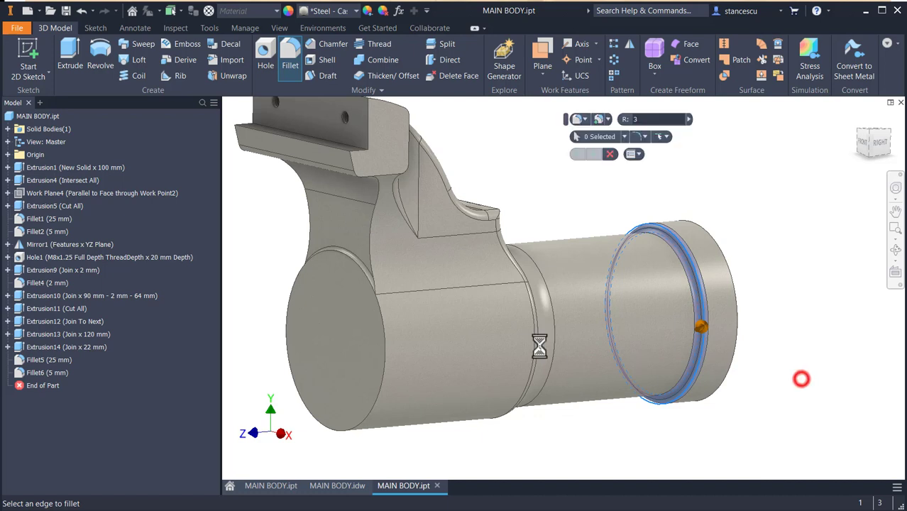
Fillet both curved front side edges of the neck, between the jaw and the front cylinder, with a 5 mm radius.
click(369, 225)
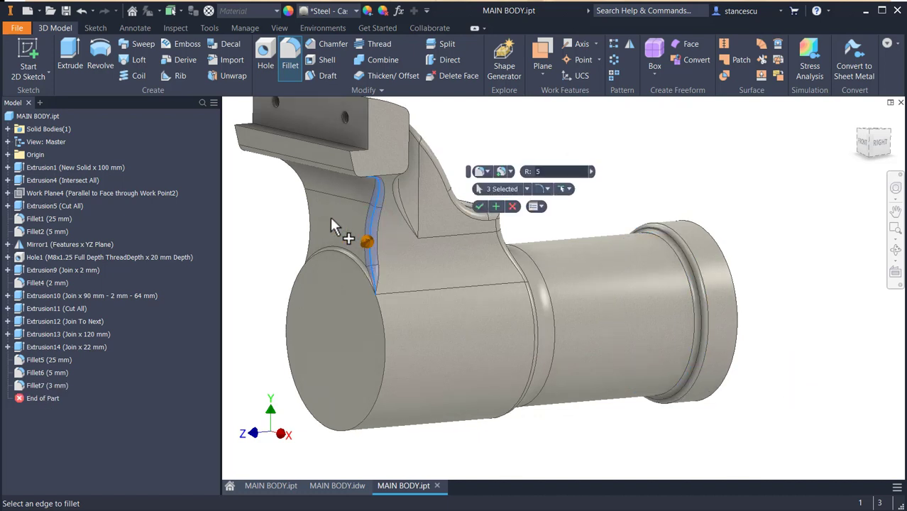
click(310, 225)
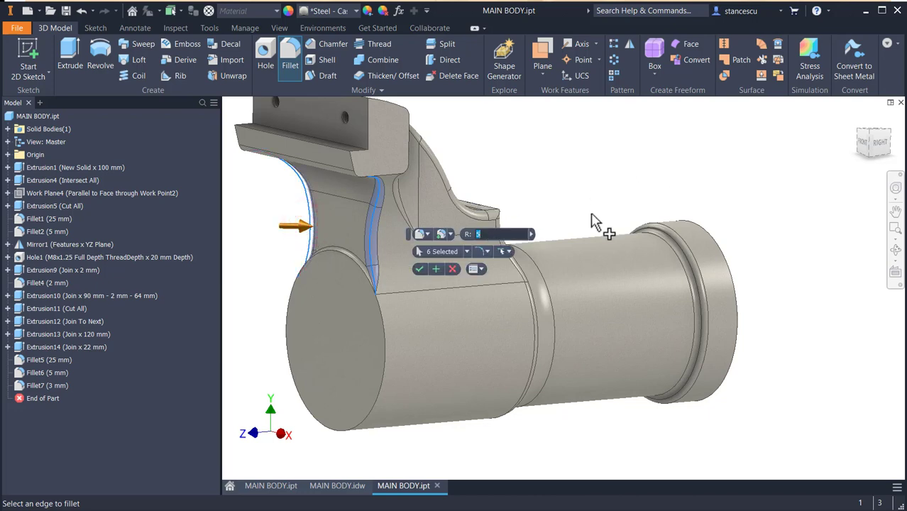
shift+middle_drag(603, 268, 571, 305)
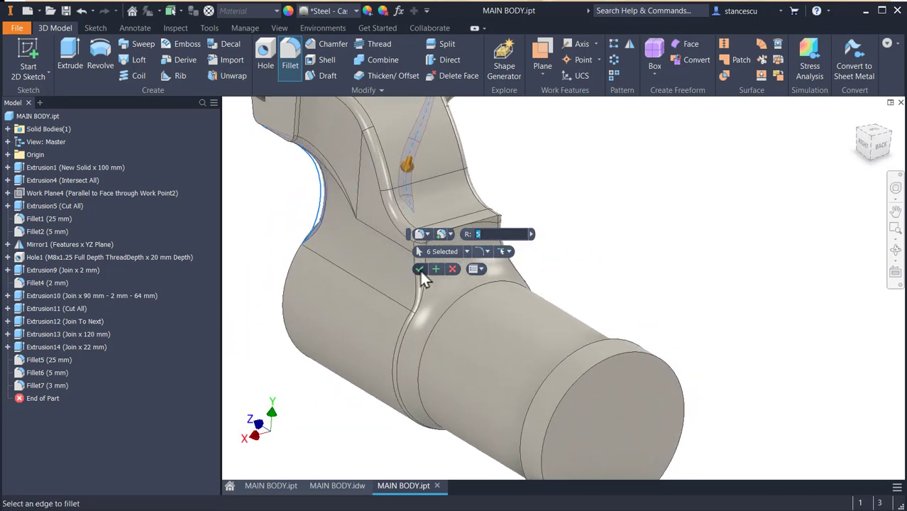
click(420, 269)
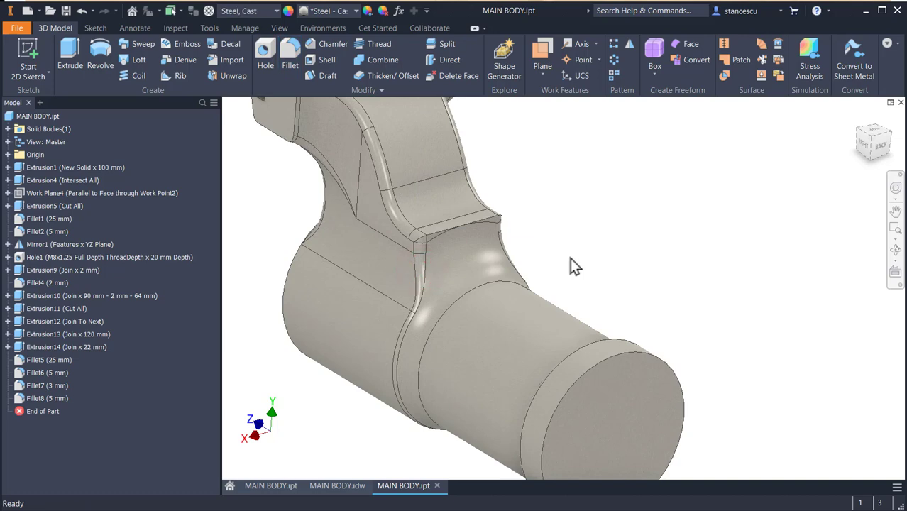
Fillet the upper rear edge of the neck's extension, above the junction with the cylinder, with a 2 mm radius.
key(F6)
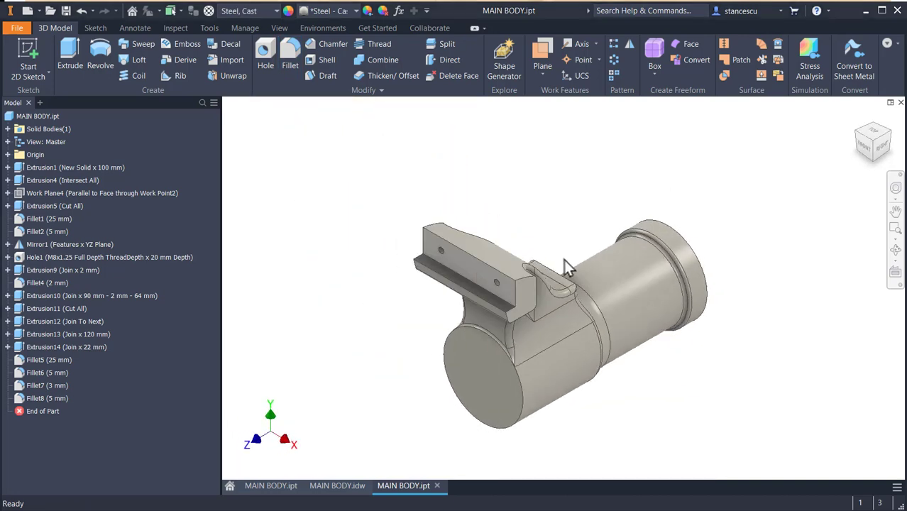
shift+middle_drag(575, 303, 530, 299)
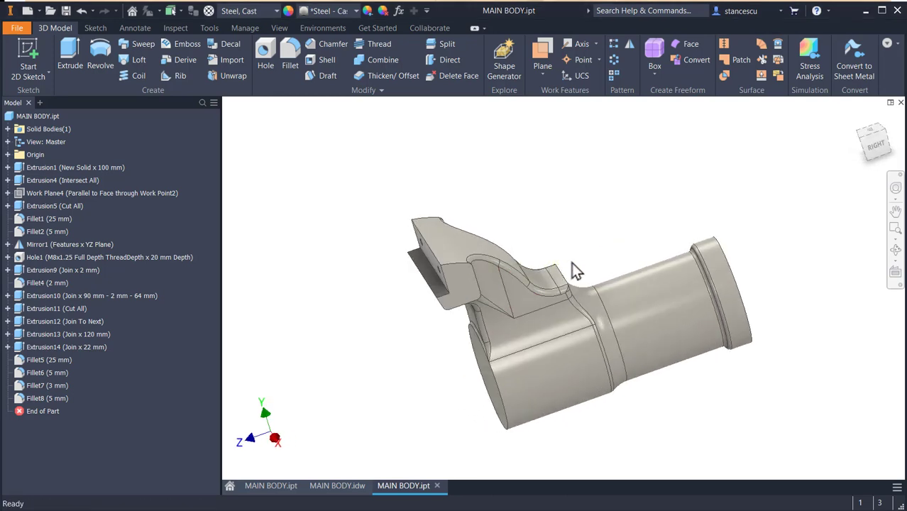
shift+middle_drag(576, 267, 572, 277)
scroll(564, 272, up, 3)
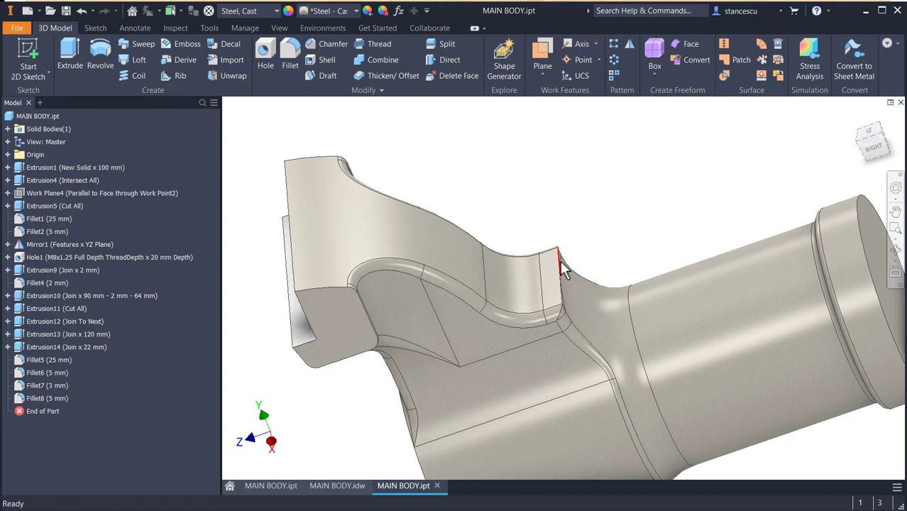
click(560, 260)
key(f)
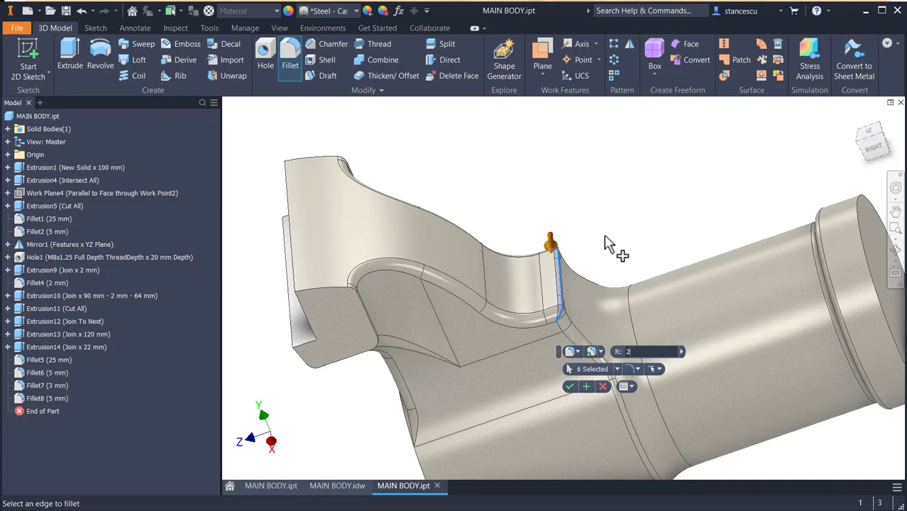
click(569, 387)
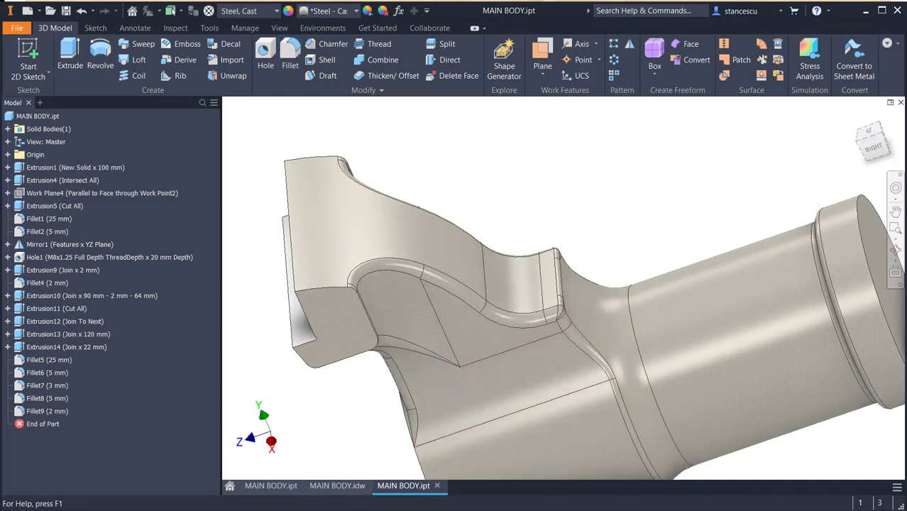
Compare the fillet radii around the neck's rear extension in MAIN BODY.idw with the part model.
key(alt+Tab)
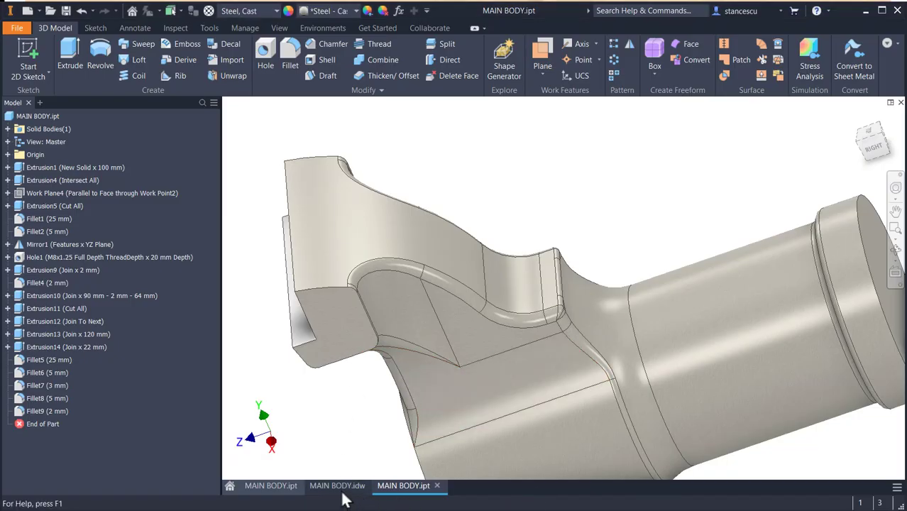
click(341, 489)
scroll(495, 220, down, 3)
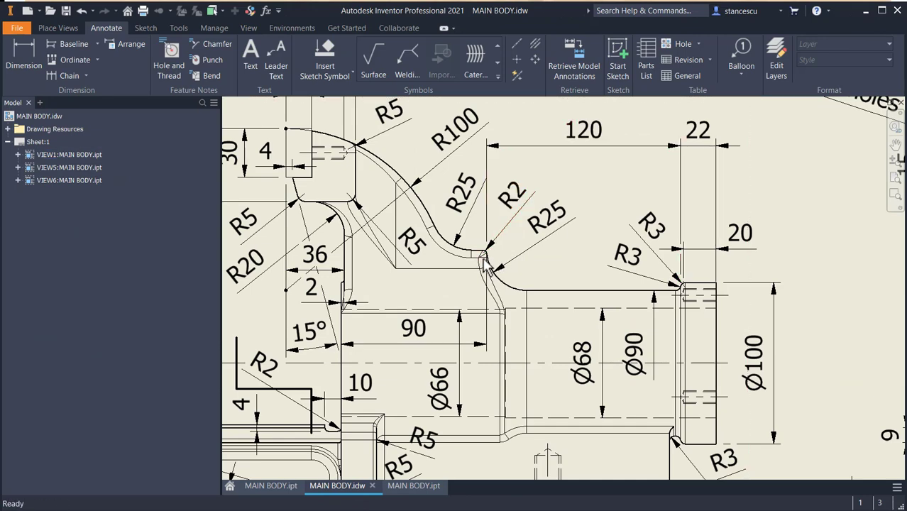
scroll(500, 264, down, 2)
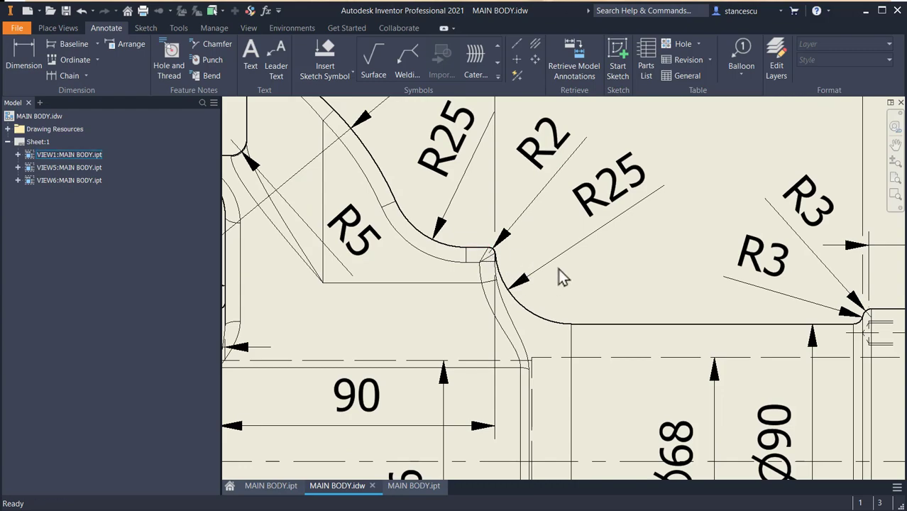
key(F6)
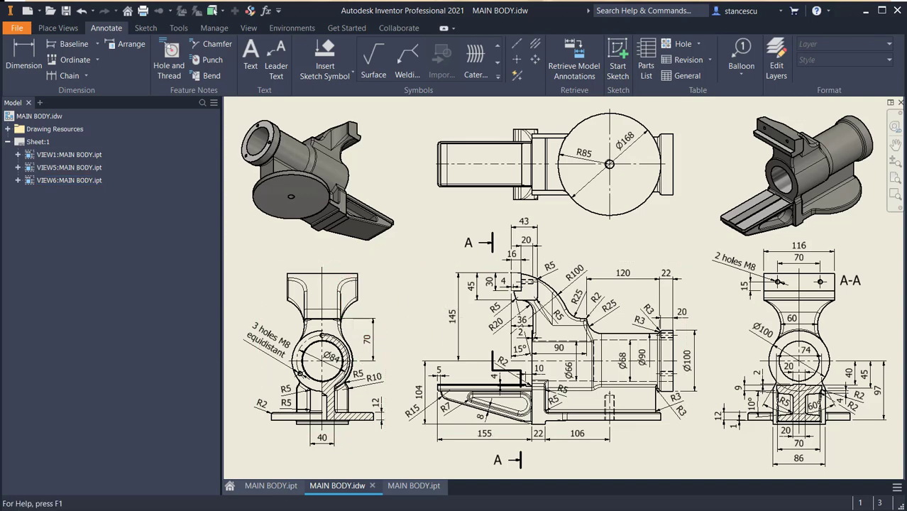
click(411, 487)
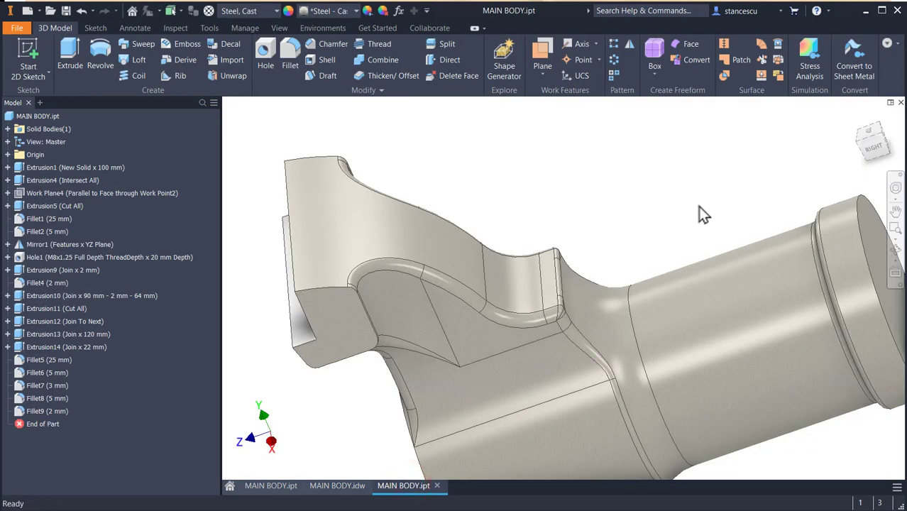
key(F6)
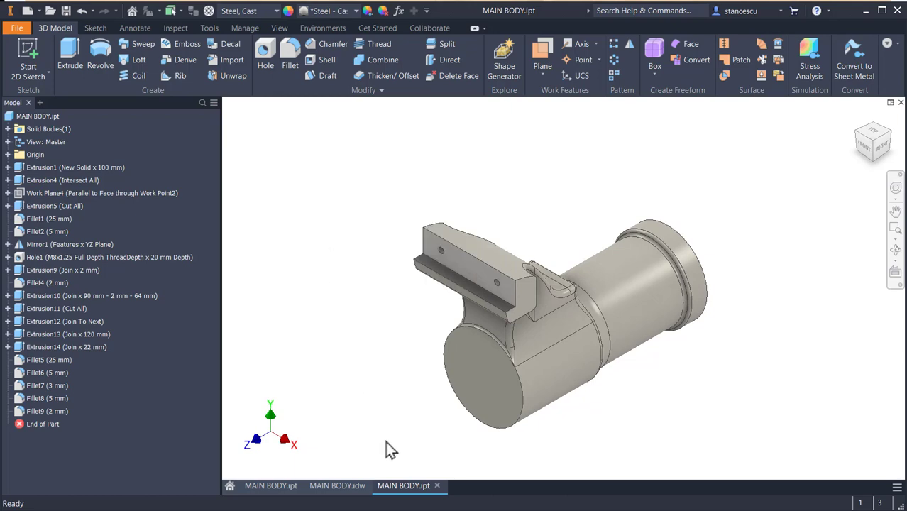
Examine the isometric, front, side and section views in MAIN BODY.idw for the shape and dimensions of the base beneath the cylinder.
click(347, 486)
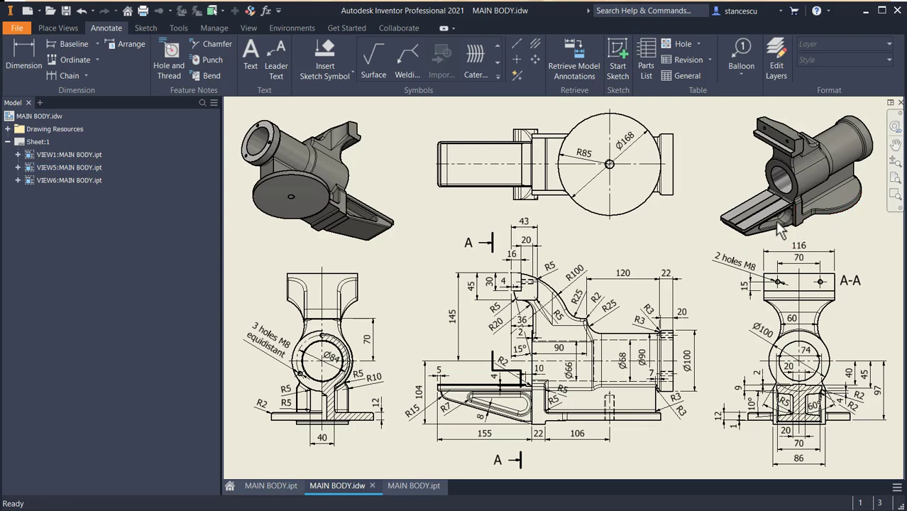
scroll(273, 167, up, 5)
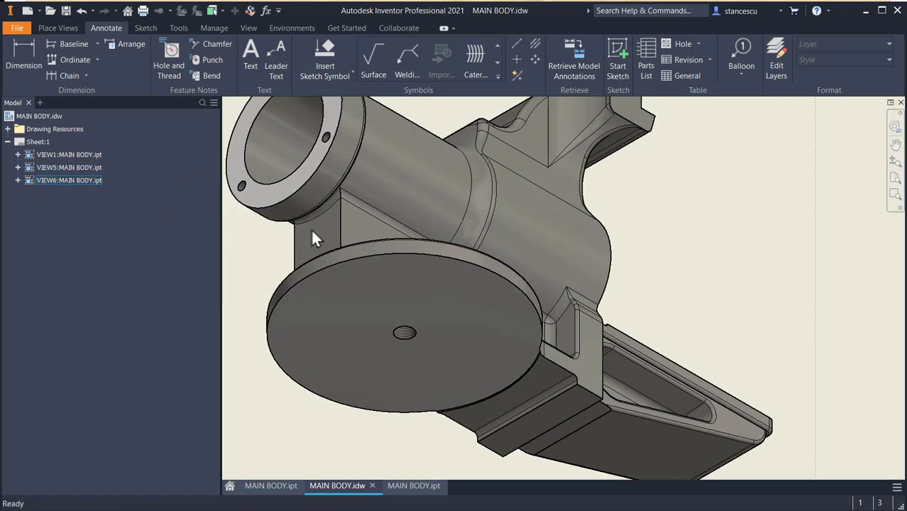
scroll(373, 267, down, 3)
mouse_move(814, 295)
middle_down()
mouse_move(446, 271)
mouse_move(252, 295)
middle_up()
middle_drag(875, 345, 612, 269)
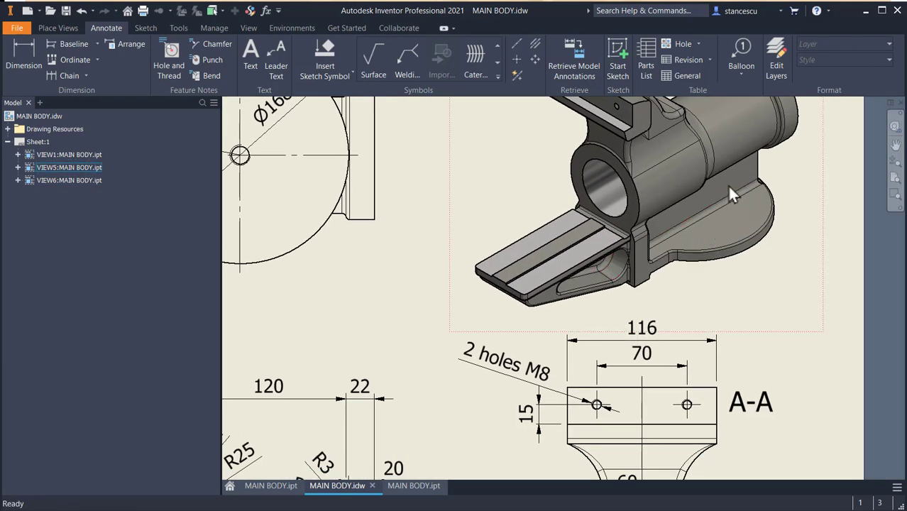
middle_drag(702, 347, 822, 157)
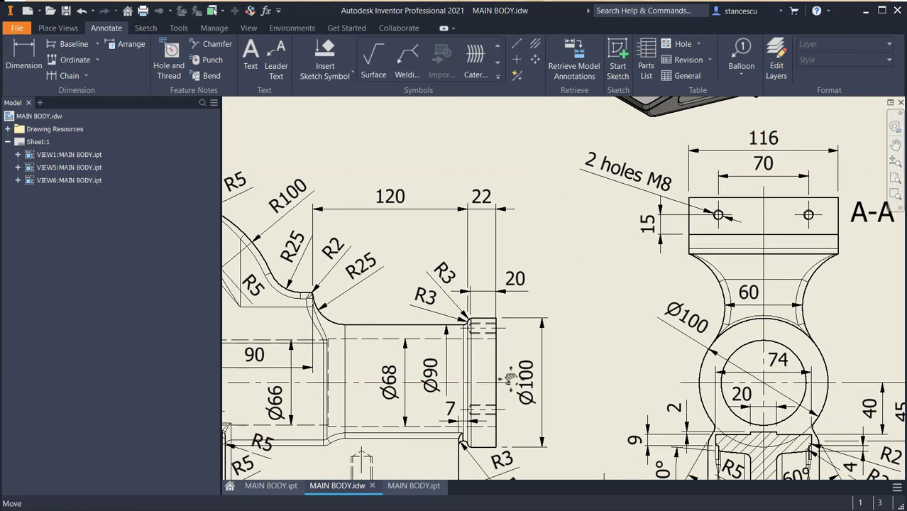
mouse_move(510, 379)
middle_down()
mouse_move(447, 203)
mouse_move(835, 250)
mouse_move(902, 247)
middle_up()
middle_drag(561, 330, 857, 339)
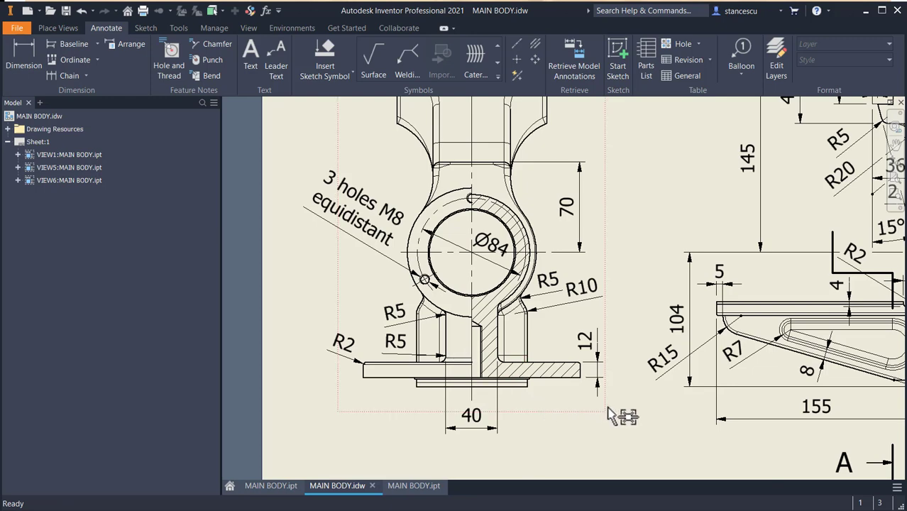
middle_drag(607, 405, 138, 398)
middle_drag(743, 395, 297, 396)
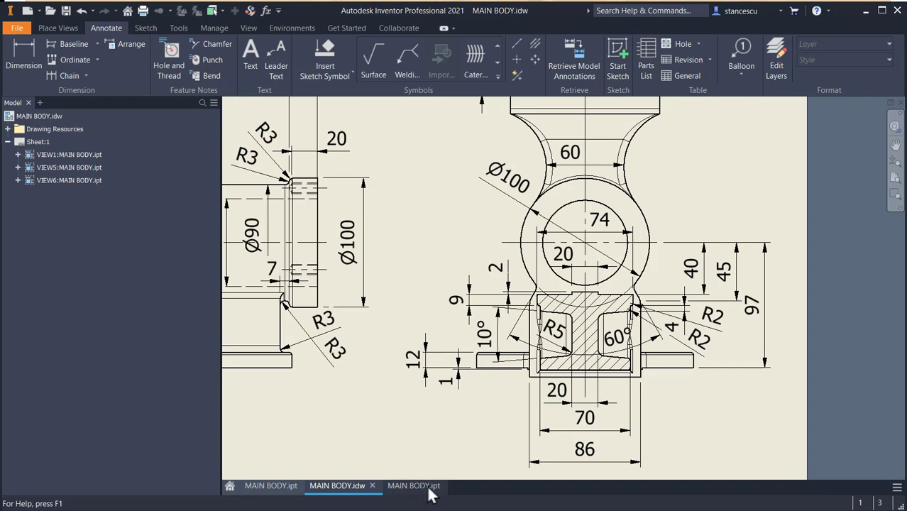
mouse_move(324, 433)
middle_down()
mouse_move(536, 454)
mouse_move(696, 453)
middle_up()
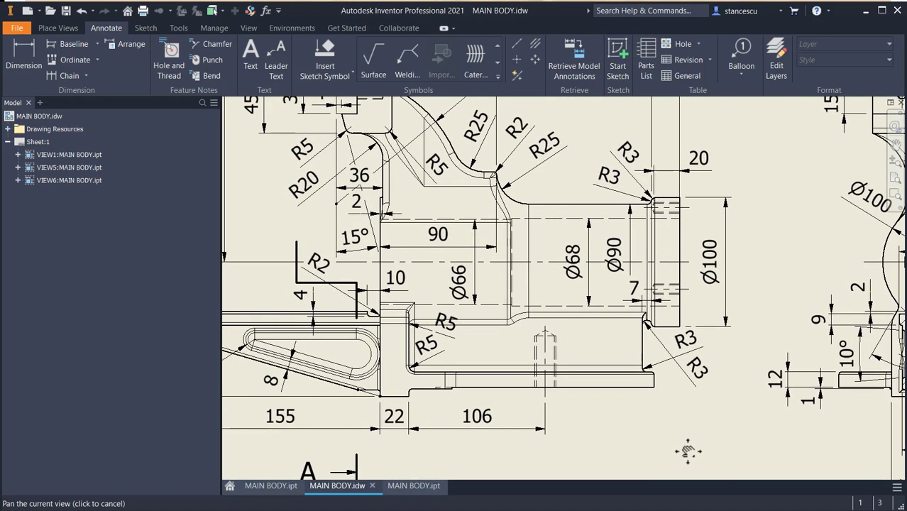
middle_drag(596, 421, 589, 424)
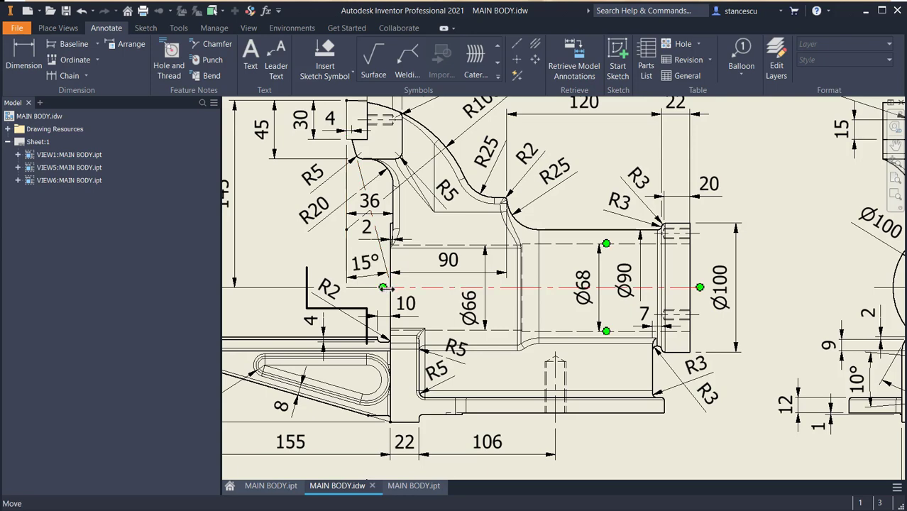
In MAIN BODY.ipt, sketch a rectangle 40 mm wide and 97-12 mm high on the front cylinder's flat end face.
click(411, 487)
click(495, 398)
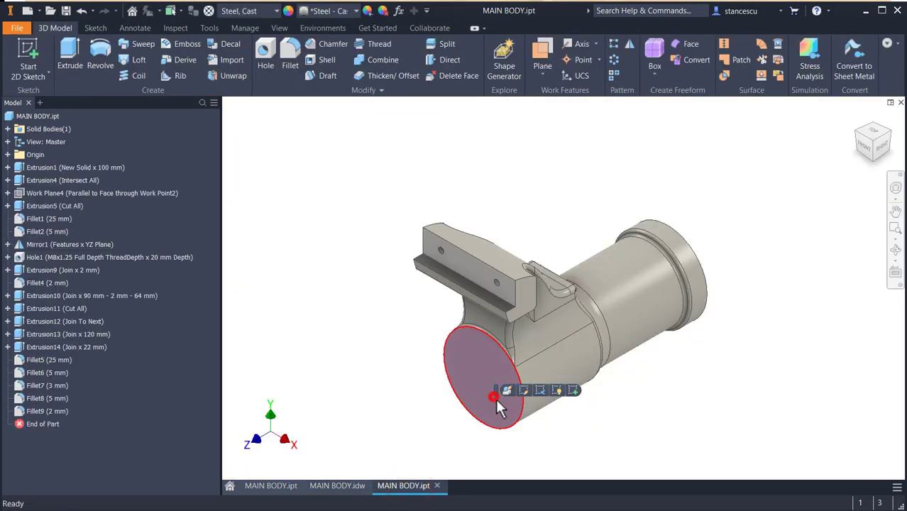
click(573, 391)
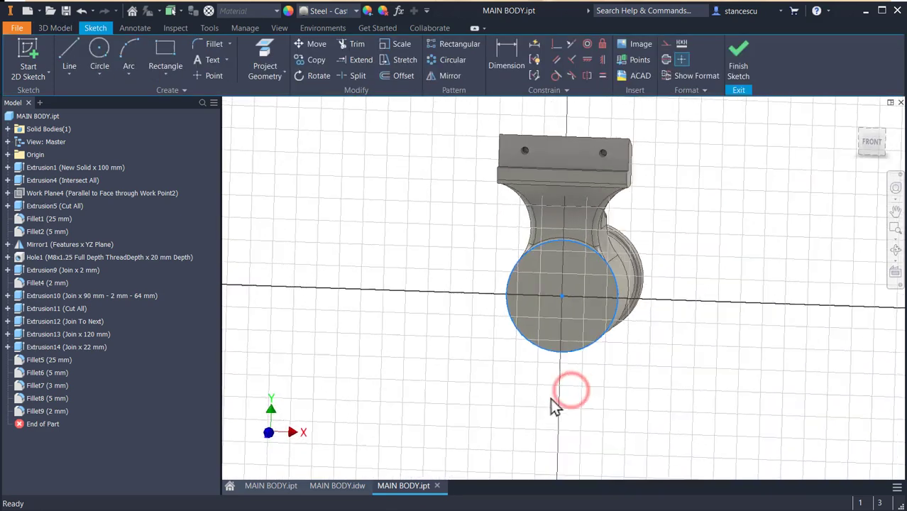
click(165, 58)
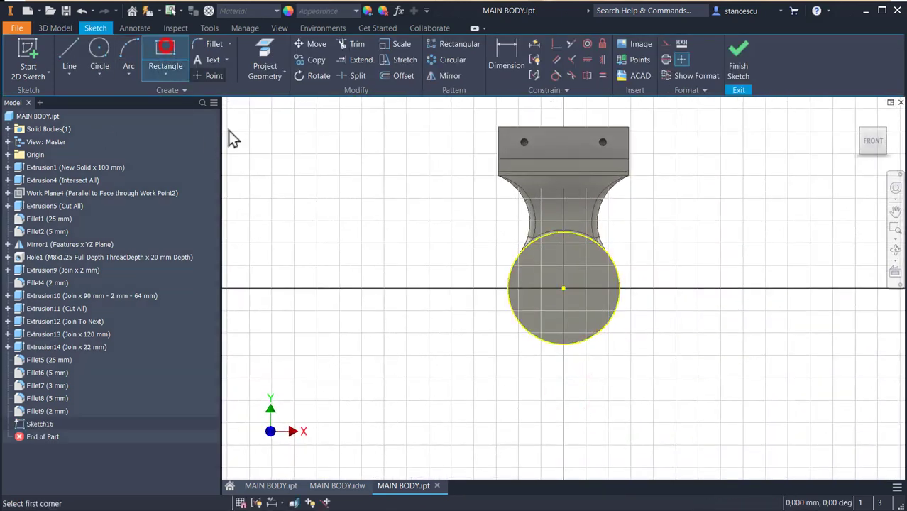
click(537, 280)
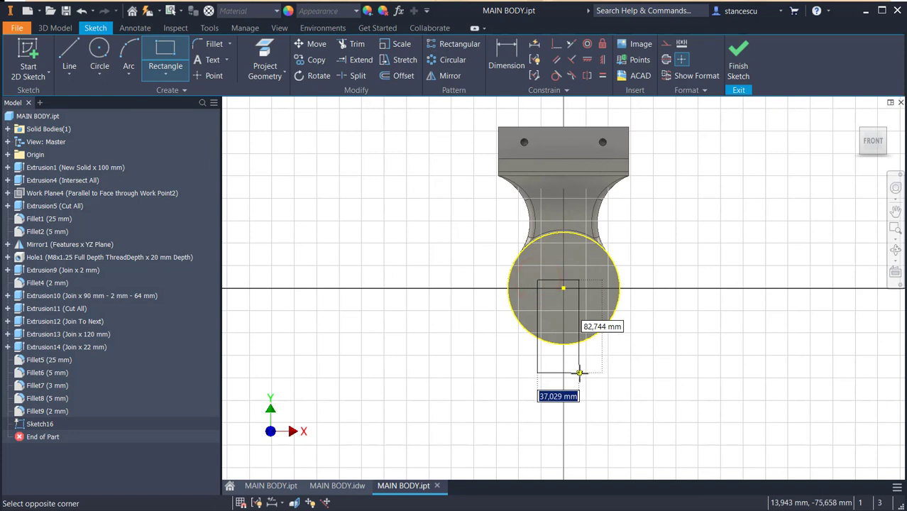
text(40)
key(Tab)
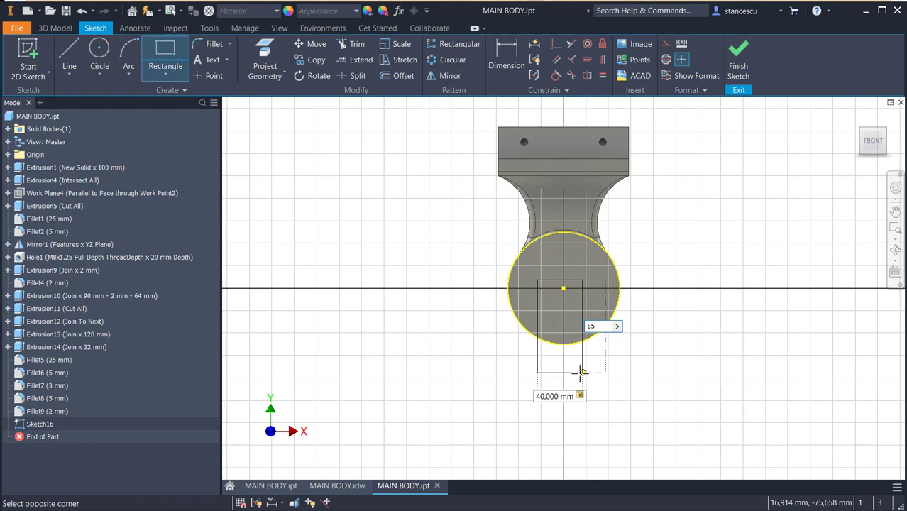
key(BackSpace)
key(BackSpace)
text(97-12)
key(Return)
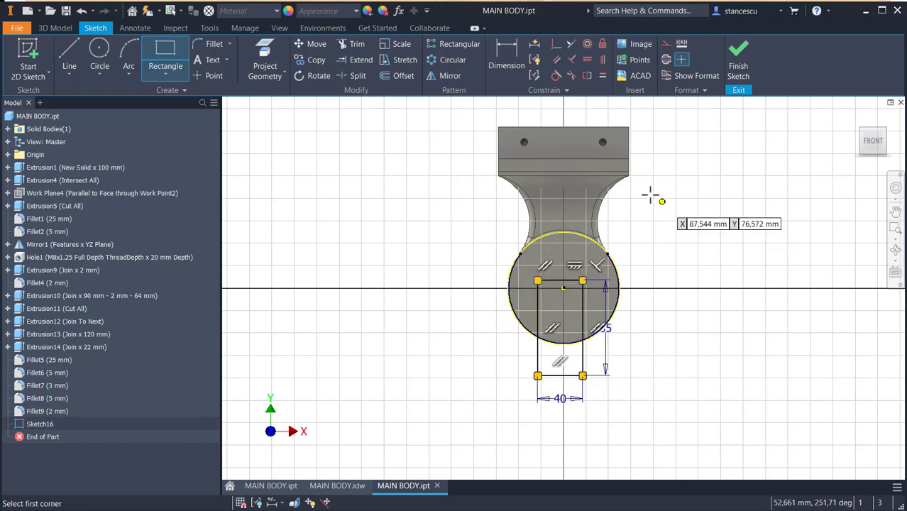
Constrain the midpoint of the rectangle's top edge coincident with the centre of the cylinder face.
click(555, 43)
scroll(560, 278, up, 2)
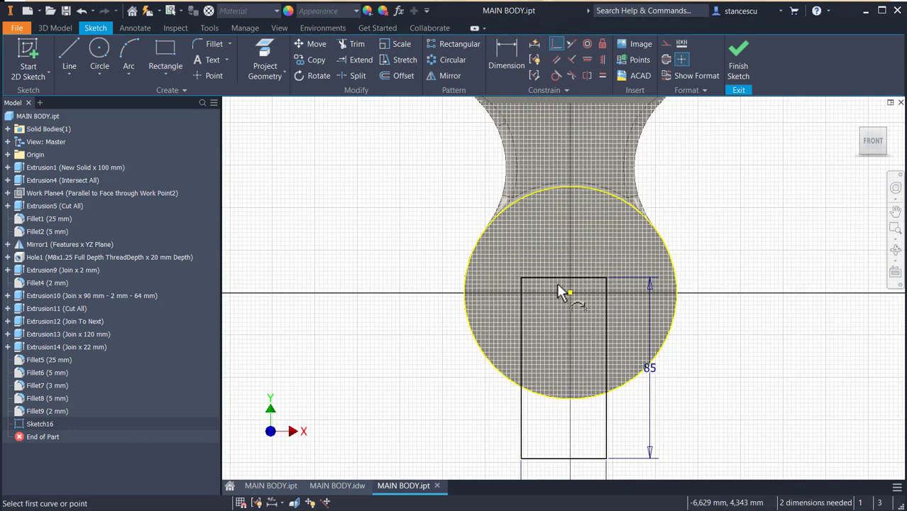
click(564, 277)
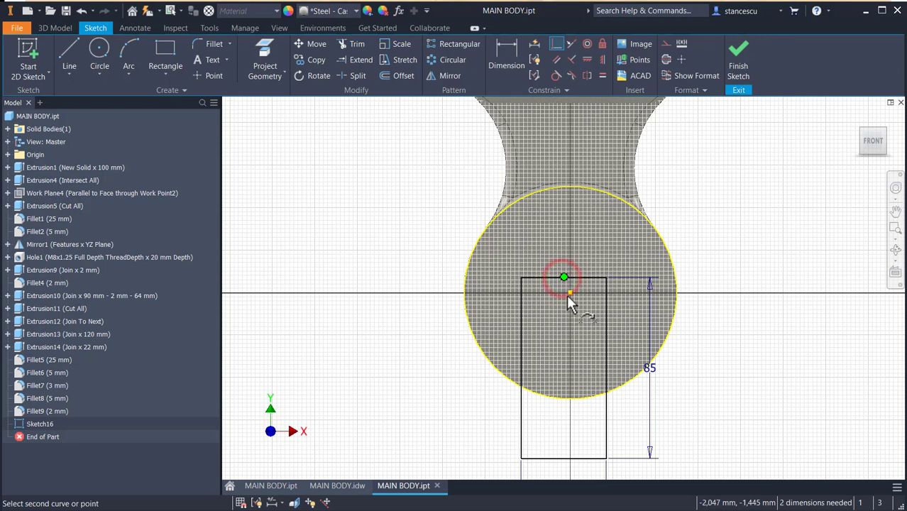
click(569, 291)
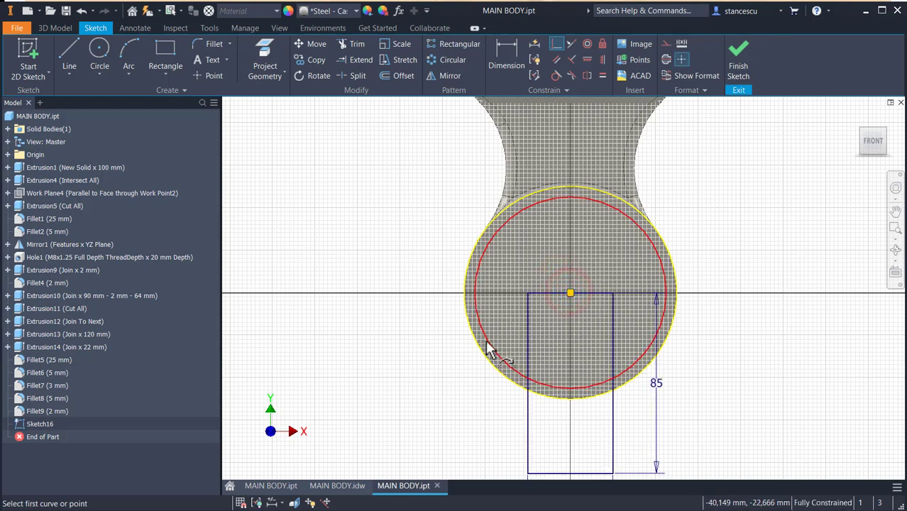
Finish the sketch and extrude both rectangle profiles 90+120-7 mm backward beneath the cylinder, joined to the body.
scroll(490, 348, down, 2)
click(738, 61)
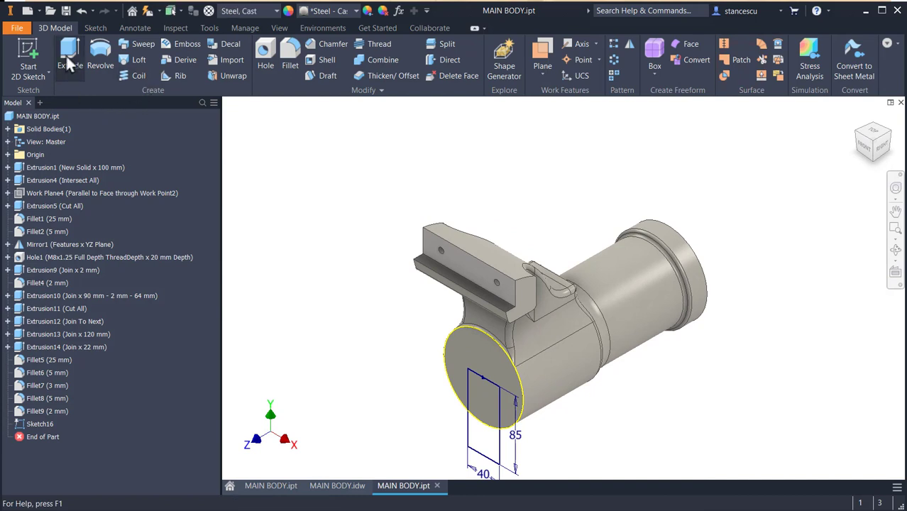
click(69, 64)
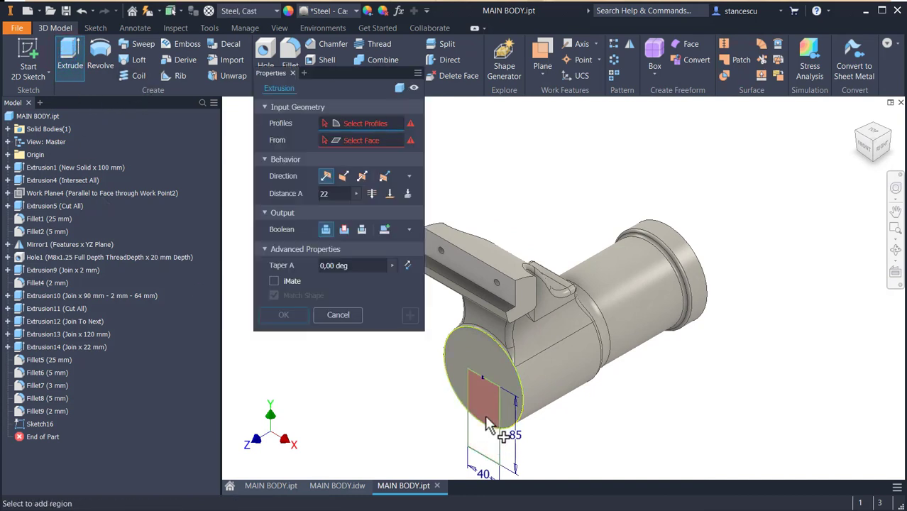
click(495, 431)
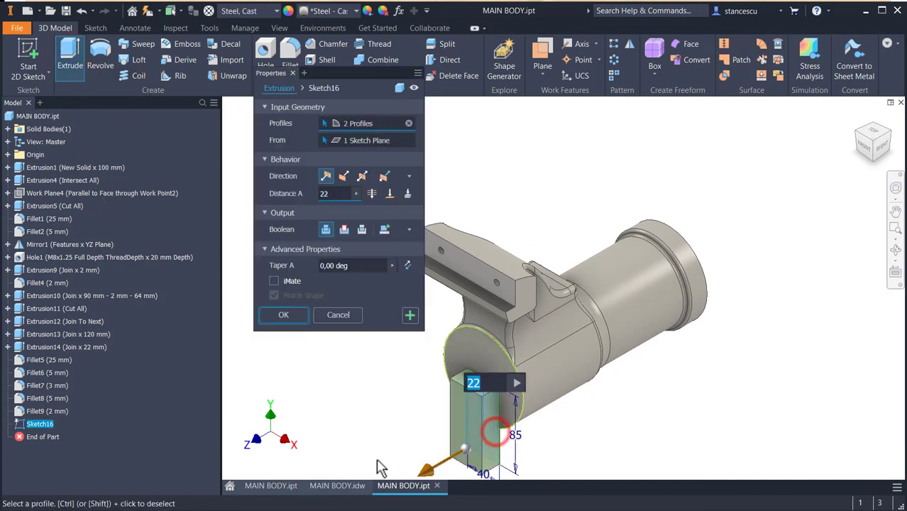
click(343, 177)
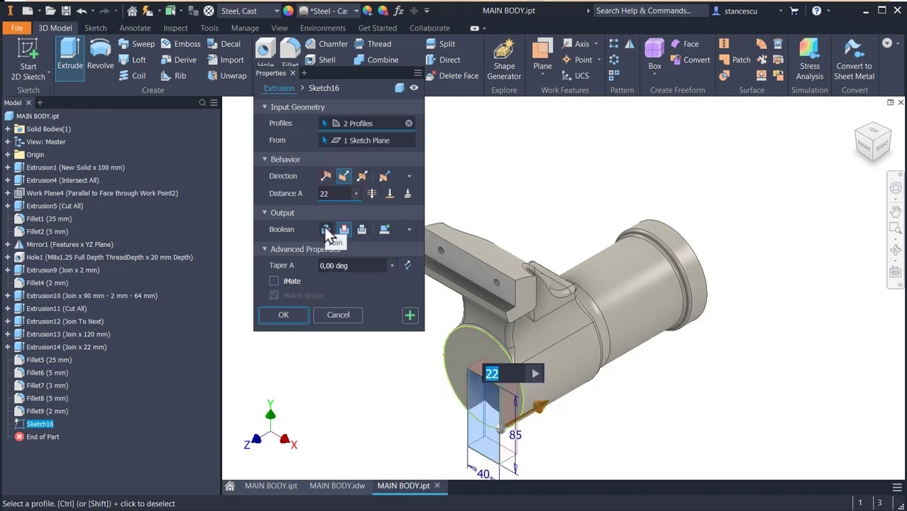
click(325, 229)
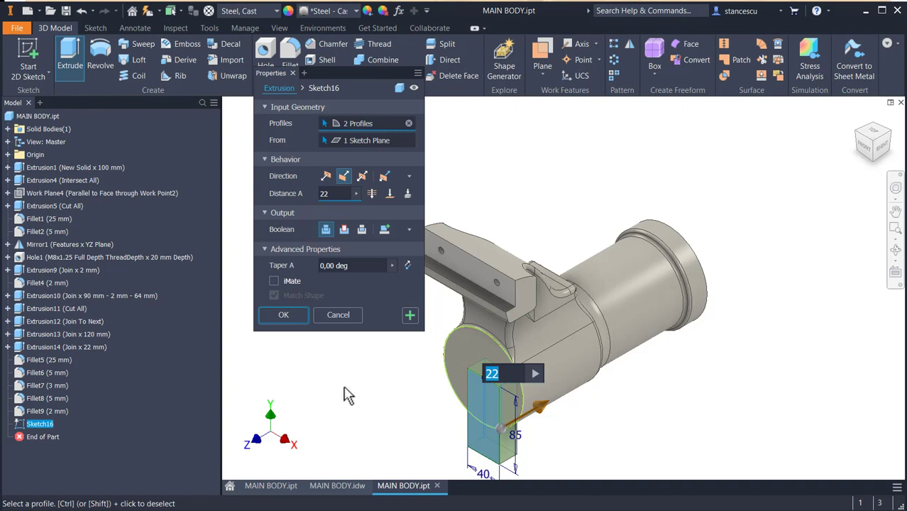
text(90)
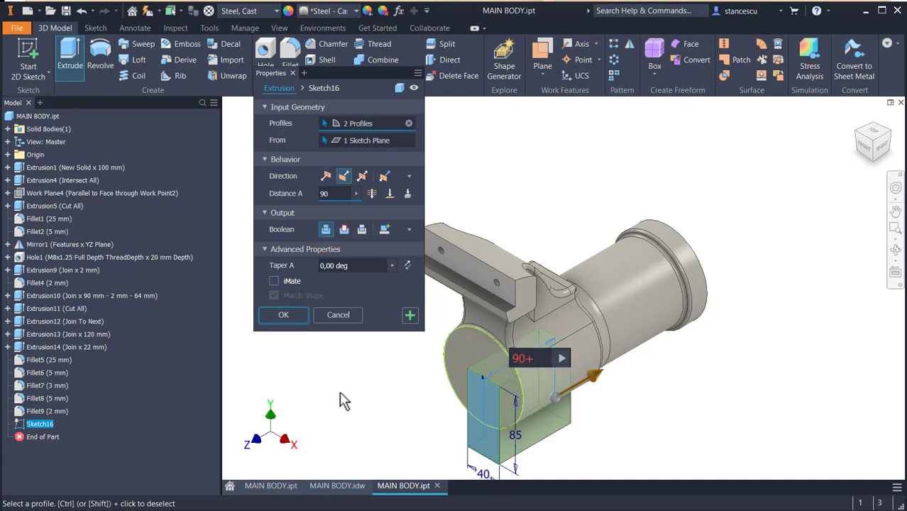
text(+120)
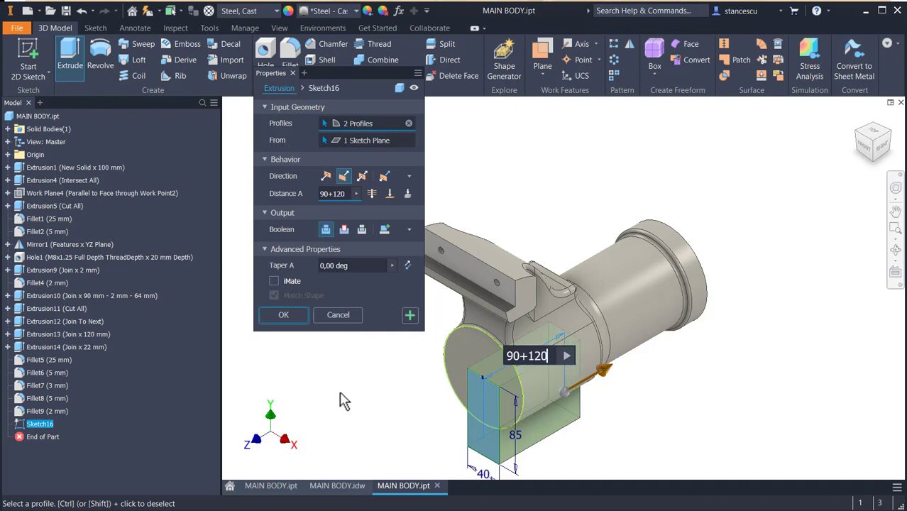
text(-)
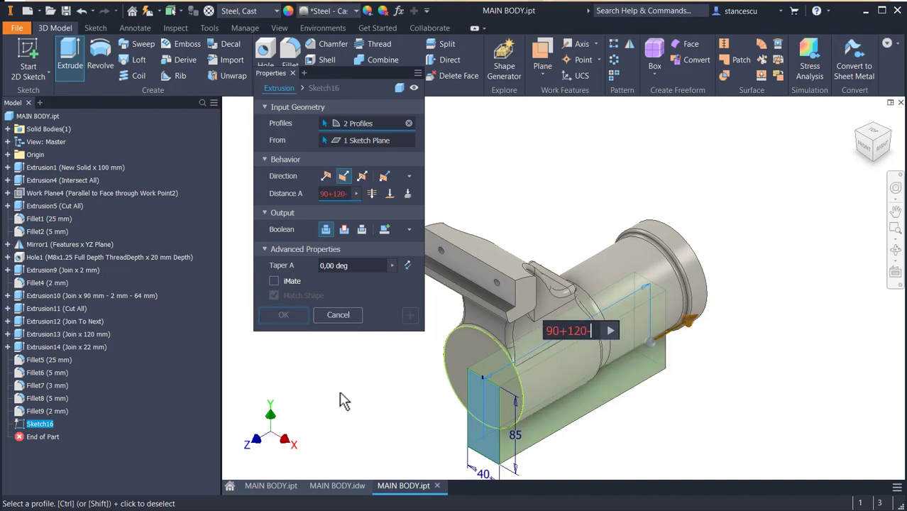
text(7)
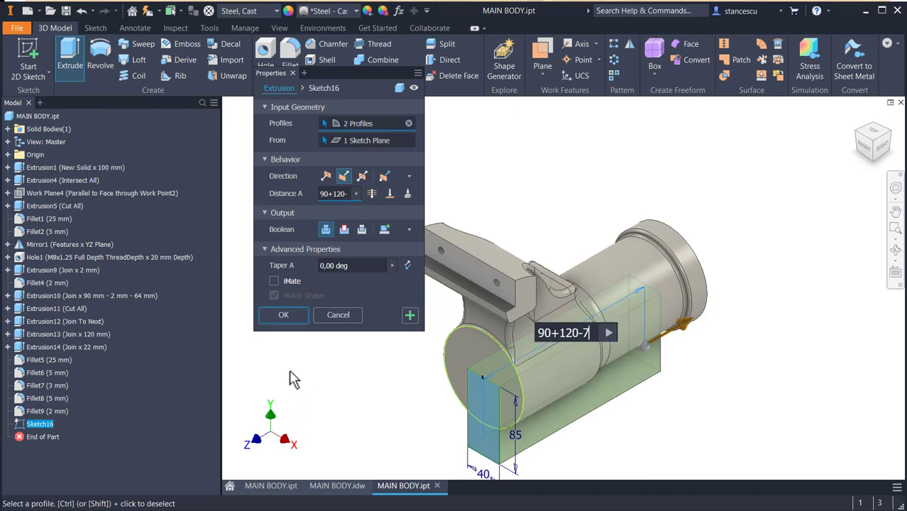
click(283, 315)
mouse_move(699, 430)
shift+middle_down()
mouse_move(658, 410)
mouse_move(639, 417)
mouse_move(693, 392)
mouse_move(700, 394)
mouse_move(684, 397)
mouse_move(698, 419)
shift+middle_up()
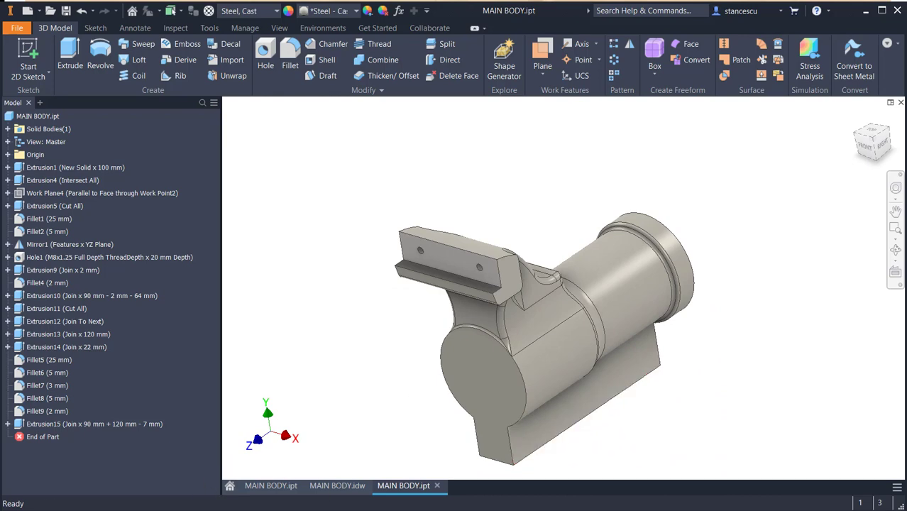
Examine the side and isometric views in MAIN BODY.idw for the shape of the front support beneath the cylinder.
click(338, 490)
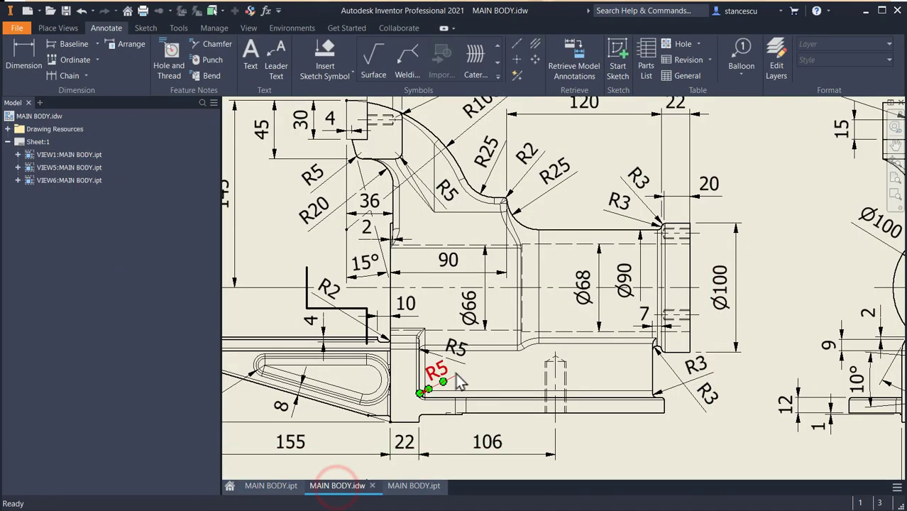
middle_drag(614, 381, 529, 358)
scroll(829, 380, down, 3)
mouse_move(640, 394)
middle_down()
mouse_move(800, 392)
mouse_move(807, 376)
middle_up()
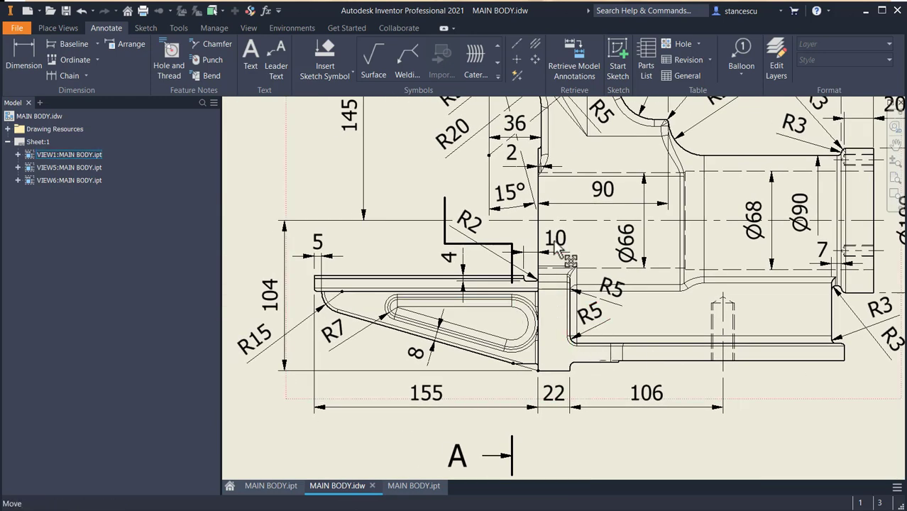
mouse_move(551, 254)
middle_down()
mouse_move(497, 440)
mouse_move(434, 508)
middle_up()
mouse_move(771, 203)
middle_down()
mouse_move(460, 338)
mouse_move(402, 354)
middle_up()
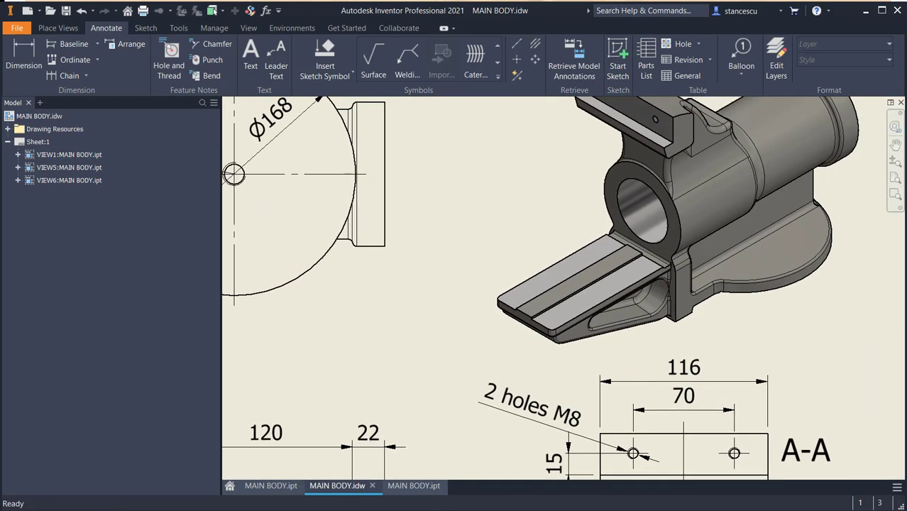
scroll(734, 268, up, 3)
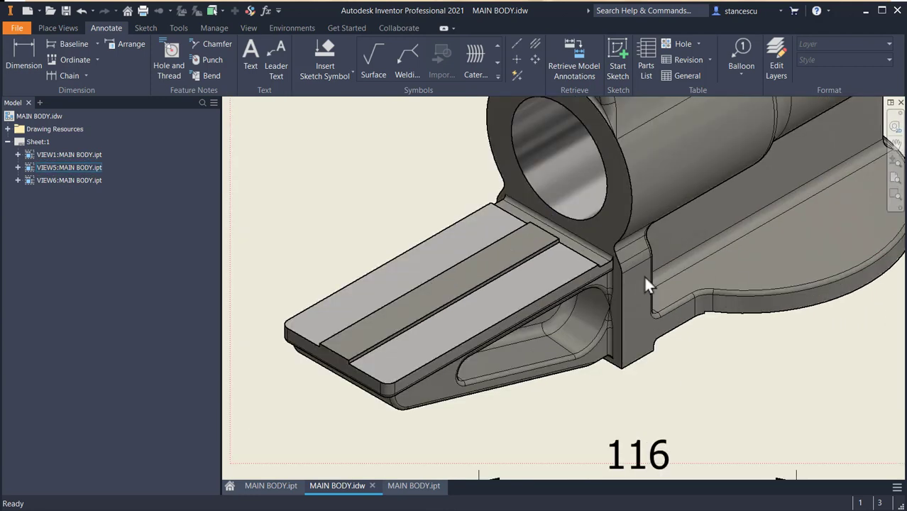
scroll(595, 344, down, 2)
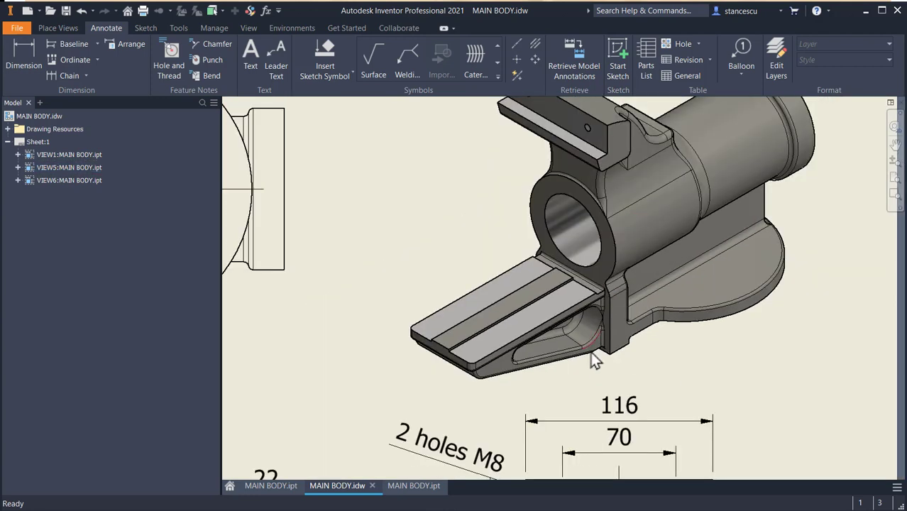
Read the front support block's width, height, side angle and thickness dimensions in the section and side views of MAIN BODY.idw.
middle_drag(594, 360, 613, 142)
middle_drag(607, 419, 620, 220)
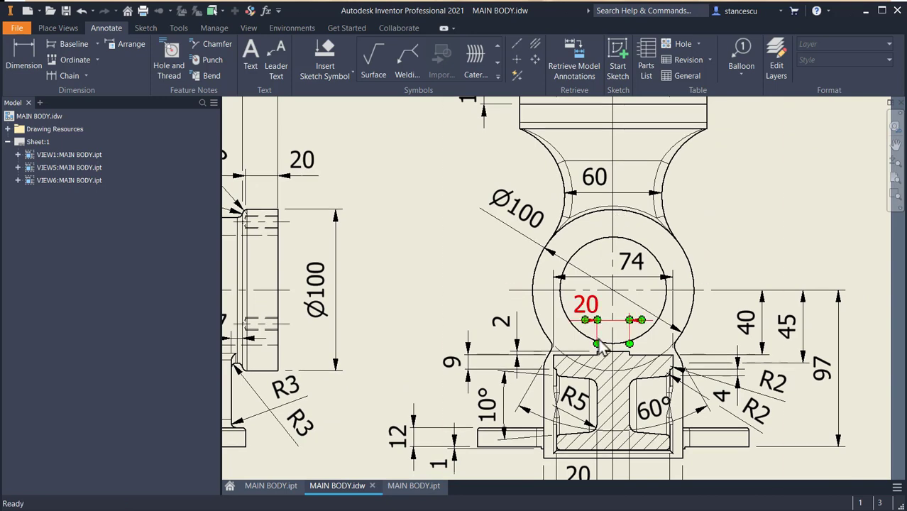
middle_drag(588, 316, 578, 249)
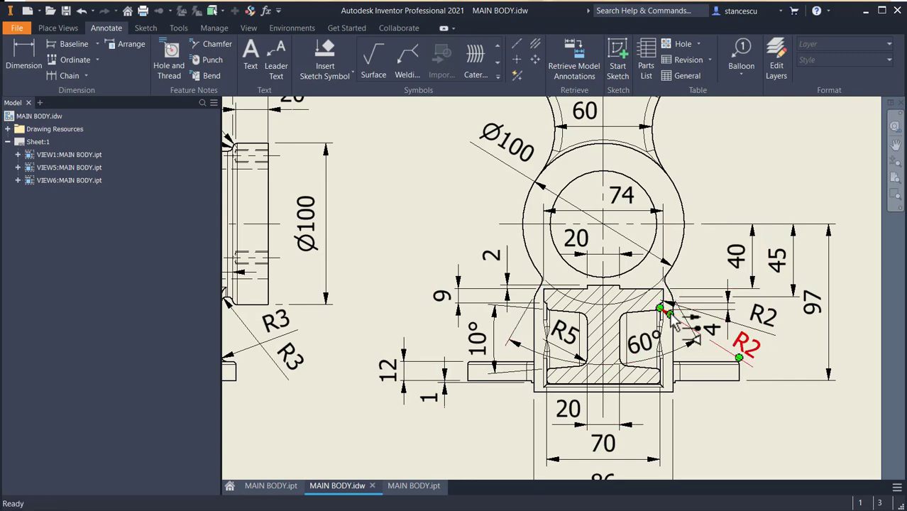
middle_drag(606, 464, 621, 394)
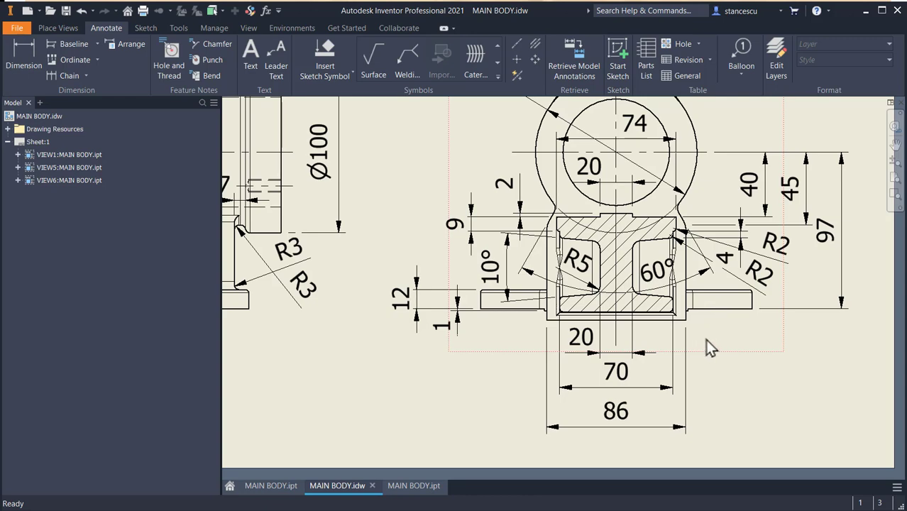
middle_drag(707, 339, 905, 357)
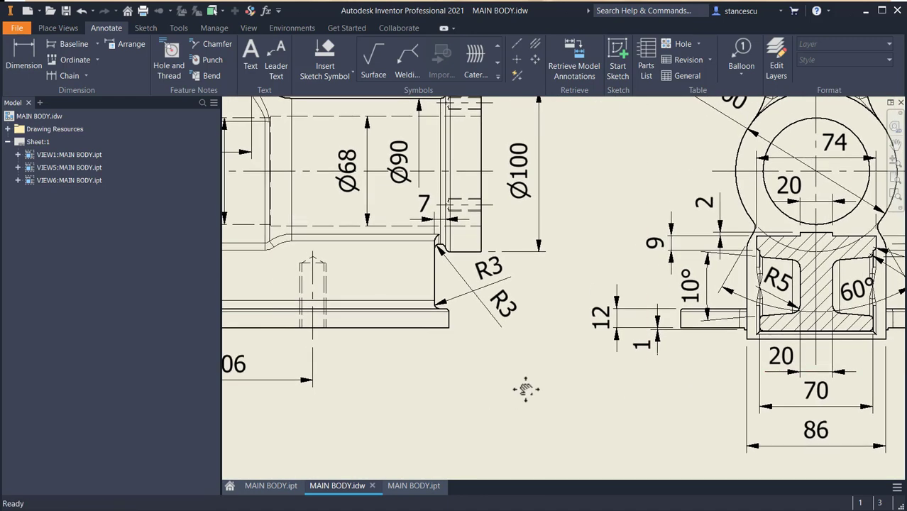
middle_drag(491, 391, 810, 377)
middle_drag(516, 377, 707, 373)
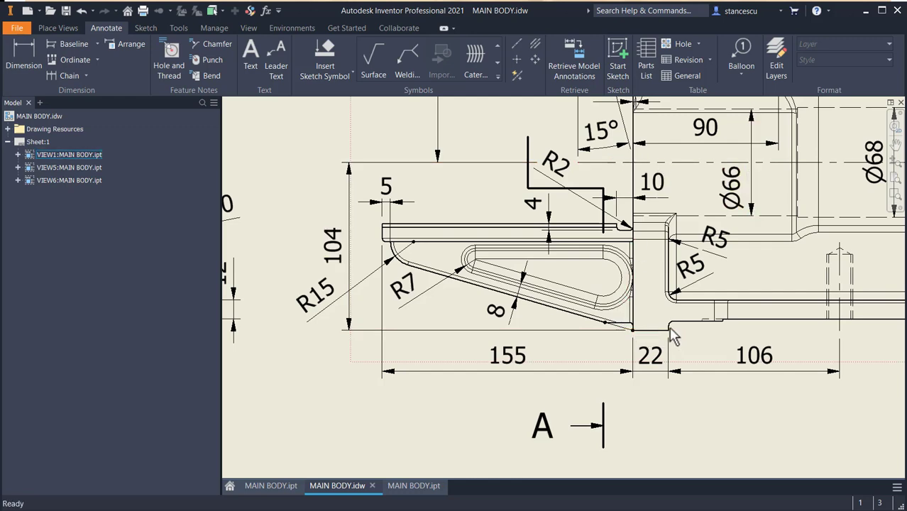
middle_drag(744, 346, 334, 334)
middle_drag(778, 344, 419, 330)
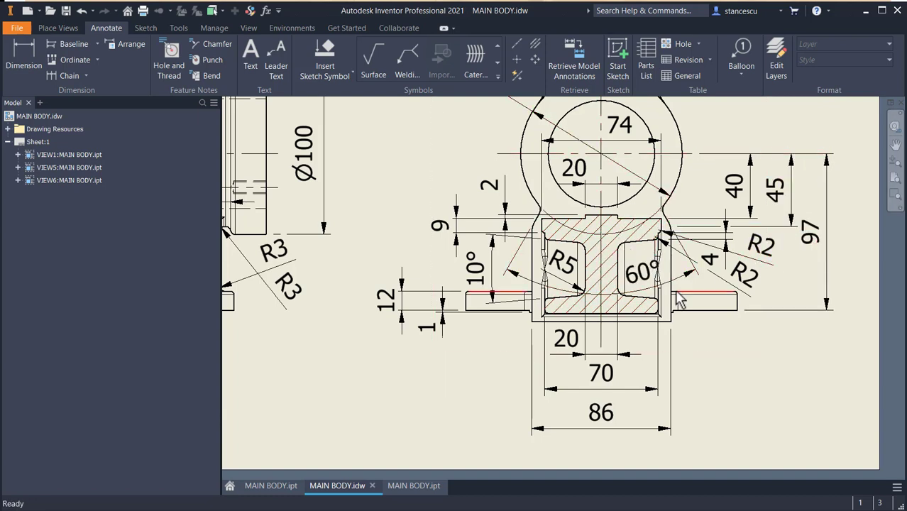
In MAIN BODY.ipt, sketch a closed six-sided outline about 90 mm wide on the front face, with slanted upper sides and vertical lower sides.
click(414, 486)
click(492, 397)
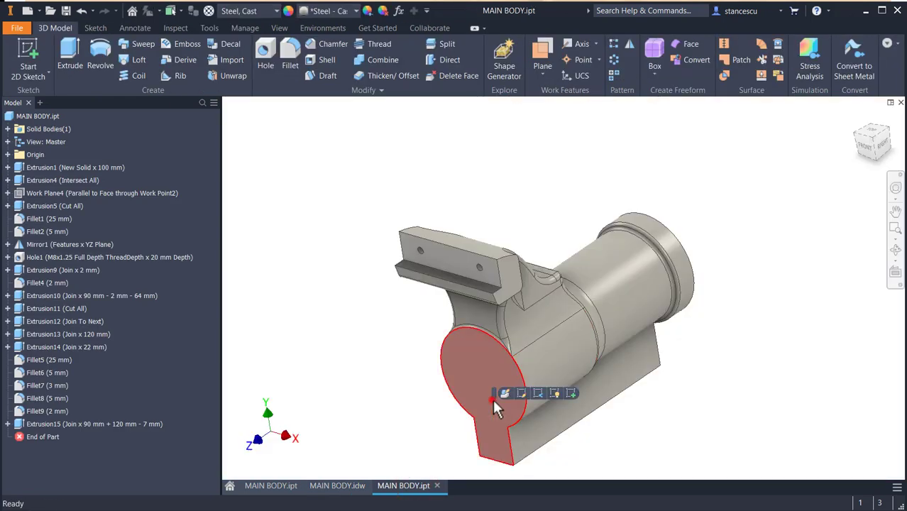
click(556, 394)
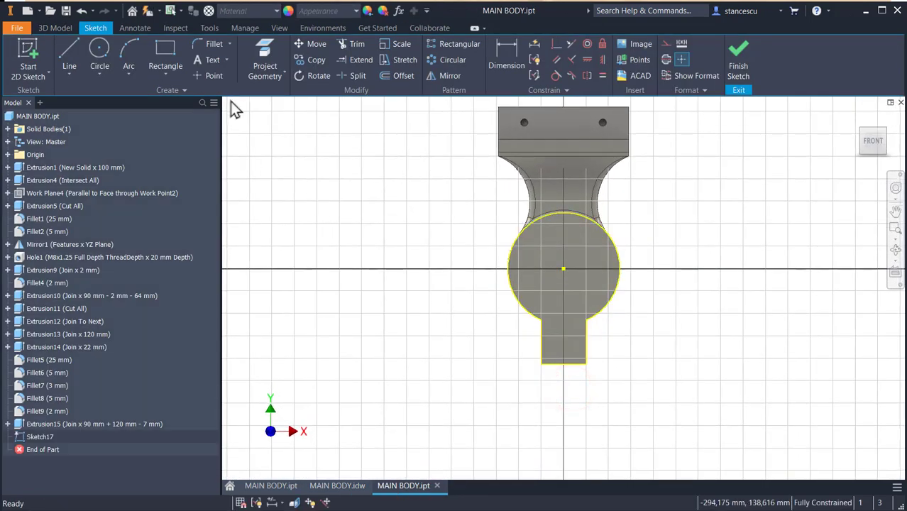
click(69, 57)
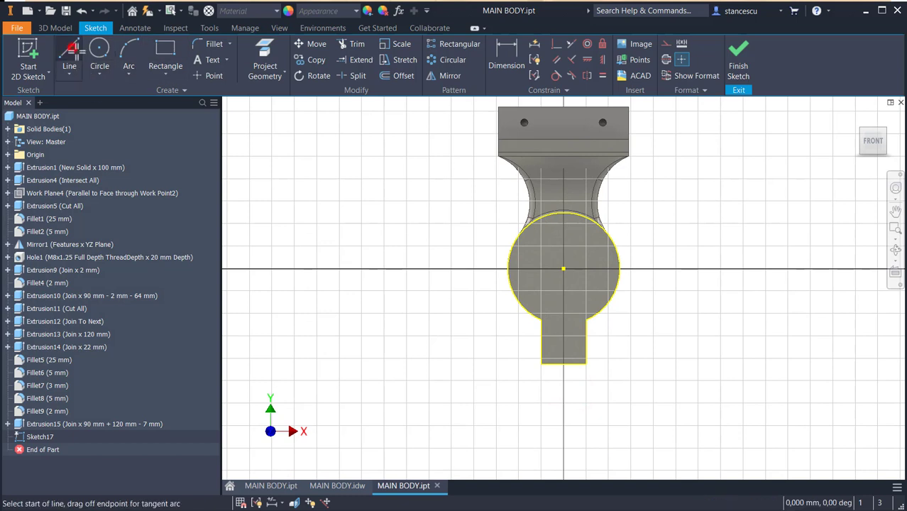
click(552, 255)
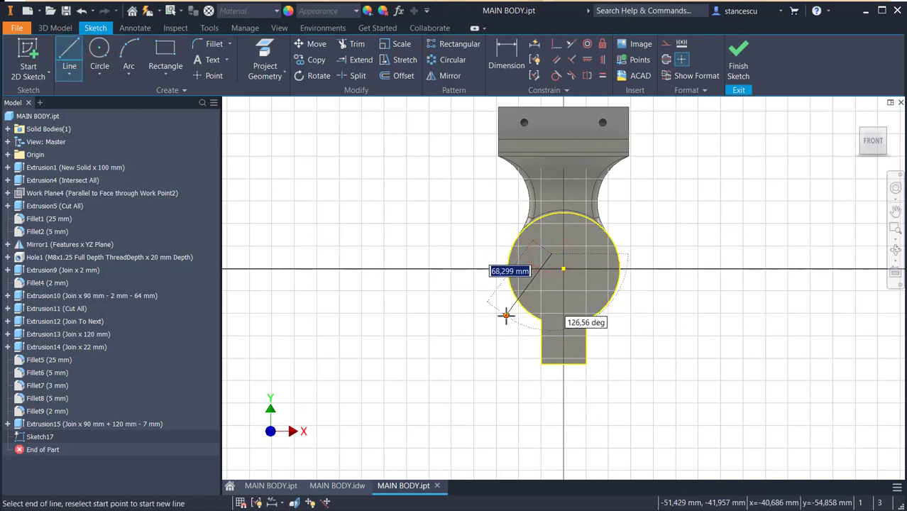
click(506, 316)
click(505, 387)
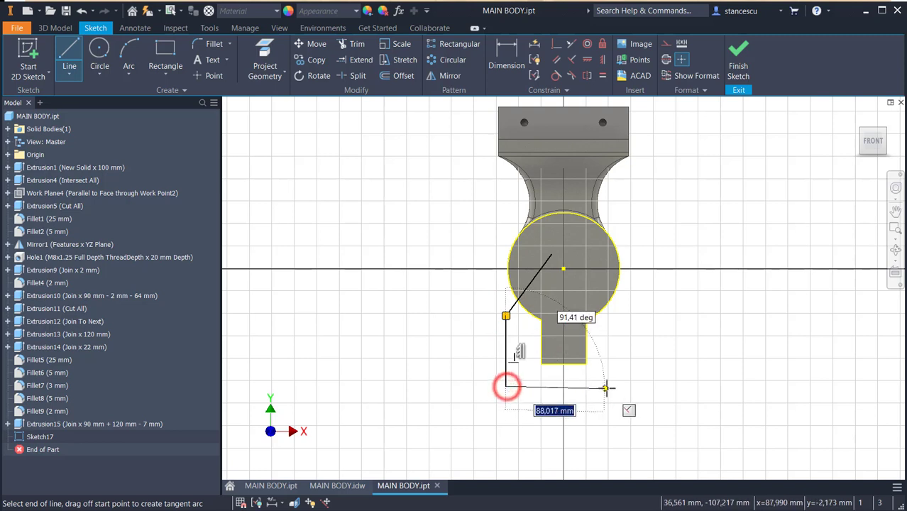
click(606, 386)
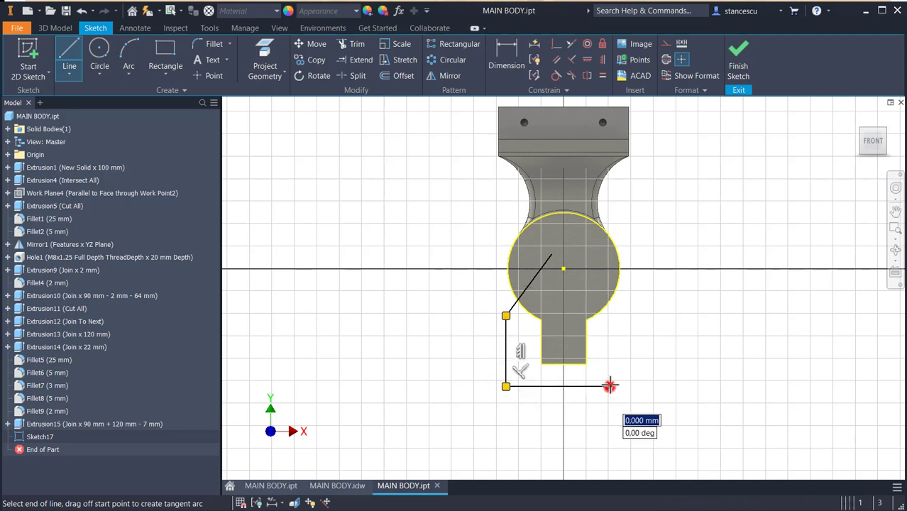
click(608, 326)
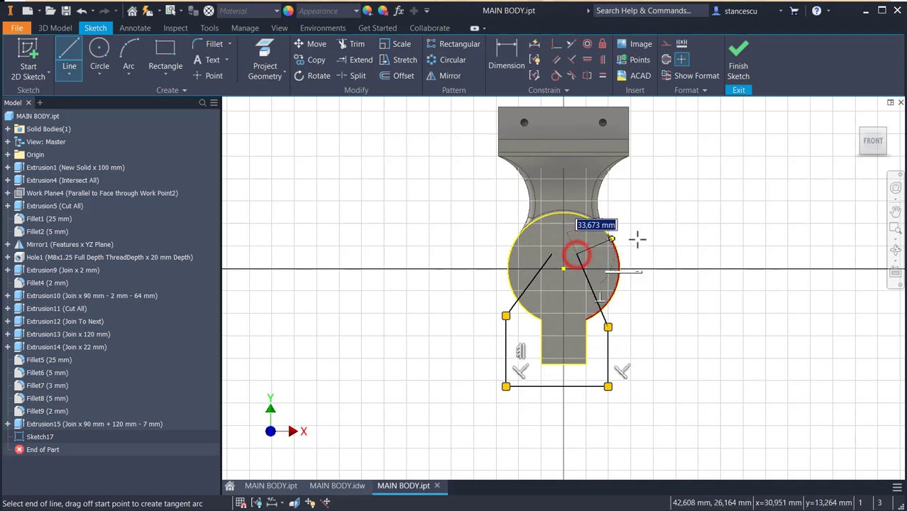
right_click(673, 233)
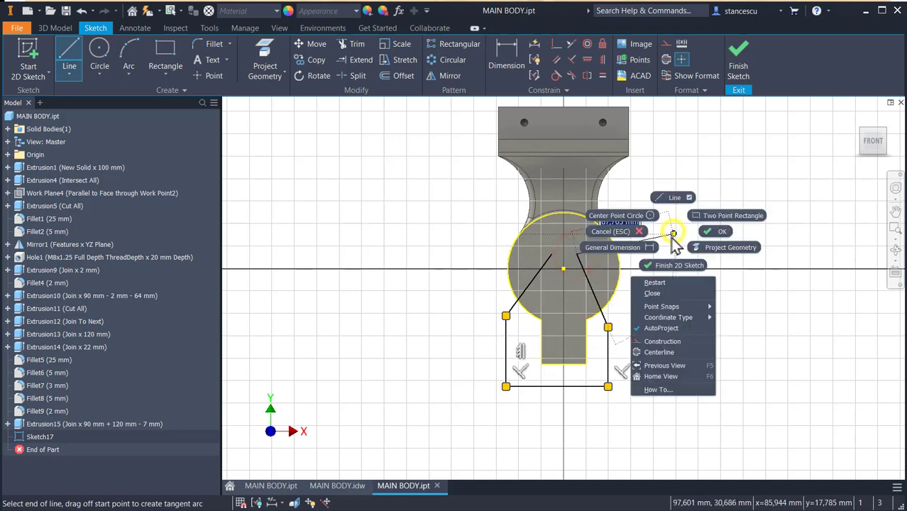
click(656, 293)
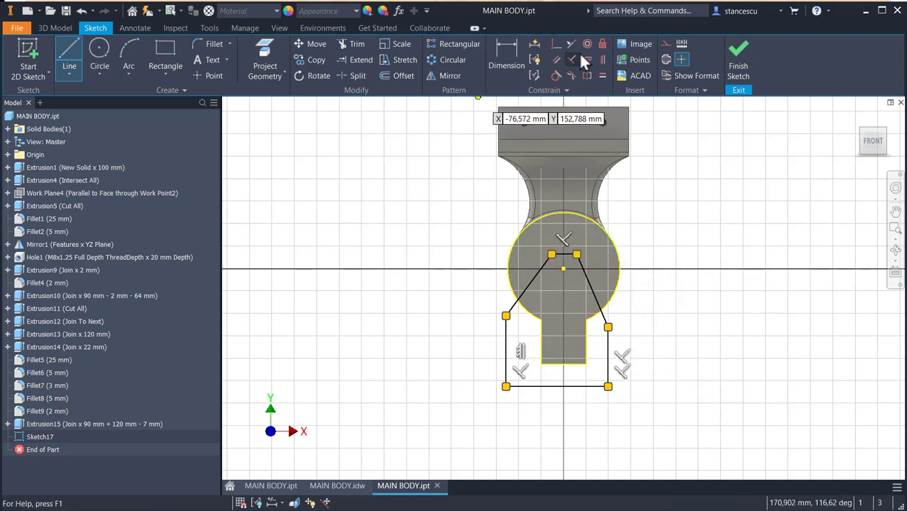
Constrain the midpoint of the outline's short top edge coincident with the centre of the cylinder face.
click(559, 43)
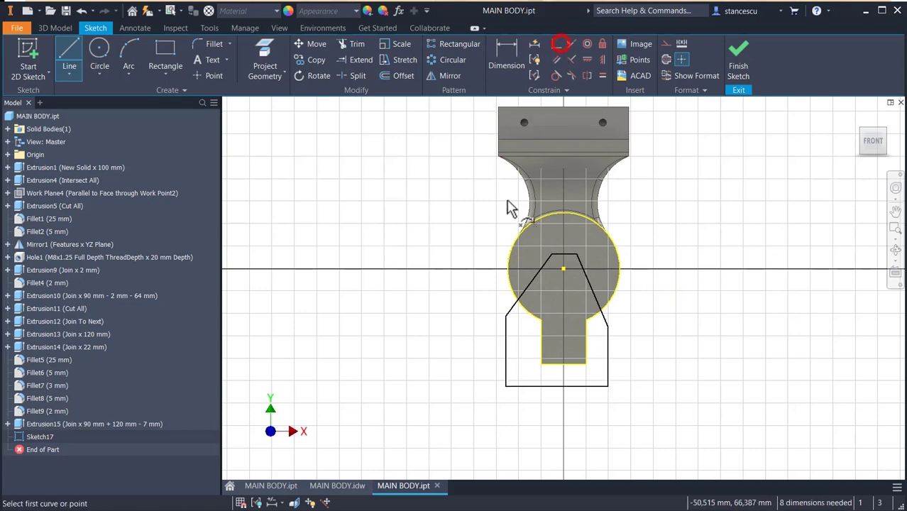
scroll(556, 238, up, 3)
click(599, 292)
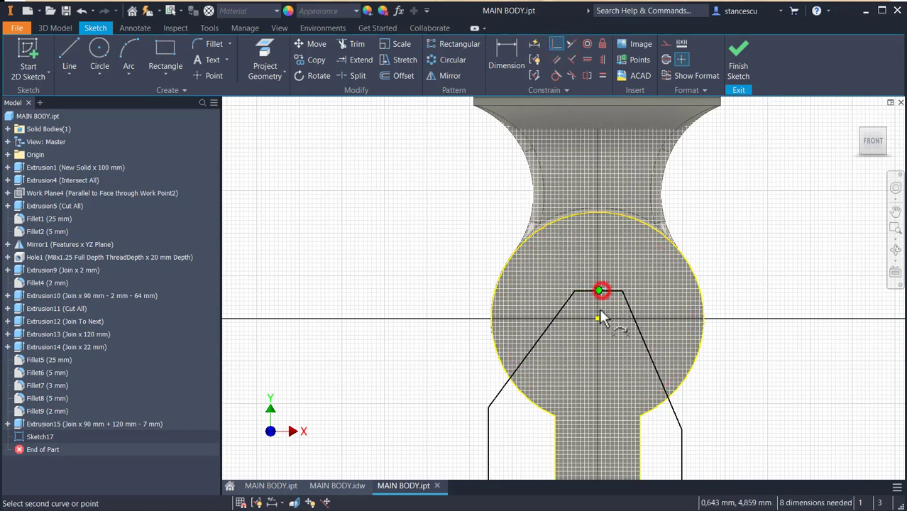
click(598, 320)
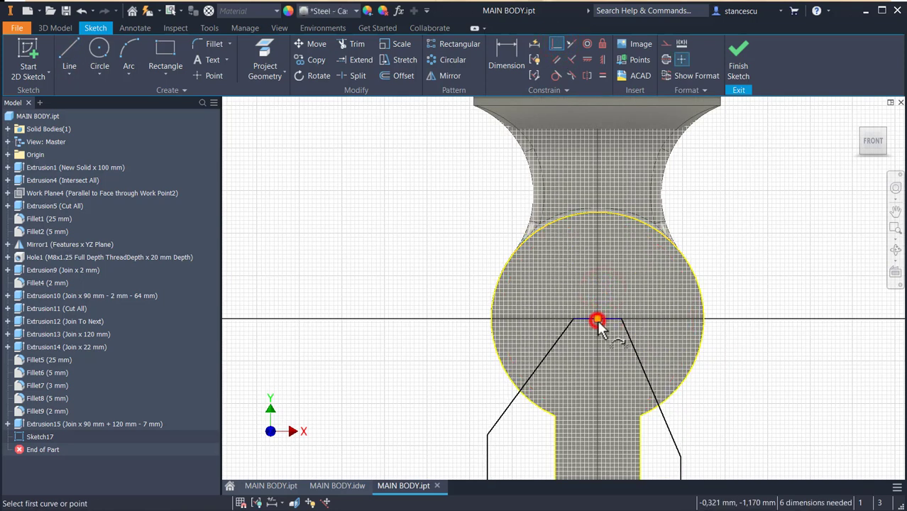
Apply an Equal constraint between the outline's two slanted sides.
click(602, 75)
click(513, 410)
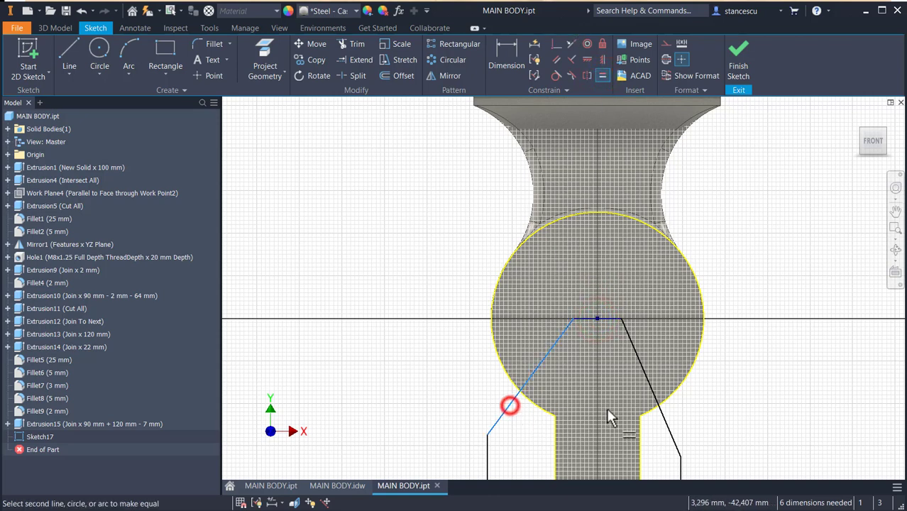
click(667, 423)
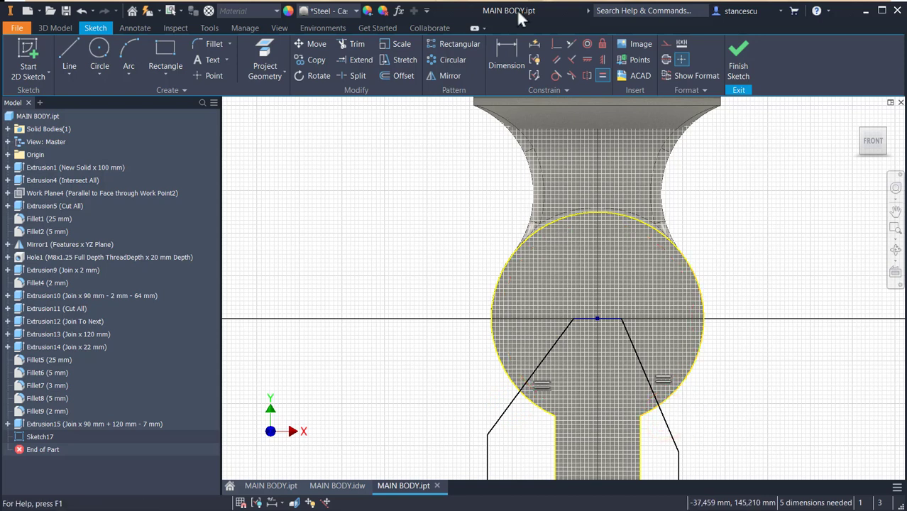
Dimension the angle between the outline's two slanted sides at 60 degrees.
click(508, 57)
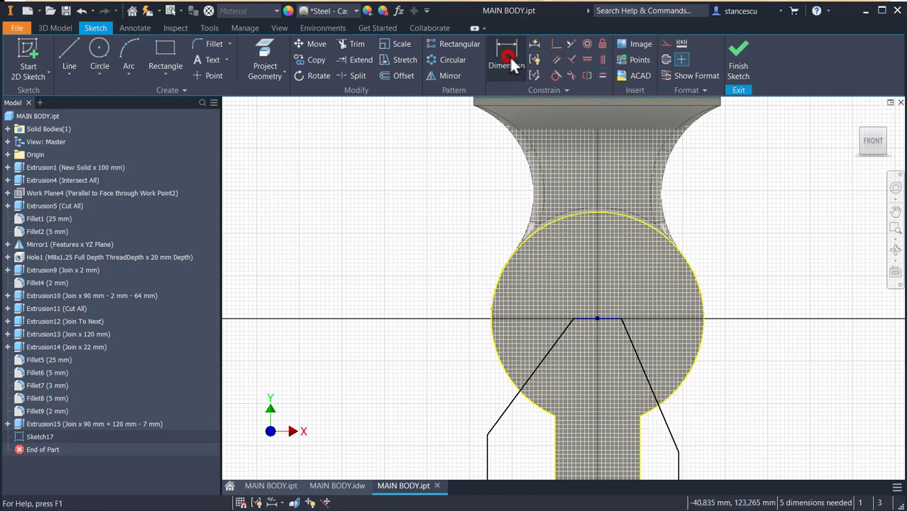
click(508, 407)
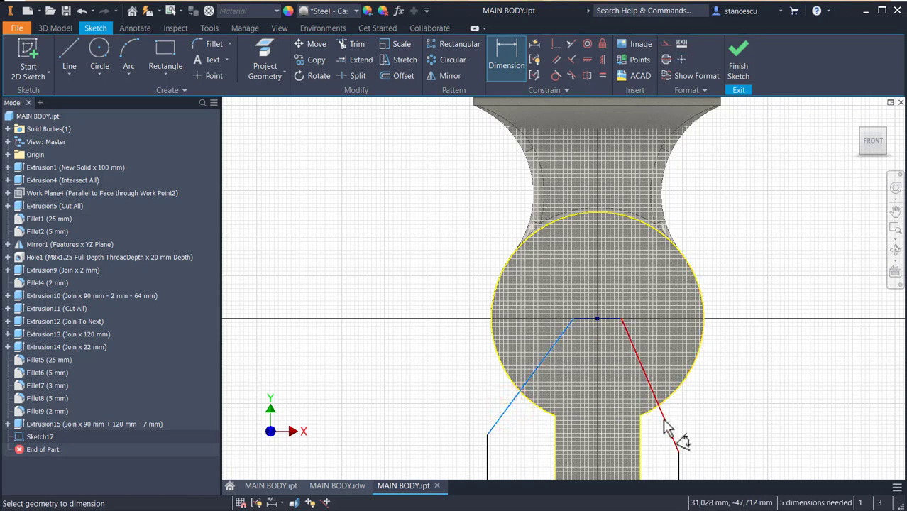
click(663, 421)
click(621, 437)
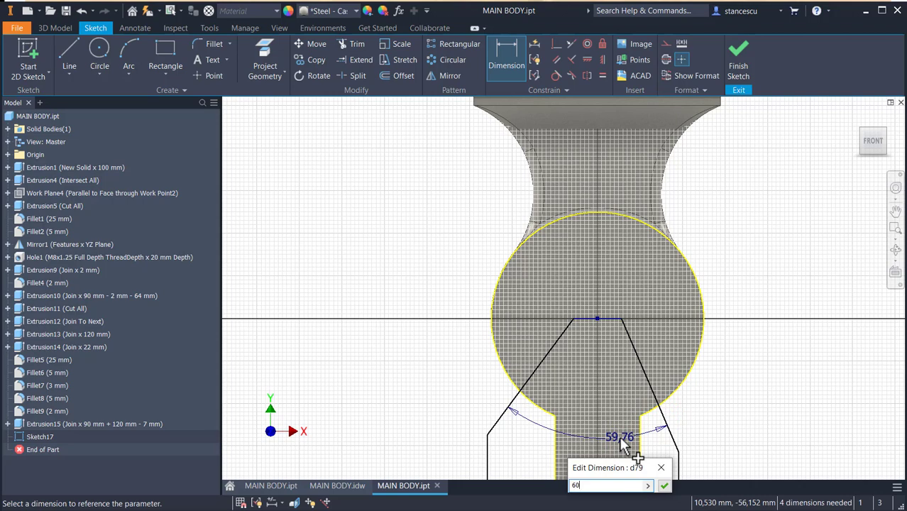
key(Return)
Apply a Vertical constraint between the midpoint of the outline's bottom edge and the midpoint of its short top edge.
mouse_move(787, 420)
middle_down()
mouse_move(816, 208)
mouse_move(828, 287)
middle_up()
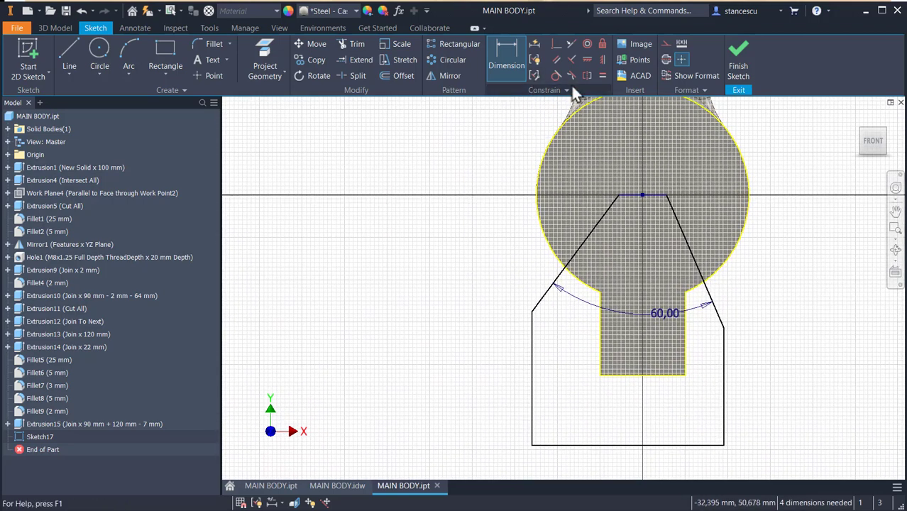
click(605, 61)
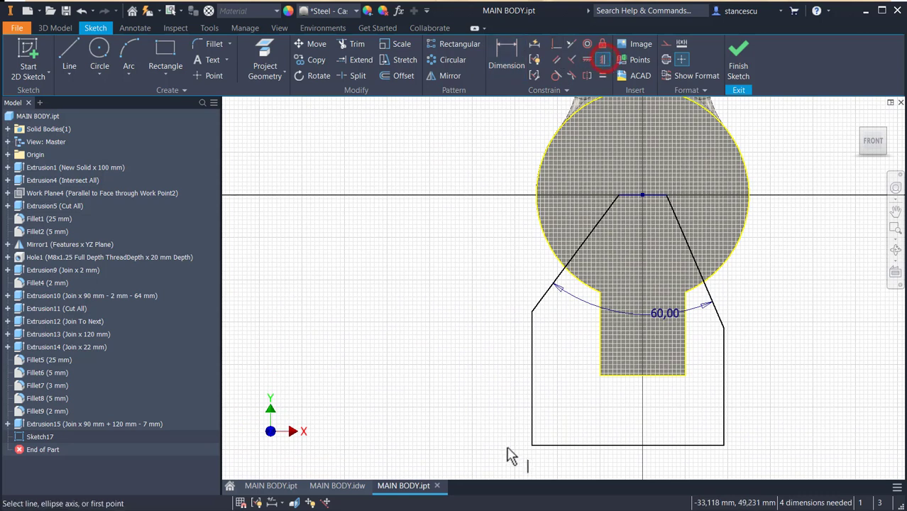
click(628, 446)
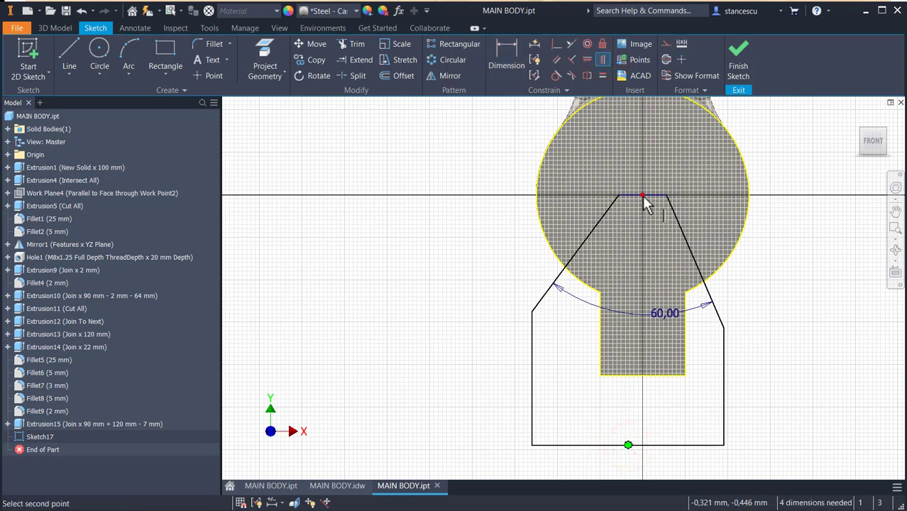
click(643, 196)
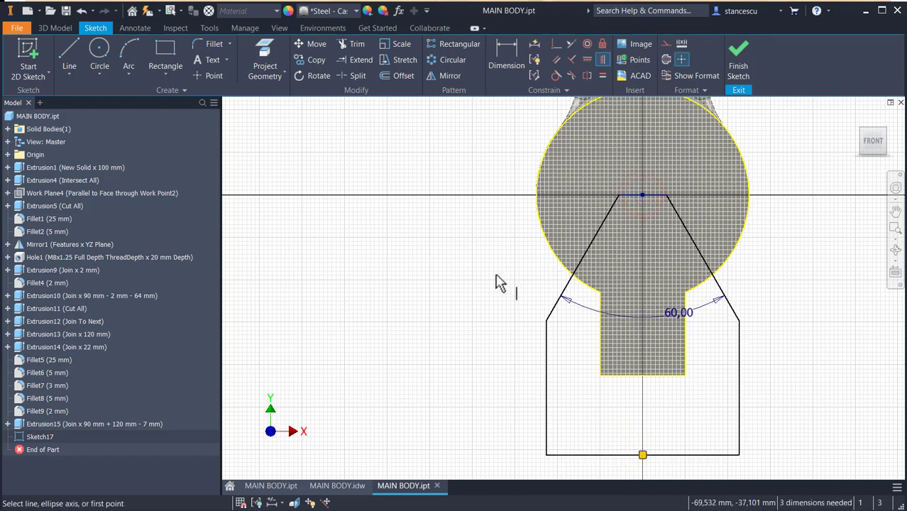
Dimension the outline's overall height between its top and bottom edges at 104 mm.
click(501, 58)
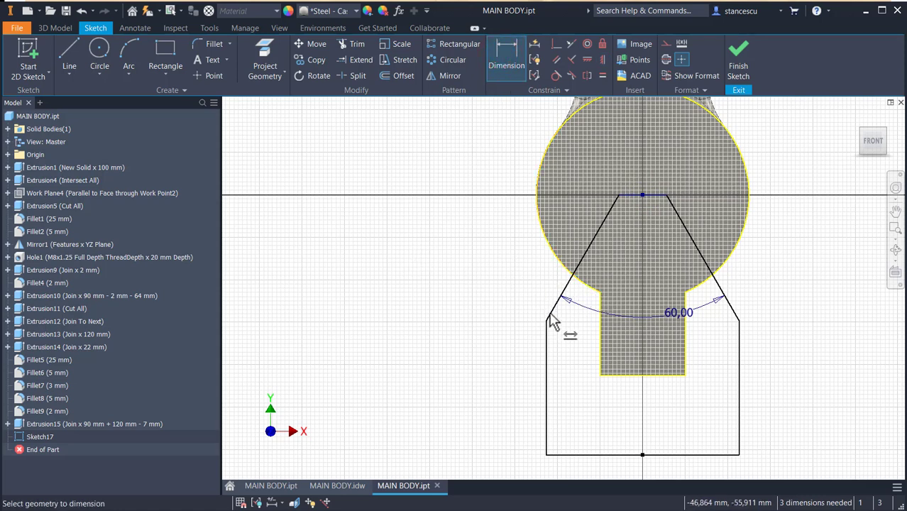
click(572, 453)
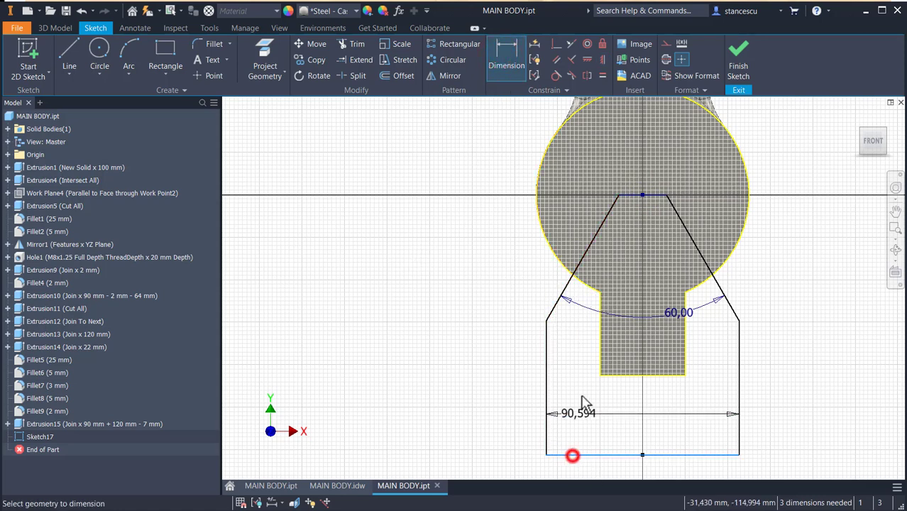
click(634, 196)
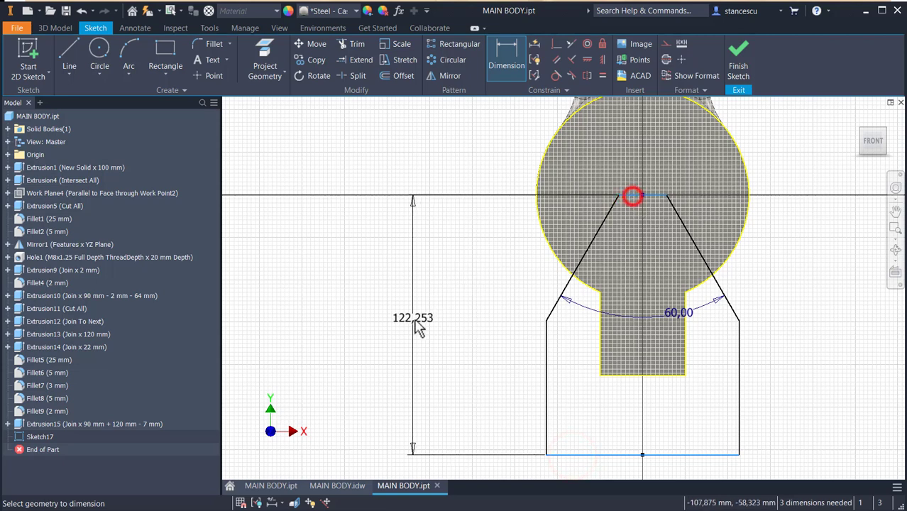
click(453, 307)
text(104)
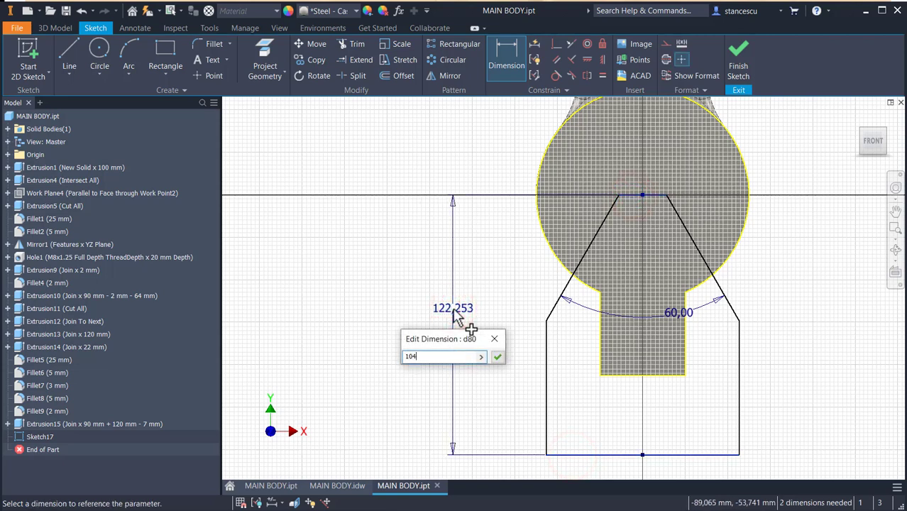
key(Return)
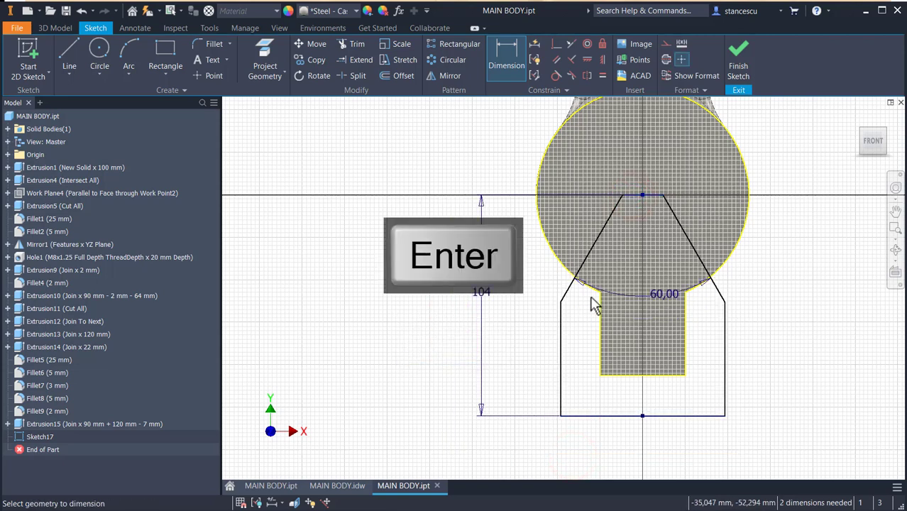
Check the section view in MAIN BODY.idw, dimension the slanted side's vertical height at 45 mm in MAIN BODY.ipt, and finish the sketch.
click(337, 485)
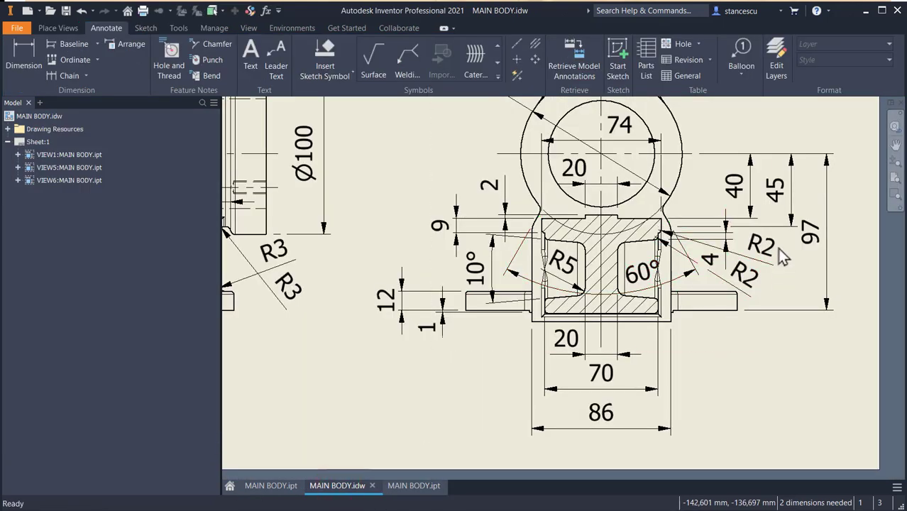
scroll(692, 245, up, 3)
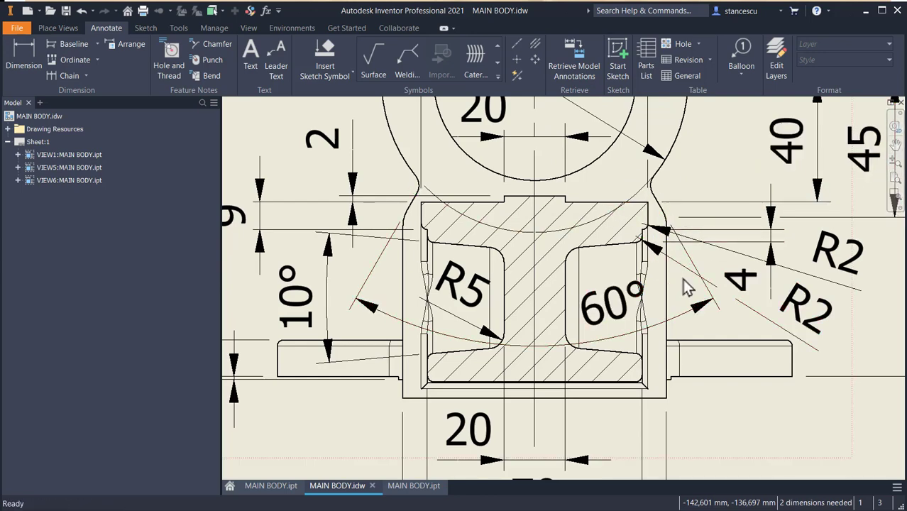
scroll(695, 308, down, 2)
click(426, 488)
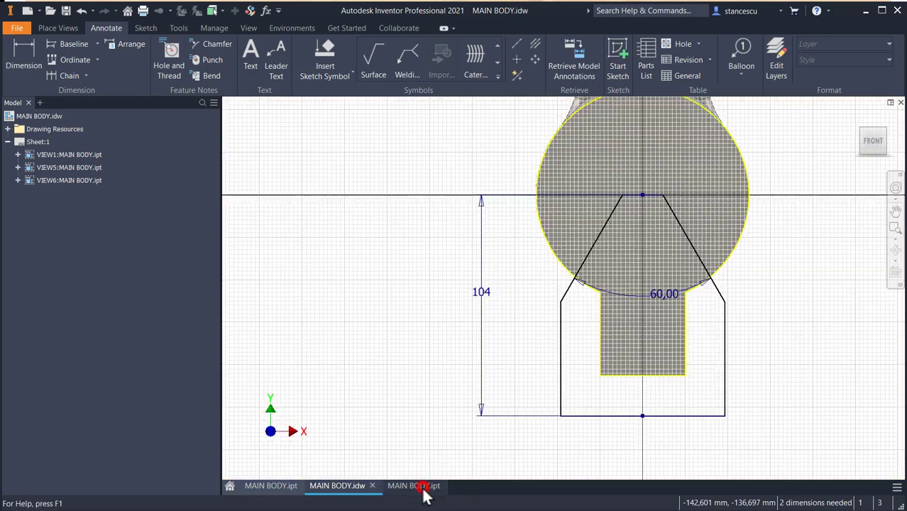
click(591, 248)
click(517, 242)
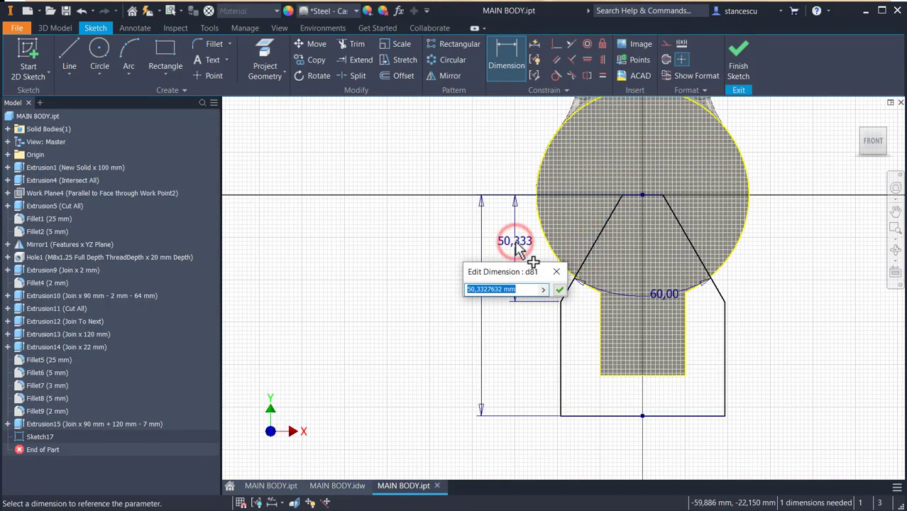
text(45)
key(Return)
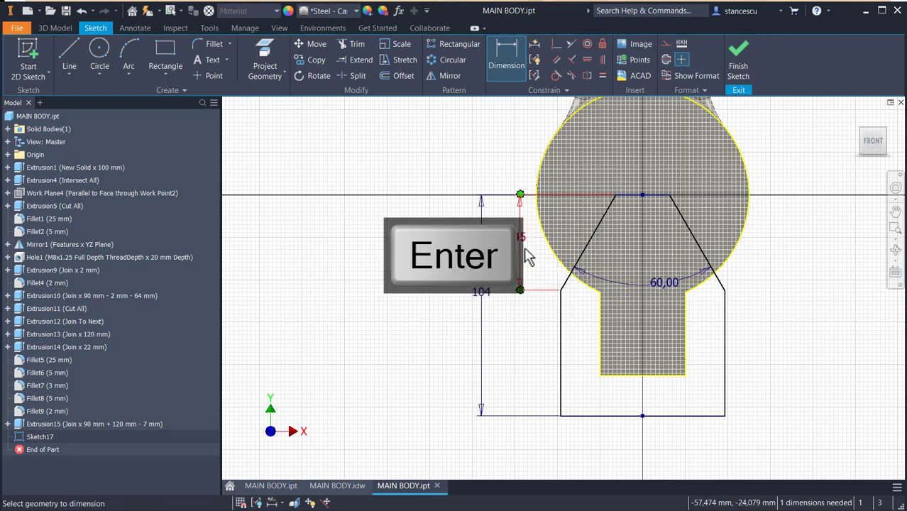
click(739, 62)
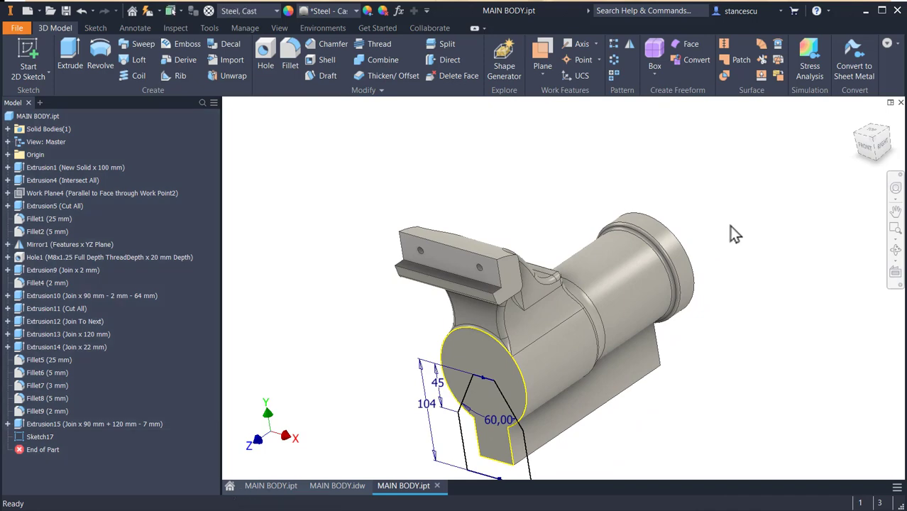
Check the support block's thickness in MAIN BODY.idw, and in MAIN BODY.ipt extrude both outline profiles 22 mm back into the body, joined to it.
click(352, 488)
mouse_move(476, 373)
middle_down()
mouse_move(802, 348)
mouse_move(893, 332)
middle_up()
middle_drag(381, 344, 669, 348)
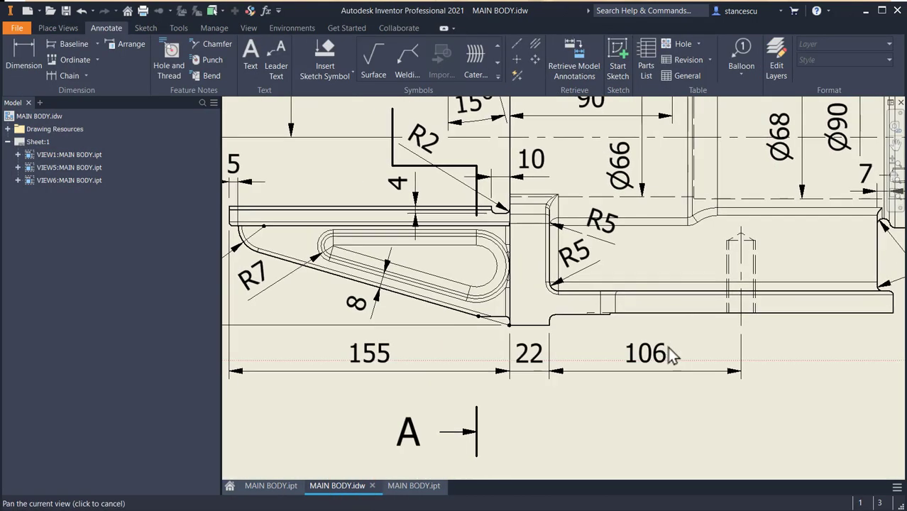
click(419, 488)
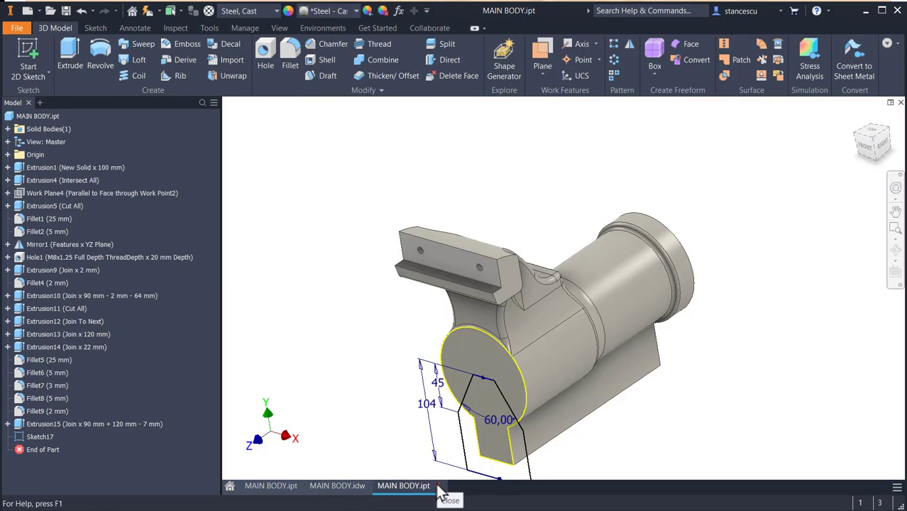
key(e)
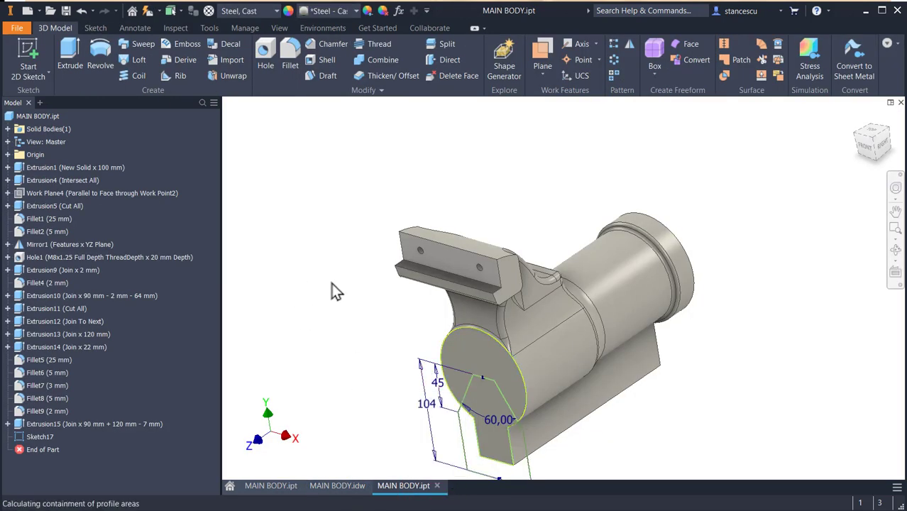
click(461, 433)
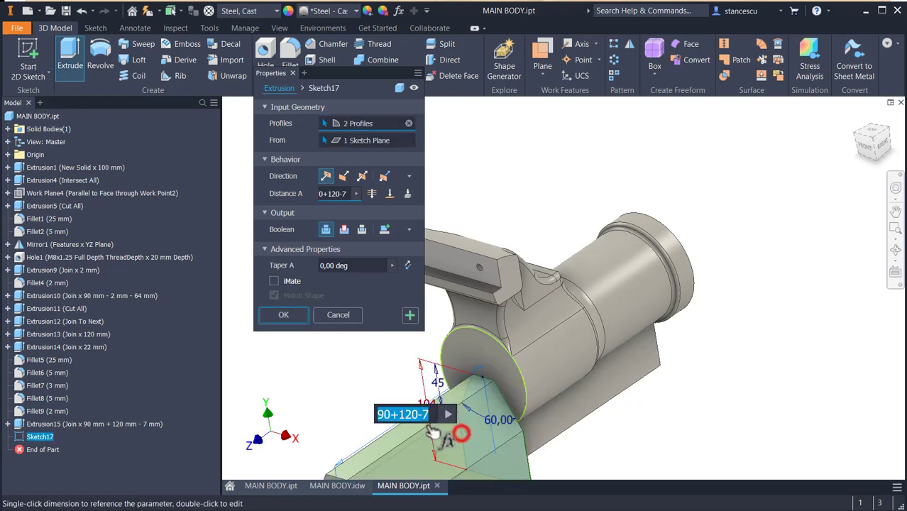
click(344, 177)
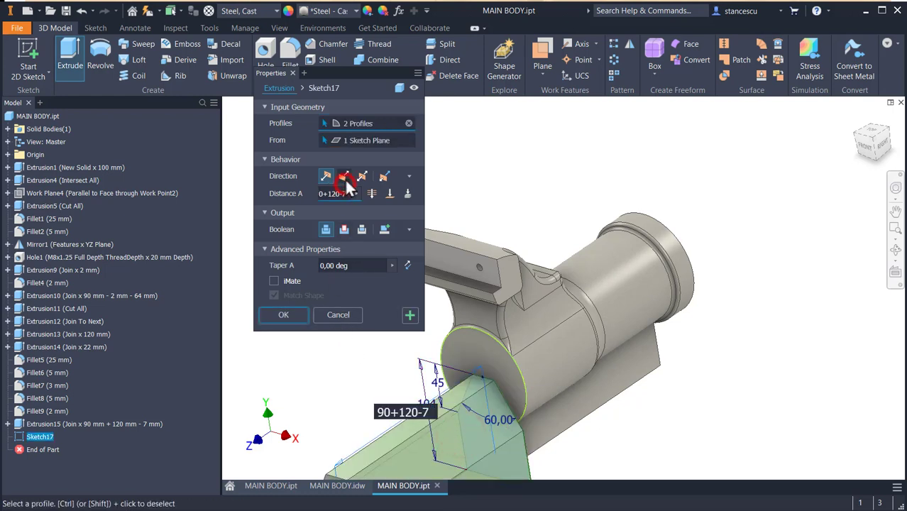
click(326, 229)
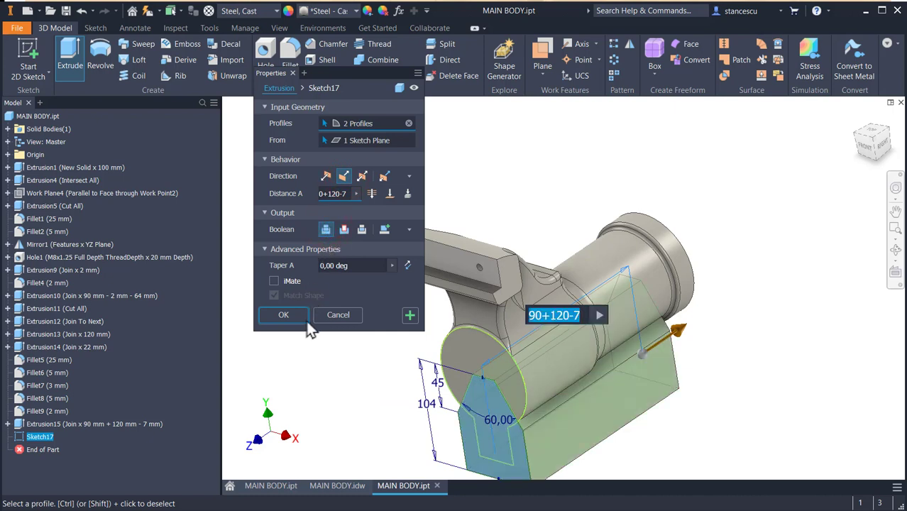
text(22)
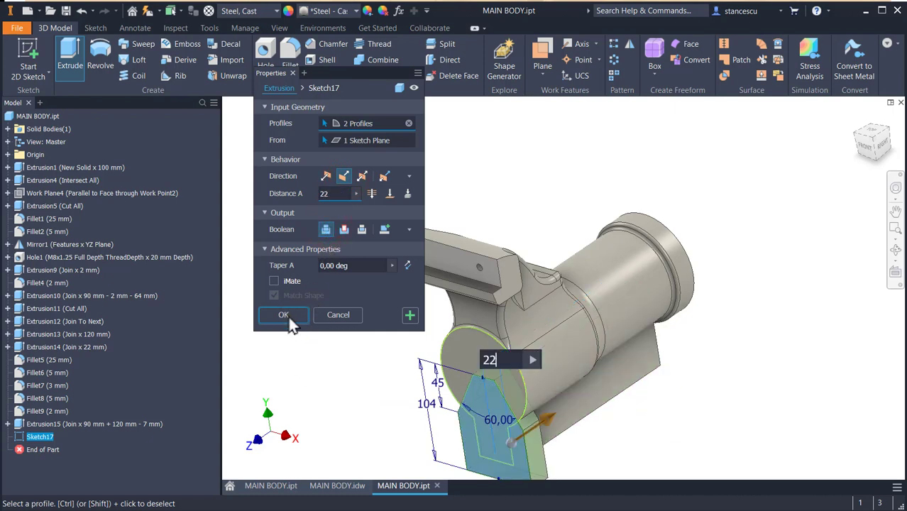
click(287, 316)
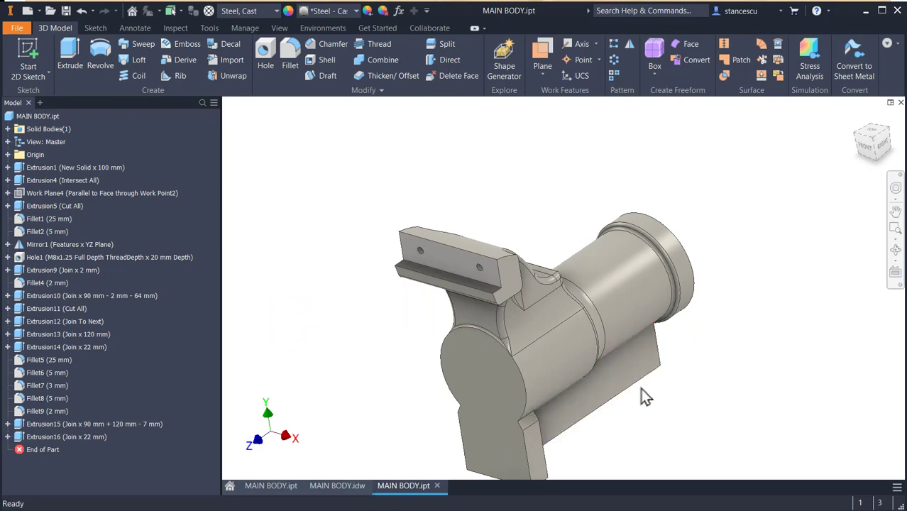
key(F6)
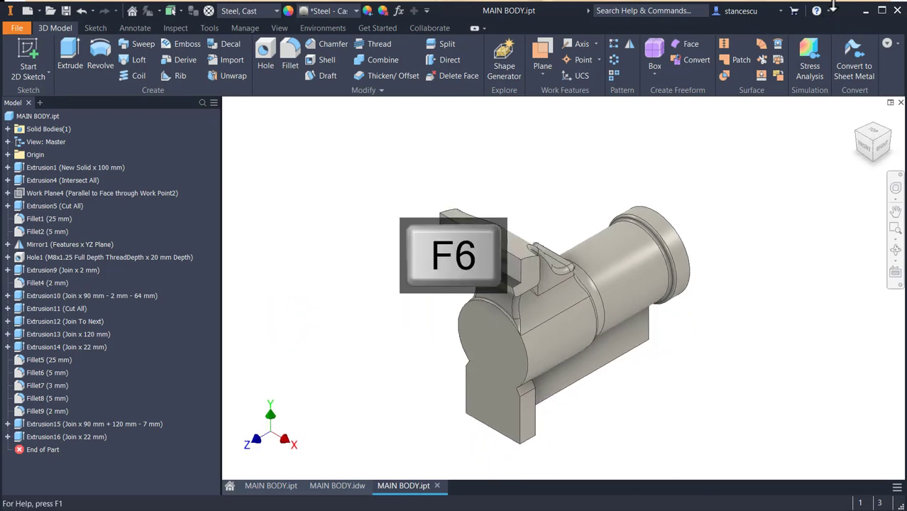
Examine the round base plate's diameter, thickness and bottom offset in the top, front and section views of MAIN BODY.idw.
click(334, 486)
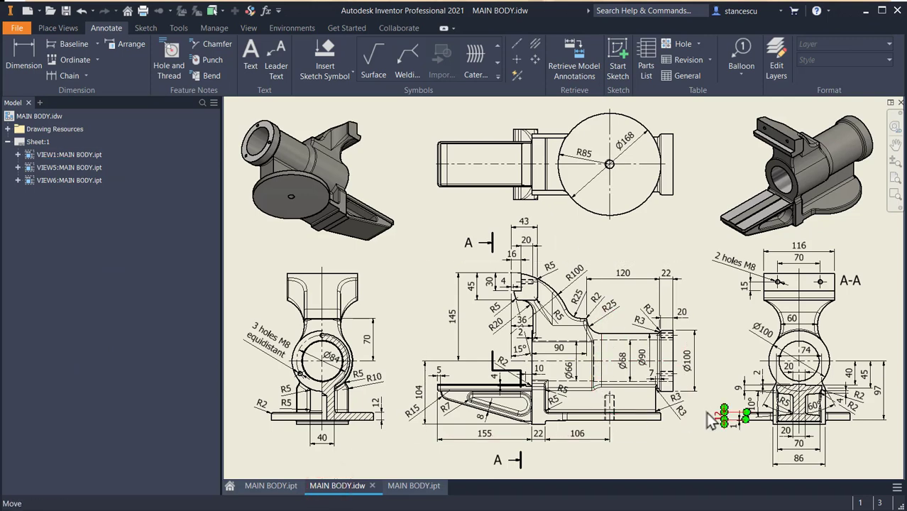
scroll(807, 430, up, 3)
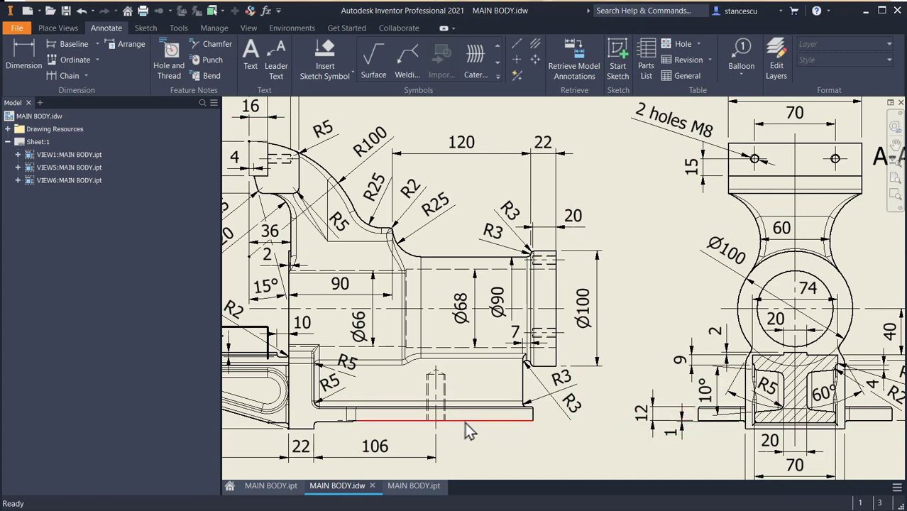
scroll(465, 422, down, 3)
scroll(394, 441, up, 3)
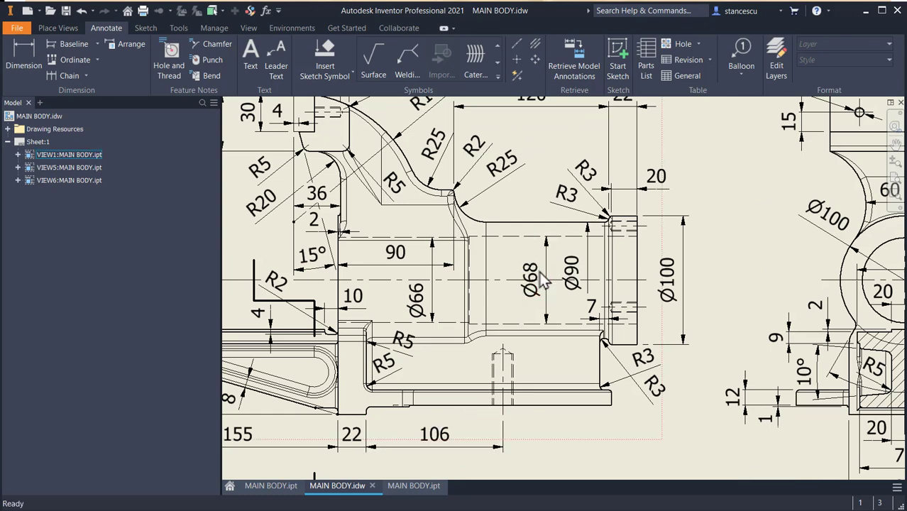
middle_drag(522, 135, 532, 342)
middle_drag(531, 276, 576, 474)
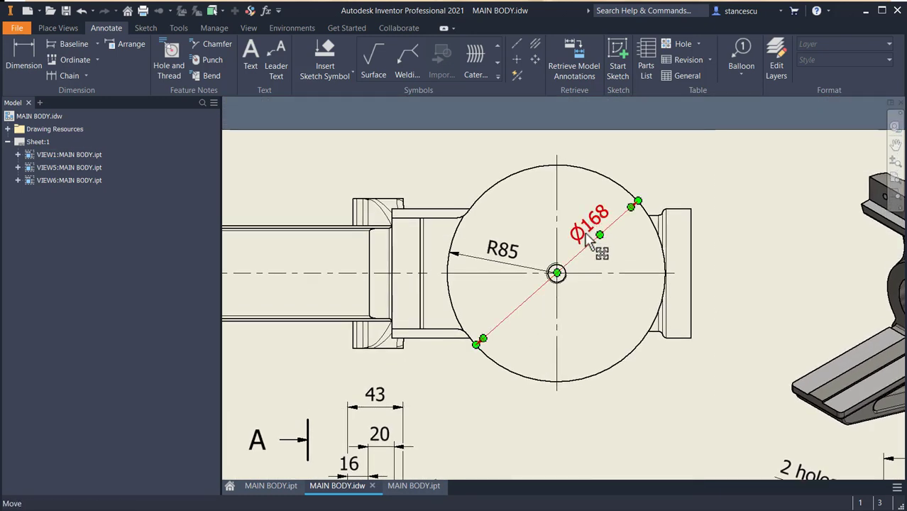
scroll(596, 222, down, 2)
middle_drag(605, 298, 541, 190)
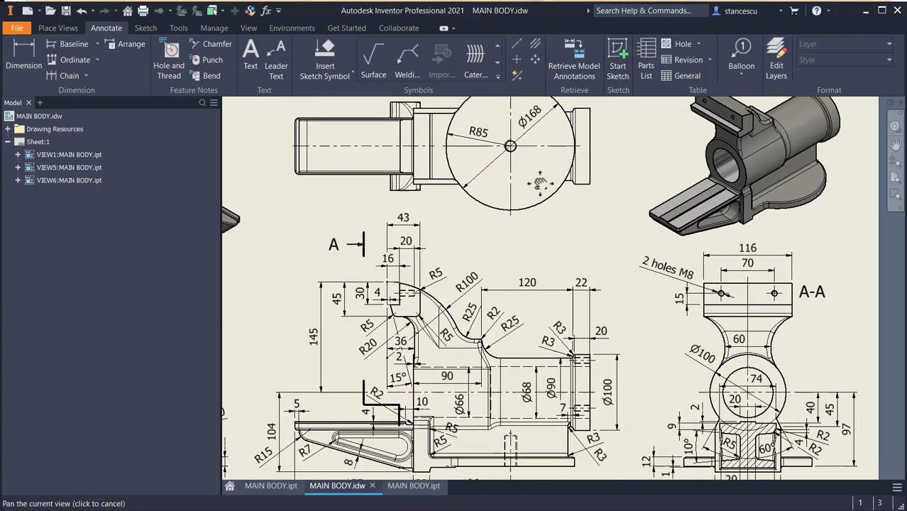
scroll(713, 452, up, 2)
middle_drag(709, 474, 688, 223)
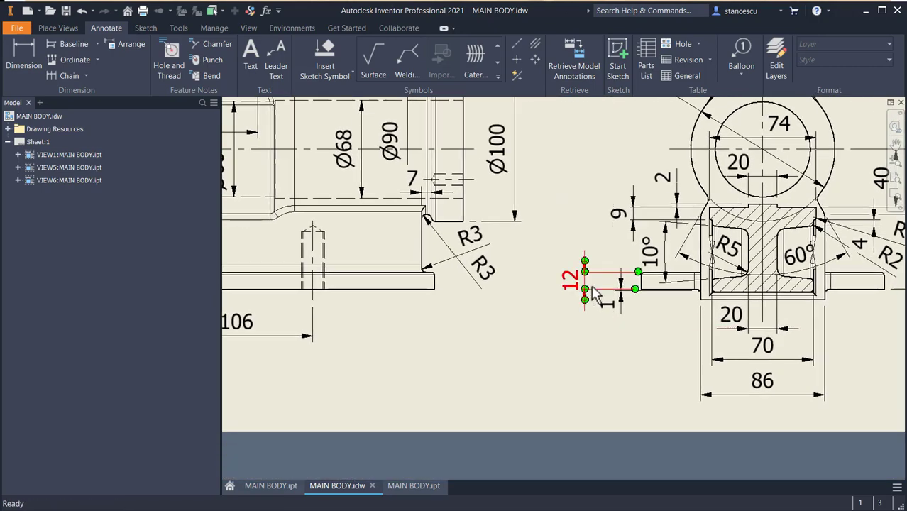
scroll(593, 294, up, 2)
middle_drag(726, 314, 633, 323)
click(504, 261)
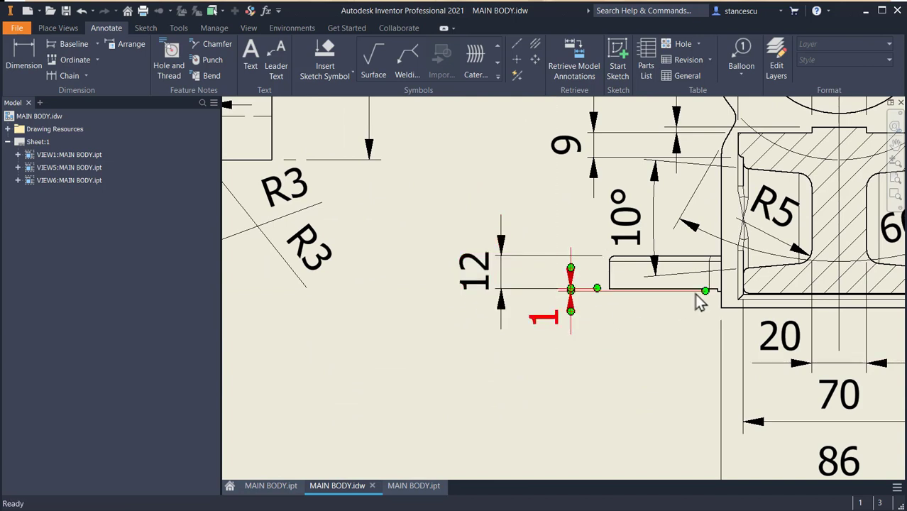
scroll(712, 296, up, 2)
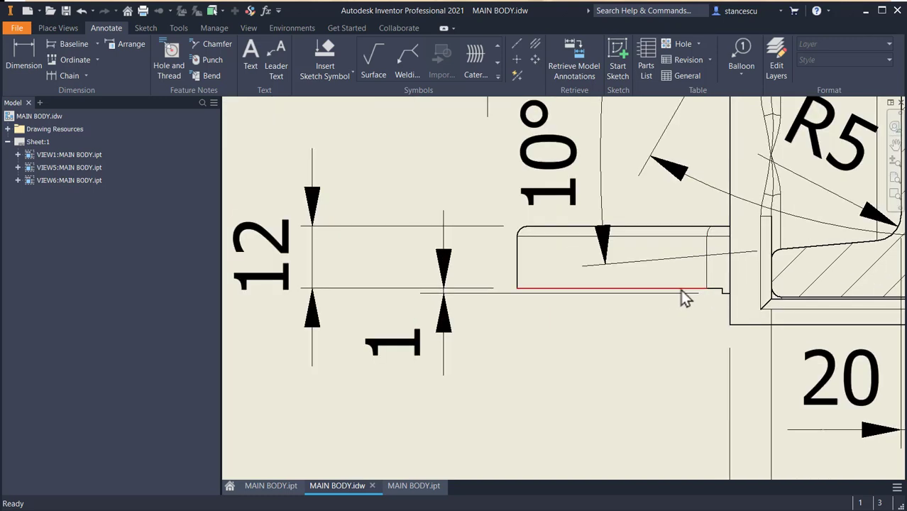
Check the base plate's diameter in the top view of MAIN BODY.idw, and start a sketch on the long rib's underside in MAIN BODY.ipt.
scroll(642, 325, down, 3)
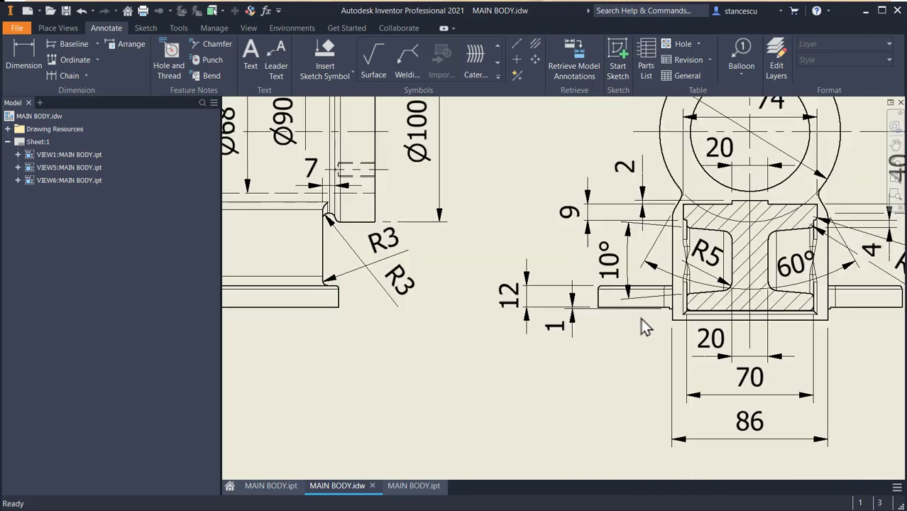
scroll(565, 338, down, 2)
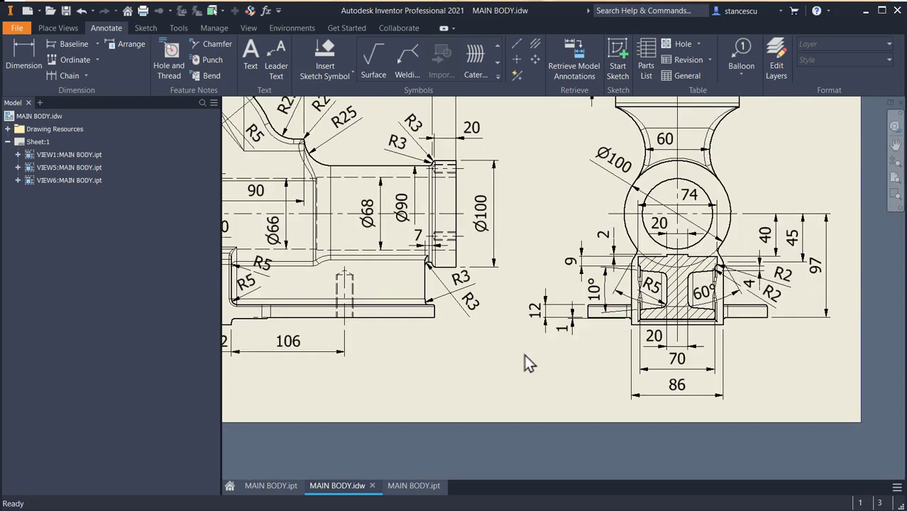
middle_drag(527, 360, 645, 375)
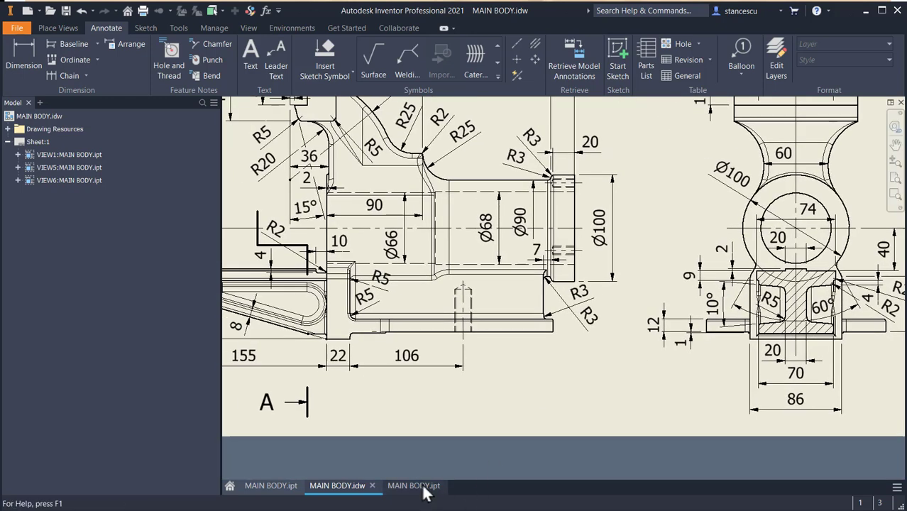
middle_drag(717, 213, 774, 437)
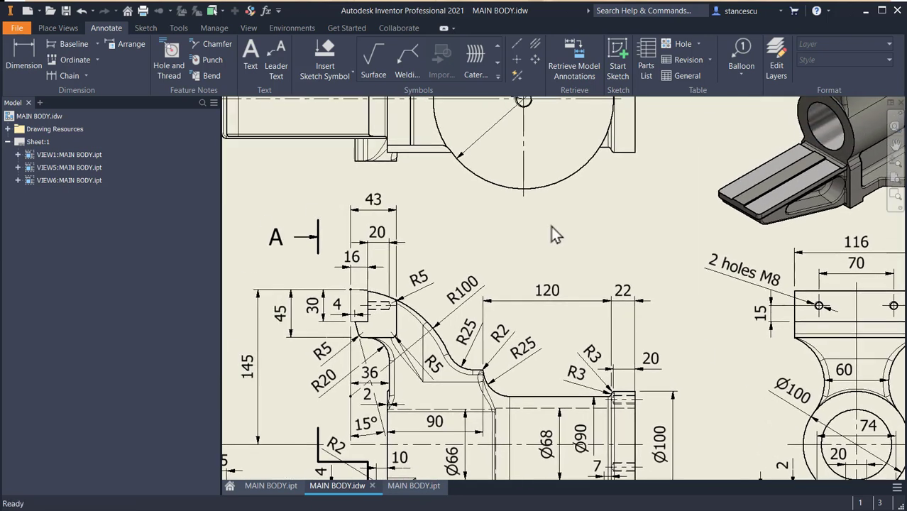
middle_drag(556, 227, 594, 306)
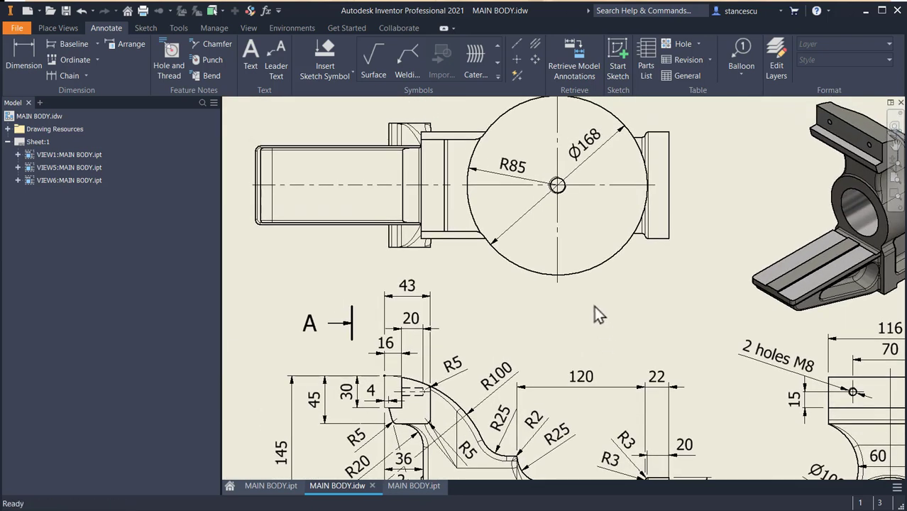
click(413, 486)
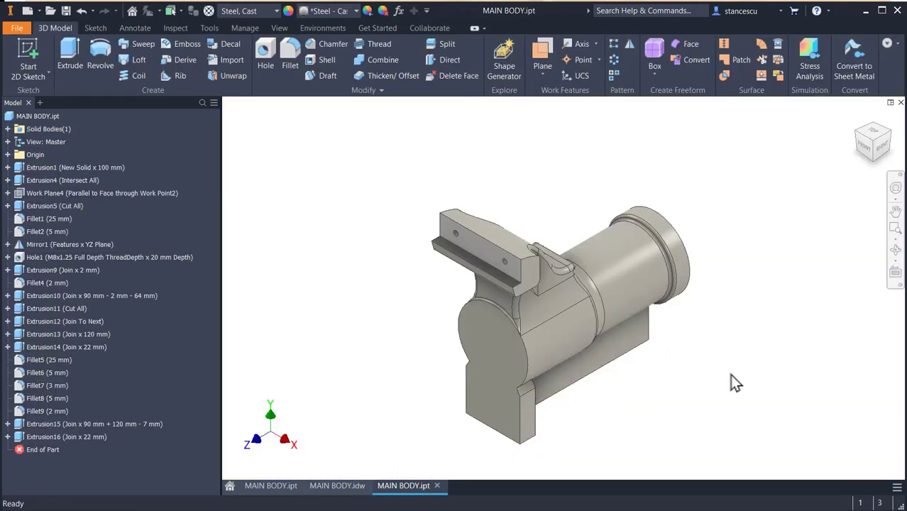
shift+middle_drag(724, 347, 713, 298)
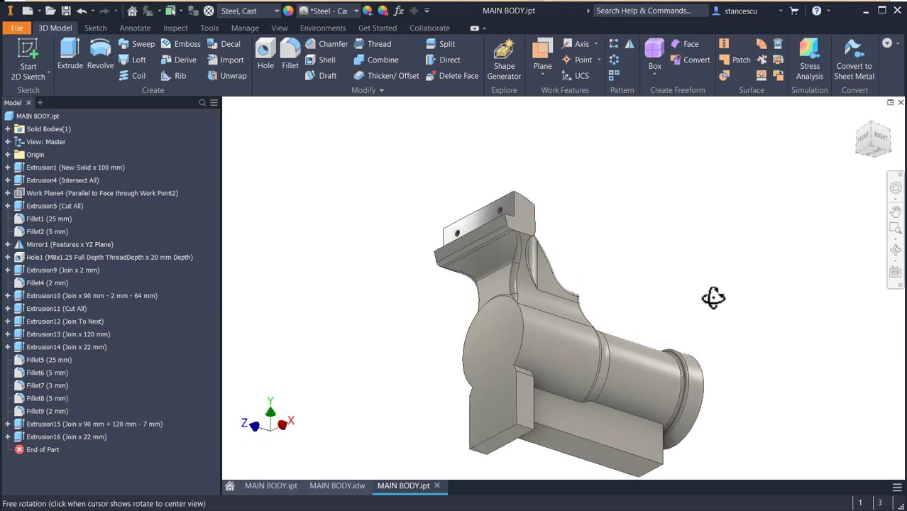
click(599, 465)
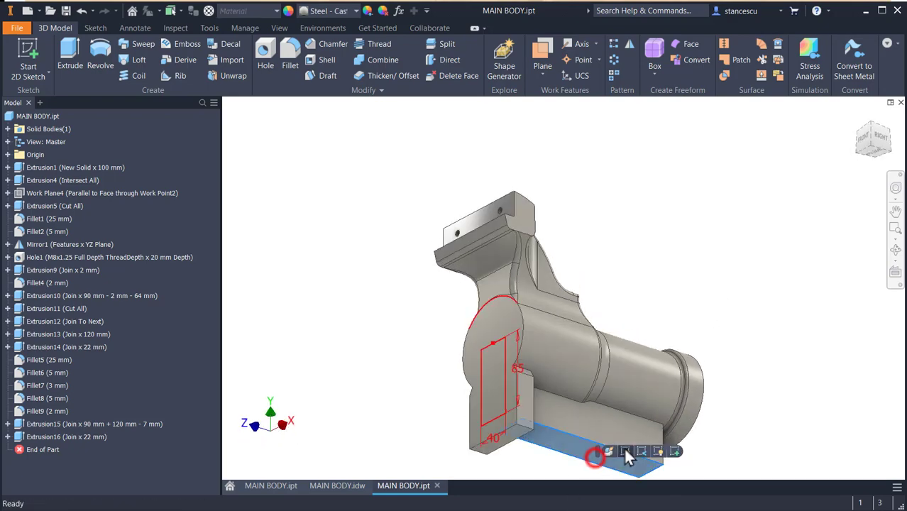
click(676, 449)
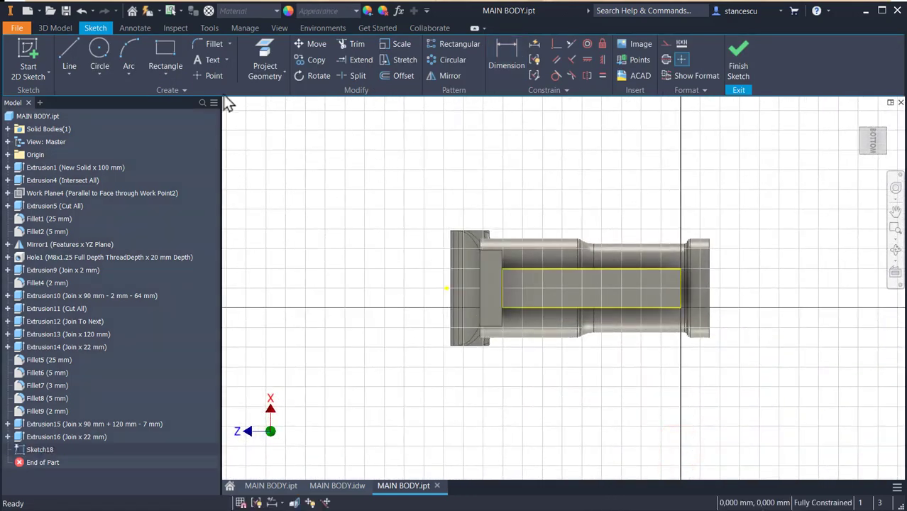
Sketch a circle with a diameter of 168 mm beside the long rib for the round base plate.
click(99, 46)
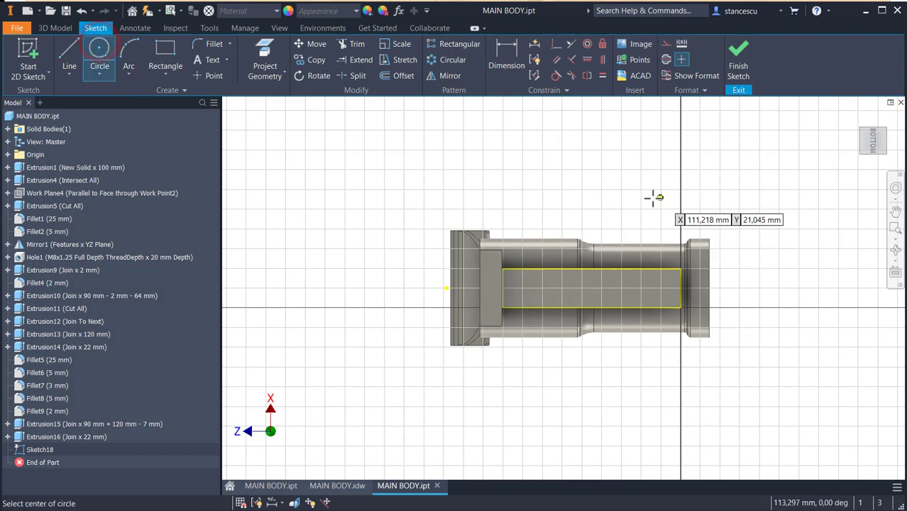
click(621, 197)
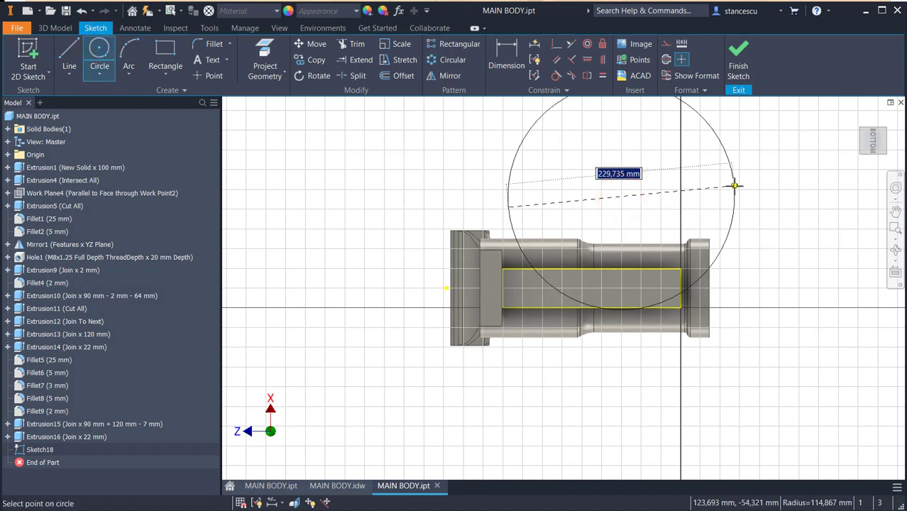
text(168)
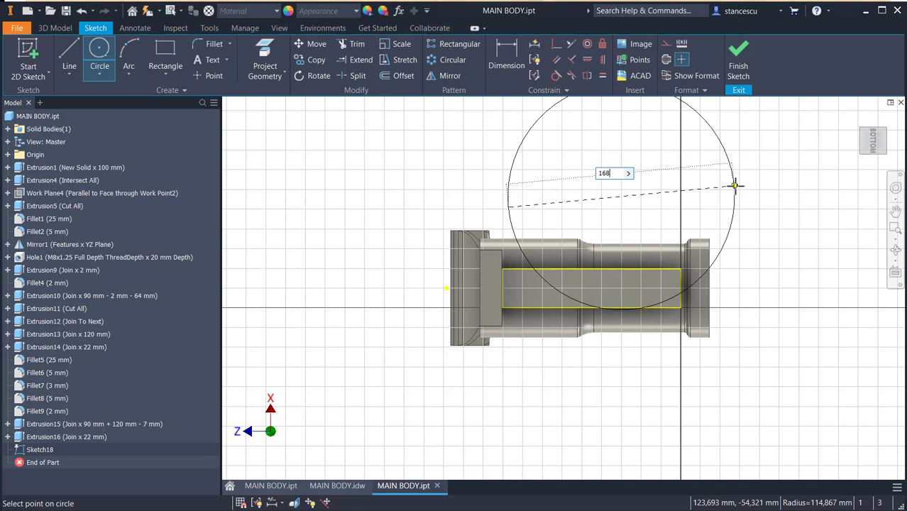
key(Return)
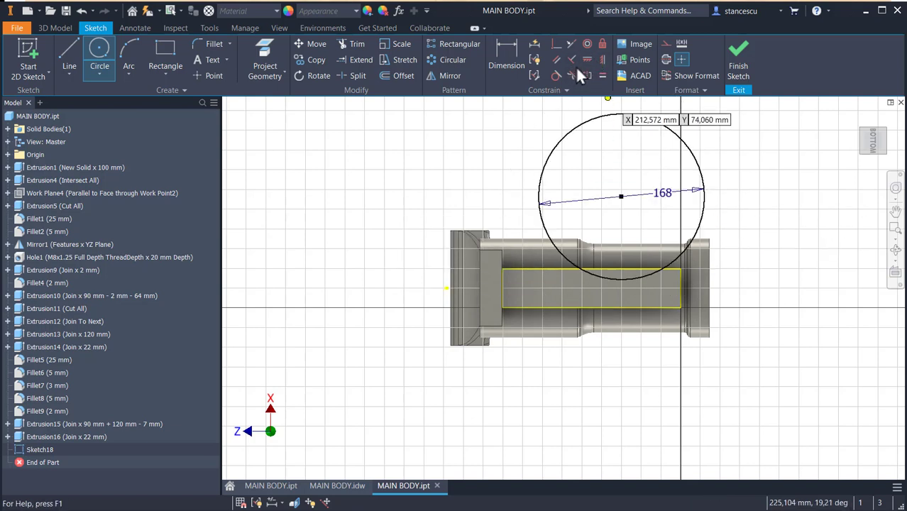
Align the circle's centre with the midpoint of the support block's rear edge using a vertical constraint.
click(601, 60)
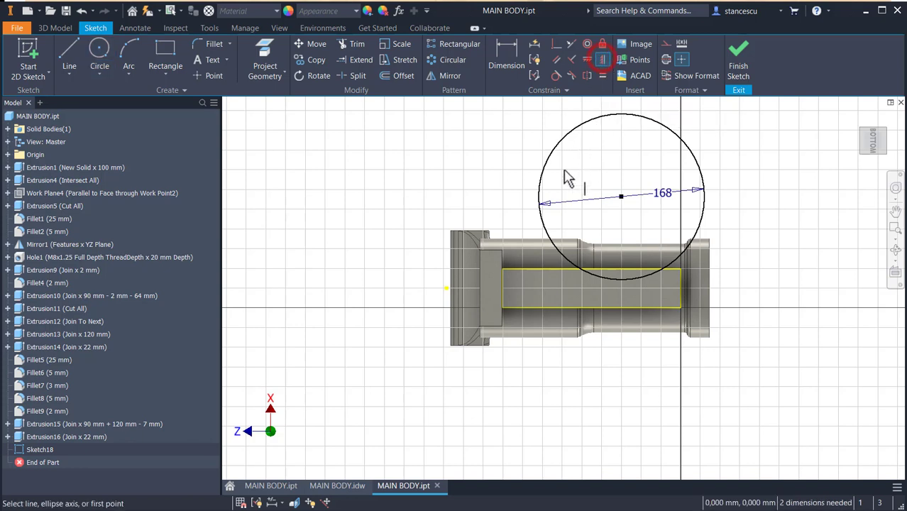
click(621, 197)
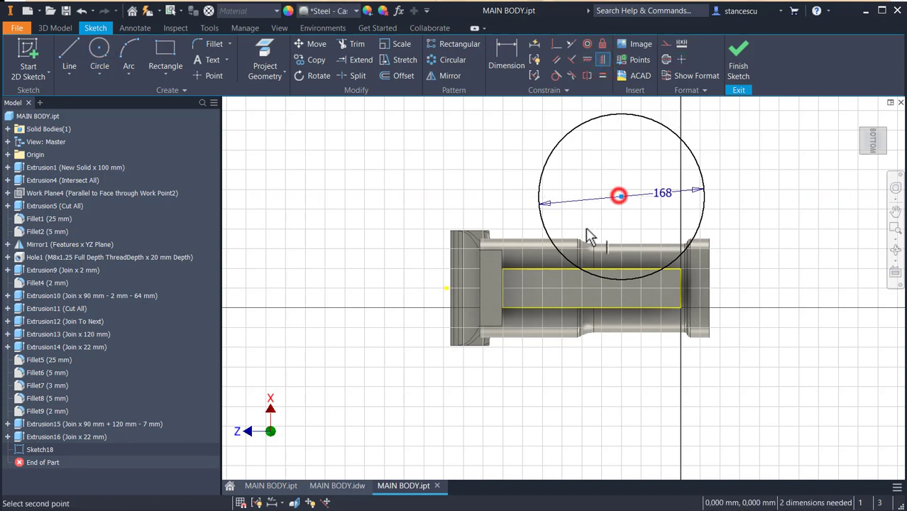
click(503, 287)
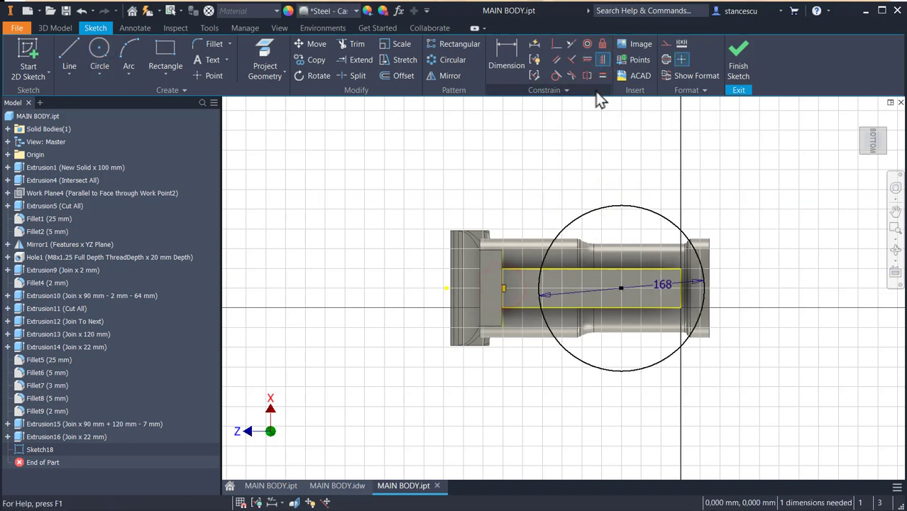
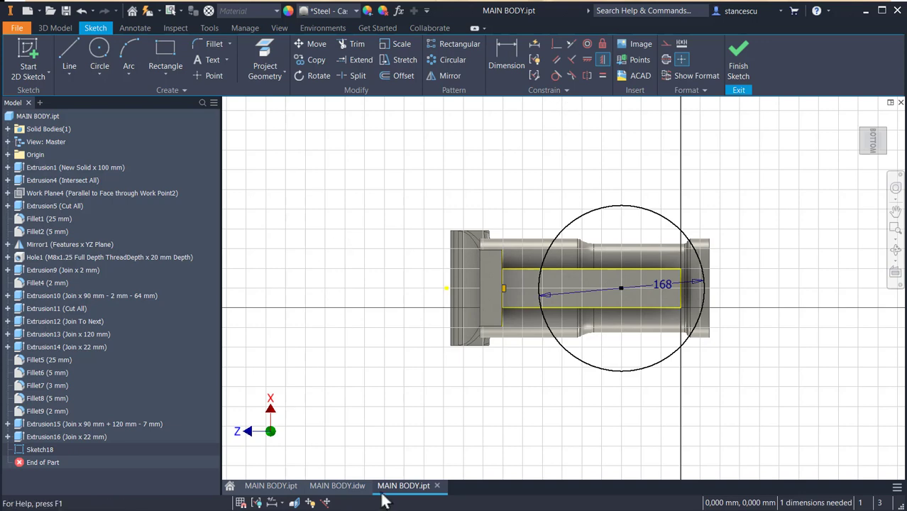
Check the plate's centre distance in MAIN BODY.idw, and in MAIN BODY.ipt dimension the circle's centre 106 mm from the support block's rear edge.
click(345, 487)
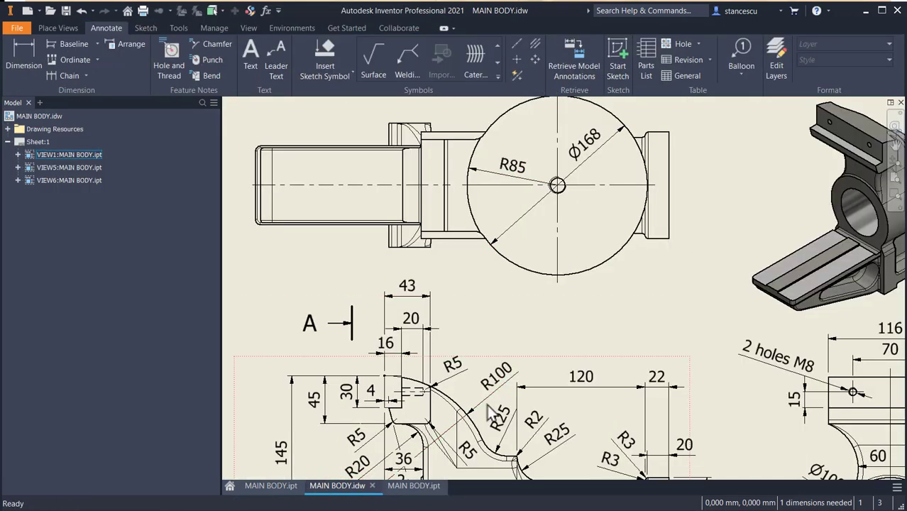
middle_drag(528, 392, 560, 271)
middle_drag(518, 430, 519, 441)
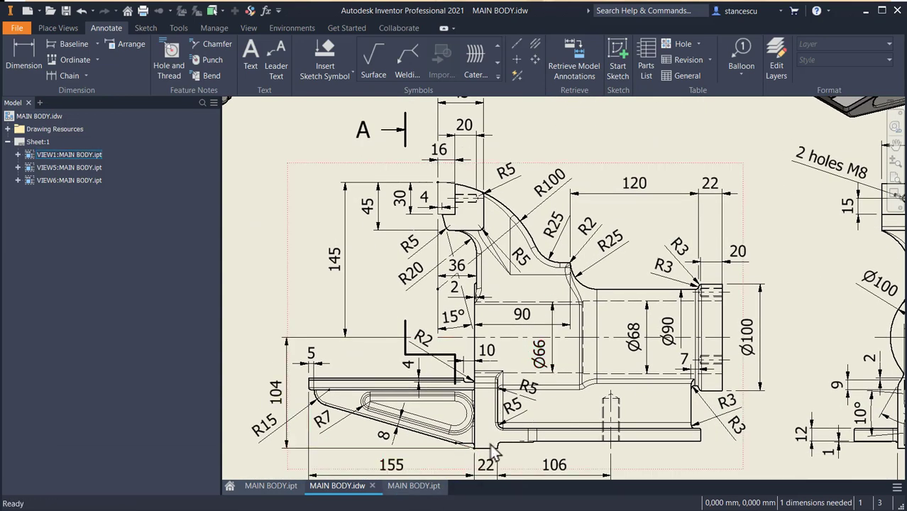
middle_drag(537, 444, 539, 423)
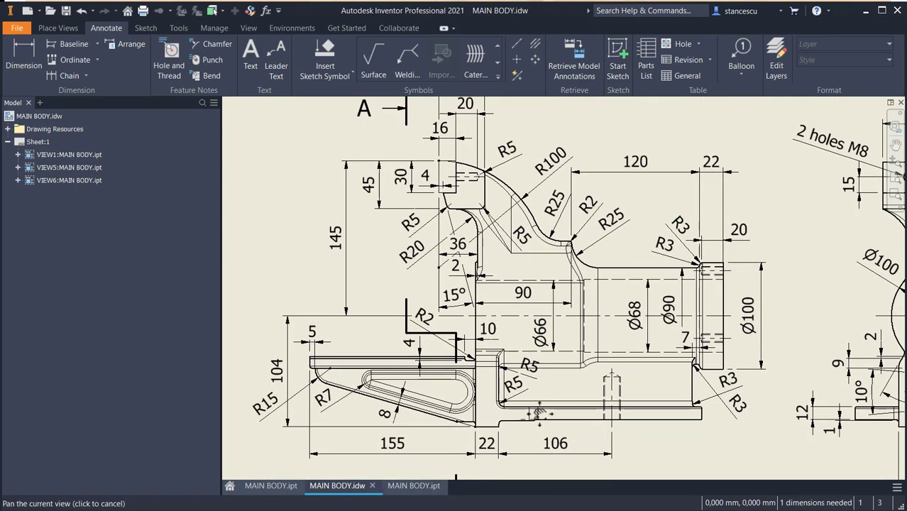
click(415, 486)
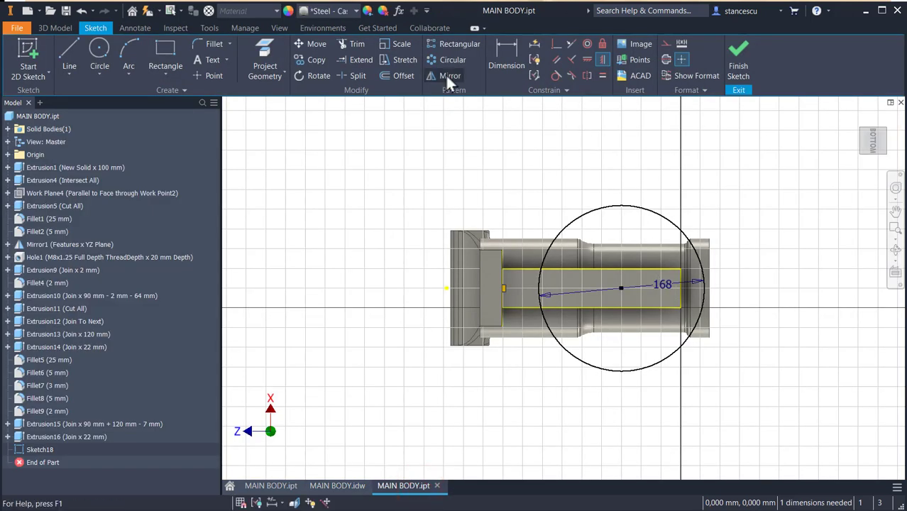
click(501, 54)
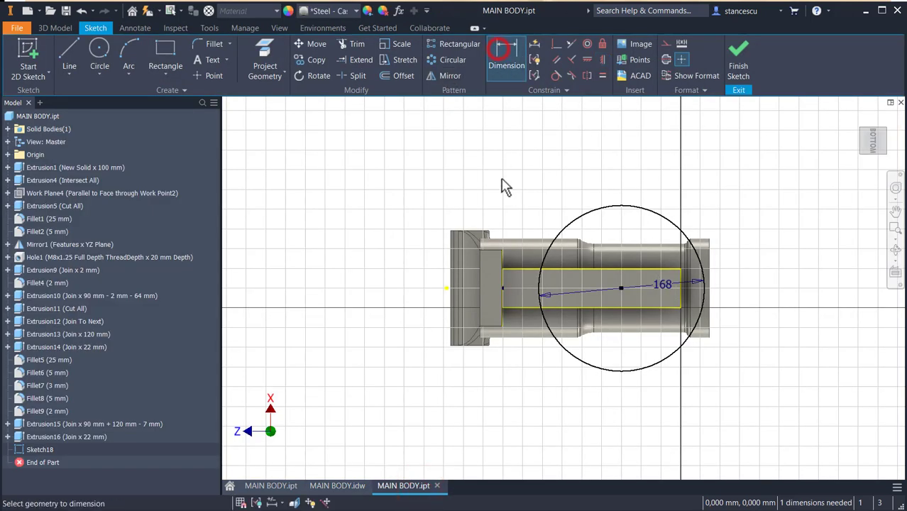
click(501, 257)
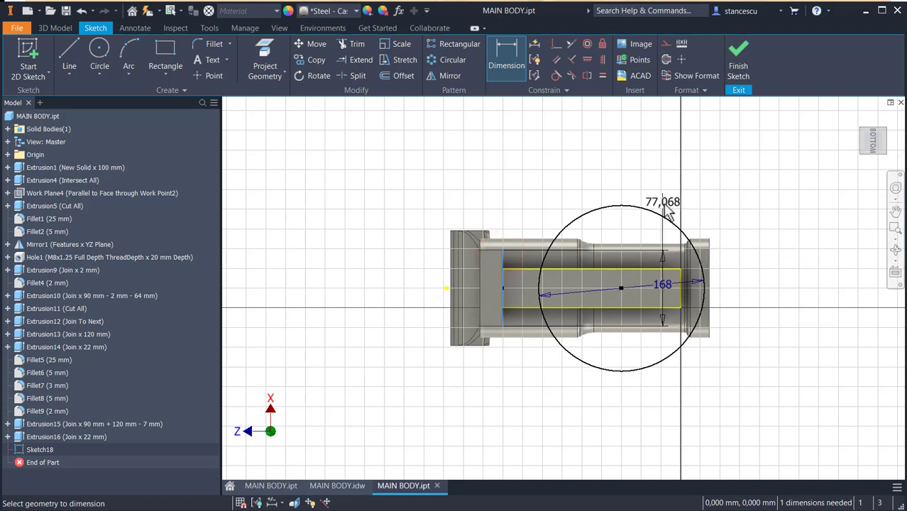
click(653, 210)
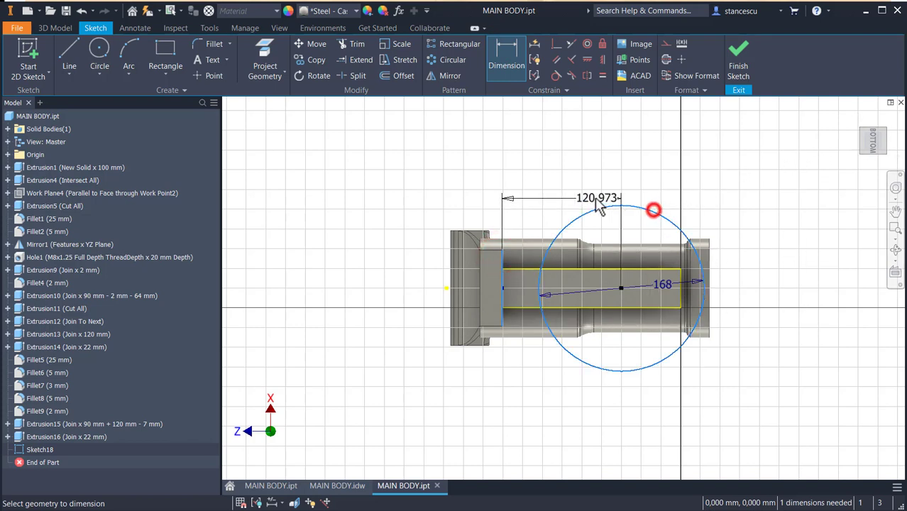
click(561, 176)
text(106)
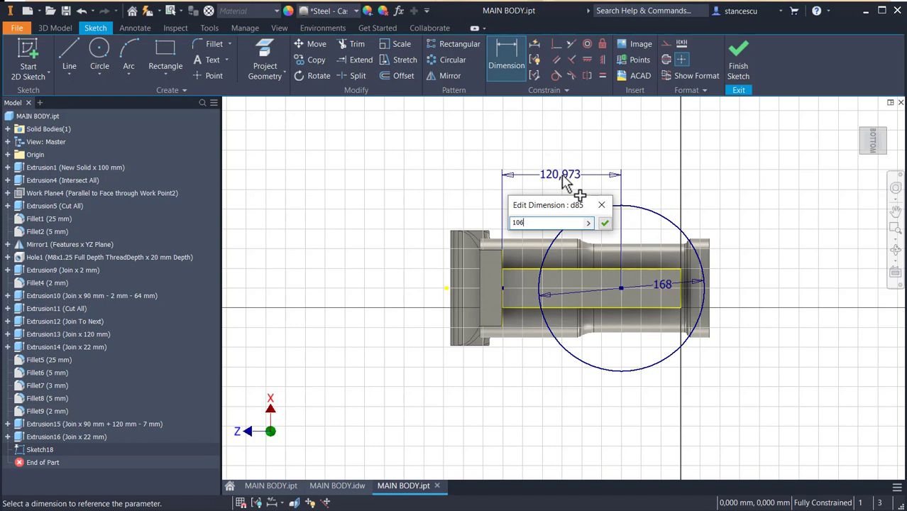
key(Return)
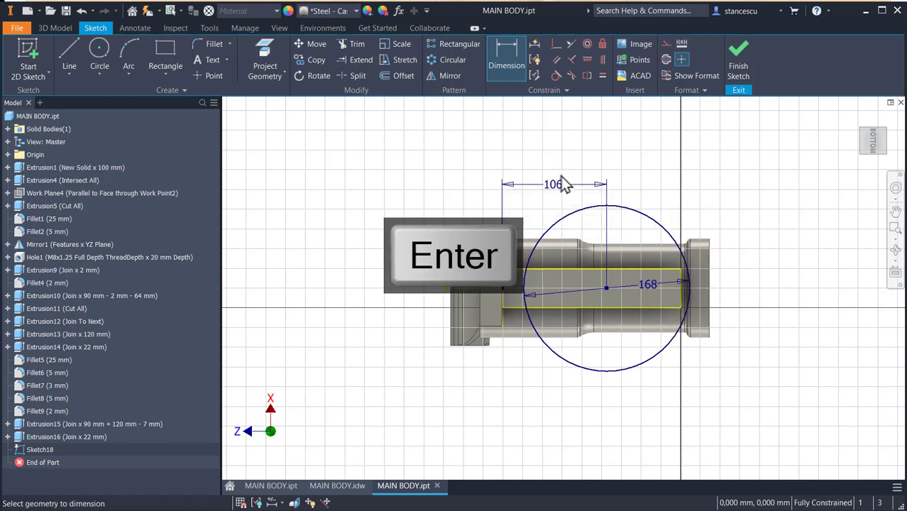
key(Escape)
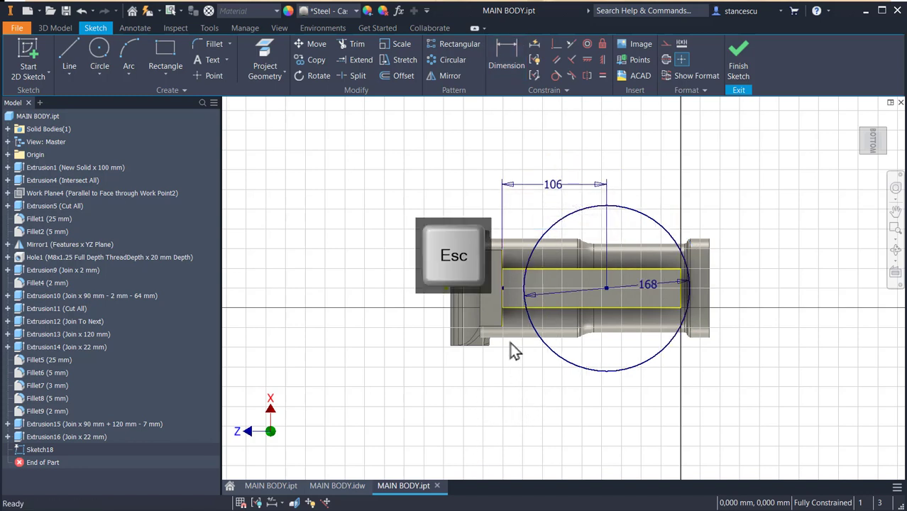
Convert the projected rib outline to construction geometry and draw a line along the support block's rear edge between its two corners.
mouse_move(420, 253)
mouse_down()
mouse_move(805, 330)
mouse_move(773, 326)
mouse_up()
click(667, 45)
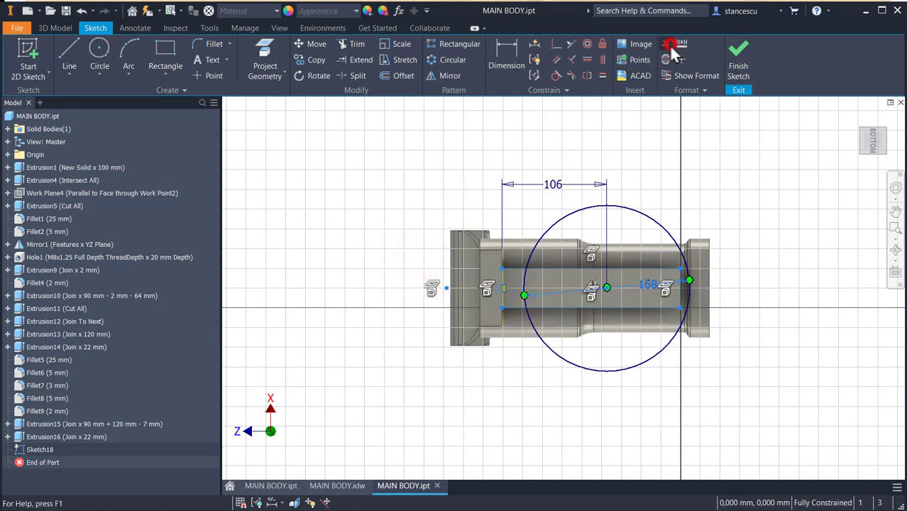
click(69, 50)
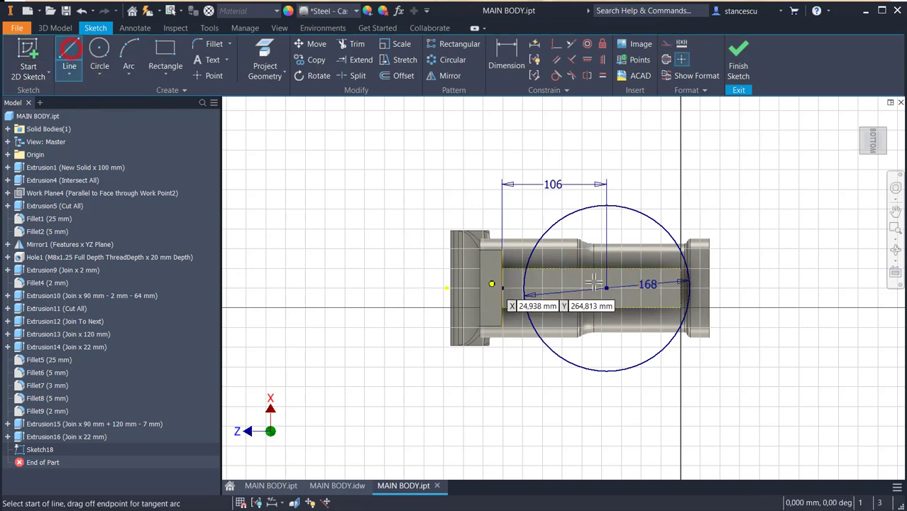
scroll(558, 265, up, 3)
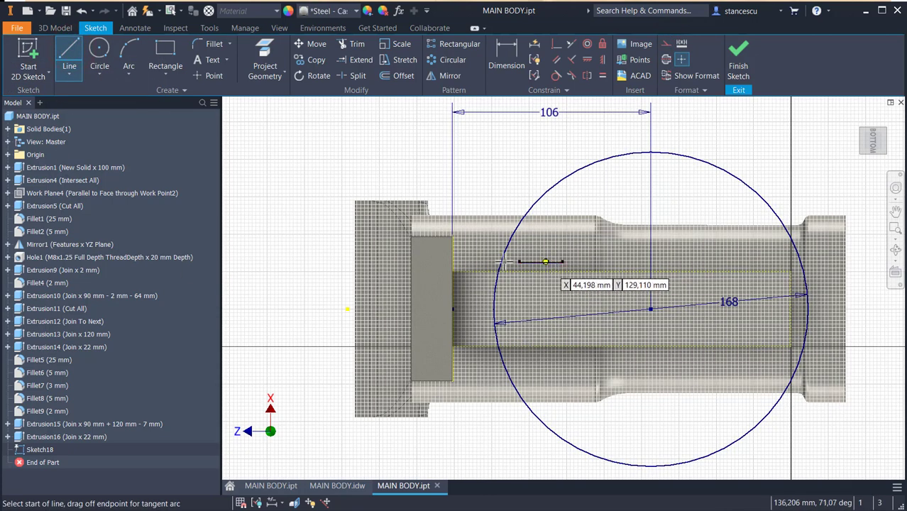
click(452, 237)
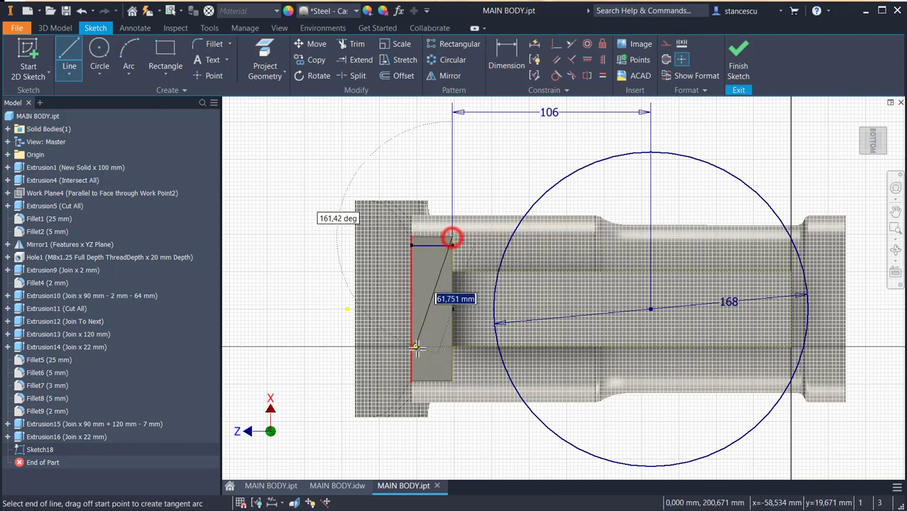
click(451, 381)
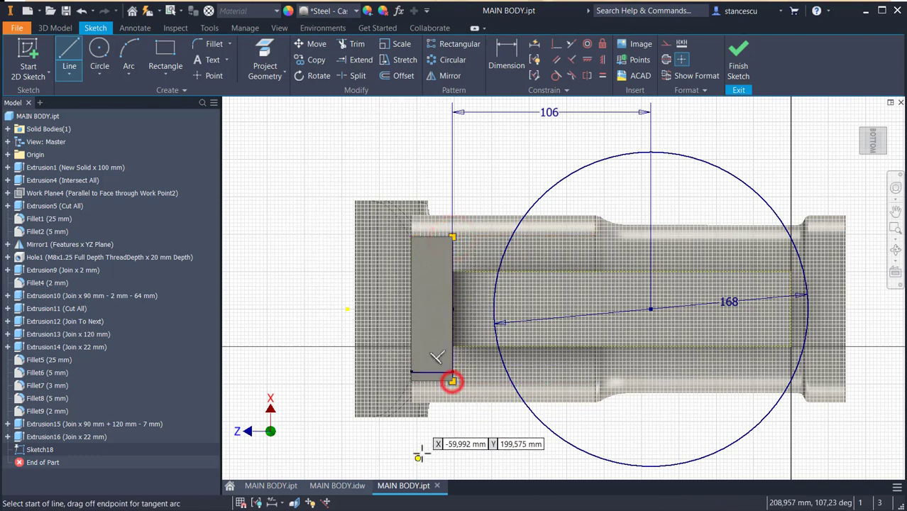
Draw a connecting line from the lower corner of the support block's rear edge to the 168 mm circle.
click(512, 384)
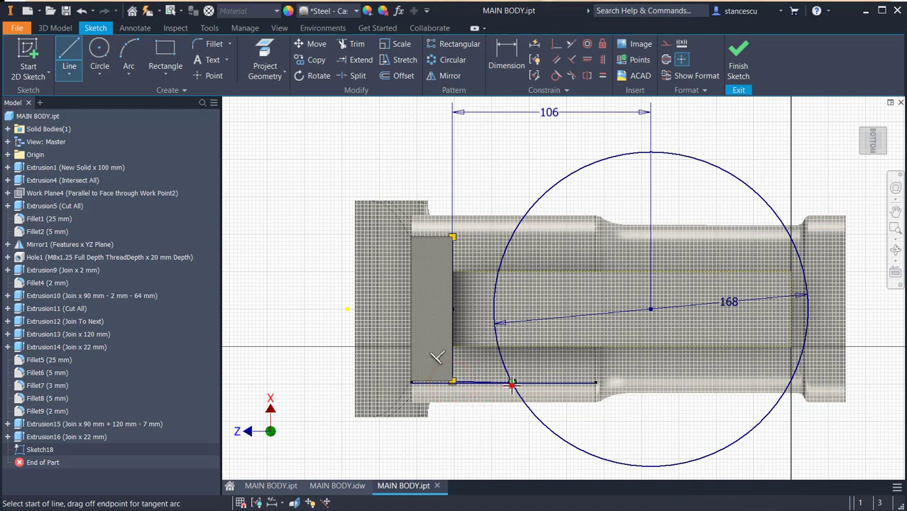
scroll(469, 394, down, 5)
scroll(473, 389, up, 3)
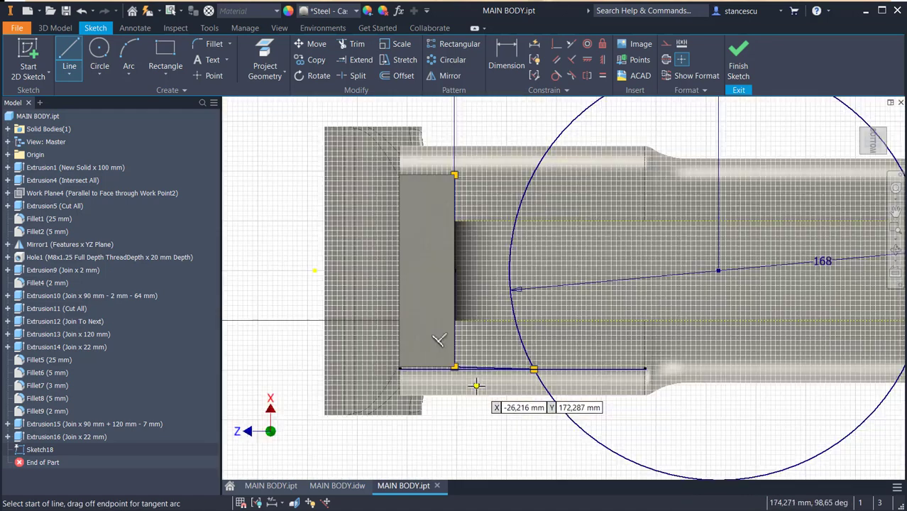
scroll(496, 377, down, 2)
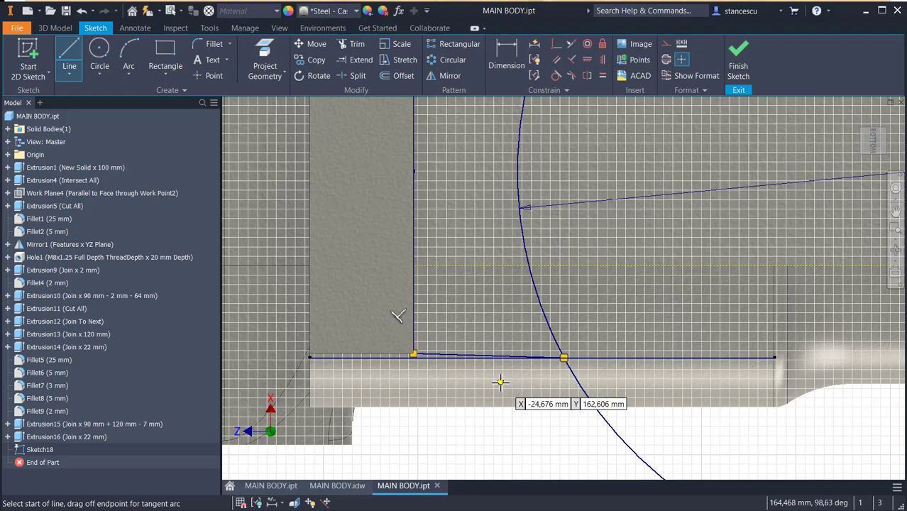
Finish the Line command and select the connecting line between the support block's lower rear corner and the 168 mm circle.
middle_drag(461, 319, 476, 391)
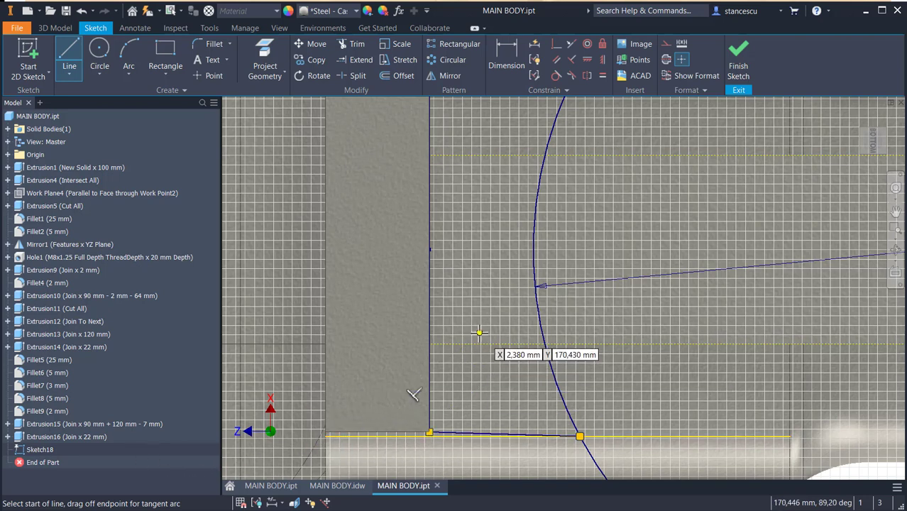
key(Escape)
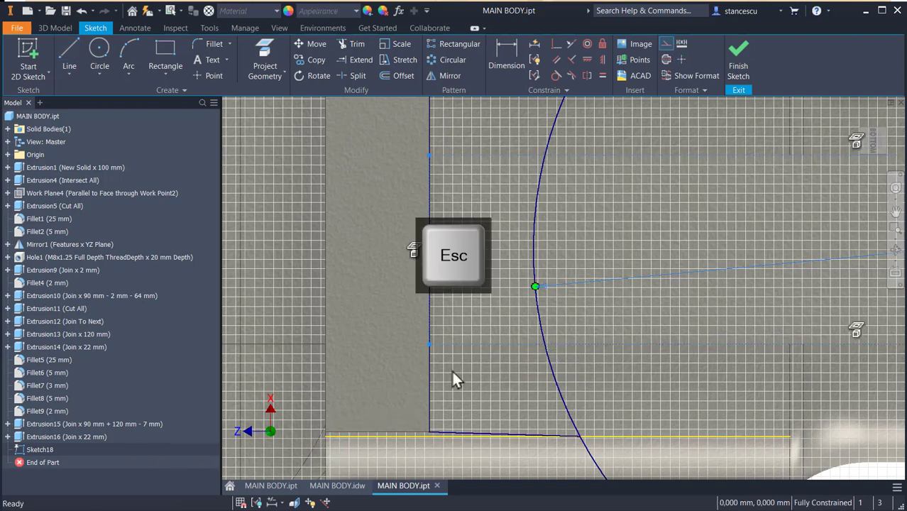
click(465, 433)
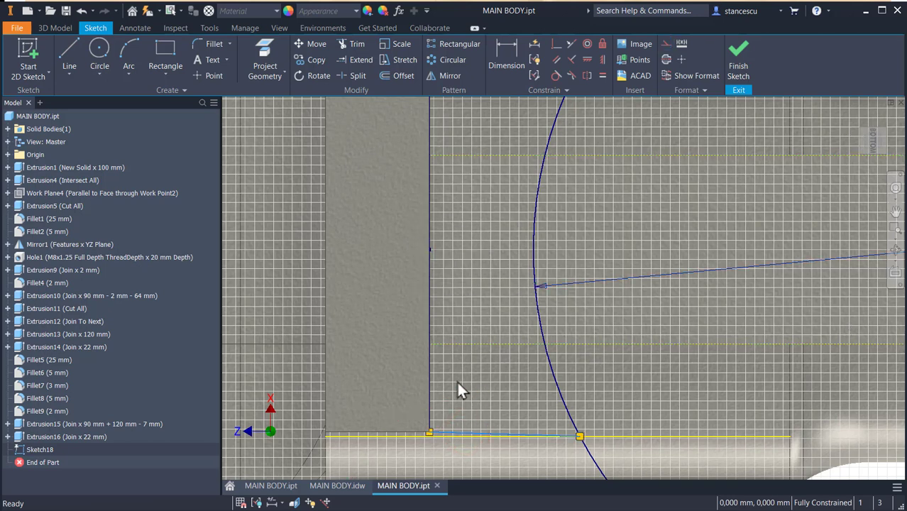
scroll(458, 291, down, 3)
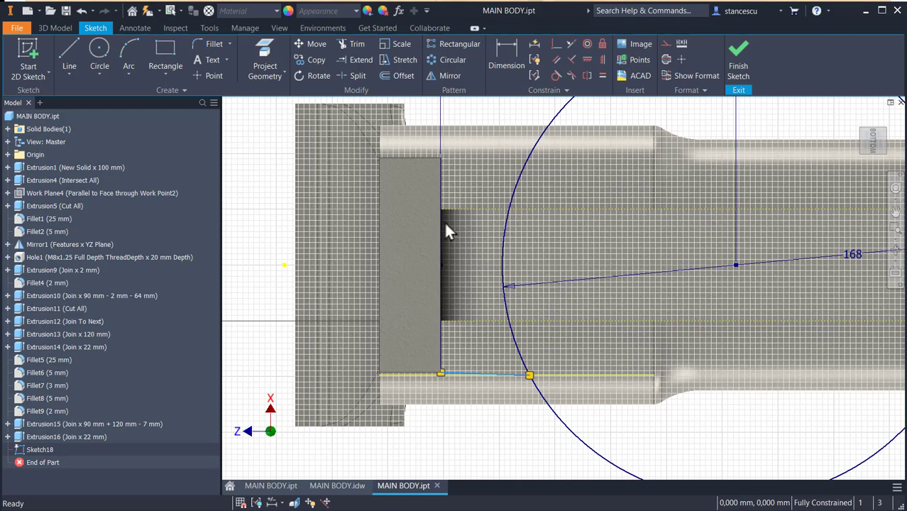
scroll(454, 231, up, 3)
scroll(464, 234, down, 2)
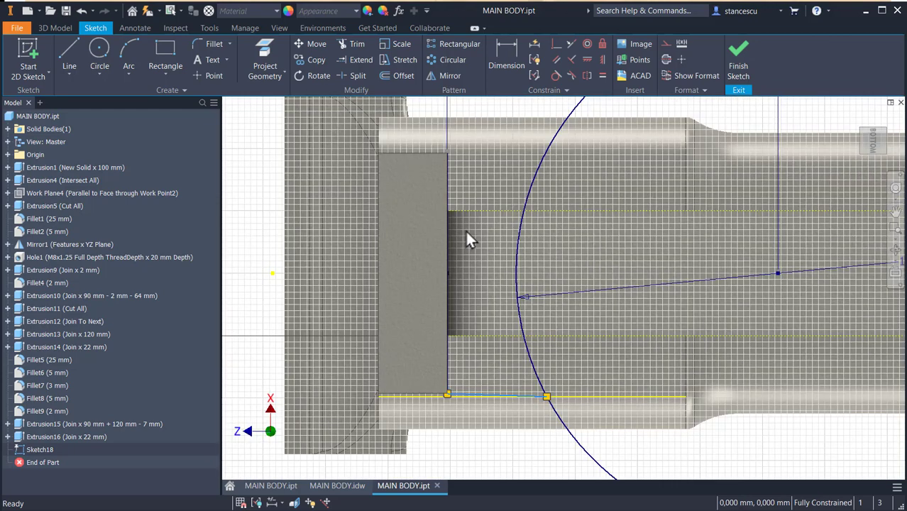
middle_drag(467, 231, 474, 331)
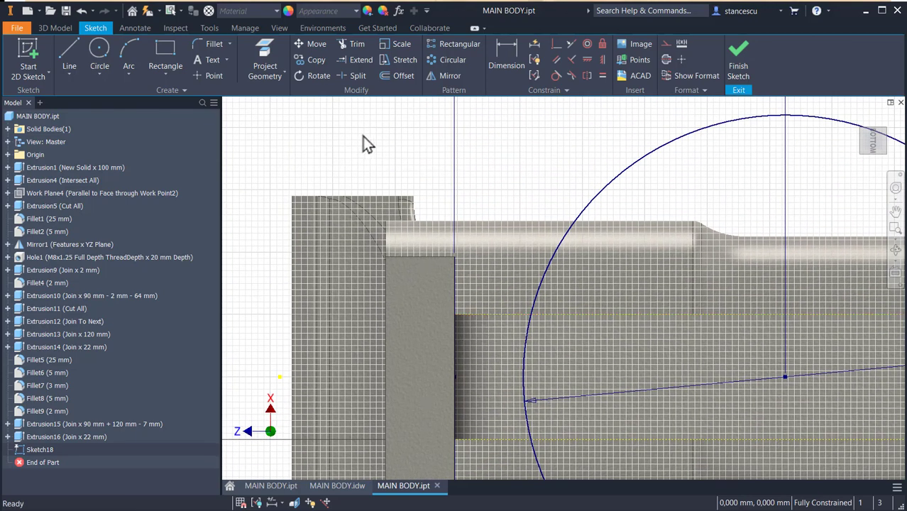
Draw a line about 31.6 mm long from the block's upper corner, perpendicular to its edge, to the large circle.
click(70, 56)
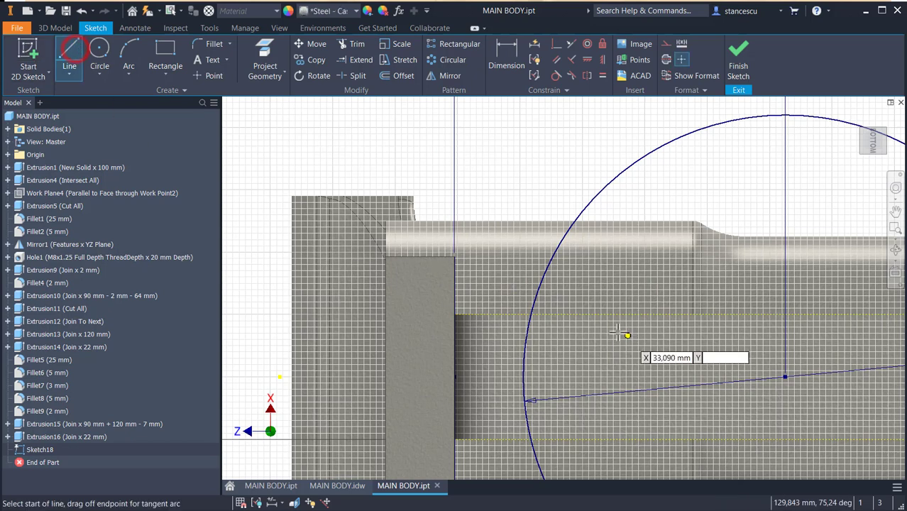
click(454, 257)
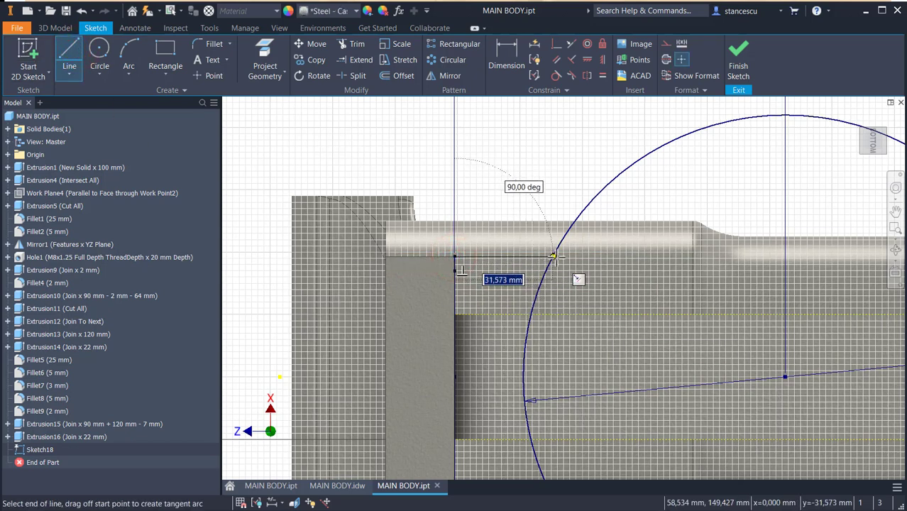
click(553, 257)
key(Escape)
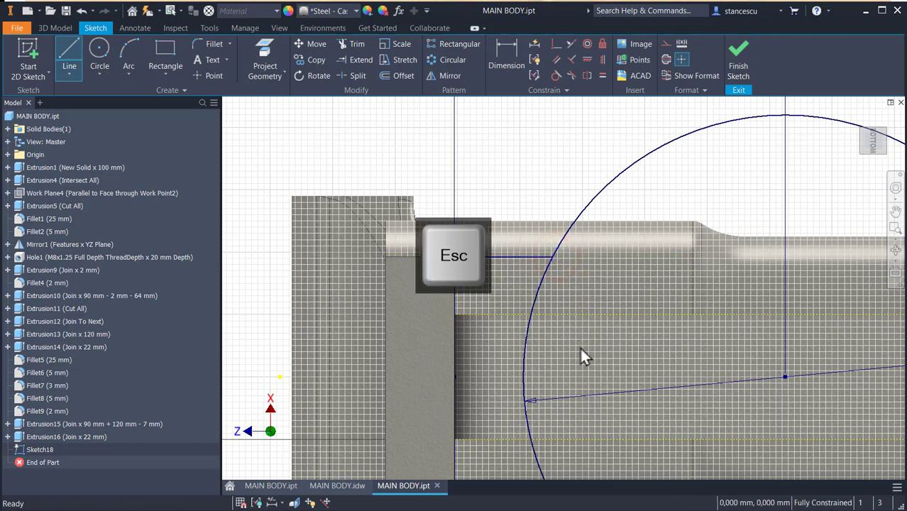
Try to apply a vertical constraint to the slanted line between the block's lower corner and the circle.
middle_drag(576, 435, 557, 147)
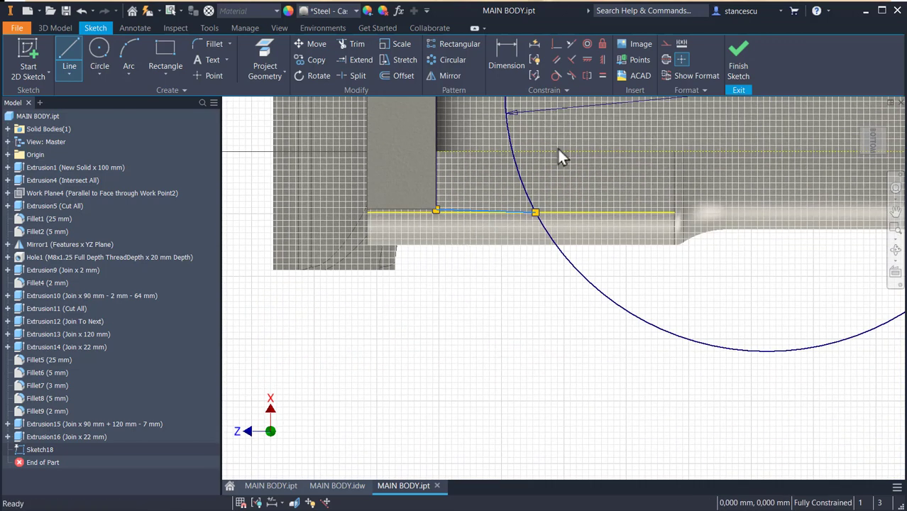
click(484, 208)
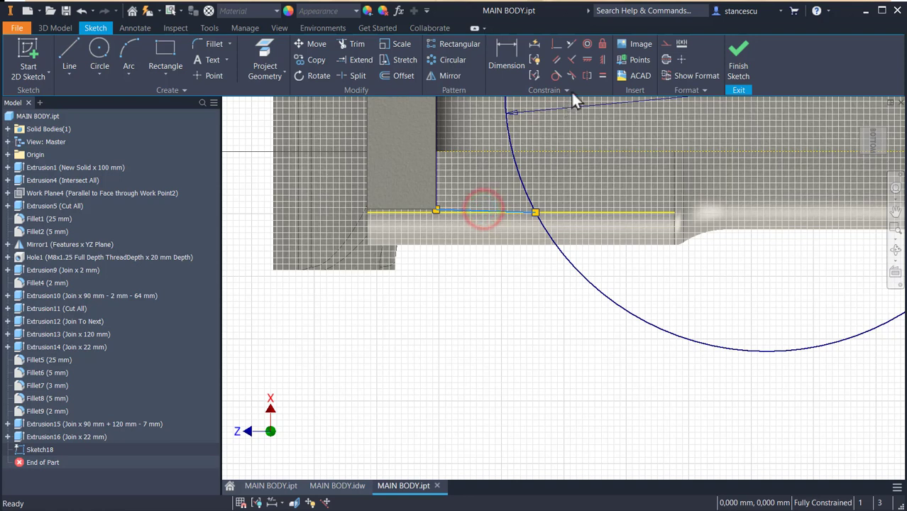
click(601, 60)
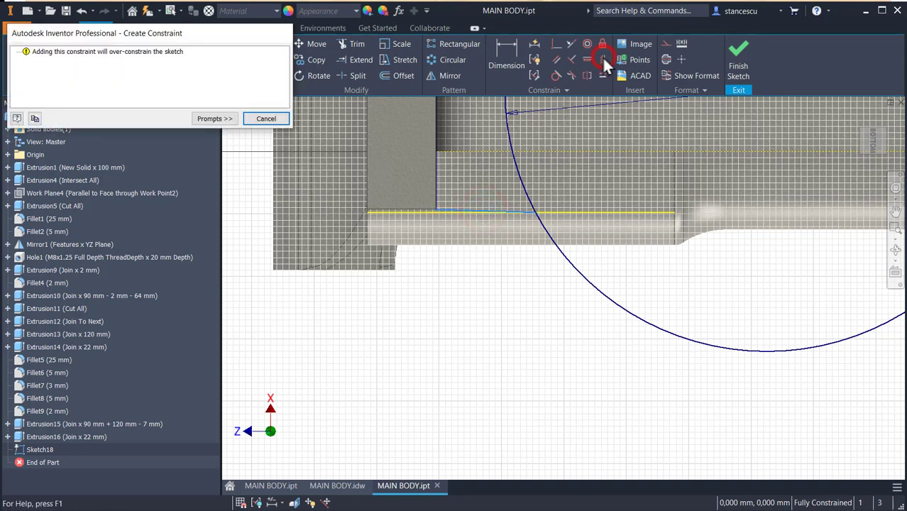
click(264, 119)
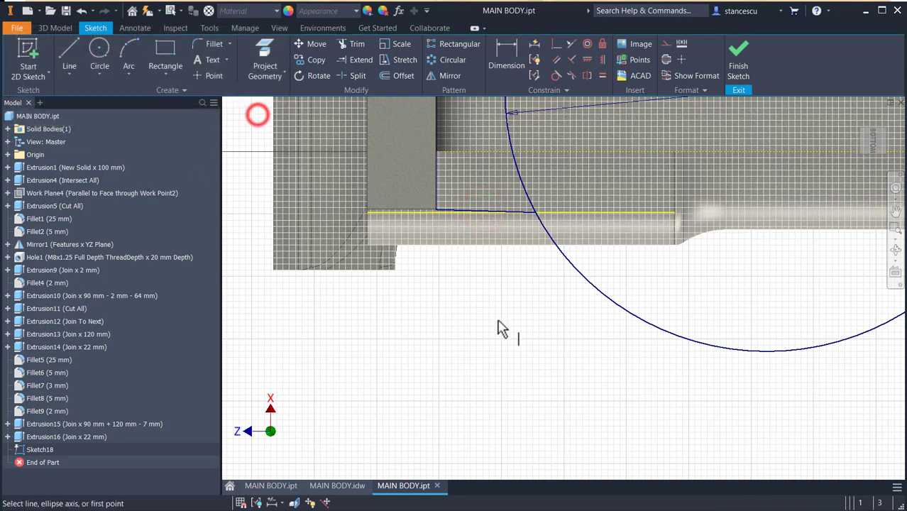
scroll(506, 259, up, 3)
middle_drag(538, 243, 511, 381)
middle_drag(512, 219, 530, 291)
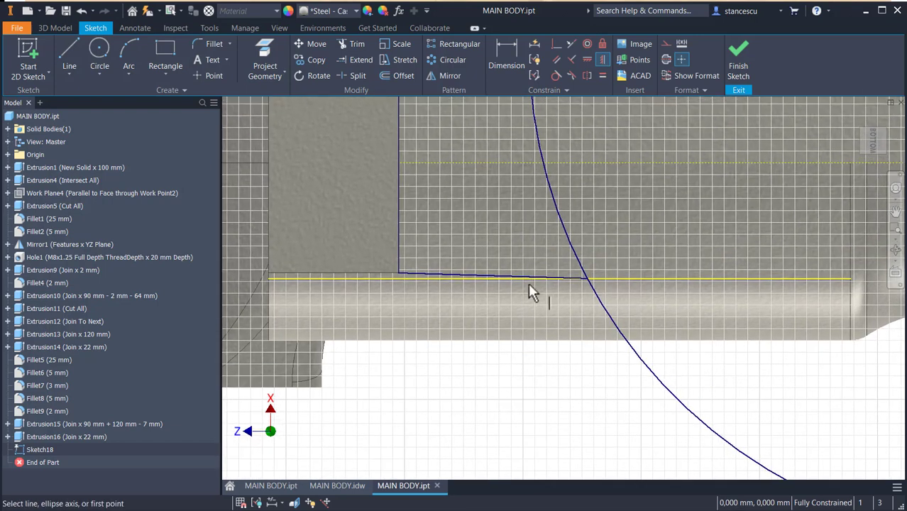
click(489, 279)
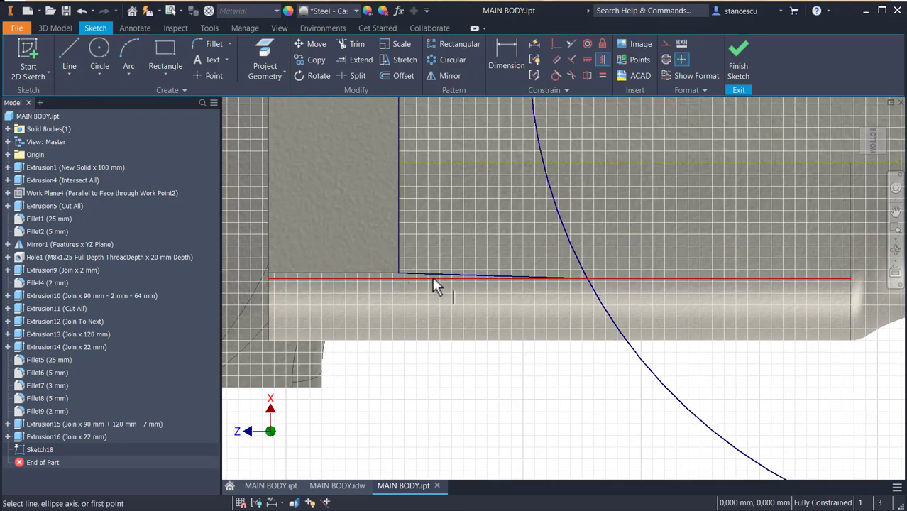
click(436, 273)
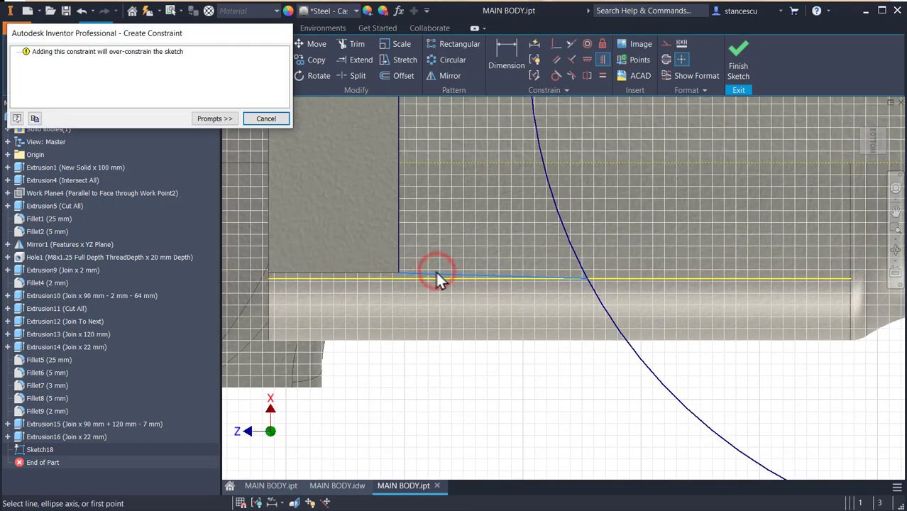
click(246, 118)
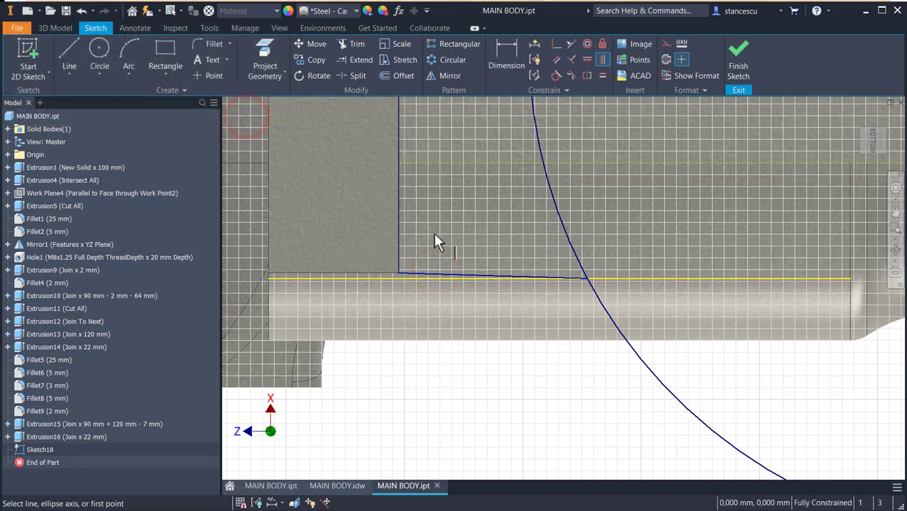
key(Escape)
Delete the slanted lower line and redraw it straight from the block's lower corner to just past the circle.
click(461, 274)
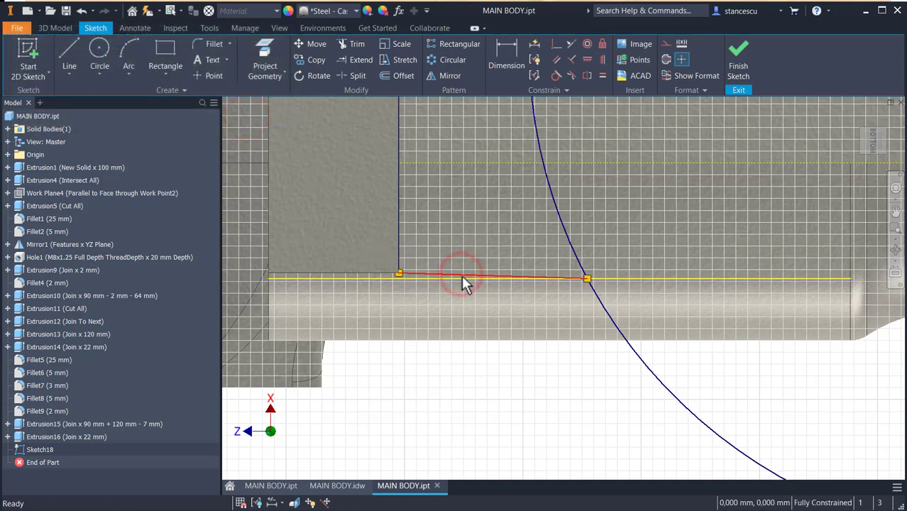
key(Delete)
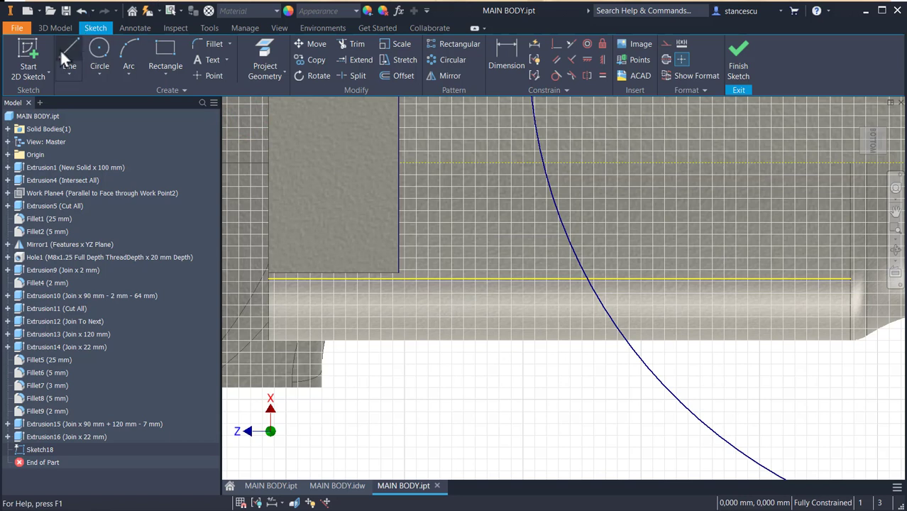
click(65, 56)
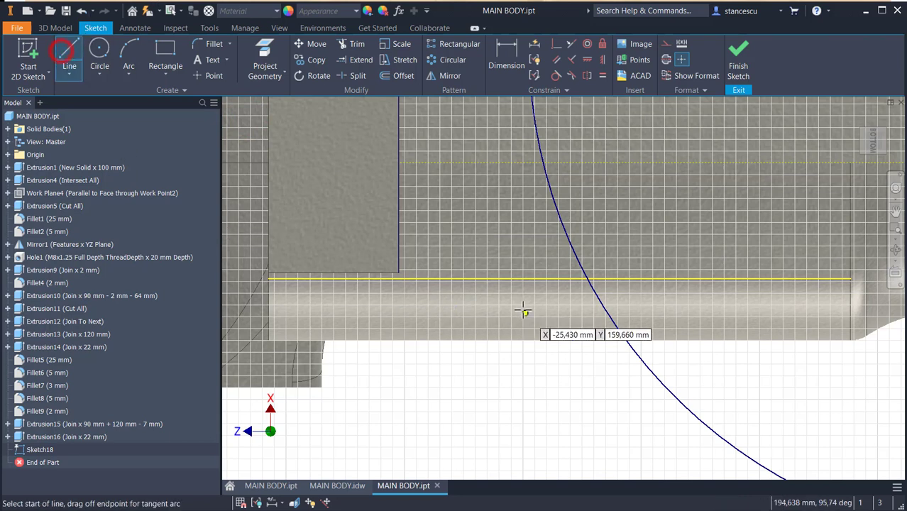
click(399, 272)
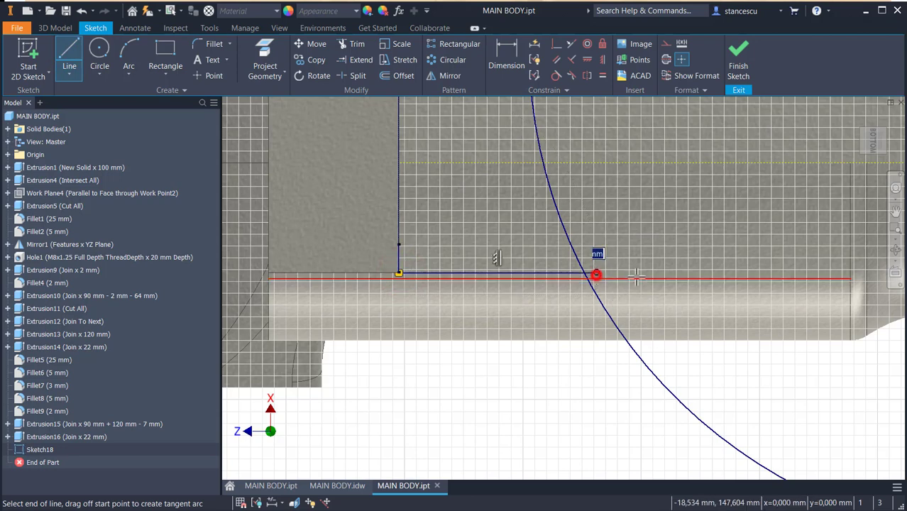
click(597, 272)
key(Escape)
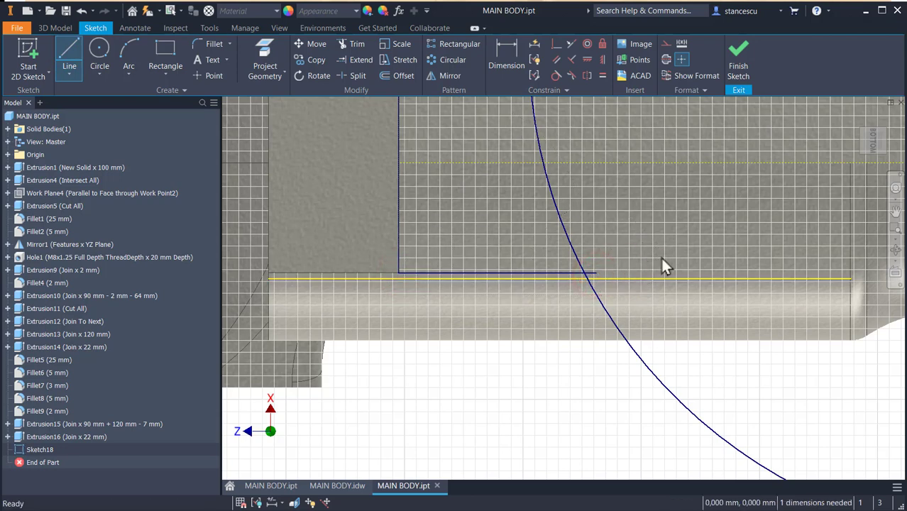
Trim the lower line's end beyond the circle and remove the circle's arc between the two straight lines.
click(354, 44)
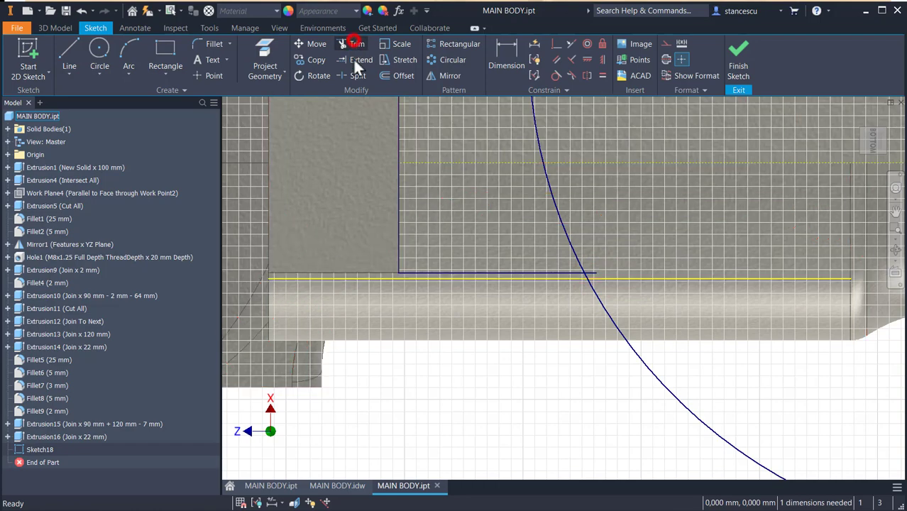
click(593, 273)
scroll(607, 211, down, 3)
middle_drag(612, 218, 543, 357)
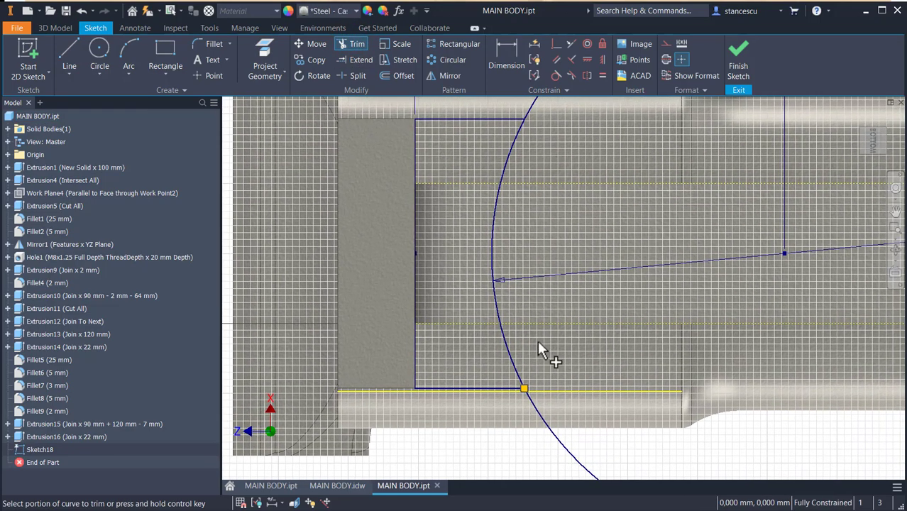
click(502, 328)
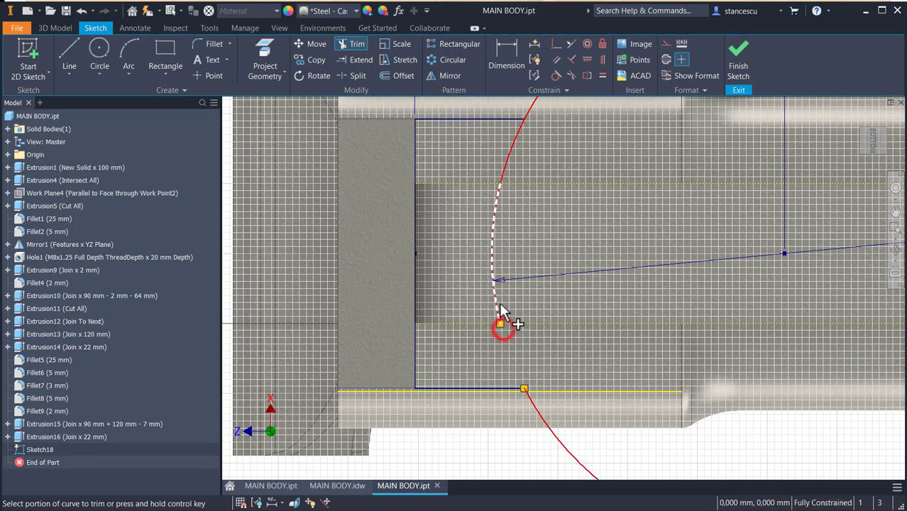
click(502, 172)
scroll(566, 306, down, 5)
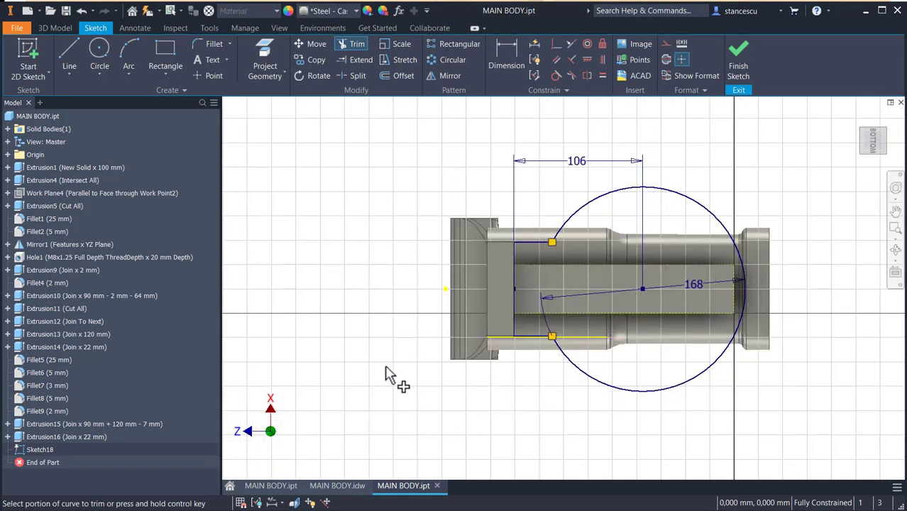
key(Escape)
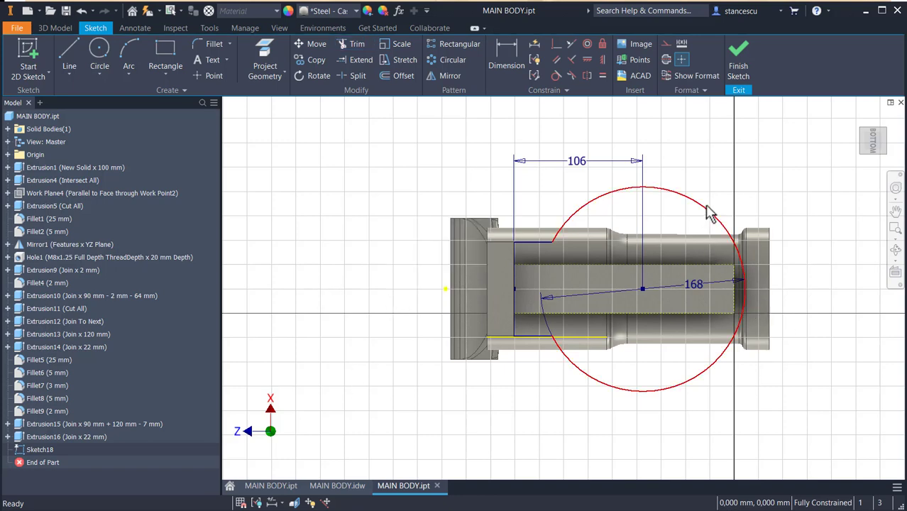
Finish the sketch and extrude the closed disc profile 13 mm, joined to the body.
click(741, 57)
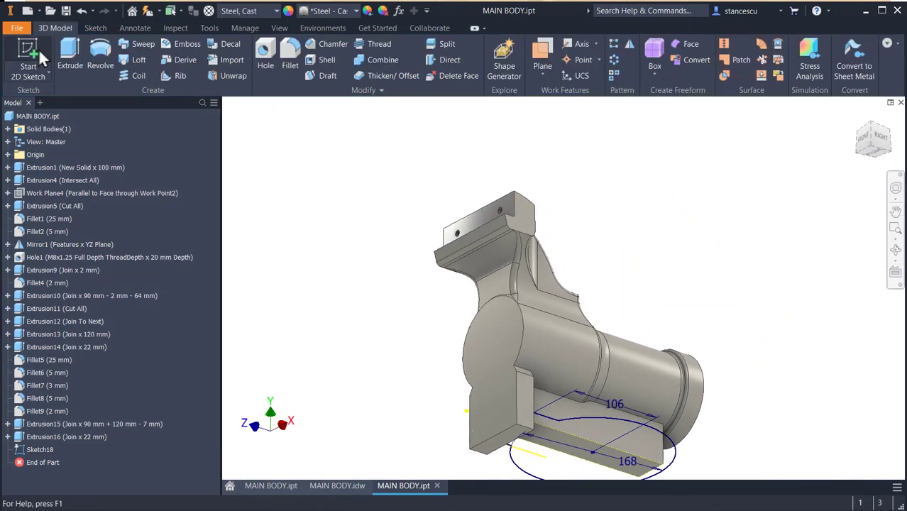
click(70, 57)
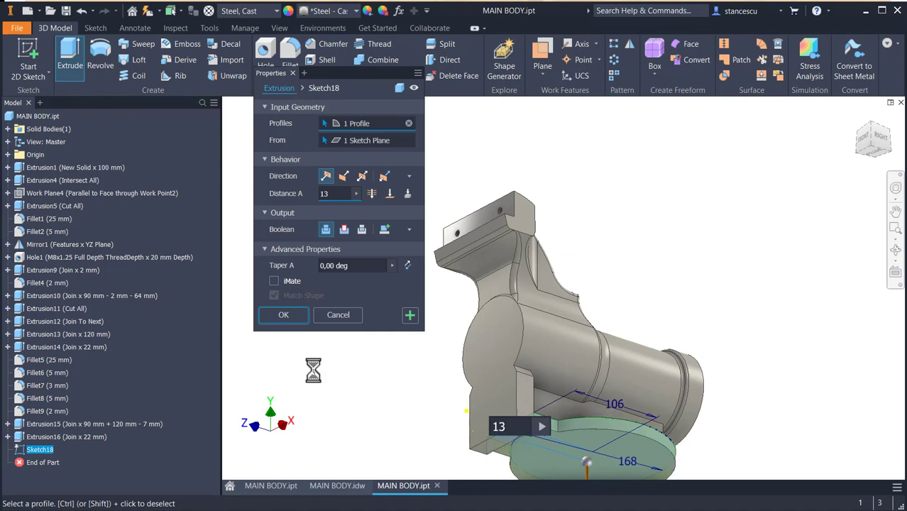
click(297, 320)
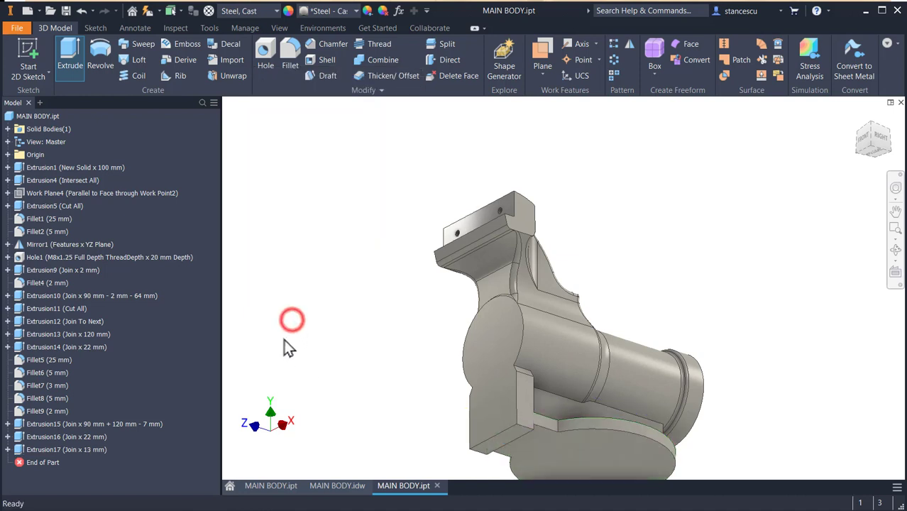
middle_drag(598, 448, 601, 382)
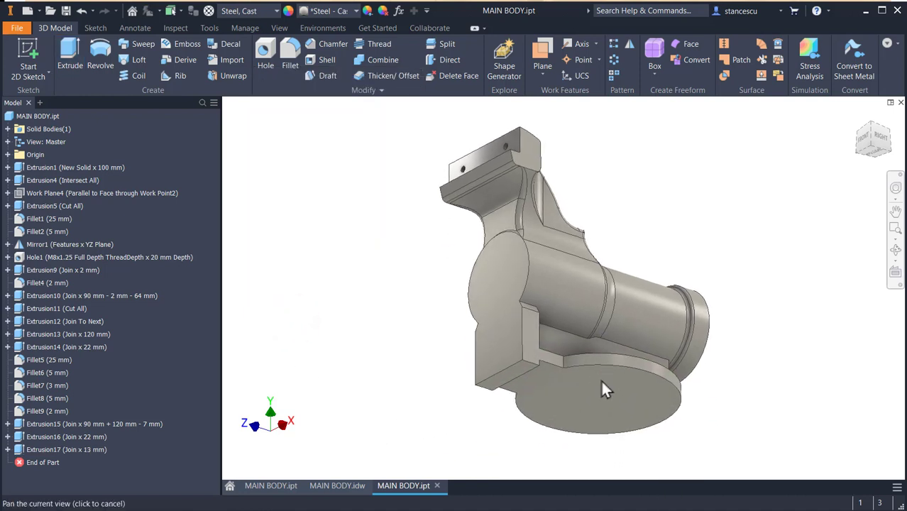
scroll(566, 382, down, 3)
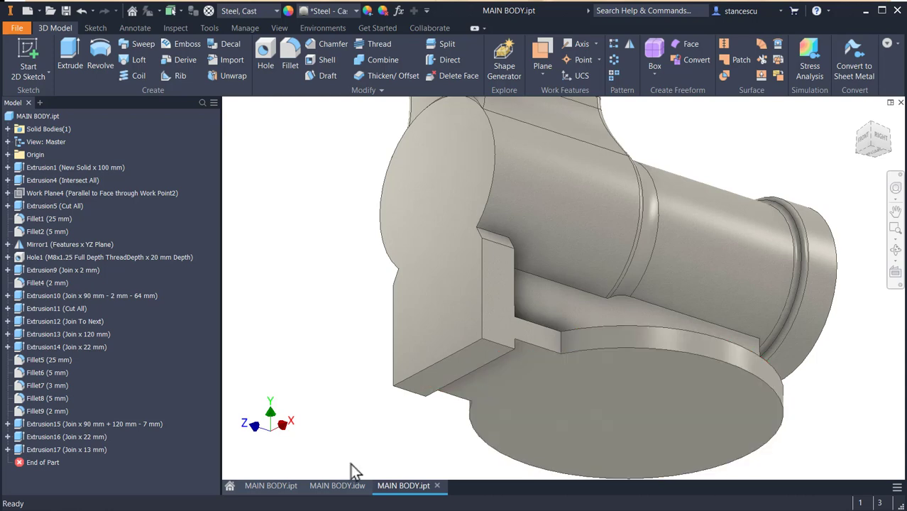
Switch to the MAIN BODY drawing and examine the disc's radius and diameter dimensions in the plan view.
click(337, 485)
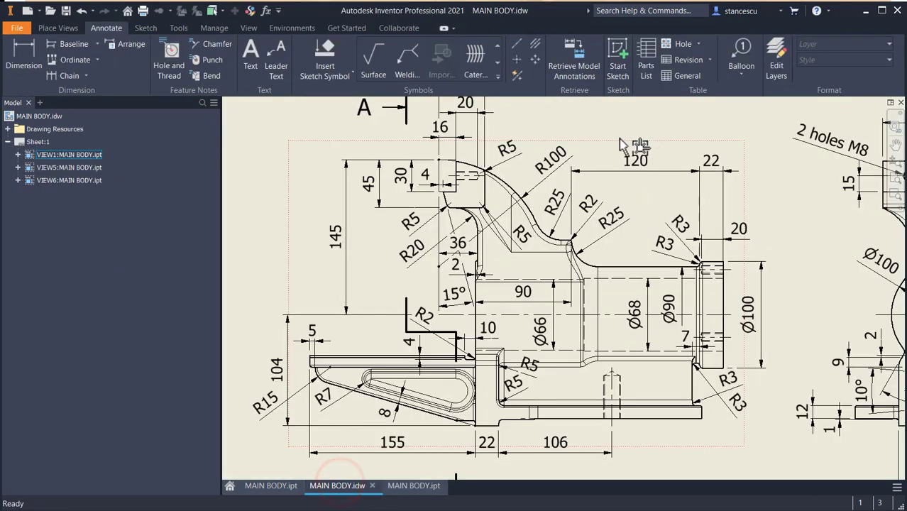
scroll(634, 142, down, 3)
scroll(548, 216, down, 3)
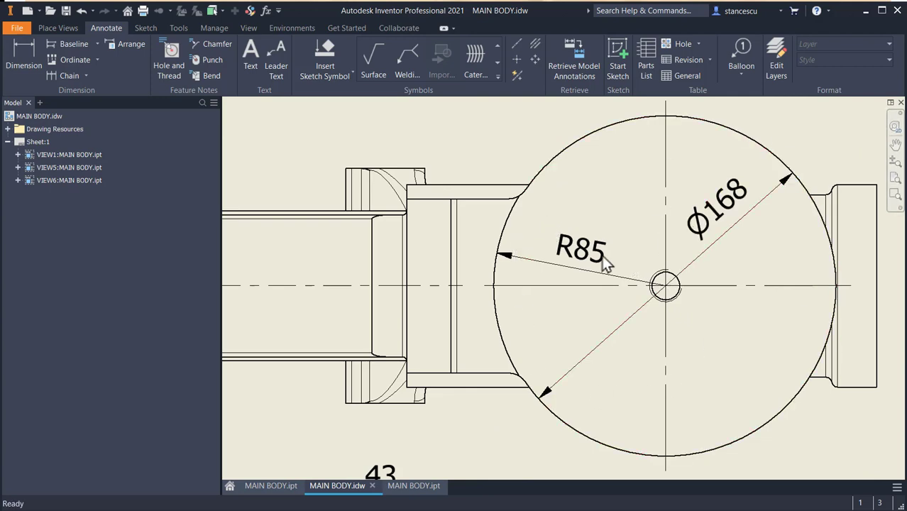
scroll(723, 287, up, 3)
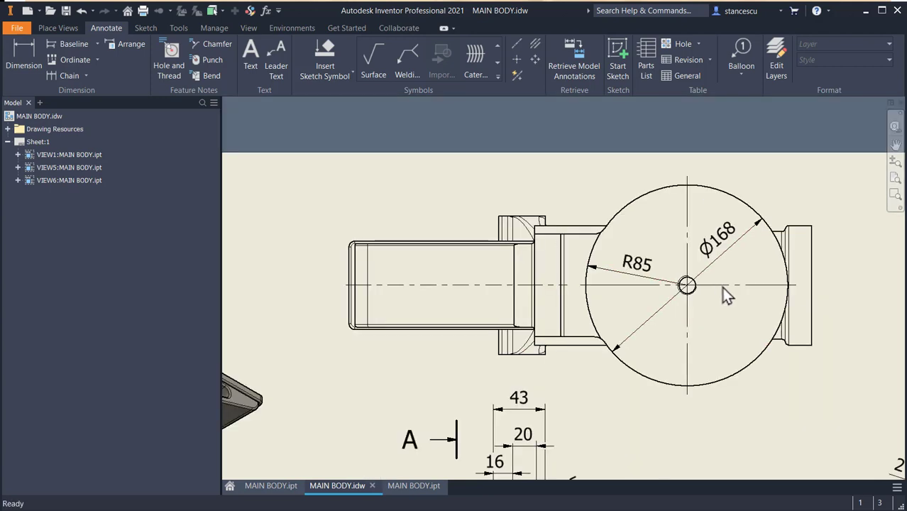
middle_drag(724, 288, 366, 264)
middle_drag(431, 291, 732, 326)
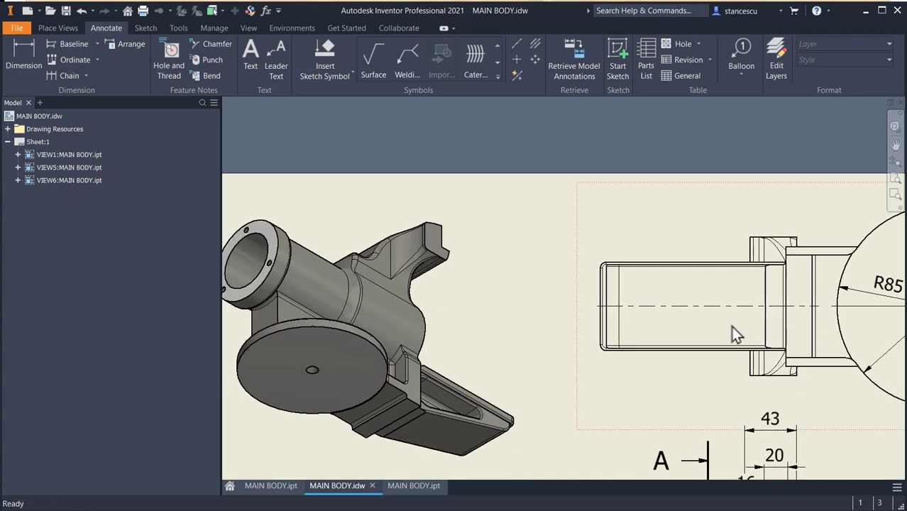
Examine where the disc's edge meets the block in the drawing's shaded view, and return to the part model.
scroll(315, 363, down, 3)
middle_drag(376, 364, 469, 203)
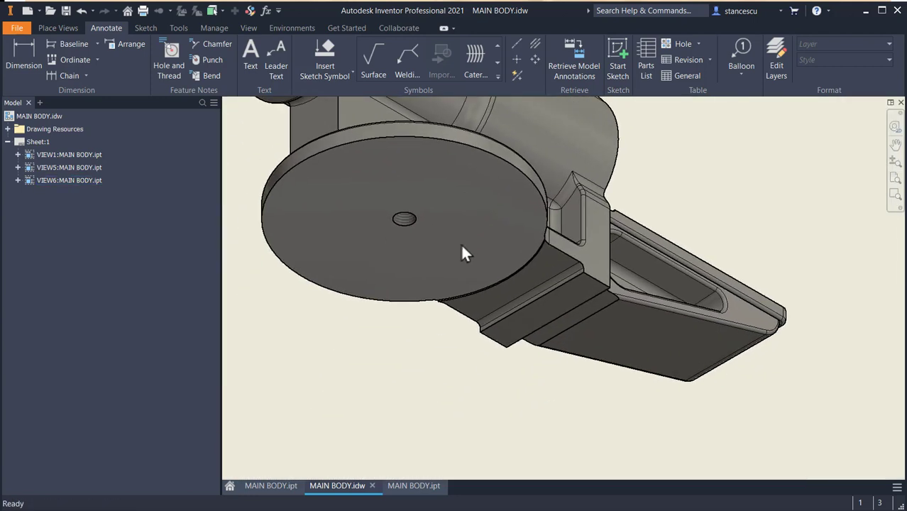
scroll(462, 261, down, 3)
scroll(430, 325, down, 2)
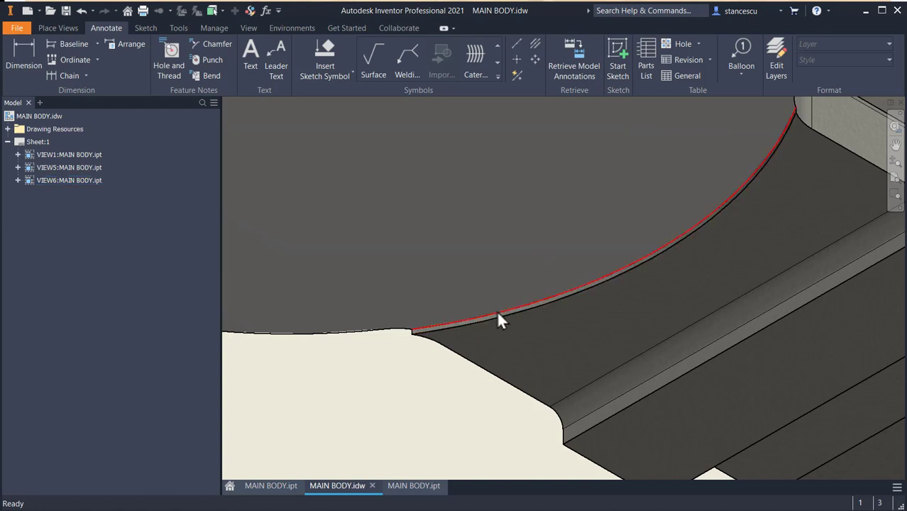
scroll(496, 313, up, 3)
scroll(532, 269, up, 3)
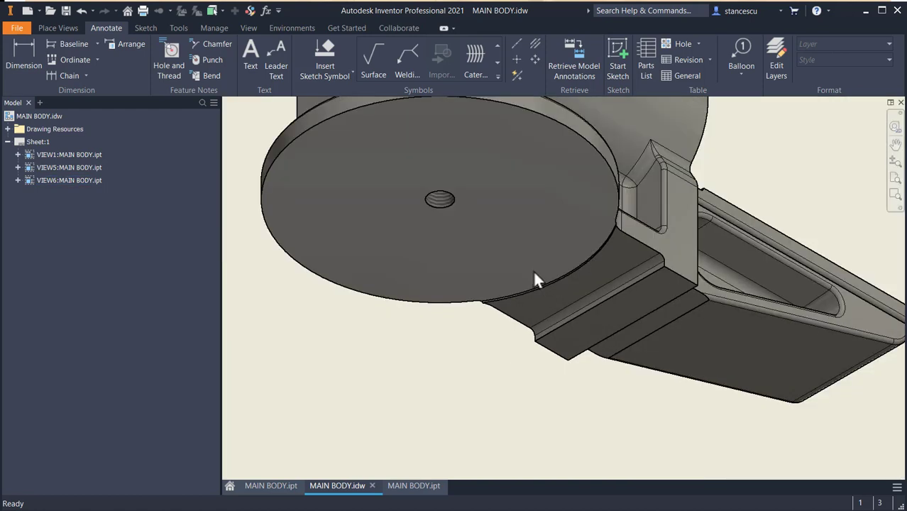
middle_drag(660, 275, 644, 303)
scroll(587, 338, up, 8)
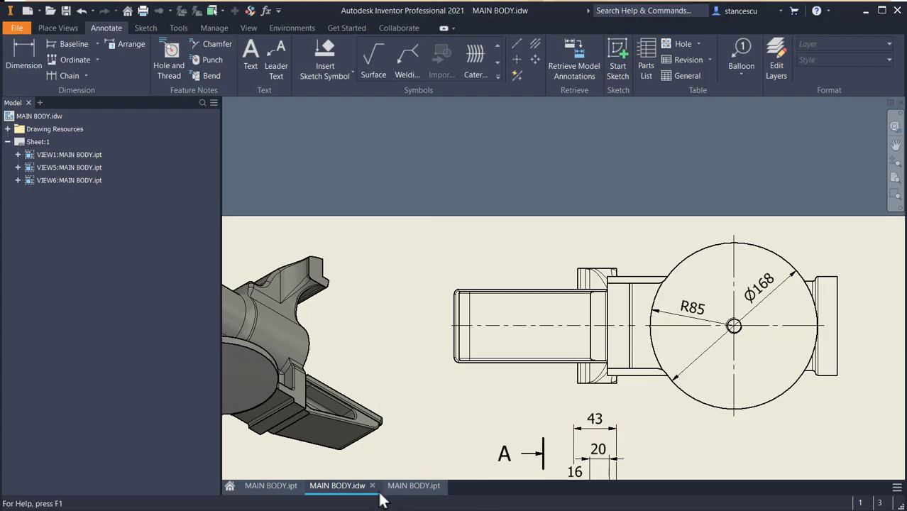
click(419, 486)
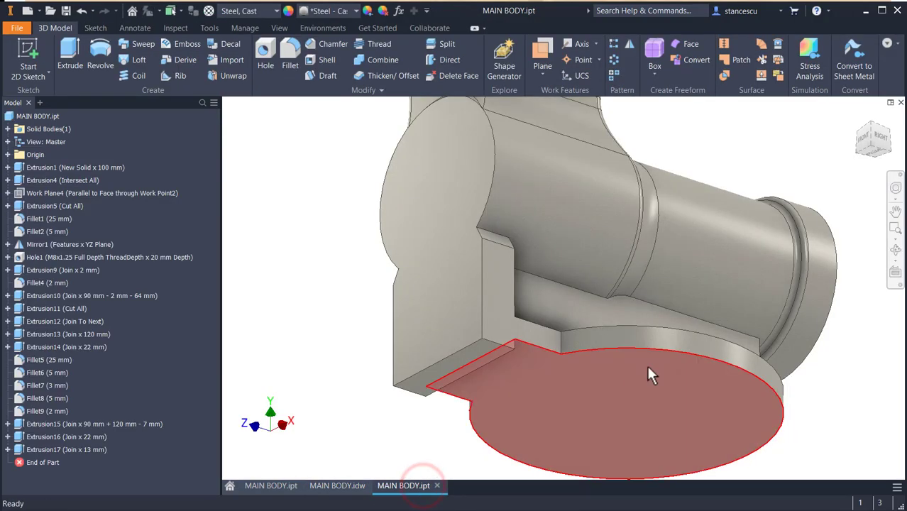
Start a sketch on the disc's bottom face and convert all its projected edges to construction geometry.
click(634, 395)
click(712, 386)
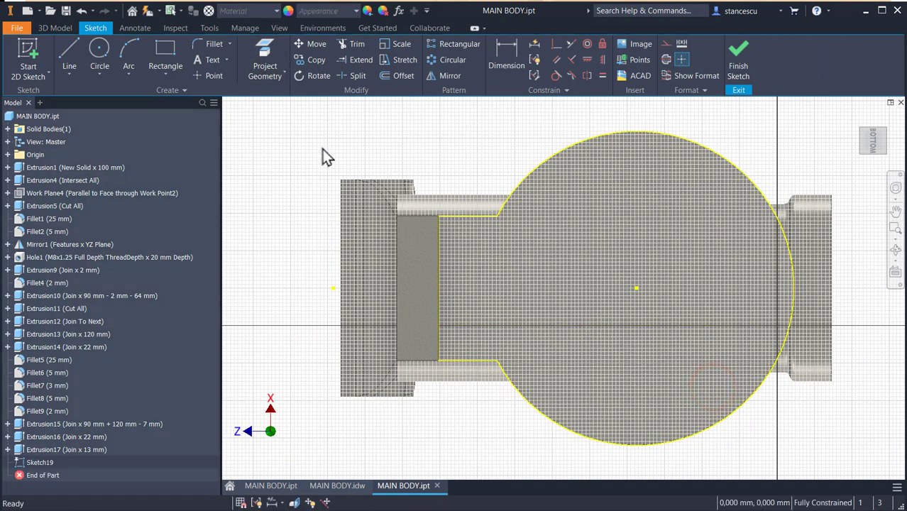
mouse_move(291, 103)
mouse_down()
mouse_move(668, 368)
mouse_move(902, 477)
mouse_move(842, 466)
mouse_move(849, 459)
mouse_up()
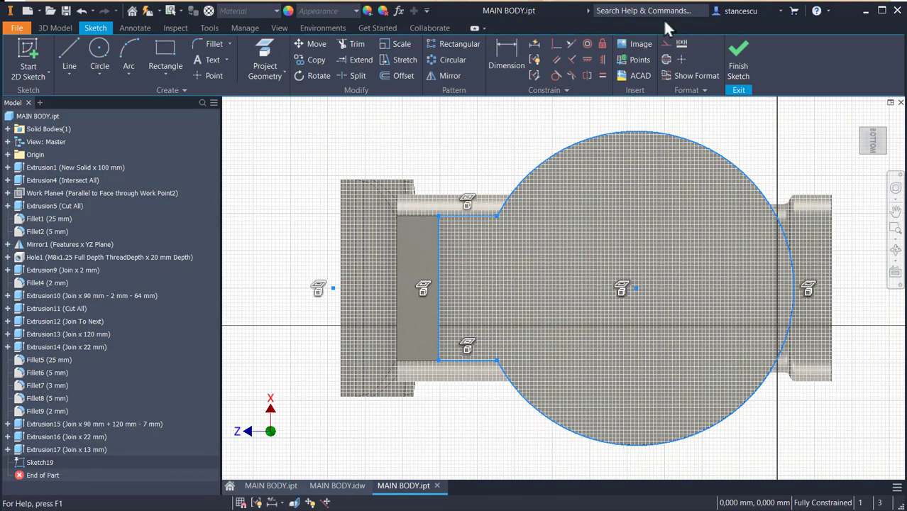
click(665, 44)
click(466, 125)
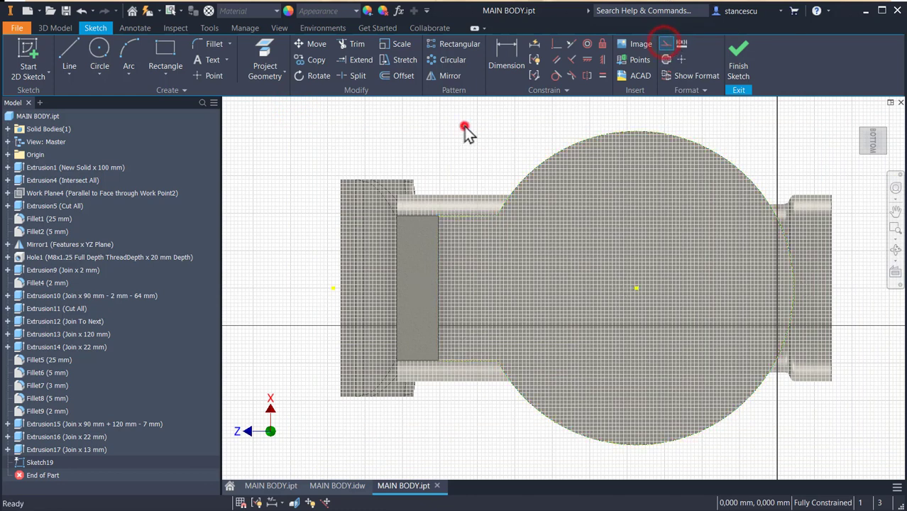
Draw a circle centred on the disc's centre point, defined by a radius of 85 mm.
click(104, 48)
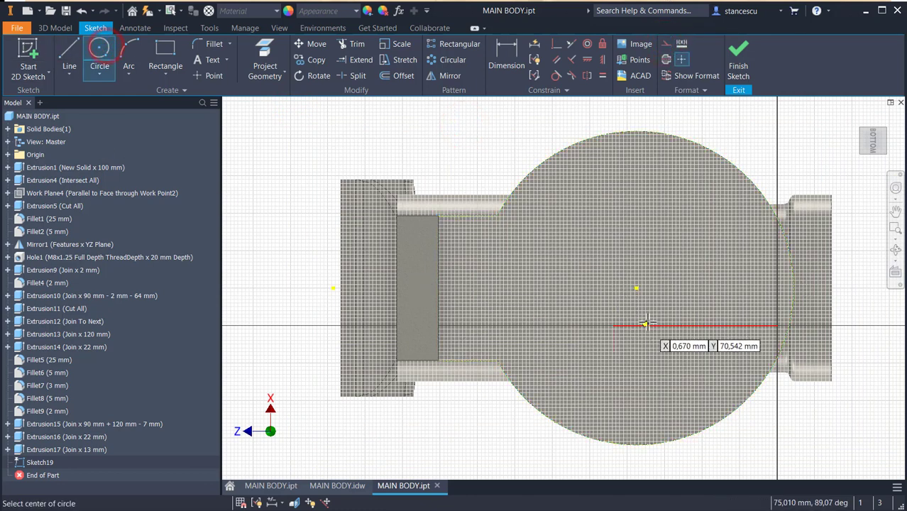
click(637, 287)
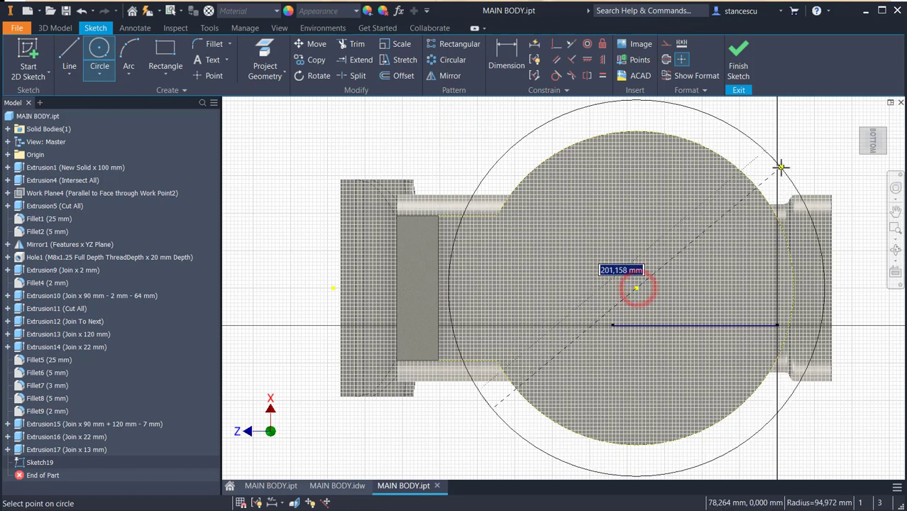
right_click(790, 164)
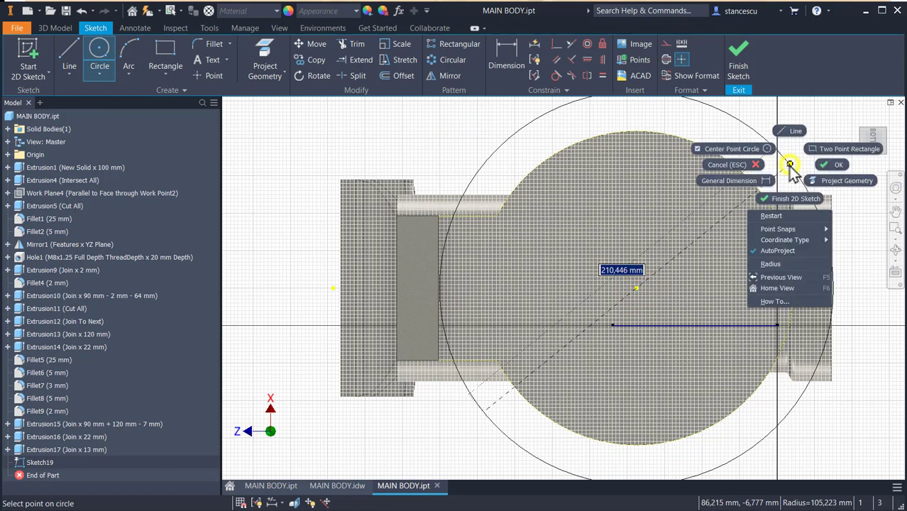
click(768, 263)
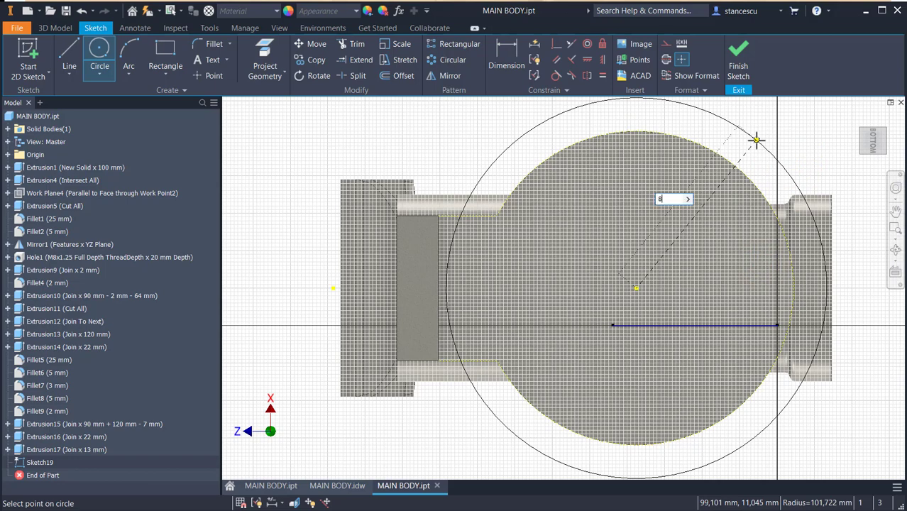
key(Return)
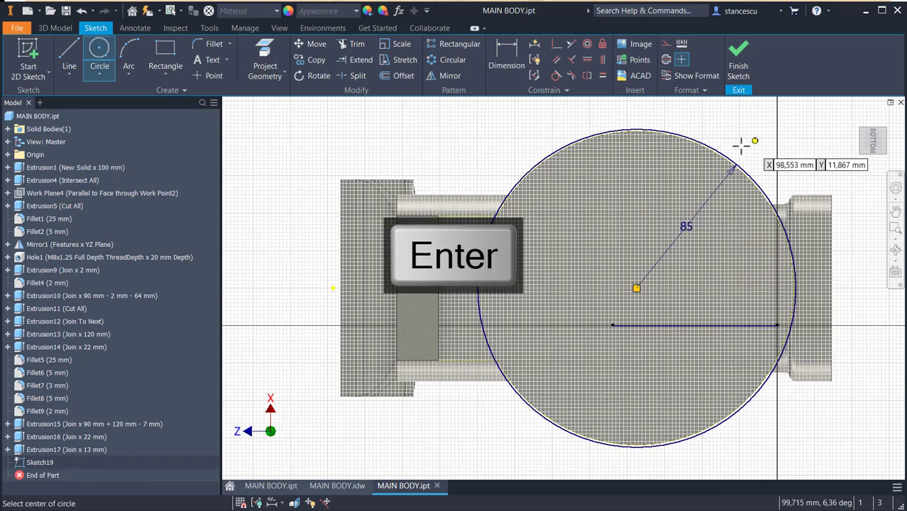
Finish the sketch and extrude the circle as a 1 mm cut in the flipped direction, into the disc's underside.
scroll(482, 239, up, 3)
scroll(482, 238, up, 4)
middle_drag(531, 171, 524, 309)
scroll(524, 310, down, 2)
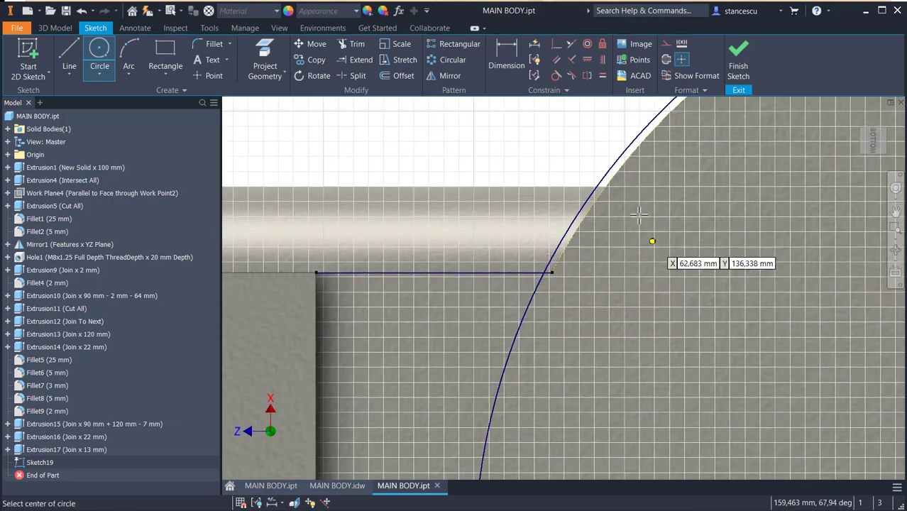
click(739, 63)
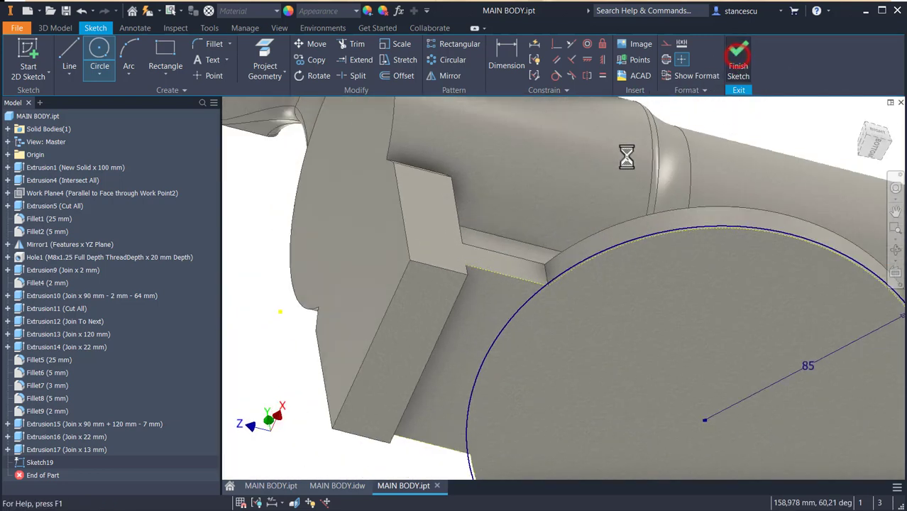
click(71, 56)
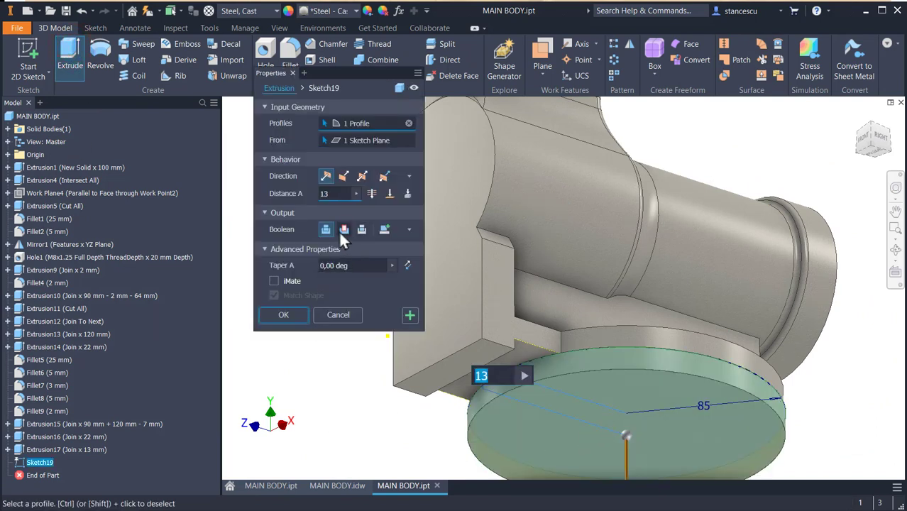
click(342, 229)
click(343, 176)
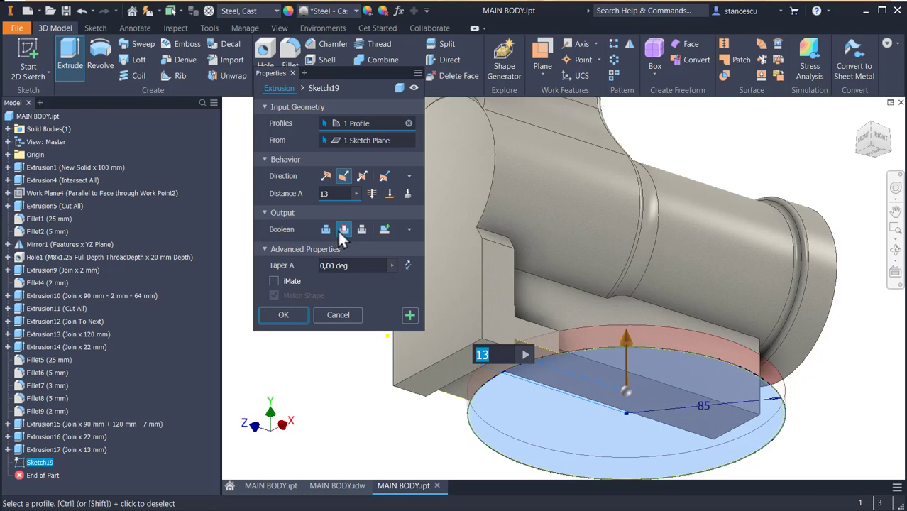
click(331, 193)
text(1)
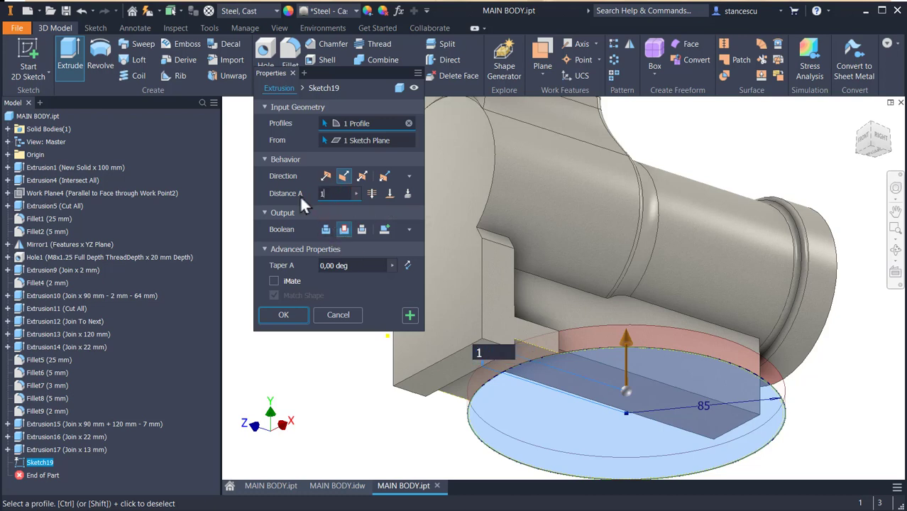
click(282, 316)
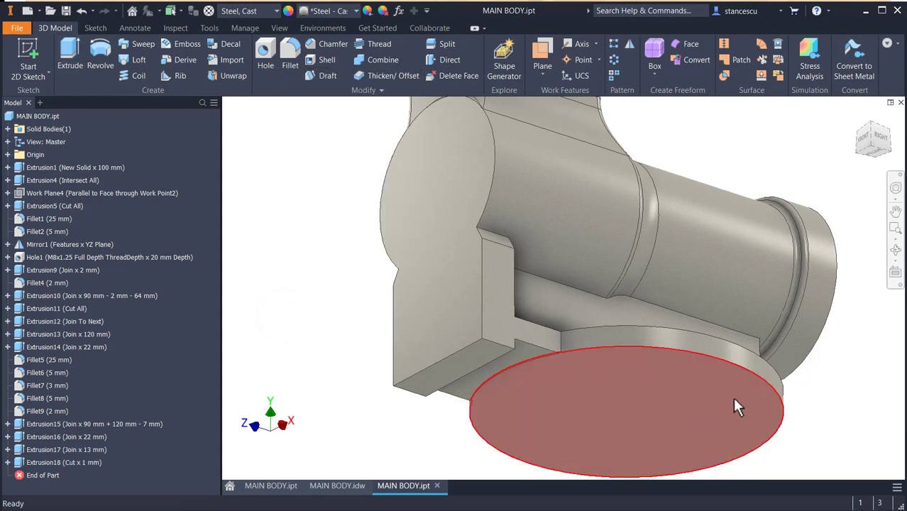
Inspect the cut edge under the disc, then examine the lower fillet radii in the front view of the MAIN BODY drawing.
scroll(604, 365, down, 10)
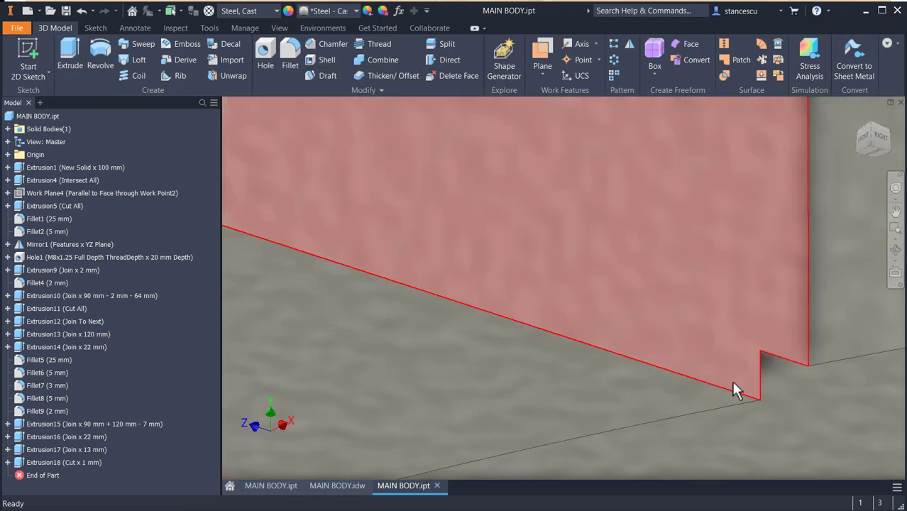
scroll(786, 377, up, 8)
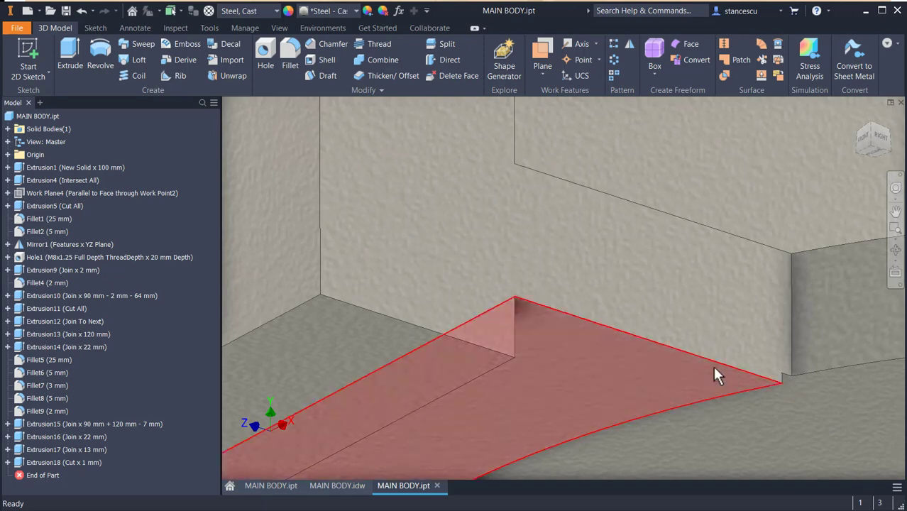
key(F6)
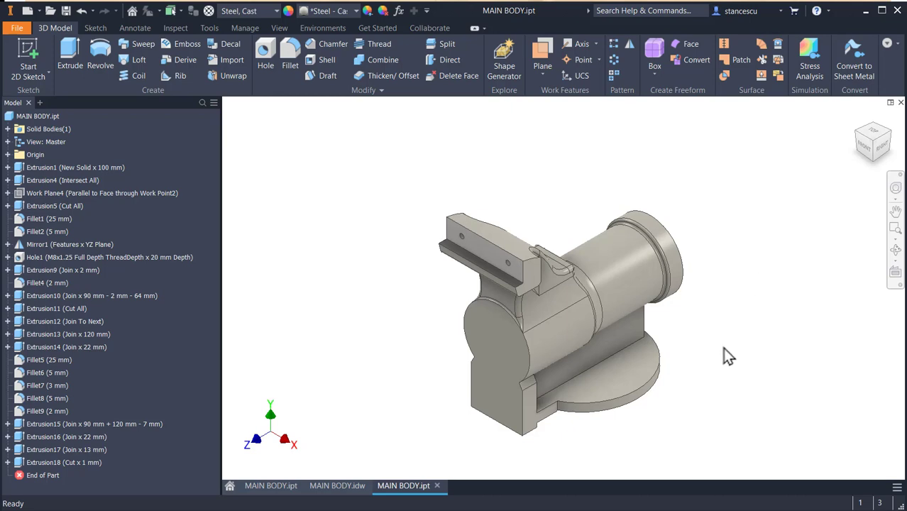
click(337, 485)
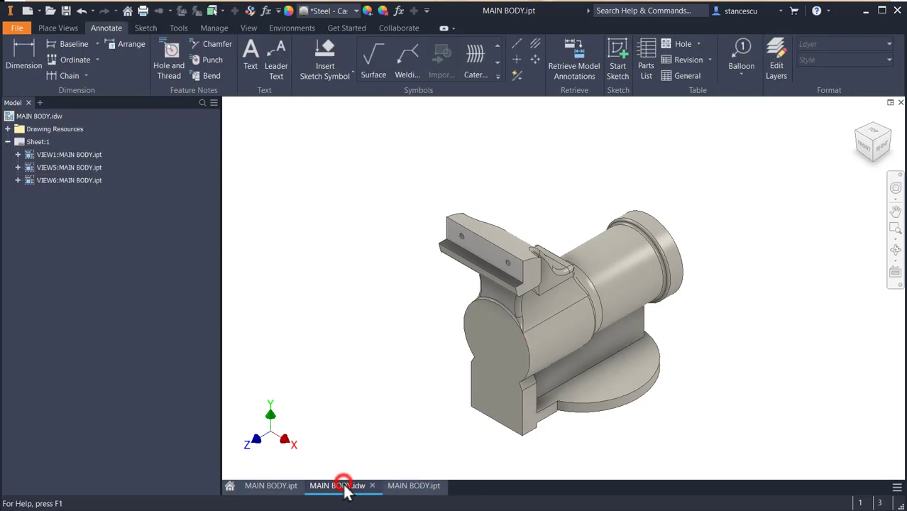
mouse_move(510, 399)
middle_down()
mouse_move(516, 352)
mouse_move(476, 233)
middle_up()
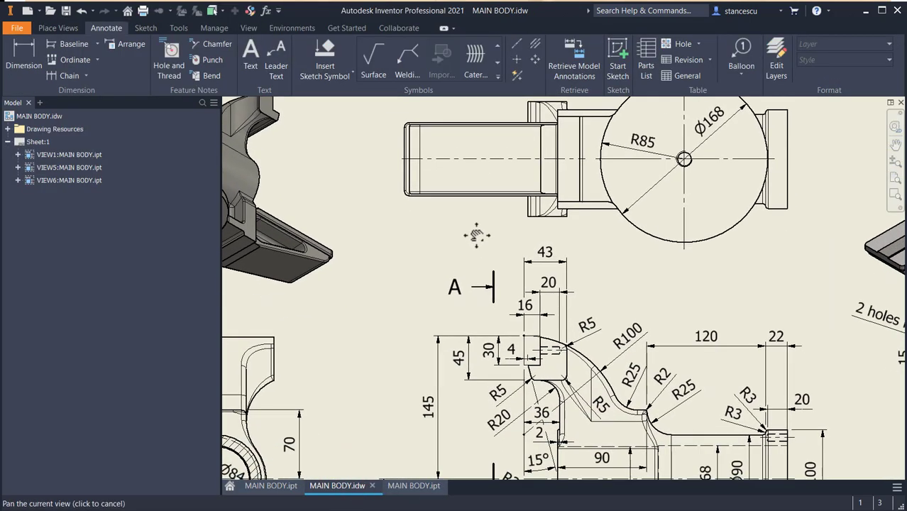
scroll(476, 237, down, 3)
middle_drag(629, 449, 590, 363)
scroll(596, 361, up, 3)
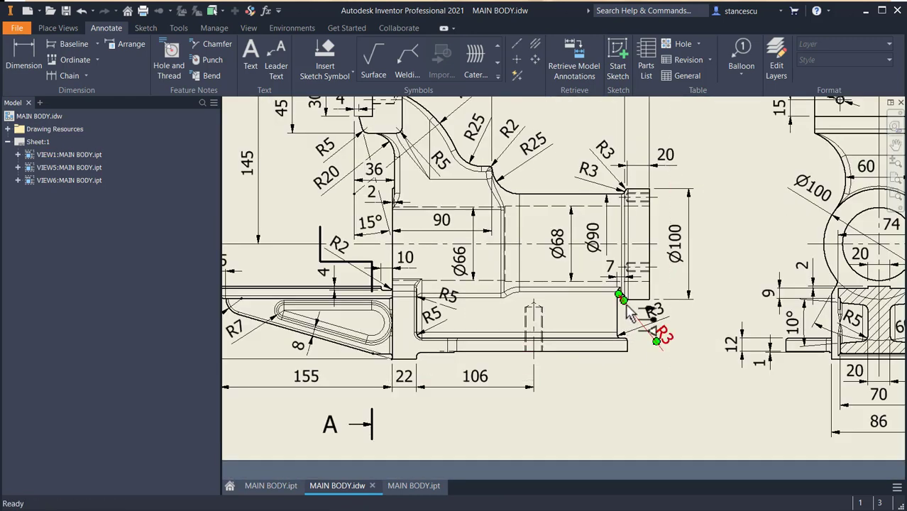
scroll(620, 305, up, 3)
middle_drag(573, 358, 653, 383)
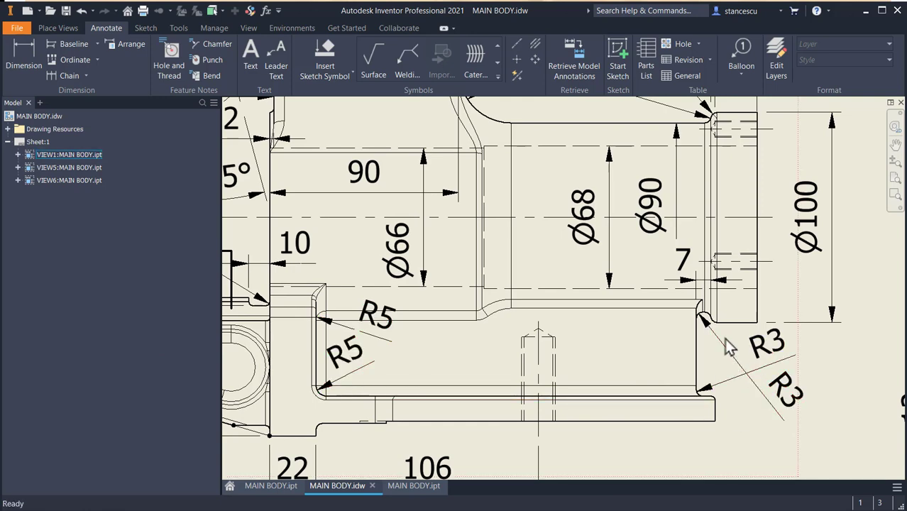
scroll(735, 385, down, 2)
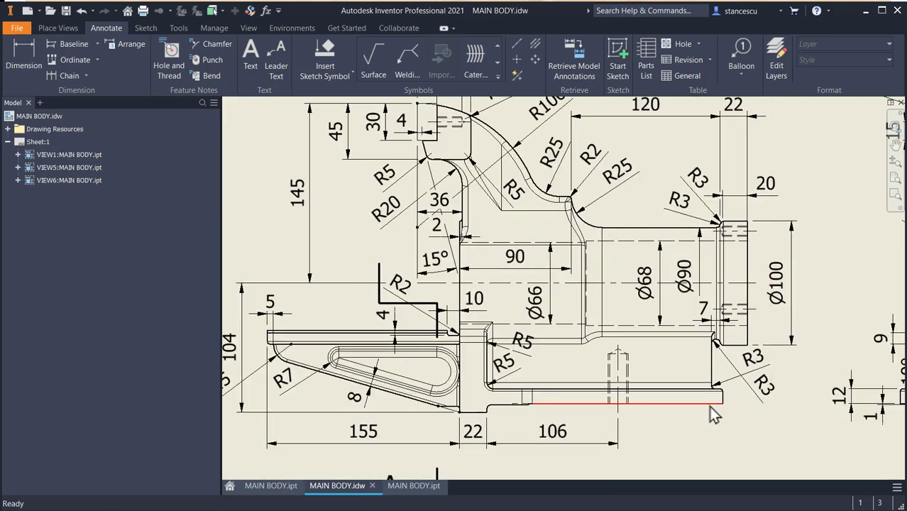
Examine the fillet radii around the lower web in section A-A and the side view, and return to the part model.
middle_drag(792, 338, 424, 345)
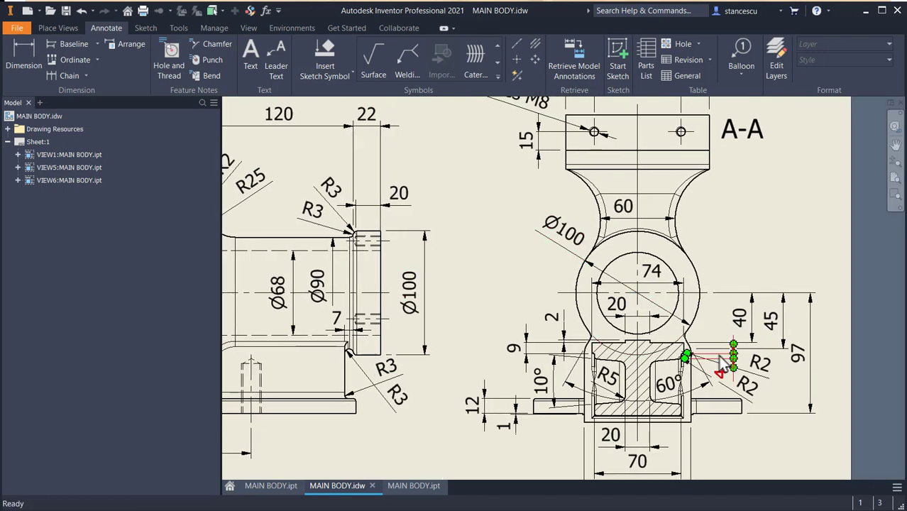
scroll(682, 359, up, 3)
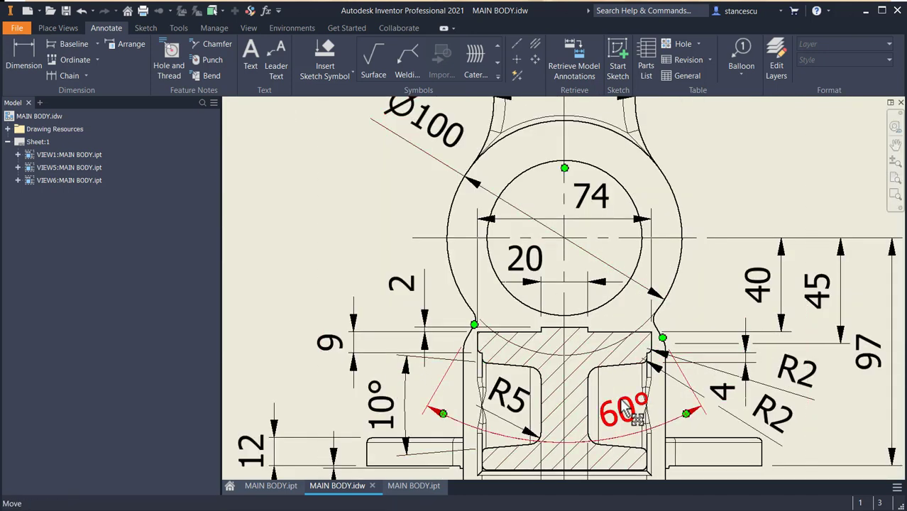
scroll(596, 355, down, 3)
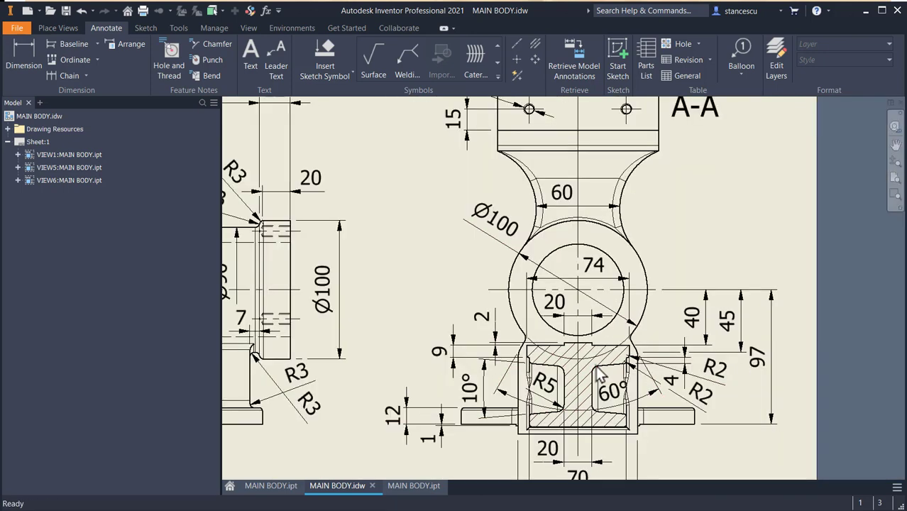
middle_drag(418, 365, 832, 368)
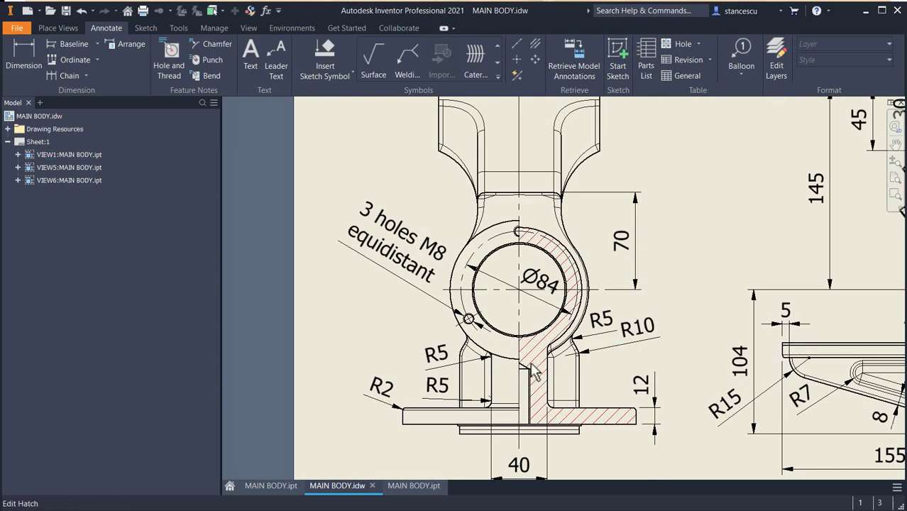
scroll(534, 376, up, 2)
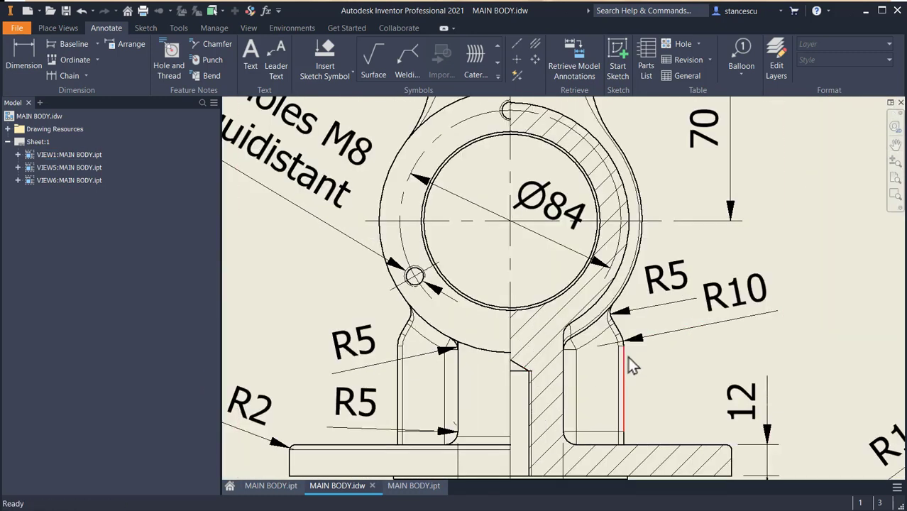
click(623, 321)
scroll(681, 375, down, 2)
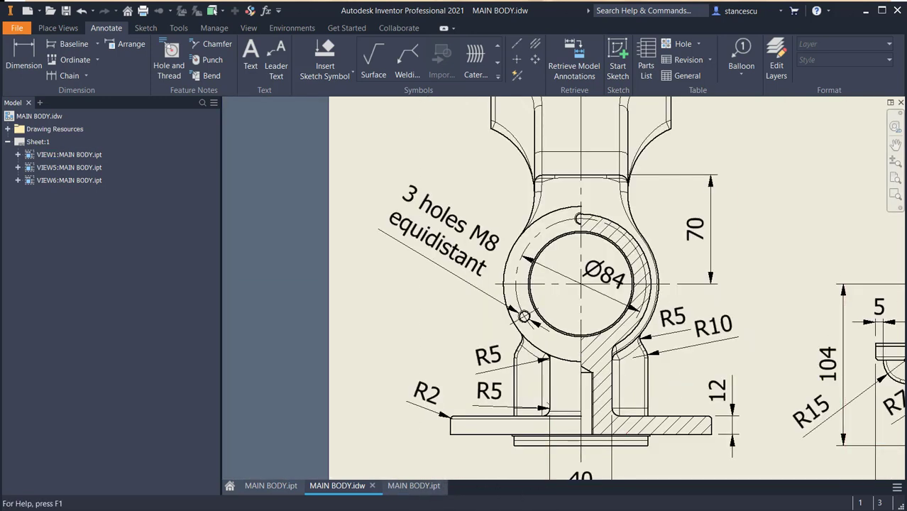
key(F6)
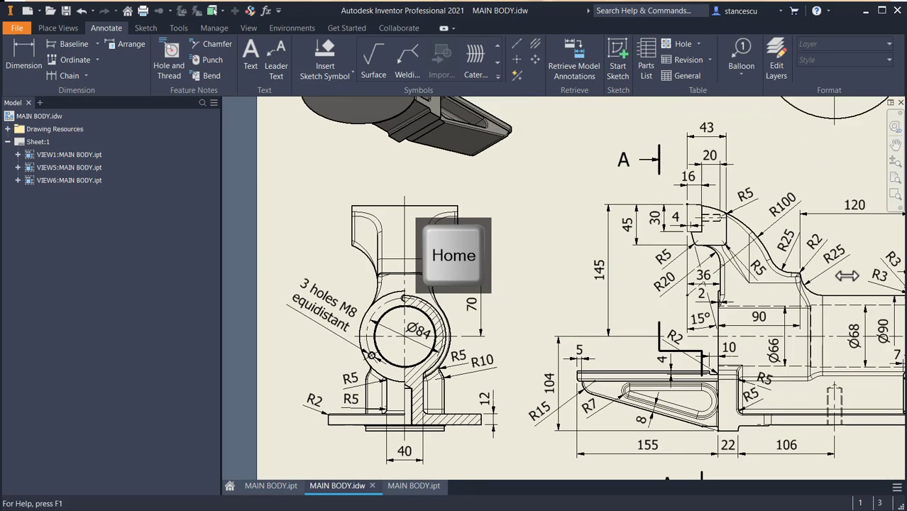
click(426, 488)
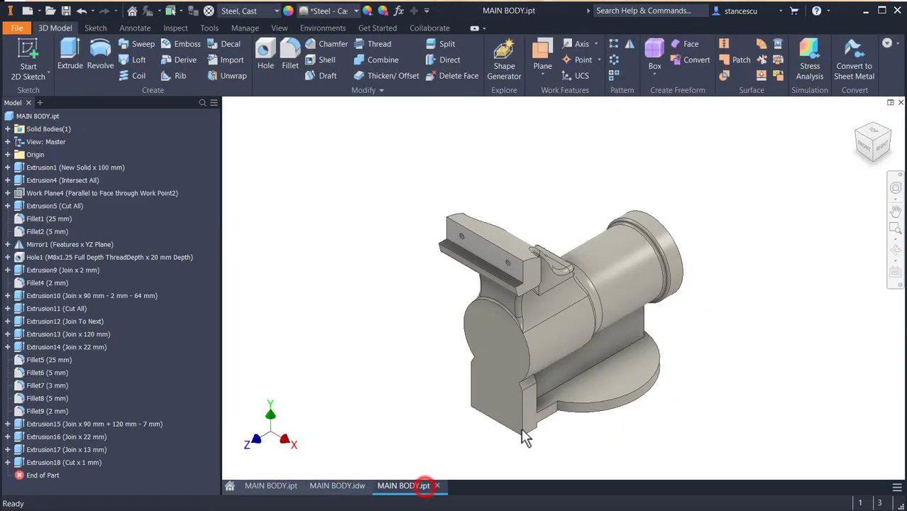
Set up a 5 mm fillet on one side of the web, selecting its edges against the disc, block and cylinder.
click(589, 370)
click(600, 364)
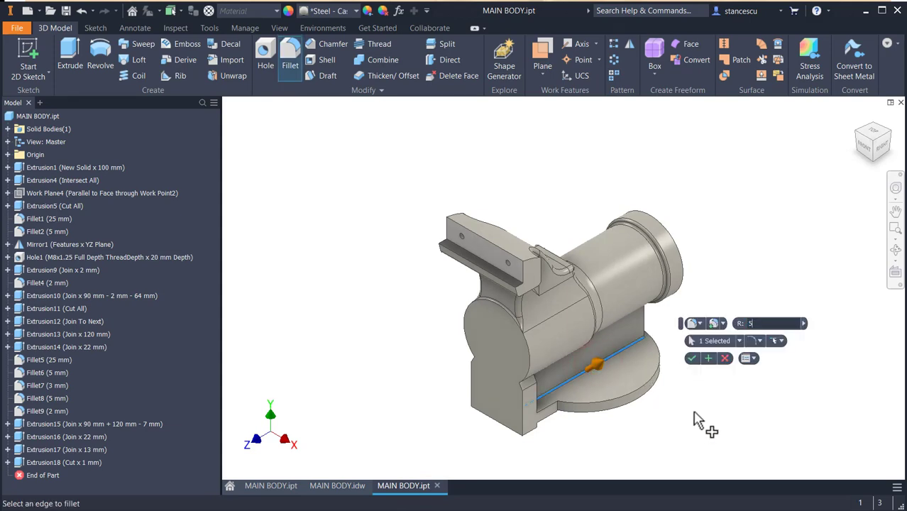
shift+middle_drag(680, 417, 600, 406)
click(505, 379)
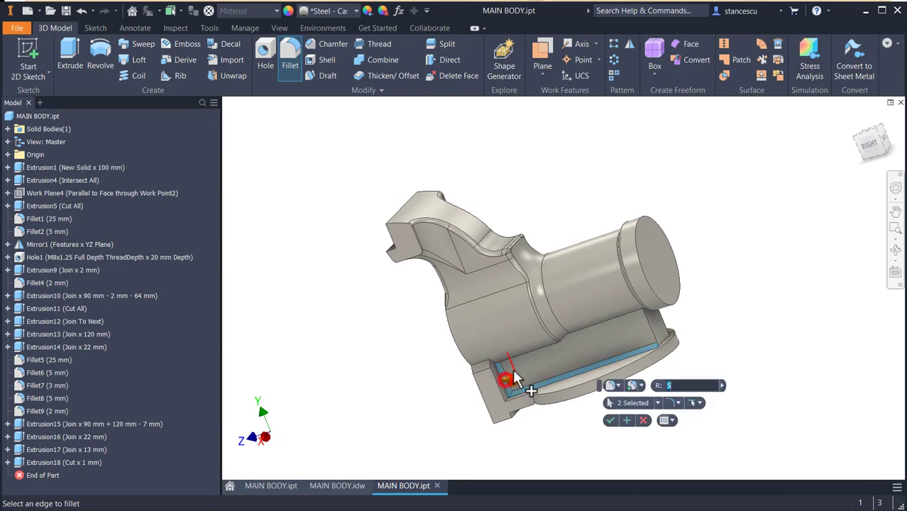
click(522, 362)
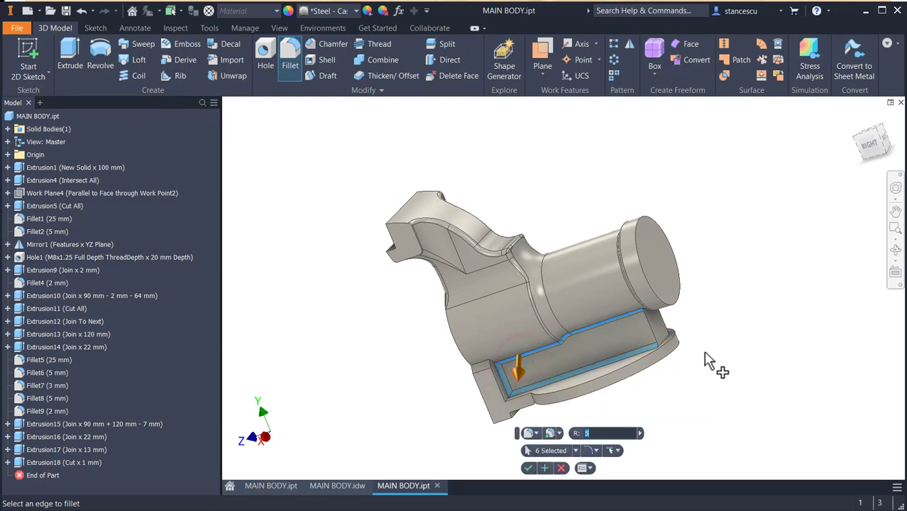
Add the matching edges on the opposite side of the web to the 5 mm fillet.
shift+middle_drag(741, 352, 617, 306)
click(621, 298)
click(624, 316)
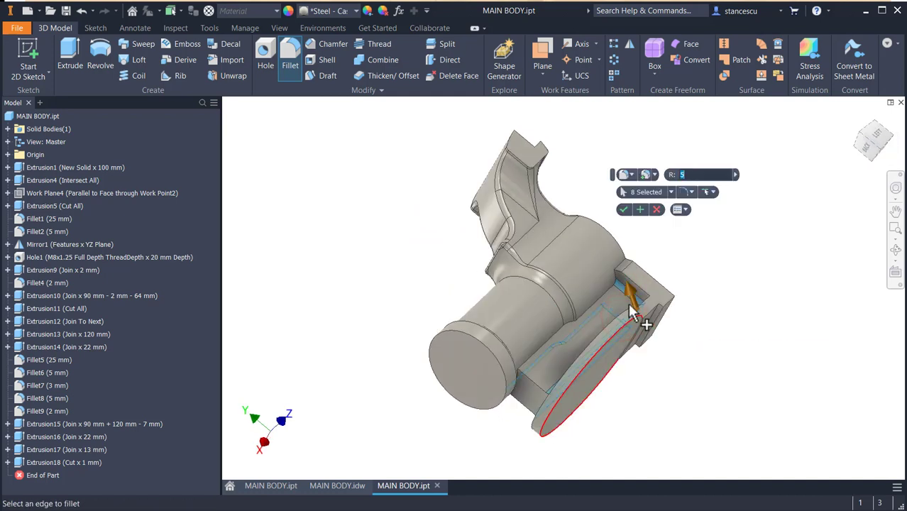
click(588, 310)
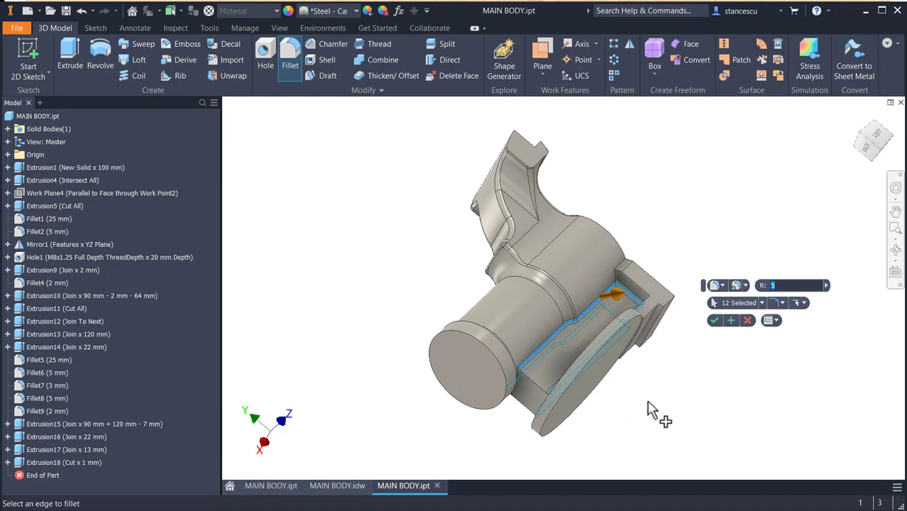
Add the edges where both sides of the block meet the large cylinder, and apply the 5 mm fillet.
shift+middle_drag(647, 410, 753, 374)
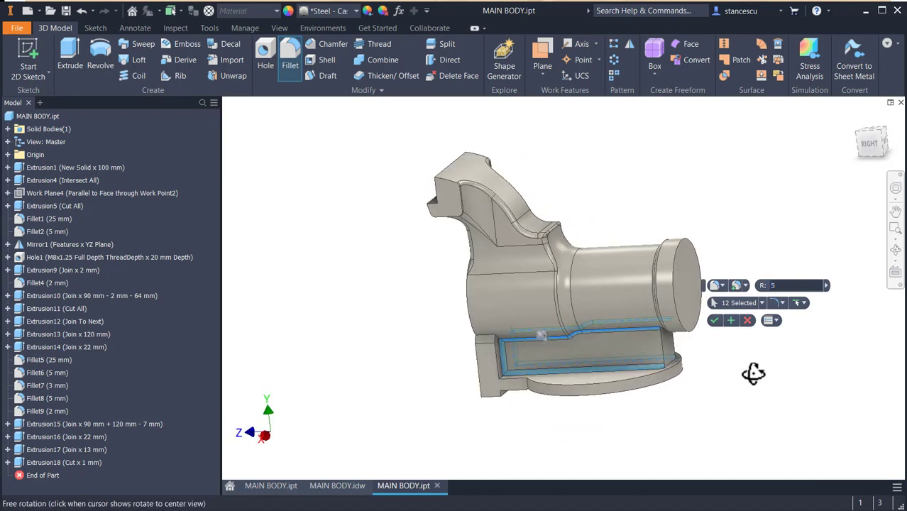
click(487, 340)
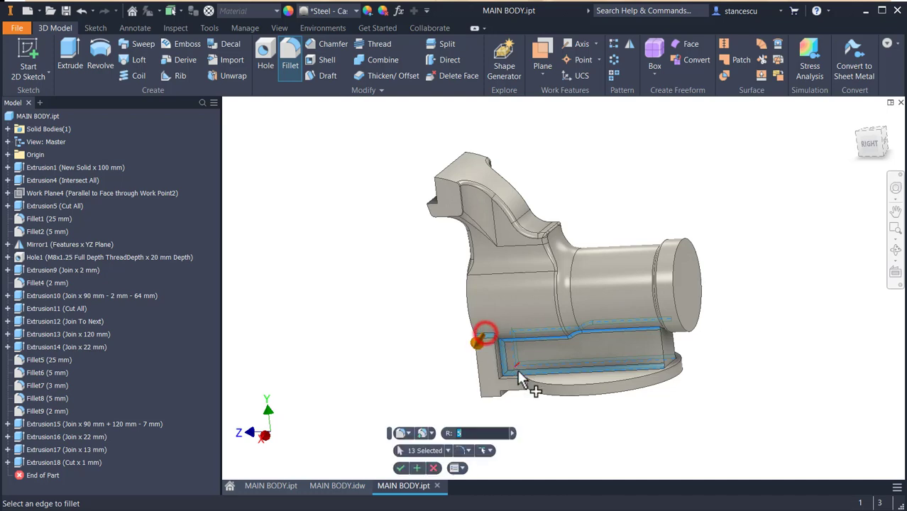
shift+middle_drag(617, 401, 436, 406)
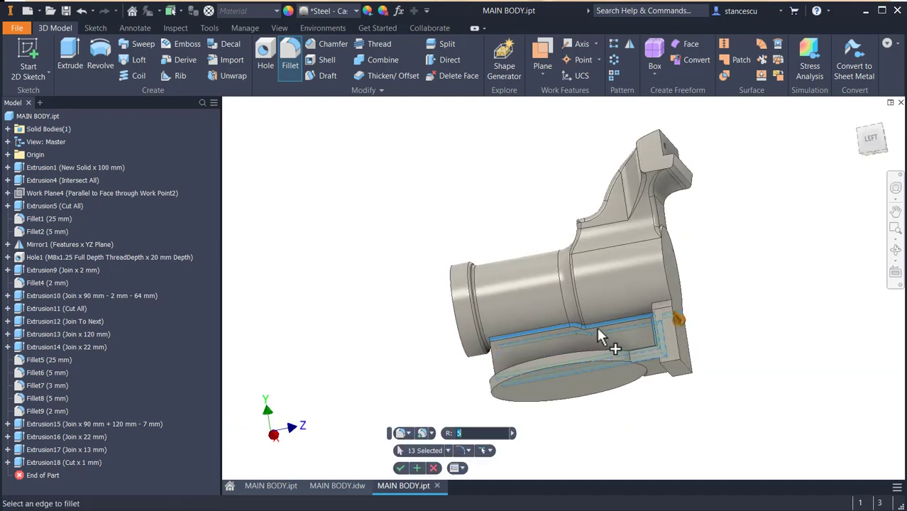
scroll(651, 308, up, 3)
click(694, 303)
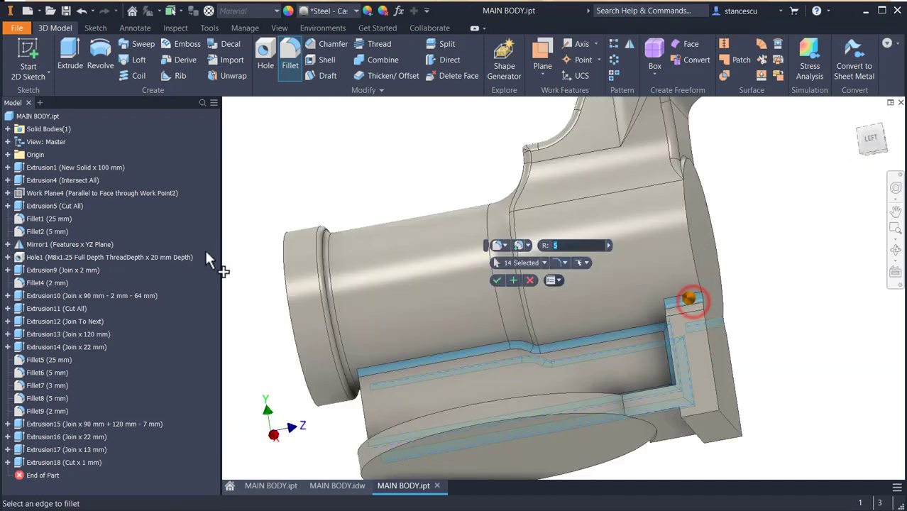
click(513, 280)
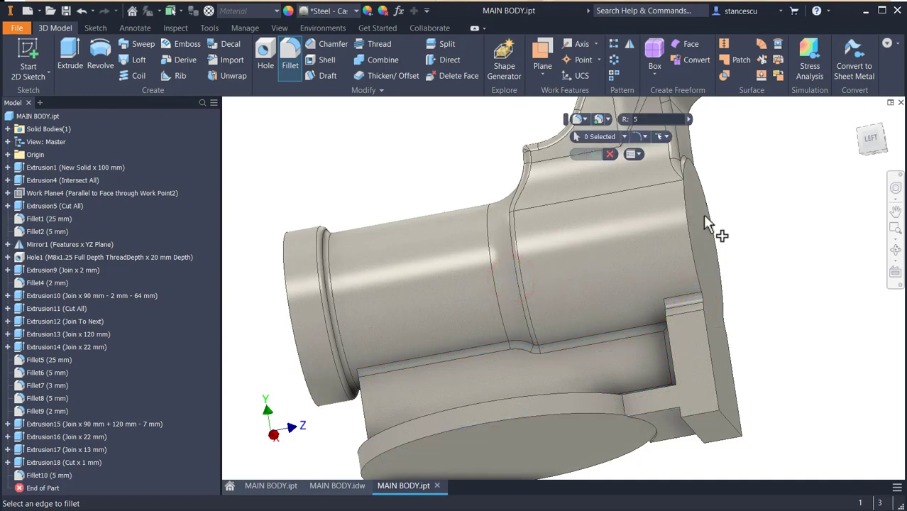
Fillet the edge below the block-to-cylinder fillet on both sides of the block with a 10 mm radius.
click(675, 317)
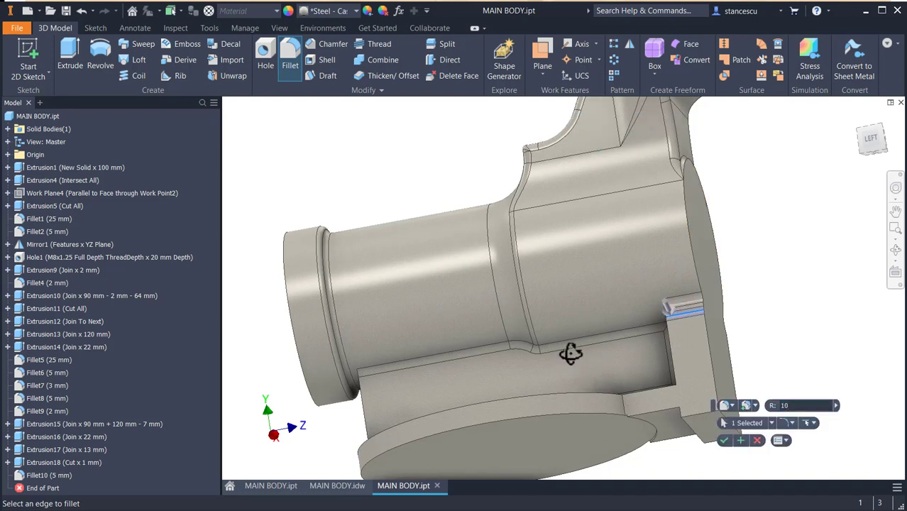
shift+middle_drag(570, 354, 733, 420)
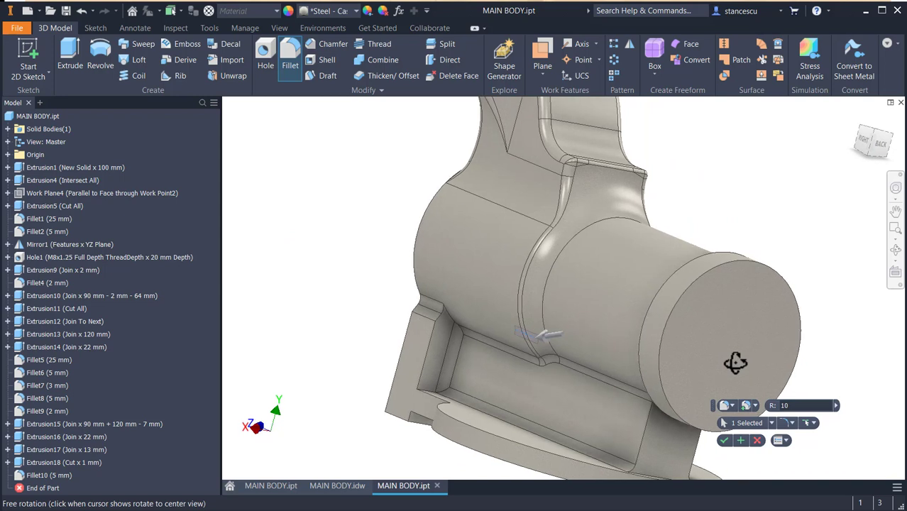
click(423, 325)
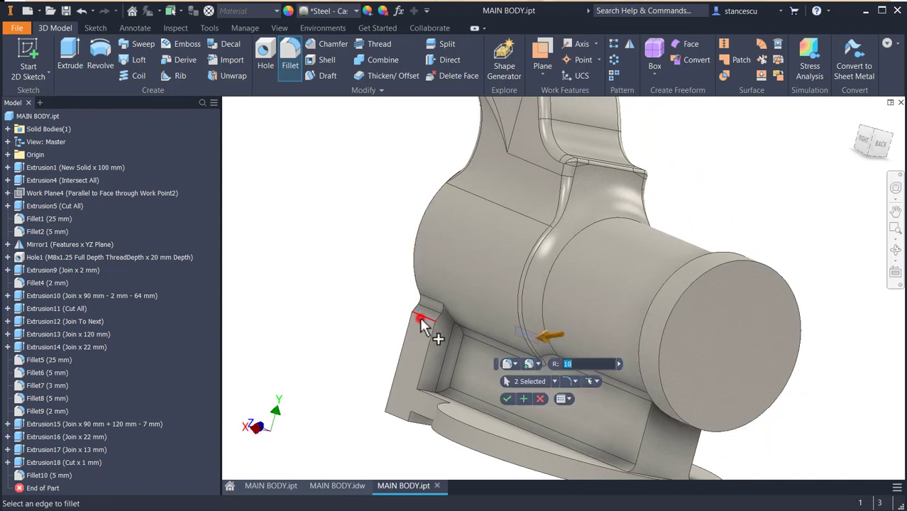
click(523, 399)
Fillet the web's end face against the cylinder and the disc with a 3 mm radius, checking the radius in the drawing.
shift+middle_drag(696, 413, 733, 407)
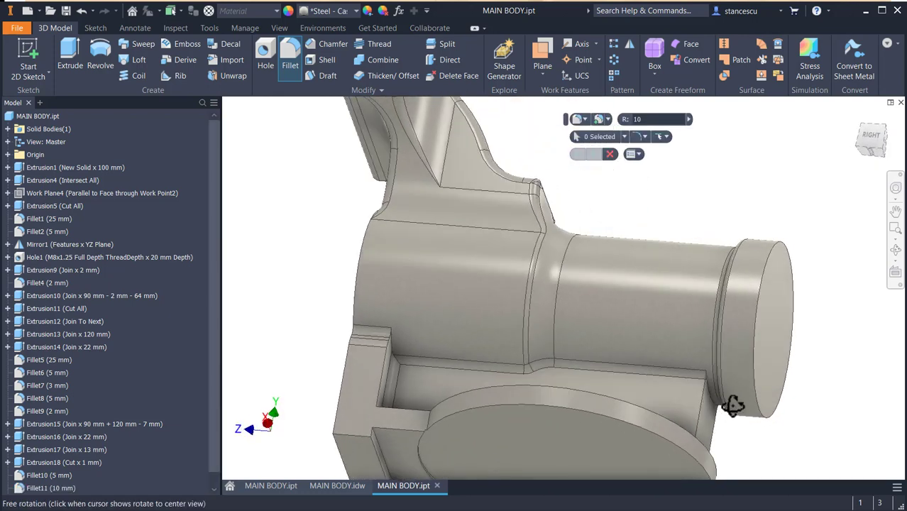
scroll(717, 407, down, 3)
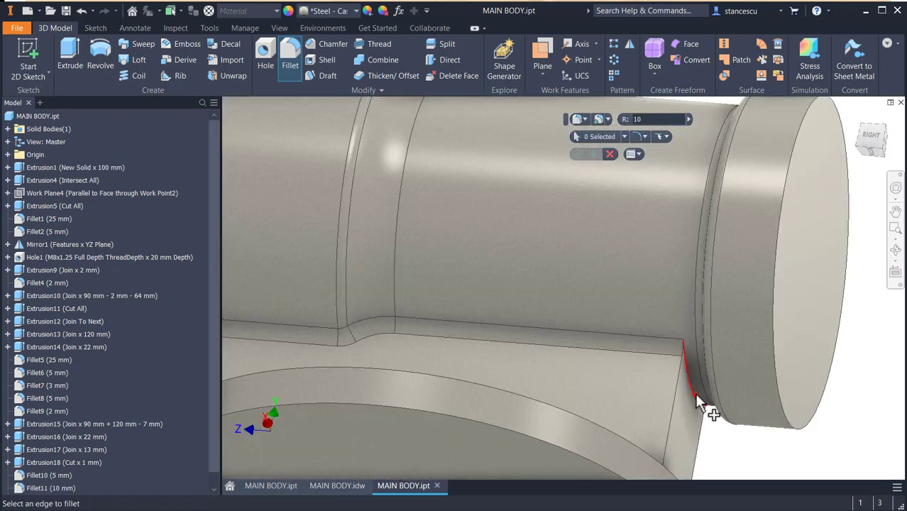
click(695, 398)
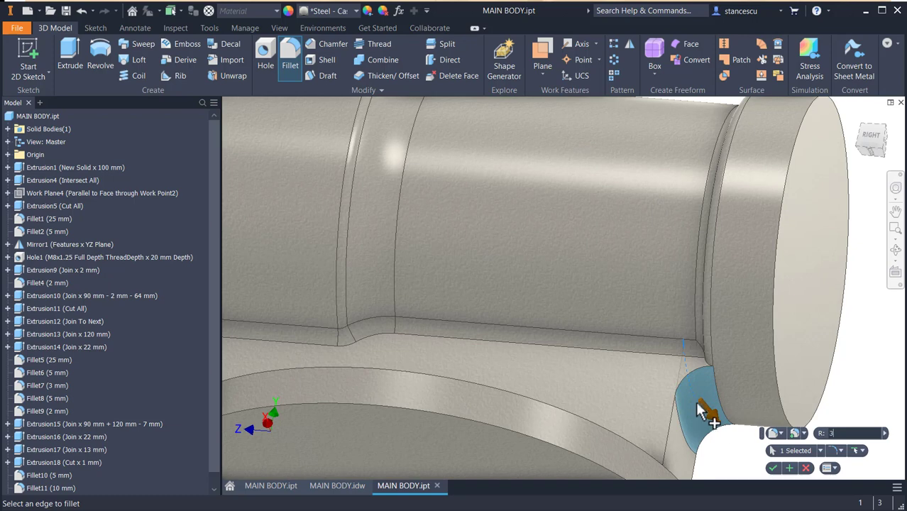
shift+middle_drag(713, 433, 726, 275)
click(685, 369)
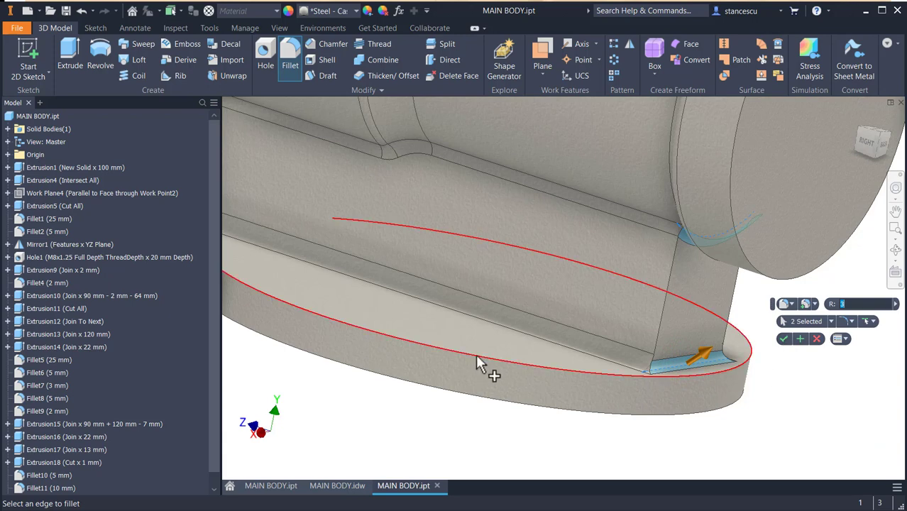
shift+middle_drag(475, 354, 551, 450)
click(339, 486)
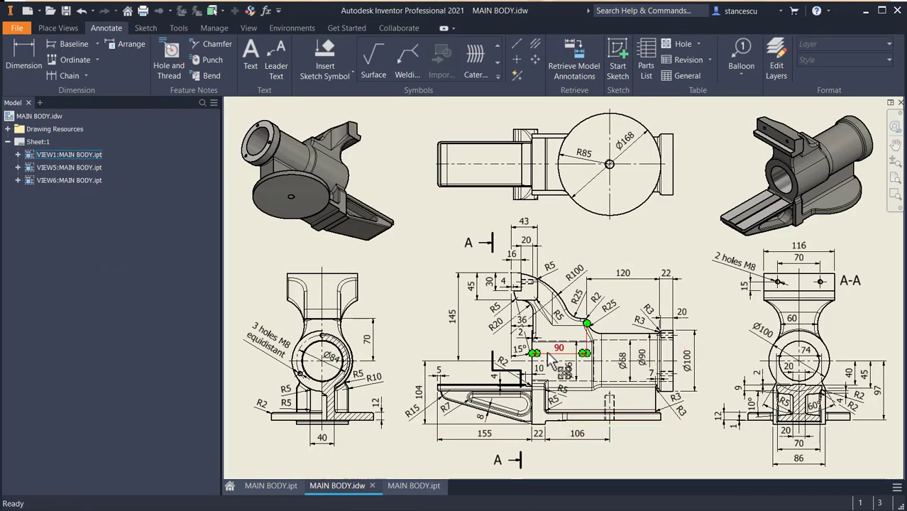
click(414, 488)
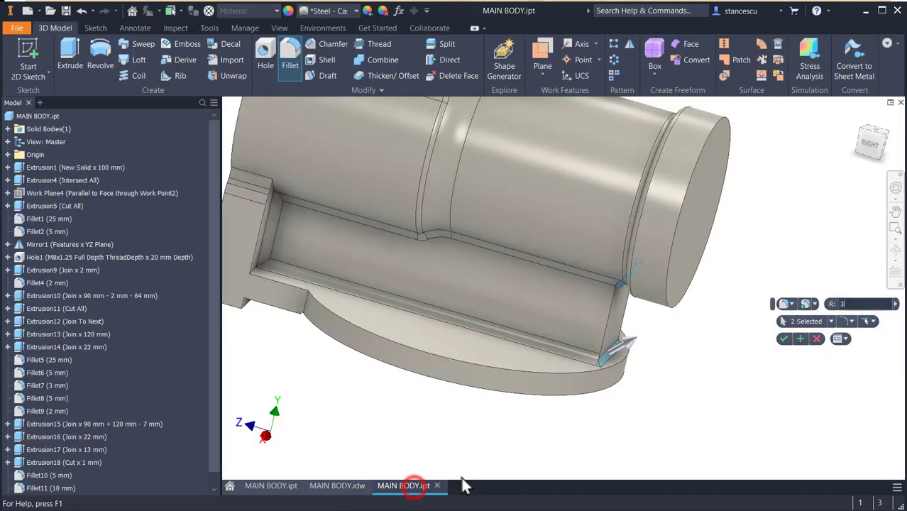
click(785, 339)
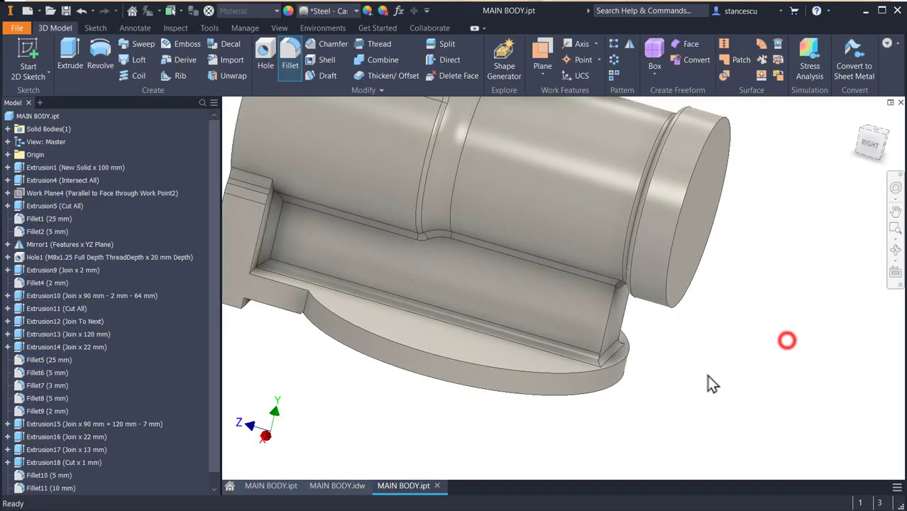
Examine the projecting arm in the isometric views and the front view of the MAIN BODY drawing.
key(F6)
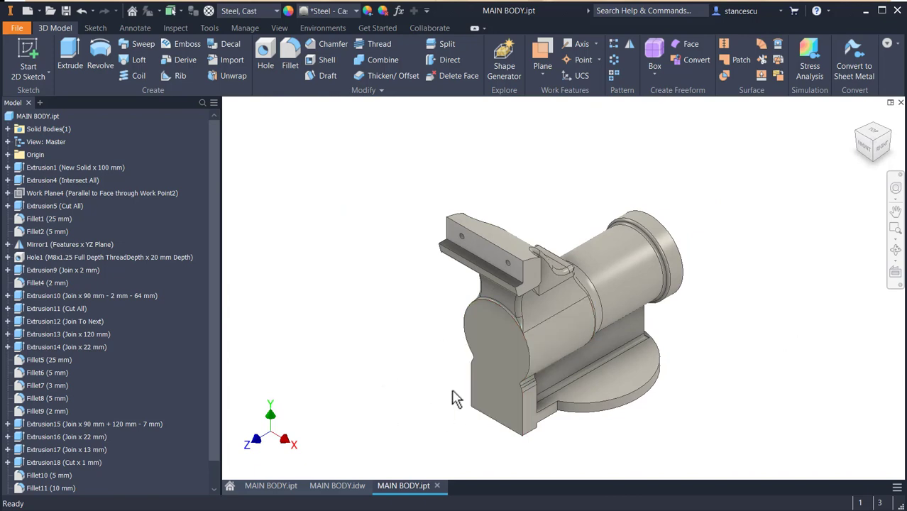
click(344, 485)
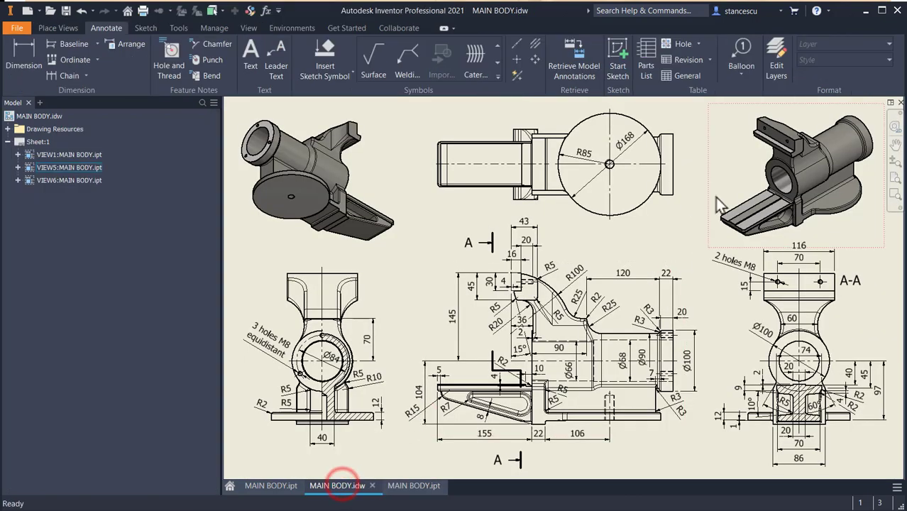
scroll(778, 207, up, 5)
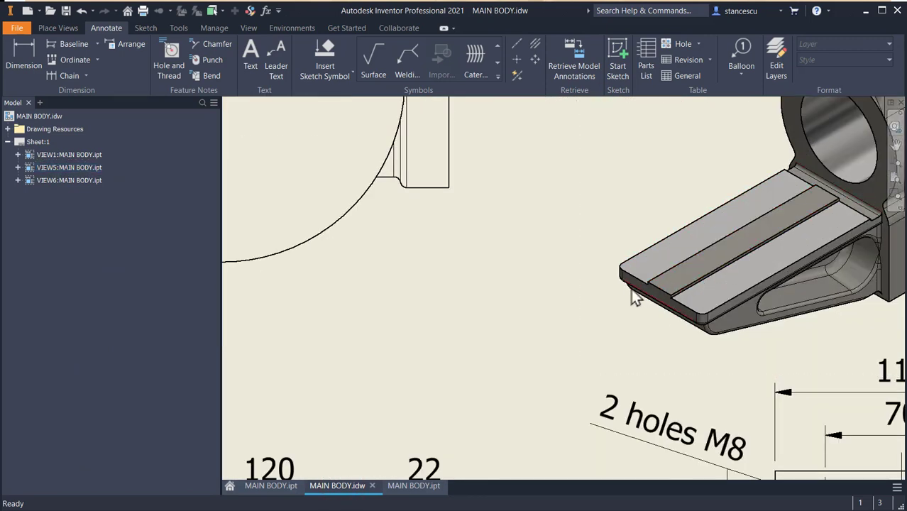
scroll(631, 290, down, 5)
scroll(360, 287, up, 6)
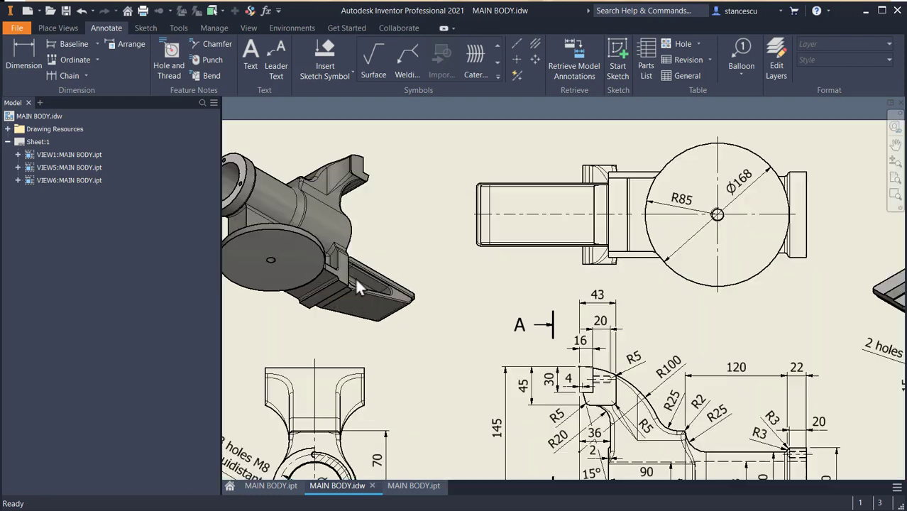
scroll(602, 295, down, 5)
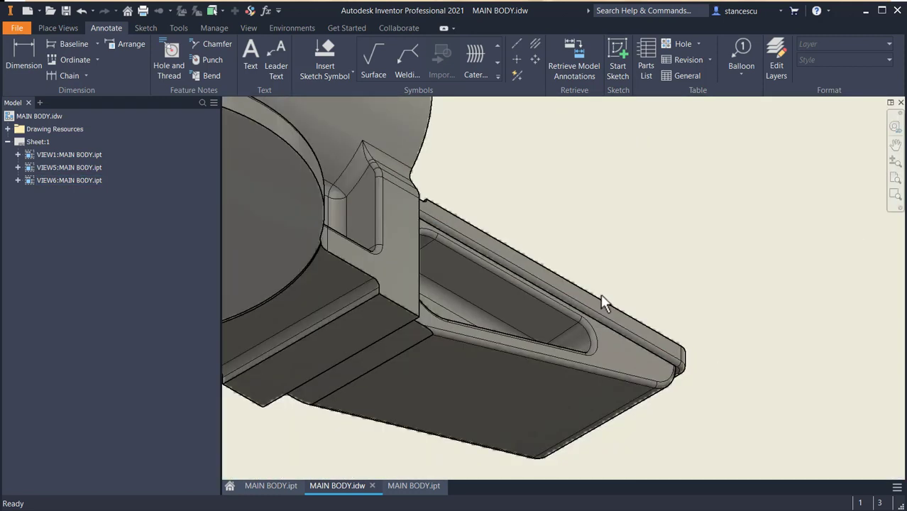
middle_drag(655, 346, 539, 129)
middle_drag(771, 384, 697, 264)
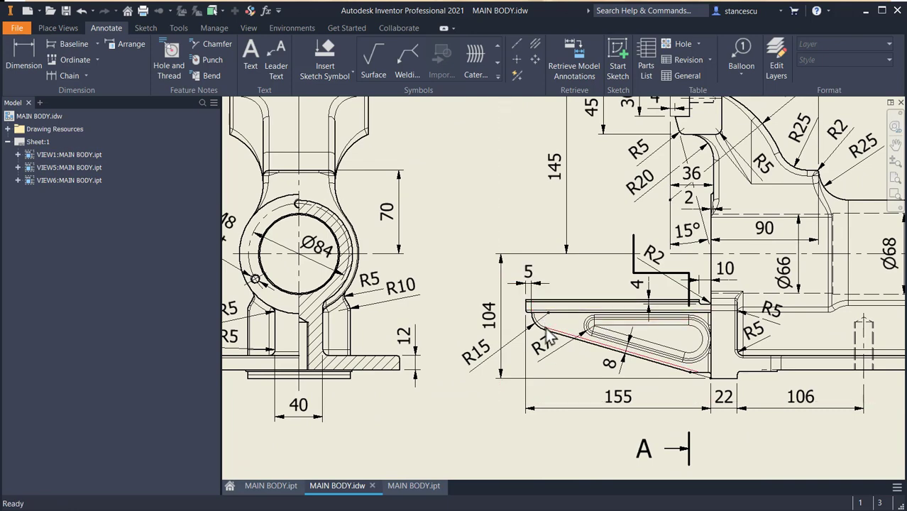
Examine the arm's cross-section dimensions in section A-A of the drawing, and return to the part model.
middle_drag(589, 331, 125, 325)
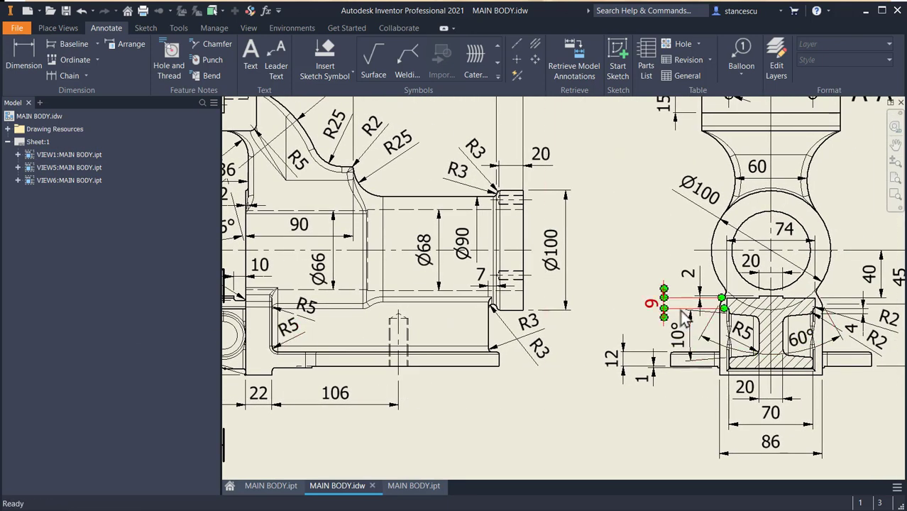
scroll(674, 306, up, 4)
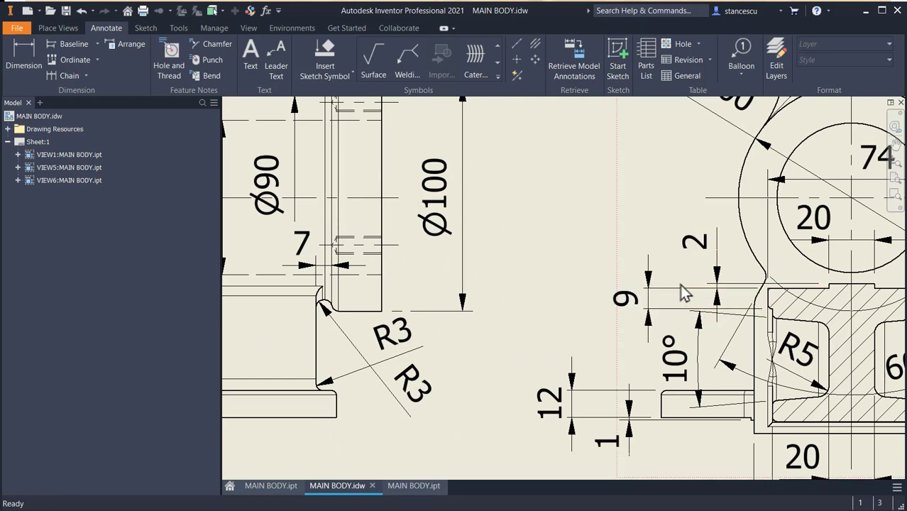
scroll(702, 320, down, 3)
middle_drag(687, 320, 481, 313)
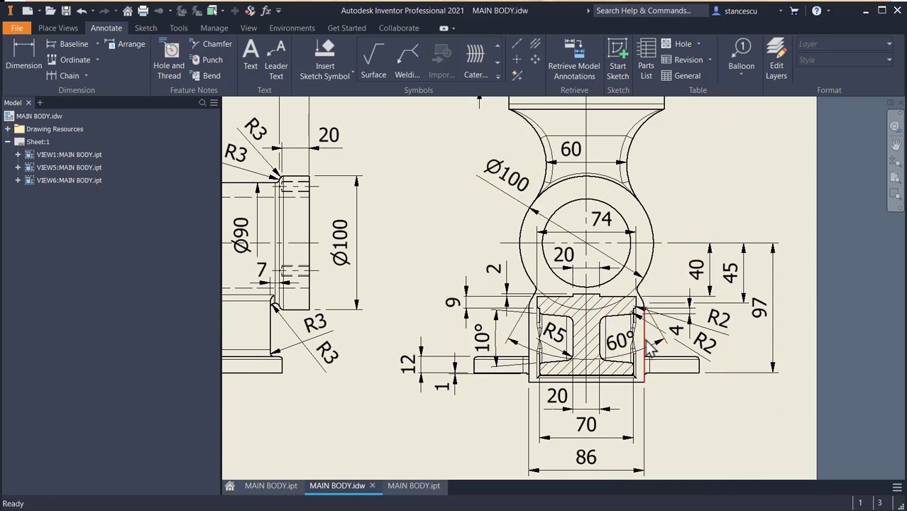
middle_drag(652, 346, 661, 305)
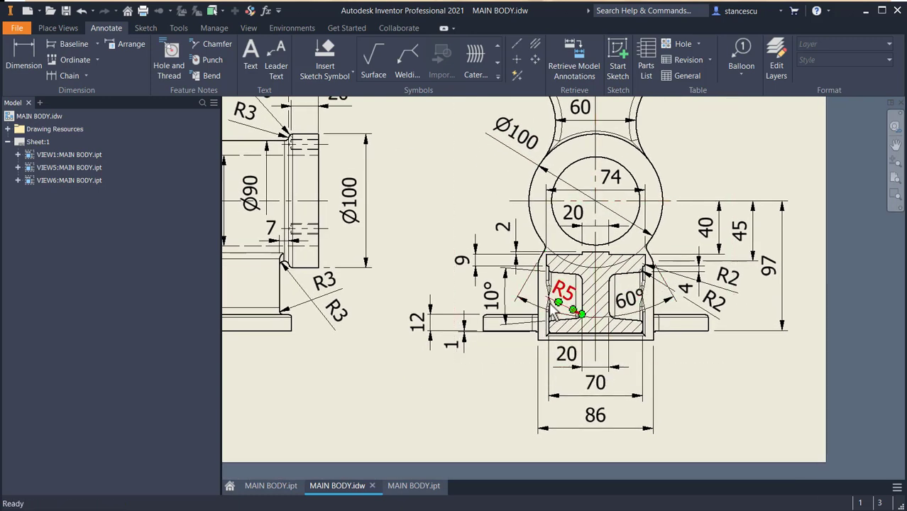
scroll(553, 308, up, 3)
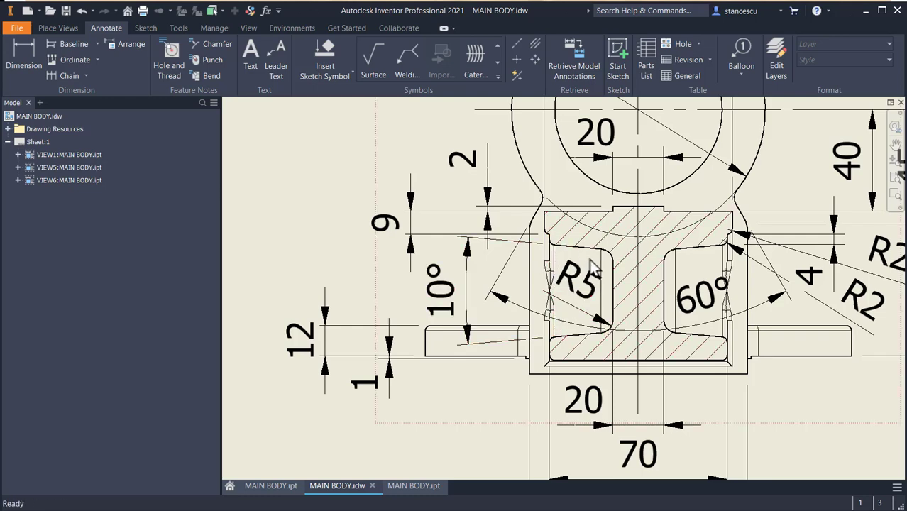
middle_drag(593, 269, 581, 377)
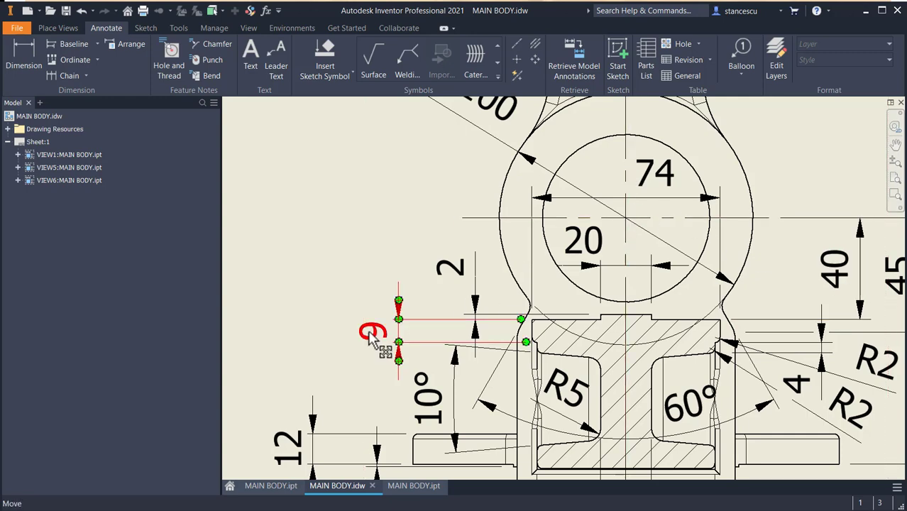
click(412, 487)
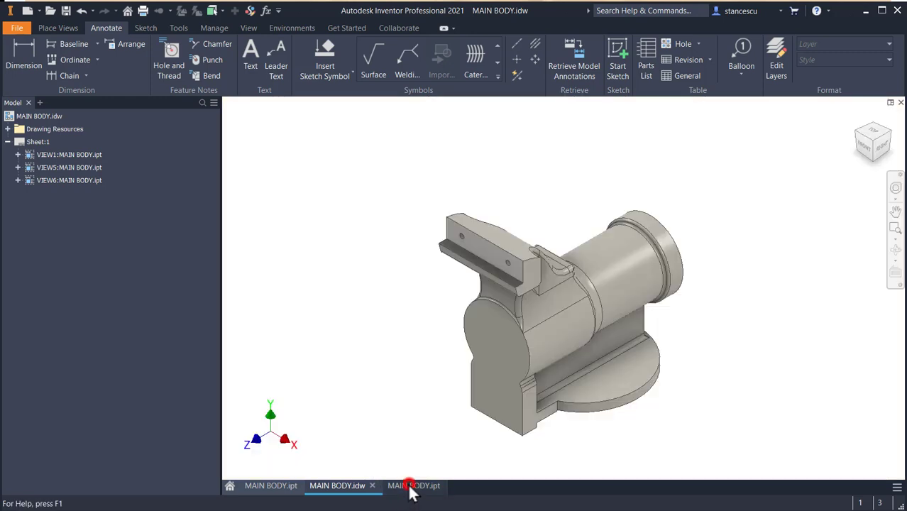
scroll(585, 442, down, 3)
middle_drag(585, 441, 775, 314)
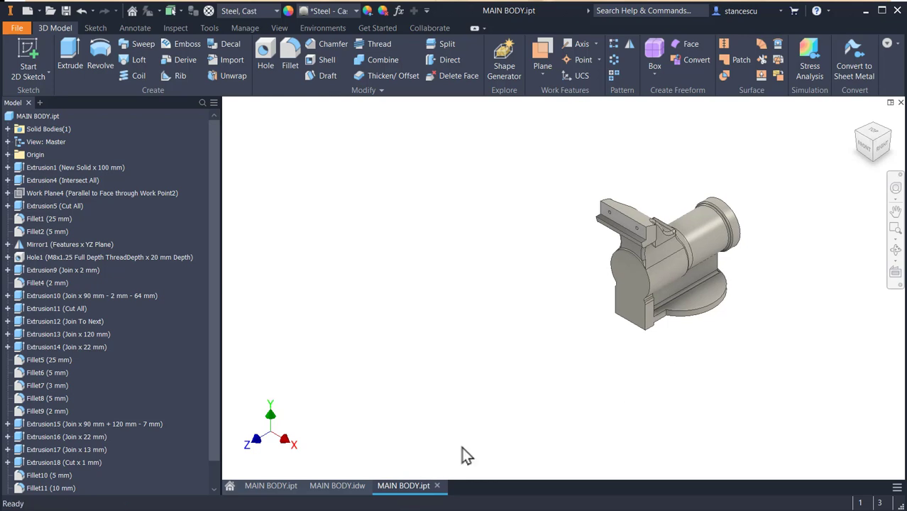
Examine the arm's length and profile dimensions in the front view of the drawing.
click(329, 487)
scroll(447, 408, down, 3)
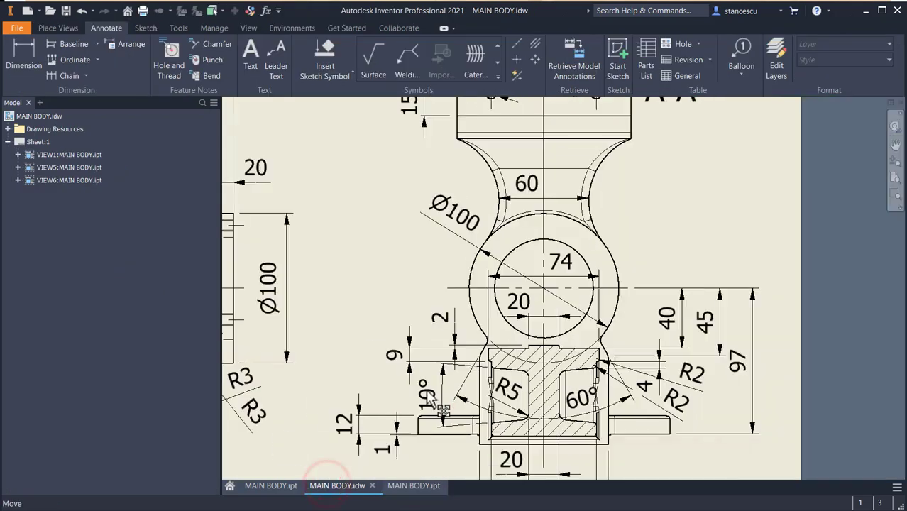
middle_drag(435, 401, 639, 398)
scroll(796, 376, up, 4)
middle_drag(614, 359, 842, 345)
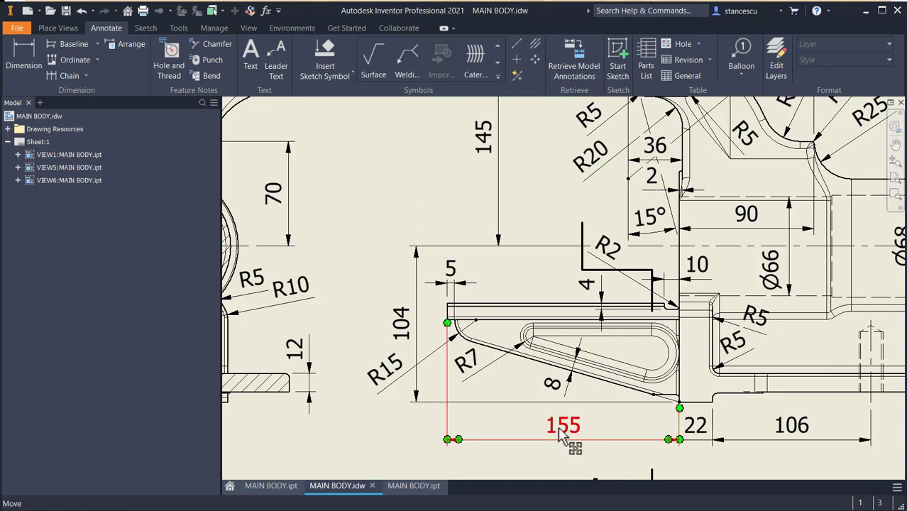
Return to the part model and start a sketch on the YZ plane, slicing the body at the sketch plane.
click(411, 487)
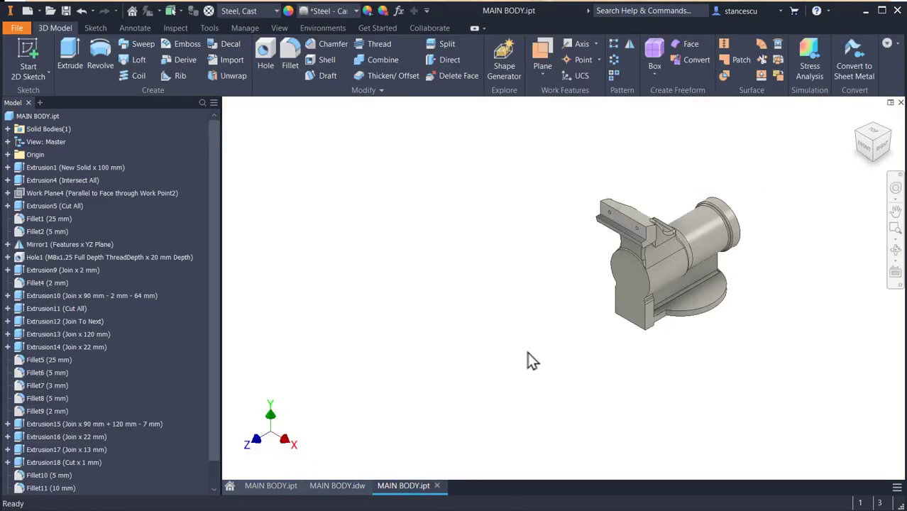
click(8, 155)
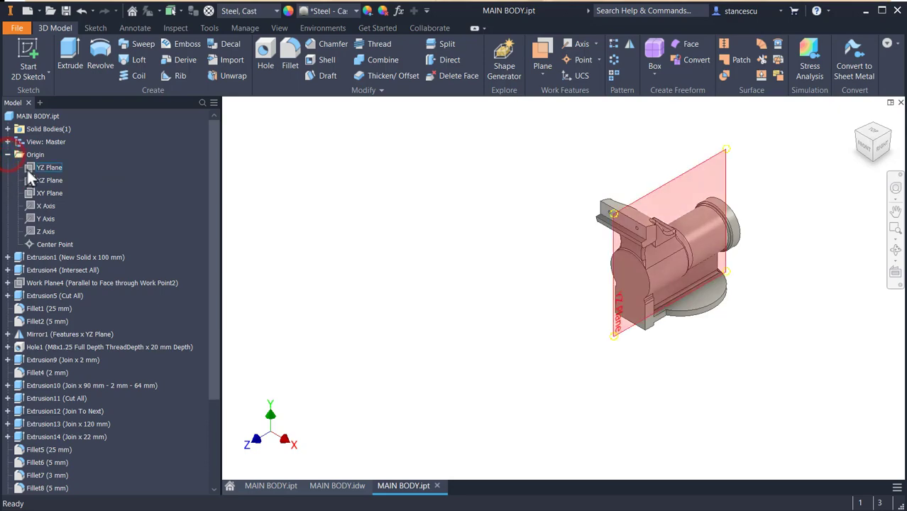
click(34, 168)
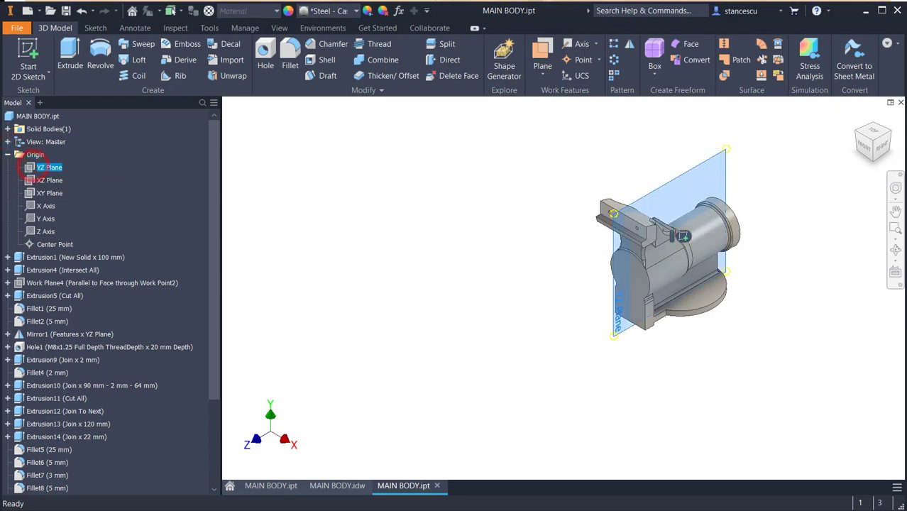
click(681, 236)
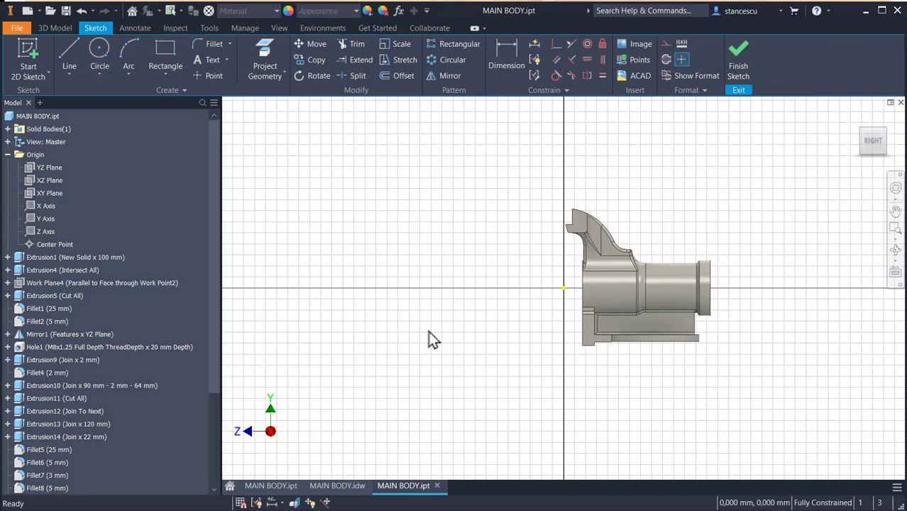
key(F7)
scroll(557, 344, up, 3)
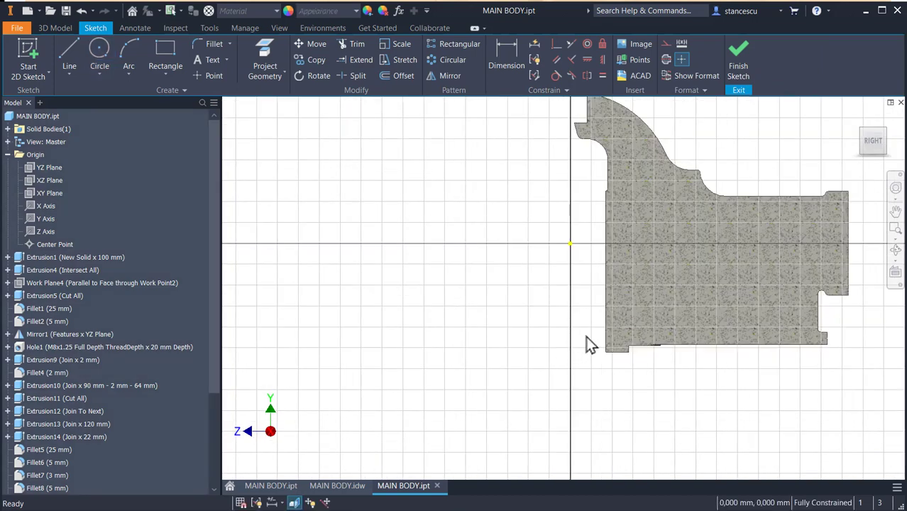
Draw a 155 mm by 9 mm horizontal rectangle in front of the body for the arm's plate.
middle_drag(587, 337, 574, 339)
click(155, 58)
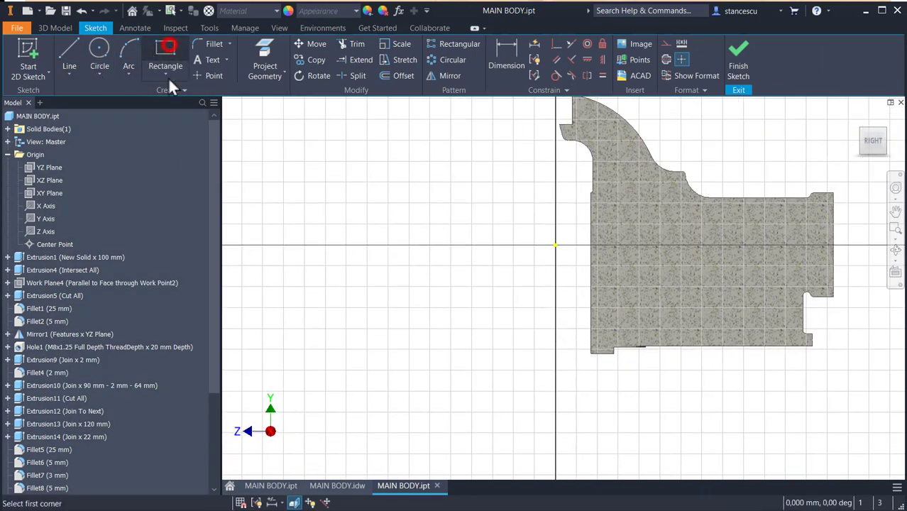
click(318, 221)
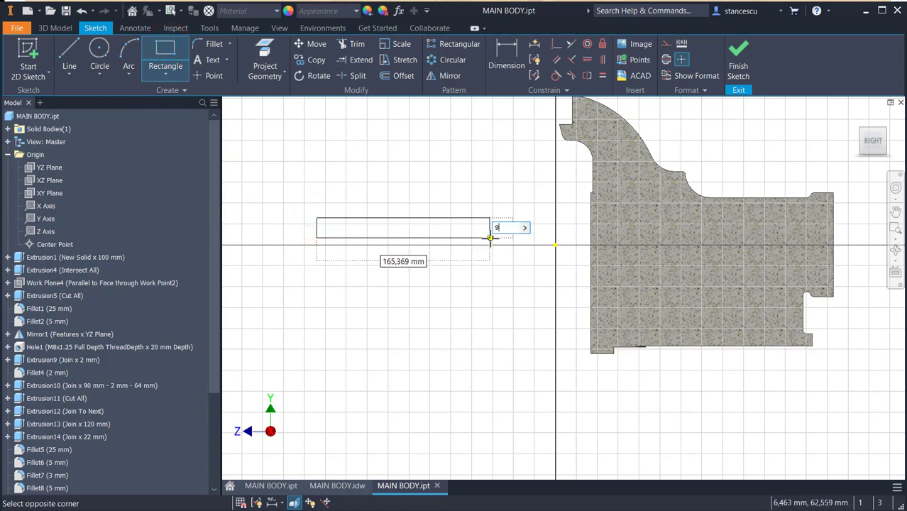
key(Tab)
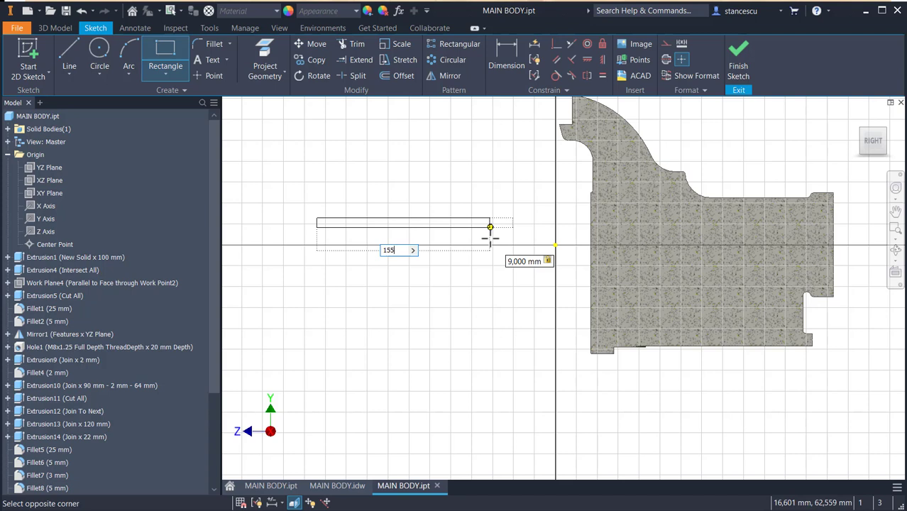
text(155)
key(Return)
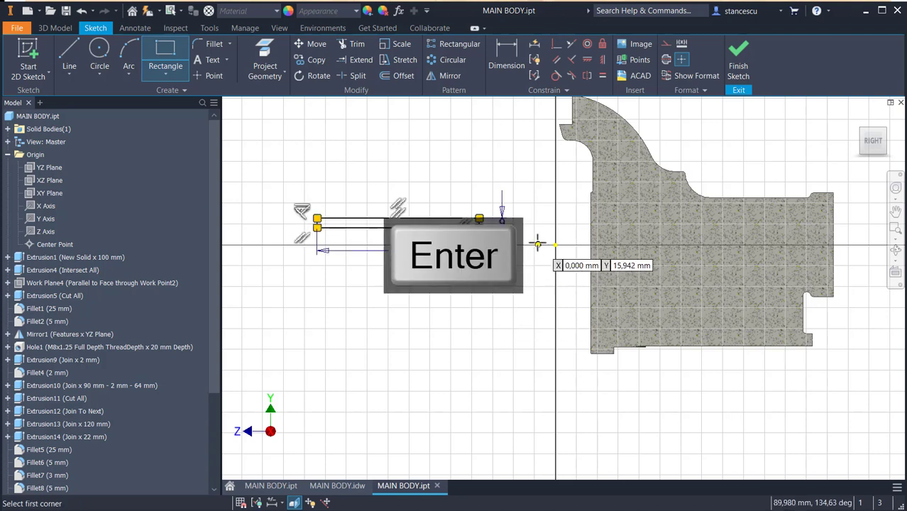
Make the short edge of the rectangle nearest the body collinear with the body's vertical front face.
click(568, 44)
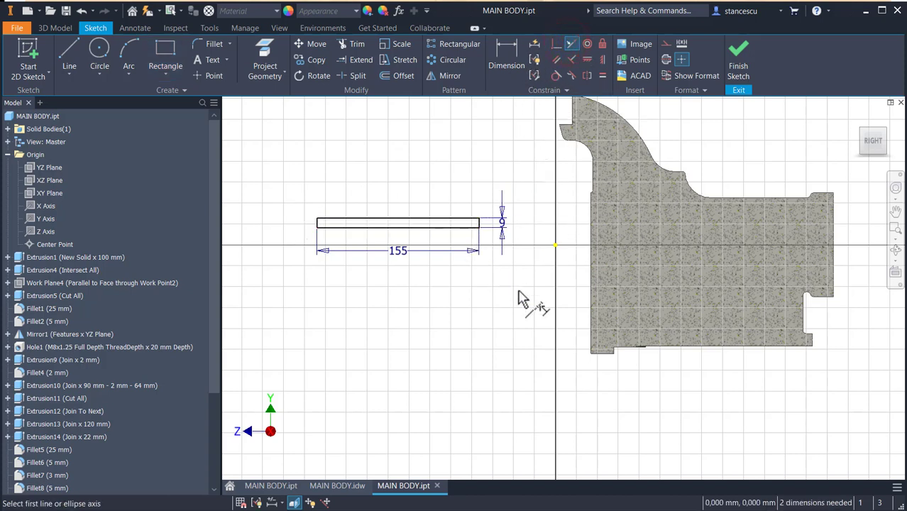
click(595, 307)
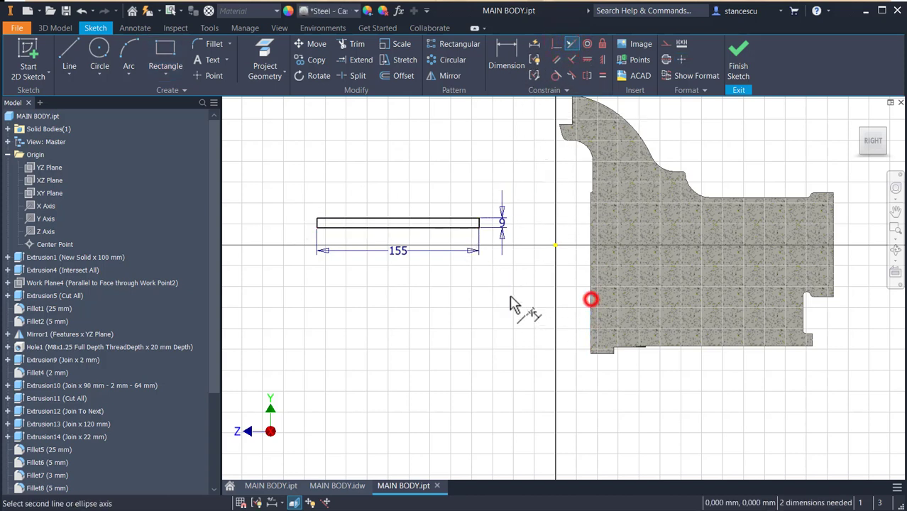
scroll(496, 267, up, 5)
middle_drag(418, 215, 491, 440)
click(418, 172)
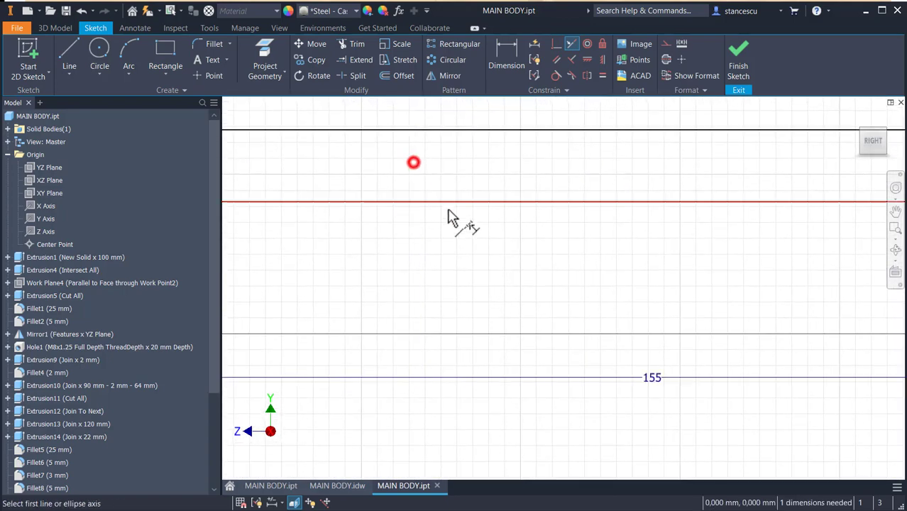
scroll(470, 263, down, 6)
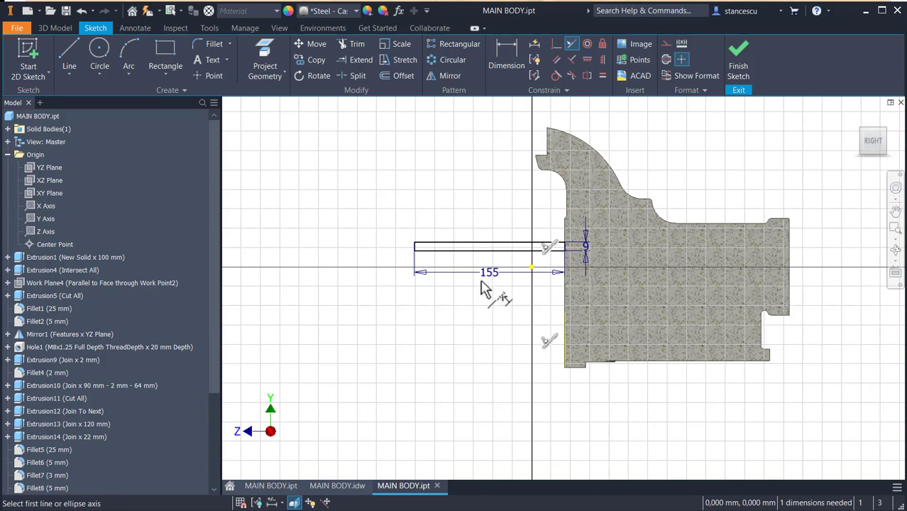
key(Escape)
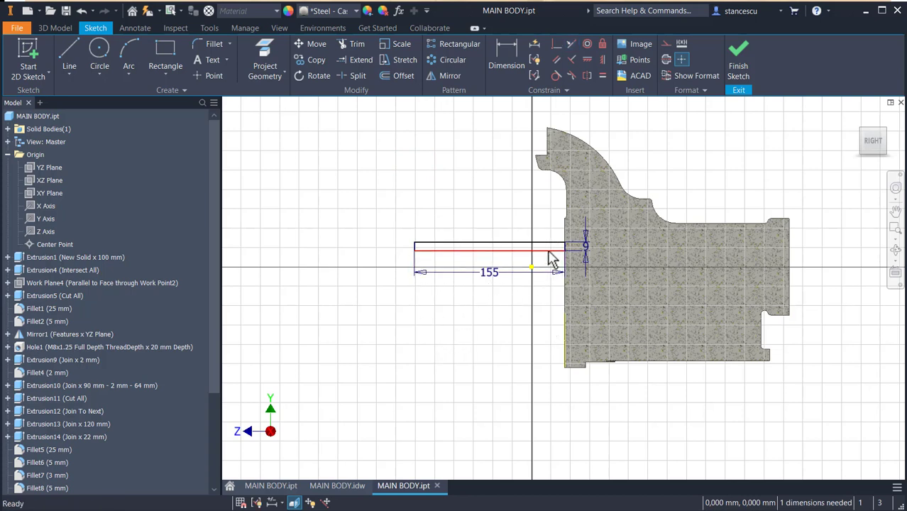
Move the rectangle below the horizontal axis and set its upper edge 40 mm below the origin.
ctrl+drag(546, 248, 554, 313)
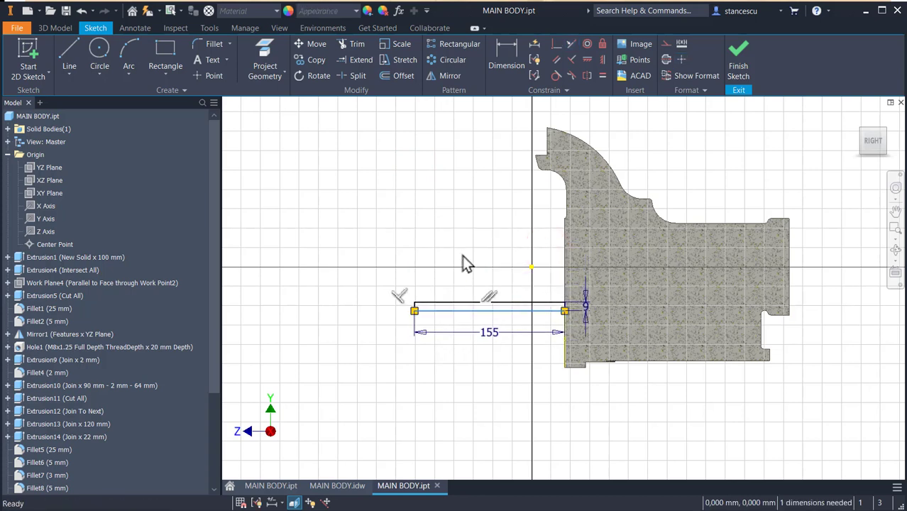
click(504, 51)
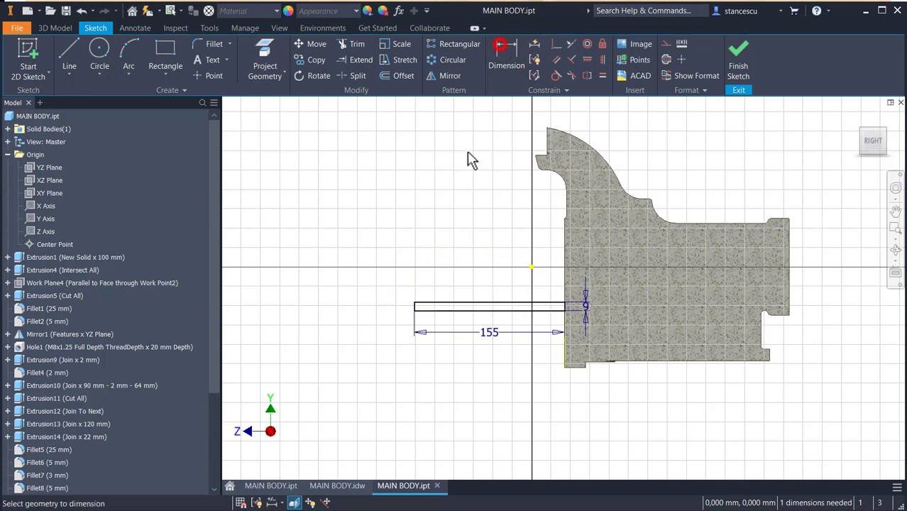
click(531, 268)
click(516, 305)
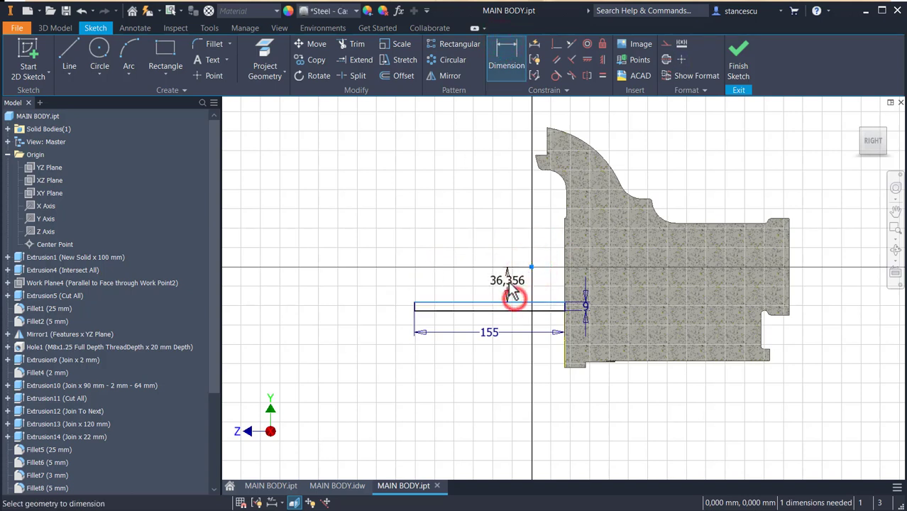
click(507, 280)
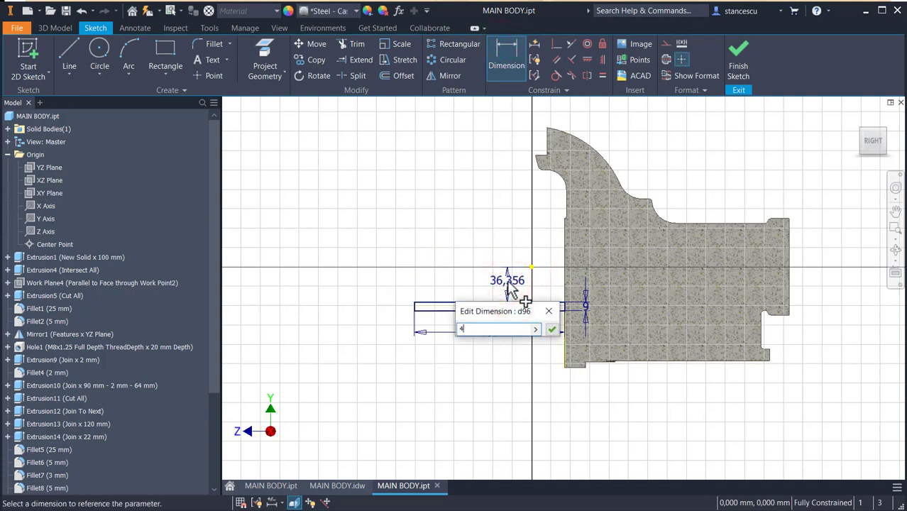
key(Return)
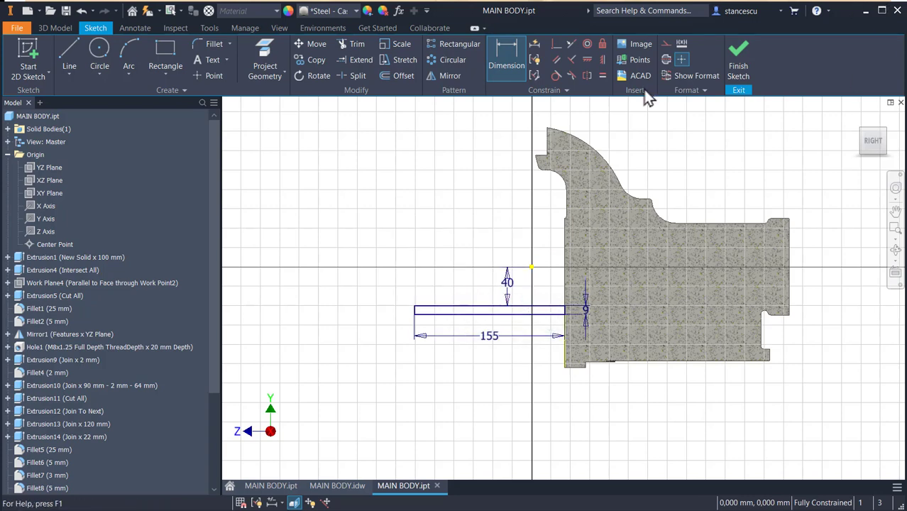
Finish the sketch and extrude the rectangle symmetrically by 74 mm, joined to the body.
click(738, 64)
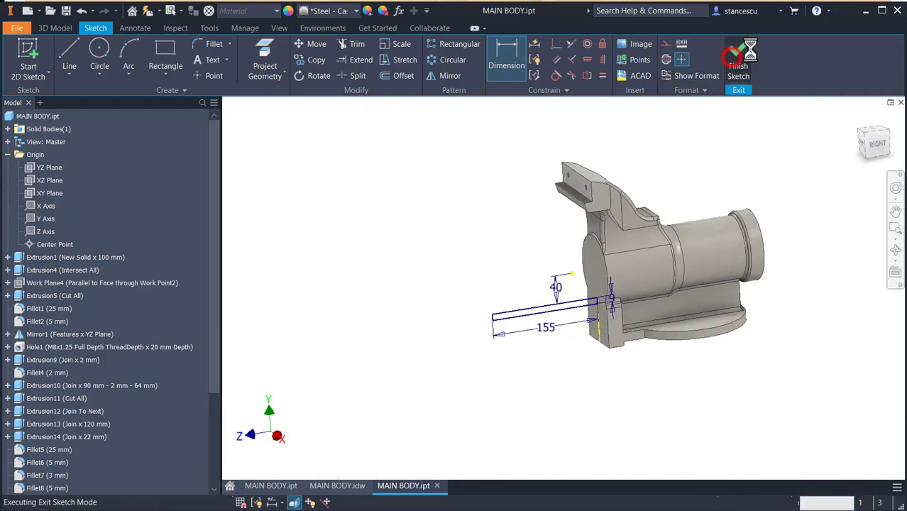
click(69, 53)
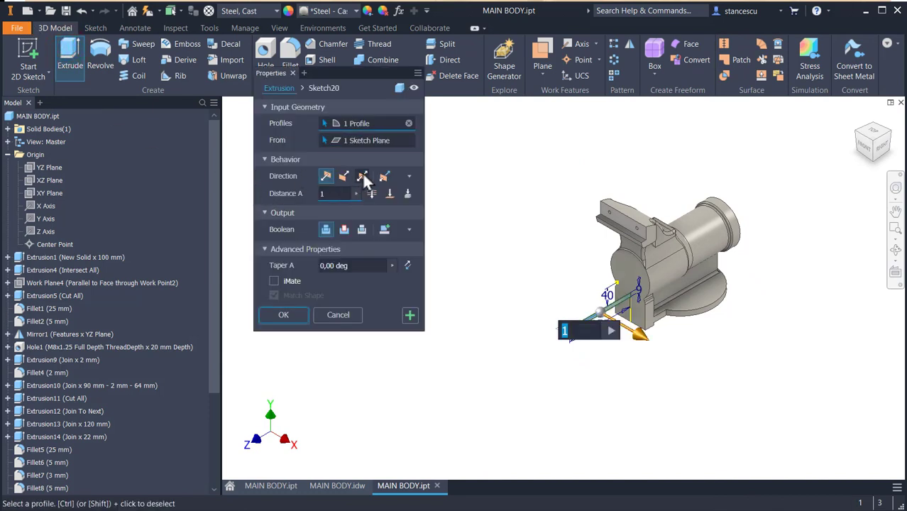
click(362, 176)
click(337, 194)
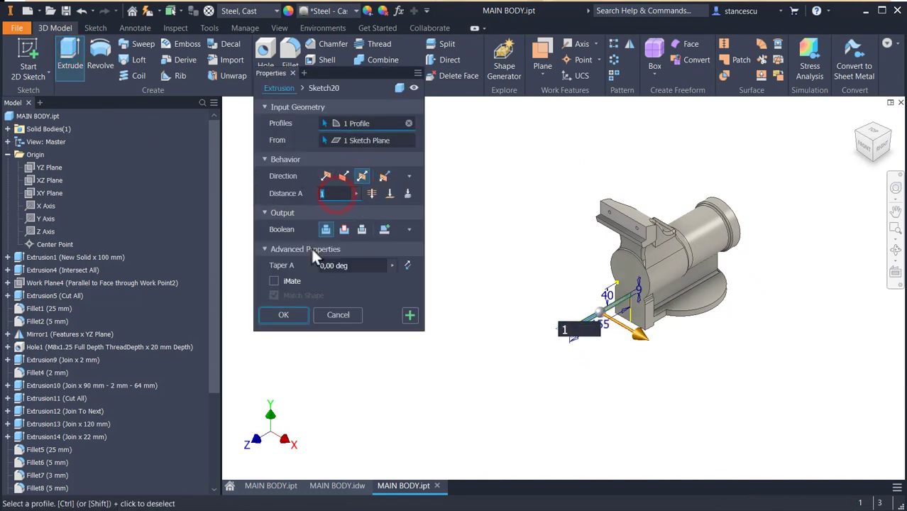
text(74)
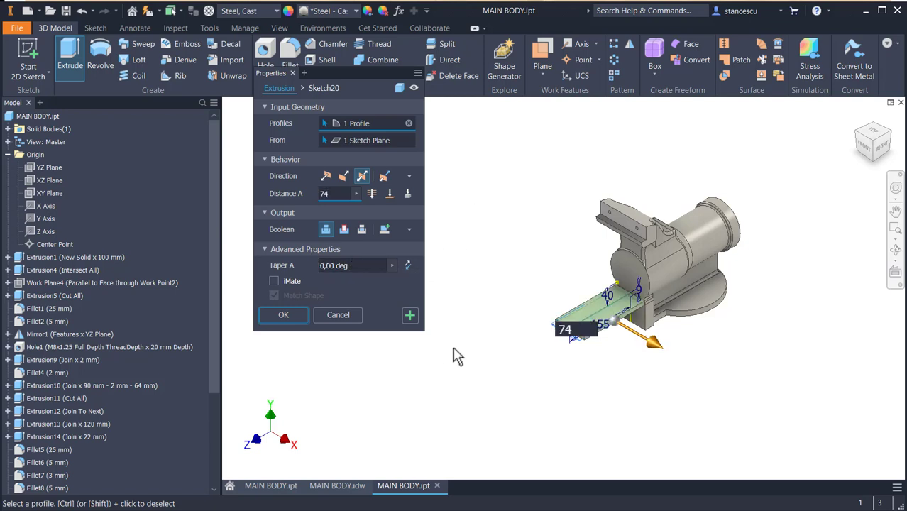
click(284, 315)
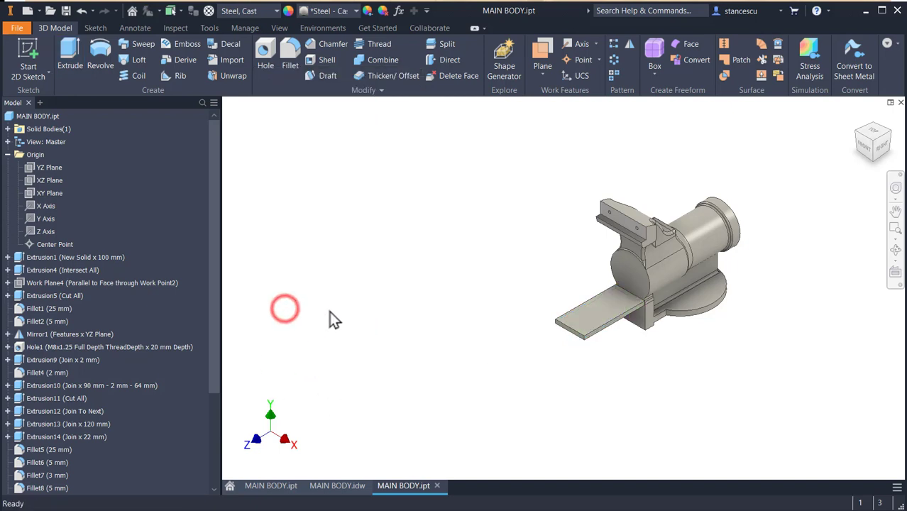
key(F6)
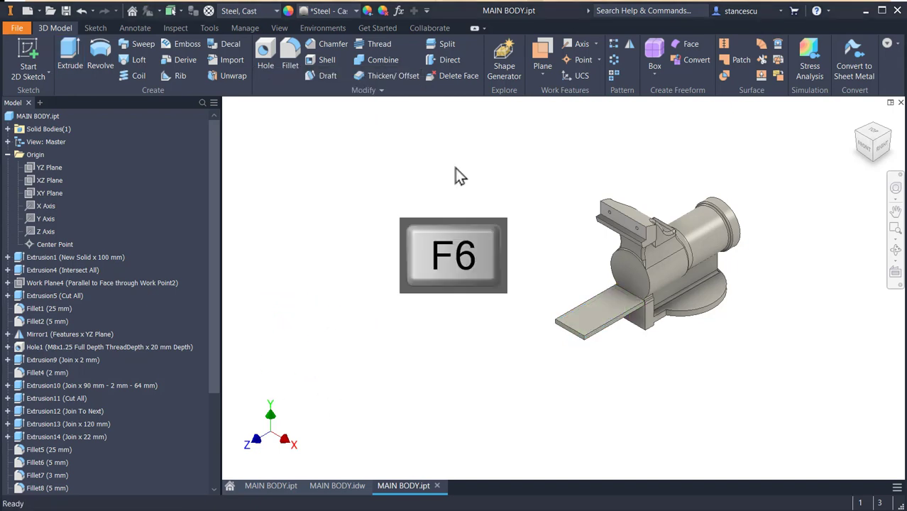
click(487, 183)
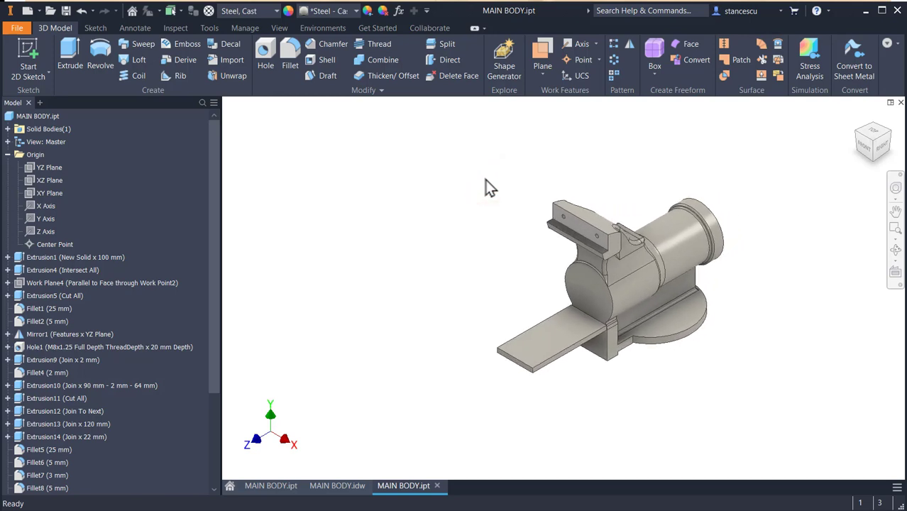
Examine the support beneath the arm and its side pocket in the isometric views of the MAIN BODY drawing.
click(346, 486)
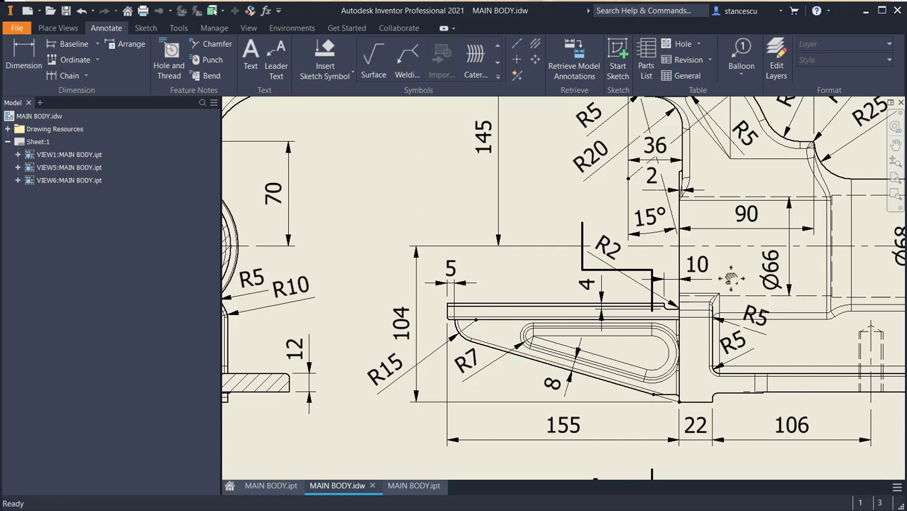
middle_drag(731, 278, 533, 425)
middle_drag(729, 245, 422, 443)
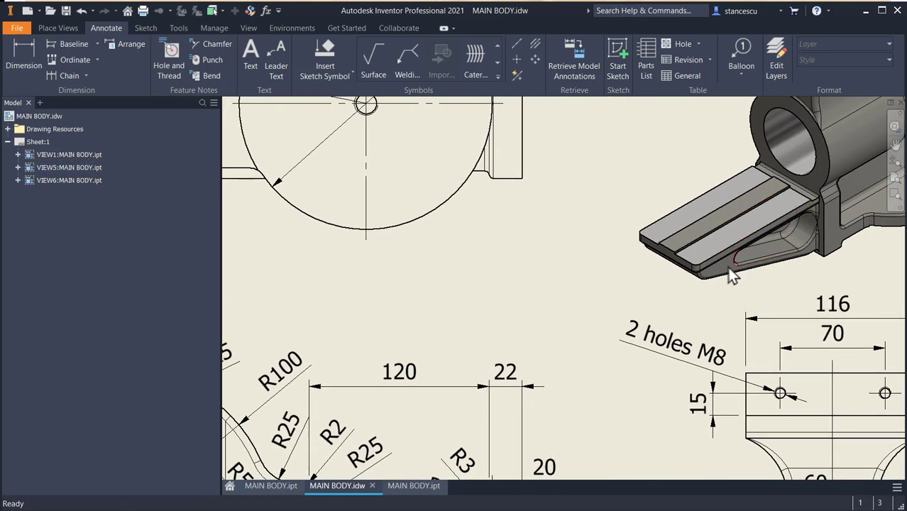
middle_drag(574, 293, 887, 312)
middle_drag(298, 248, 858, 365)
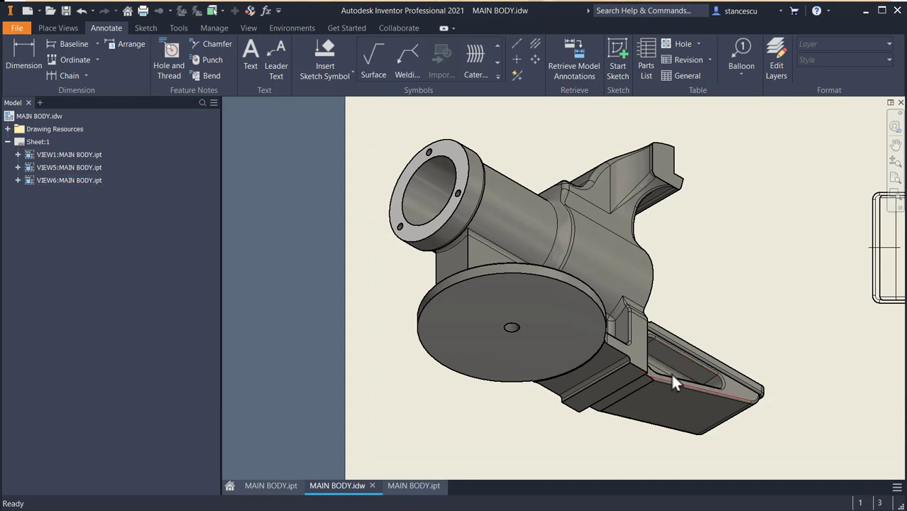
Examine the arm's sloped lower edge and where it meets the body in the drawing's front view.
middle_drag(608, 418, 589, 256)
middle_drag(609, 369, 616, 217)
mouse_move(624, 434)
middle_down()
mouse_move(500, 235)
mouse_move(398, 223)
middle_up()
middle_drag(510, 332, 323, 312)
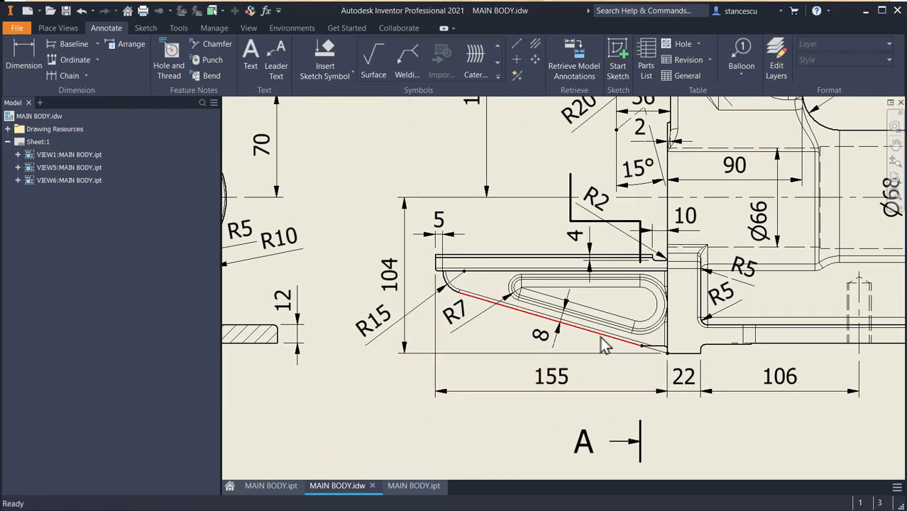
scroll(670, 357, up, 3)
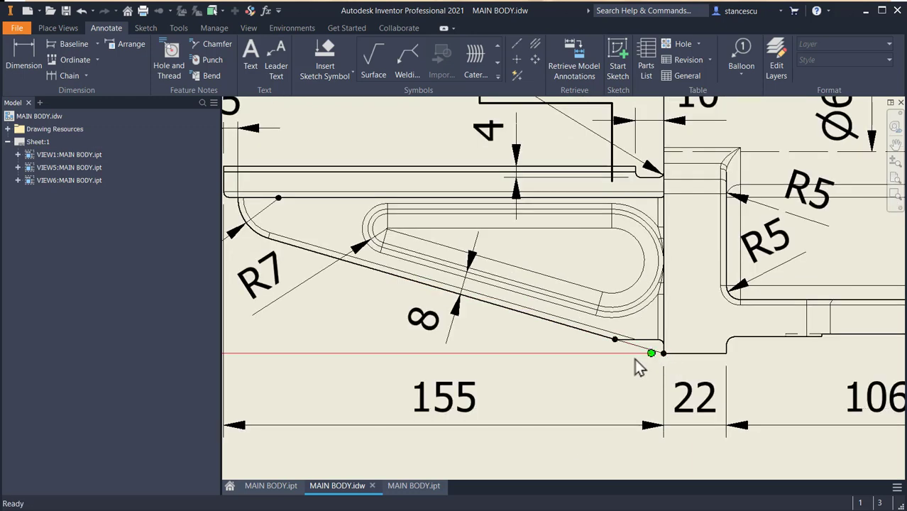
scroll(586, 369, down, 3)
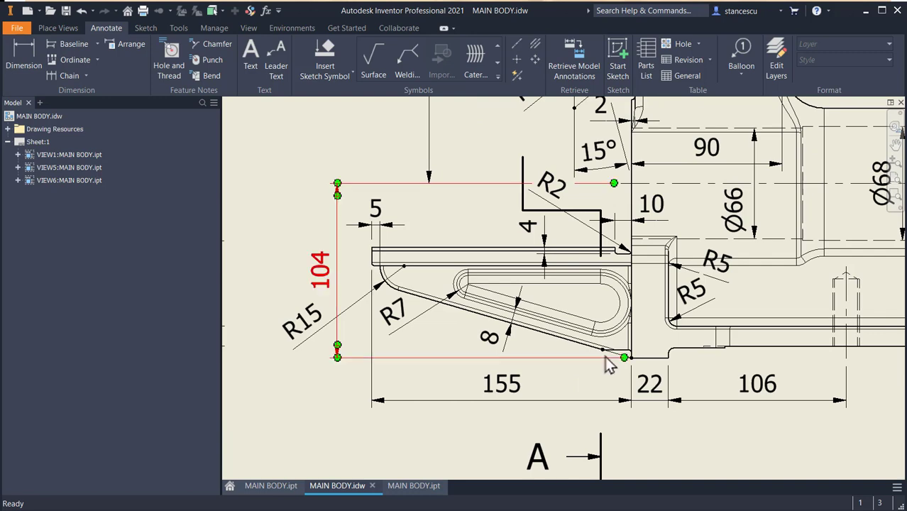
scroll(609, 357, down, 3)
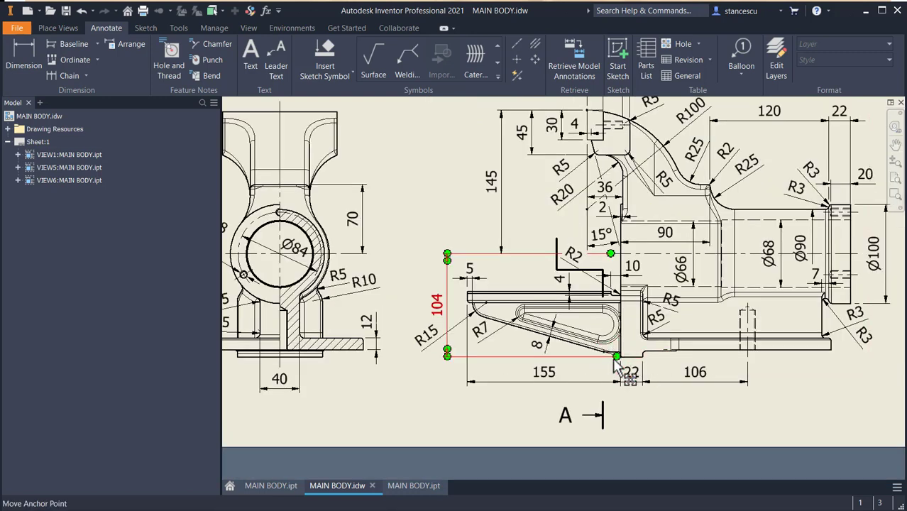
scroll(609, 378, up, 3)
scroll(608, 371, up, 3)
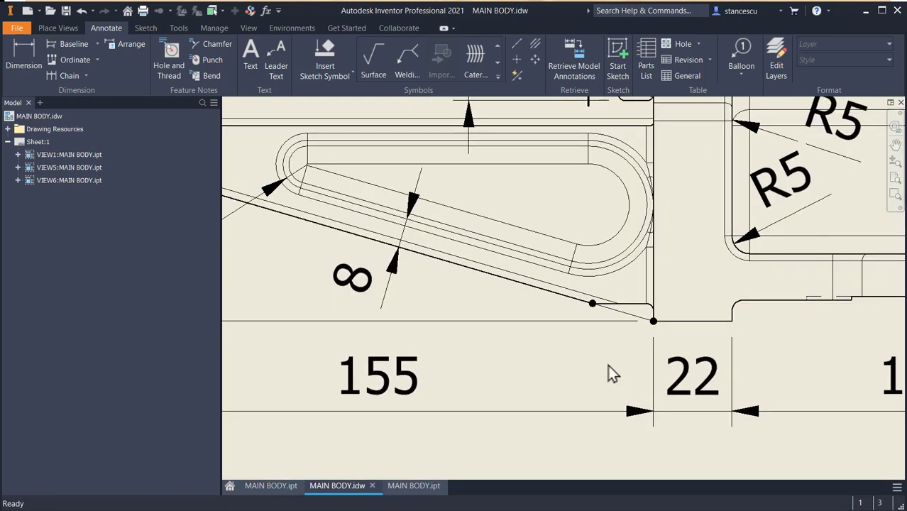
middle_drag(608, 365, 521, 372)
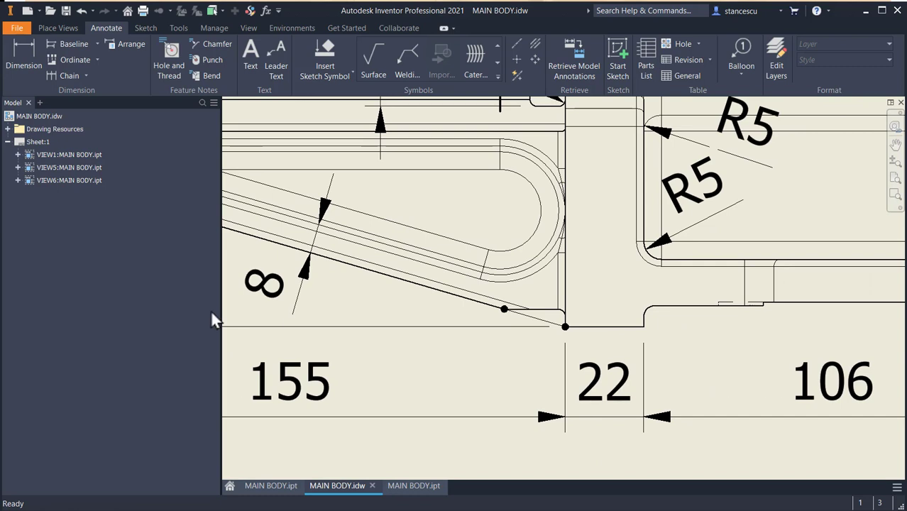
Dimension the vertical offset between the short horizontal edge beneath the arm and the body's lower edge in the drawing's front view.
click(34, 49)
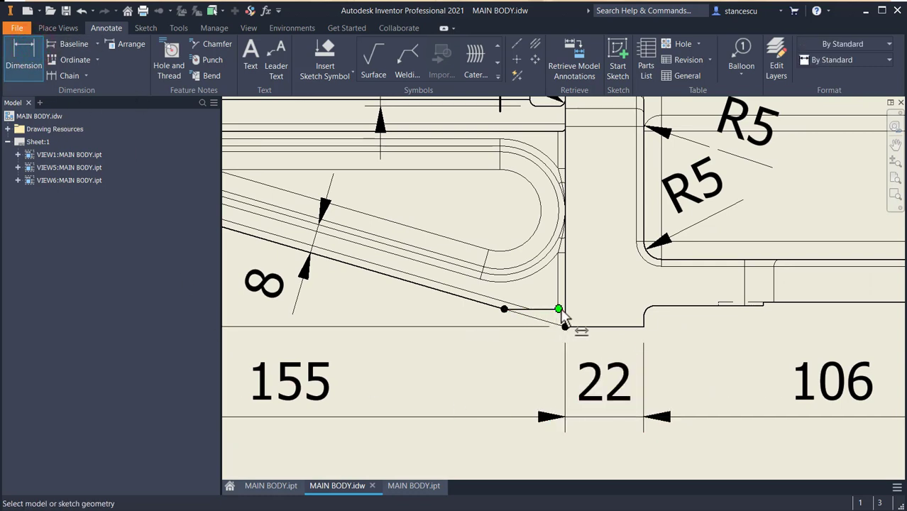
click(560, 310)
click(586, 326)
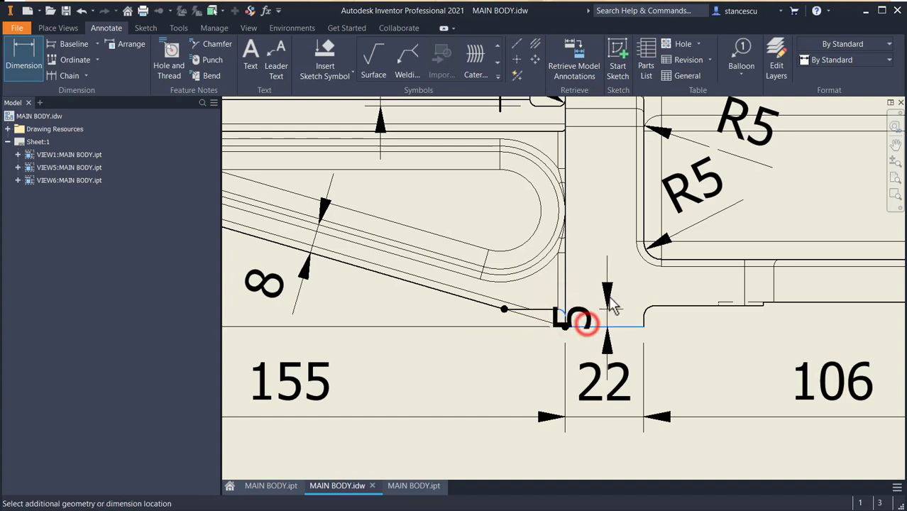
click(632, 303)
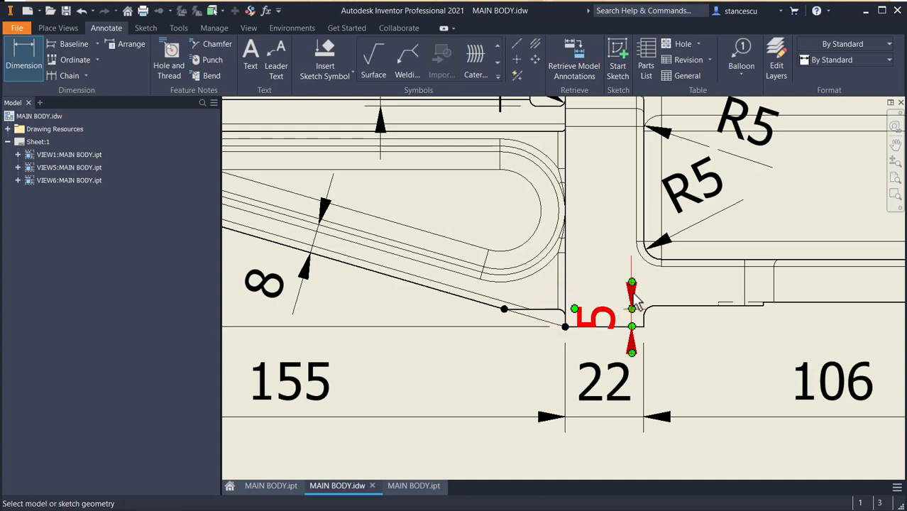
key(Escape)
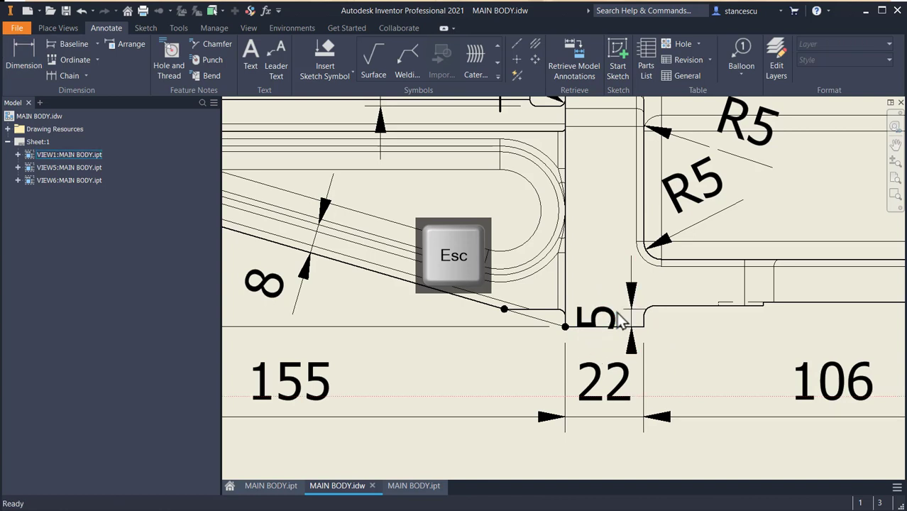
Reposition the new offset dimension so its text sits clear above the body's lower edge.
drag(637, 328, 611, 290)
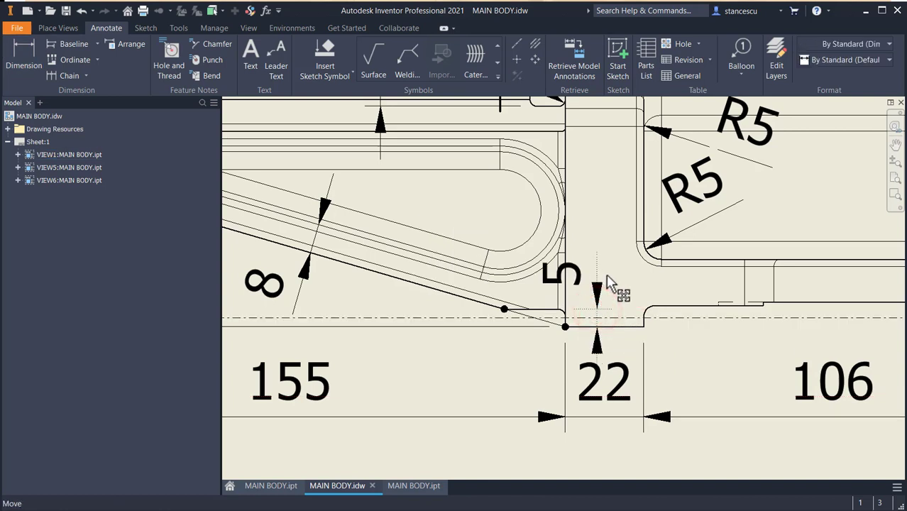
click(604, 283)
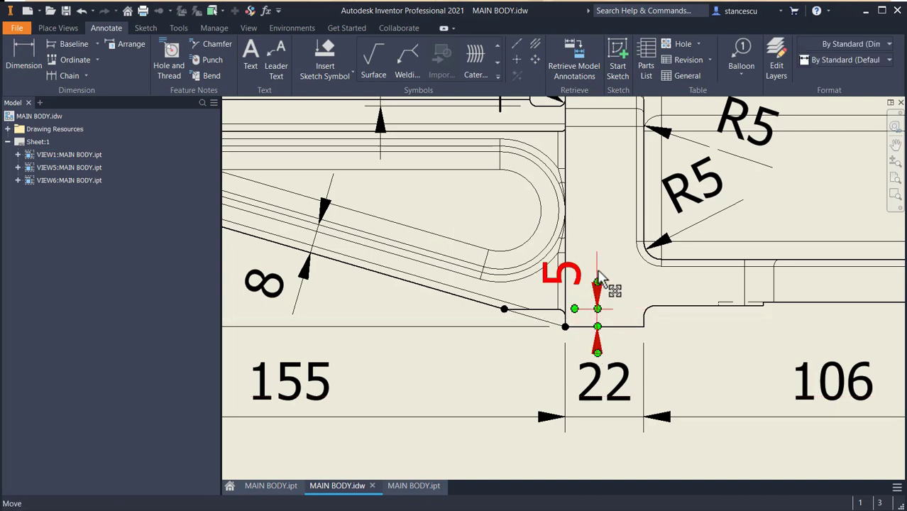
drag(599, 271, 627, 277)
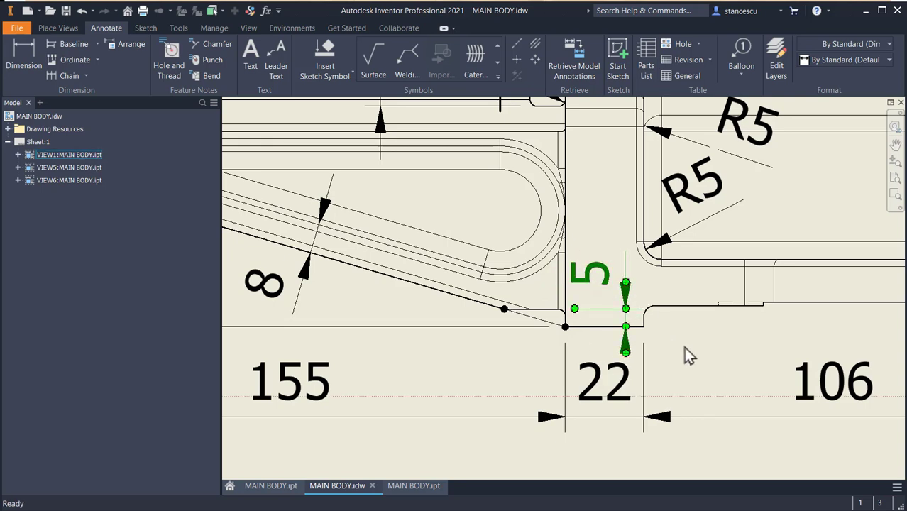
click(684, 347)
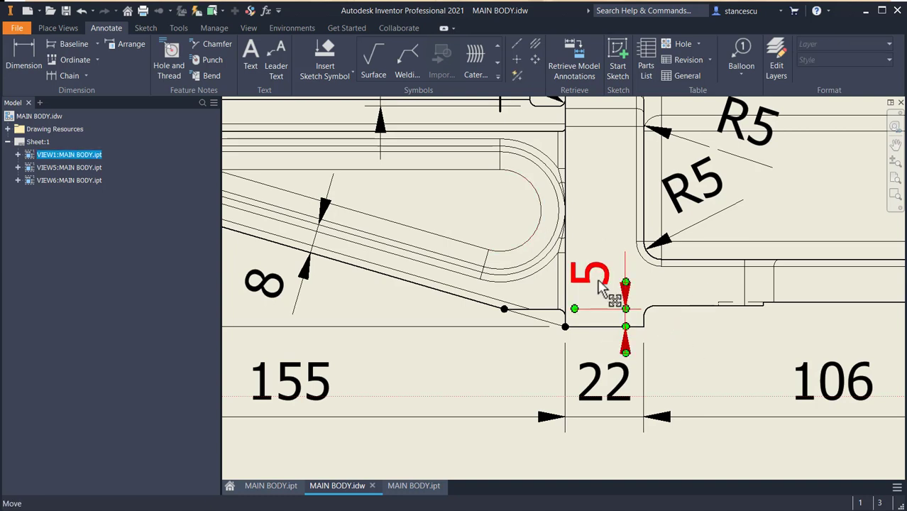
Check the arm's outline in the drawing, switch to the MAIN BODY part and start a sketch on the YZ plane.
scroll(696, 374, down, 2)
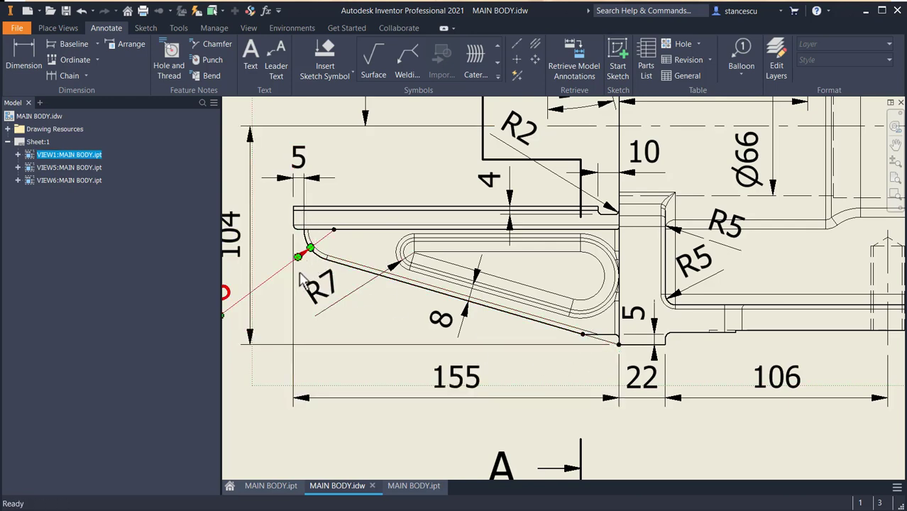
middle_drag(334, 324, 454, 316)
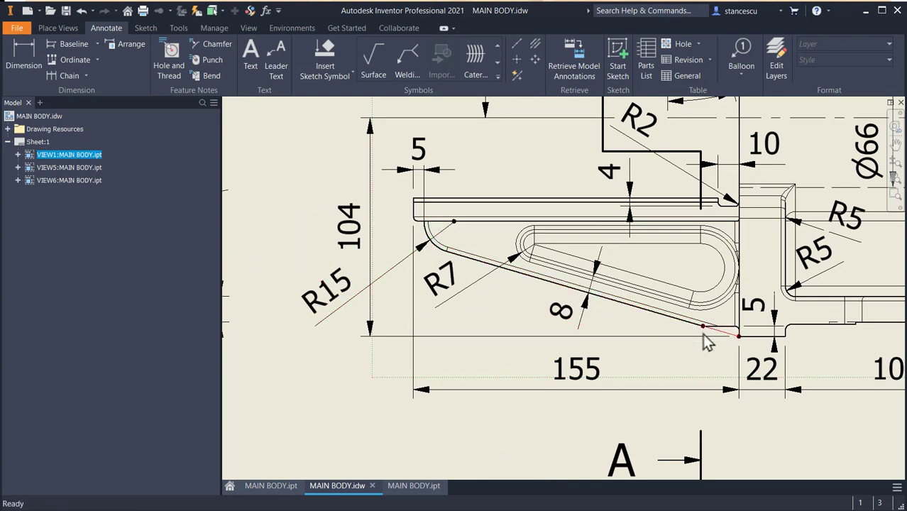
click(415, 487)
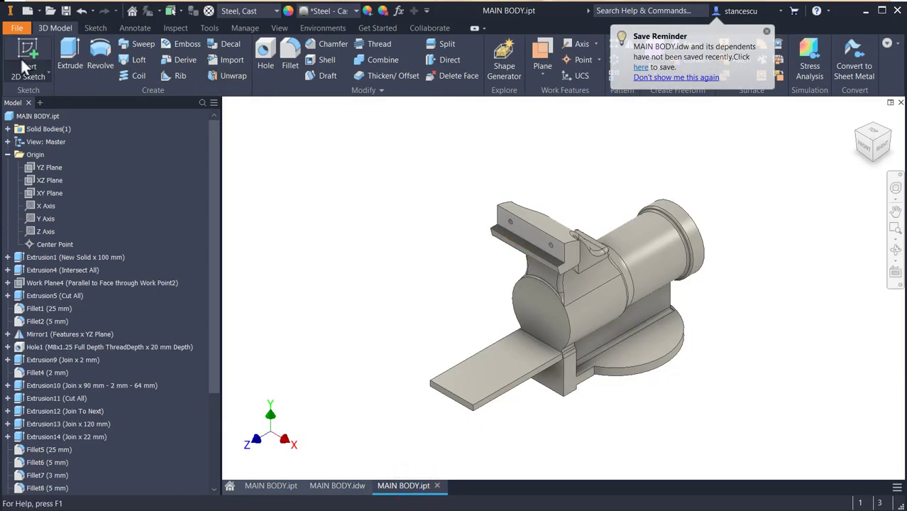
click(44, 165)
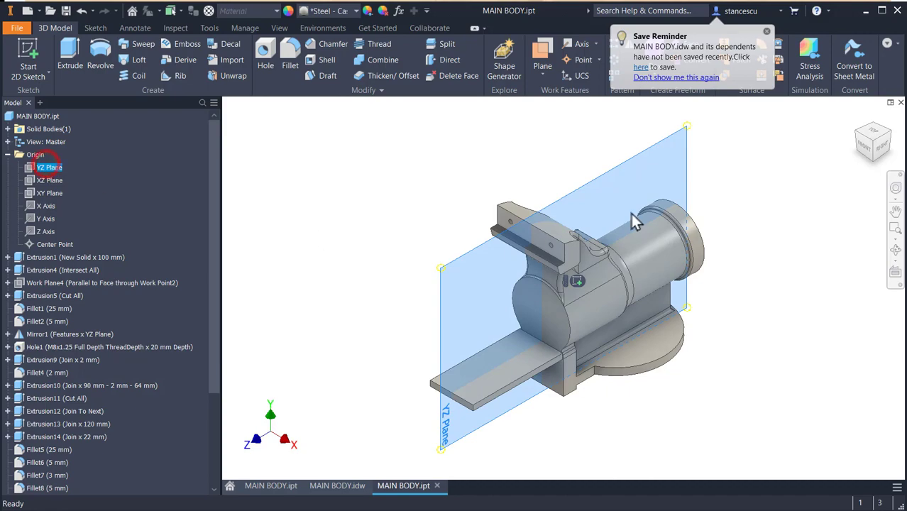
click(578, 281)
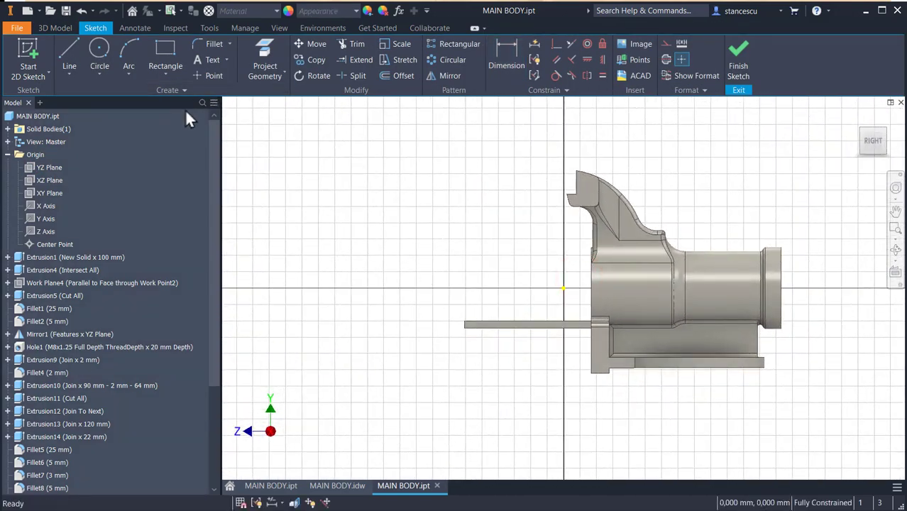
Project the plate's lower edge and the body's vertical front edge beneath it into the sketch.
click(266, 56)
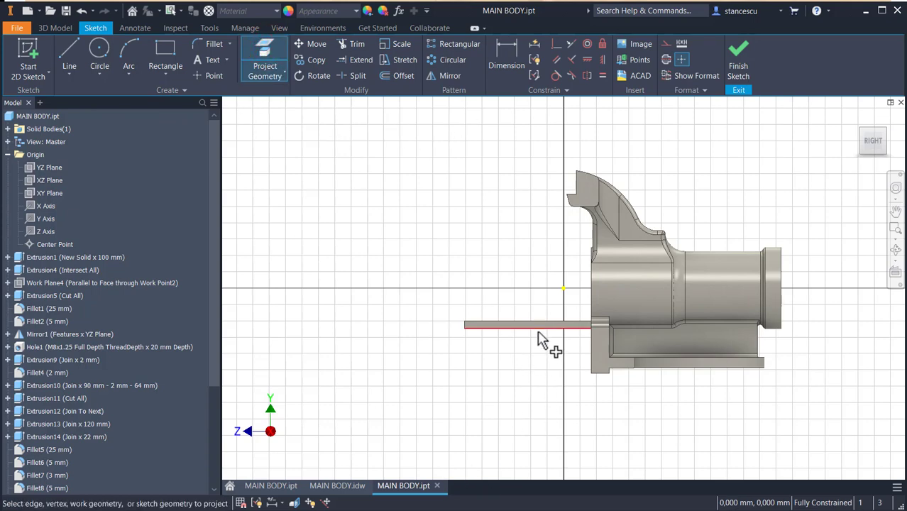
click(537, 331)
scroll(556, 364, up, 3)
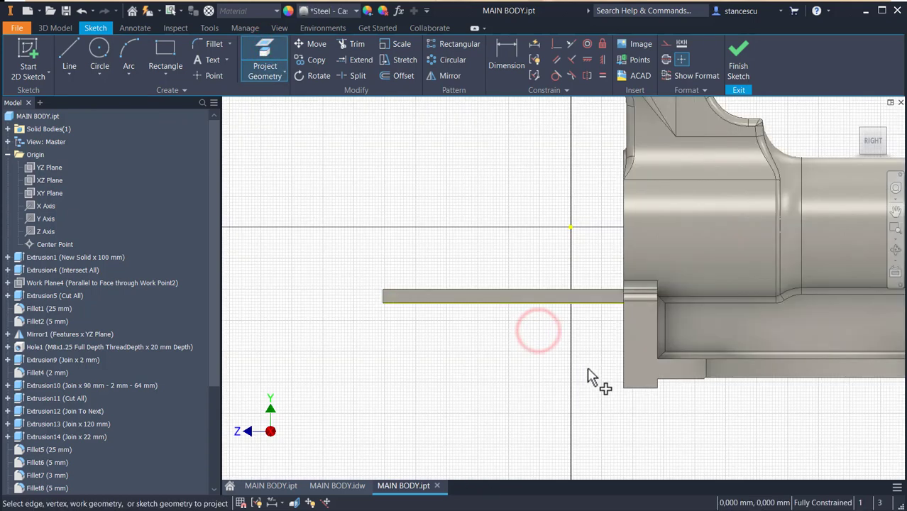
click(624, 334)
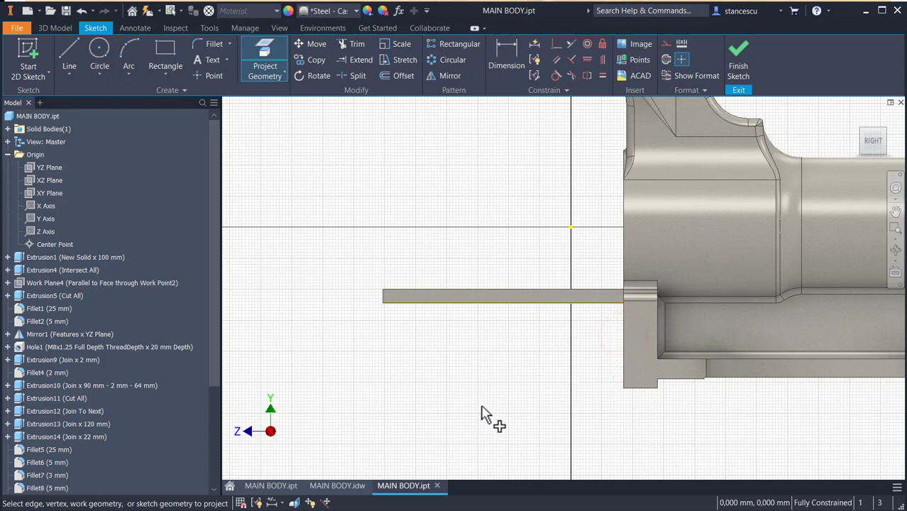
Draw a sloped line about 148 mm long from the body's lower front corner, ending in a tangent arc up to the plate's underside.
click(70, 59)
scroll(624, 418, up, 2)
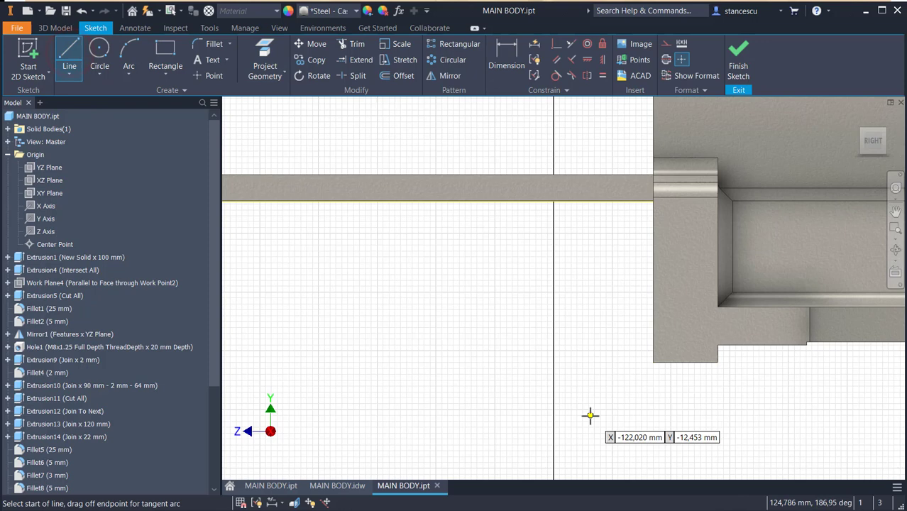
click(653, 363)
middle_drag(393, 352, 564, 431)
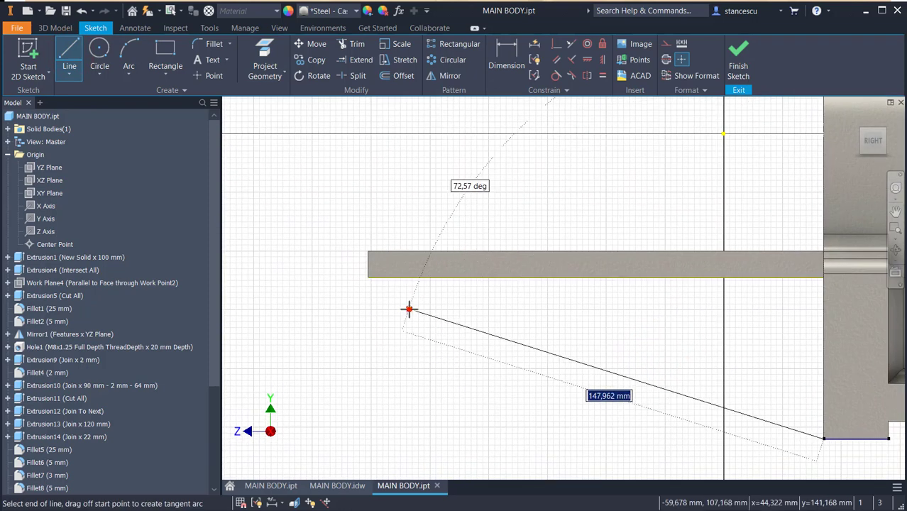
click(409, 308)
drag(409, 308, 387, 278)
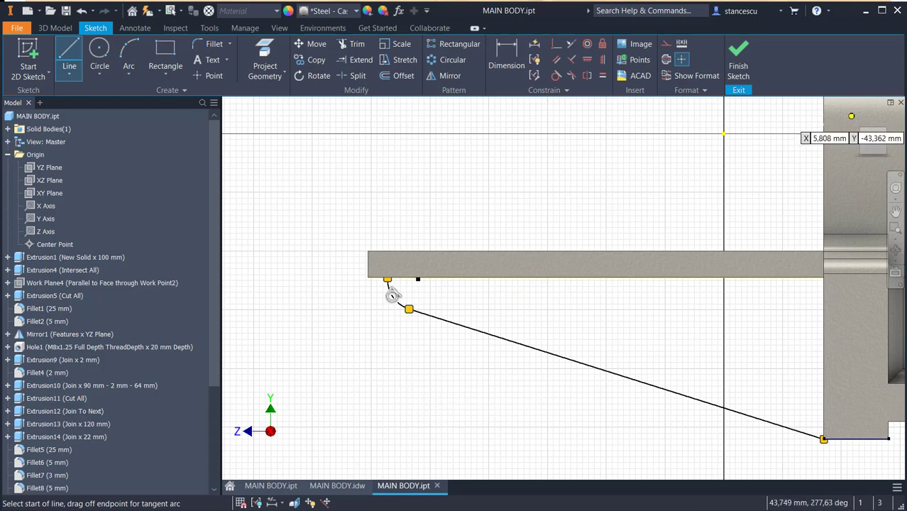
Draw a short horizontal line from the sloped line near its lower end to the body's vertical front edge.
click(754, 420)
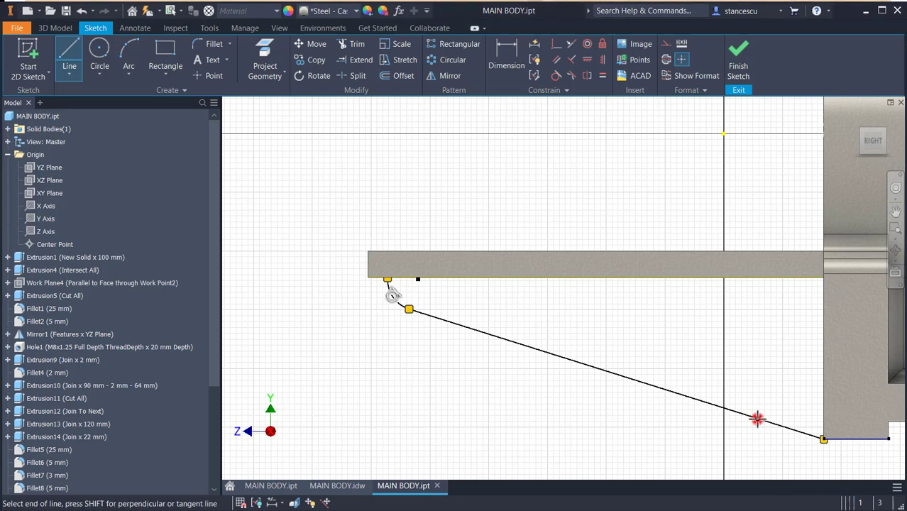
click(822, 419)
key(Escape)
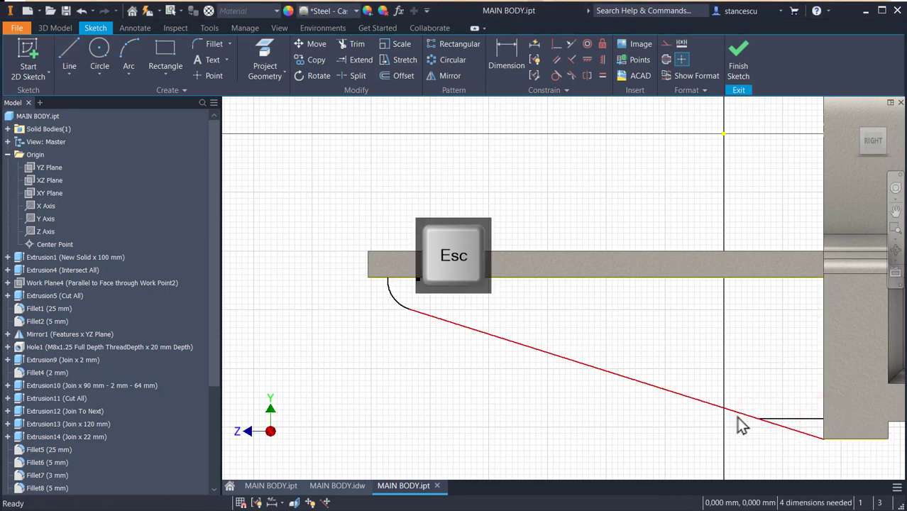
Slice the model at the sketch plane and constrain the arc's centre coincident with the plate's projected underside edge.
click(520, 54)
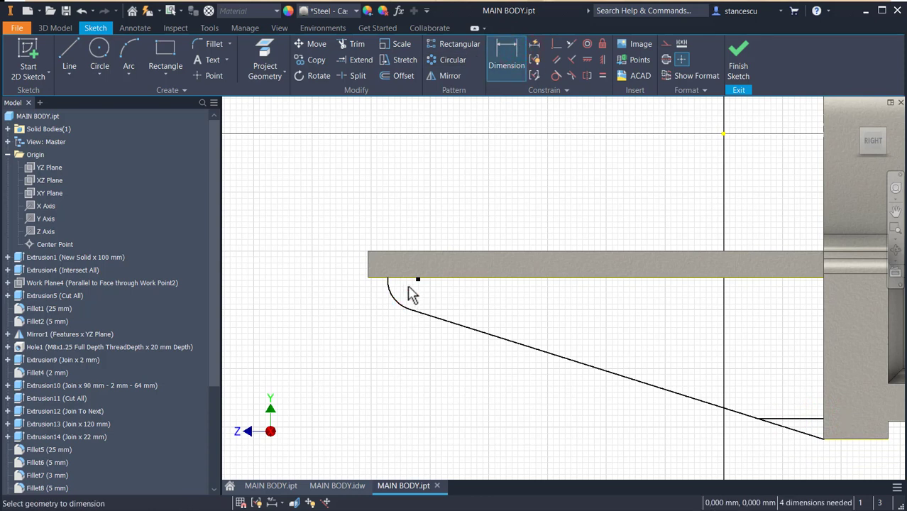
key(Escape)
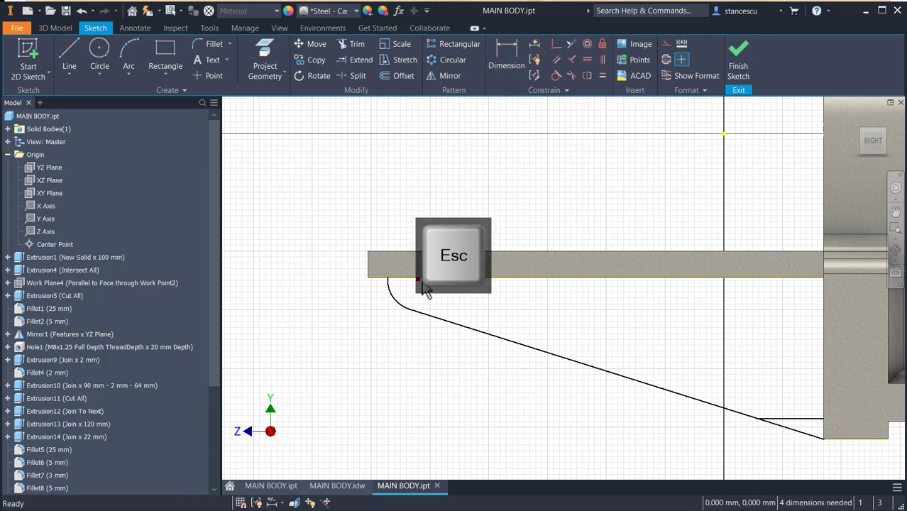
drag(419, 281, 427, 289)
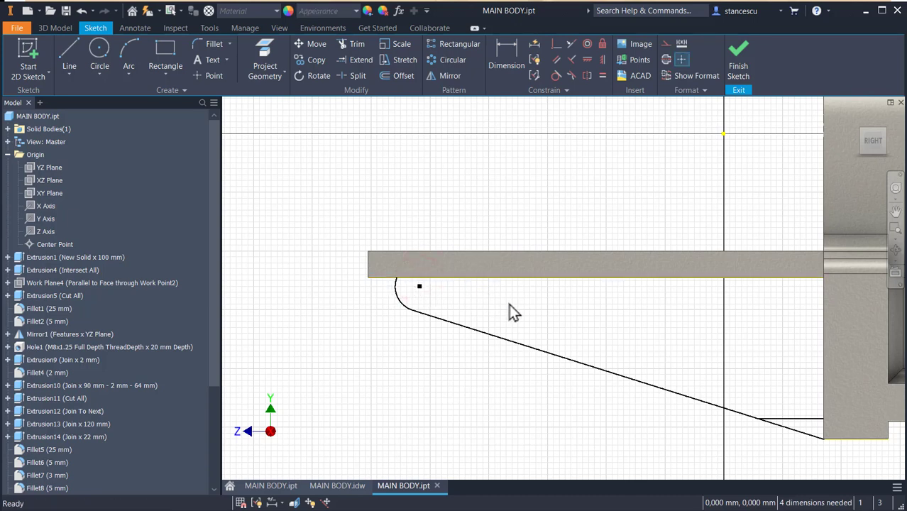
key(F7)
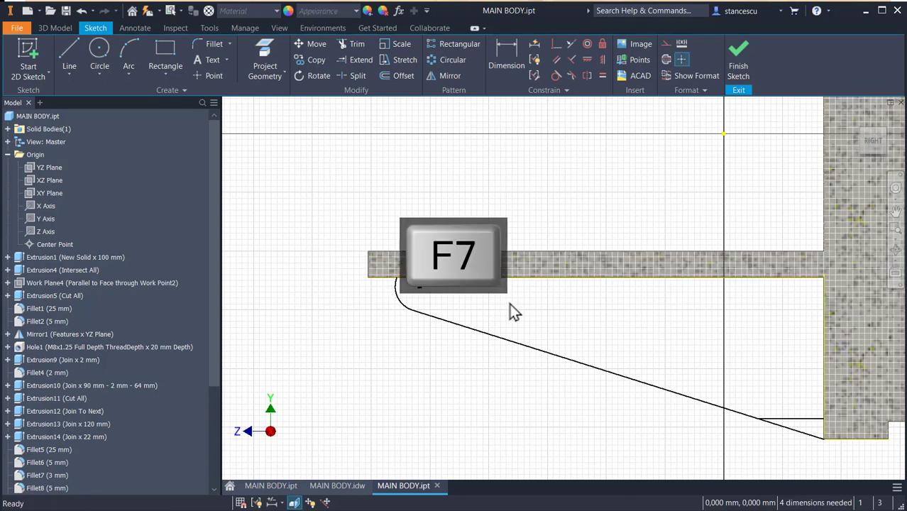
click(556, 44)
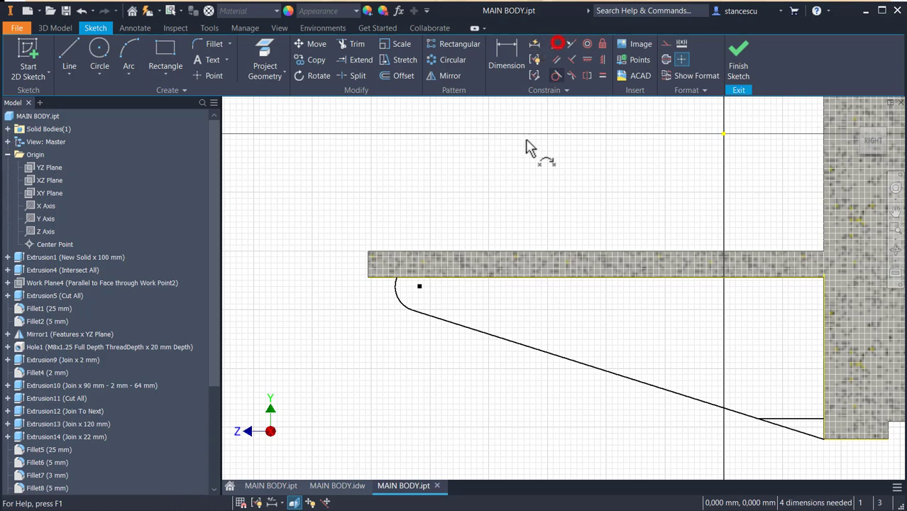
click(419, 287)
click(416, 278)
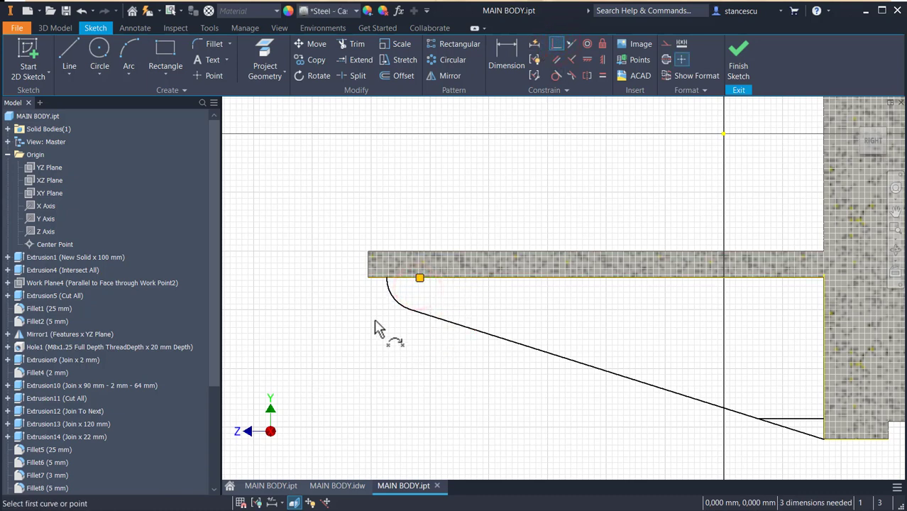
Dimension the tangent arc with a radius of 15 mm.
click(508, 52)
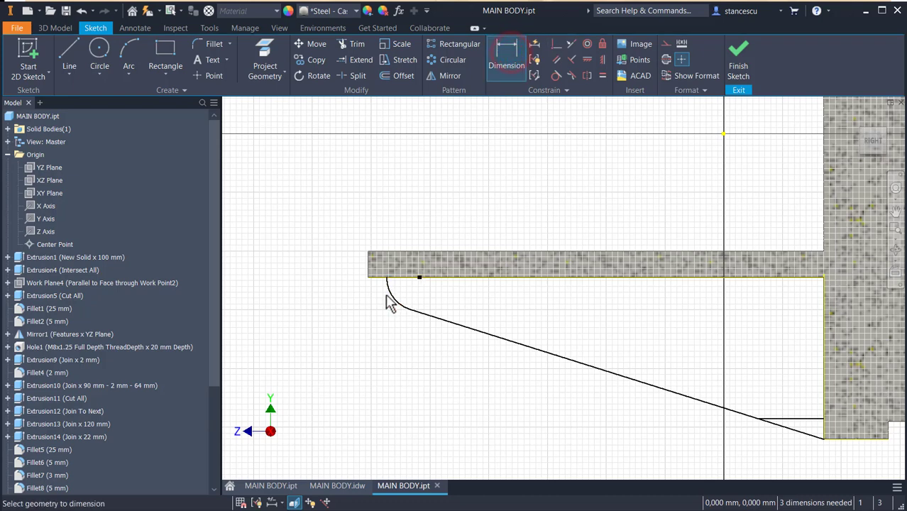
click(396, 299)
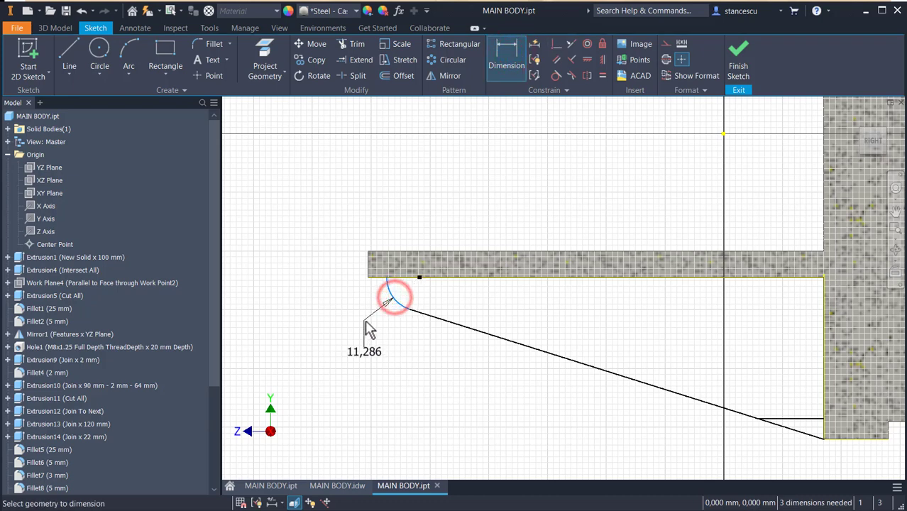
click(364, 321)
text(15)
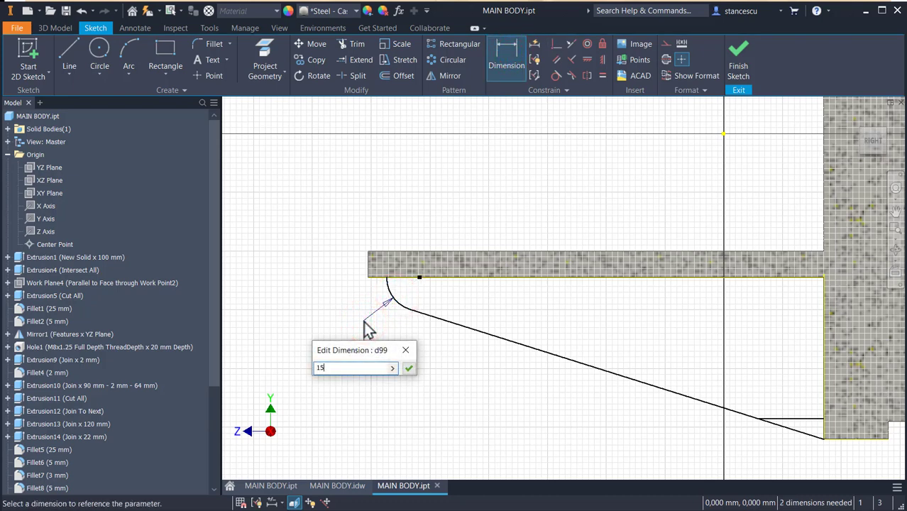
key(Return)
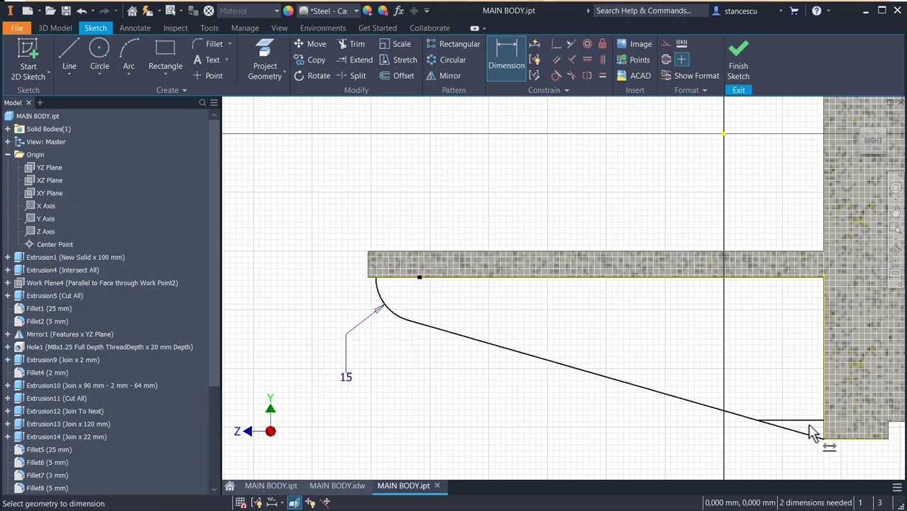
Set the short horizontal line 5 mm above the body's lower edge.
click(805, 420)
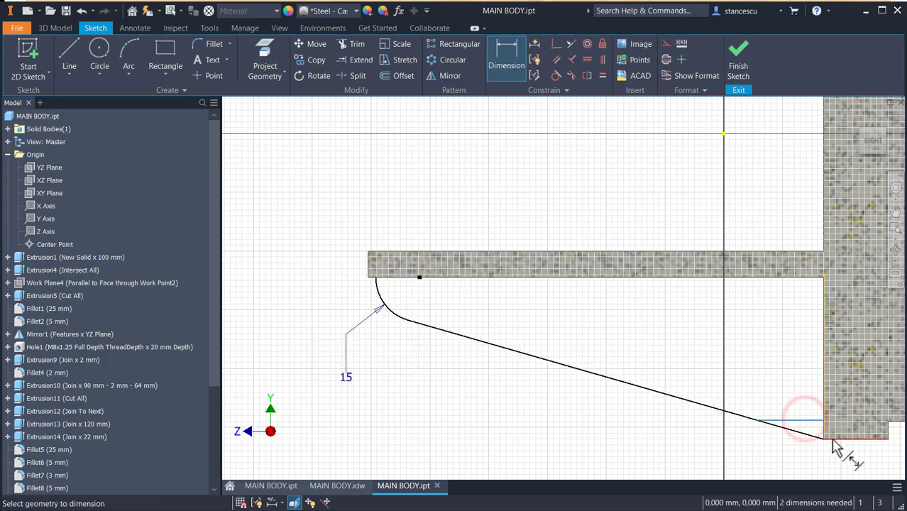
click(825, 437)
click(683, 441)
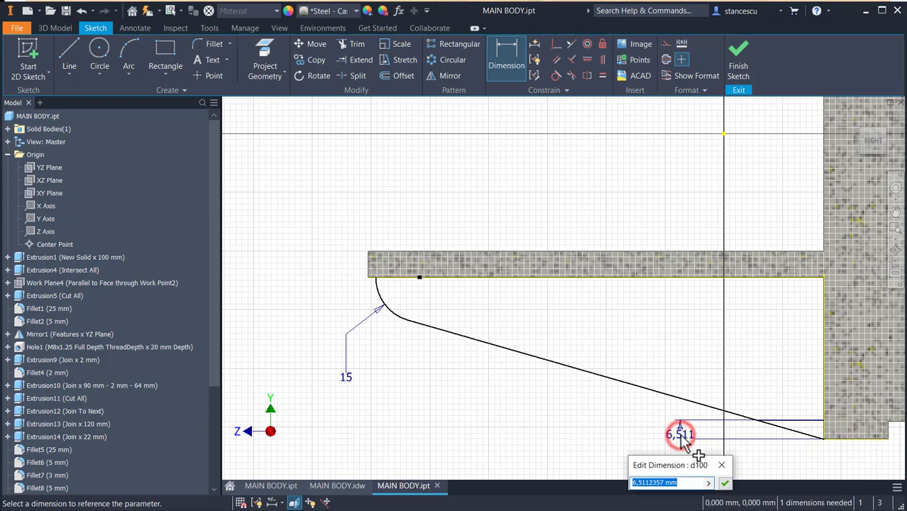
text(5)
key(Return)
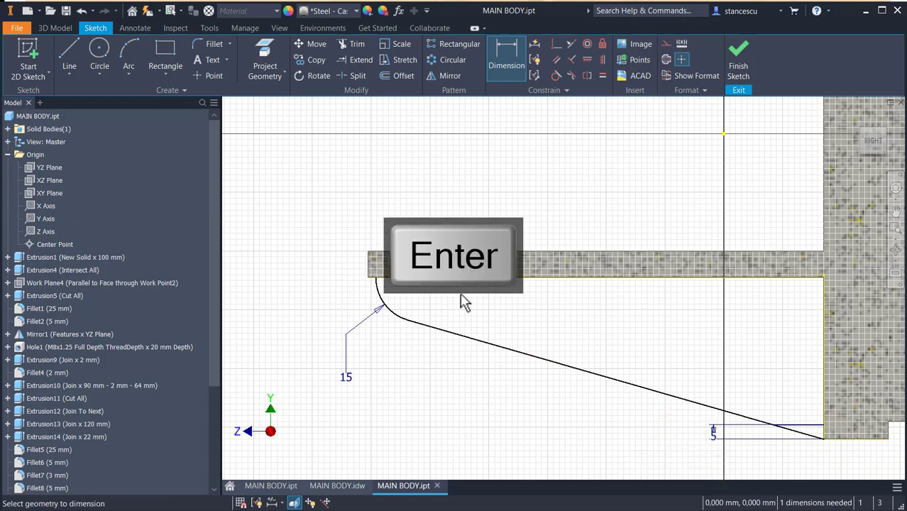
Dimension the arc's upper end 5 mm from the plate's free end.
click(376, 278)
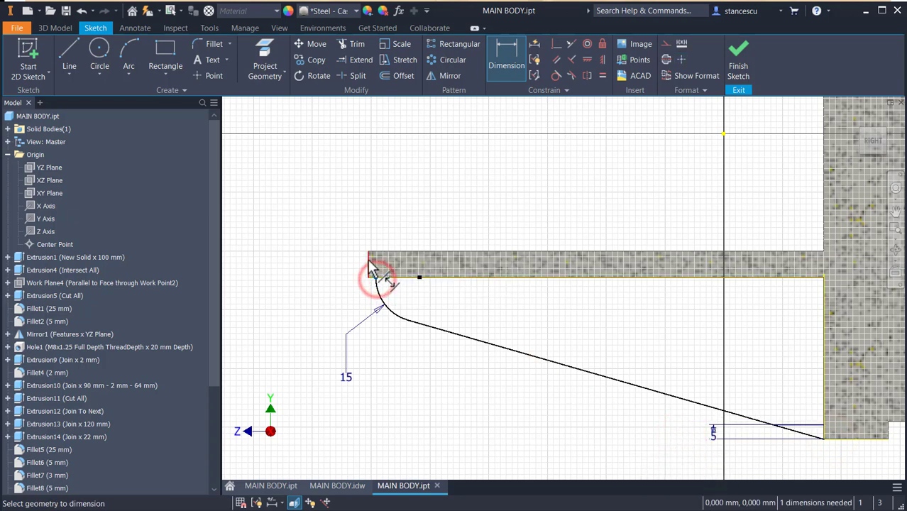
click(426, 218)
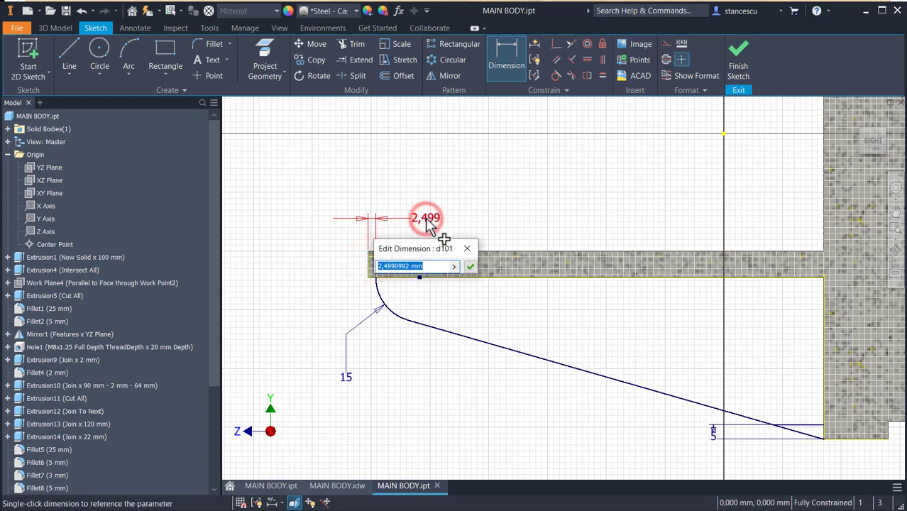
text(5)
key(Return)
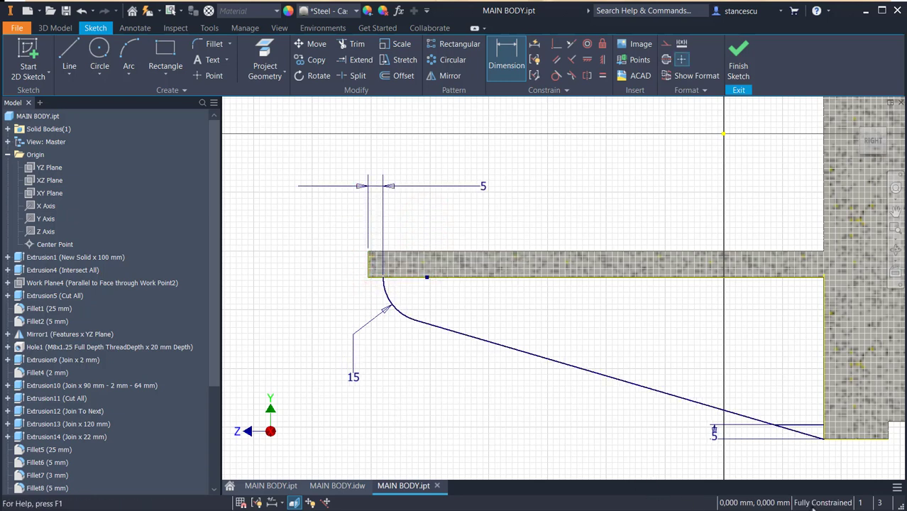
Split the sloped line where it meets the short horizontal line and convert its lower segment to construction geometry.
click(351, 76)
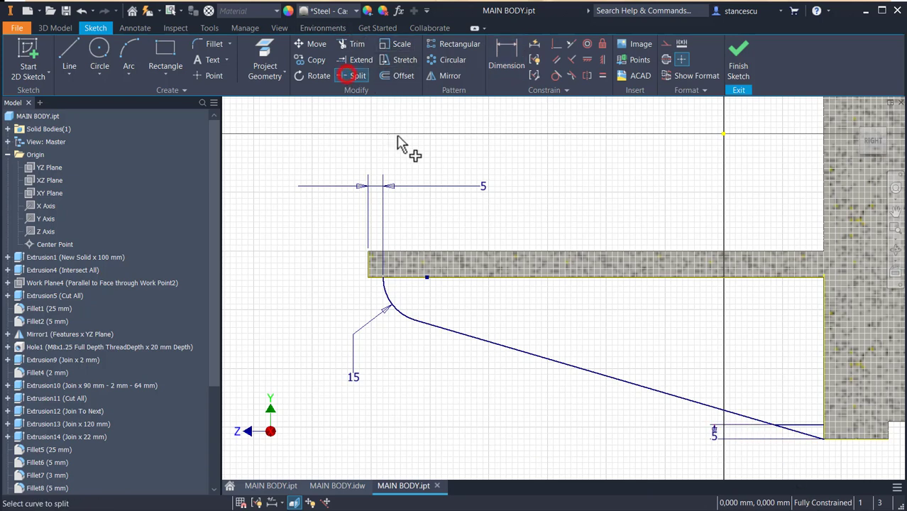
click(787, 432)
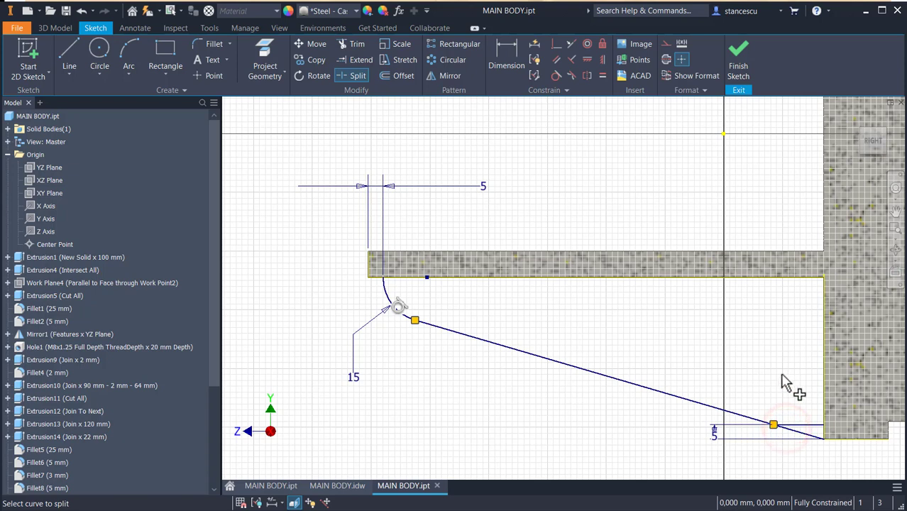
key(Escape)
click(797, 433)
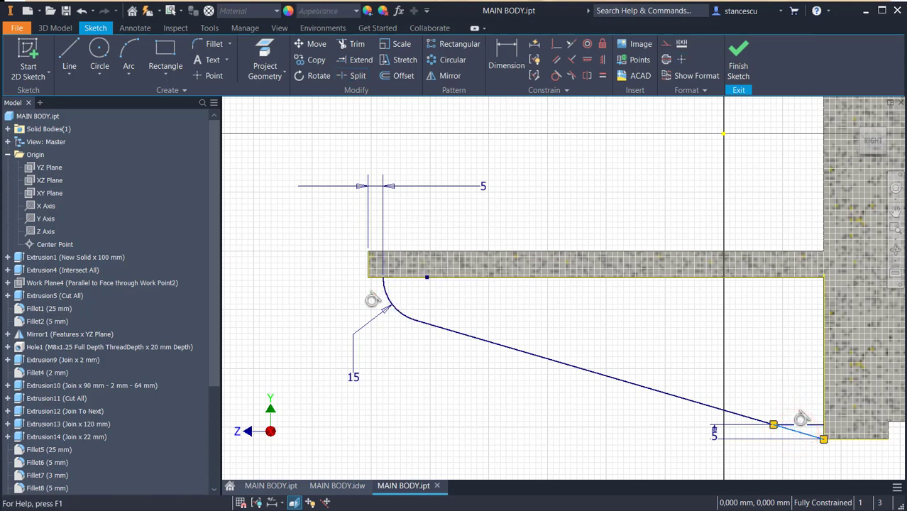
click(667, 45)
click(636, 162)
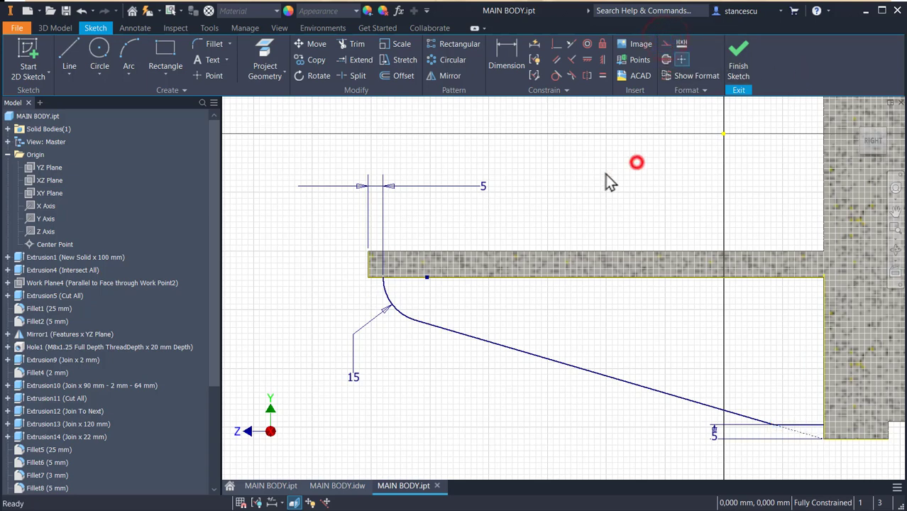
Close the support profile with lines along the plate's underside and down the body's front edge to the short horizontal line.
click(68, 59)
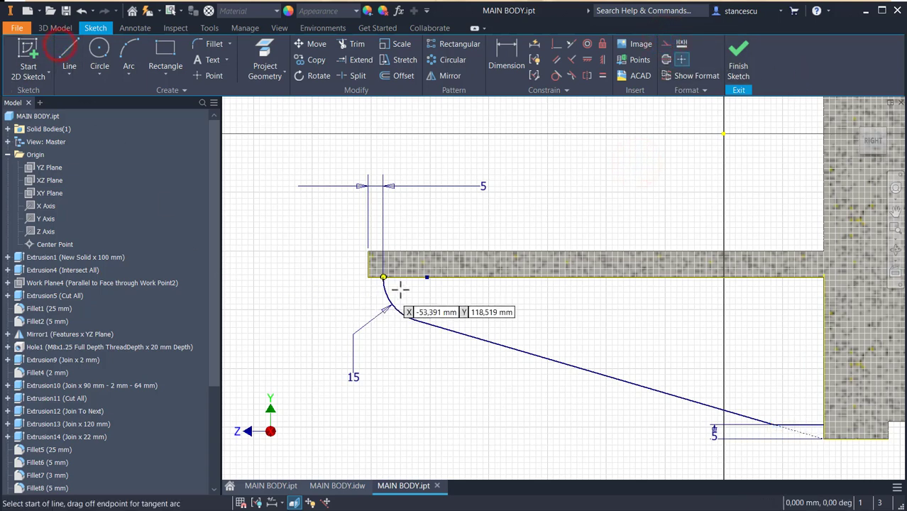
click(383, 277)
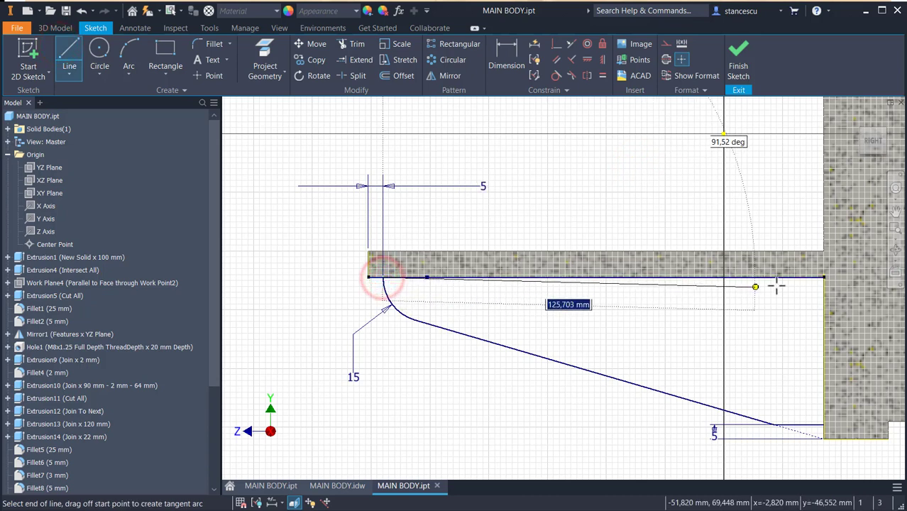
click(823, 277)
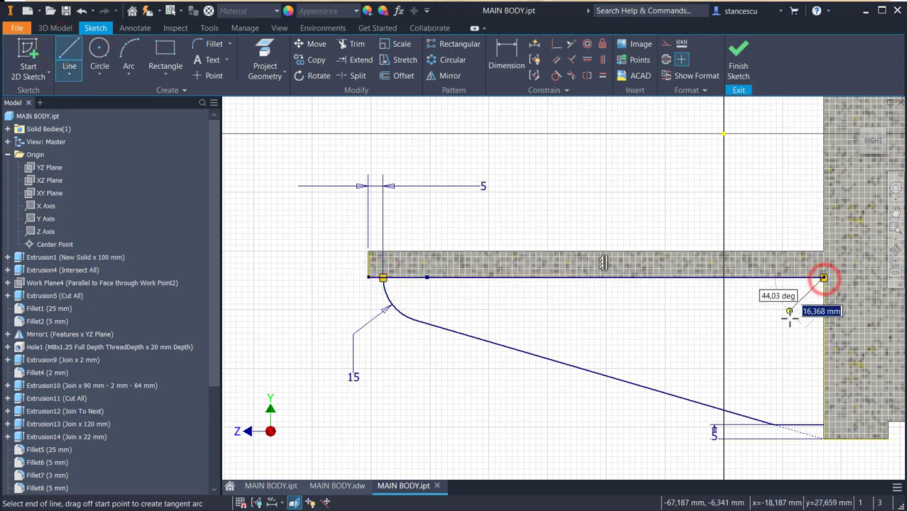
click(823, 424)
key(Escape)
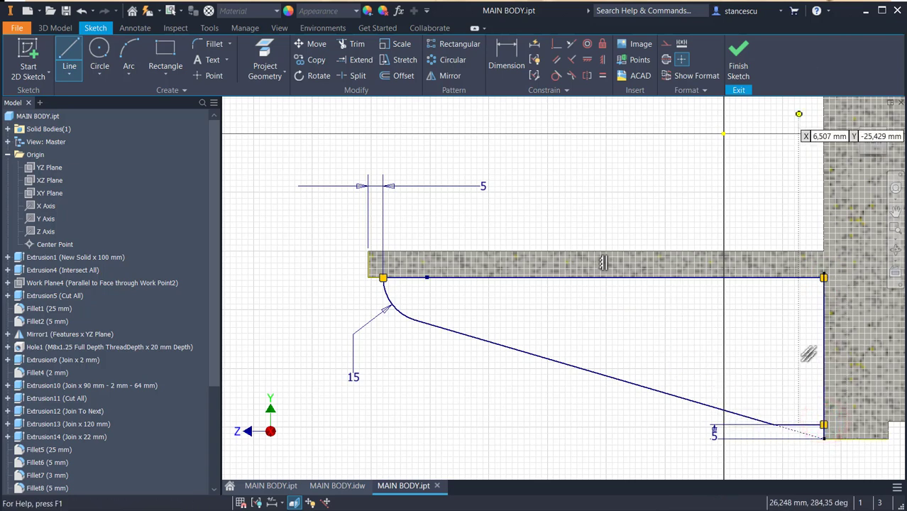
key(Escape)
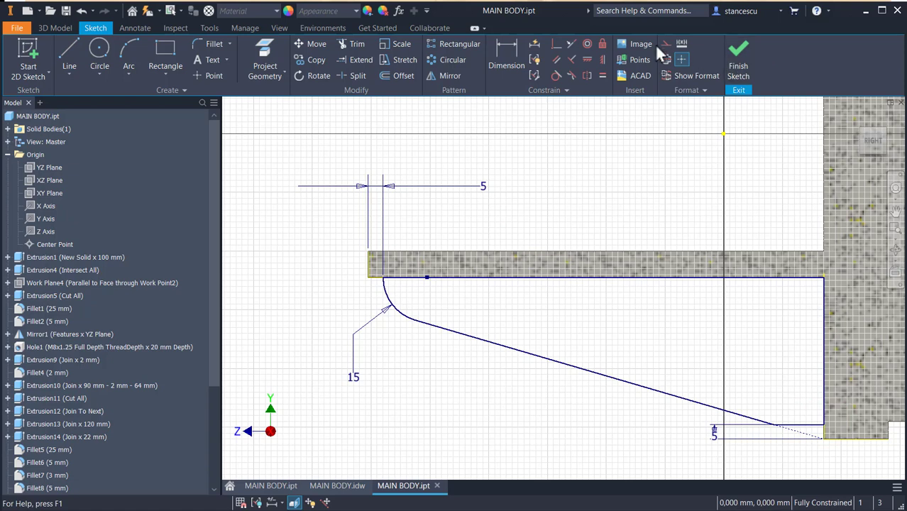
Finish the sketch and extrude the support profile symmetrically by 70 mm, joined to the body, checking its width in the MAIN BODY.idw drawing.
click(736, 58)
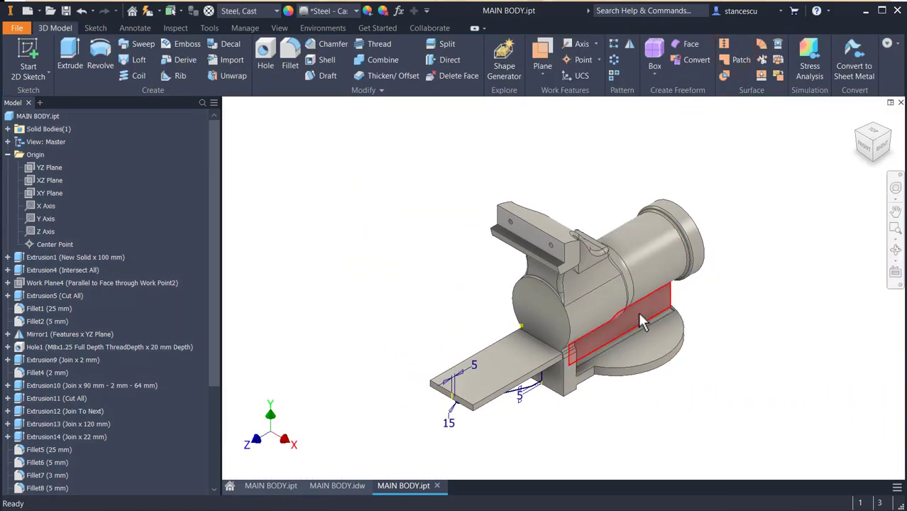
click(73, 50)
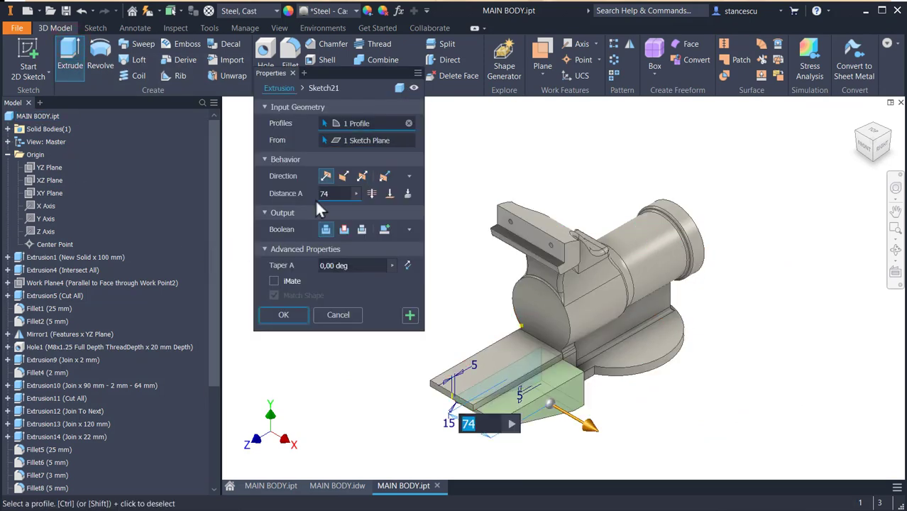
click(361, 177)
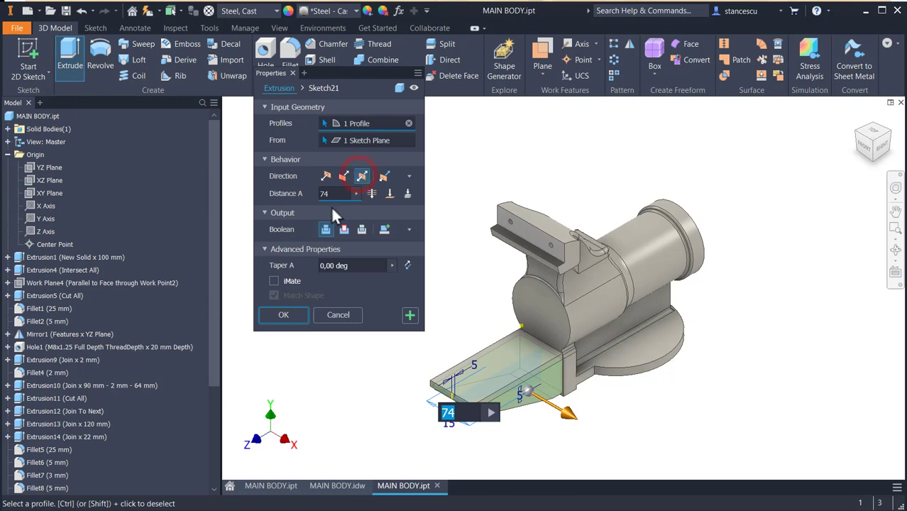
click(338, 486)
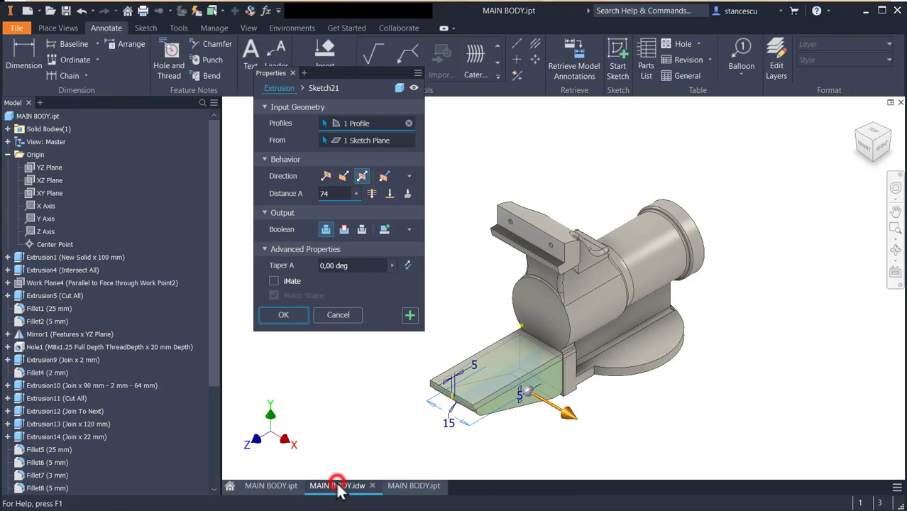
scroll(542, 339, down, 3)
middle_drag(543, 339, 797, 352)
middle_drag(736, 348, 261, 347)
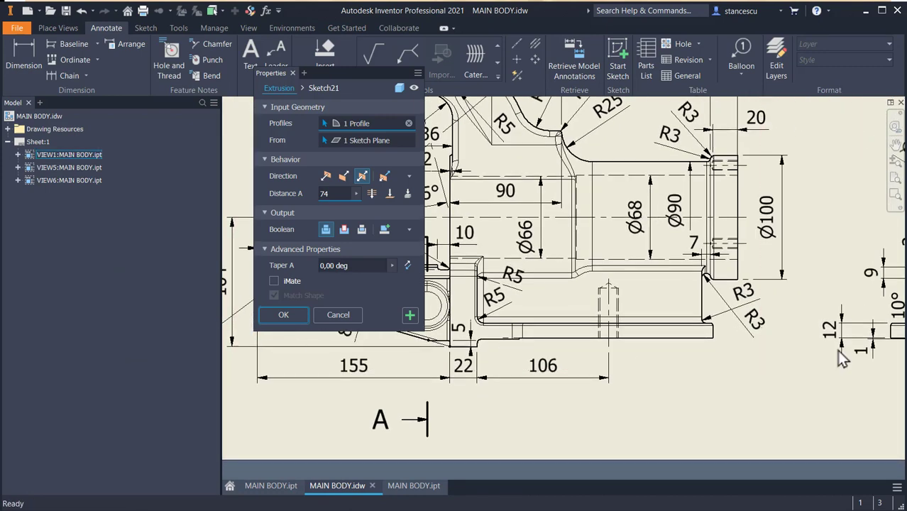
middle_drag(816, 351, 468, 349)
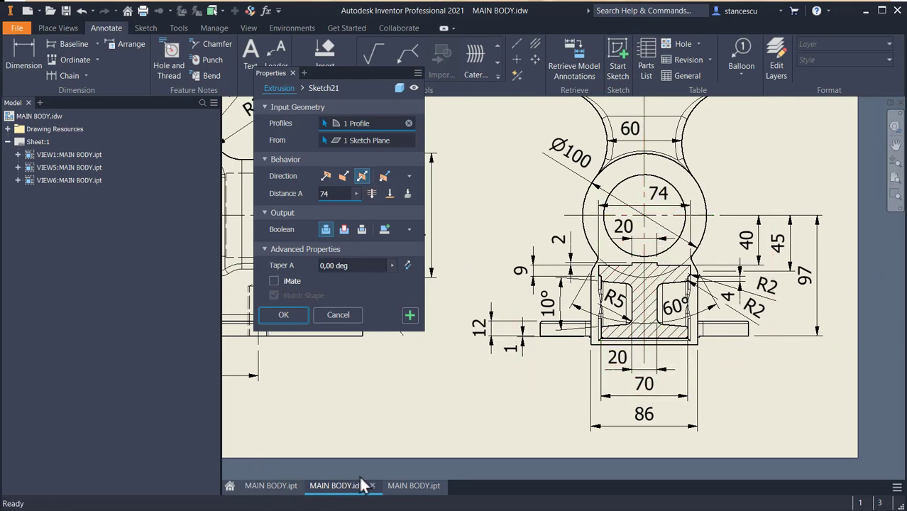
click(410, 487)
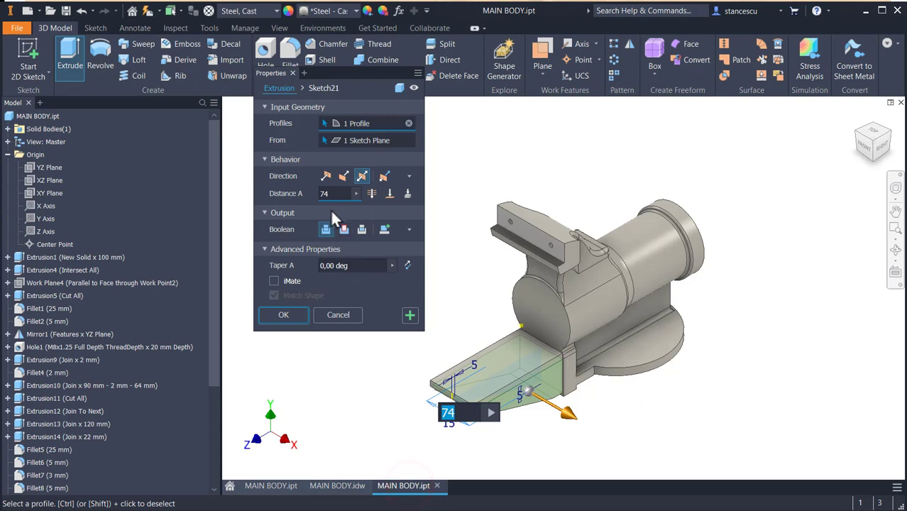
click(336, 196)
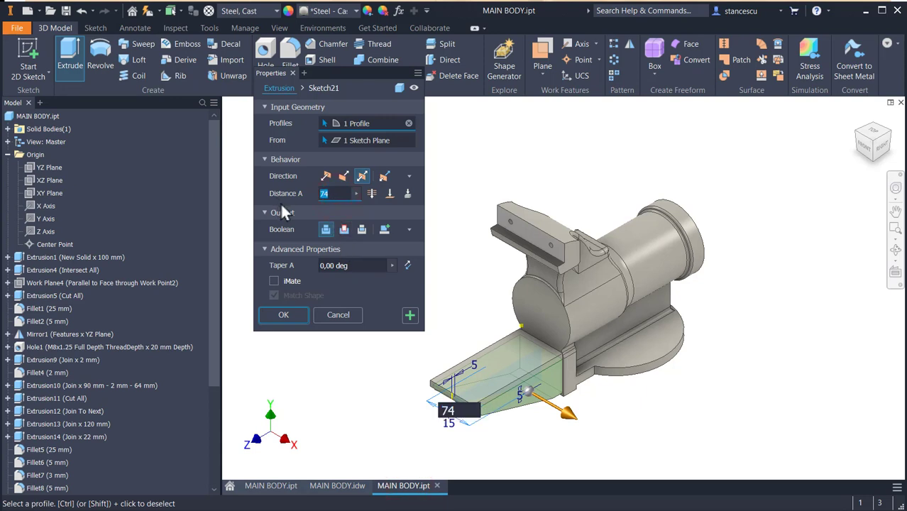
text(70)
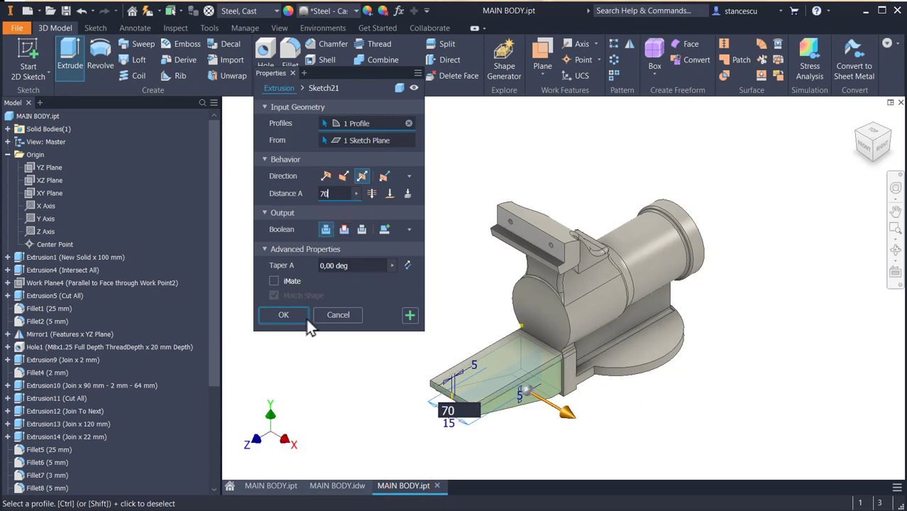
click(299, 316)
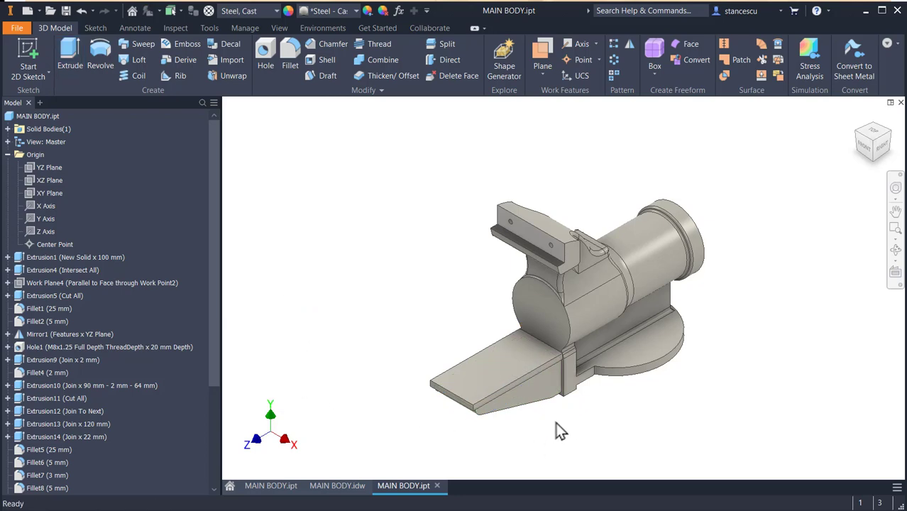
Examine the support's side pocket in the MAIN BODY.idw drawing, comparing its outline in the side view with the depth and draft in the section view.
click(340, 488)
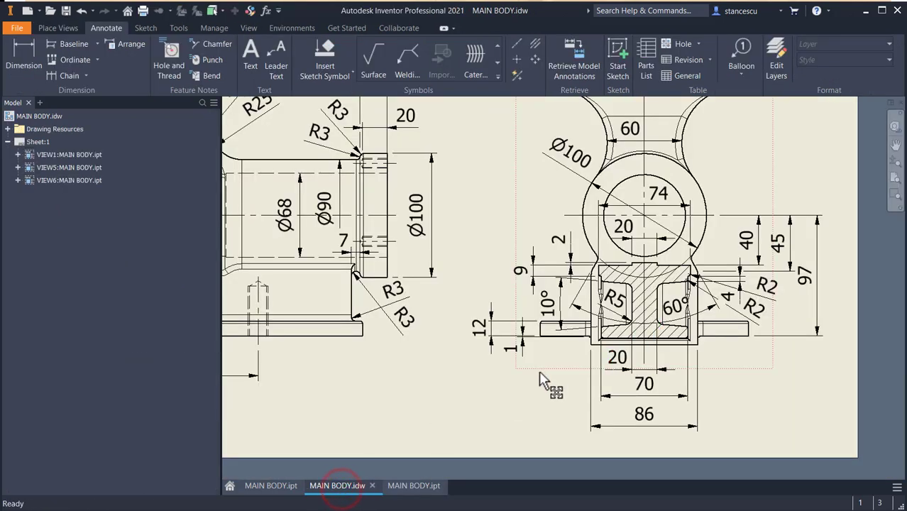
middle_drag(534, 372, 781, 375)
middle_drag(486, 373, 750, 387)
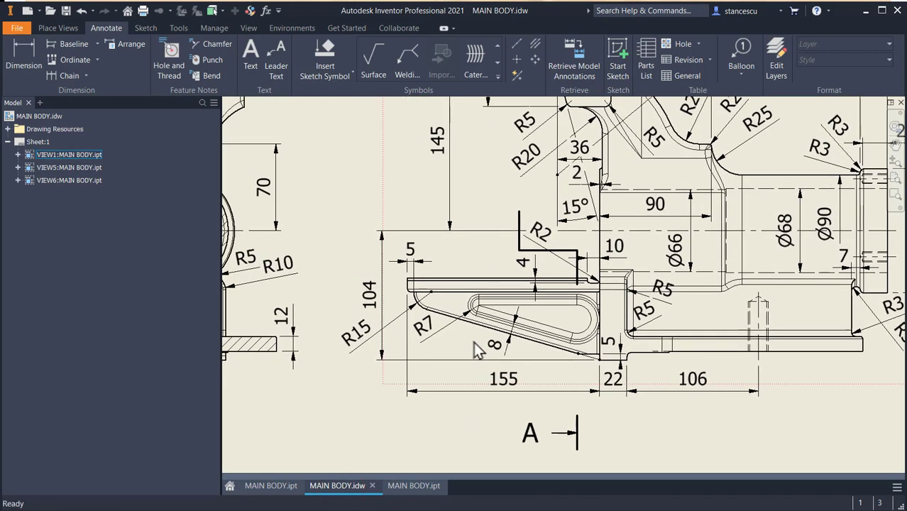
scroll(474, 342, down, 3)
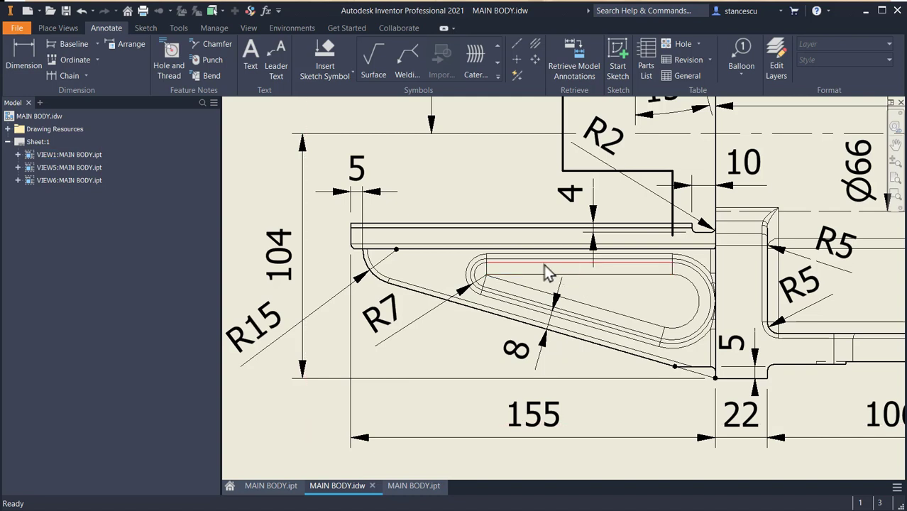
click(468, 288)
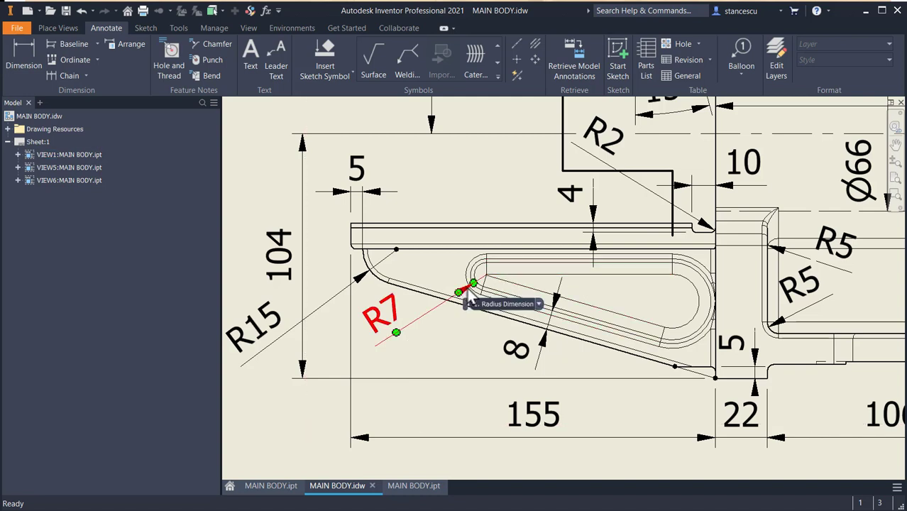
click(543, 339)
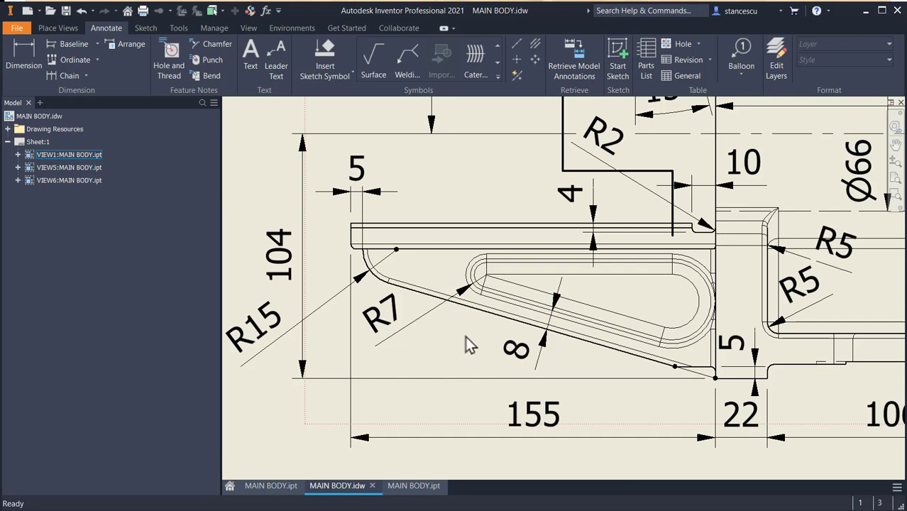
middle_drag(542, 345, 224, 351)
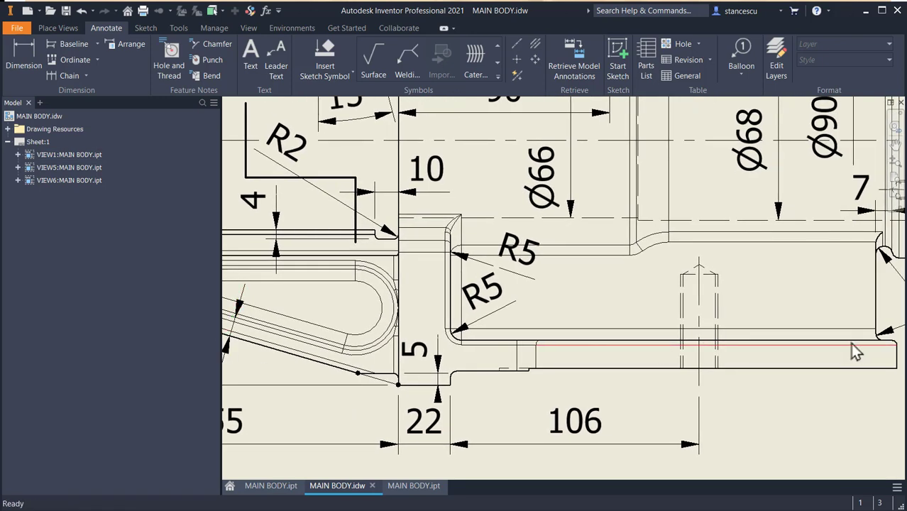
mouse_move(835, 345)
middle_down()
mouse_move(470, 347)
mouse_move(232, 323)
middle_up()
middle_drag(616, 321, 433, 319)
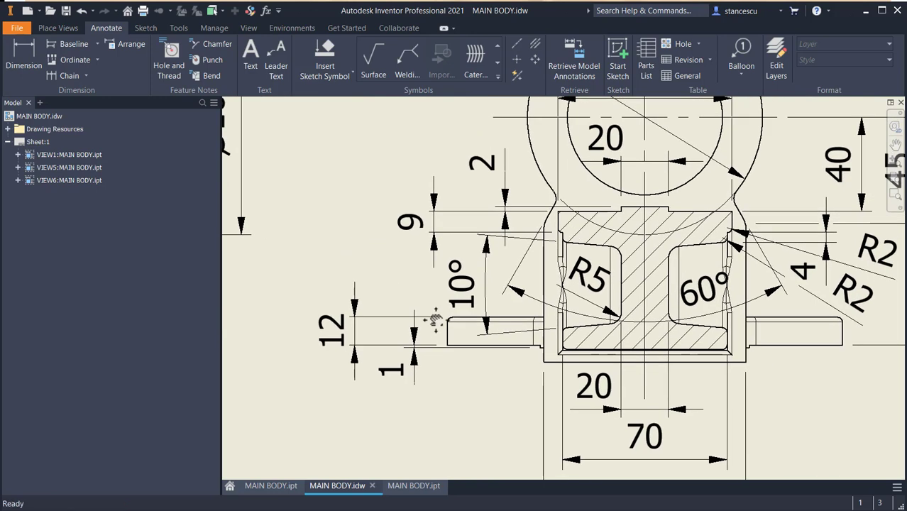
middle_drag(859, 255, 756, 254)
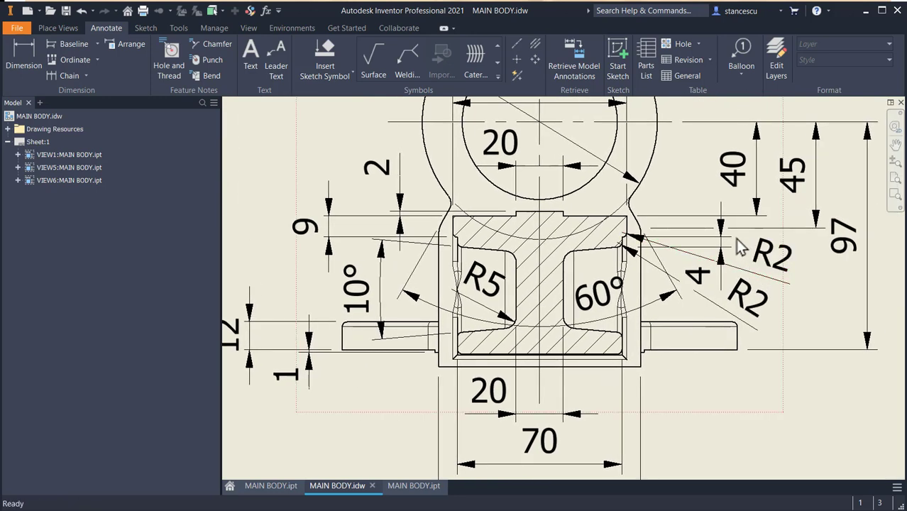
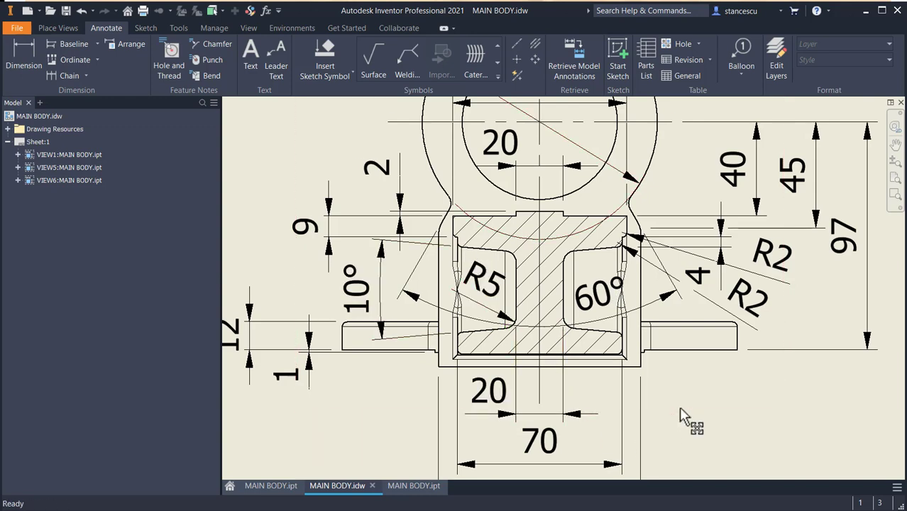
mouse_move(680, 416)
middle_down()
mouse_move(757, 416)
mouse_move(813, 402)
middle_up()
mouse_move(481, 397)
middle_down()
mouse_move(658, 377)
mouse_move(526, 385)
mouse_move(596, 391)
mouse_move(437, 388)
middle_up()
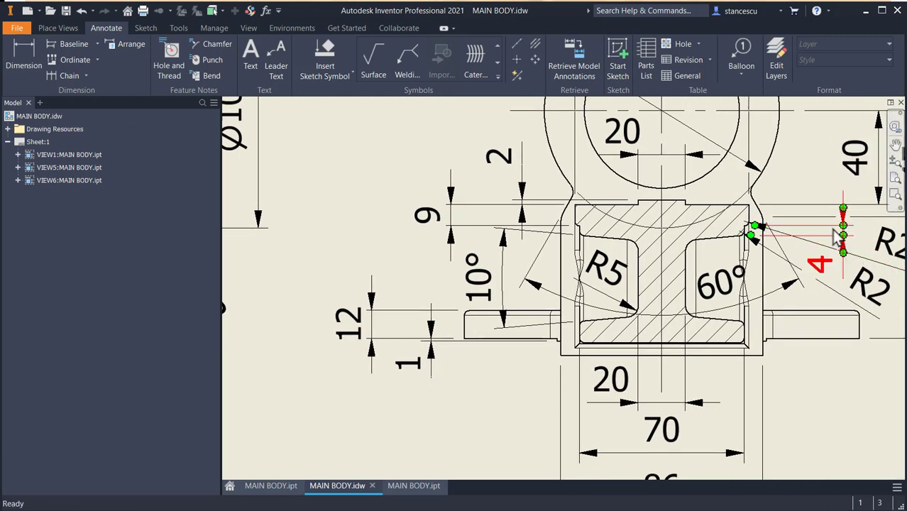
mouse_move(413, 422)
middle_down()
mouse_move(576, 399)
mouse_move(779, 390)
middle_up()
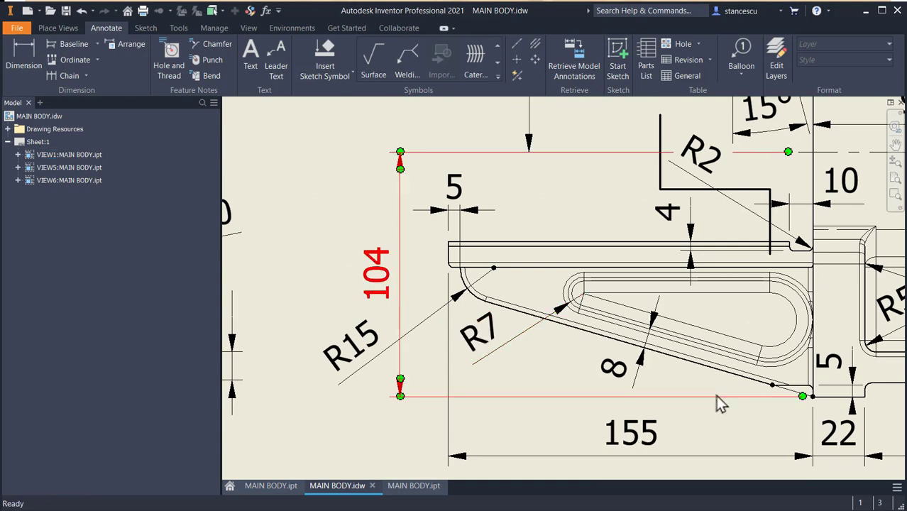
Start a sketch on the support's side face in MAIN BODY.ipt and slice the model at the sketch plane.
click(404, 488)
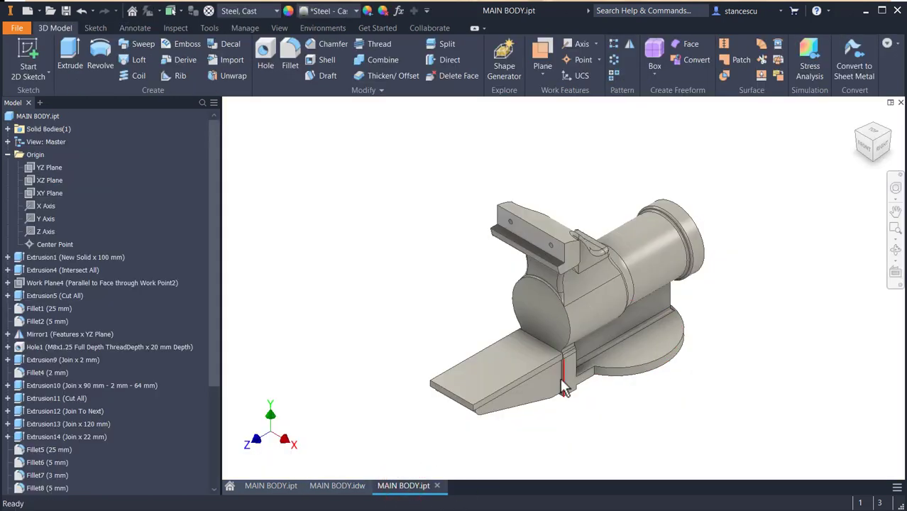
click(537, 402)
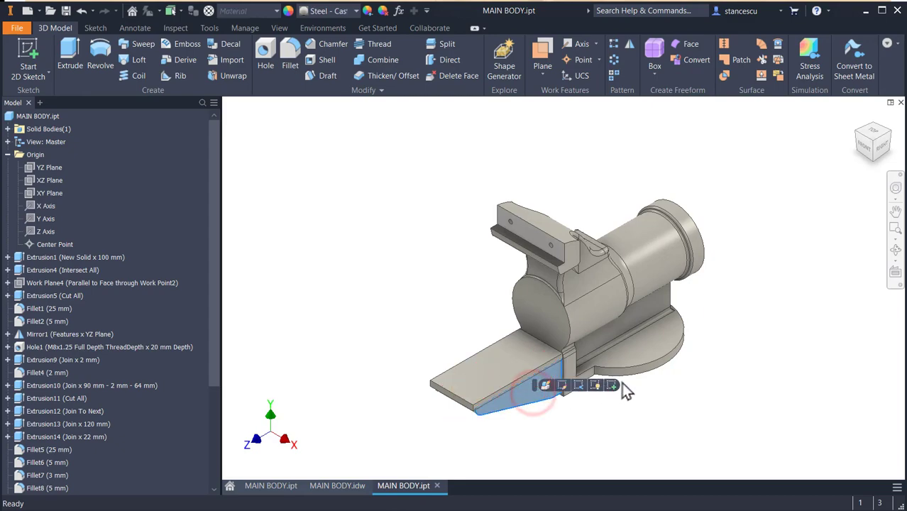
click(611, 387)
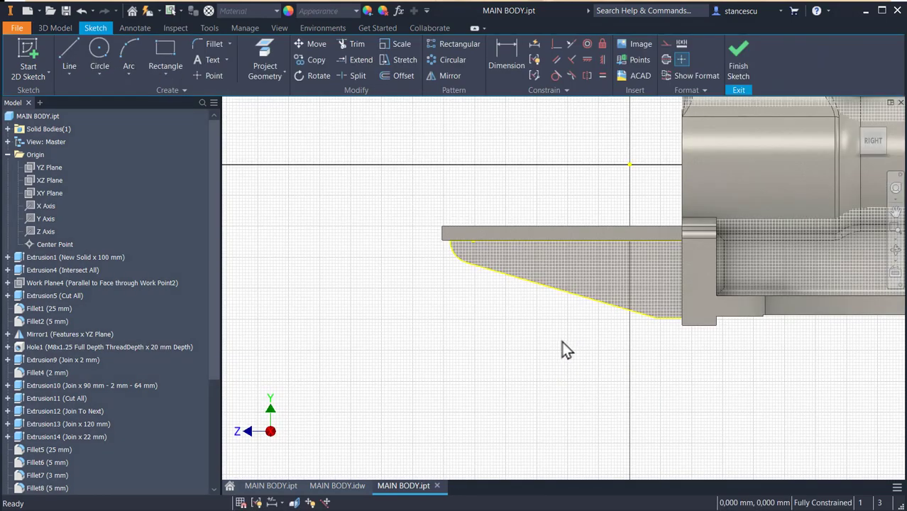
key(F7)
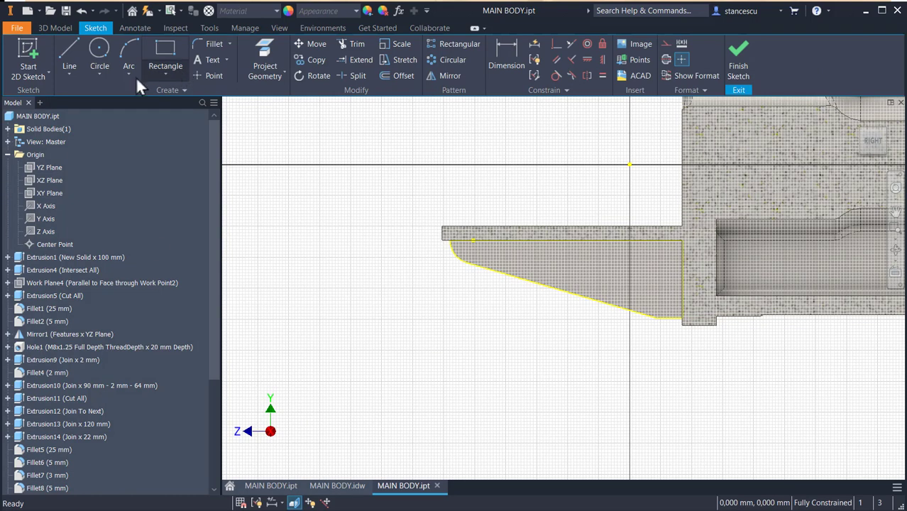
Sketch a closed pocket outline with an 84 mm line parallel to the sloped edge, a horizontal upper line, and small and large end arcs.
click(69, 52)
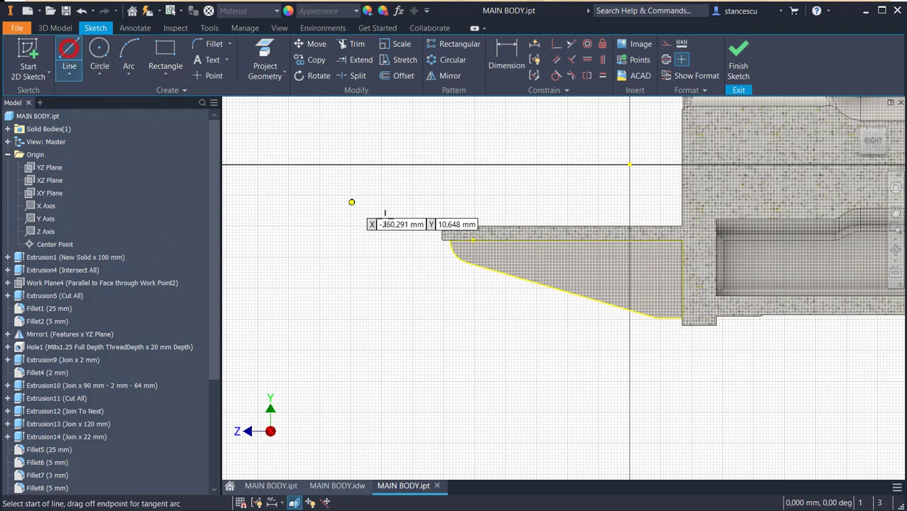
click(640, 298)
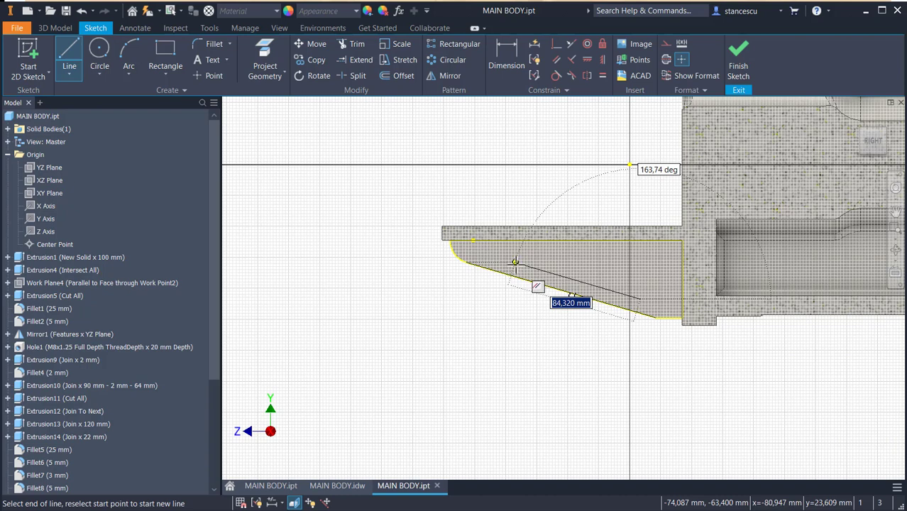
scroll(516, 262, down, 2)
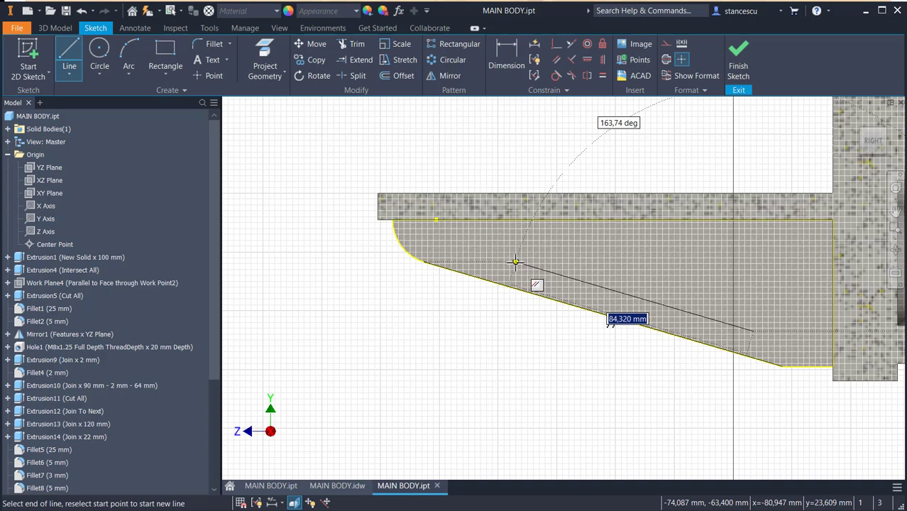
click(515, 263)
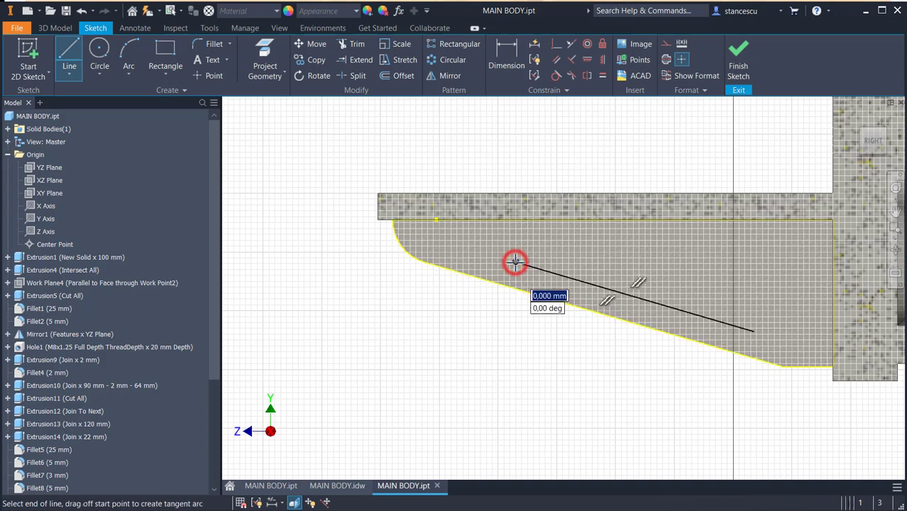
drag(511, 261, 531, 235)
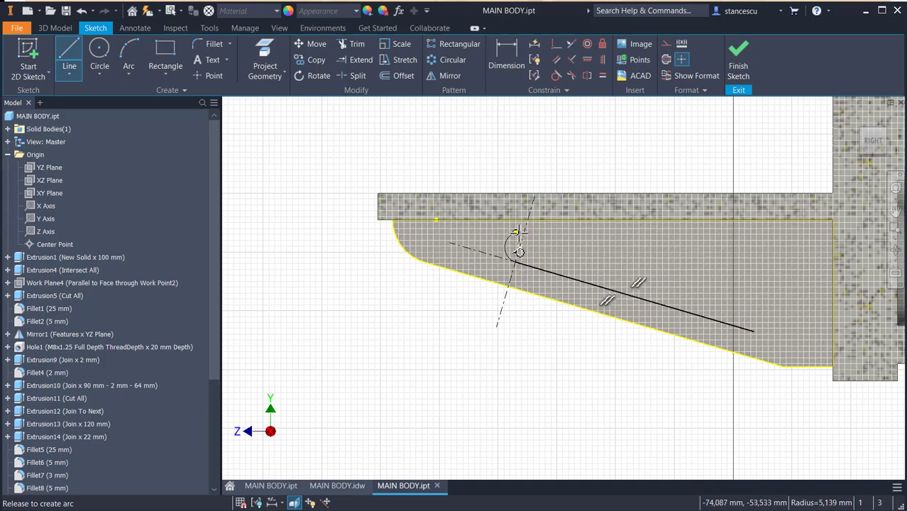
drag(516, 232, 518, 232)
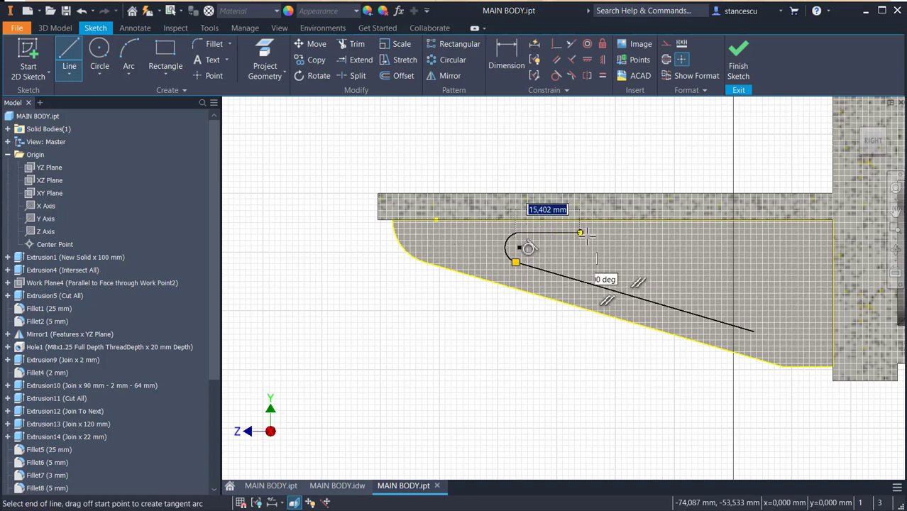
click(753, 235)
drag(754, 235, 754, 330)
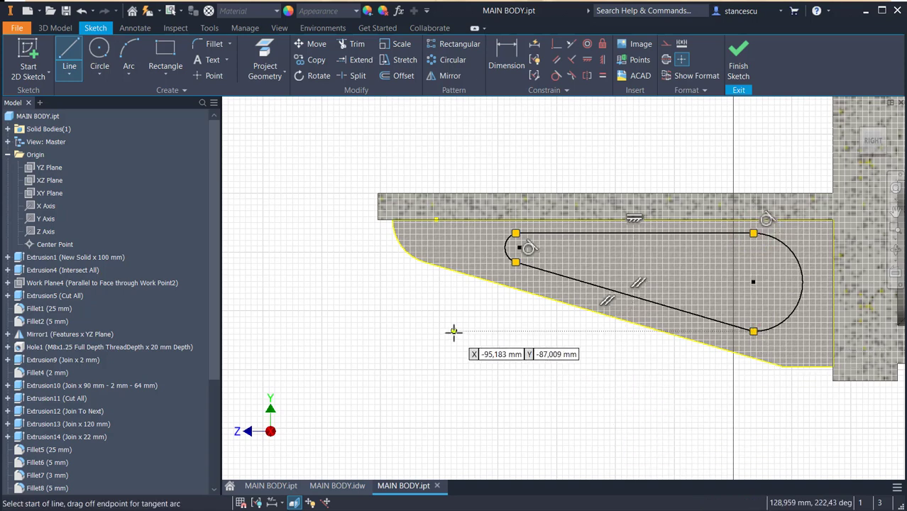
Make the small arc tangent to the pocket's upper line and the large arc tangent to its sloped line.
click(556, 75)
click(516, 242)
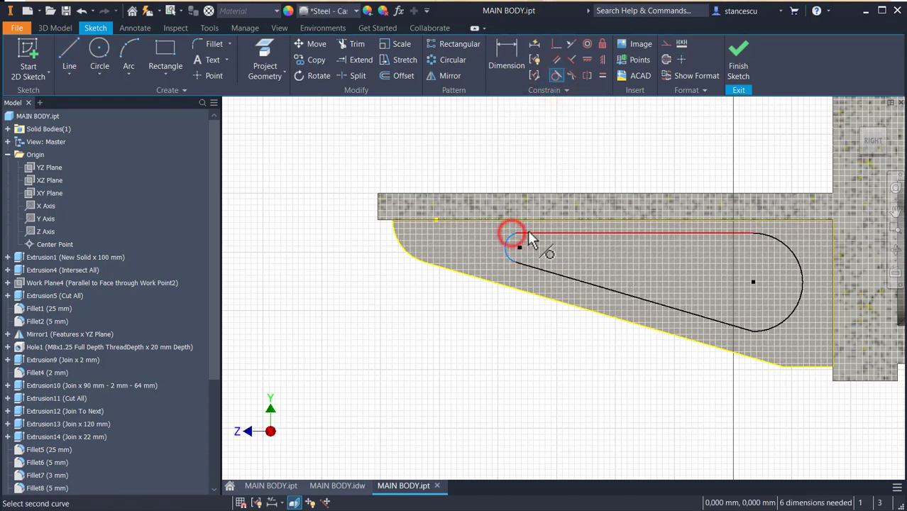
click(529, 235)
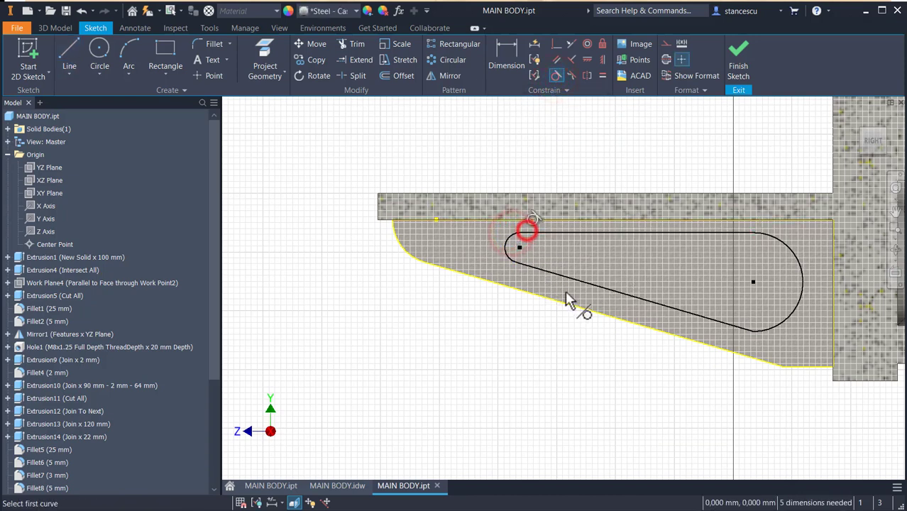
click(721, 317)
click(765, 330)
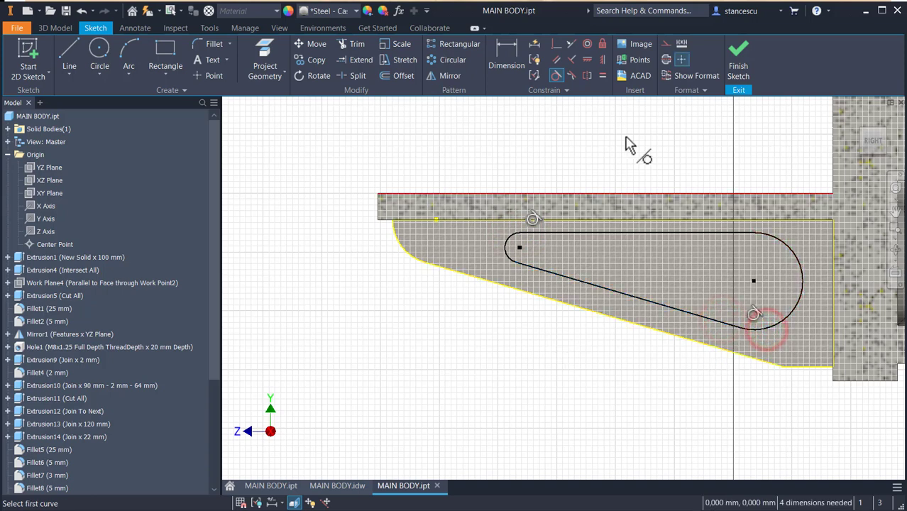
Dimension the pocket's sloped line 8 mm from the support's sloped edge.
click(506, 60)
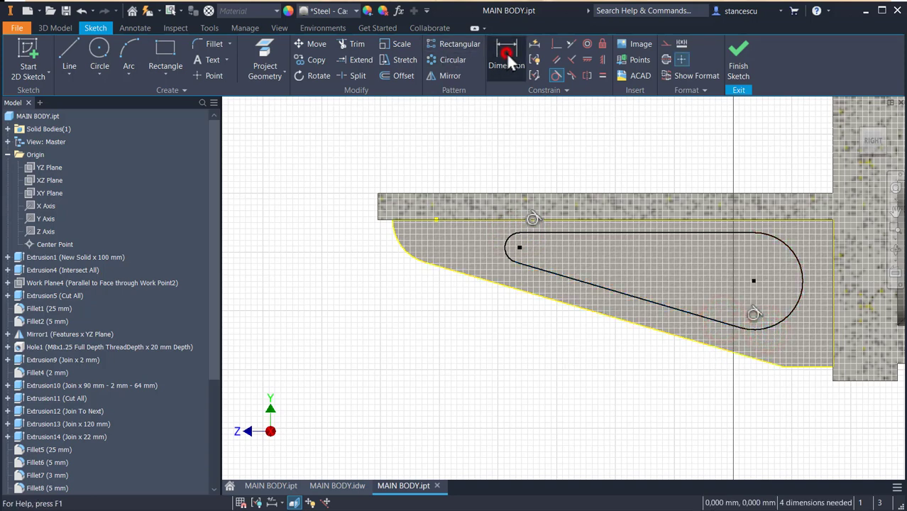
click(635, 298)
click(626, 318)
click(602, 355)
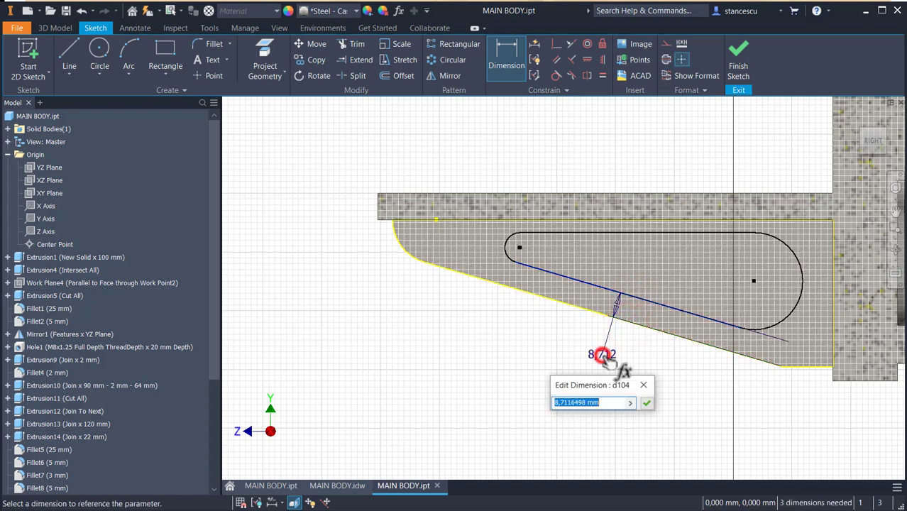
text(8)
key(Return)
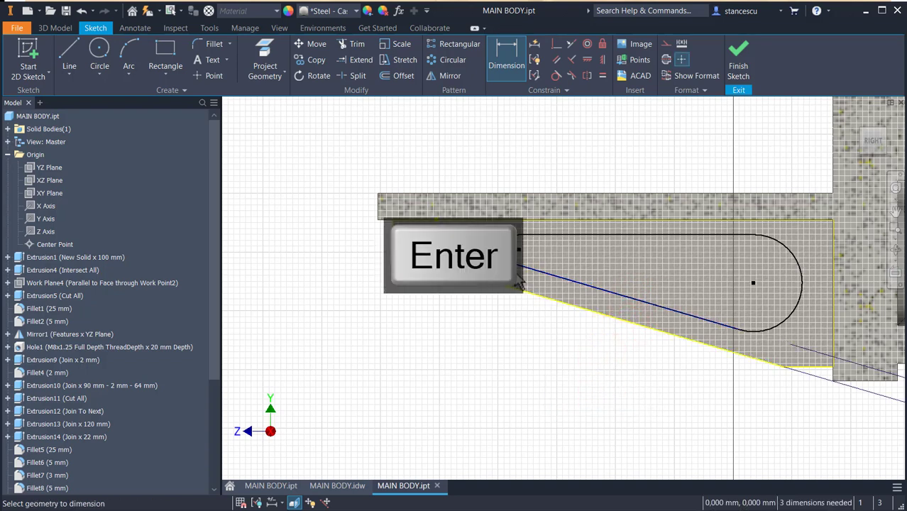
Dimension the radius of the pocket's small end arc as 7 mm.
click(505, 249)
click(460, 300)
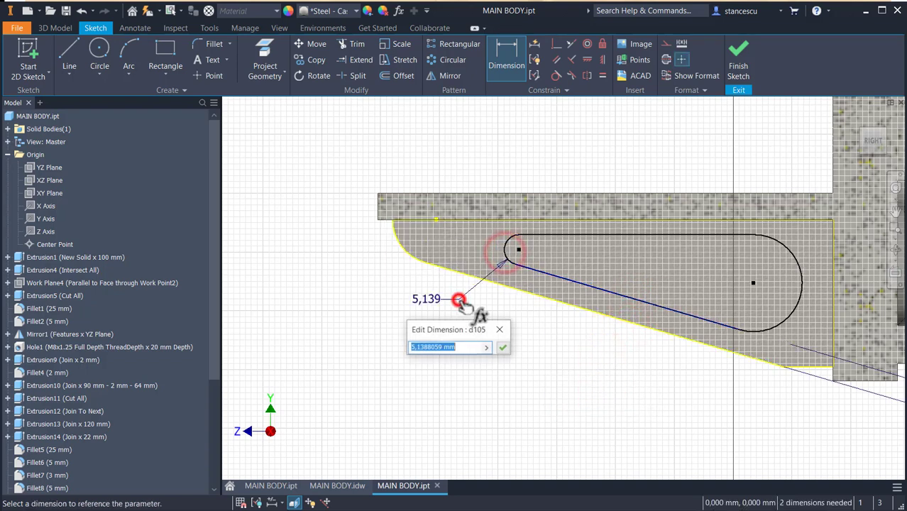
text(7)
key(Return)
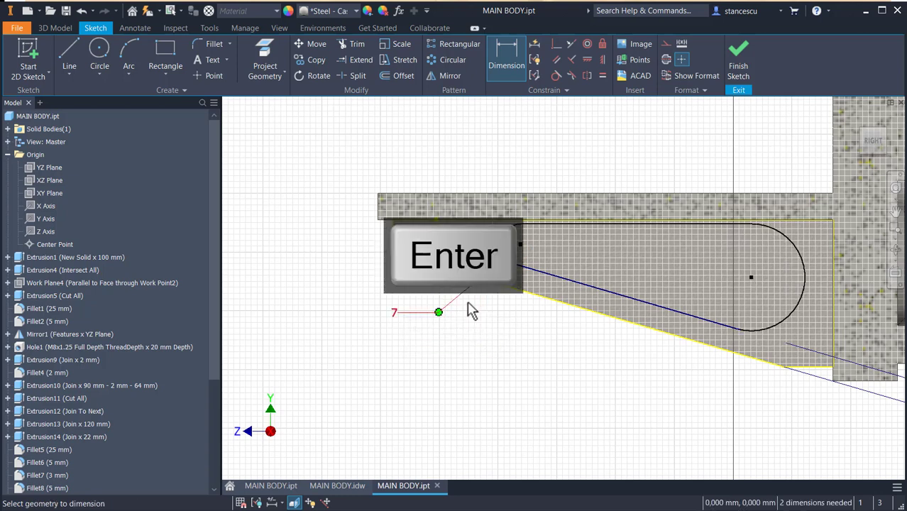
Make the pocket's large end arc tangent to the vertical edge where the support meets the body.
click(558, 76)
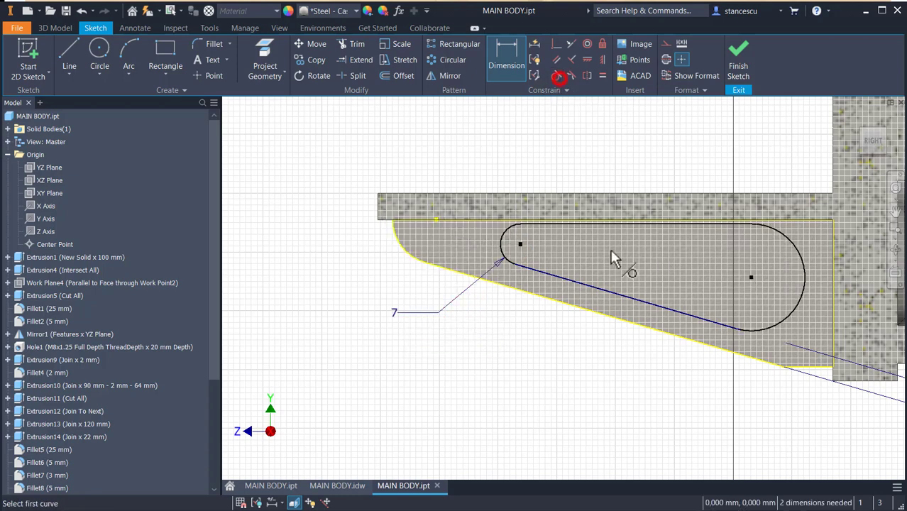
click(804, 297)
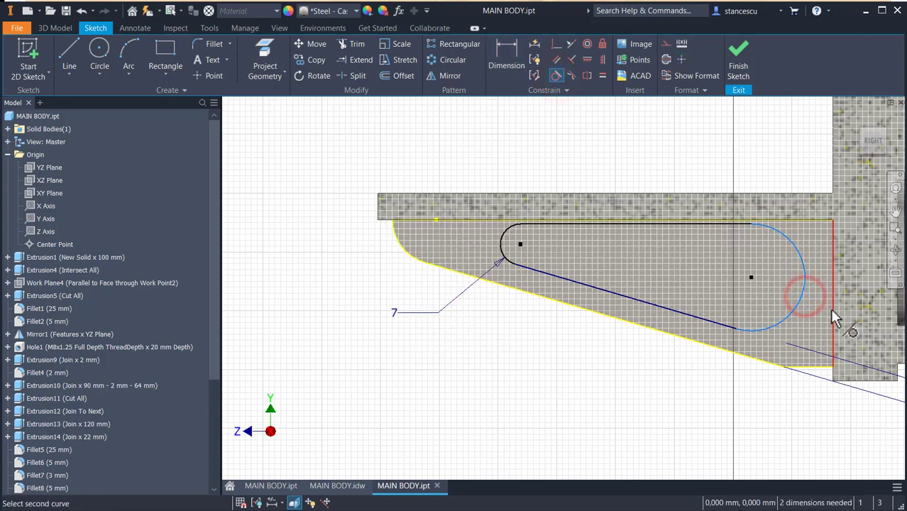
click(831, 311)
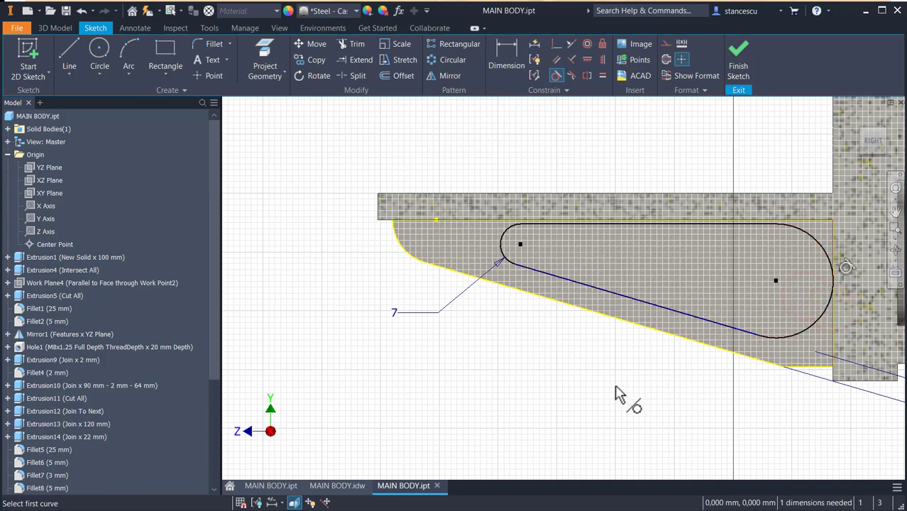
Dimension the pocket's upper line 4 mm below the plate's underside.
click(506, 50)
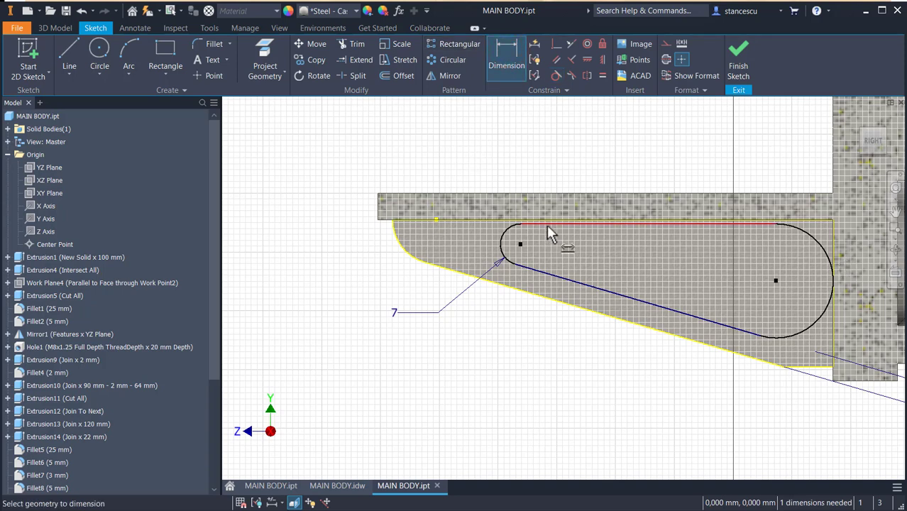
click(547, 227)
scroll(551, 227, up, 5)
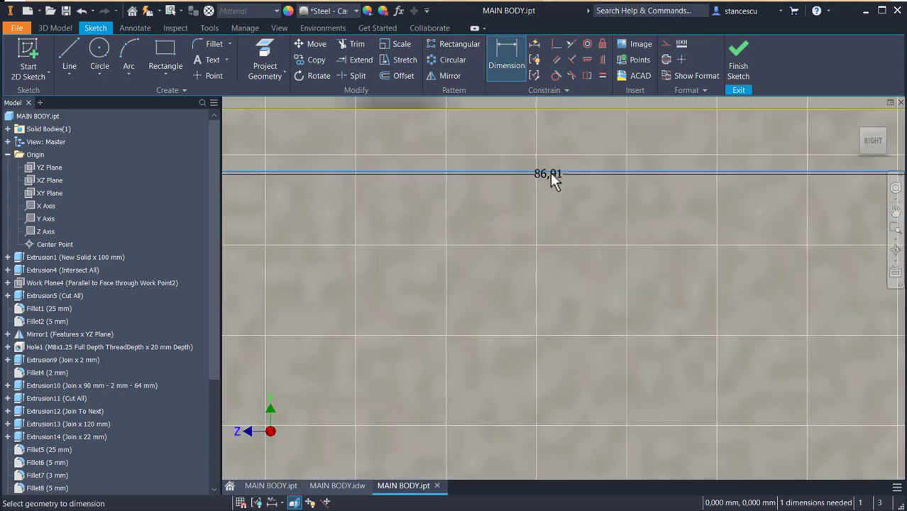
scroll(555, 181, up, 3)
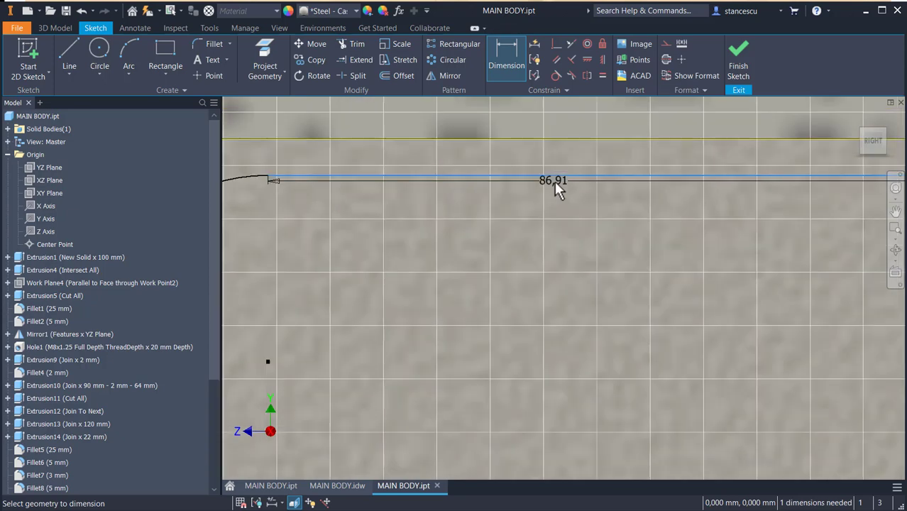
click(562, 140)
scroll(555, 199, down, 5)
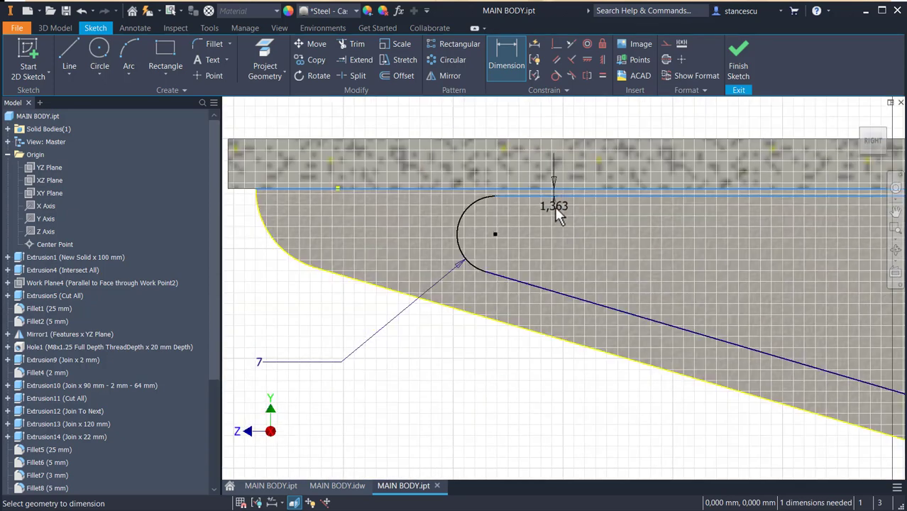
middle_drag(554, 206, 560, 267)
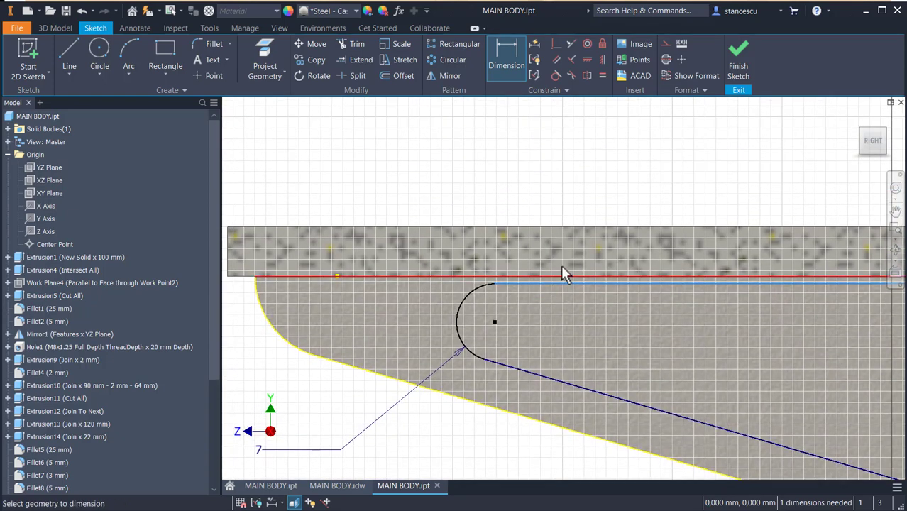
click(551, 181)
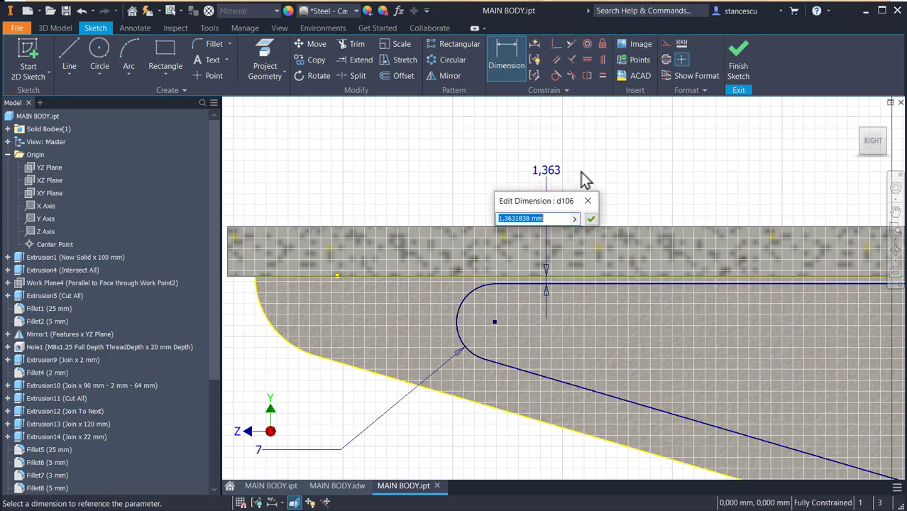
key(Return)
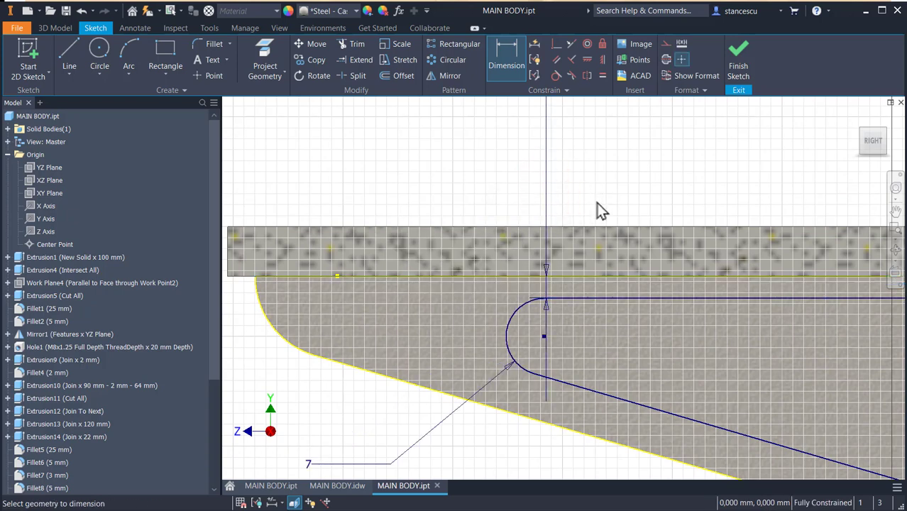
Finish the pocket sketch and bring up the pocket's side view in the MAIN BODY.idw drawing.
scroll(598, 209, down, 3)
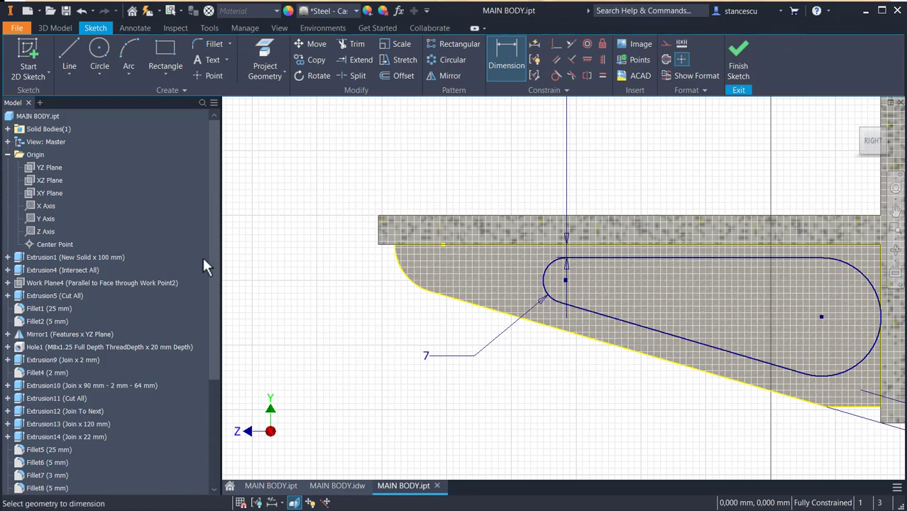
drag(214, 284, 217, 440)
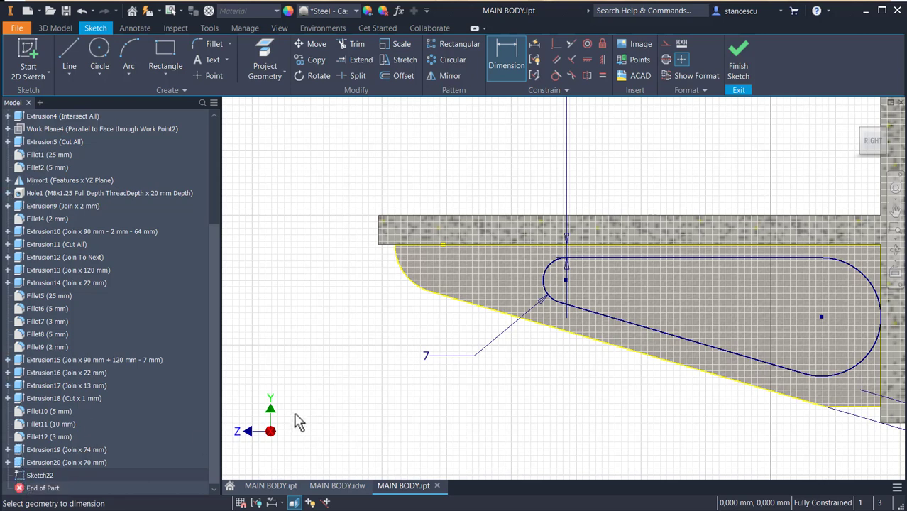
mouse_move(568, 415)
middle_down()
mouse_move(425, 399)
mouse_move(391, 380)
middle_up()
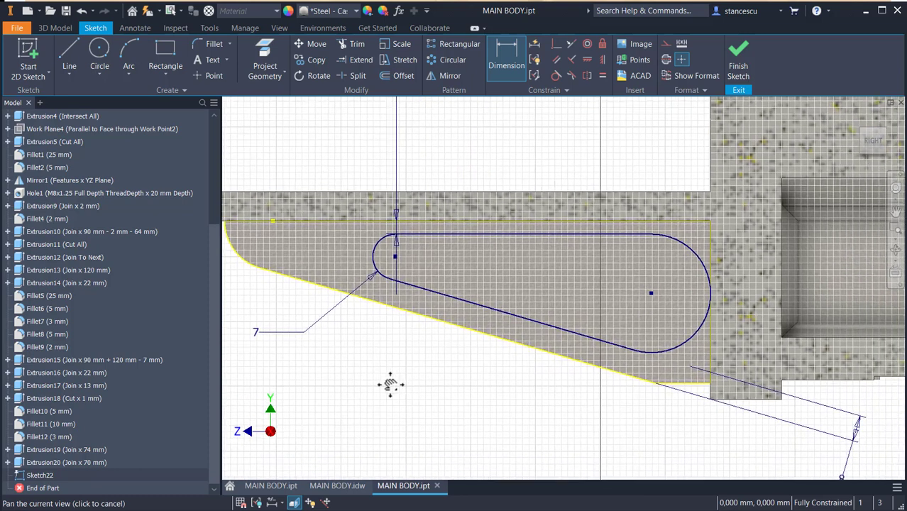
scroll(440, 389, down, 2)
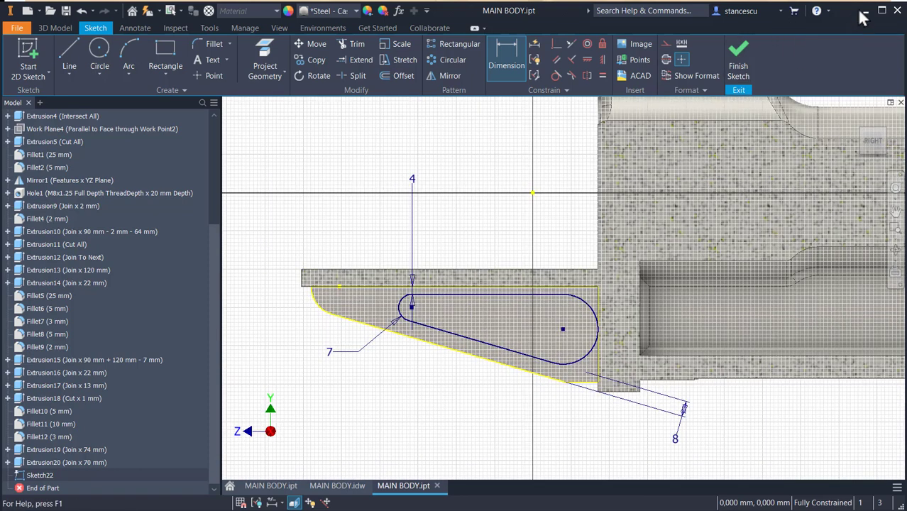
click(739, 61)
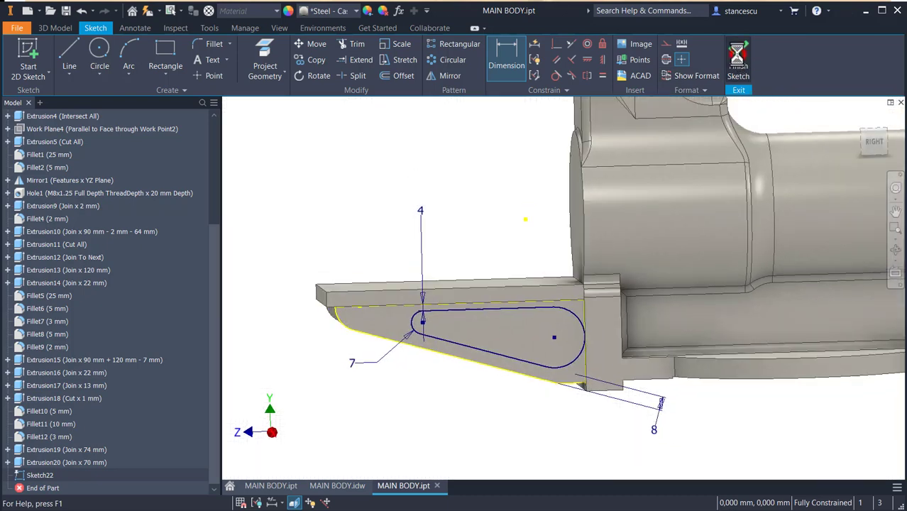
click(338, 486)
scroll(639, 351, up, 5)
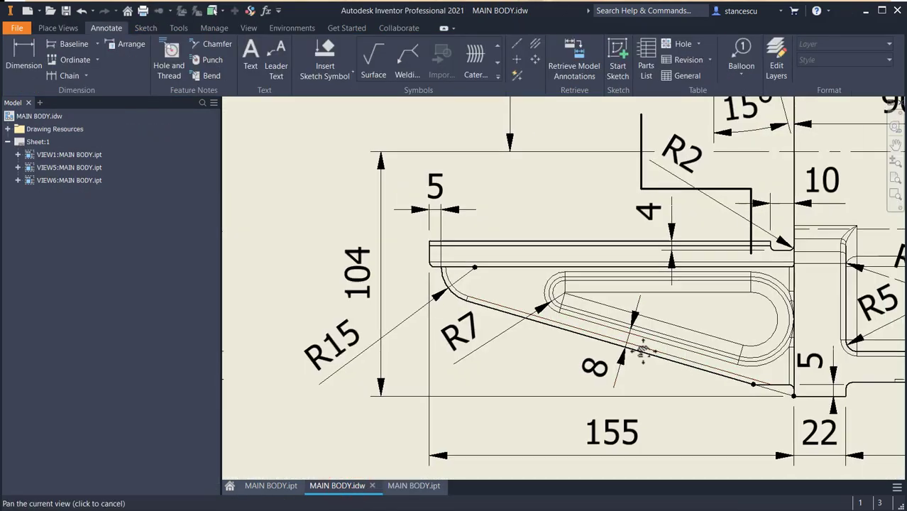
Check the pocket in the drawing's section view and set up its profile as an extruded cut (70-20)/2 deep into the support.
middle_drag(739, 356, 297, 327)
mouse_move(836, 355)
middle_down()
mouse_move(549, 287)
mouse_move(548, 269)
middle_up()
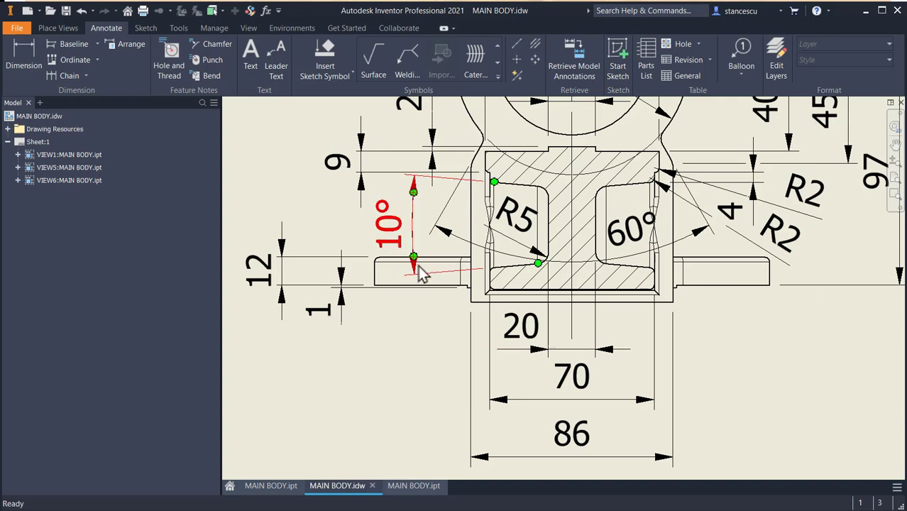
click(411, 487)
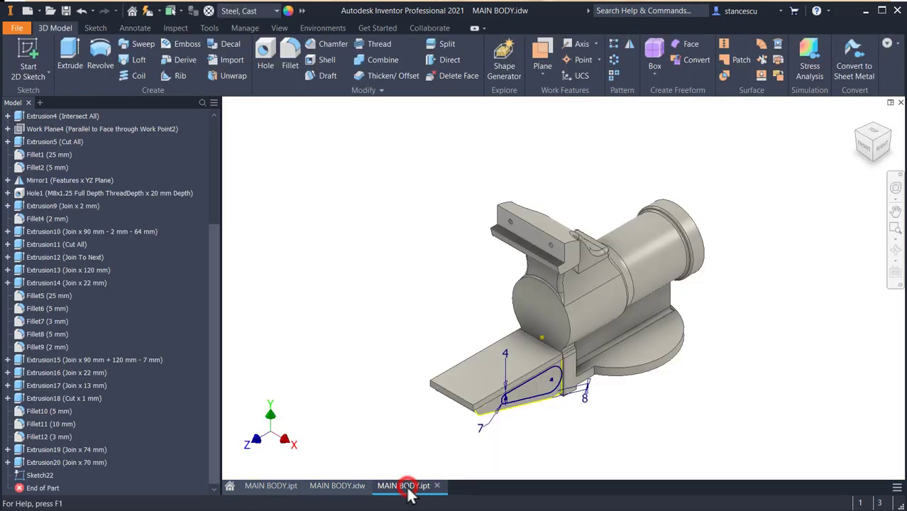
click(76, 58)
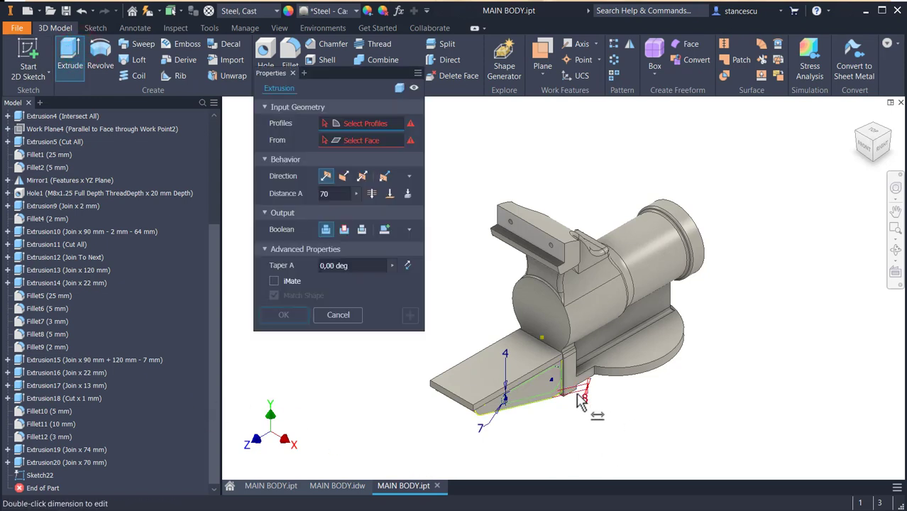
click(547, 399)
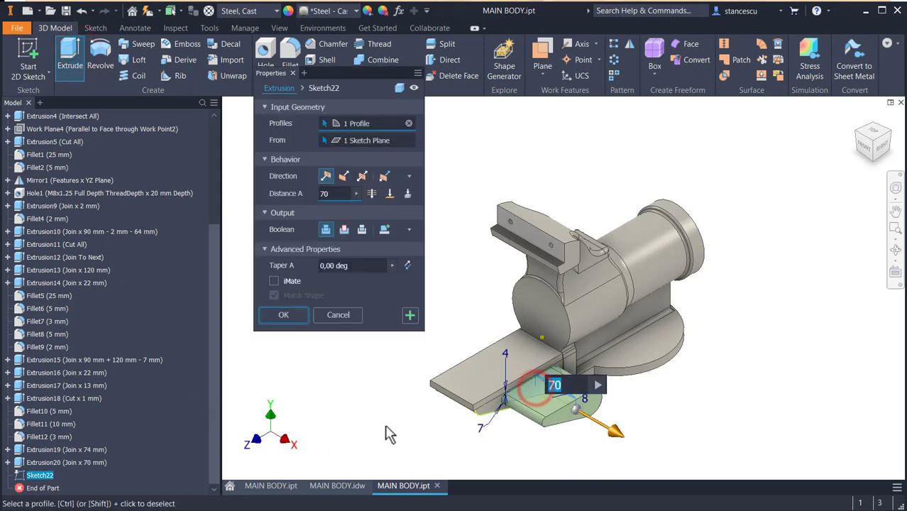
click(343, 229)
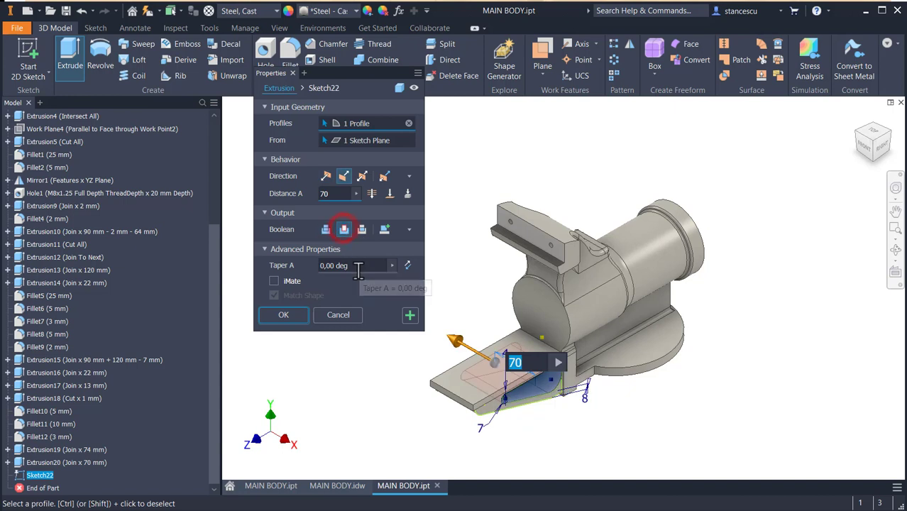
click(340, 193)
text(()
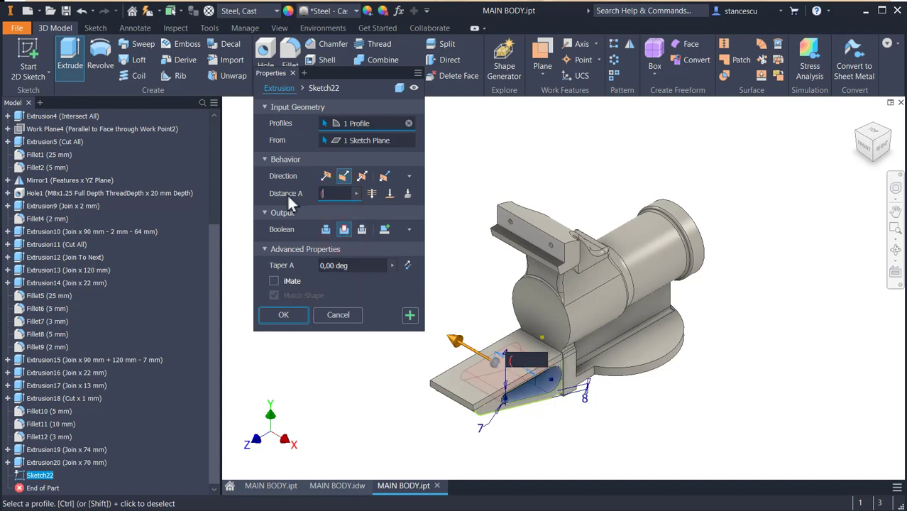
text(7)
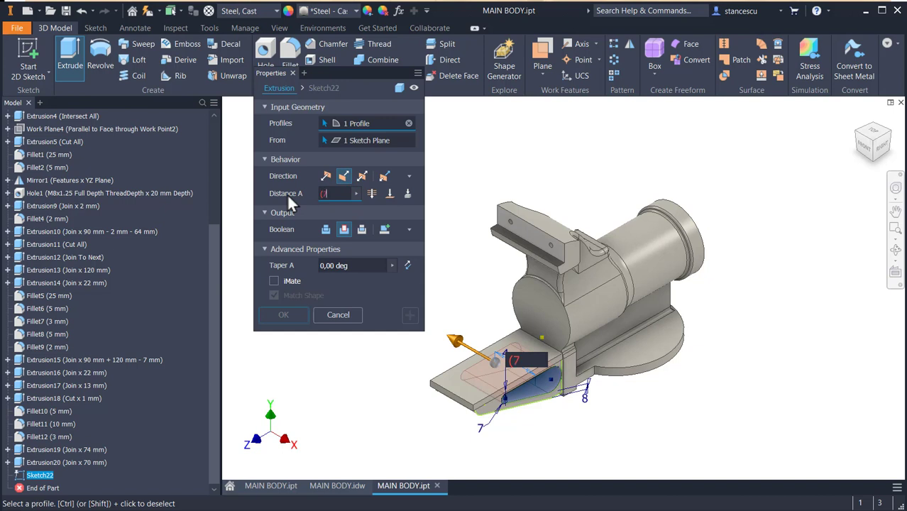
text(0-20)/2)
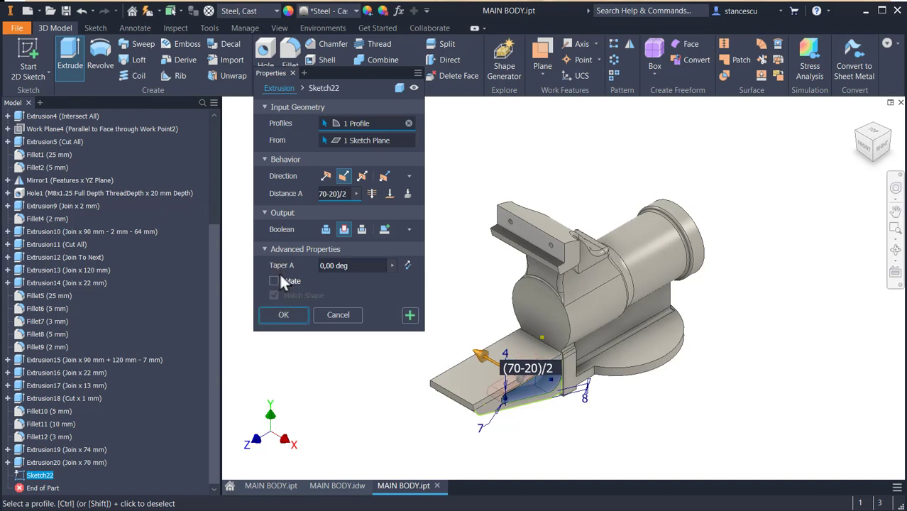
Set the pocket cut's taper to -5 degrees and complete the extrusion.
click(350, 265)
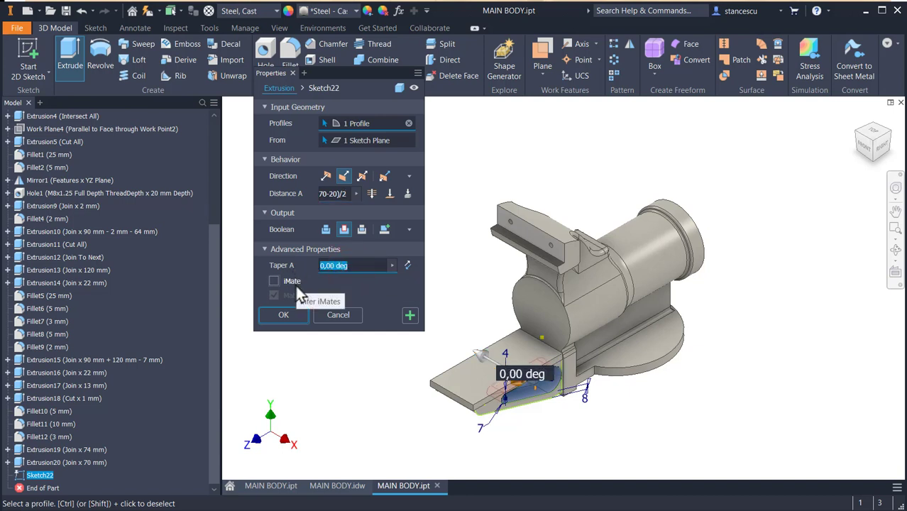
text(-5)
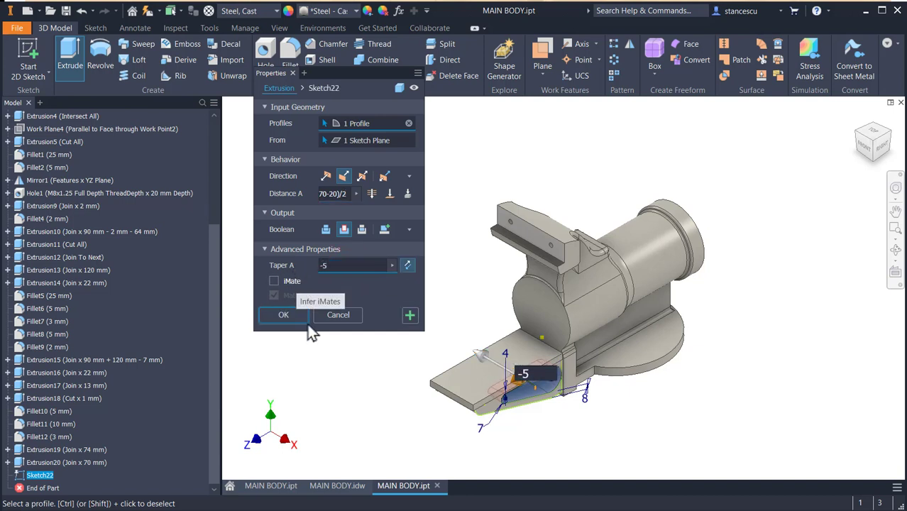
scroll(557, 422, down, 3)
mouse_move(596, 424)
shift+middle_down()
mouse_move(546, 376)
mouse_move(539, 396)
shift+middle_up()
scroll(539, 395, down, 3)
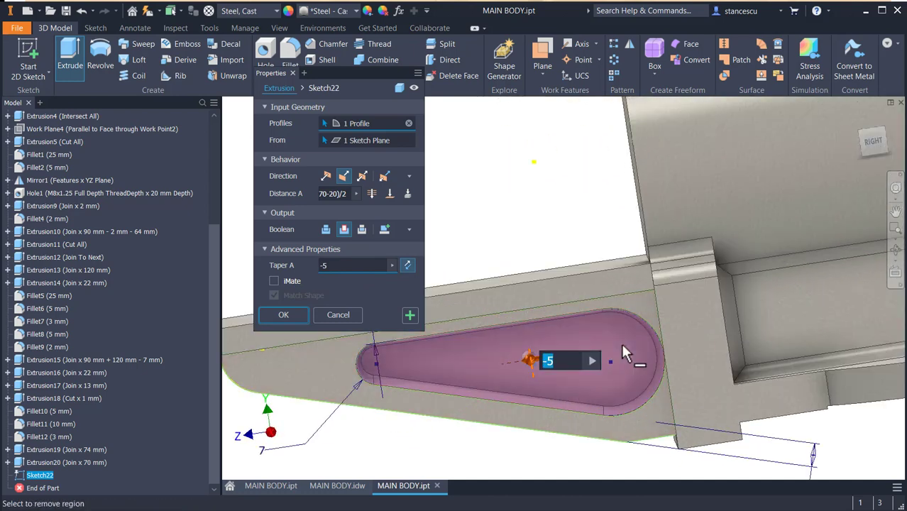
shift+middle_drag(629, 357, 619, 344)
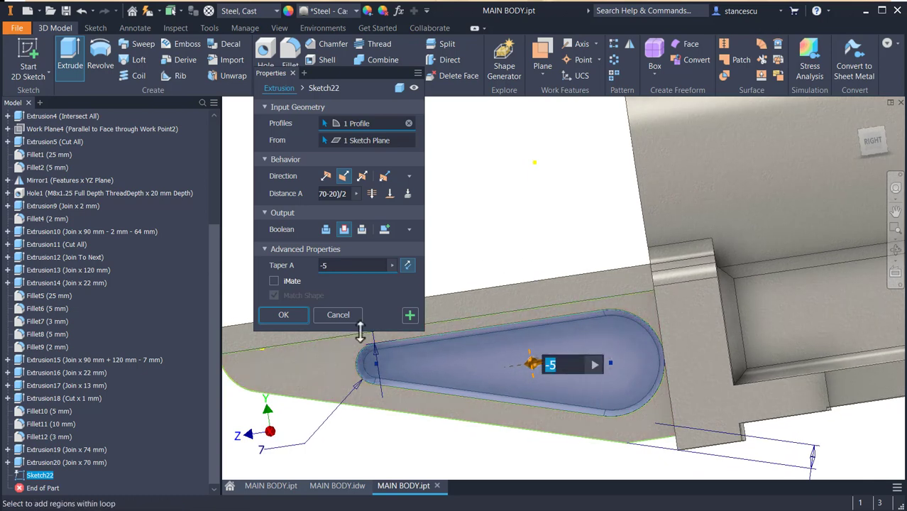
click(291, 315)
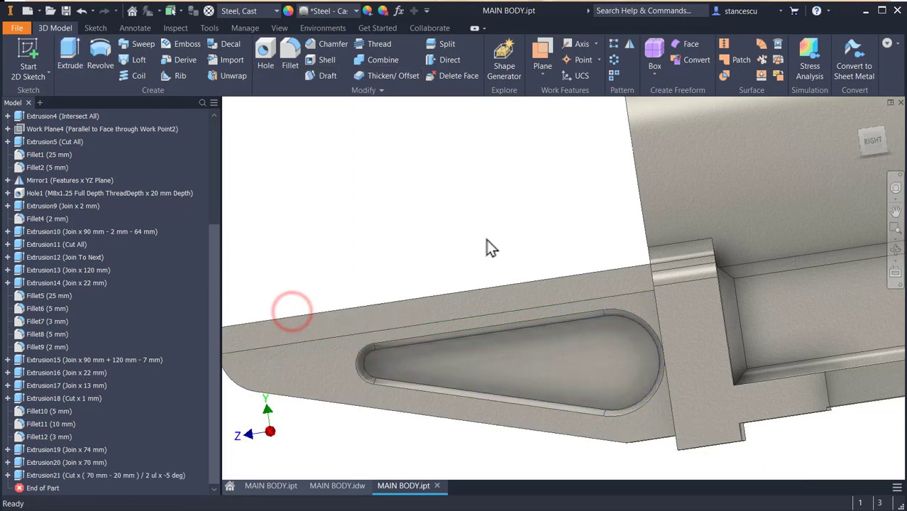
Check the section view in the drawing and fillet the pocket's outer opening edge with a 2 mm radius.
key(F6)
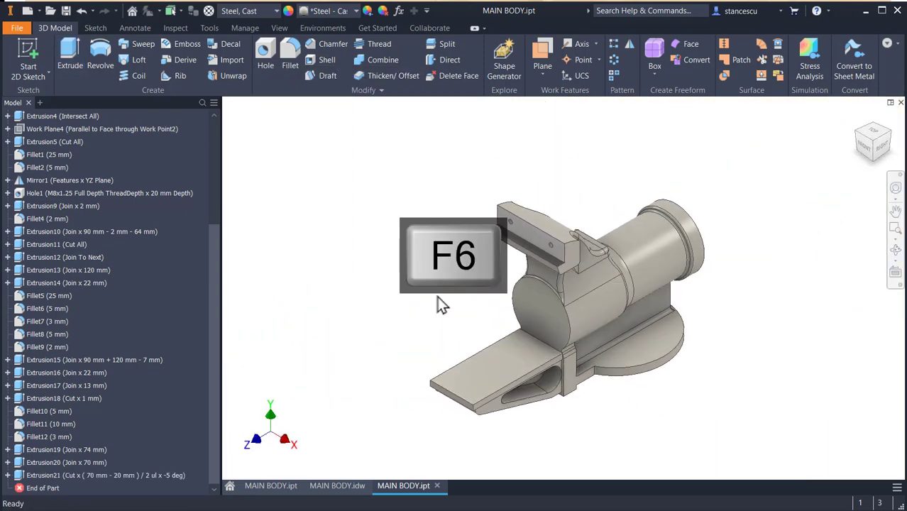
scroll(551, 430, up, 3)
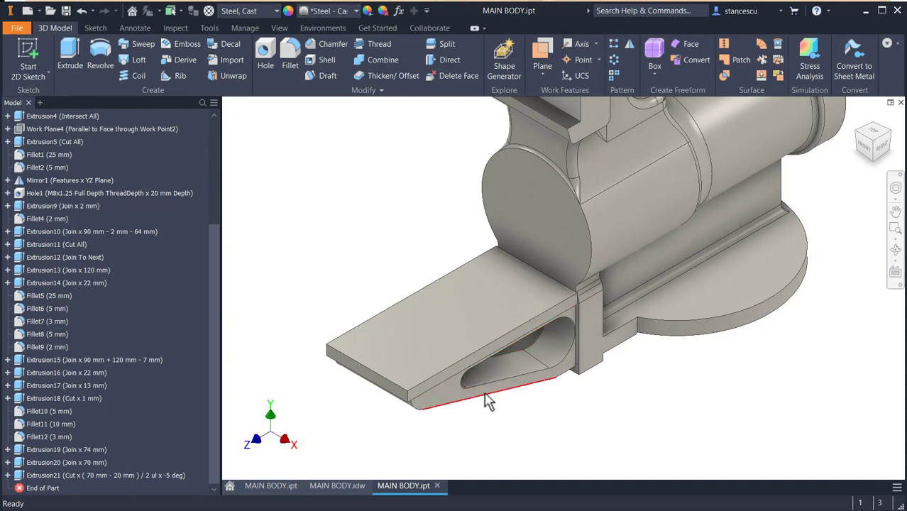
click(337, 487)
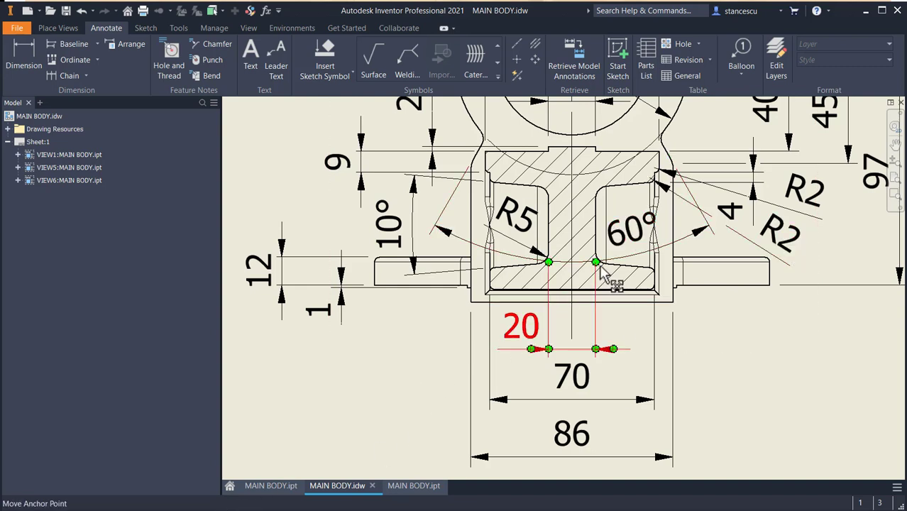
click(417, 488)
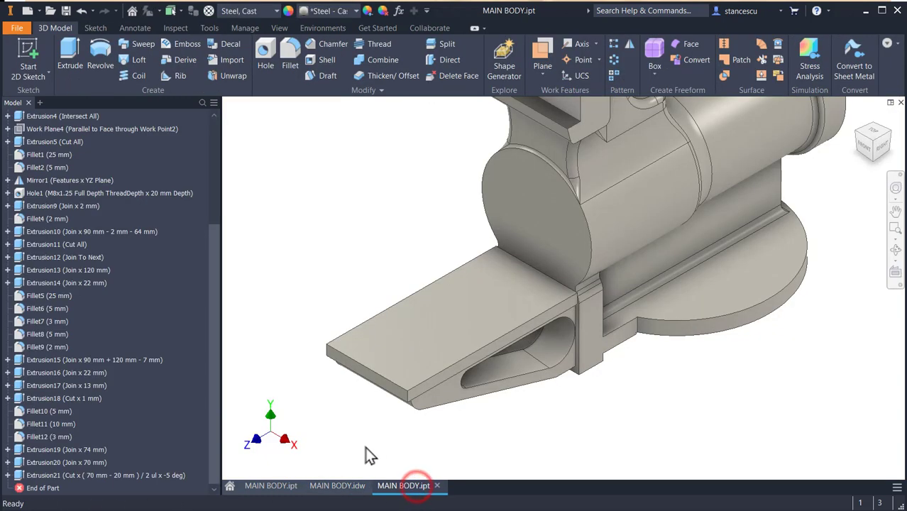
click(530, 370)
click(542, 366)
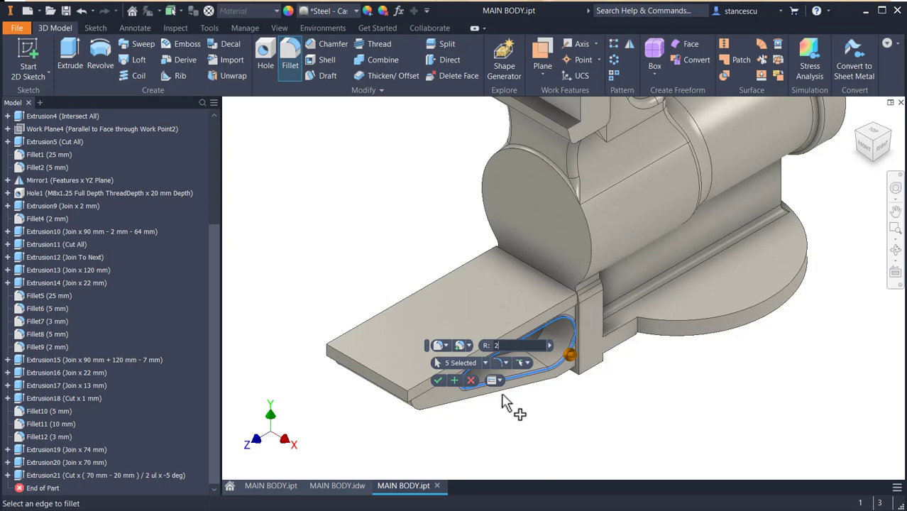
click(453, 382)
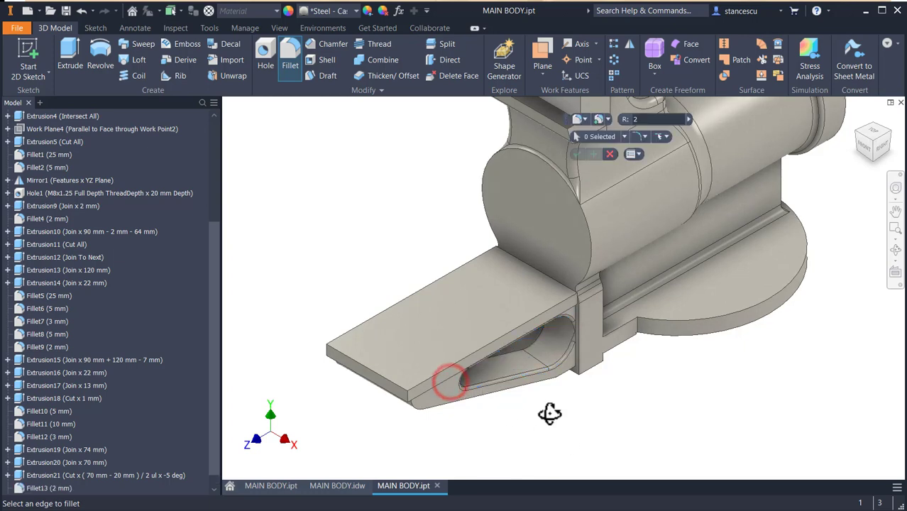
Fillet the edge around the pocket's floor with a 5 mm radius.
shift+middle_drag(546, 413, 543, 399)
click(546, 371)
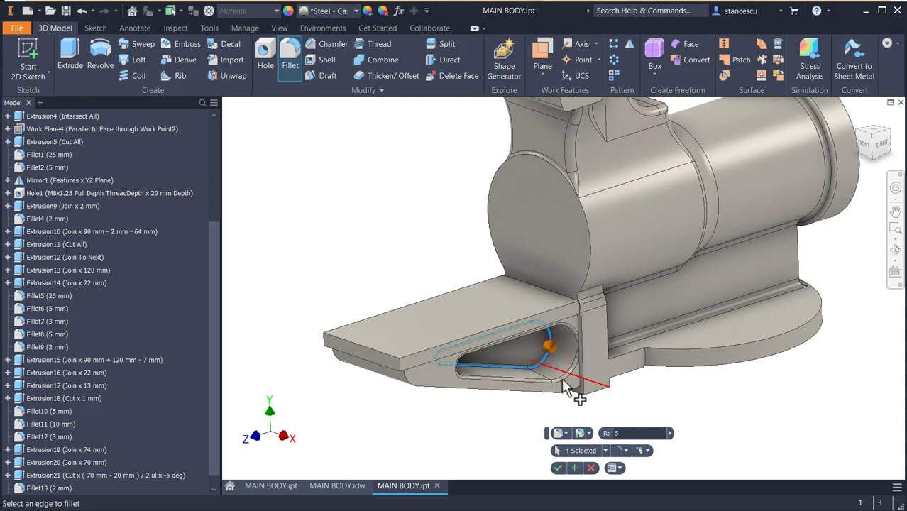
click(559, 469)
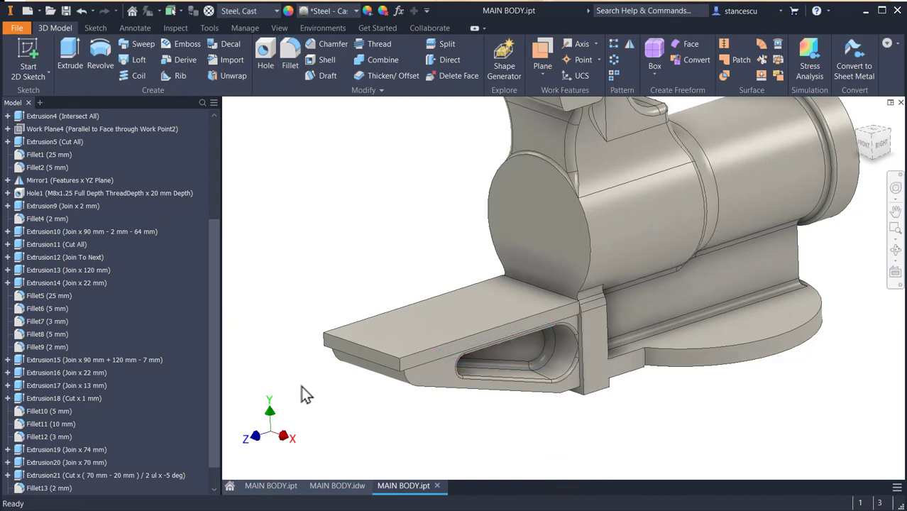
Mirror the pocket cut and its 2 mm and 5 mm fillets about the YZ plane to the support's opposite side.
drag(210, 375, 208, 442)
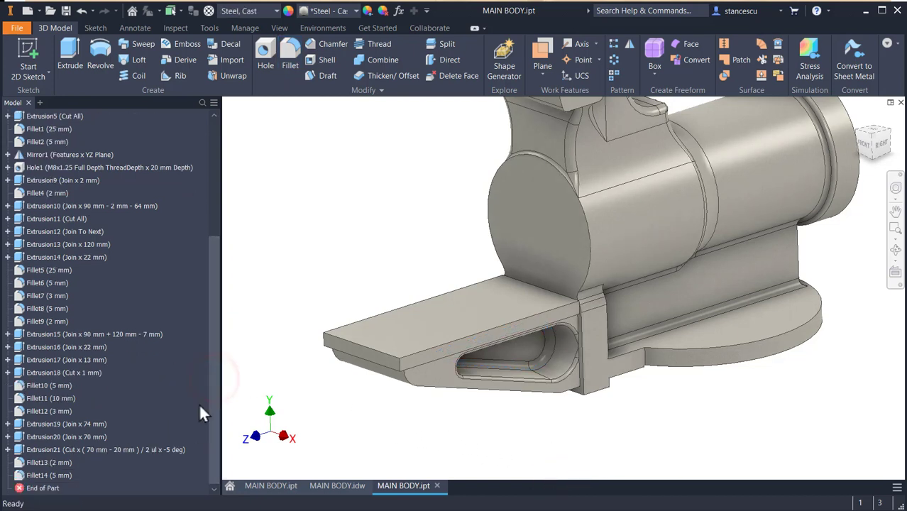
click(628, 42)
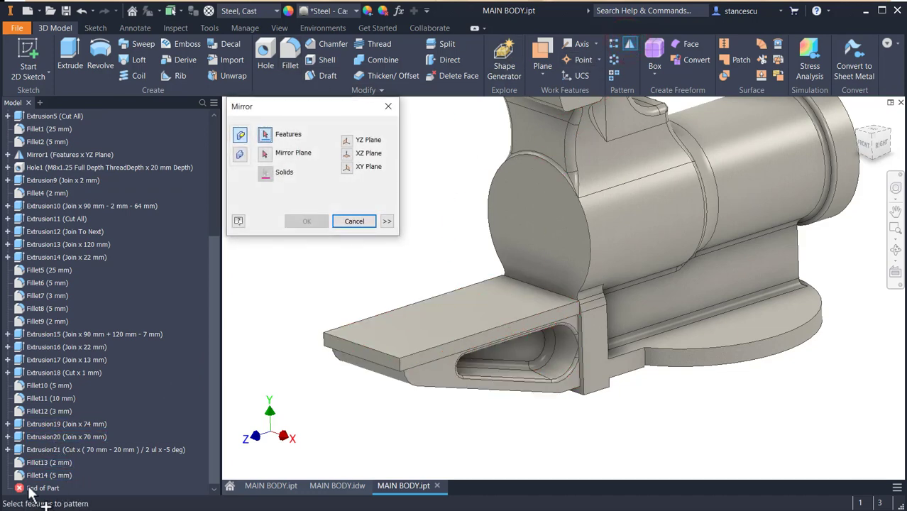
click(47, 449)
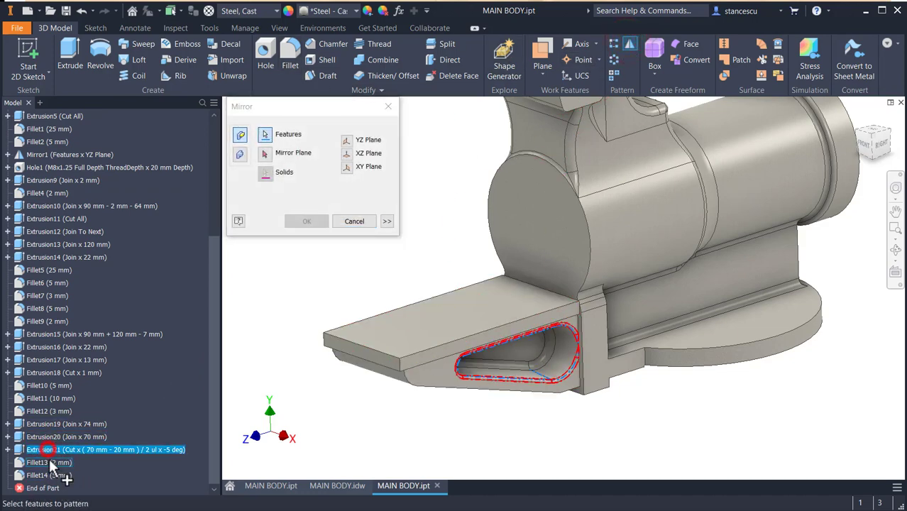
click(50, 462)
click(48, 475)
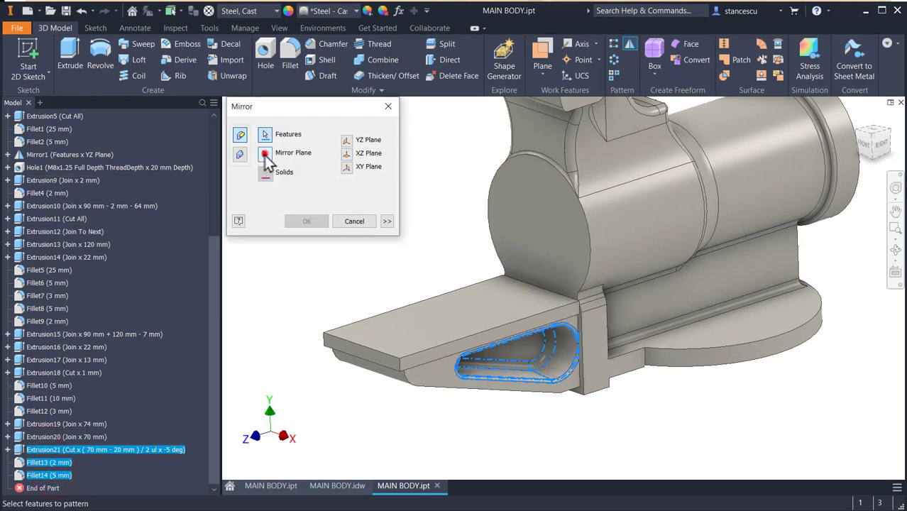
click(266, 156)
scroll(301, 278, up, 2)
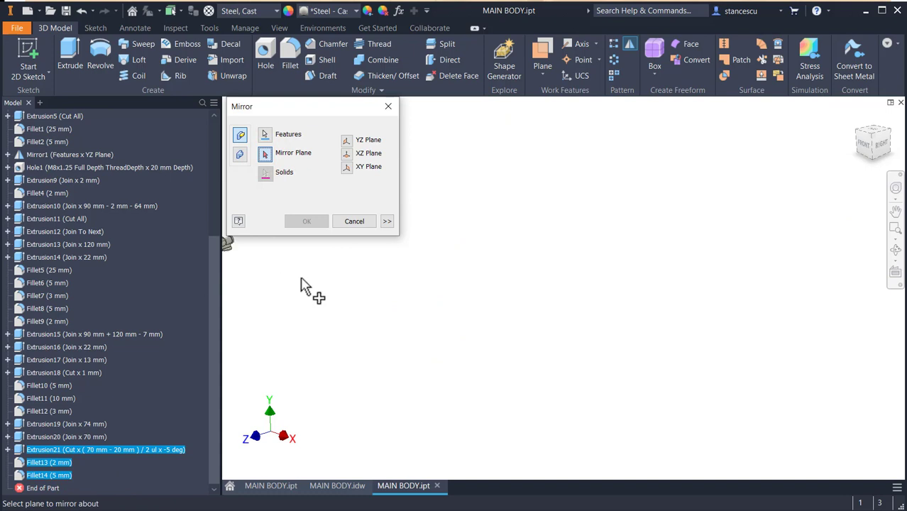
key(F6)
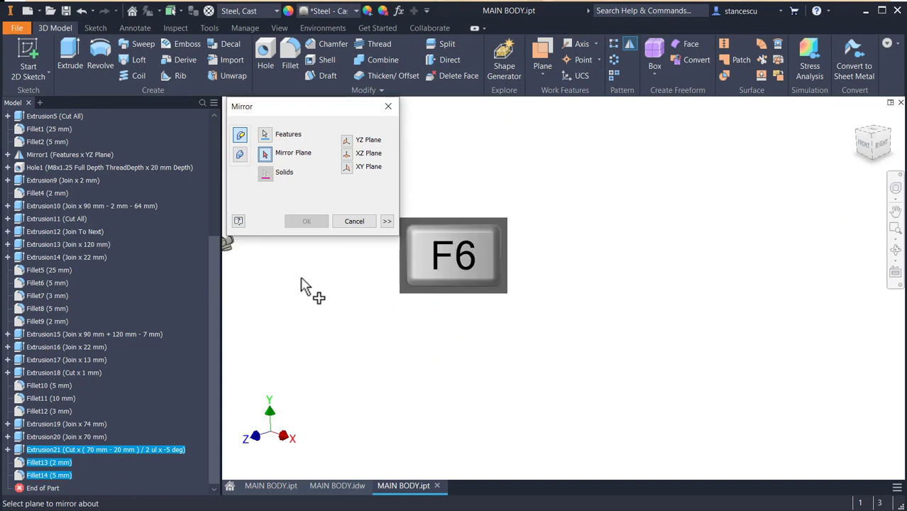
click(349, 300)
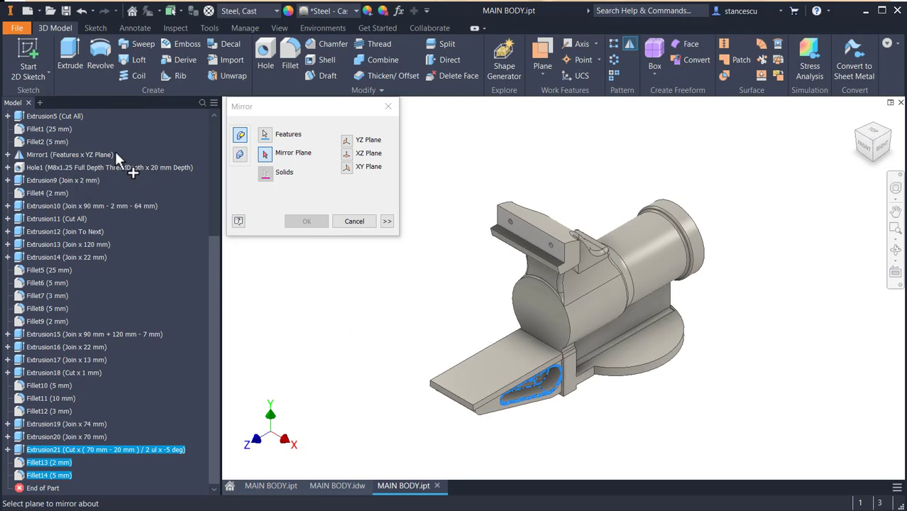
scroll(147, 196, up, 5)
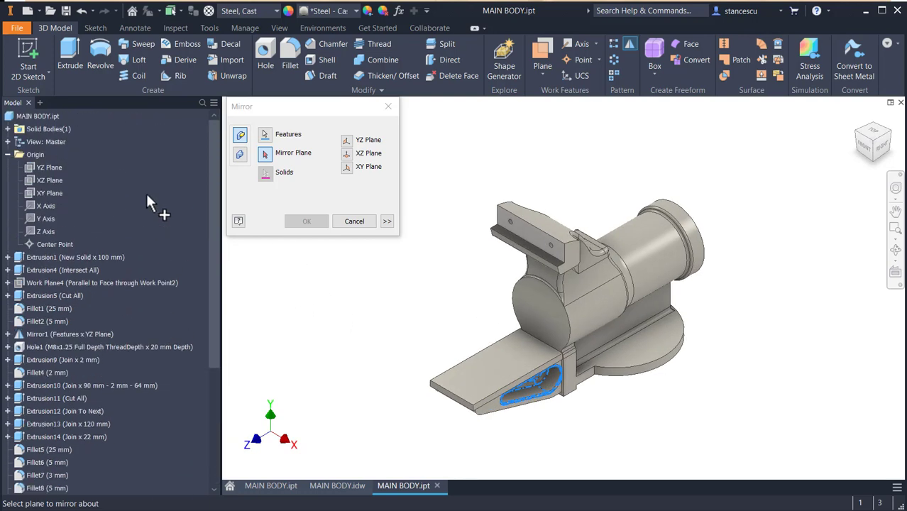
click(50, 168)
shift+middle_drag(439, 395, 459, 418)
click(317, 222)
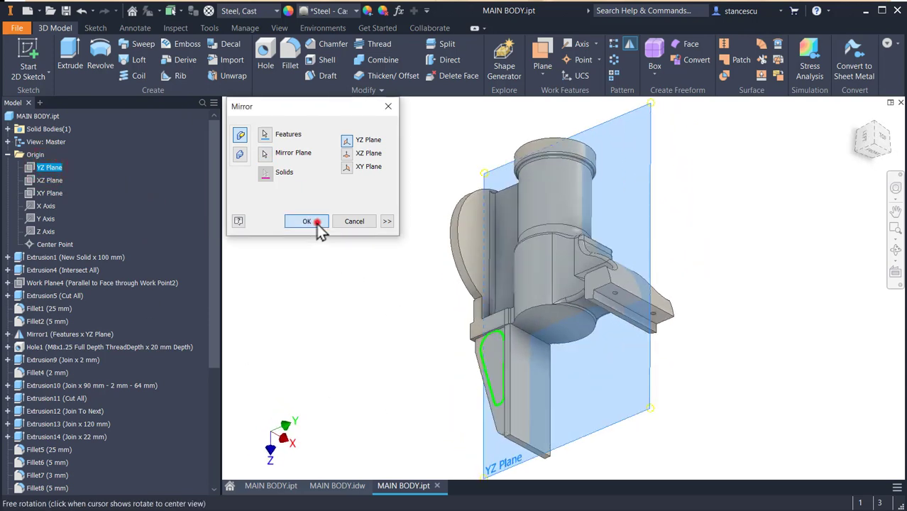
shift+middle_drag(399, 389, 432, 359)
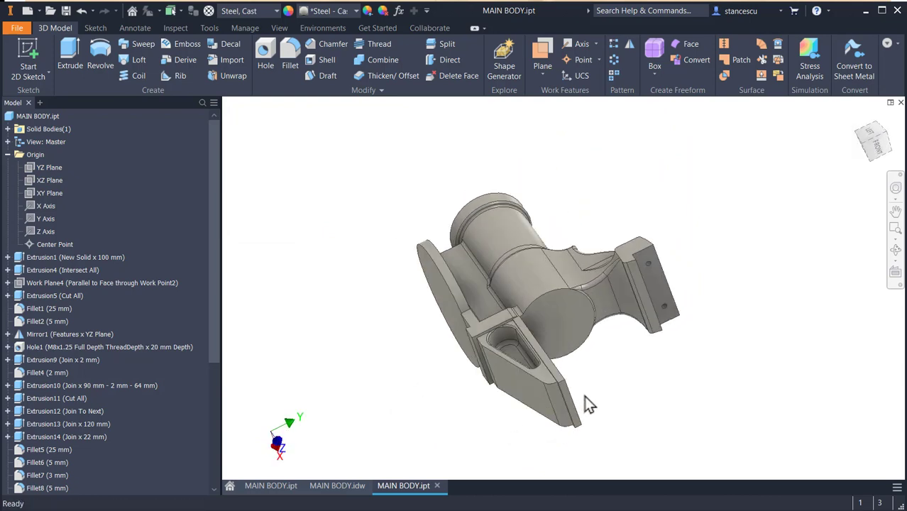
Bring up the MAIN BODY.idw drawing and examine the side view's dimensions around the plate and support.
click(346, 485)
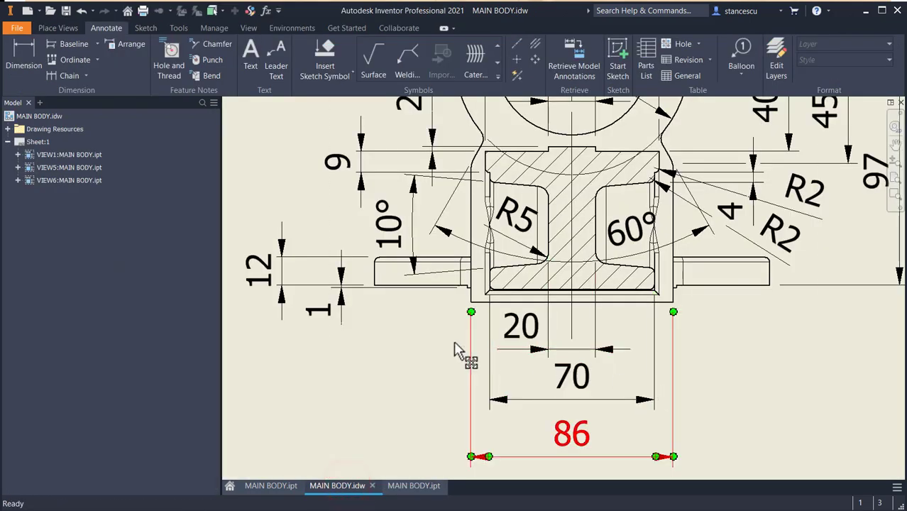
scroll(419, 340, down, 3)
mouse_move(368, 334)
middle_down()
mouse_move(822, 345)
mouse_move(813, 367)
middle_up()
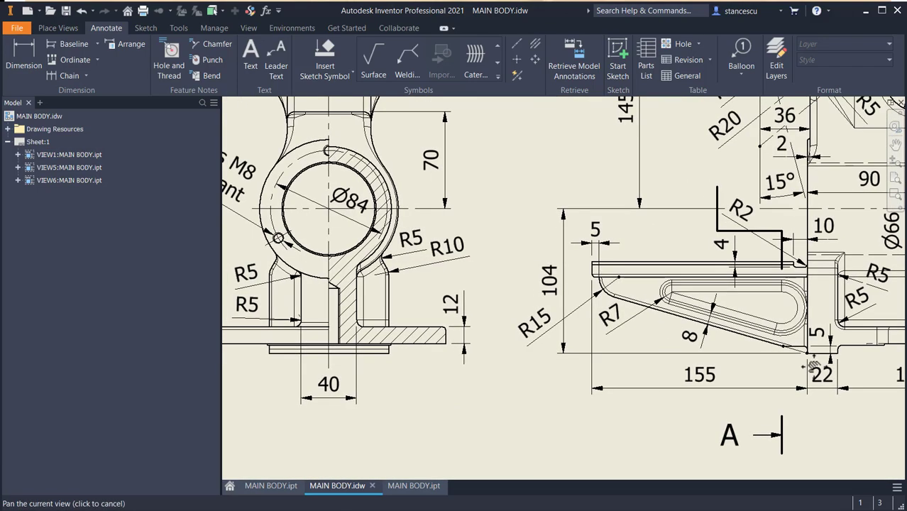
mouse_move(667, 347)
middle_down()
mouse_move(592, 447)
mouse_move(632, 408)
mouse_move(589, 429)
mouse_move(540, 436)
middle_up()
scroll(769, 263, down, 3)
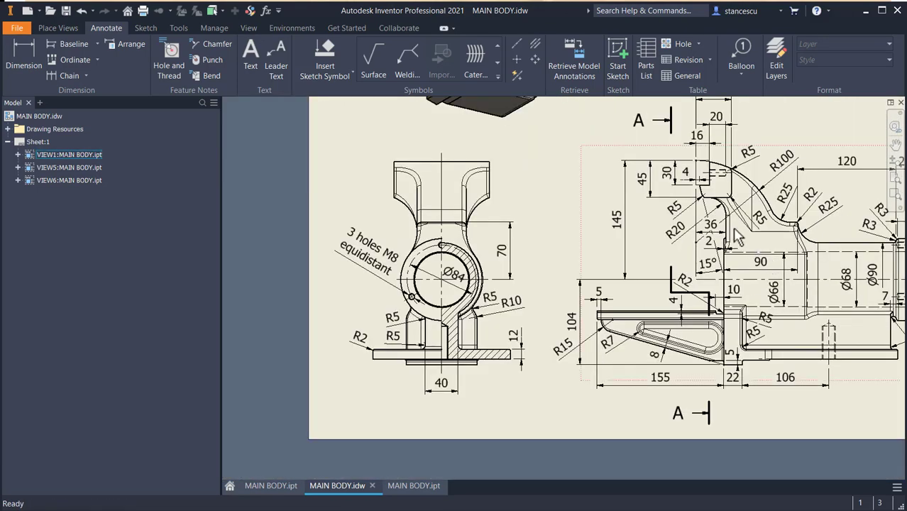
mouse_move(734, 228)
middle_down()
mouse_move(651, 392)
mouse_move(649, 367)
mouse_move(666, 340)
mouse_move(658, 267)
middle_up()
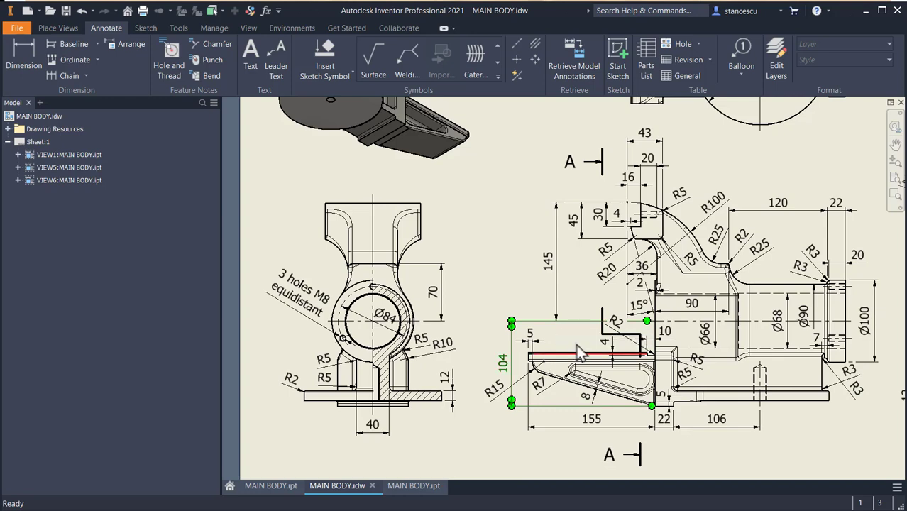
Examine the drawing's isometric views and top view for the shape and rounded corners of the support plate's free end.
middle_drag(722, 248, 496, 447)
scroll(721, 361, up, 4)
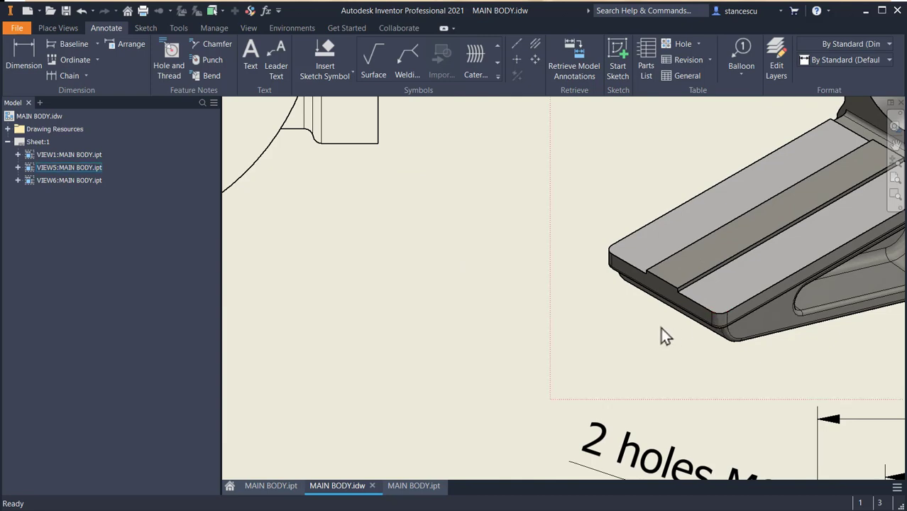
scroll(624, 341, down, 2)
scroll(622, 337, down, 2)
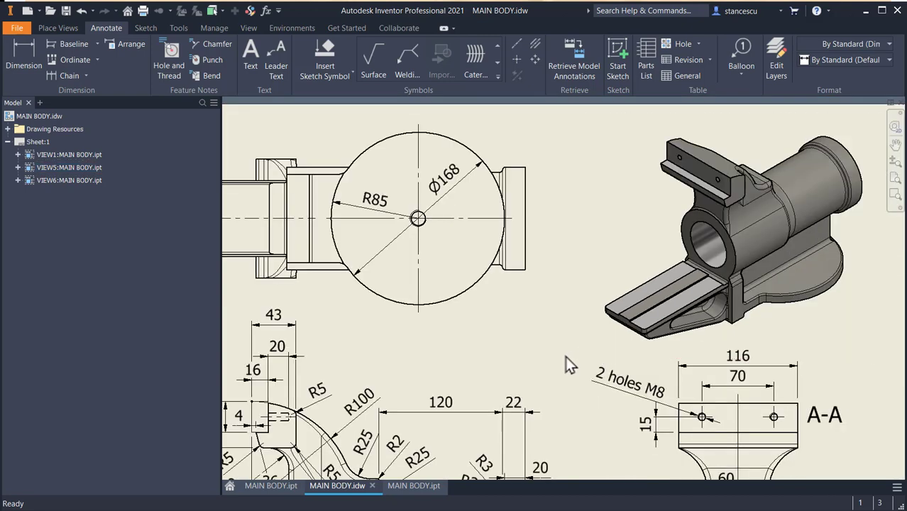
mouse_move(565, 356)
middle_down()
mouse_move(601, 244)
mouse_move(659, 256)
mouse_move(650, 371)
middle_up()
scroll(642, 366, down, 2)
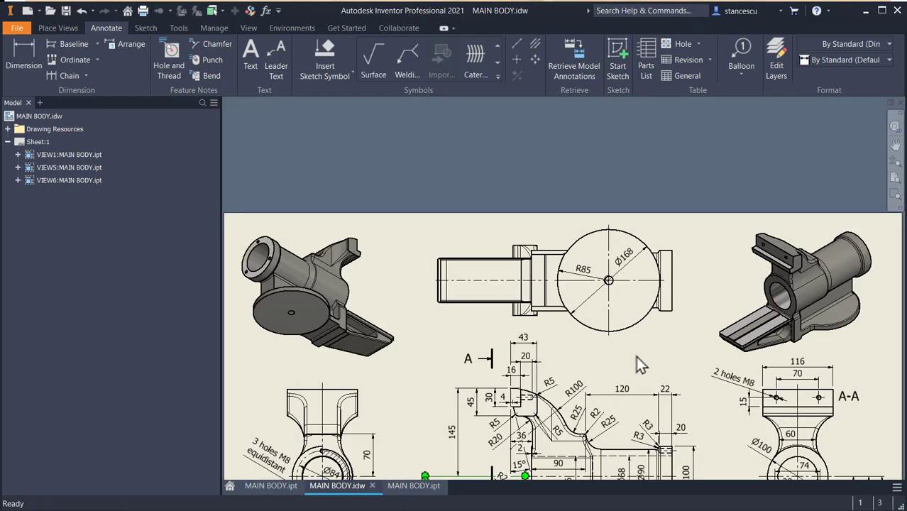
scroll(534, 340, up, 3)
middle_drag(416, 310, 581, 318)
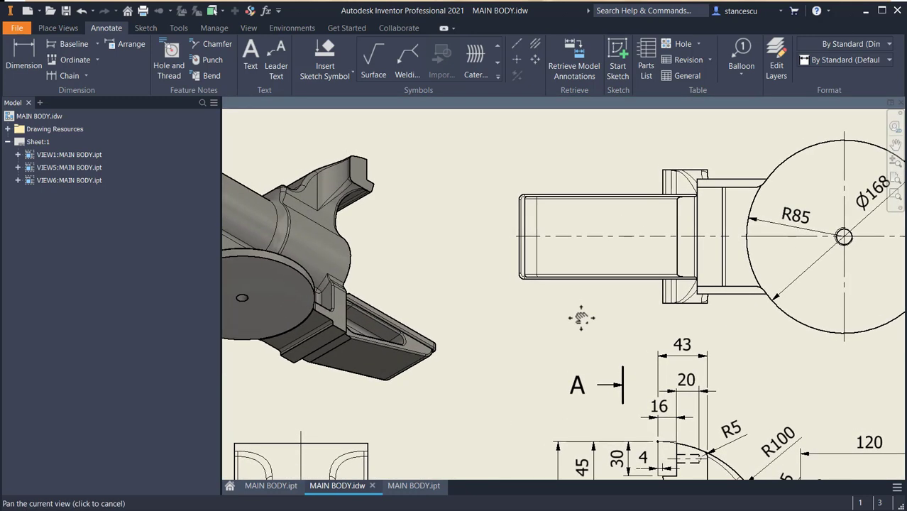
Dimension the radius of the outer corner arc at the support plate's free end in the top view.
click(27, 44)
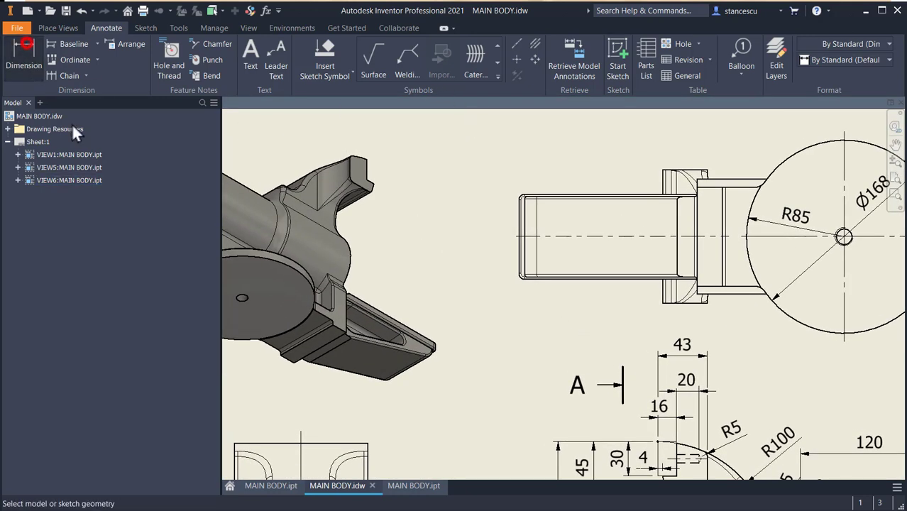
scroll(537, 294, up, 2)
scroll(537, 294, up, 2)
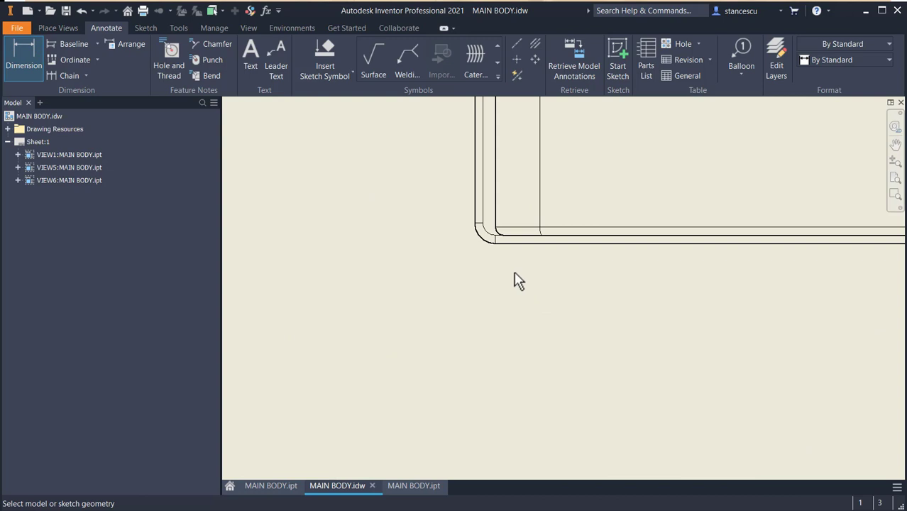
click(485, 239)
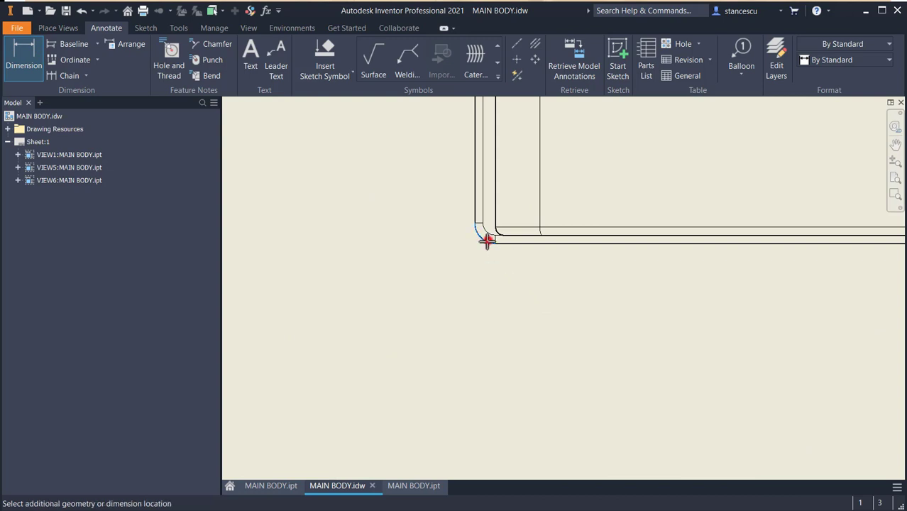
Dimension the radii of the two outer rounded corners at the narrow rectangular end of the drawing's top view.
click(413, 306)
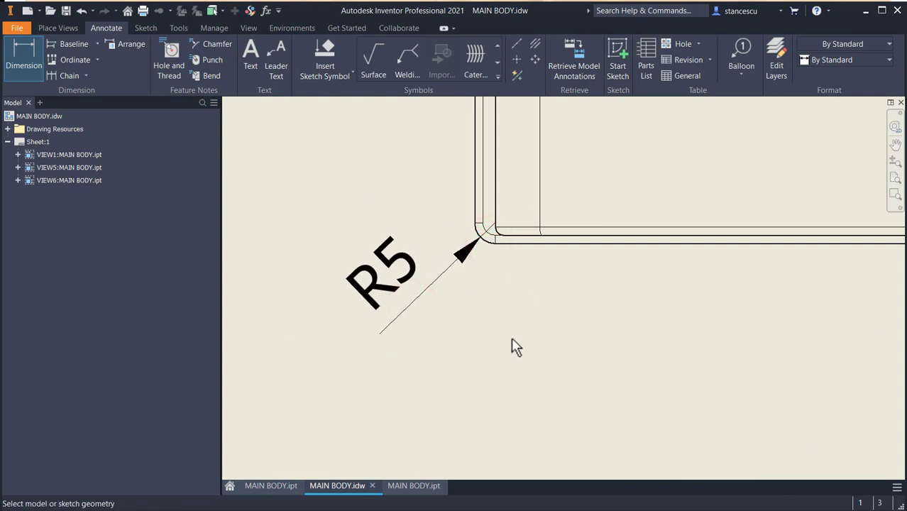
scroll(517, 346, down, 2)
middle_drag(517, 346, 572, 436)
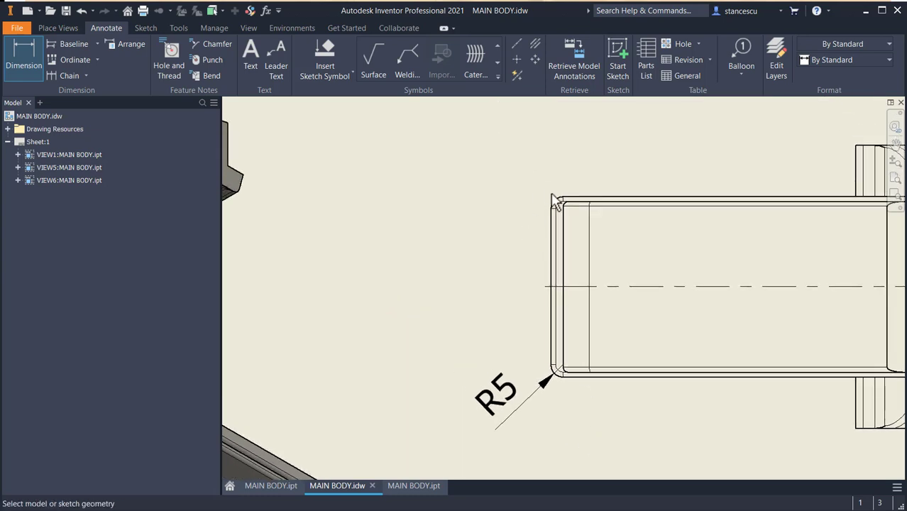
scroll(554, 213, up, 2)
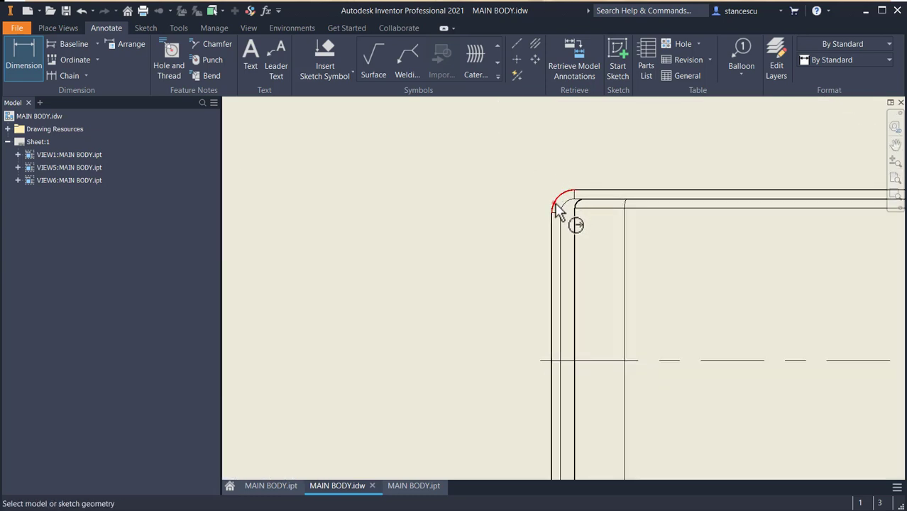
click(557, 212)
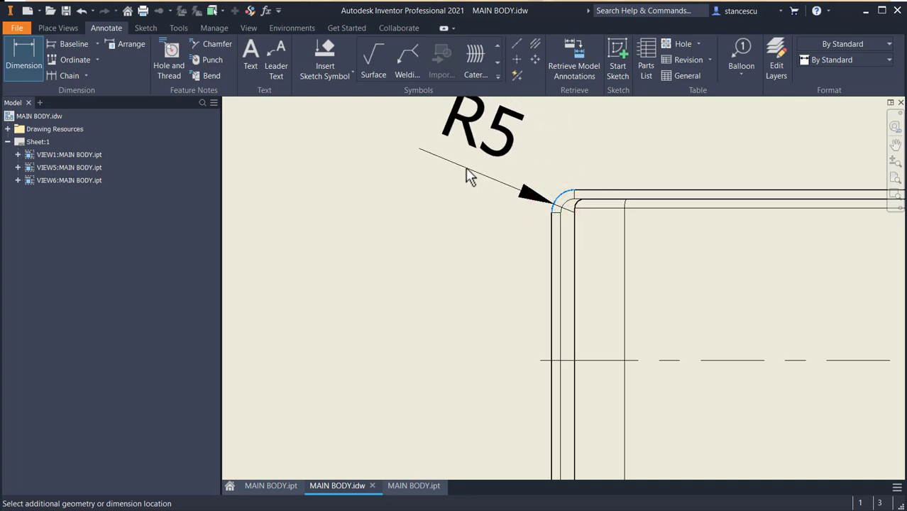
click(466, 174)
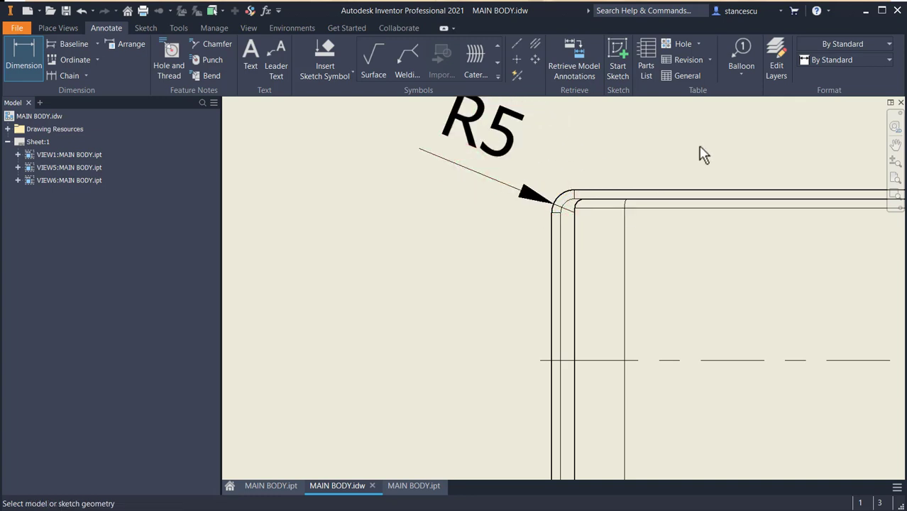
key(Home)
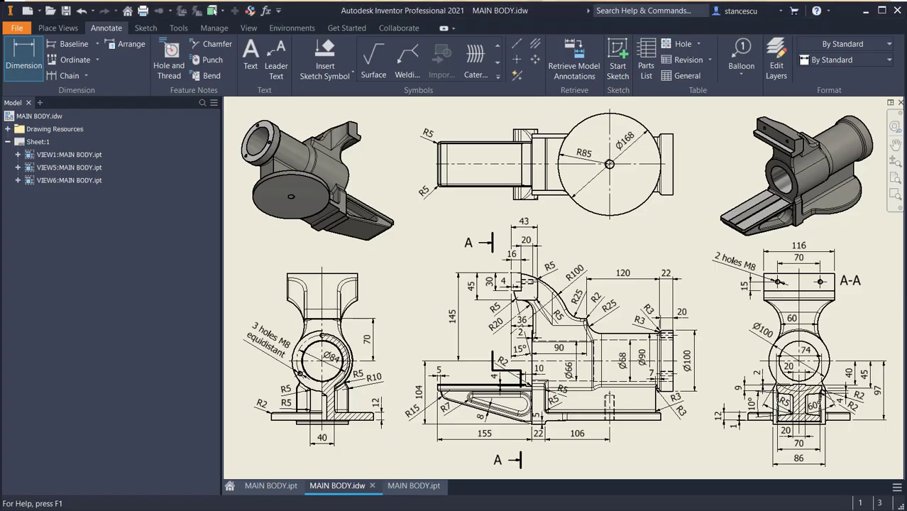
click(438, 391)
click(531, 426)
click(489, 441)
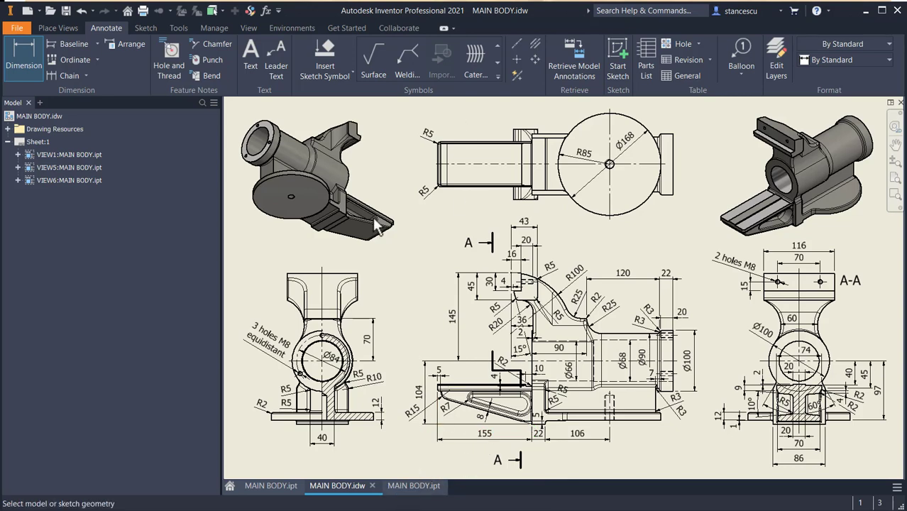
In the MAIN BODY part, fillet the two short corner edges of the thin ledge at the pocketed arm's free end with a 5 mm radius.
click(403, 490)
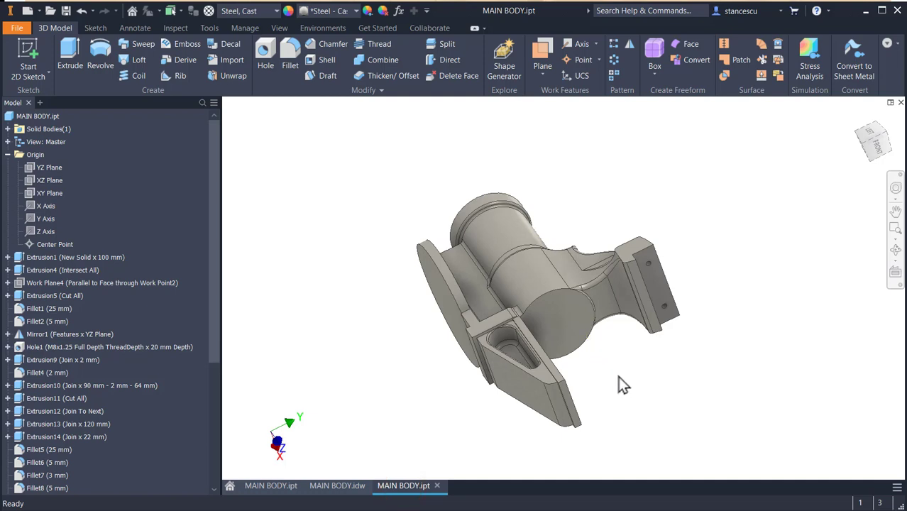
scroll(586, 384, up, 3)
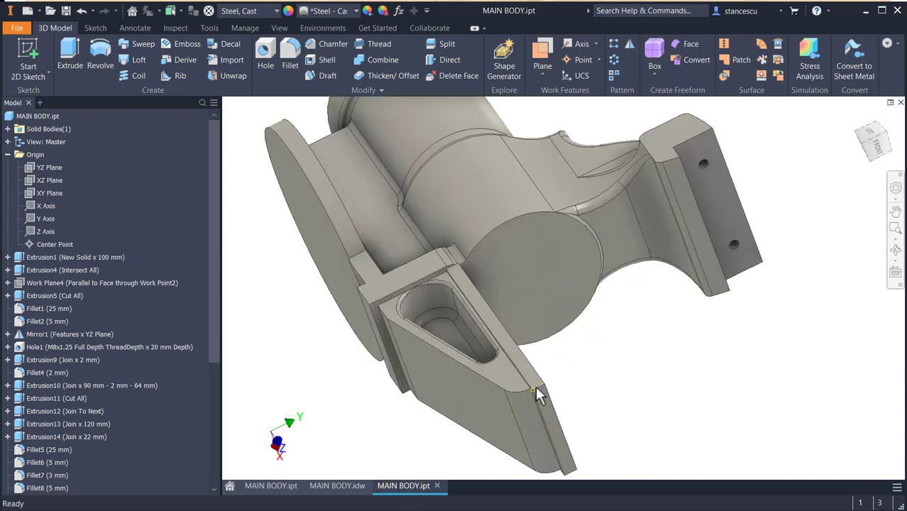
click(538, 389)
click(552, 381)
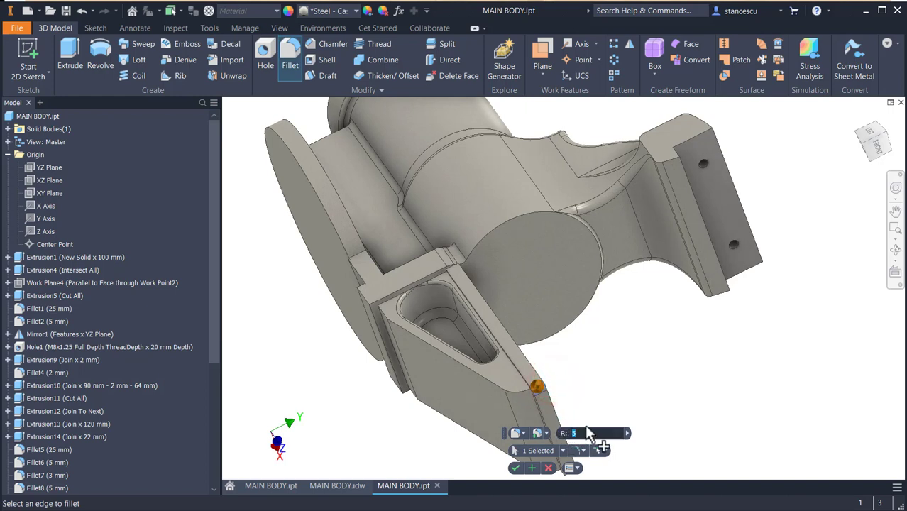
middle_drag(695, 390, 717, 287)
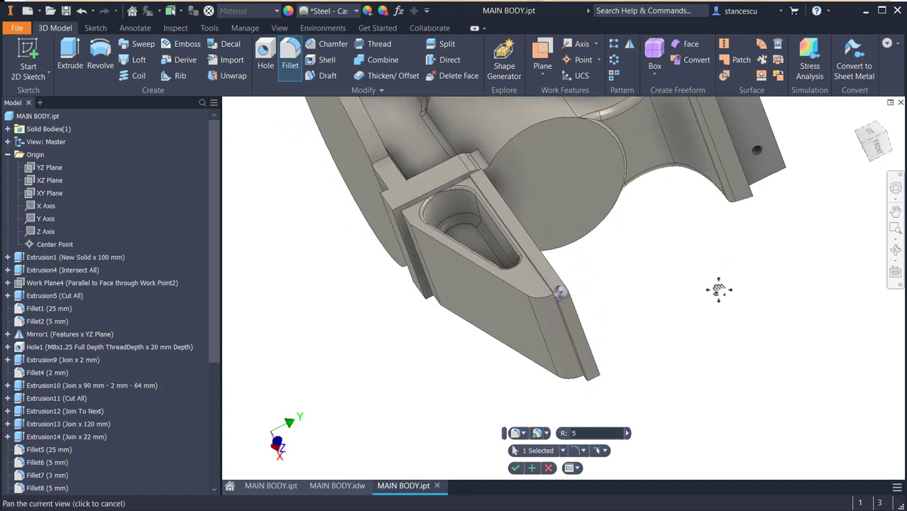
click(596, 380)
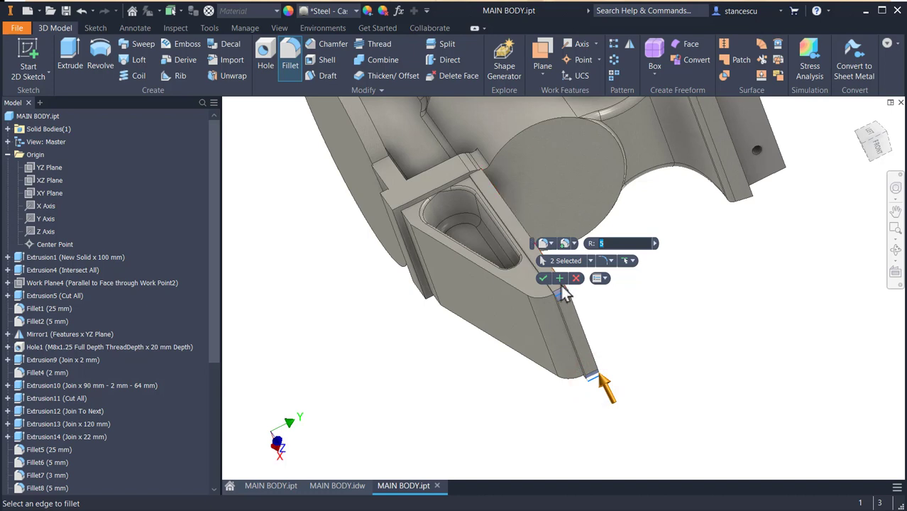
click(560, 279)
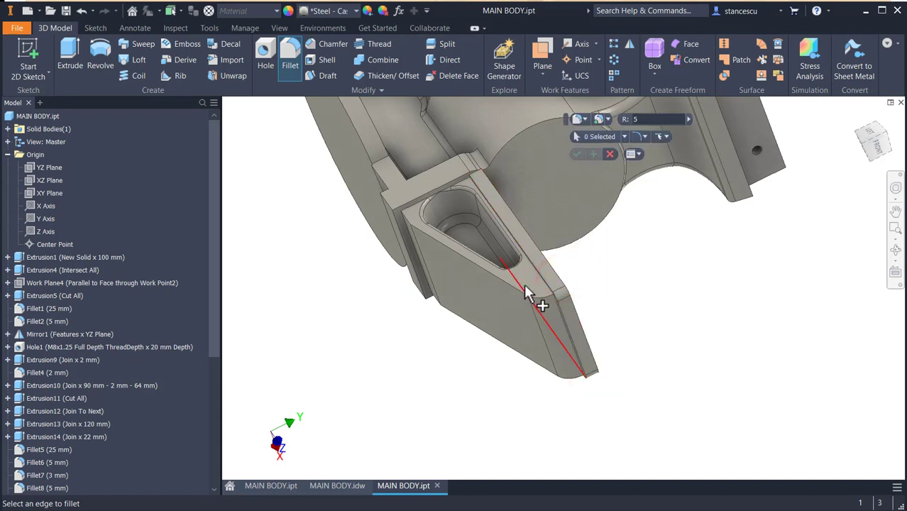
Start a 2 mm fillet on the edges between the pocketed arm and its thin ledge.
click(540, 282)
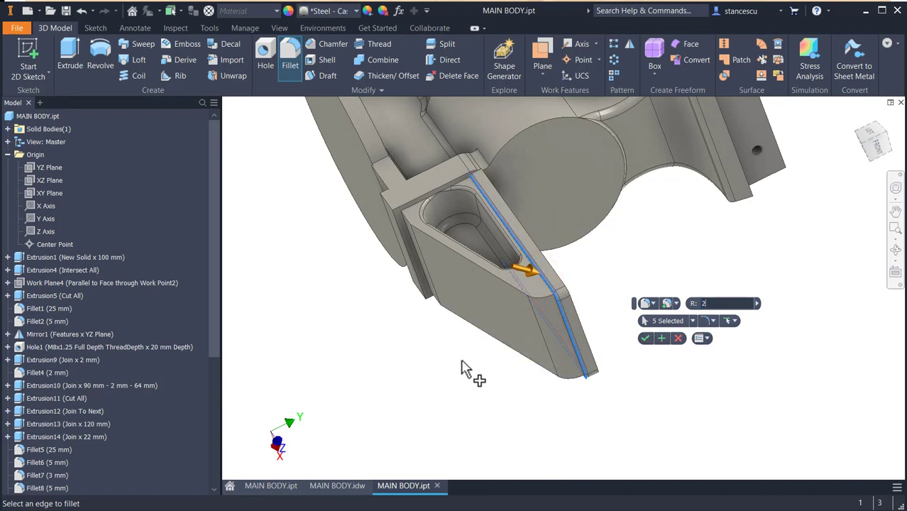
Examine the rounded corners of the hatched arm profile in section A-A of the MAIN BODY drawing.
click(353, 485)
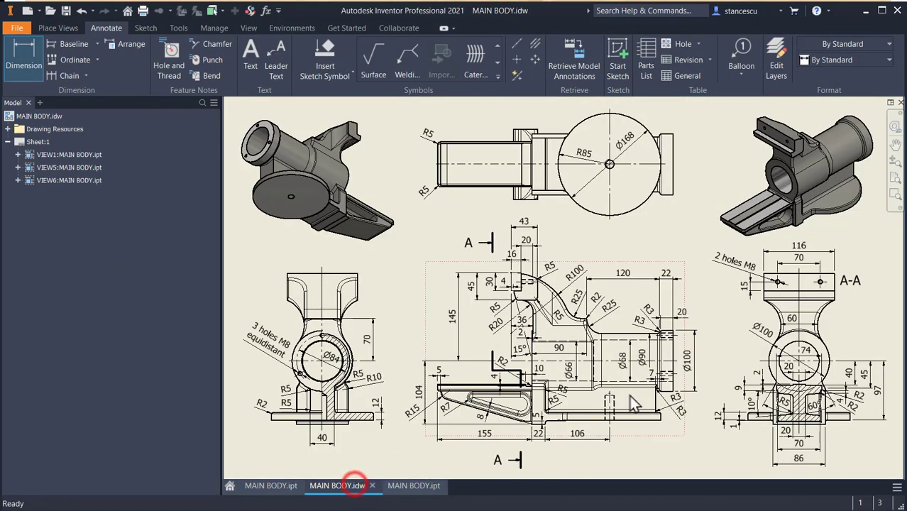
scroll(737, 424, up, 3)
drag(792, 395, 682, 334)
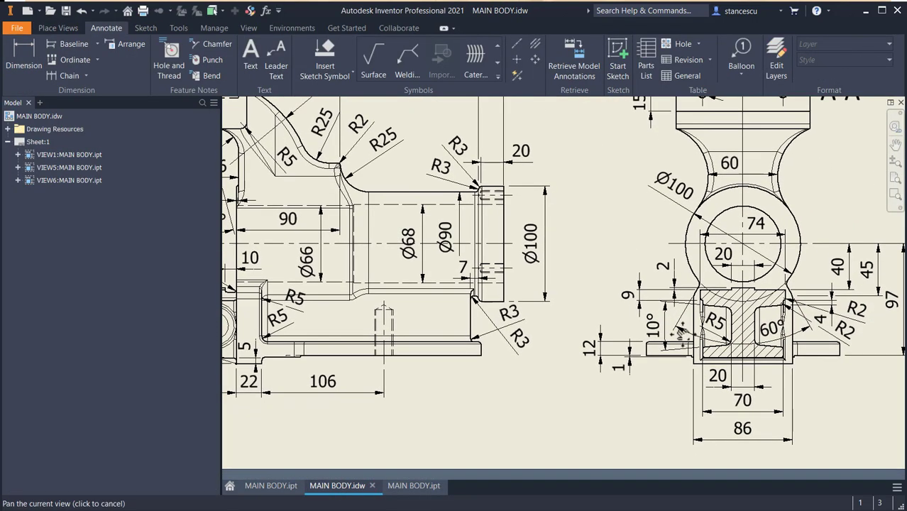
scroll(681, 334, up, 3)
scroll(705, 371, up, 3)
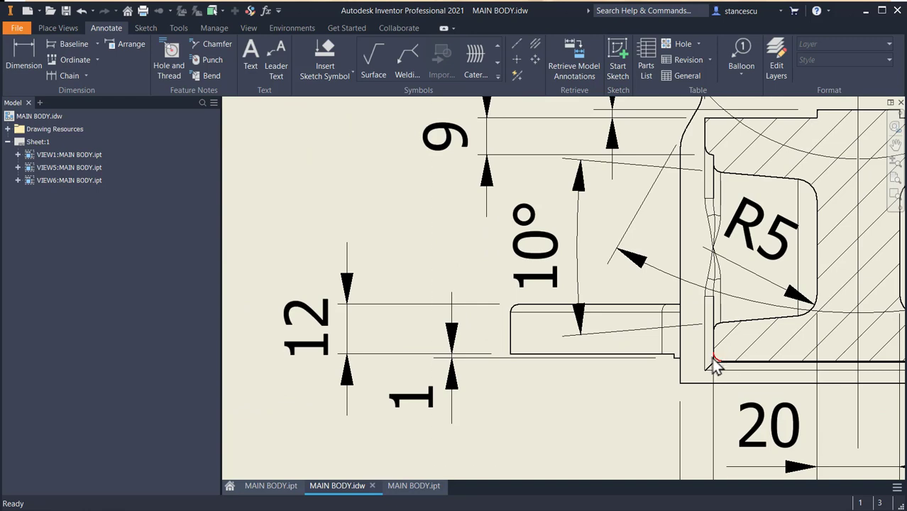
scroll(707, 366, down, 2)
drag(780, 374, 643, 303)
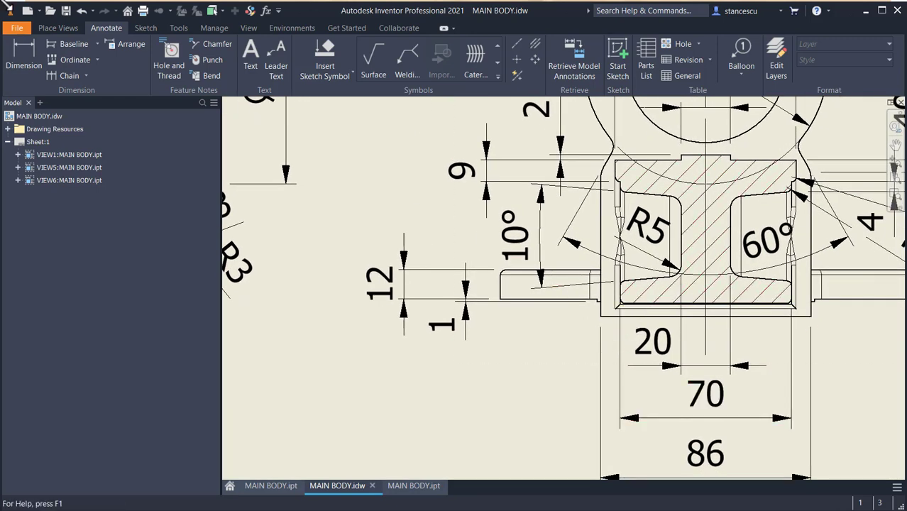
Back in the part, add the arm's outer face edges, including the short ones beside the flange, to the 2 mm fillet.
click(412, 486)
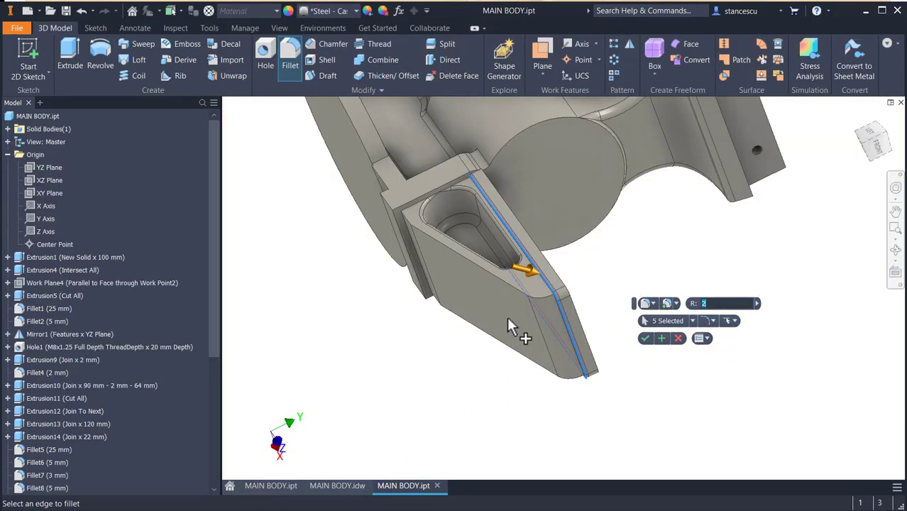
click(527, 304)
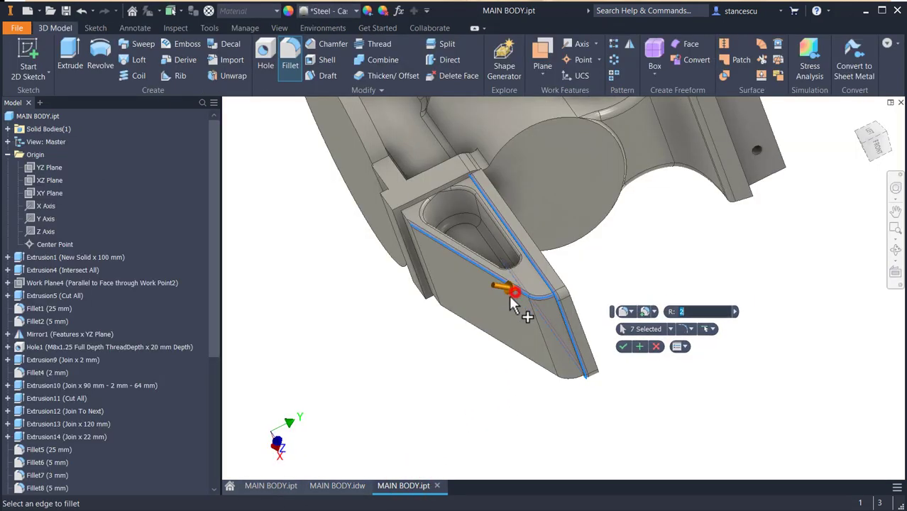
click(497, 345)
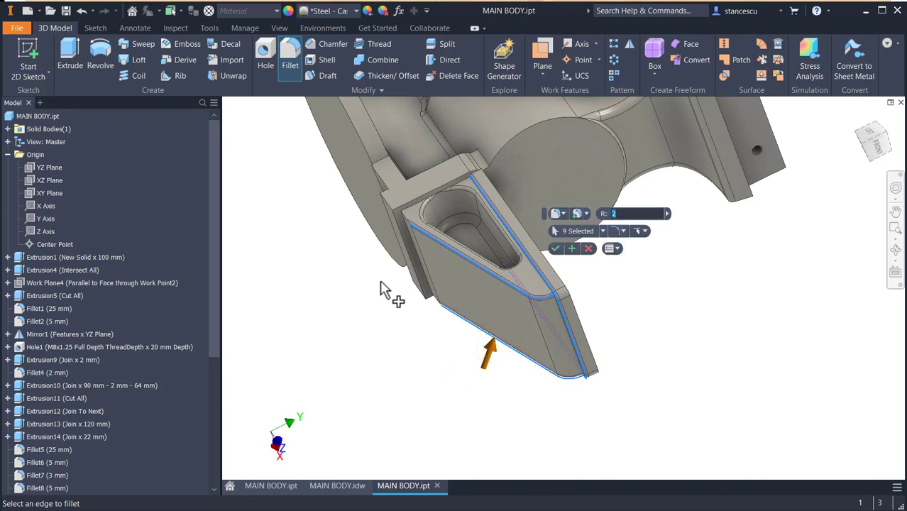
scroll(396, 217, up, 3)
click(412, 211)
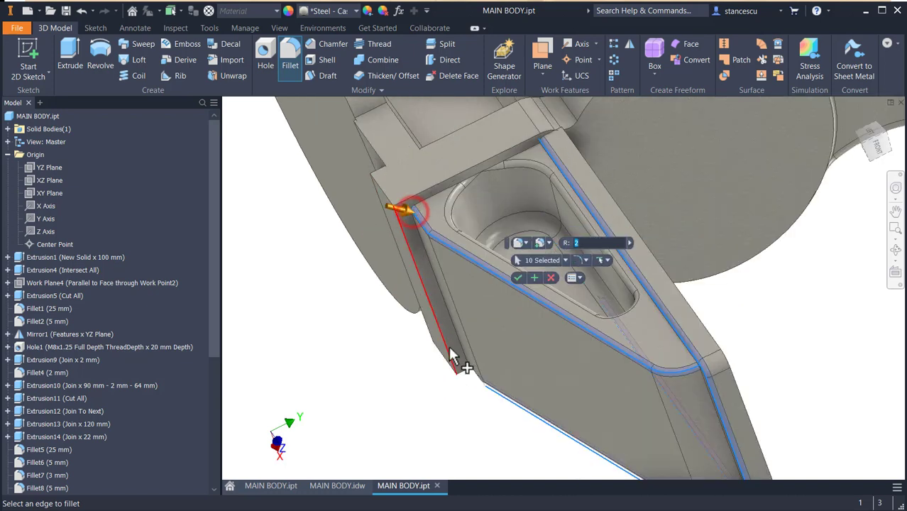
click(470, 373)
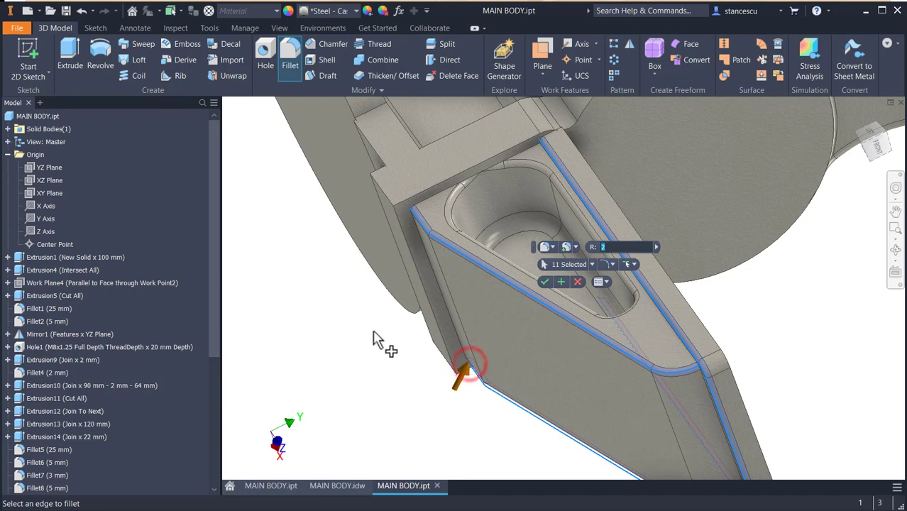
click(443, 192)
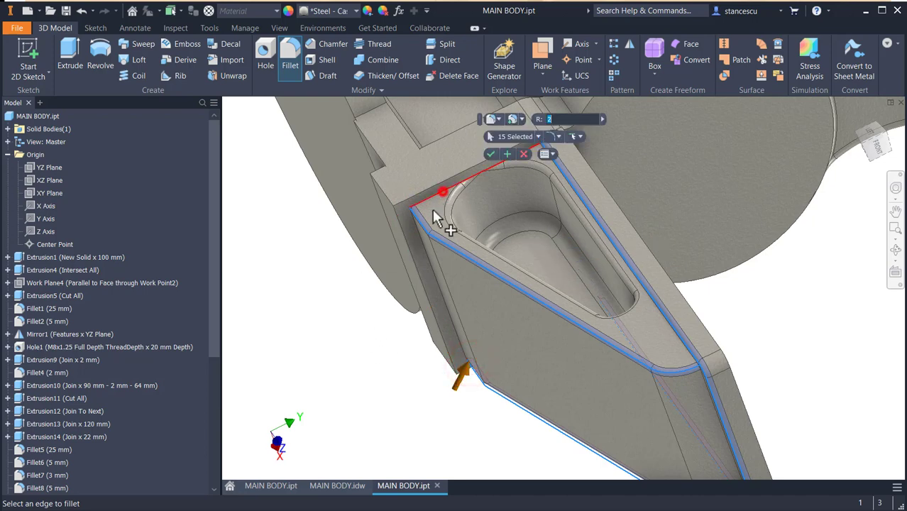
Add the remaining edges where the arm meets the flange, create the 2 mm fillet and return to the home view.
shift+middle_drag(522, 355, 524, 323)
middle_drag(617, 373, 618, 107)
middle_drag(537, 391, 566, 297)
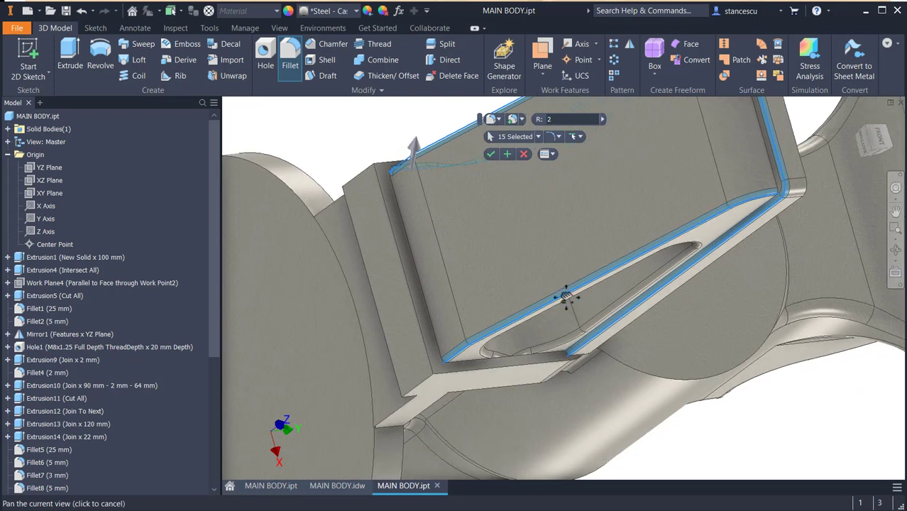
click(470, 370)
click(439, 348)
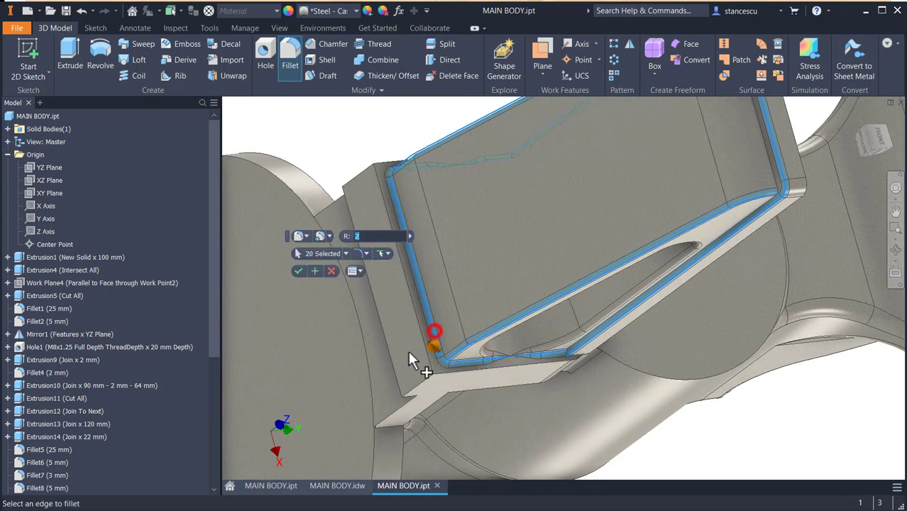
click(299, 273)
key(F6)
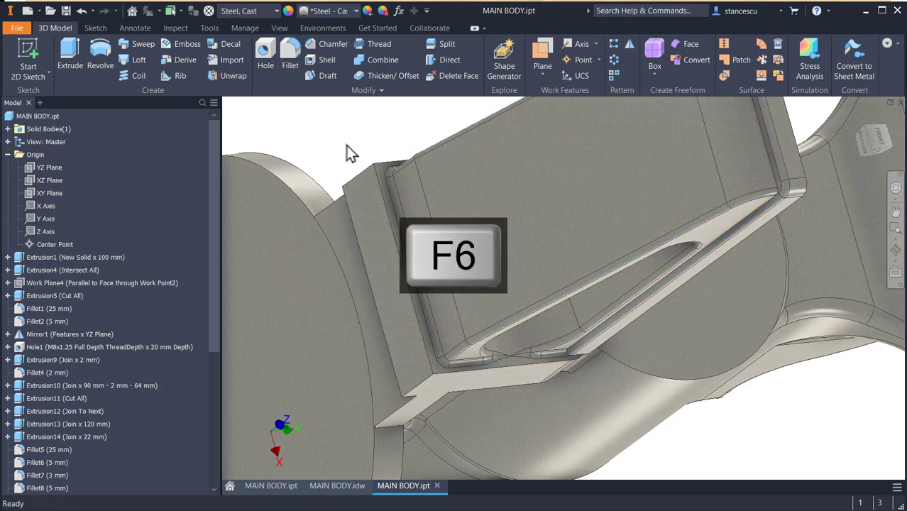
In the MAIN BODY drawing, measure the rounded lower corner of the hatched arm profile in section A-A with a trial dimension.
click(323, 484)
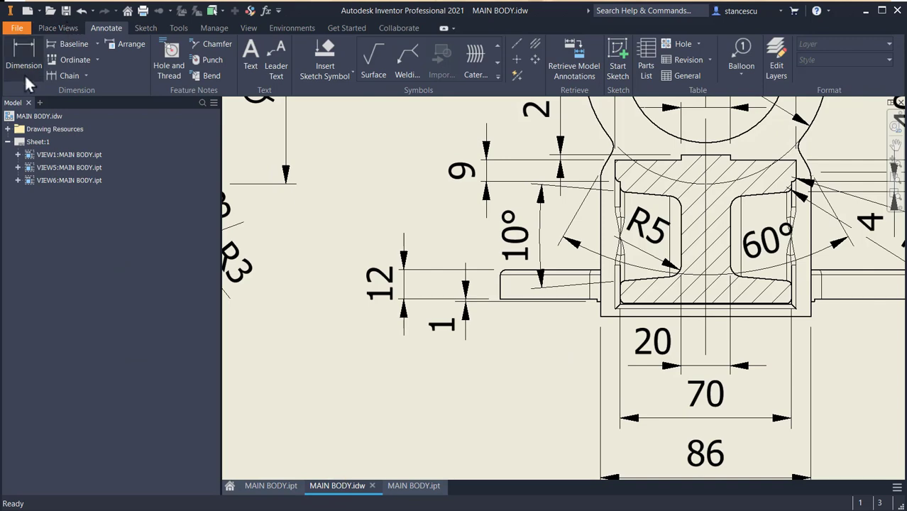
click(25, 70)
scroll(790, 314, down, 5)
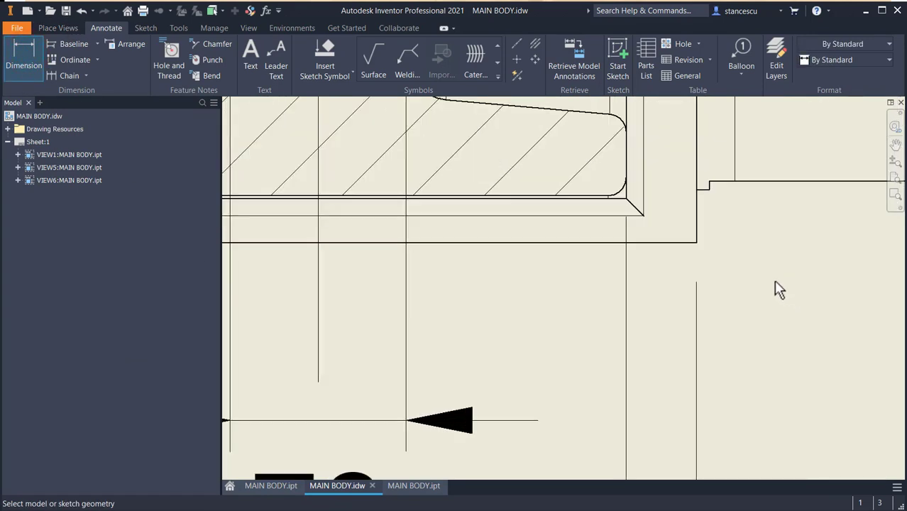
middle_drag(731, 264, 822, 391)
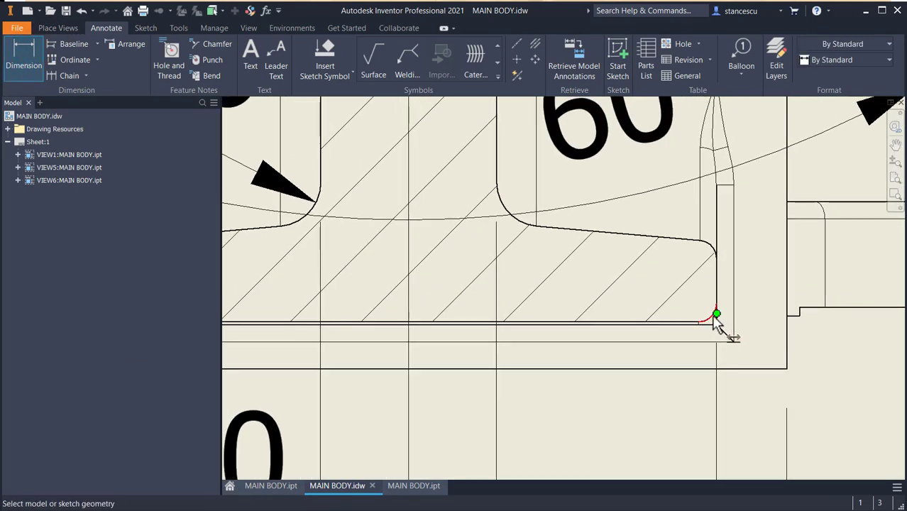
scroll(713, 318, down, 2)
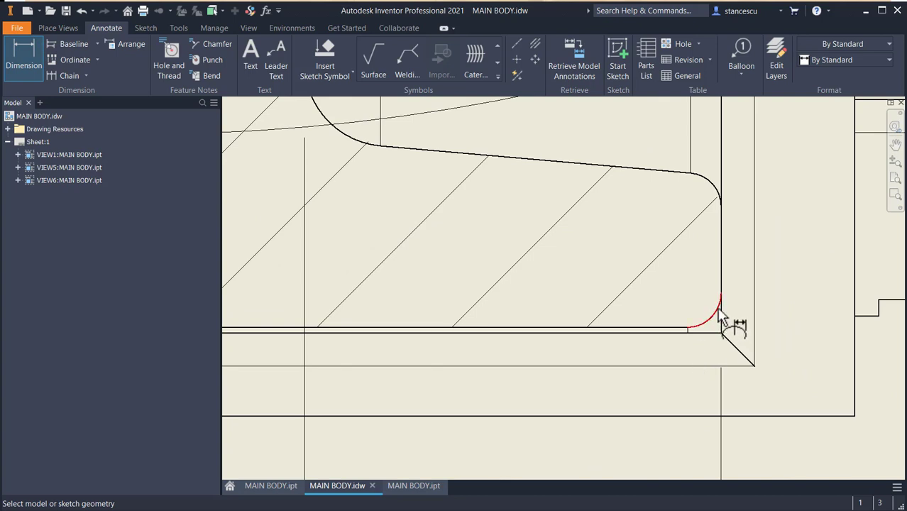
click(721, 310)
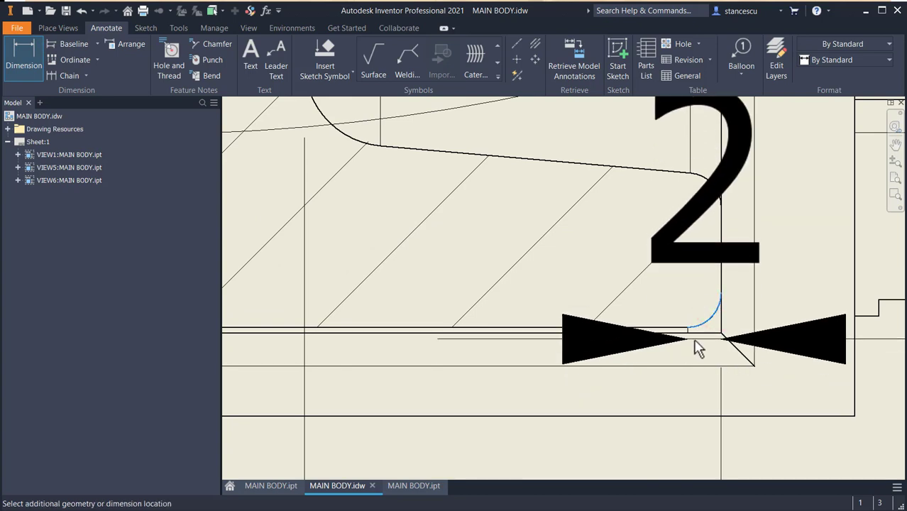
key(Escape)
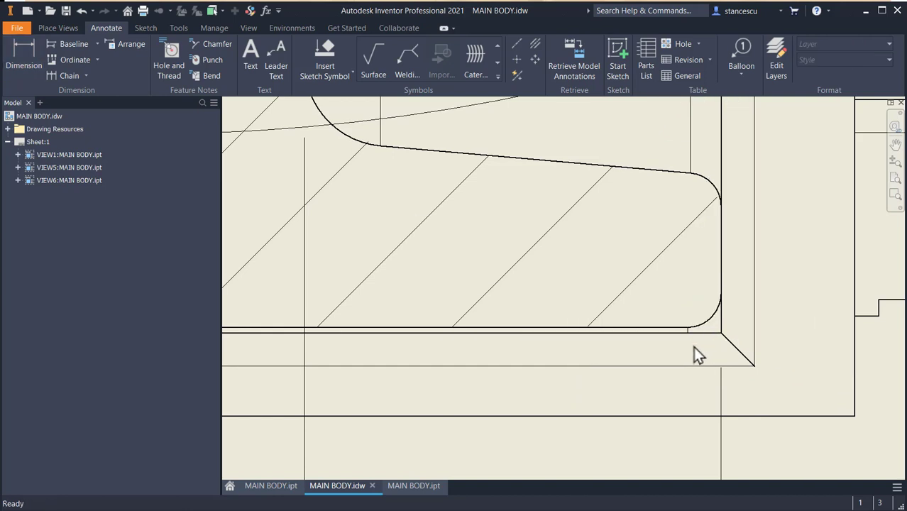
click(18, 47)
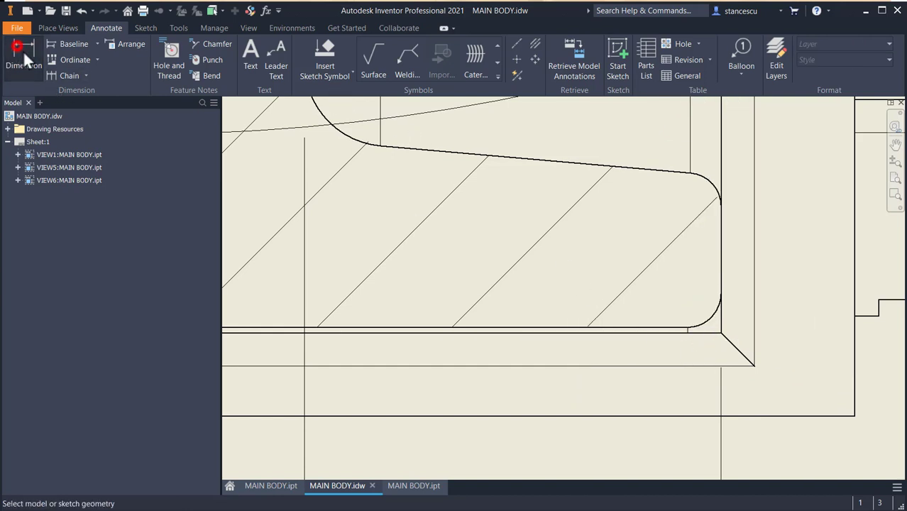
scroll(873, 468, up, 3)
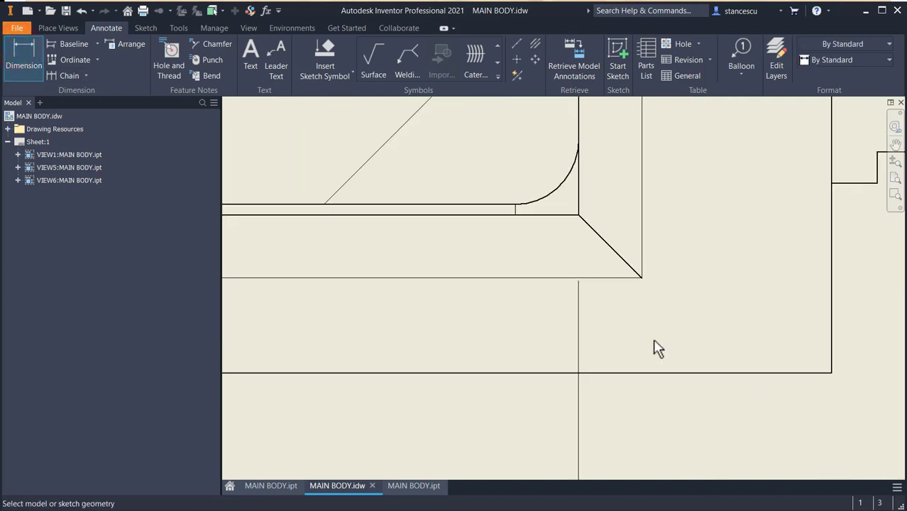
click(540, 199)
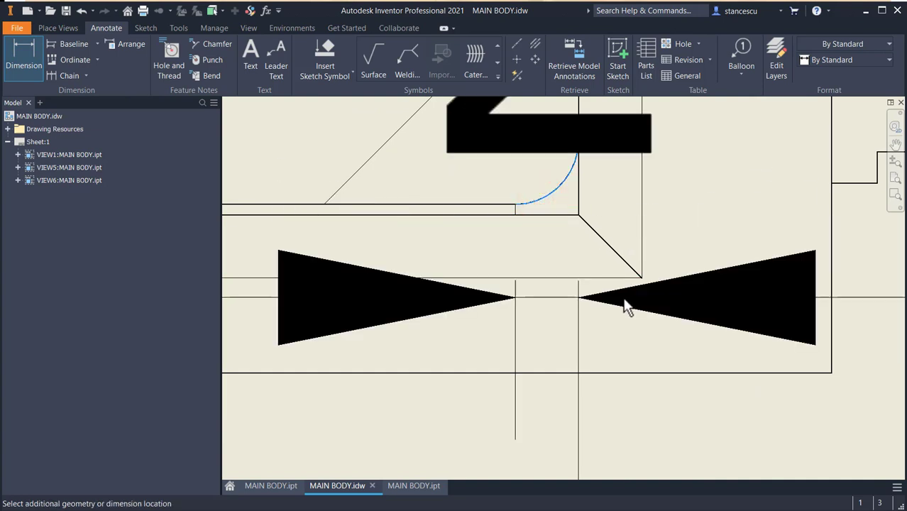
key(Escape)
scroll(617, 302, down, 3)
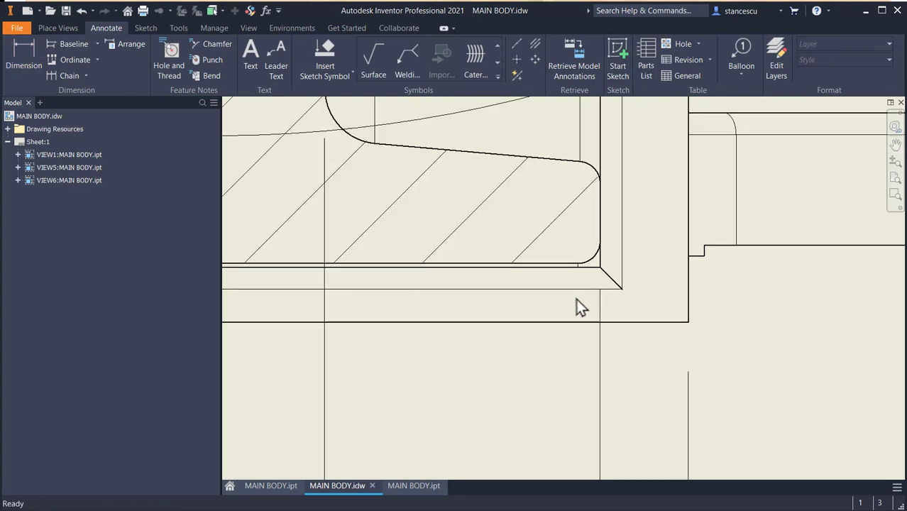
Examine the drawing's front view around the base flange and compare it with section A-A.
scroll(558, 305, down, 4)
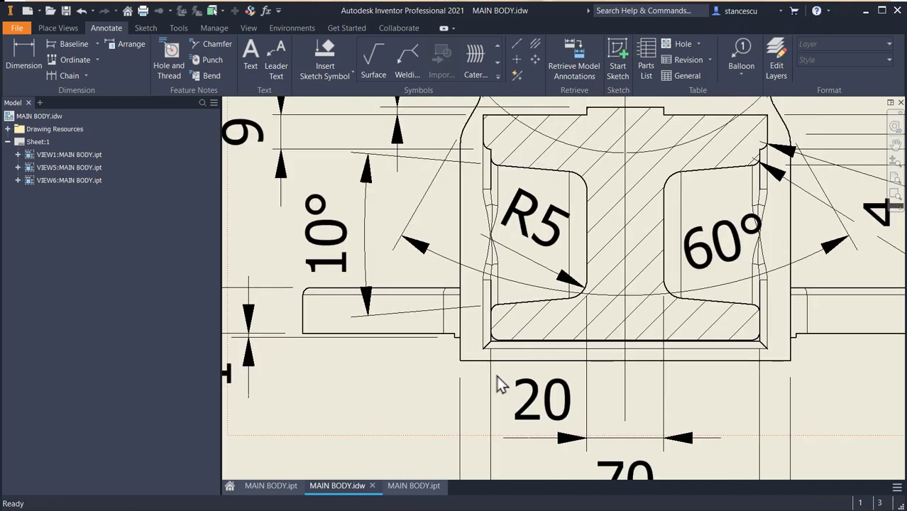
mouse_move(452, 408)
middle_down()
mouse_move(678, 354)
mouse_move(721, 361)
middle_up()
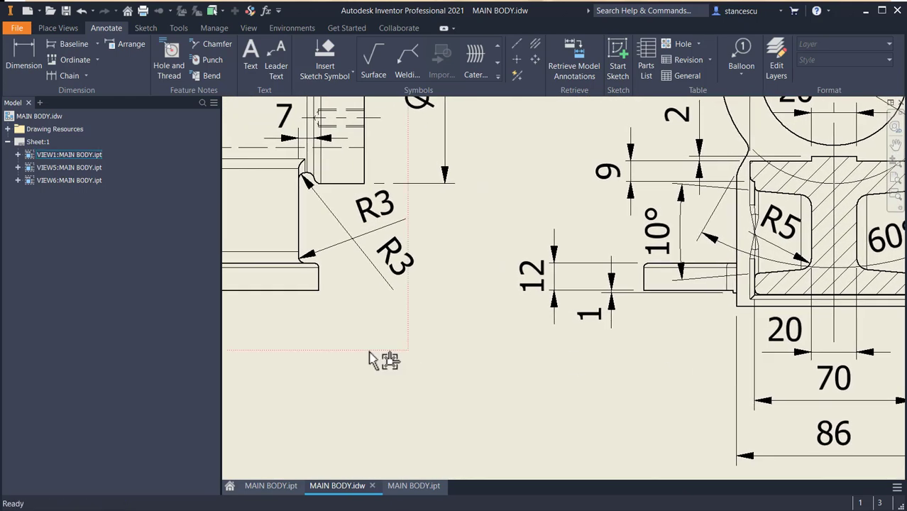
middle_drag(380, 365, 825, 367)
middle_drag(283, 354, 693, 344)
middle_drag(381, 338, 805, 349)
mouse_move(394, 344)
middle_down()
mouse_move(482, 348)
mouse_move(174, 328)
middle_up()
mouse_move(694, 333)
middle_down()
mouse_move(421, 308)
mouse_move(14, 305)
middle_up()
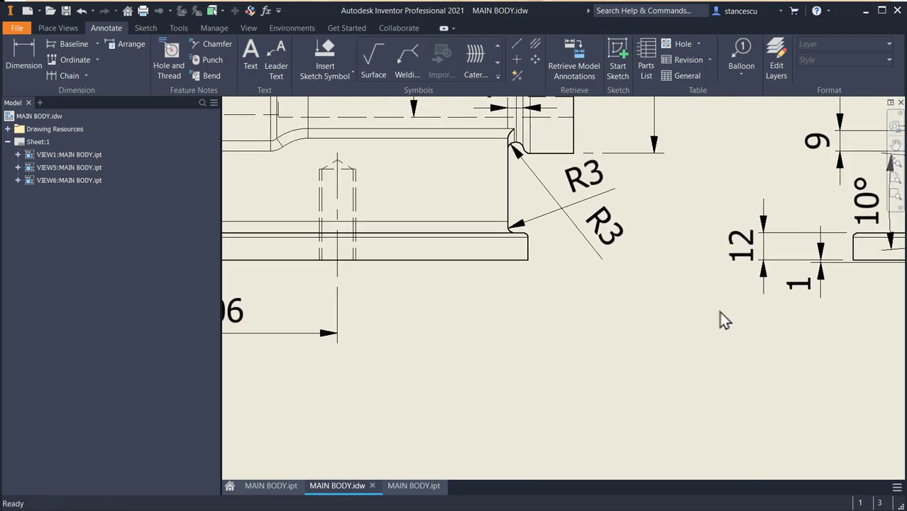
middle_drag(723, 318, 305, 382)
middle_drag(741, 376, 685, 372)
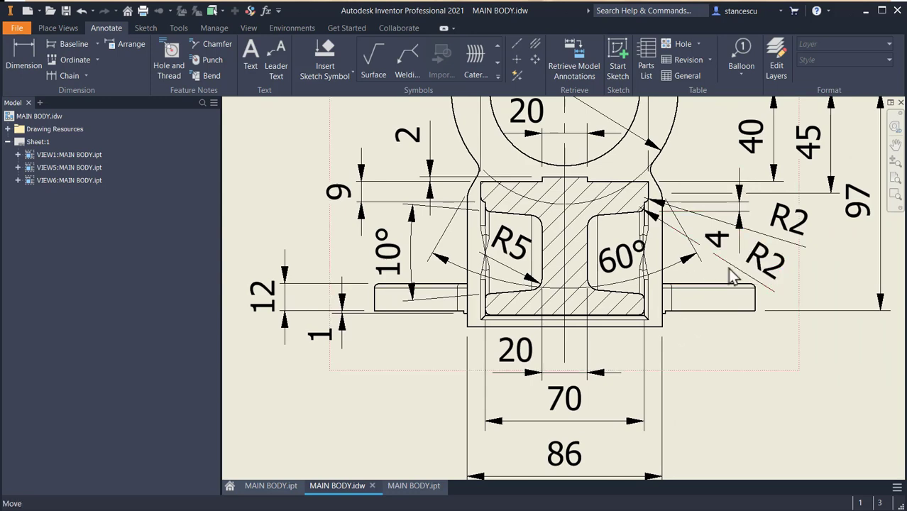
Inspect the lower edge and corner of the hatched arm profile in section A-A, then show the whole sheet.
scroll(612, 346, down, 2)
click(643, 344)
scroll(642, 342, up, 4)
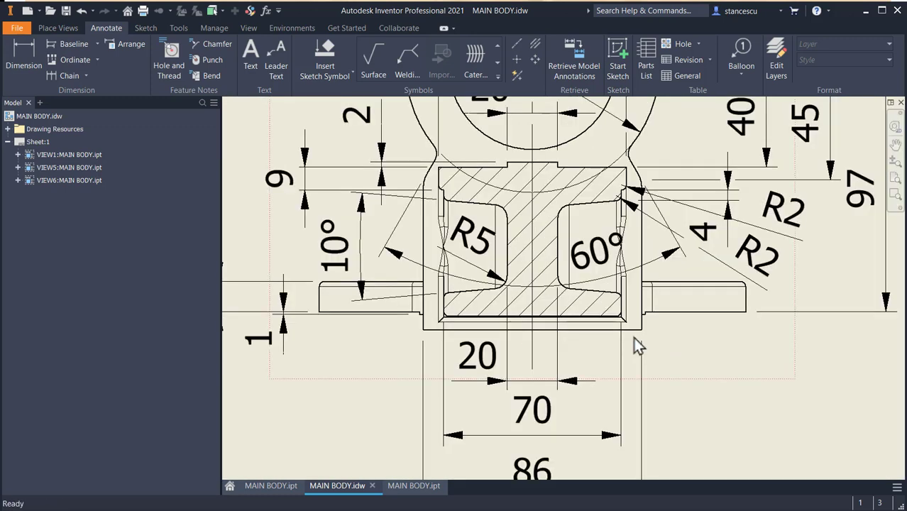
scroll(607, 331, up, 3)
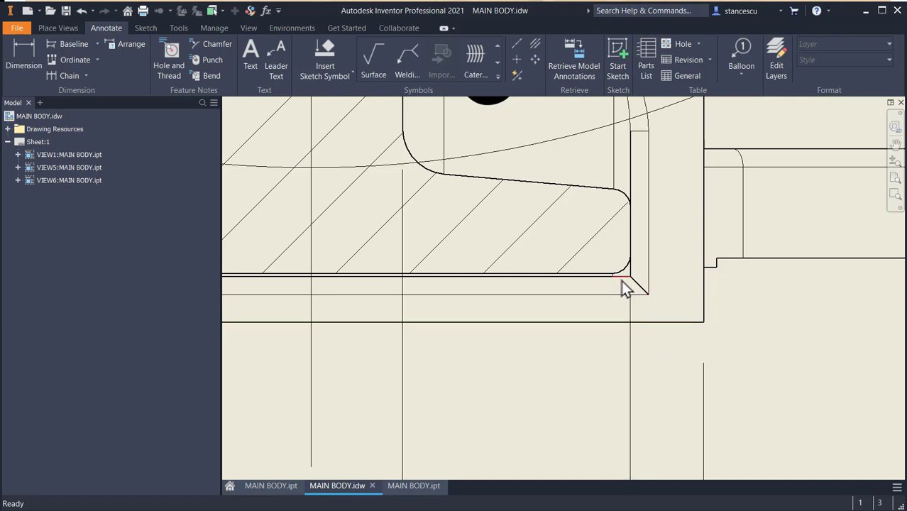
scroll(623, 291, down, 3)
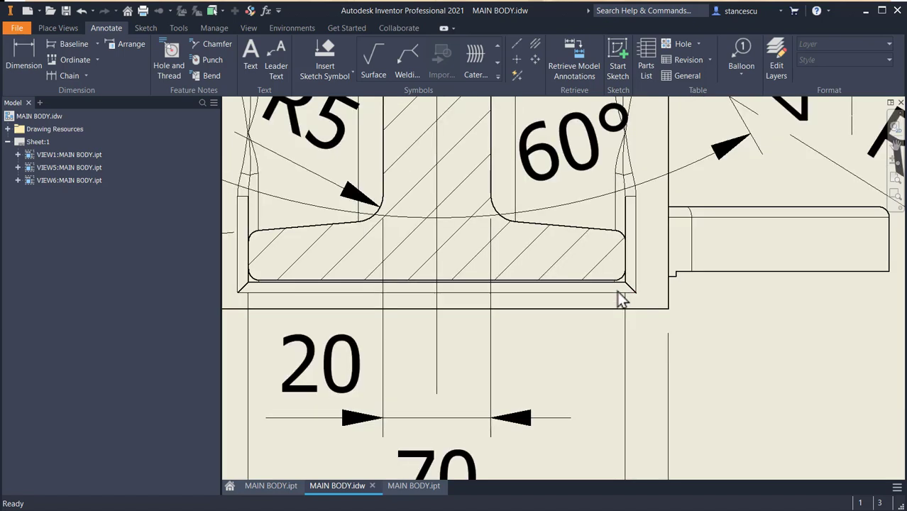
middle_drag(501, 295, 504, 322)
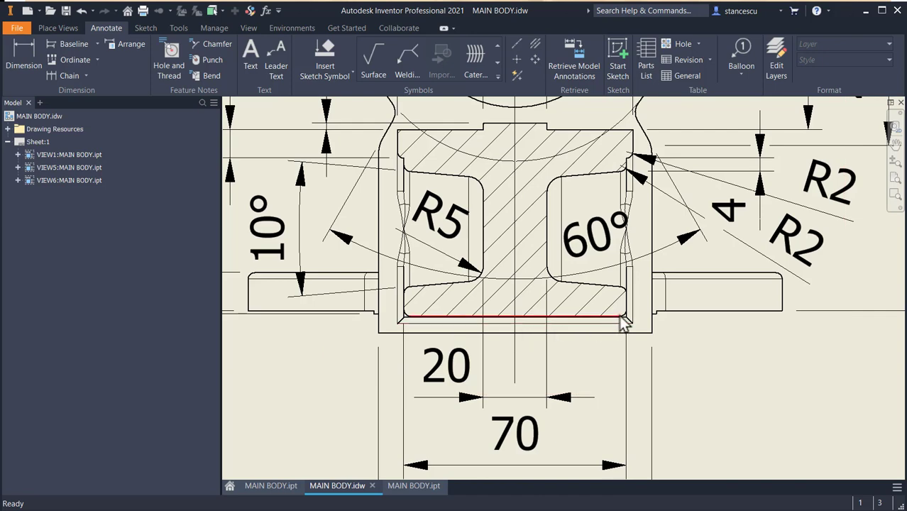
scroll(621, 323, up, 5)
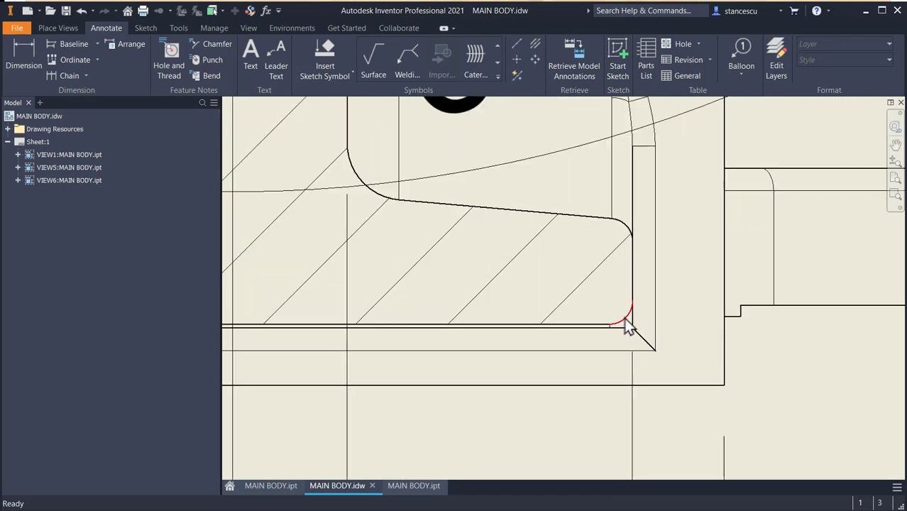
scroll(547, 254, down, 3)
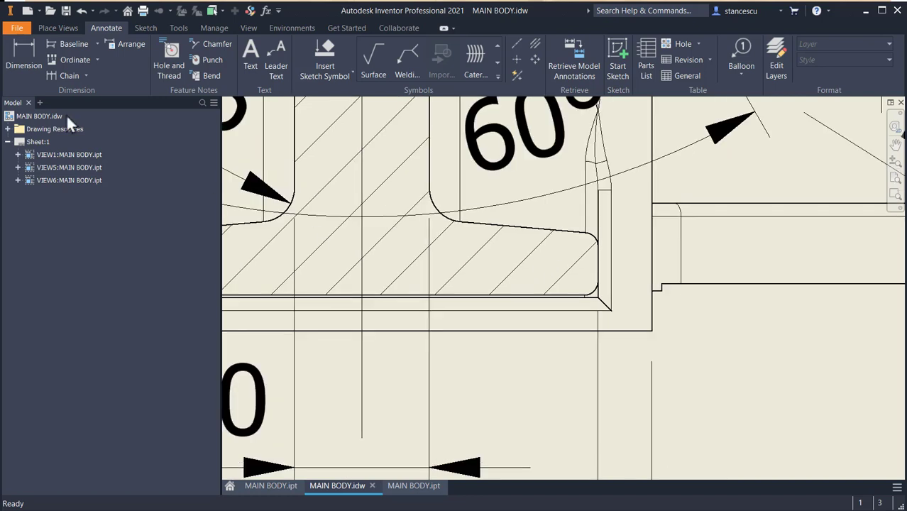
click(12, 60)
key(Home)
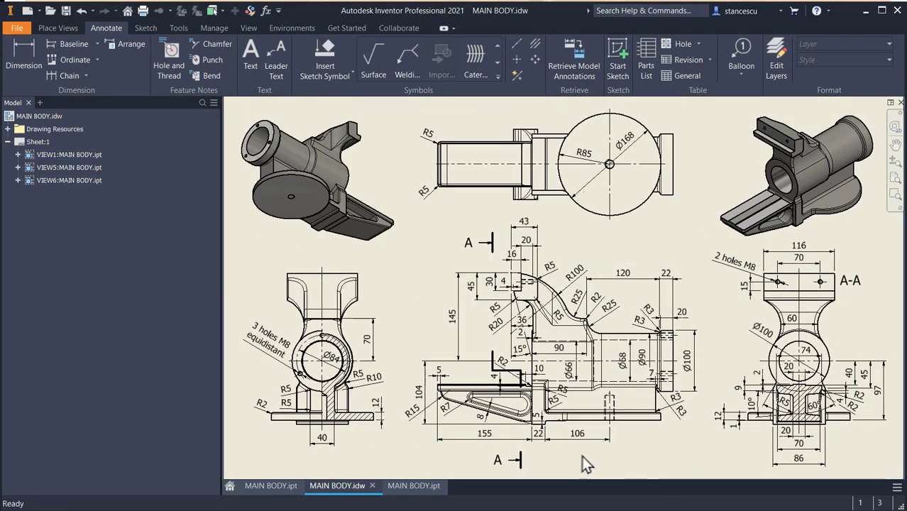
Compare the part with the drawing, examining the top of the arm in section A-A and in the front view.
click(414, 486)
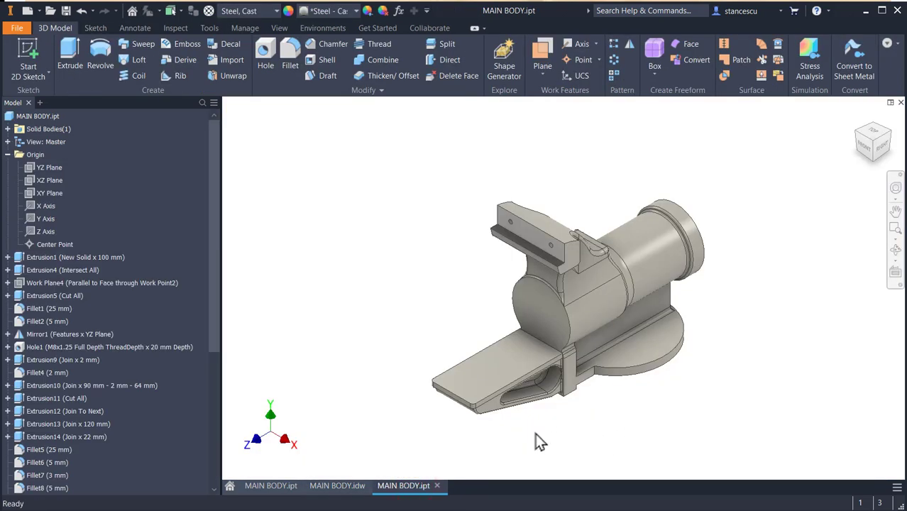
click(332, 487)
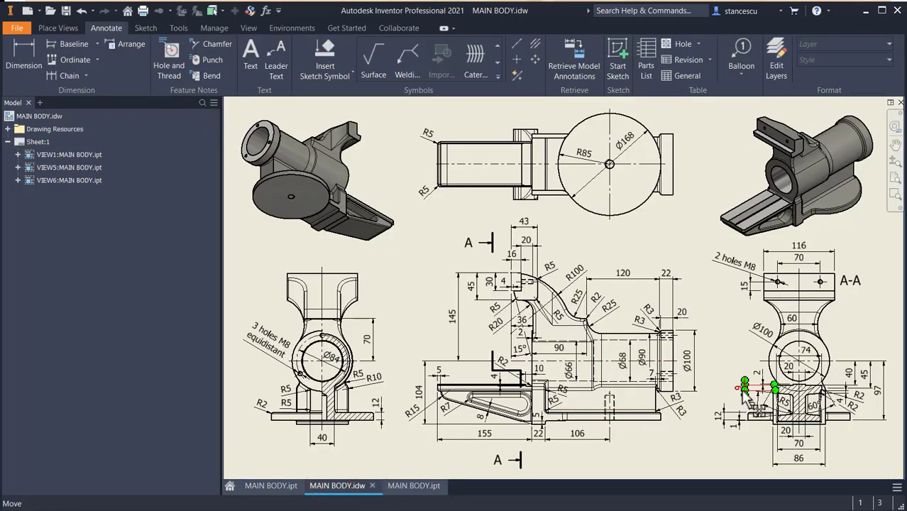
scroll(751, 387, up, 3)
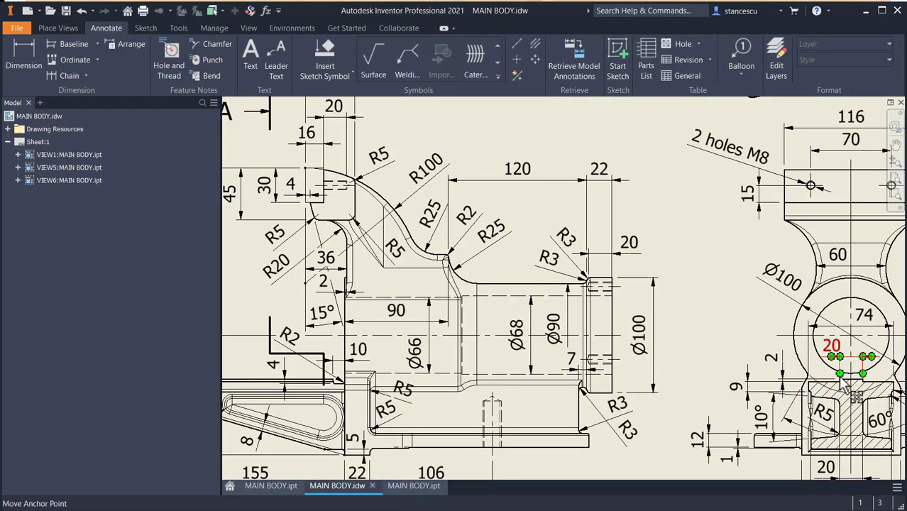
scroll(834, 394, up, 3)
middle_drag(834, 401, 671, 378)
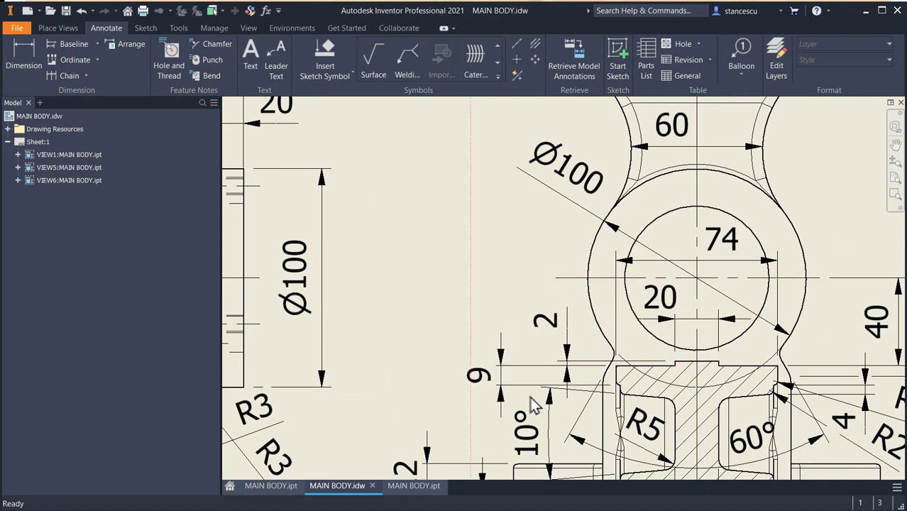
middle_drag(435, 407, 794, 399)
mouse_move(417, 374)
middle_down()
mouse_move(887, 379)
mouse_move(598, 374)
mouse_move(660, 360)
mouse_move(510, 366)
mouse_move(622, 320)
middle_up()
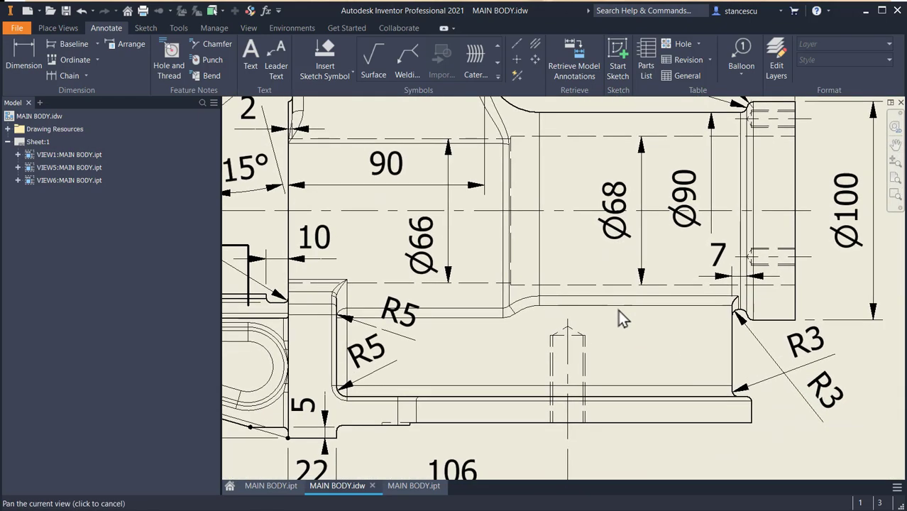
key(Escape)
middle_drag(387, 365, 689, 390)
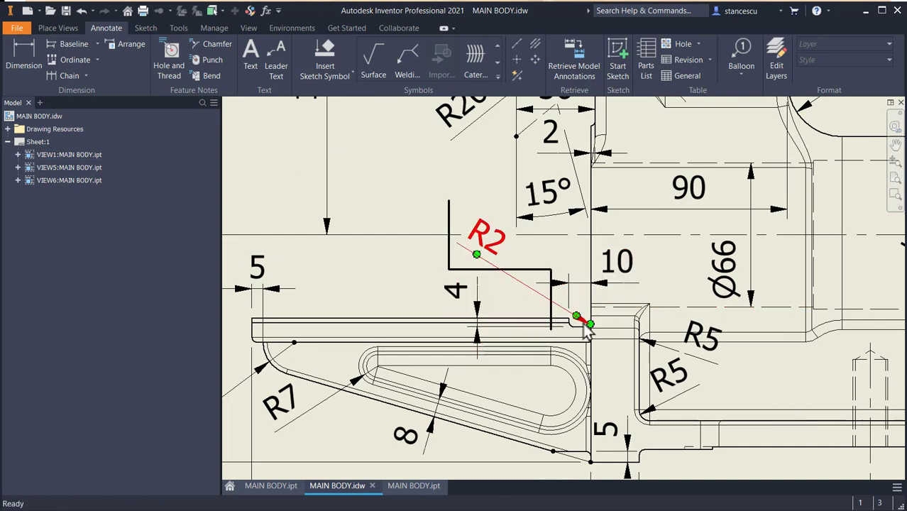
scroll(617, 366, down, 2)
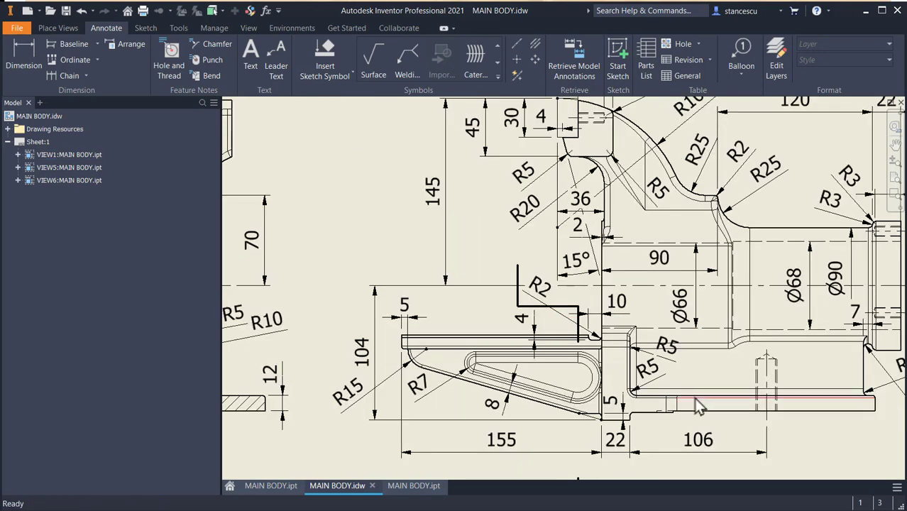
mouse_move(619, 377)
middle_down()
mouse_move(567, 357)
mouse_move(346, 362)
middle_up()
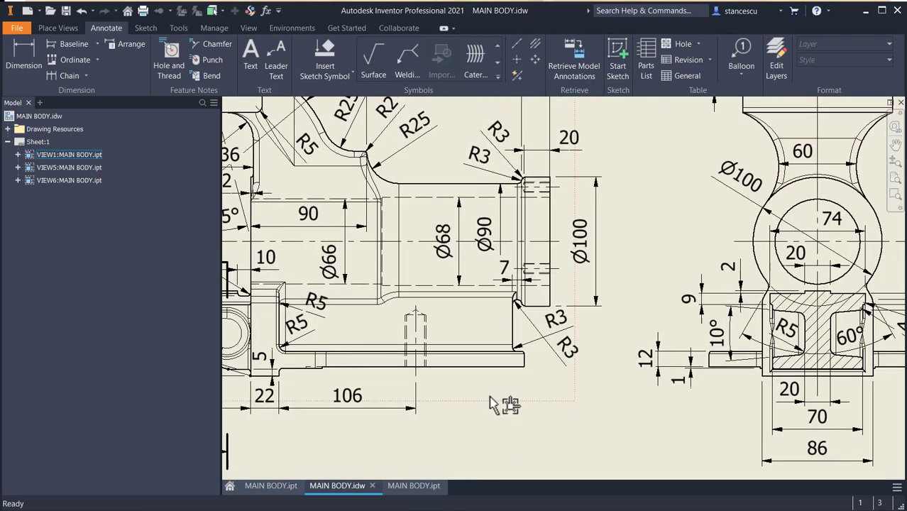
mouse_move(489, 396)
middle_down()
mouse_move(415, 377)
mouse_move(436, 380)
middle_up()
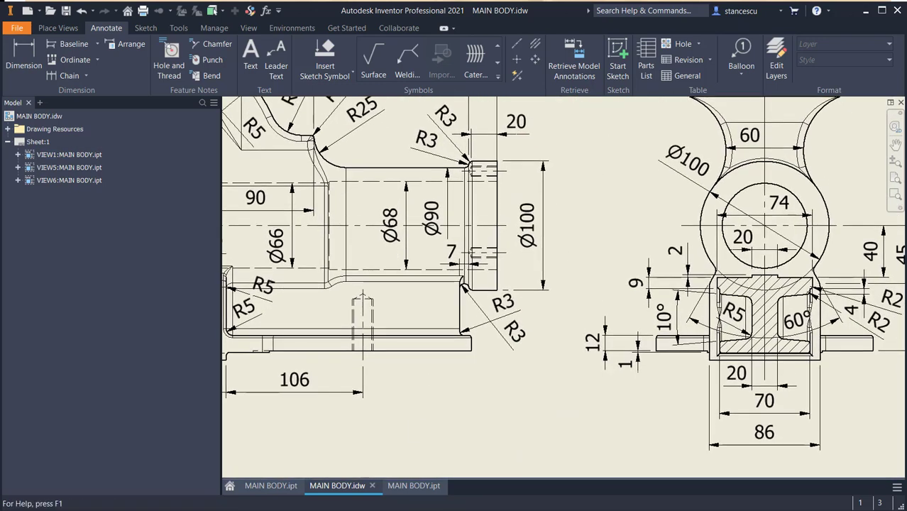
Return to the MAIN BODY part, start a sketch on the arm's narrow end face, and make its projected outline construction geometry.
click(421, 490)
scroll(554, 408, up, 5)
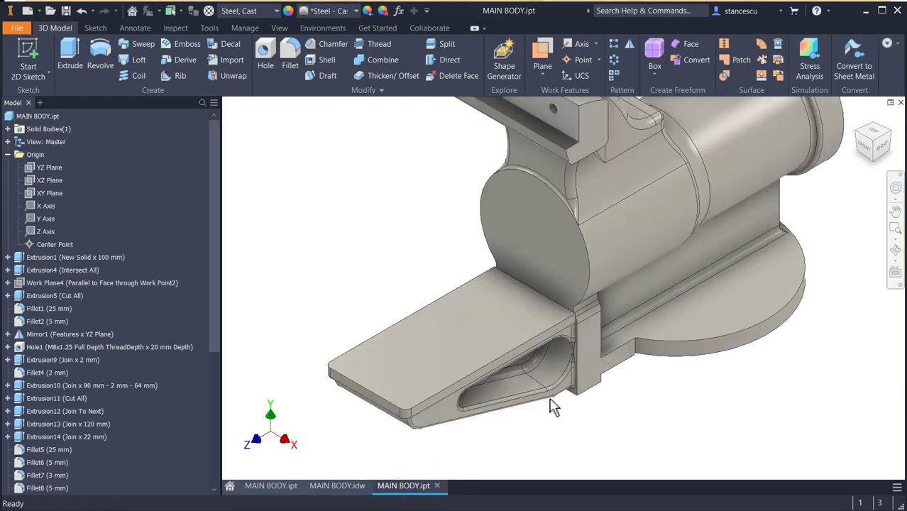
scroll(561, 404, up, 2)
scroll(440, 371, up, 2)
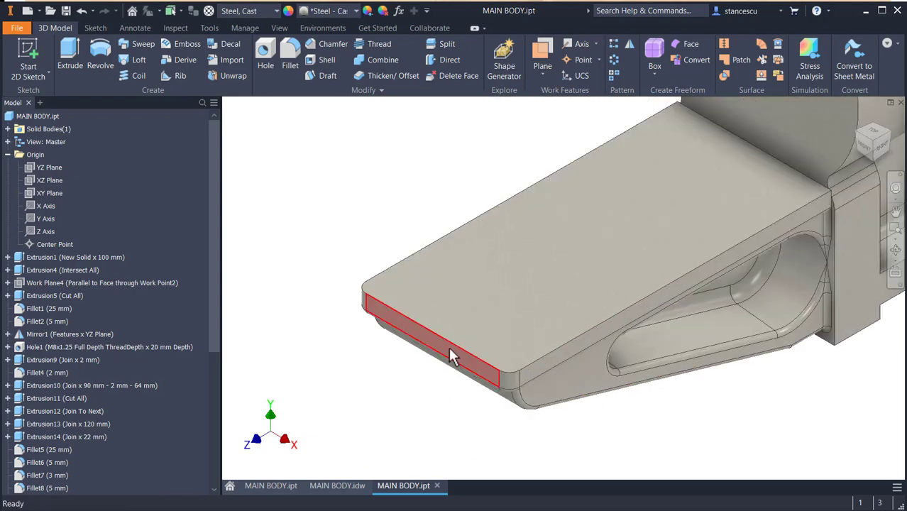
click(451, 356)
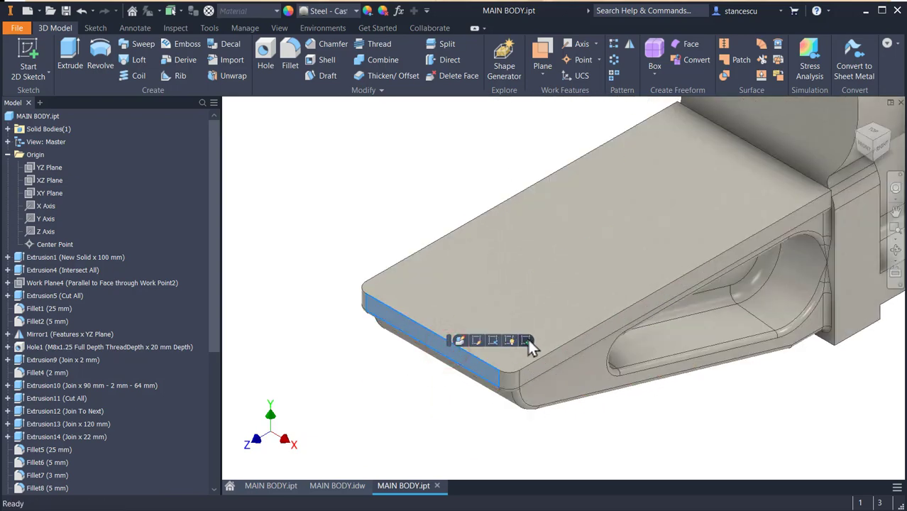
click(529, 338)
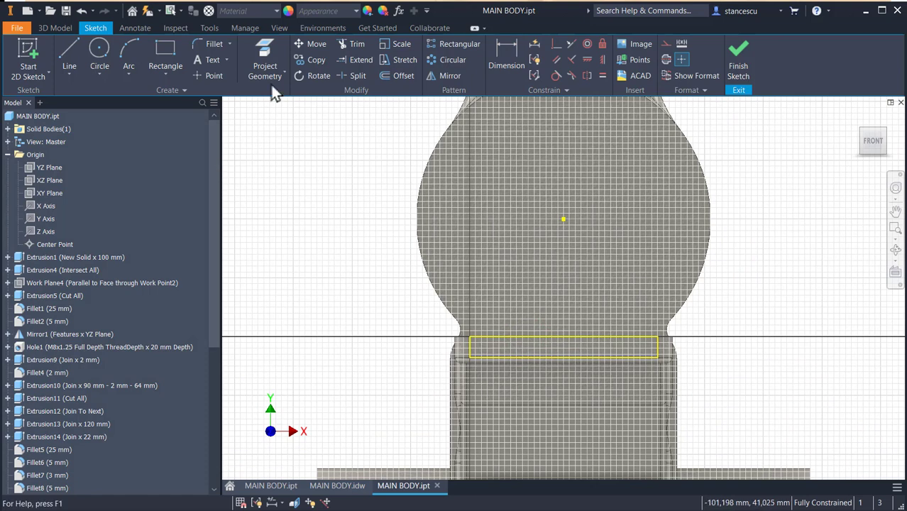
mouse_move(390, 297)
mouse_down()
mouse_move(867, 438)
mouse_move(827, 426)
mouse_up()
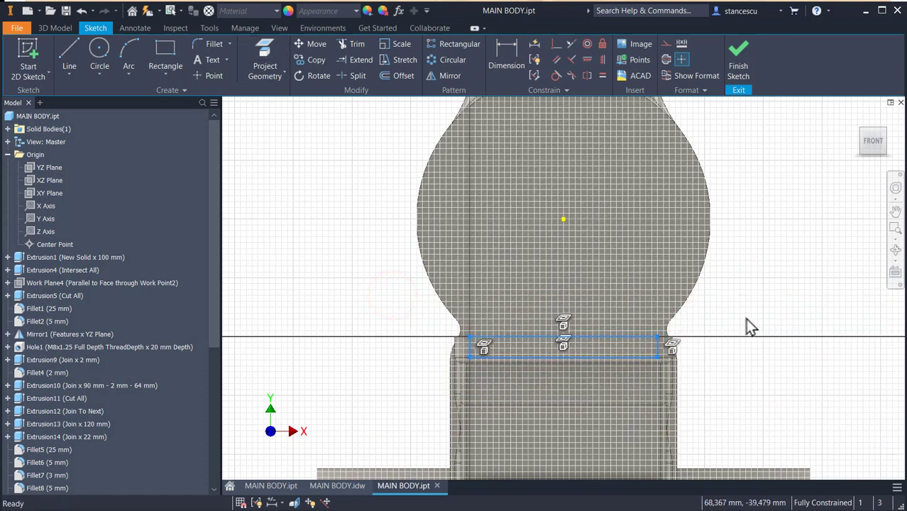
click(663, 43)
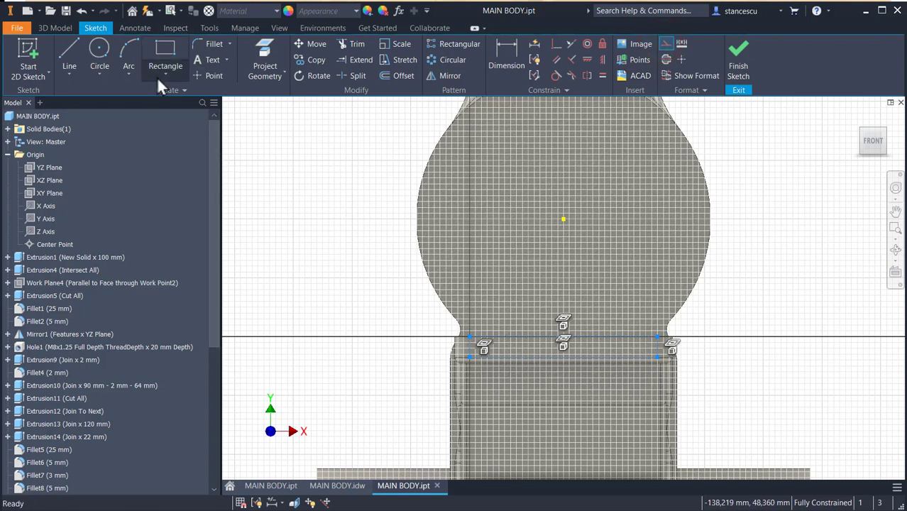
Draw a rectangle 20 mm wide and 2 mm high beside the part in the end-face sketch.
click(158, 53)
click(282, 230)
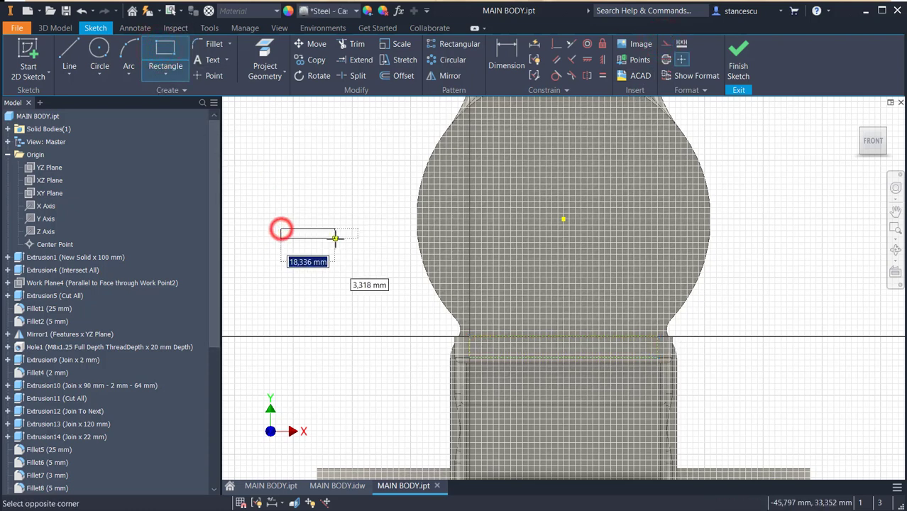
text(2)
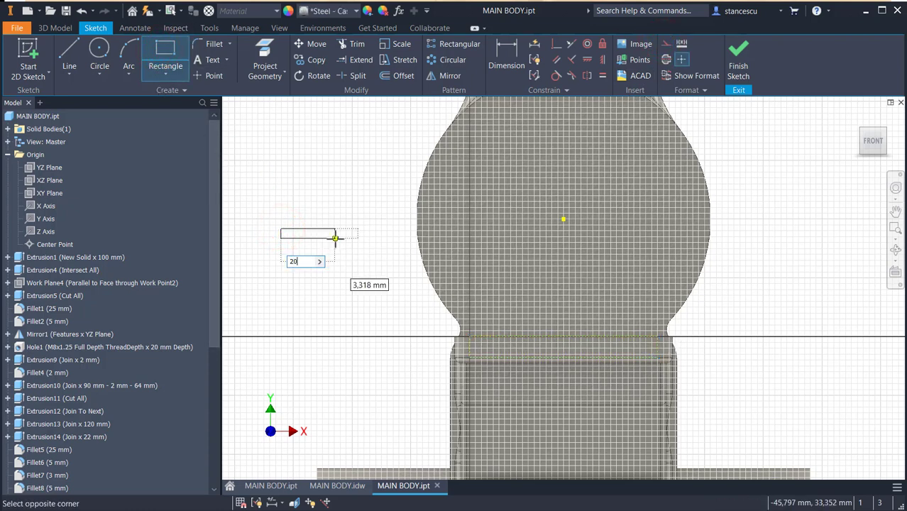
text(0)
key(Tab)
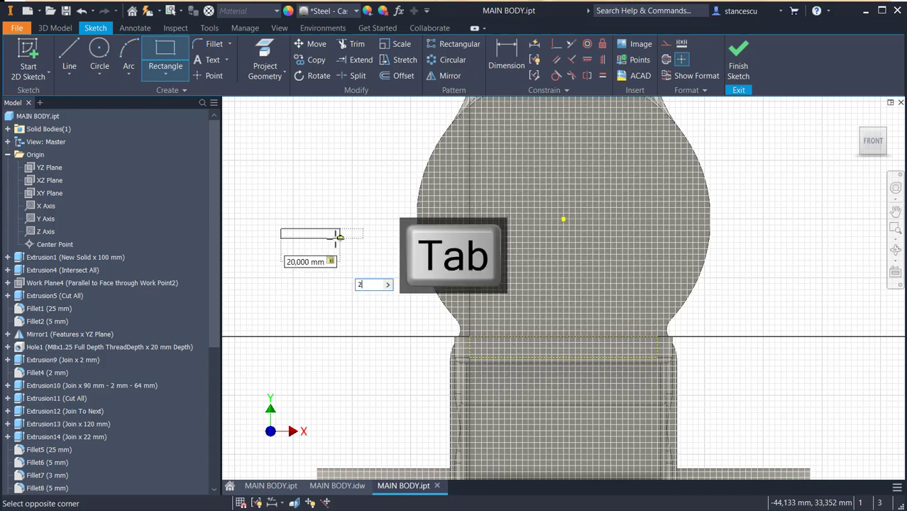
text(2)
key(Return)
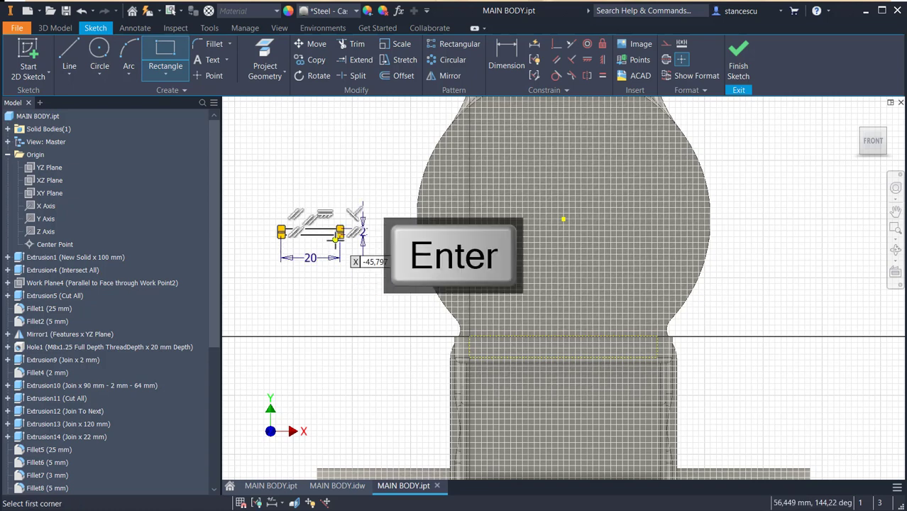
Make the rectangle's centre coincident with the midpoint of the end face's projected upper edge.
click(556, 44)
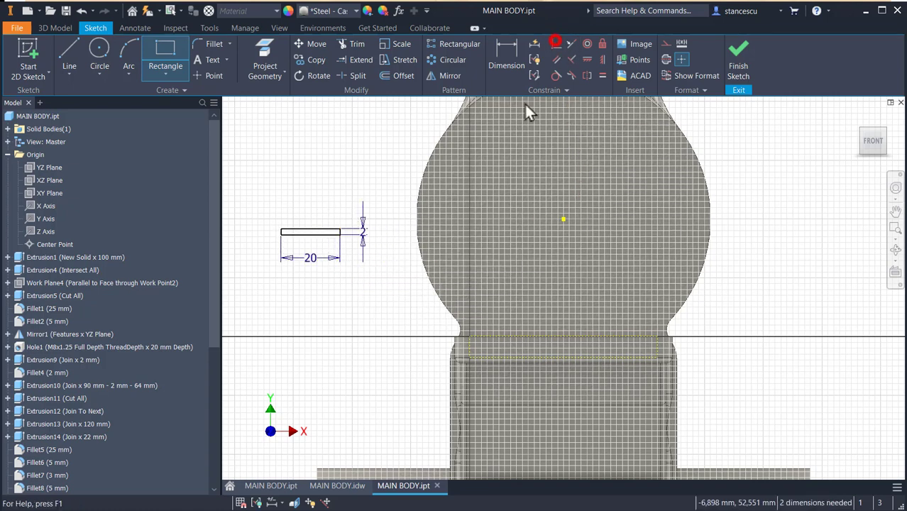
click(310, 233)
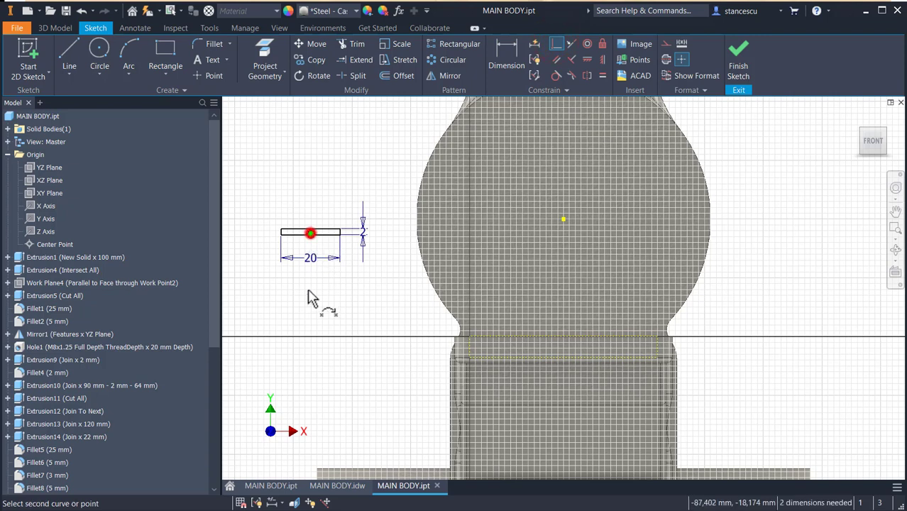
click(563, 337)
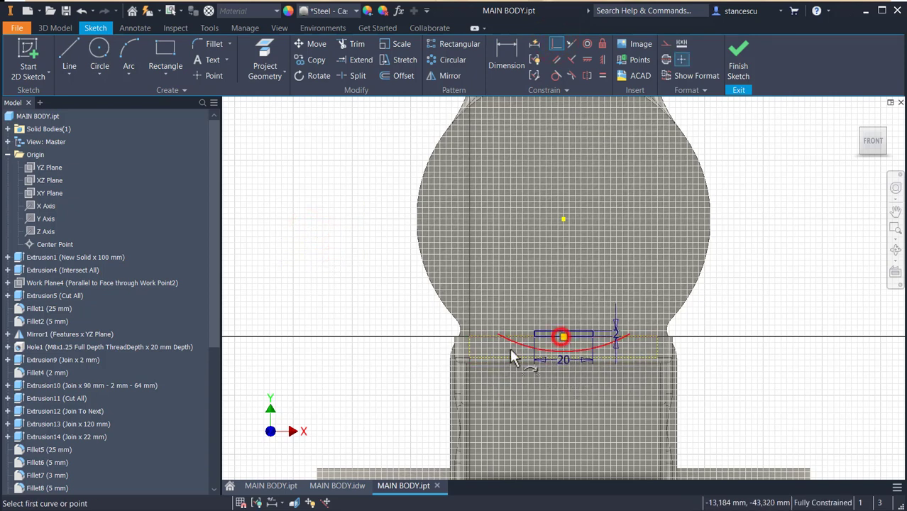
Finish the sketch and extrude the rectangle along the arm towards the body with the To Next extent, joined to the solid.
click(739, 57)
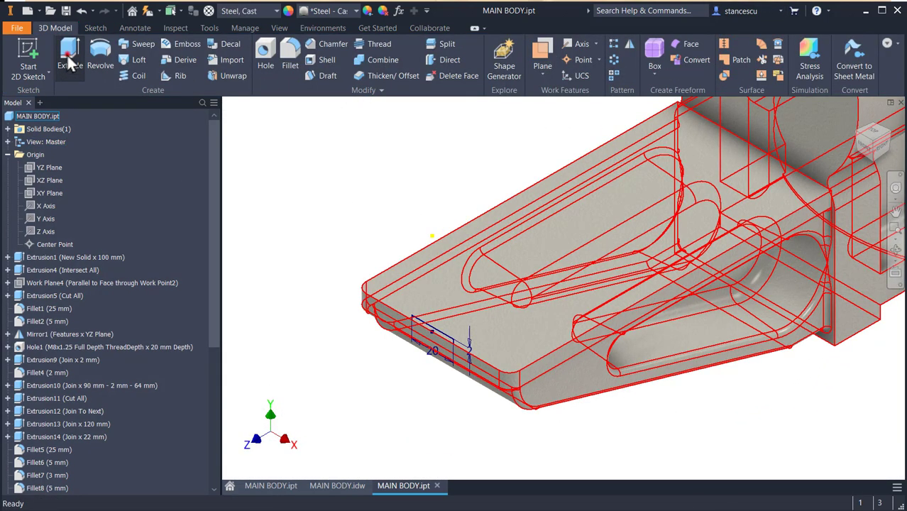
click(69, 63)
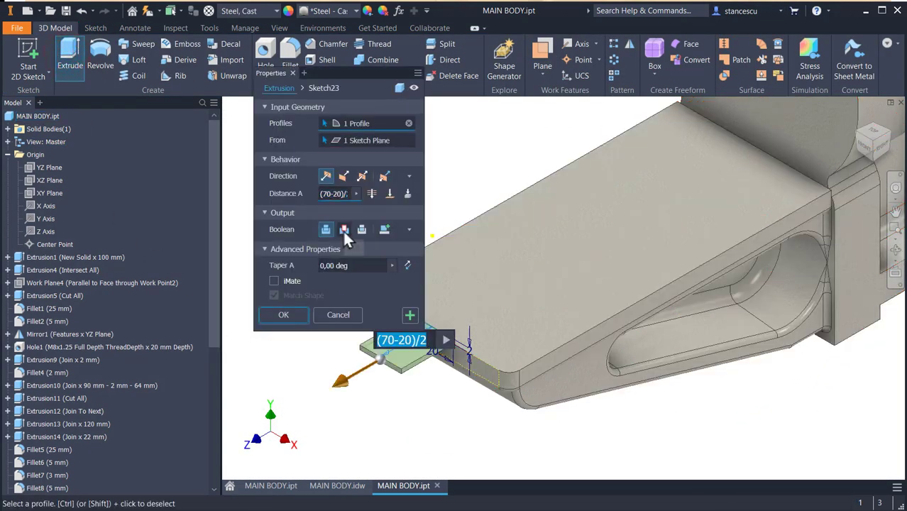
click(344, 176)
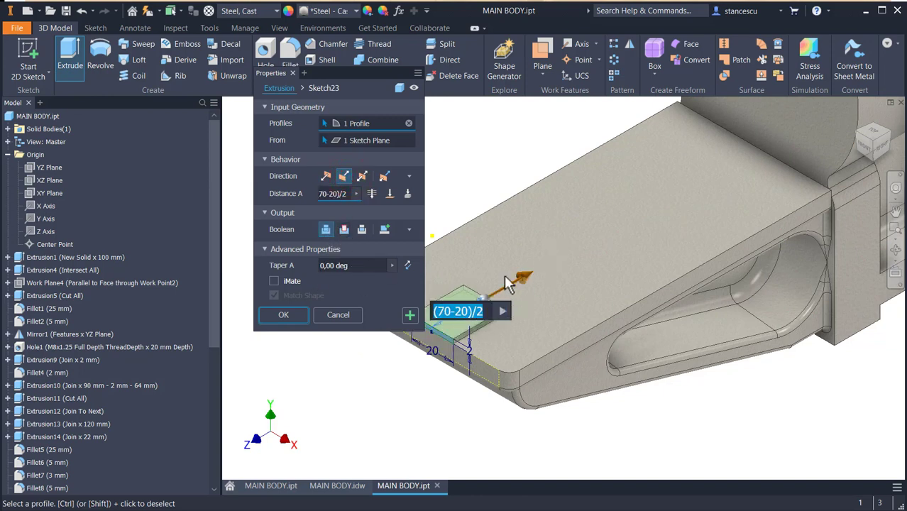
click(408, 193)
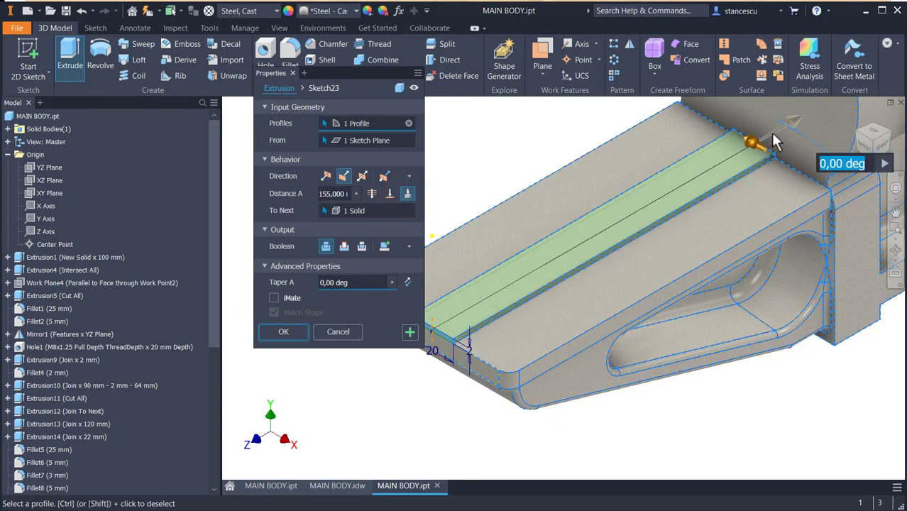
click(277, 334)
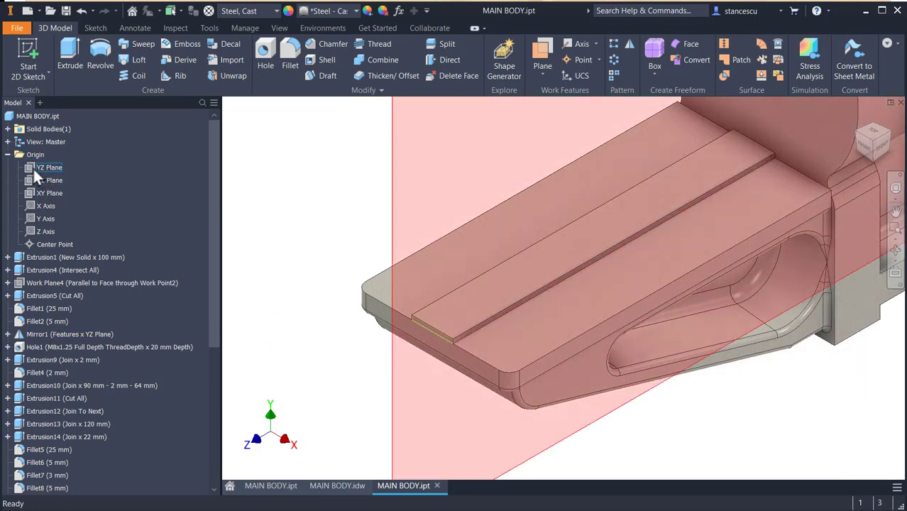
Start a sketch on the YZ plane and slice the graphics at the sketch plane.
click(33, 168)
right_click(33, 167)
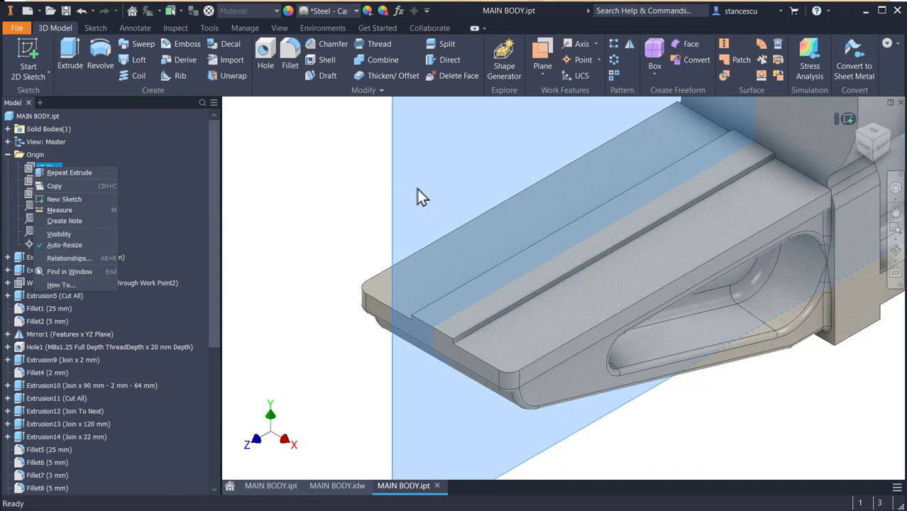
click(843, 118)
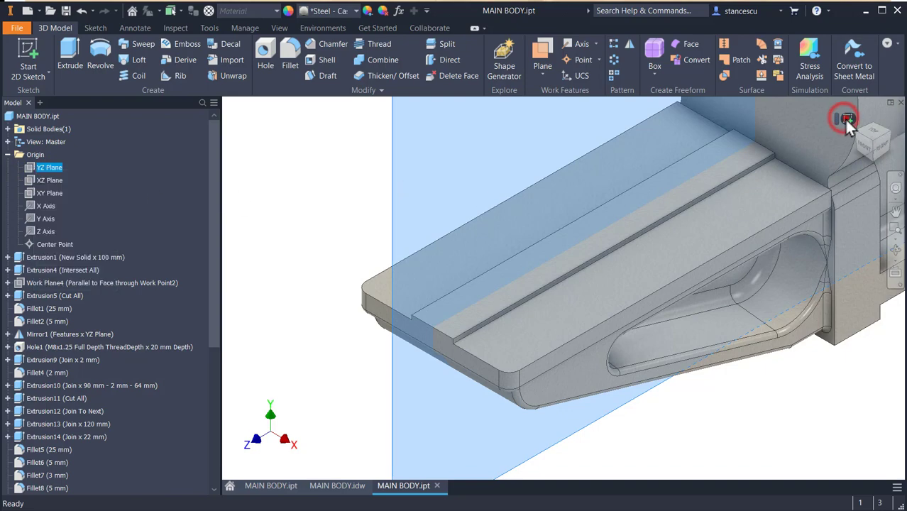
click(846, 118)
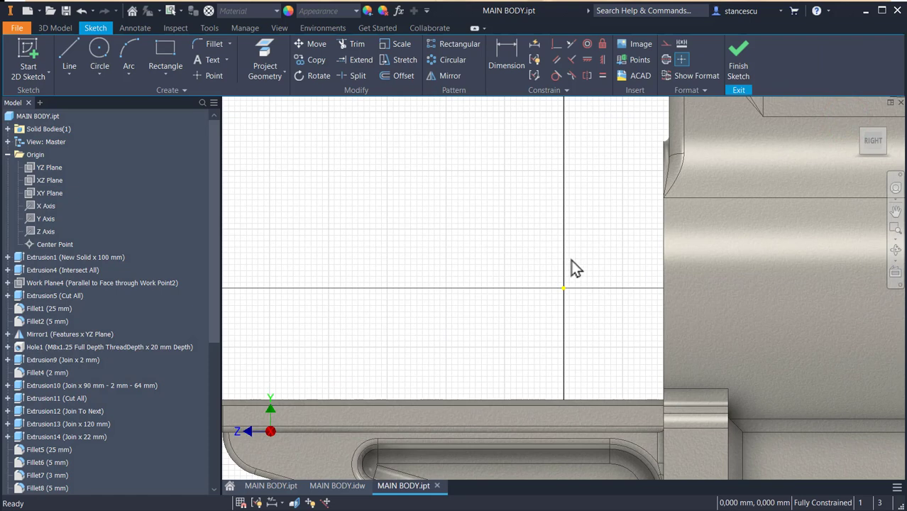
key(F7)
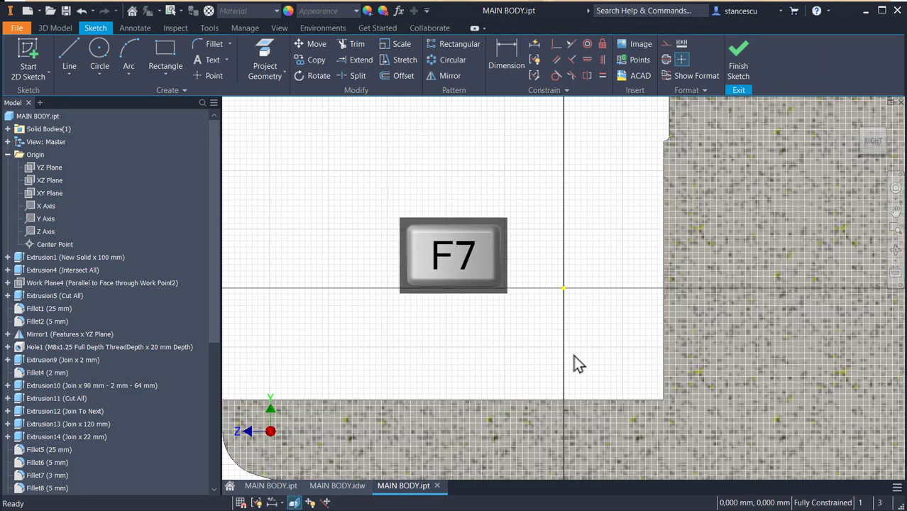
middle_drag(575, 361, 573, 252)
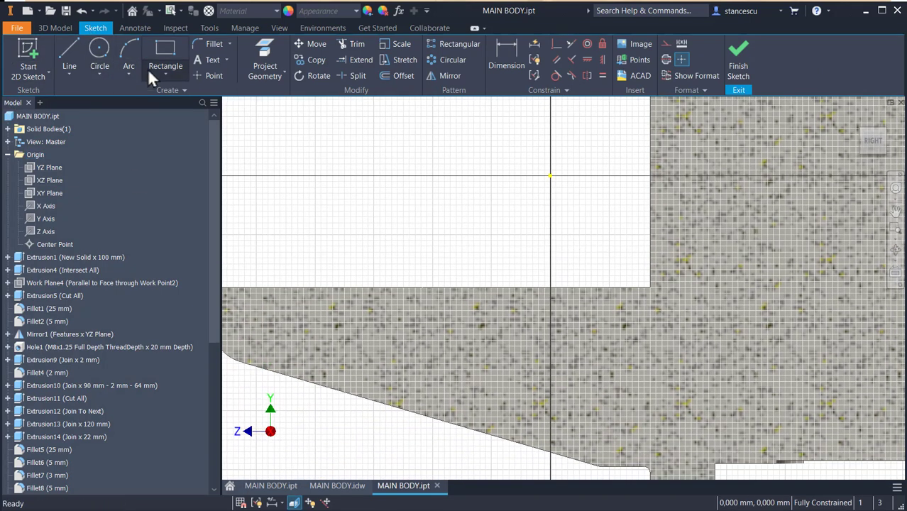
Draw a rectangle 10 mm long and 4 mm high from the inner corner where the arm's top meets the body.
click(166, 49)
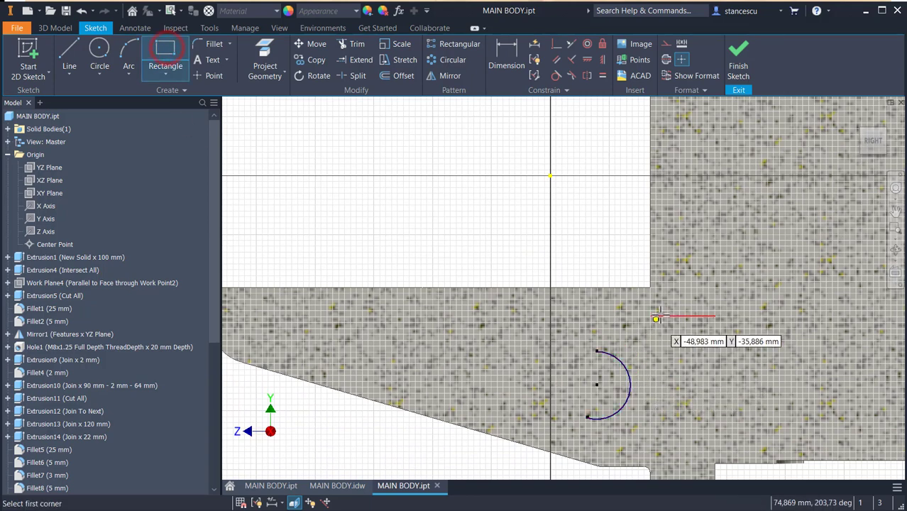
click(648, 288)
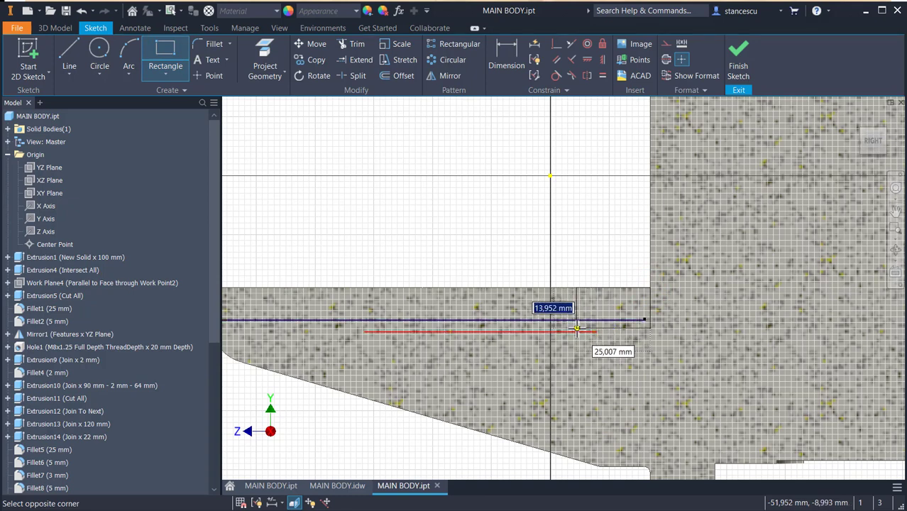
text(4)
key(Tab)
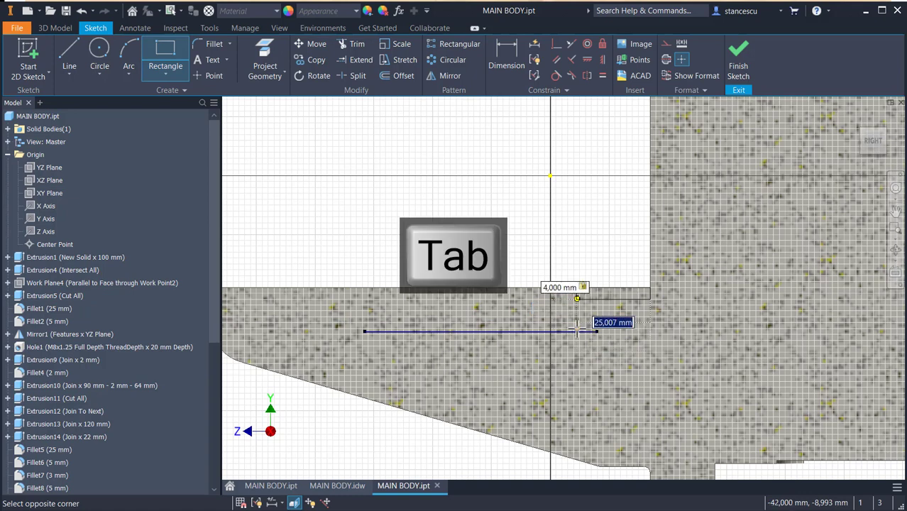
text(10)
key(Return)
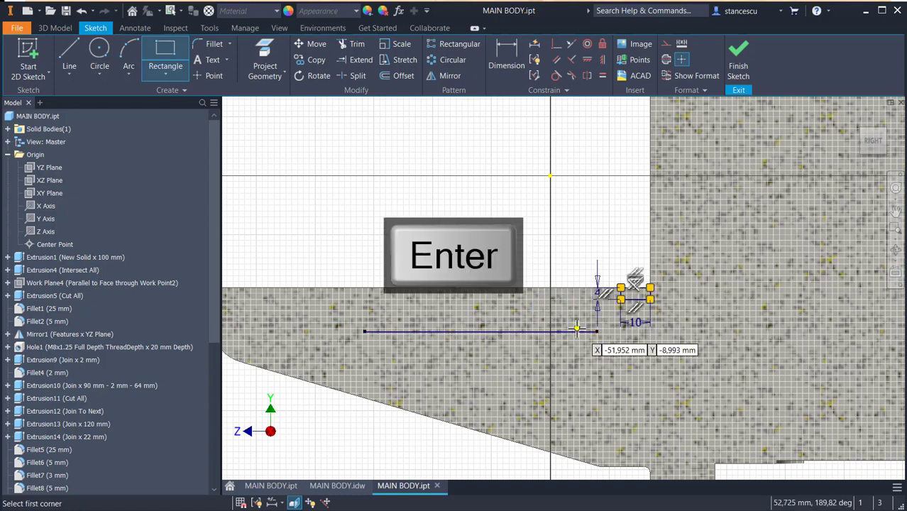
Finish the sketch and cut the 10 by 4 mm rectangle symmetrically through all to form a groove across the arm.
click(744, 53)
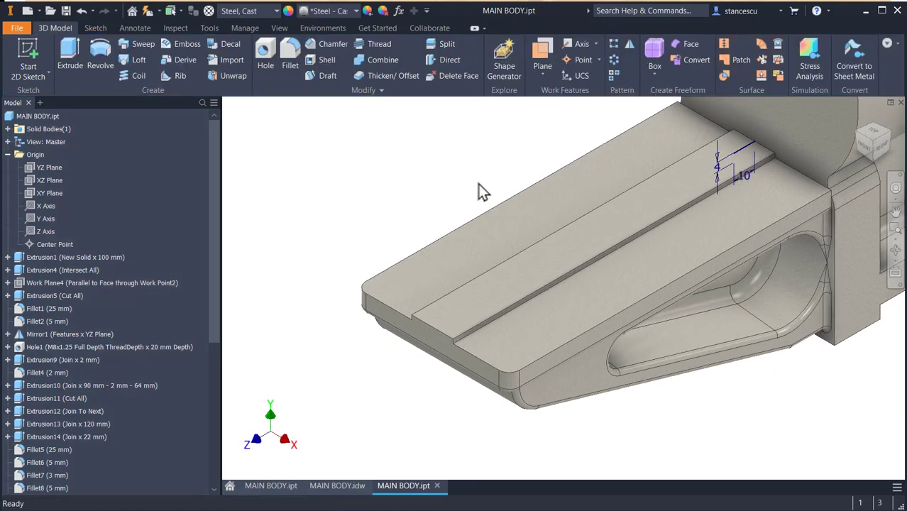
key(e)
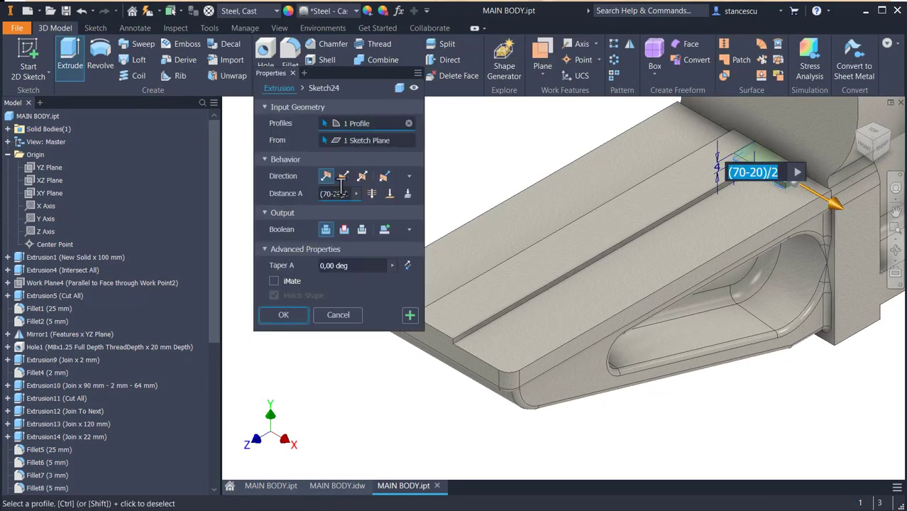
click(344, 228)
click(362, 176)
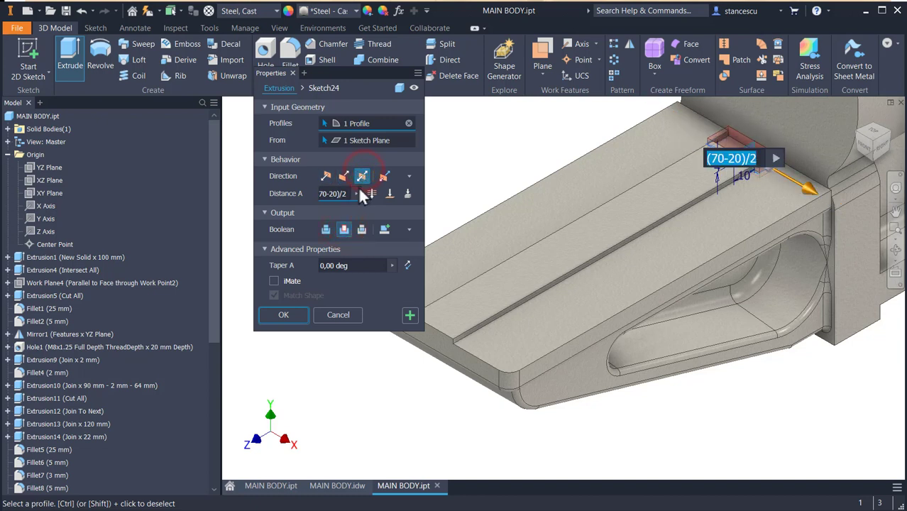
click(371, 193)
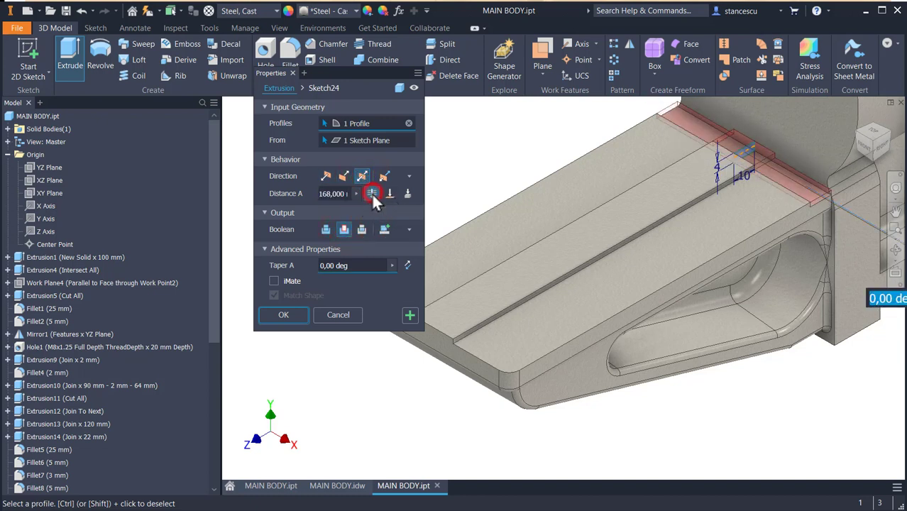
click(290, 314)
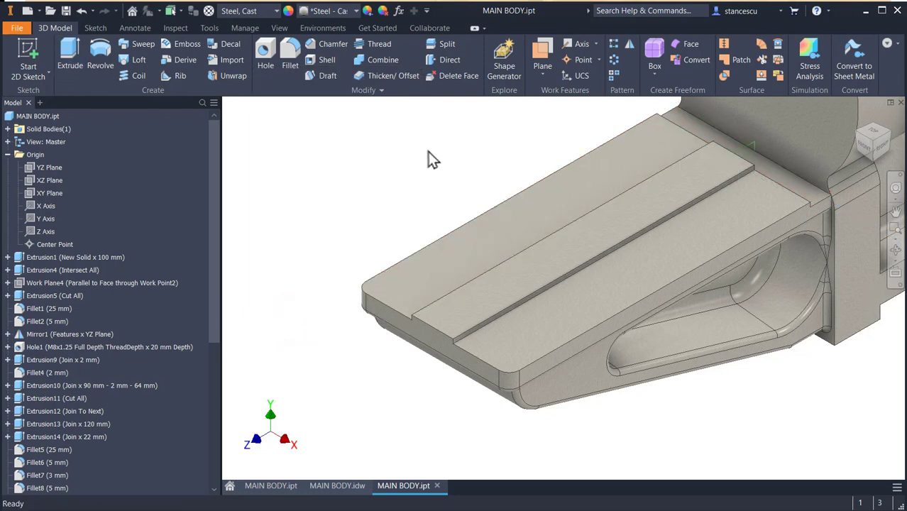
Fillet the two inner edges of the cross groove at the body end of the arm with a 2 mm radius.
click(762, 150)
click(777, 147)
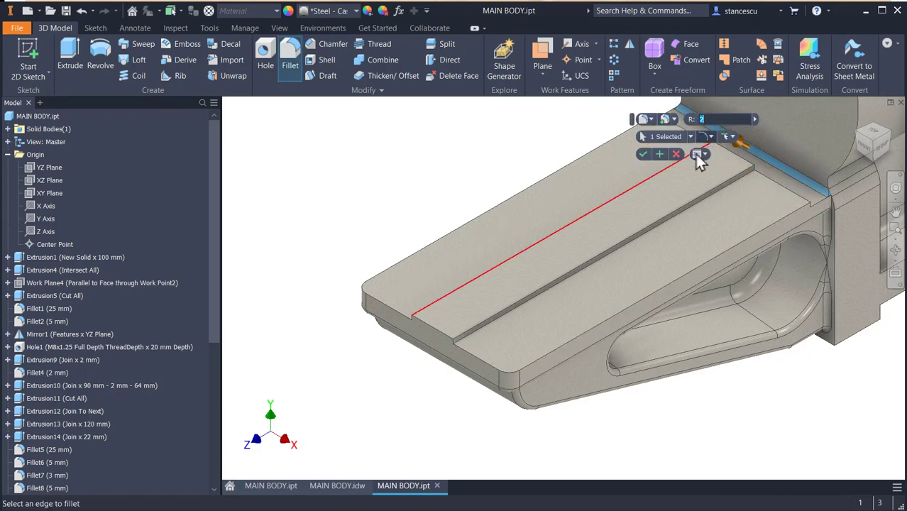
shift+middle_drag(696, 269, 637, 270)
scroll(731, 213, down, 2)
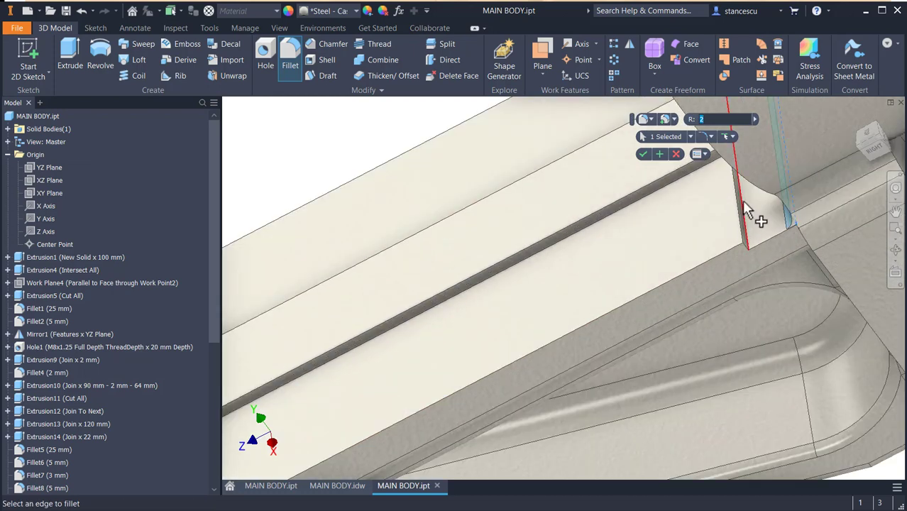
click(743, 202)
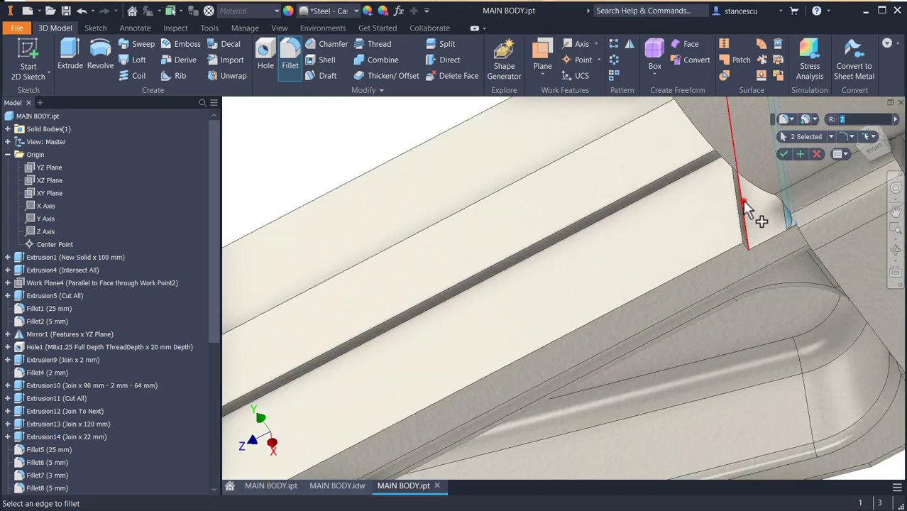
click(784, 154)
click(357, 124)
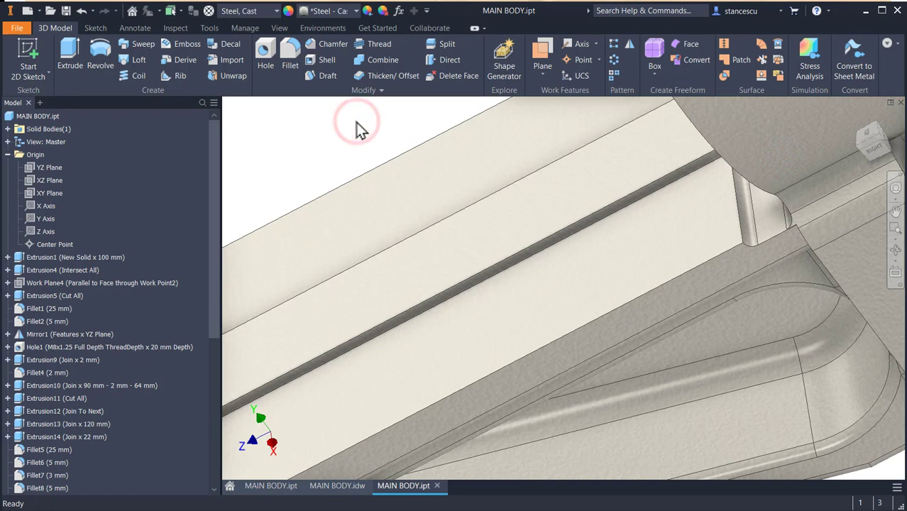
View the whole casting, switch to the MAIN BODY.idw drawing and examine the stepped bore's dimensions in the side view.
key(F6)
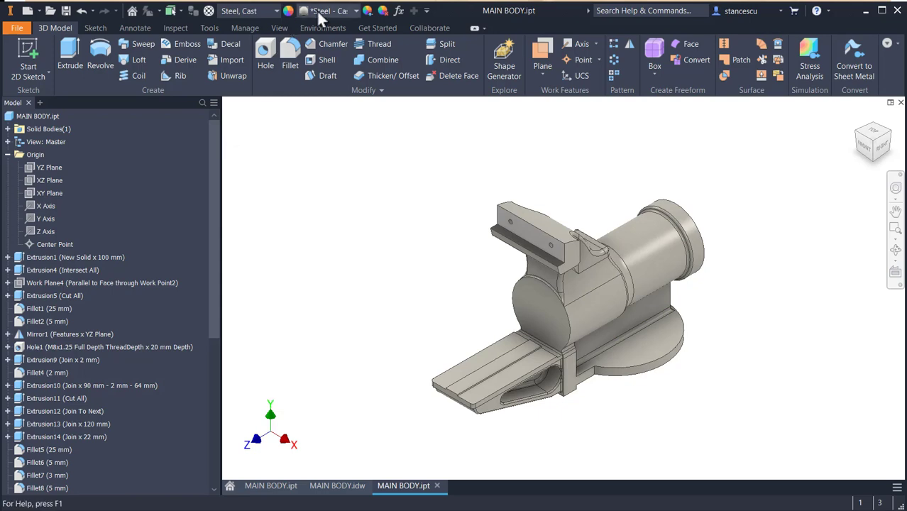
scroll(499, 345, up, 4)
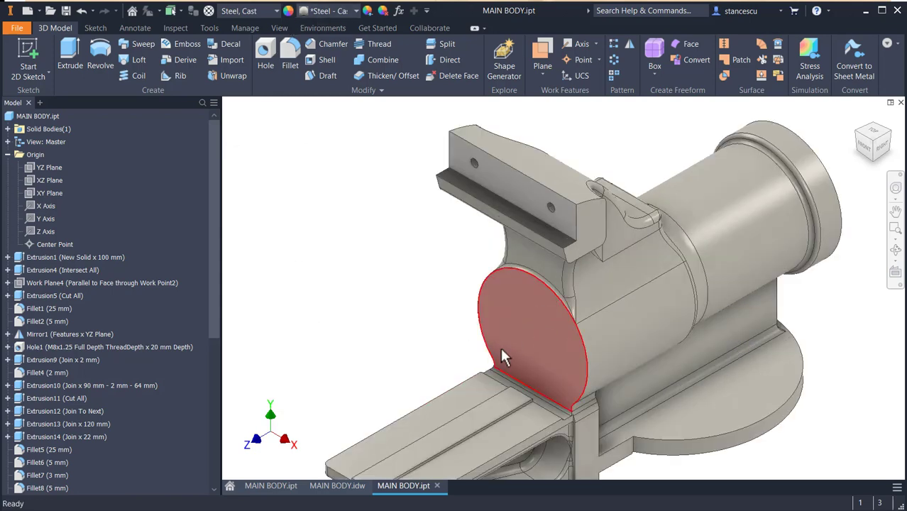
middle_drag(425, 341, 461, 252)
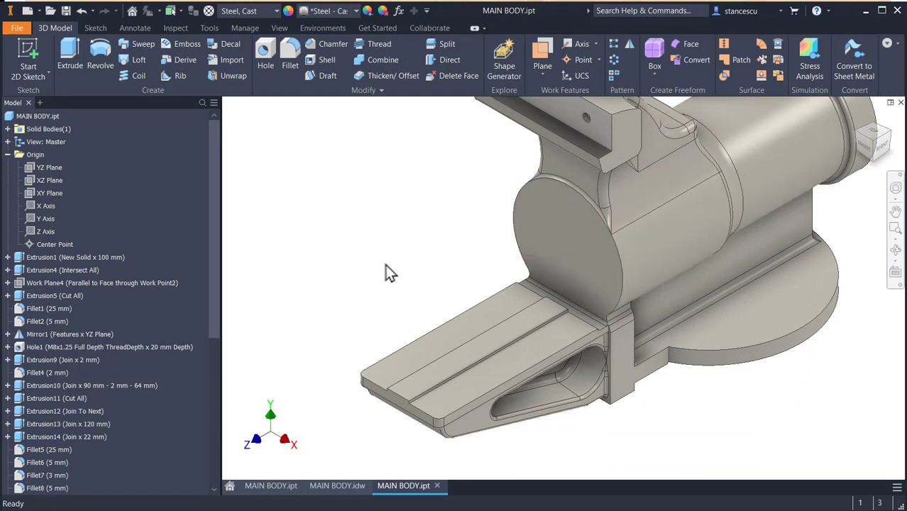
click(337, 485)
middle_drag(496, 385, 644, 389)
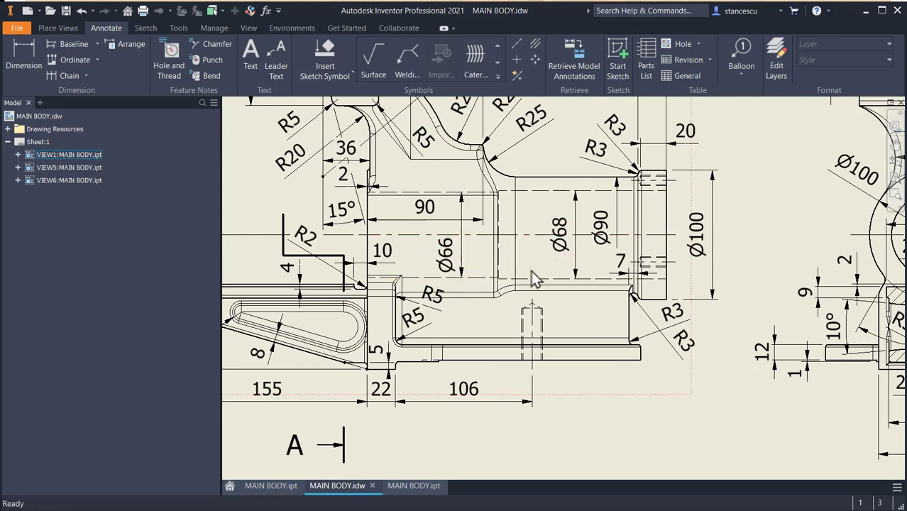
middle_drag(565, 318, 615, 360)
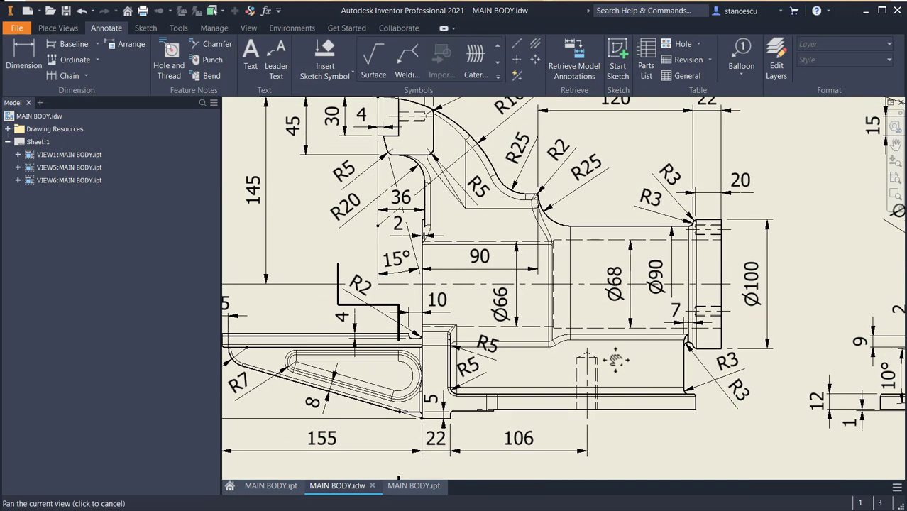
middle_drag(576, 277, 575, 302)
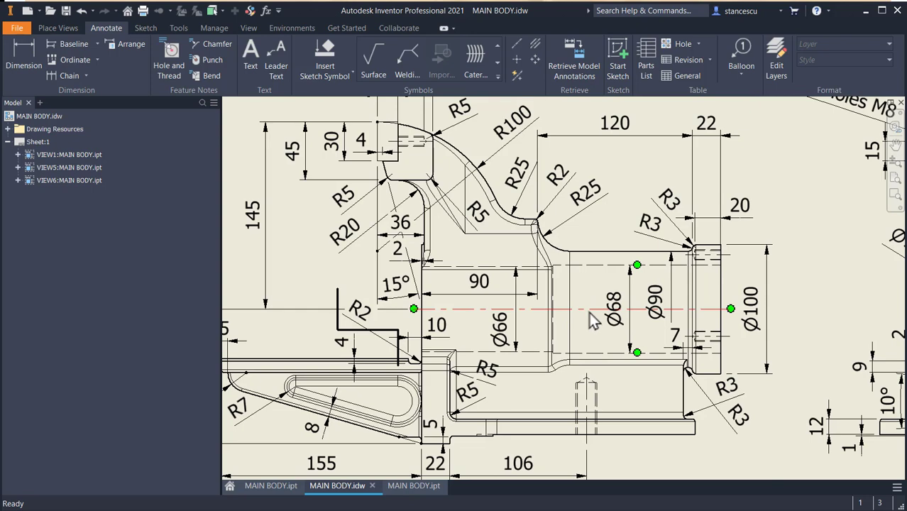
scroll(582, 291, up, 3)
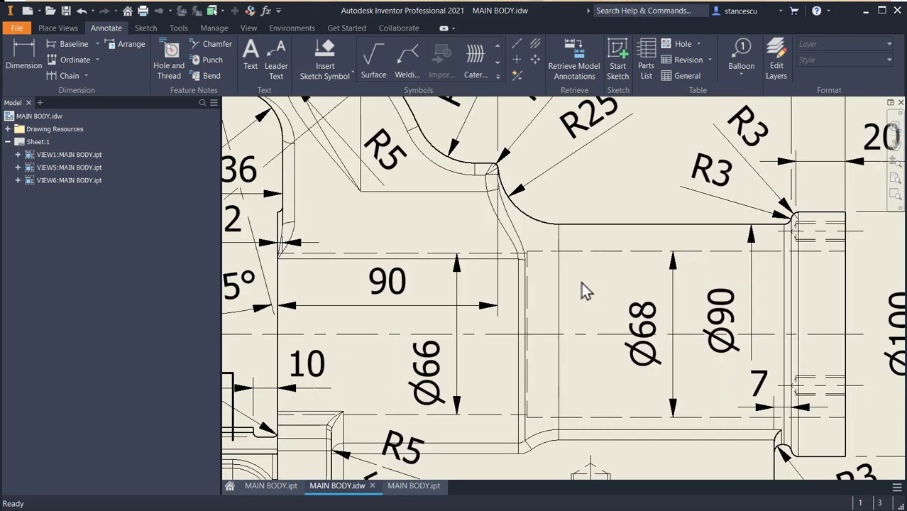
mouse_move(580, 310)
middle_down()
mouse_move(587, 300)
mouse_move(547, 340)
mouse_move(563, 198)
mouse_move(550, 204)
middle_up()
Dimension the Ø68 bore's length from its inner shoulder to the flange's end face, placing the dimension below the bore.
click(26, 42)
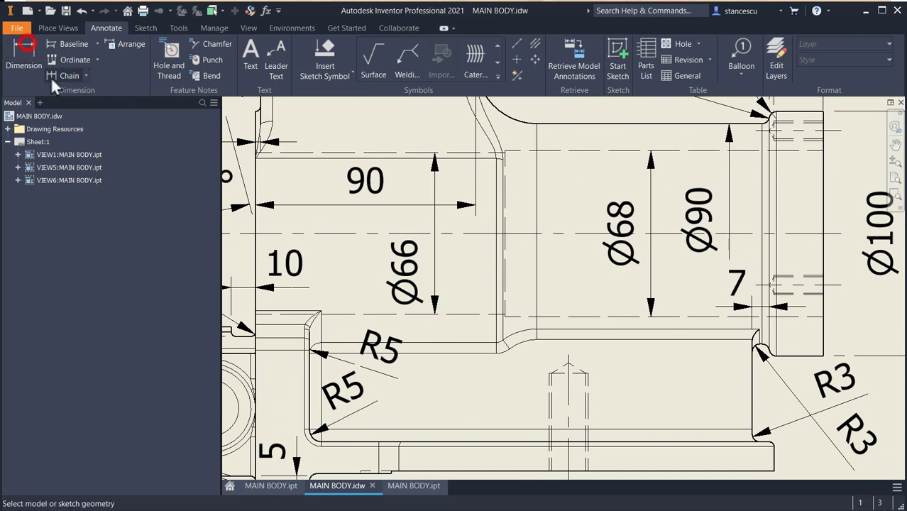
click(506, 269)
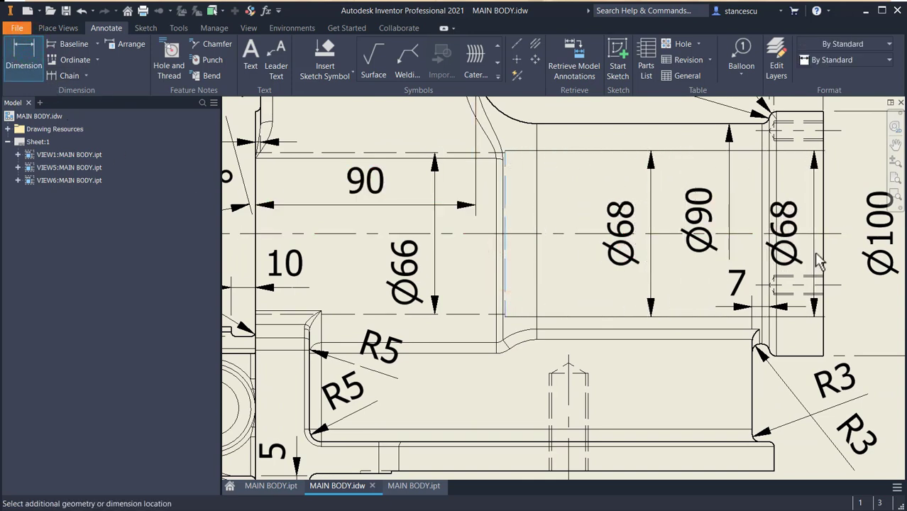
click(824, 250)
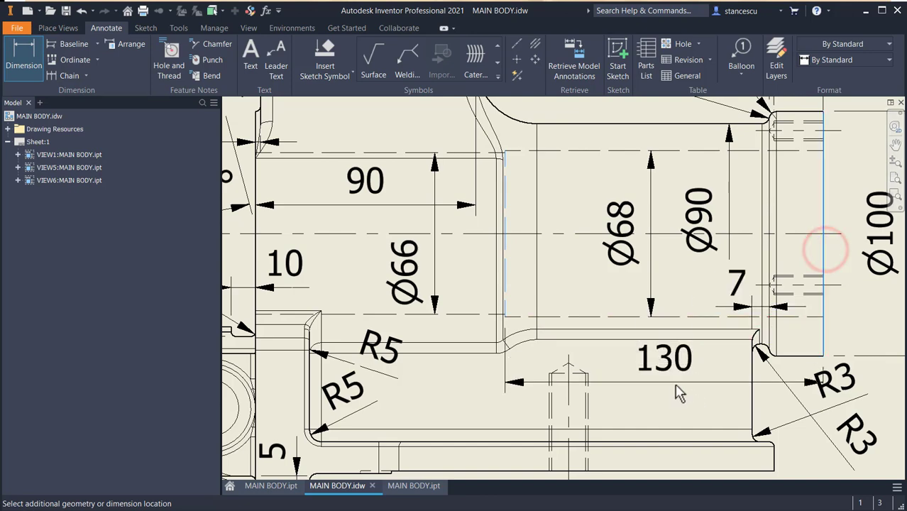
scroll(680, 399, up, 2)
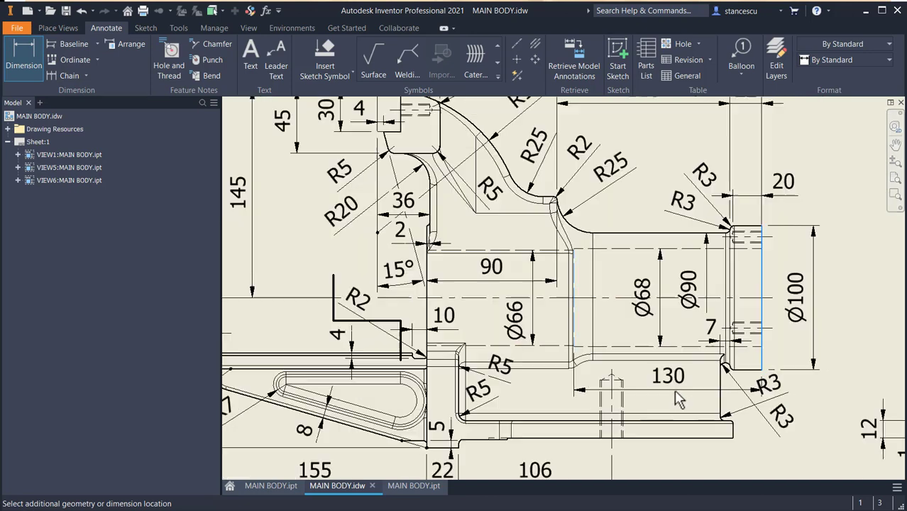
middle_drag(679, 400, 669, 431)
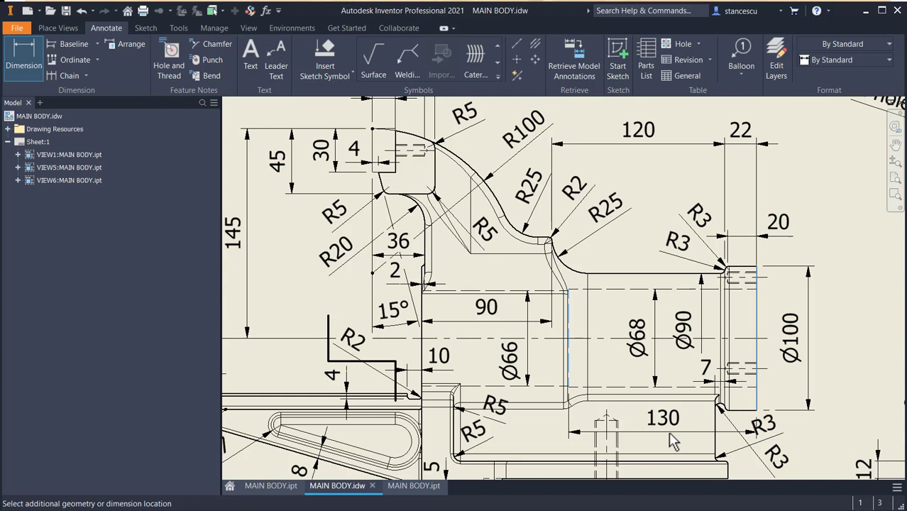
click(673, 440)
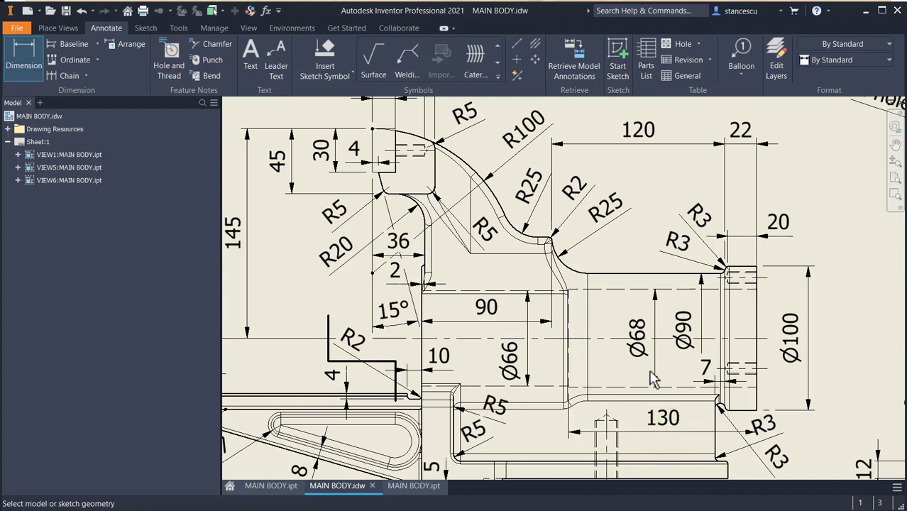
scroll(788, 387, up, 3)
middle_drag(785, 385, 810, 208)
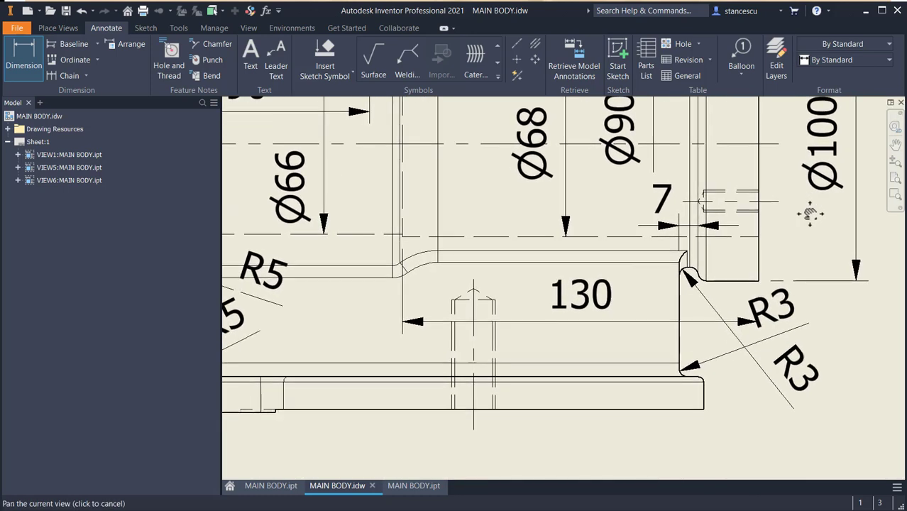
key(Escape)
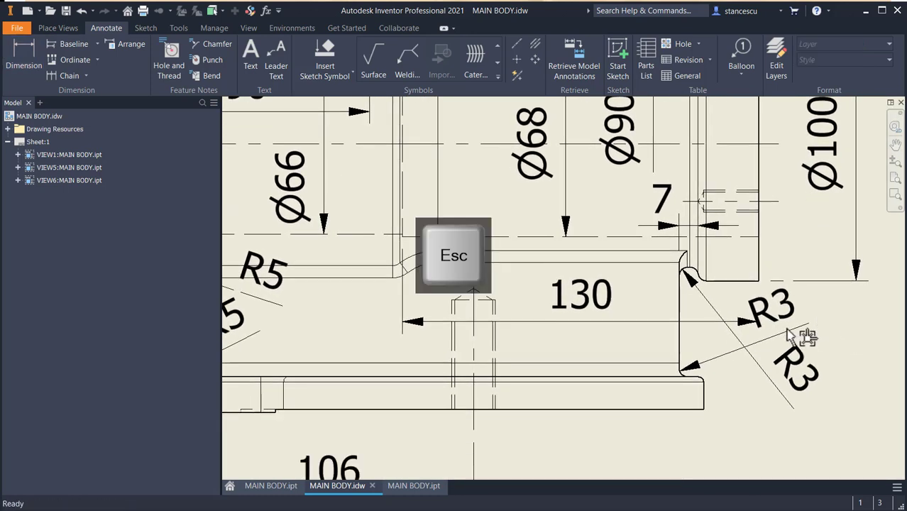
Move the R3 dimension at the base's fillet outward so it clears the bore-length dimension.
click(773, 324)
drag(783, 330, 827, 334)
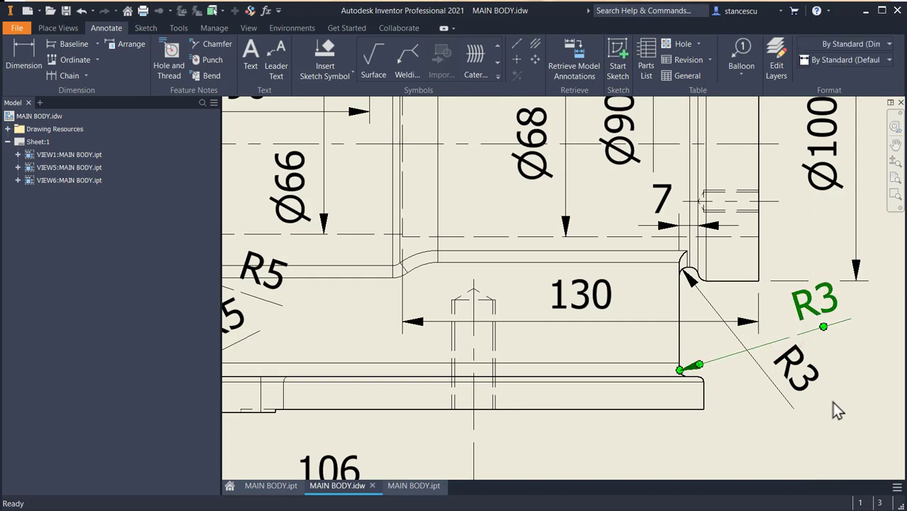
scroll(834, 403, up, 2)
middle_drag(782, 425, 757, 383)
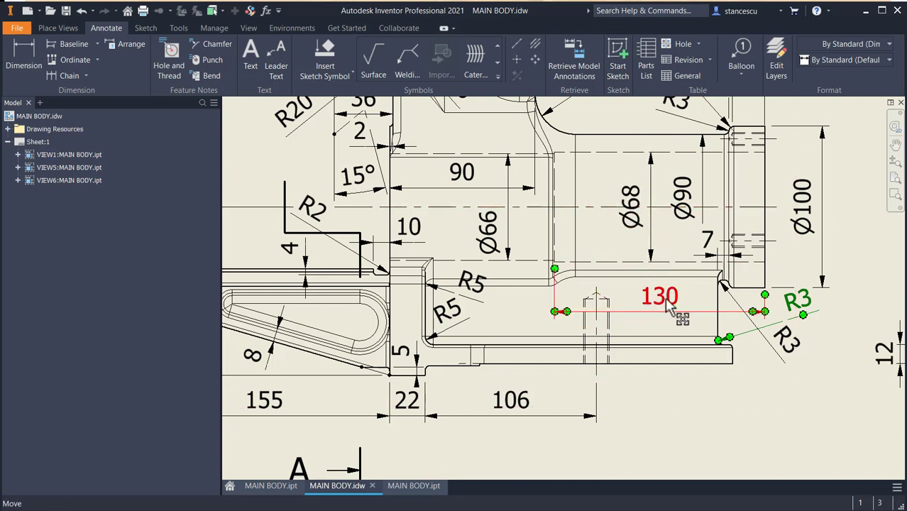
Return to the MAIN BODY part and place a simple counterbored hole centred on the cylinder's flanged end face, terminating Through All.
click(415, 486)
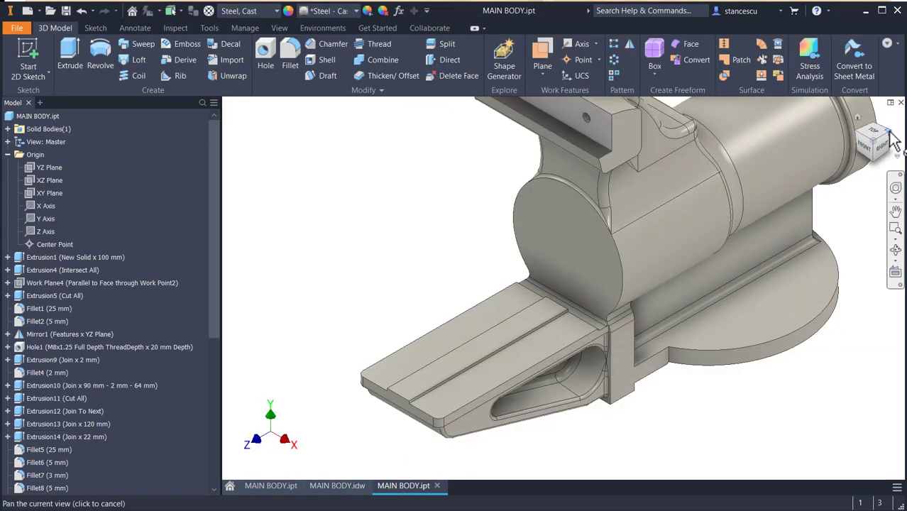
click(890, 134)
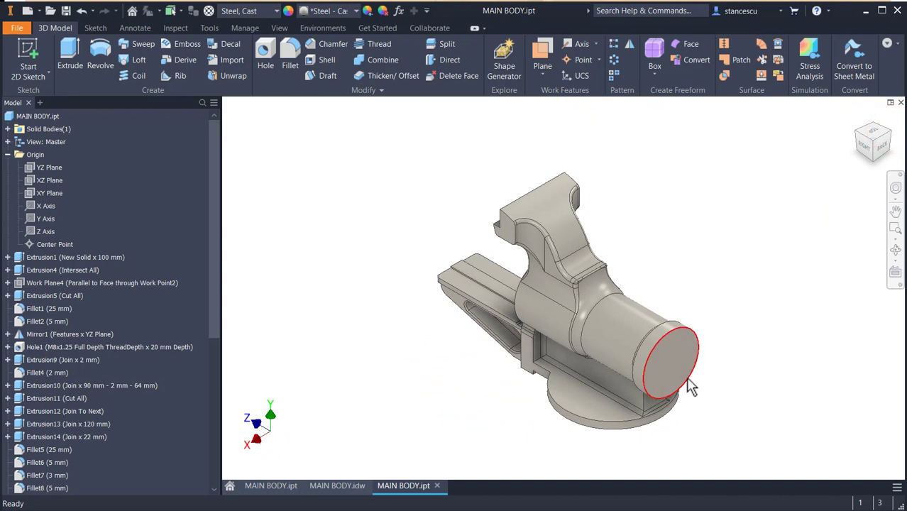
click(262, 62)
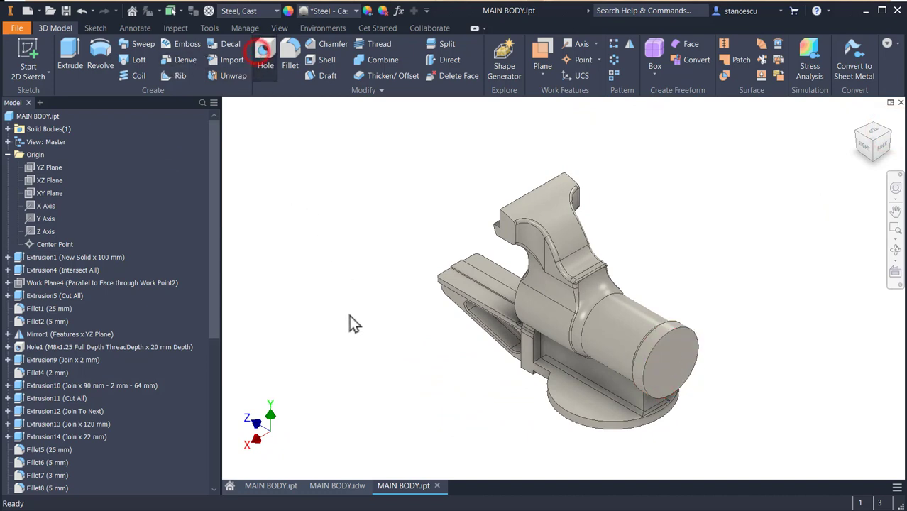
click(687, 366)
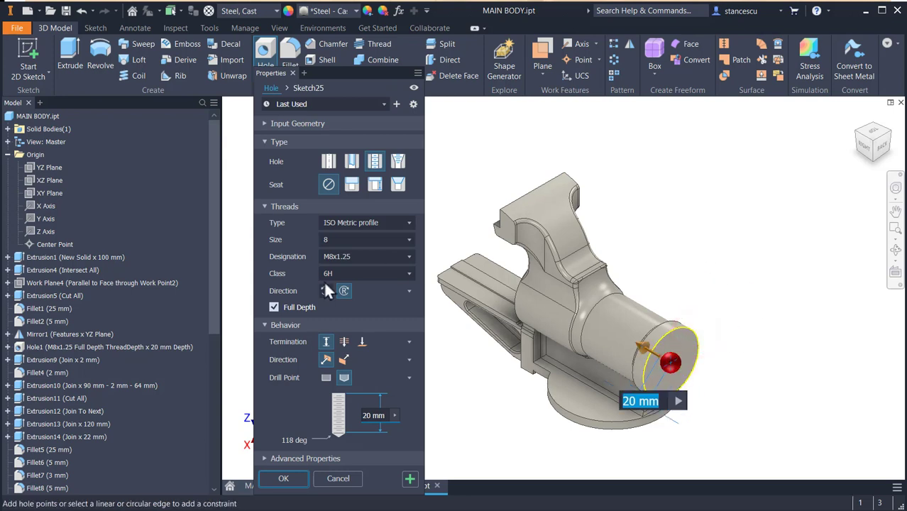
click(328, 162)
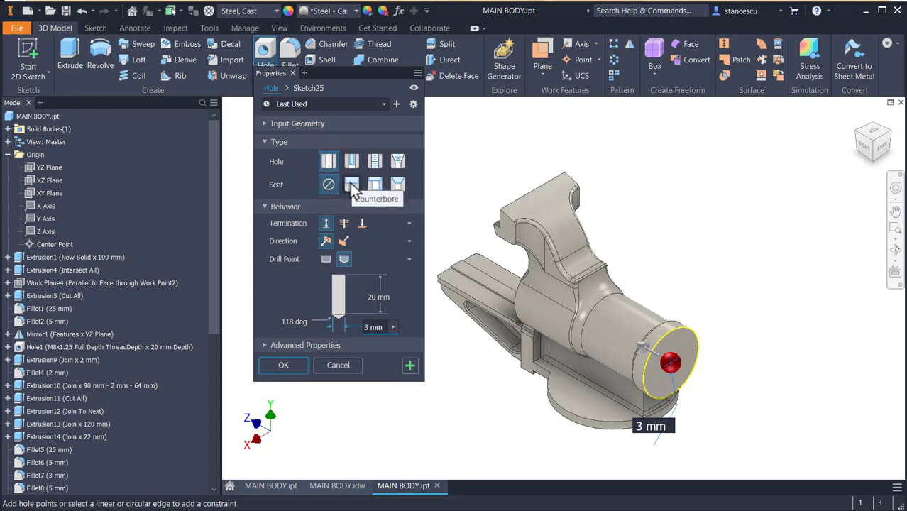
click(352, 184)
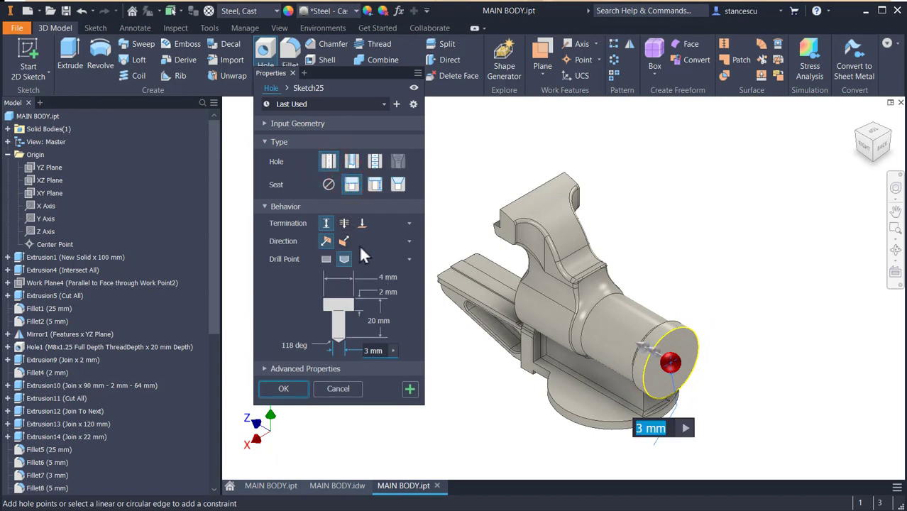
click(343, 222)
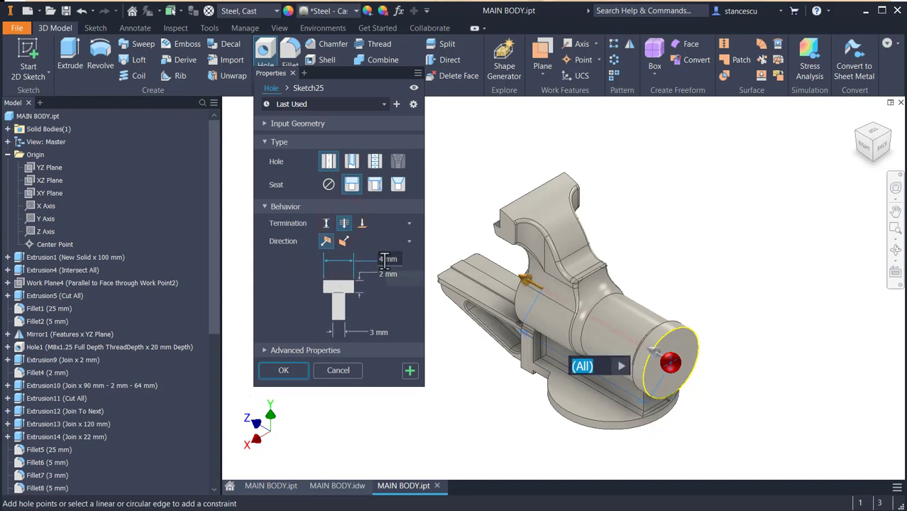
Set the counterbore to 68 mm diameter and 130 mm depth, the through hole to 66 mm diameter, and create the hole.
click(383, 258)
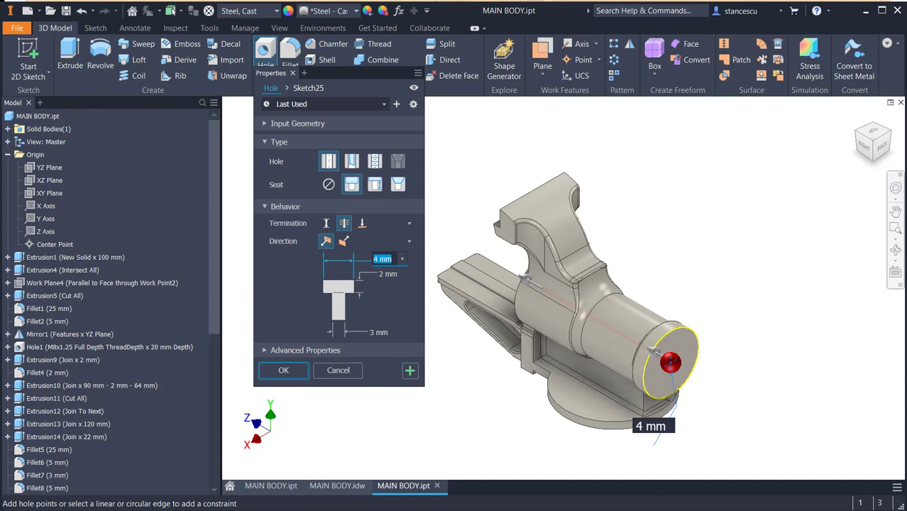
text(68)
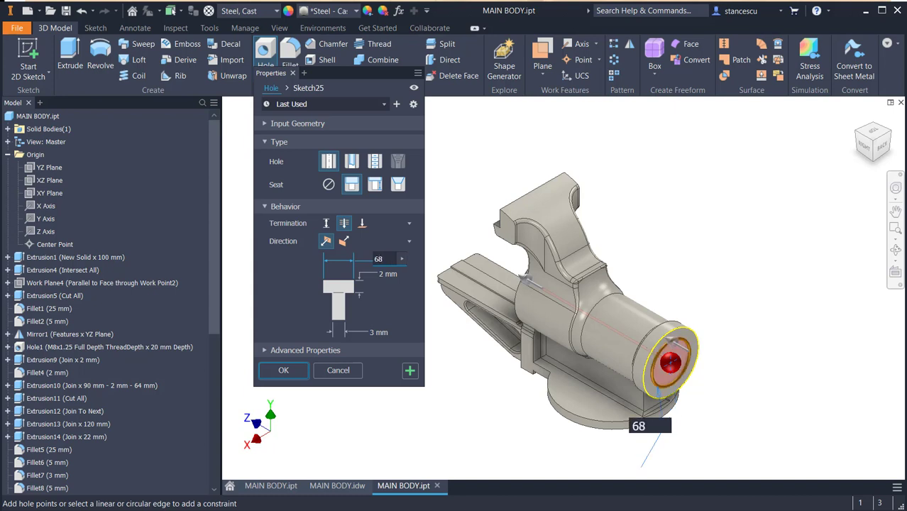
key(Tab)
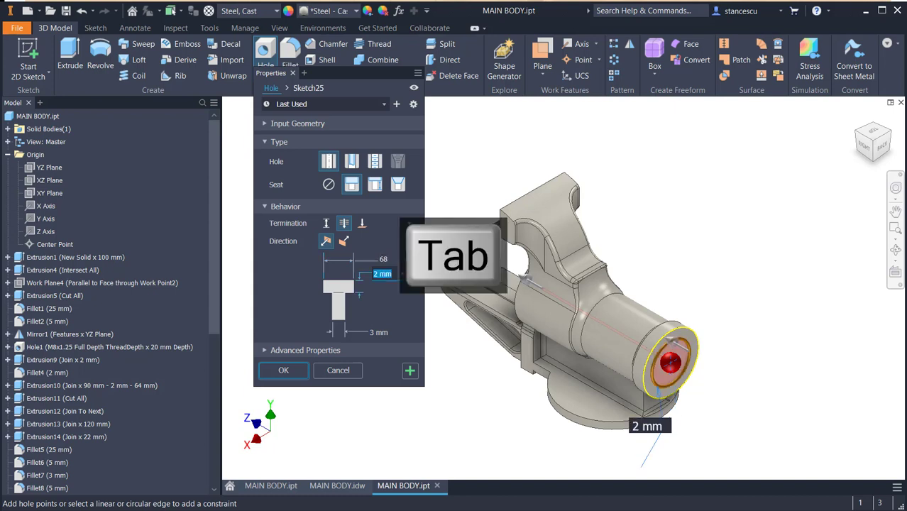
text(13)
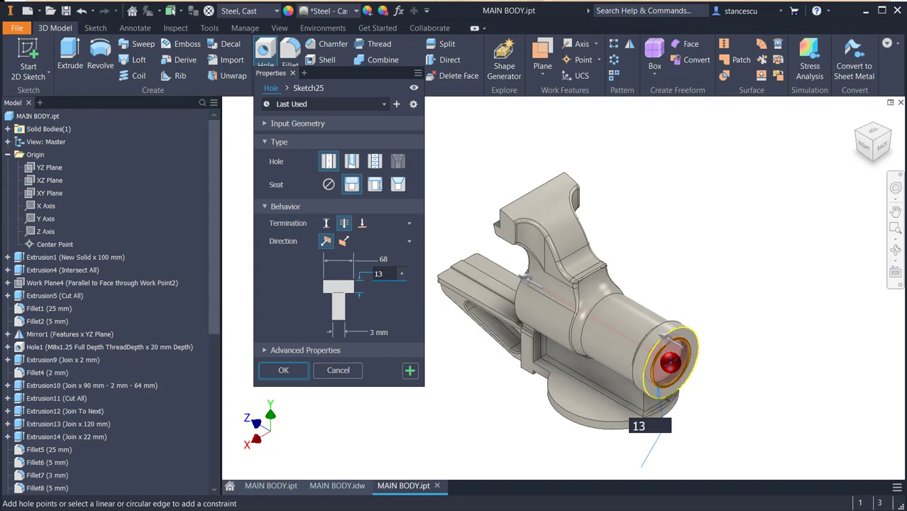
text(0)
key(Tab)
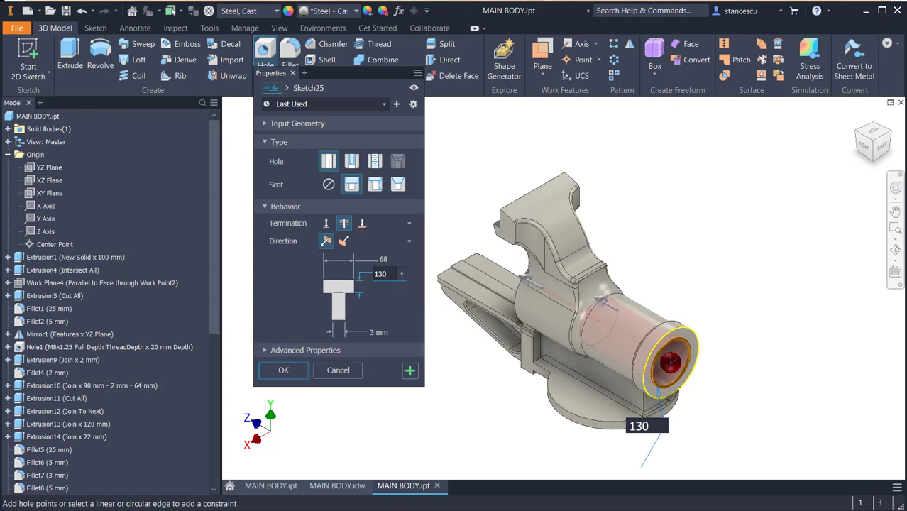
click(382, 332)
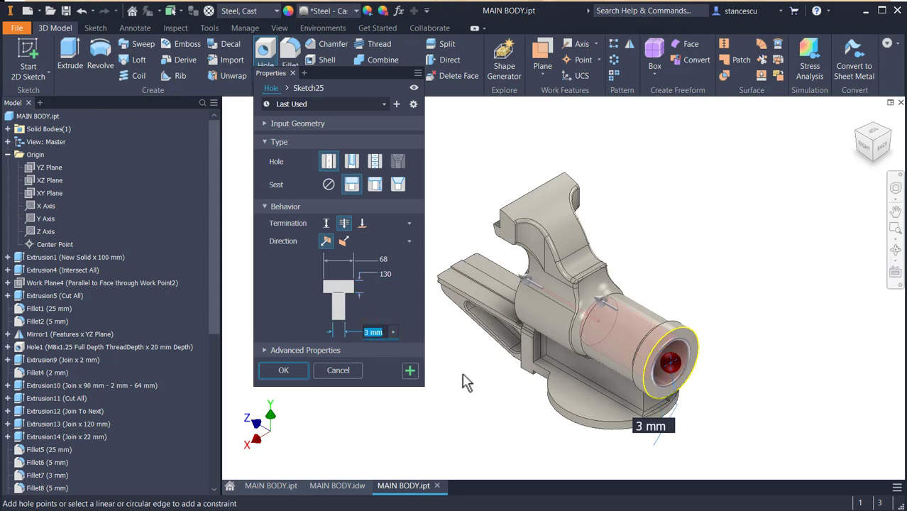
text(66)
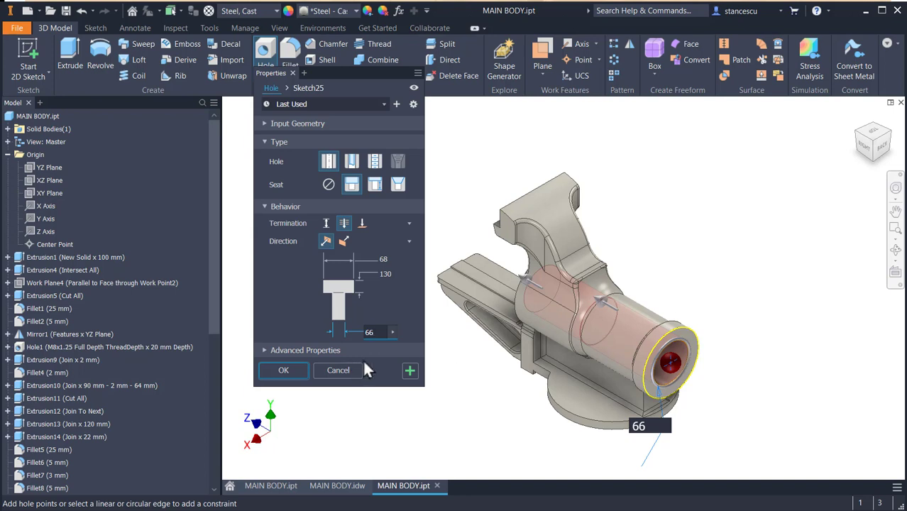
click(277, 372)
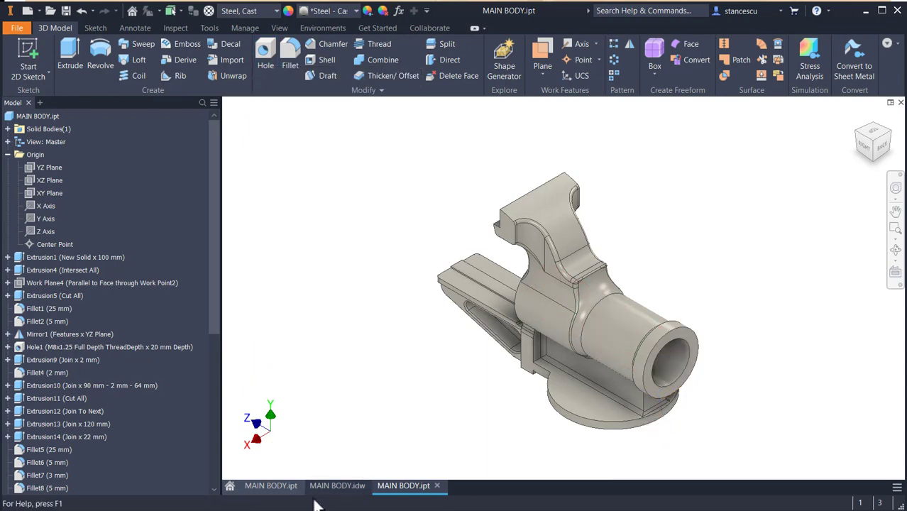
Switch to the MAIN BODY.idw drawing and examine the bore's inner shoulder, the equidistant M8 holes callout and the threaded holes in the flange.
click(340, 486)
scroll(581, 177, up, 3)
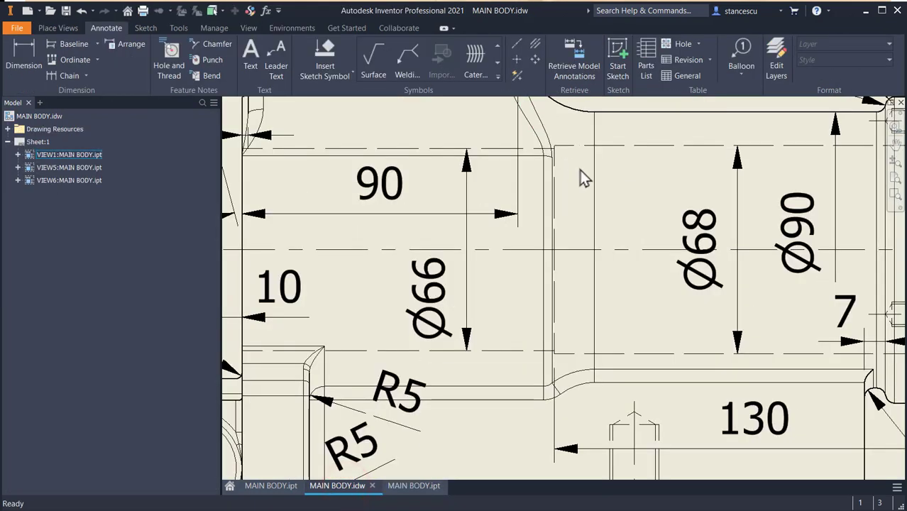
scroll(572, 152, up, 3)
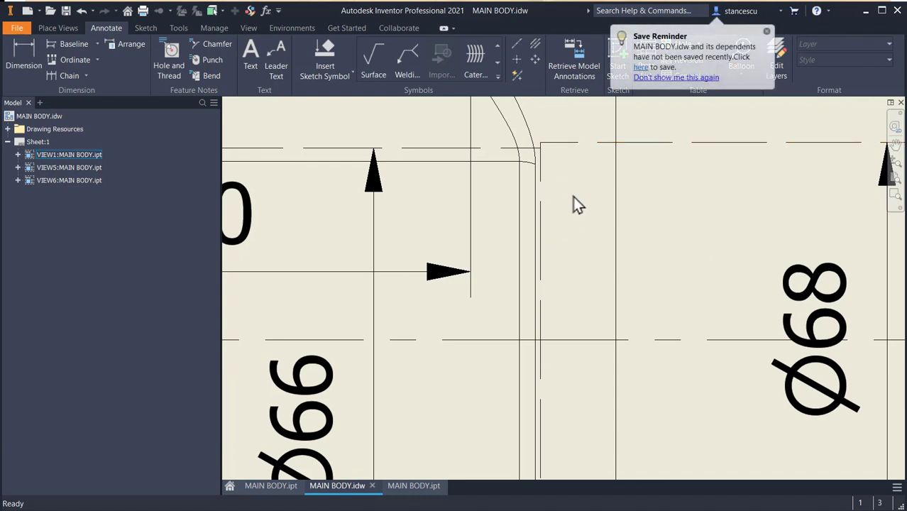
scroll(575, 203, down, 2)
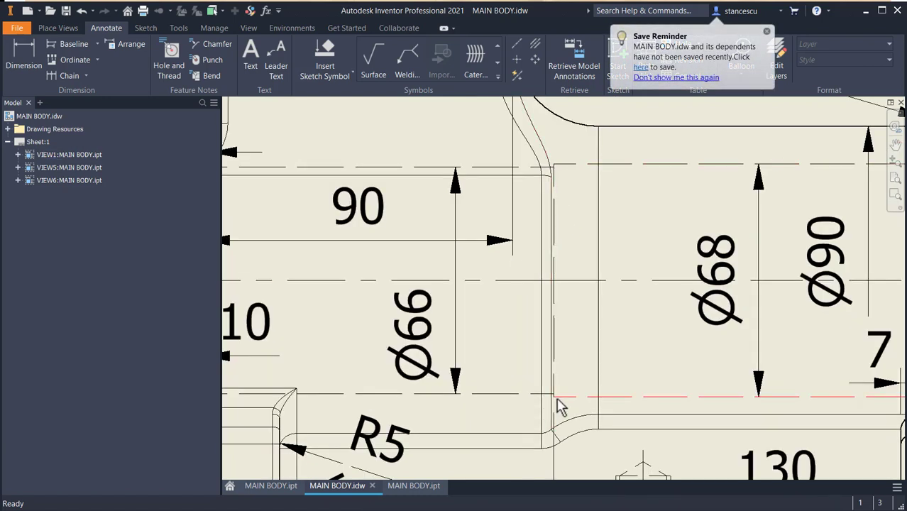
scroll(557, 396, down, 4)
middle_drag(563, 359, 574, 310)
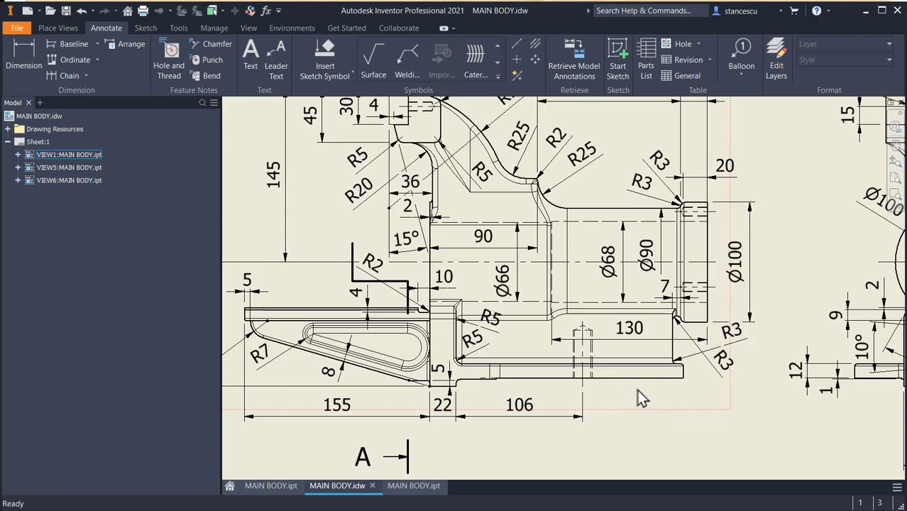
mouse_move(660, 397)
middle_down()
mouse_move(340, 387)
mouse_move(738, 404)
middle_up()
middle_drag(577, 358, 905, 383)
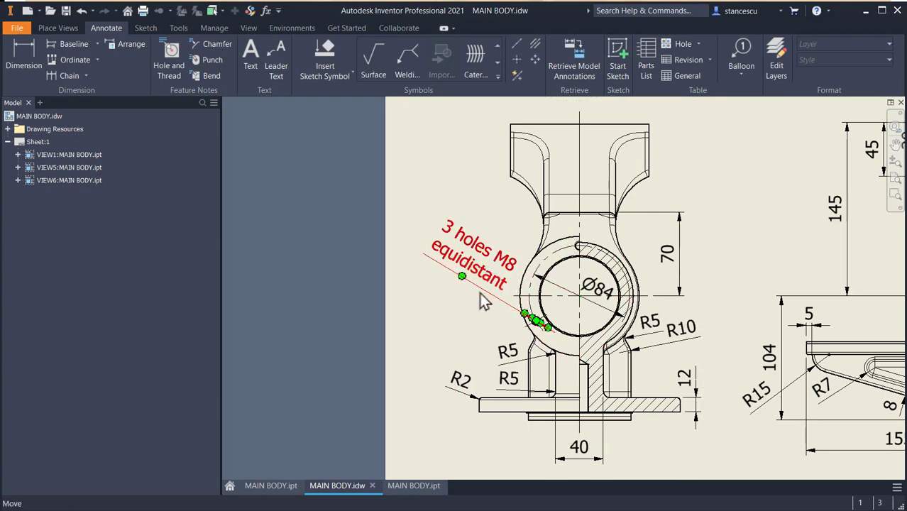
middle_drag(813, 329, 368, 325)
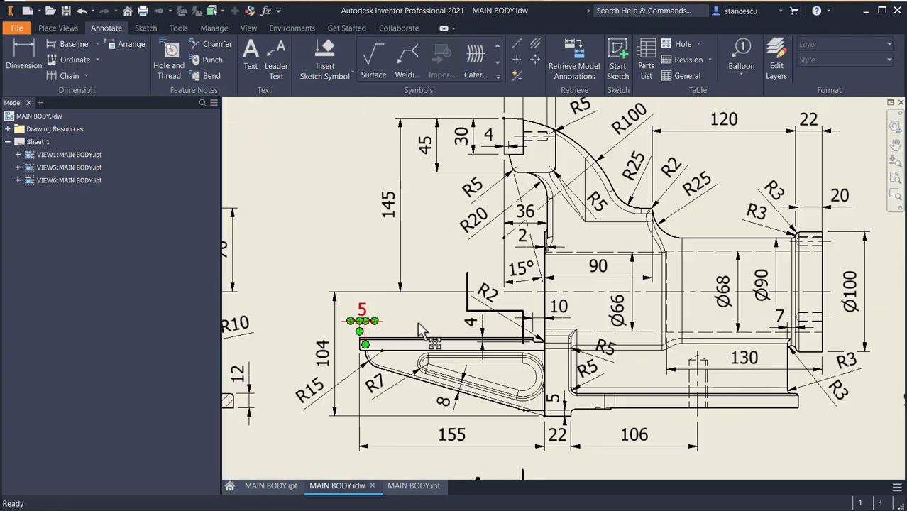
middle_drag(767, 310, 565, 332)
scroll(608, 285, up, 5)
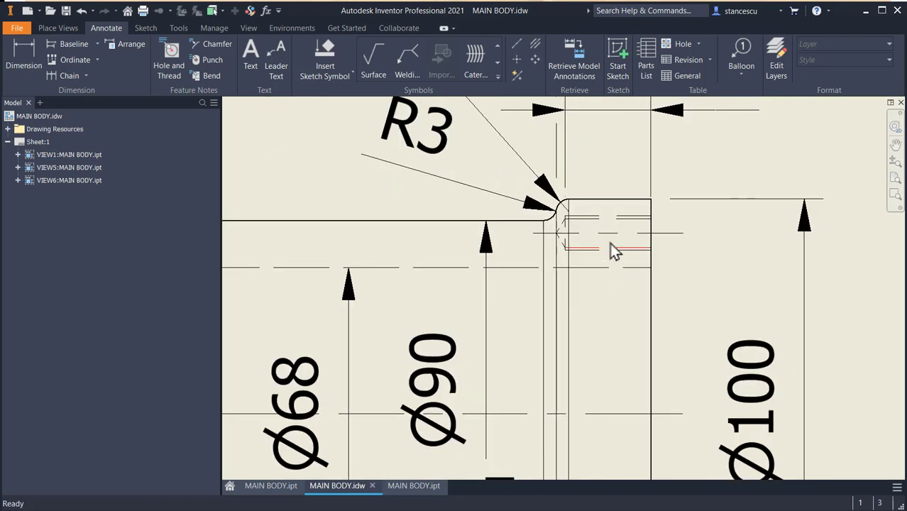
middle_drag(620, 253, 631, 323)
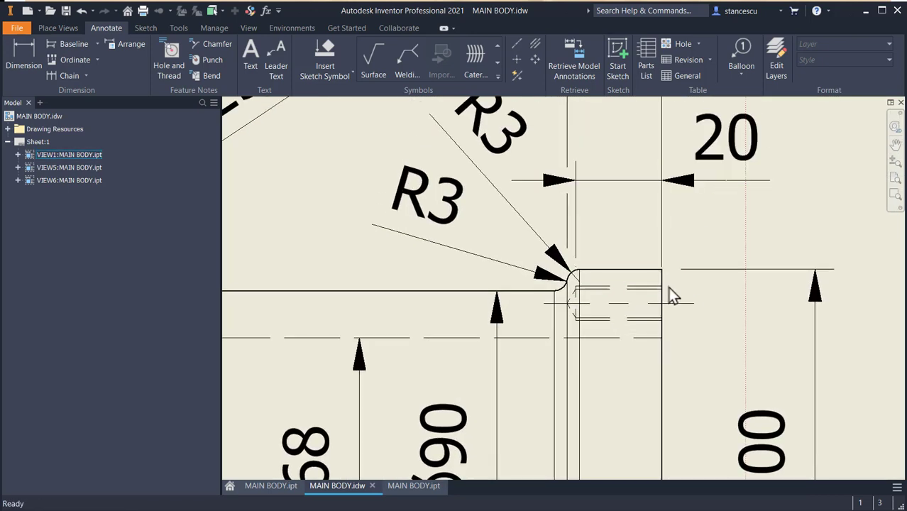
Return to the MAIN BODY part, start a sketch on the flange's end face and place a point vertically aligned above the bore centre.
click(414, 487)
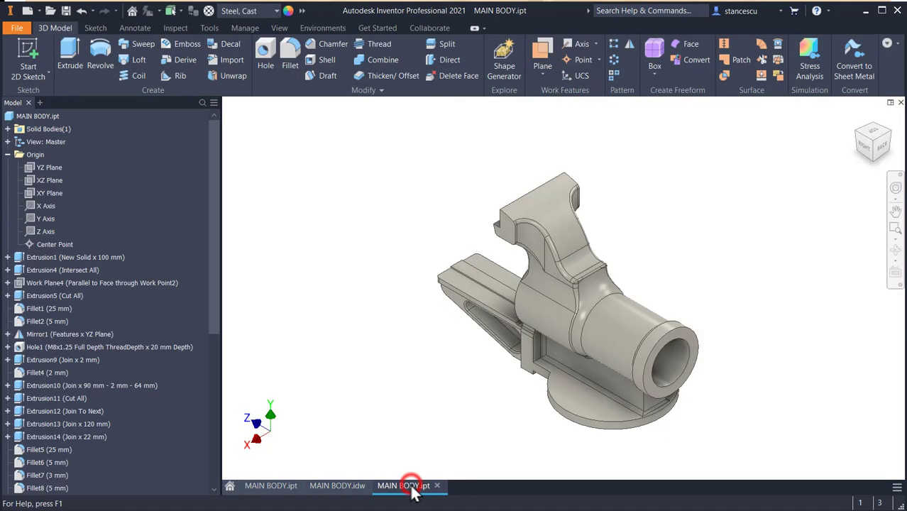
scroll(710, 298, up, 4)
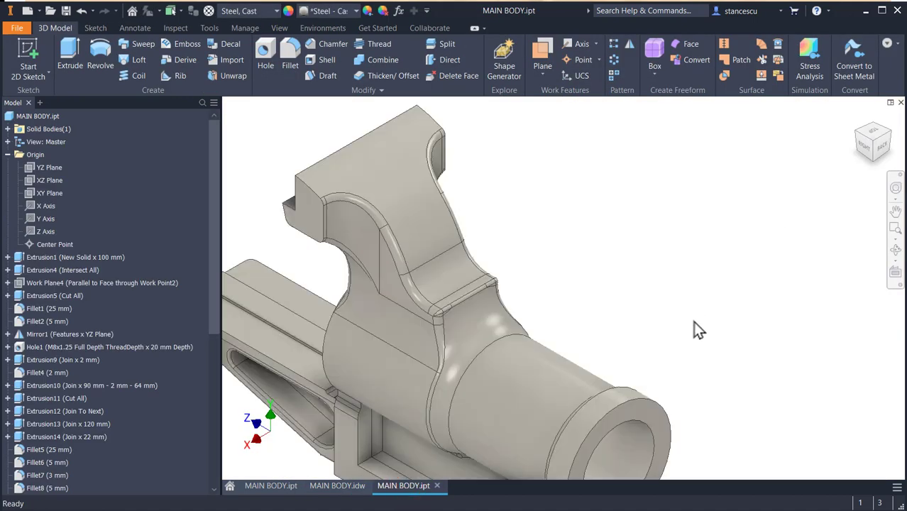
click(644, 409)
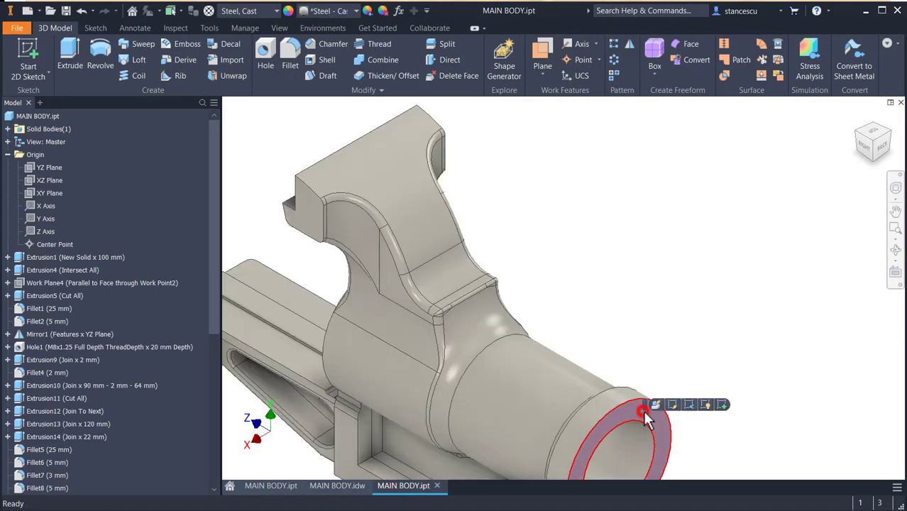
click(723, 405)
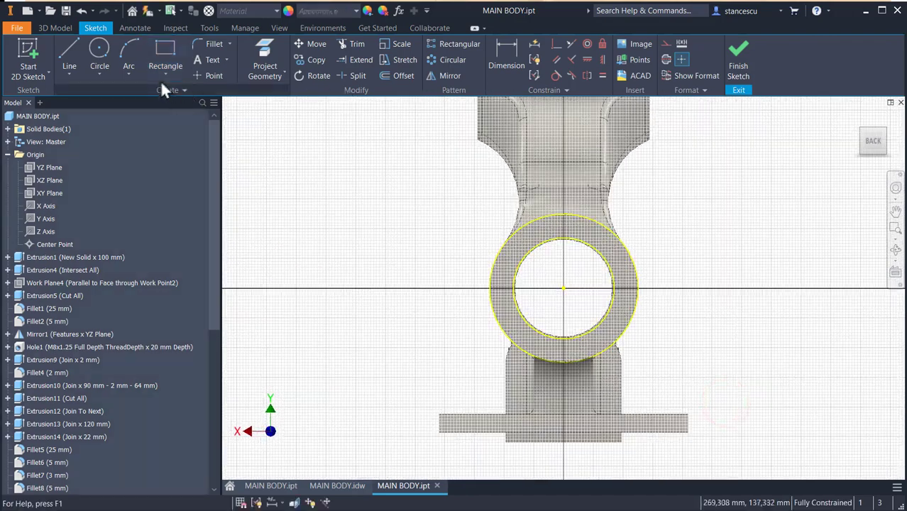
click(213, 75)
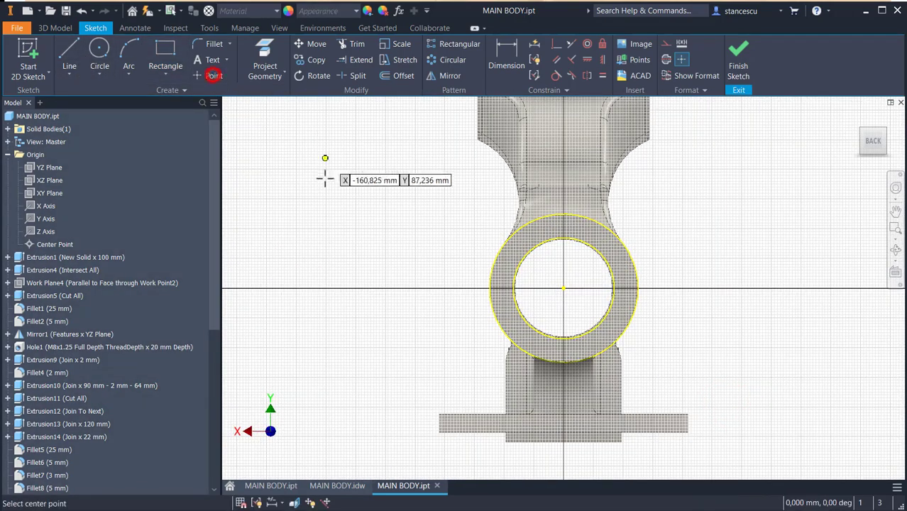
scroll(580, 231, up, 3)
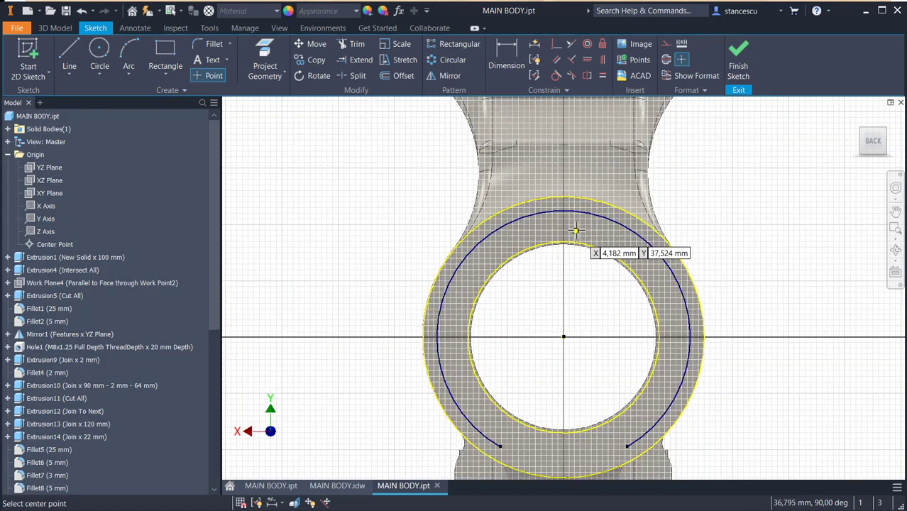
click(575, 229)
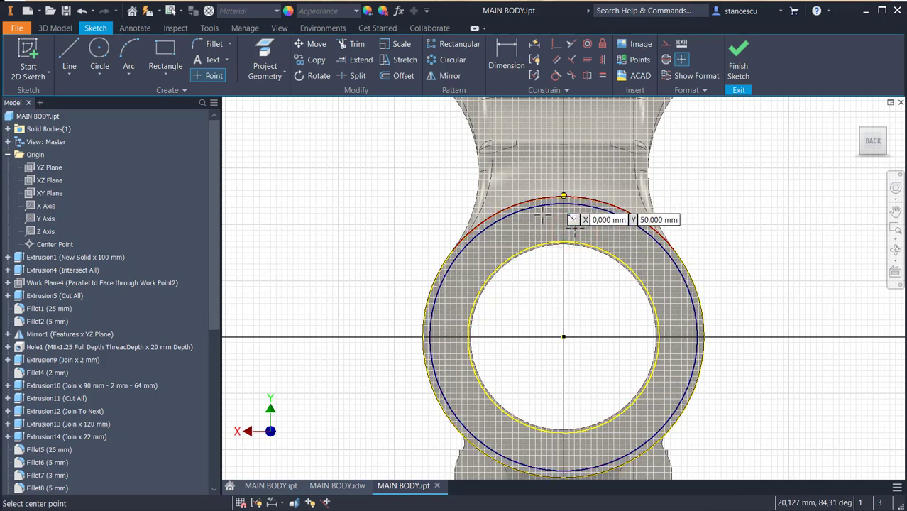
click(601, 59)
click(574, 231)
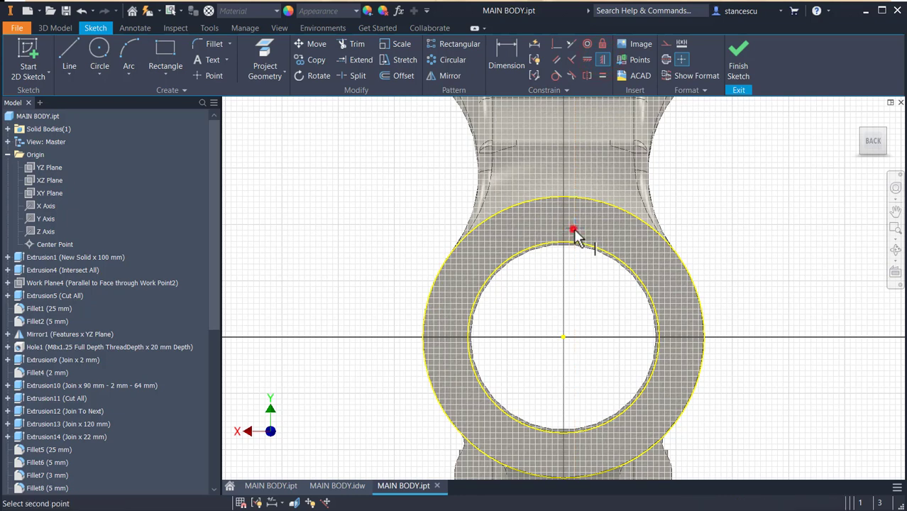
click(563, 338)
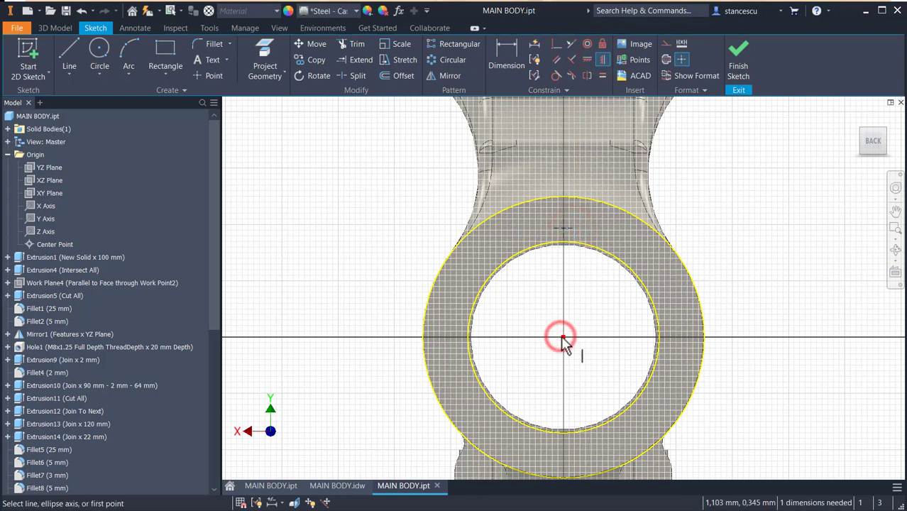
Check the M8 holes' circle diameter in MAIN BODY.idw, dimension the sketch point 84/2 mm from the bore centre in the part, and finish the sketch.
click(348, 487)
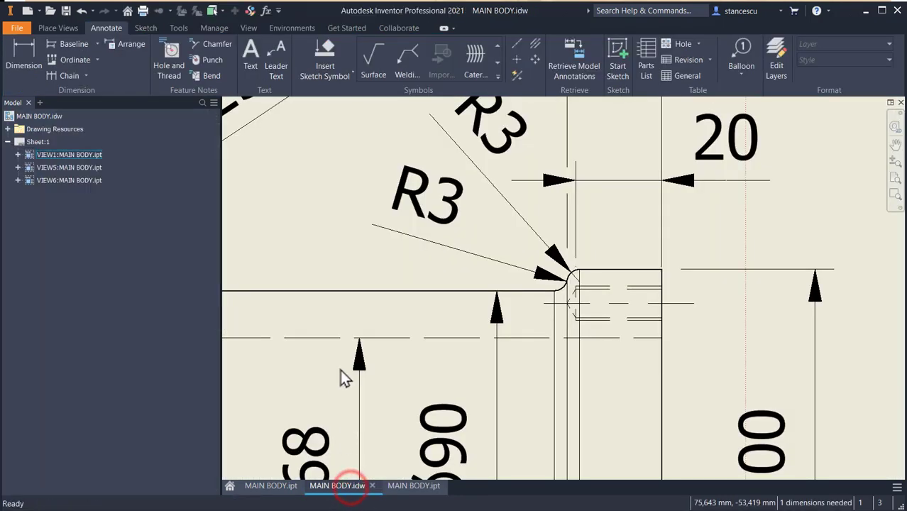
scroll(342, 371, down, 3)
middle_drag(341, 369, 896, 357)
mouse_move(298, 312)
middle_down()
mouse_move(722, 301)
mouse_move(782, 288)
middle_up()
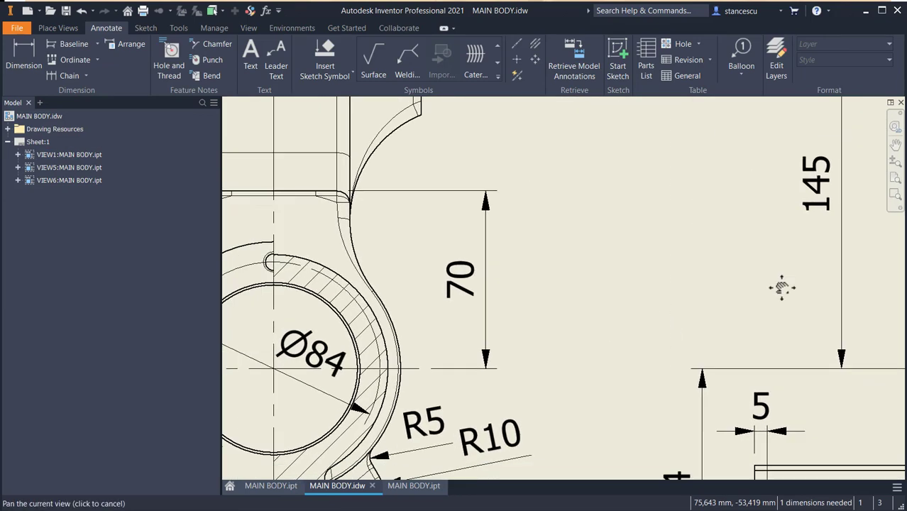
middle_drag(291, 340, 737, 259)
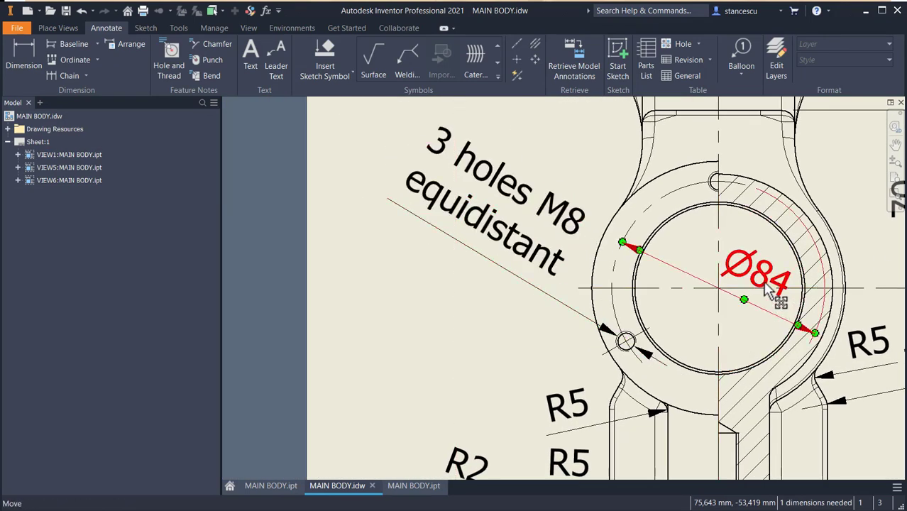
click(418, 486)
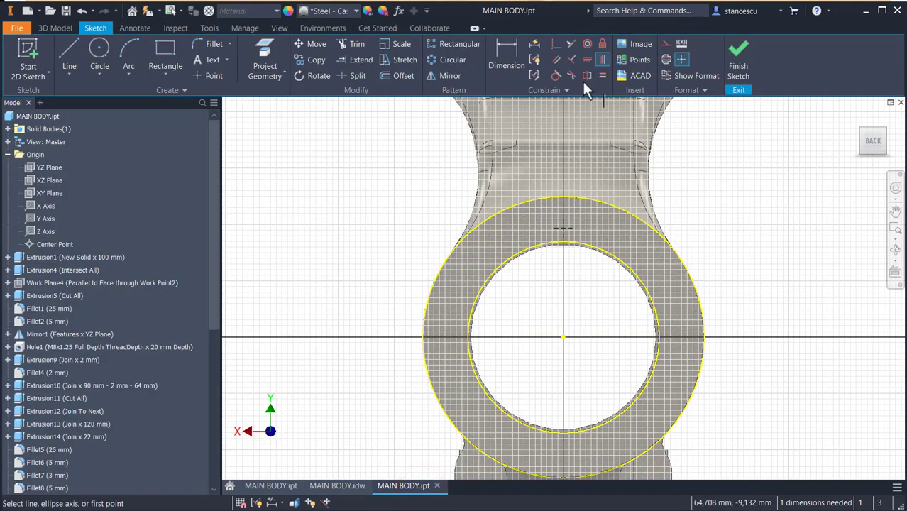
click(513, 52)
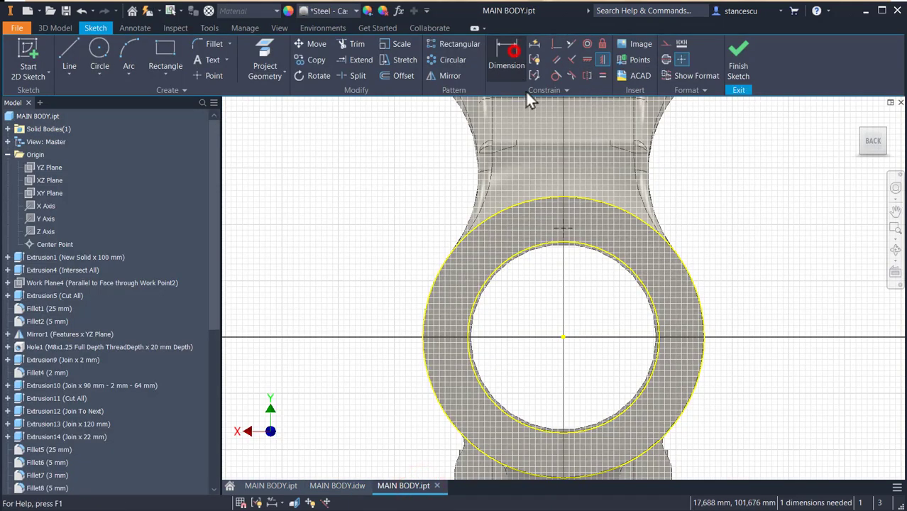
click(566, 226)
click(564, 337)
click(596, 300)
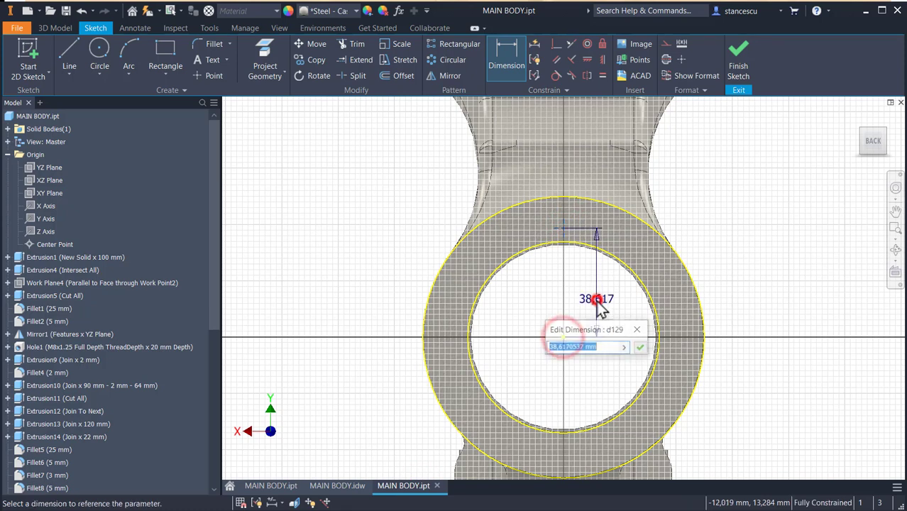
text(84)
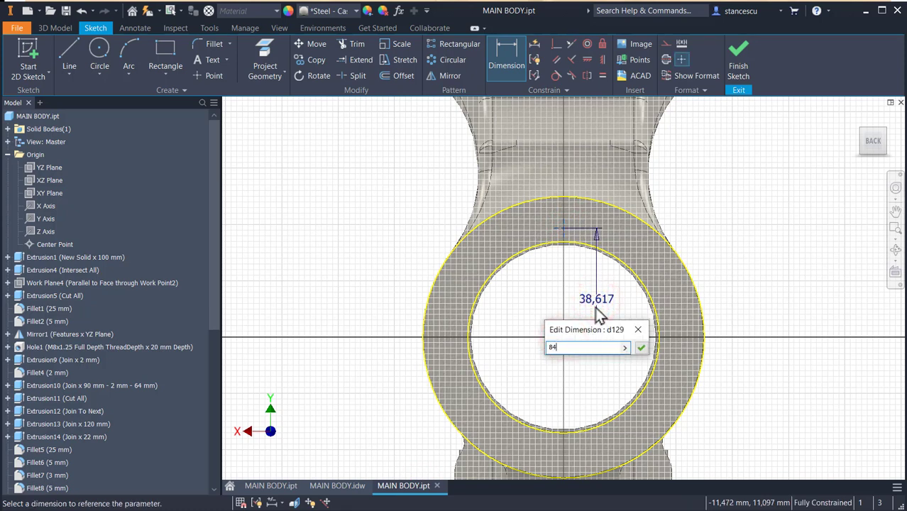
text(/2)
click(640, 347)
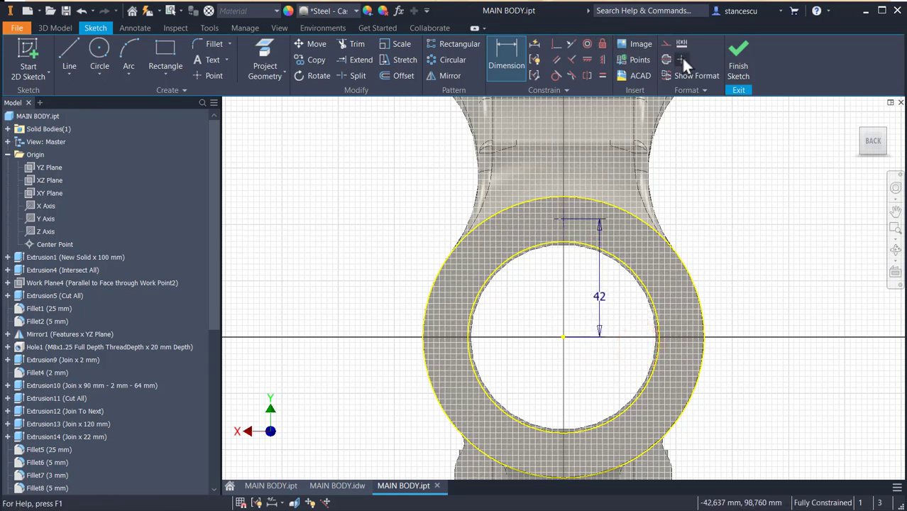
click(742, 60)
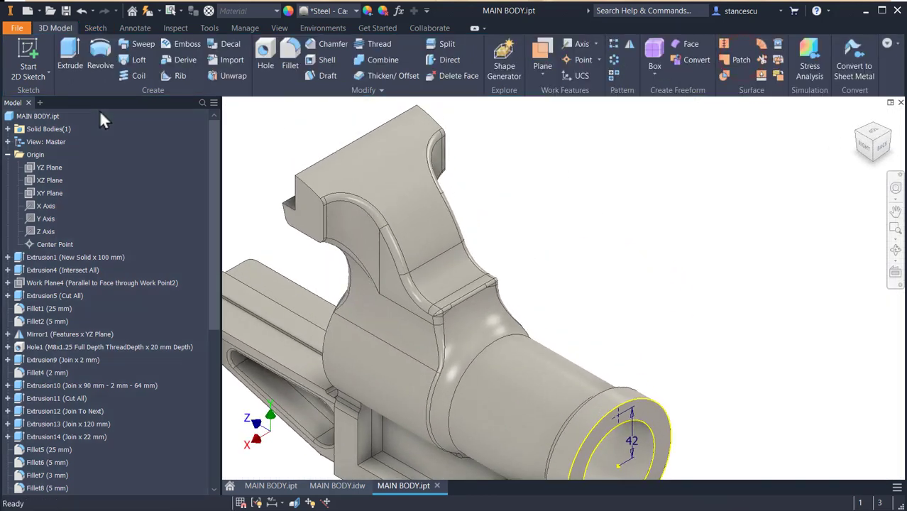
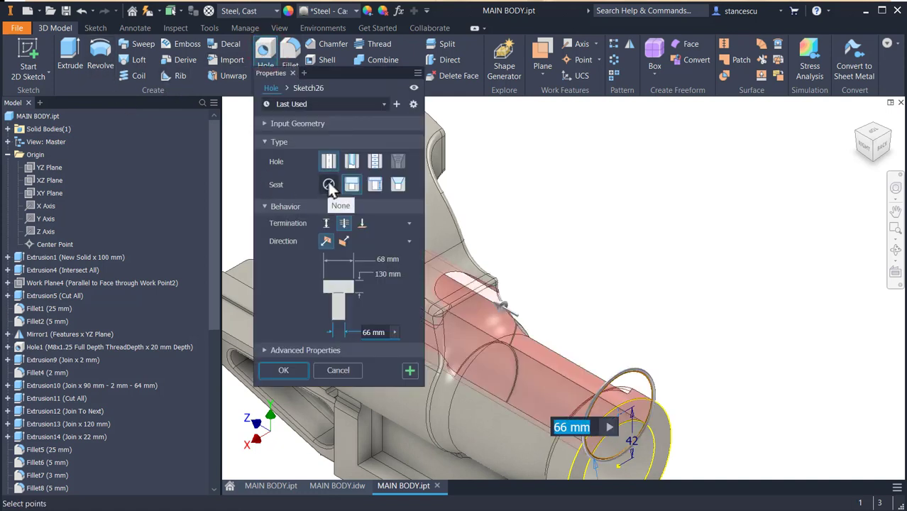
Configure the hole at the flange sketch point as tapped with no seat, Distance termination and ISO Metric profile thread.
click(328, 184)
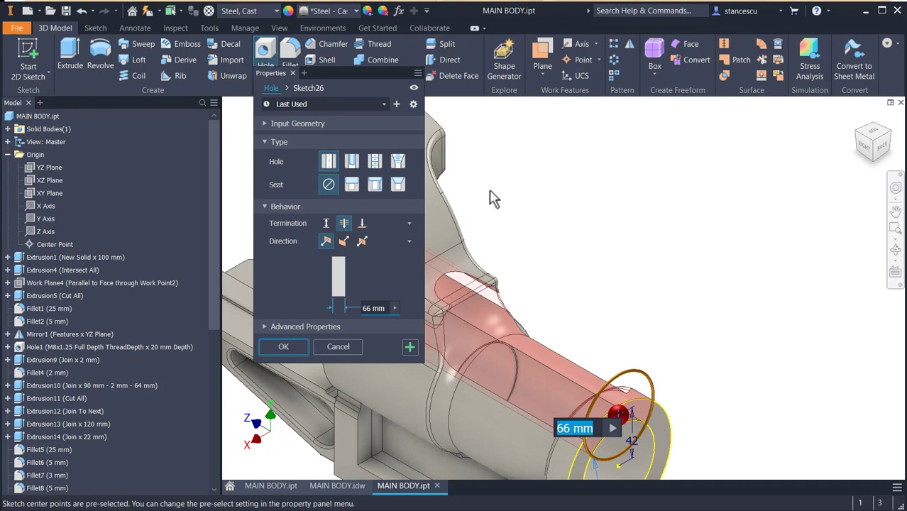
click(326, 224)
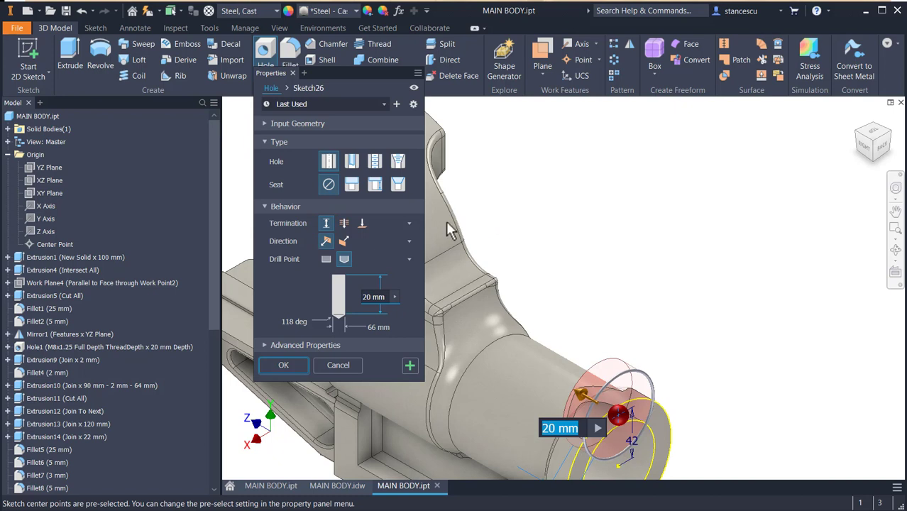
click(374, 161)
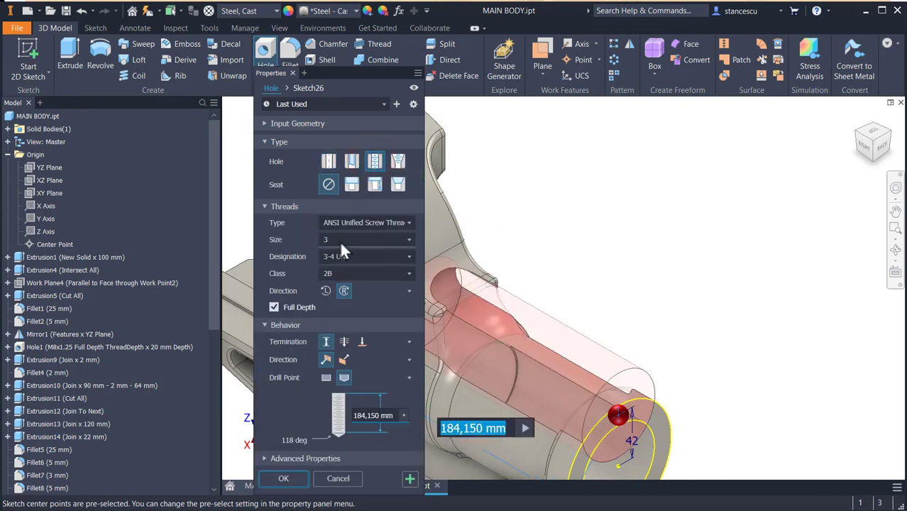
click(345, 222)
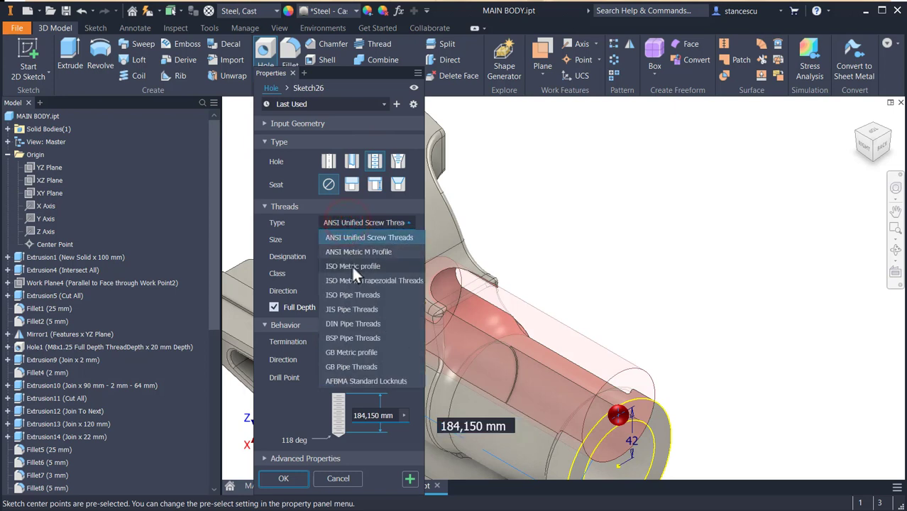
click(352, 266)
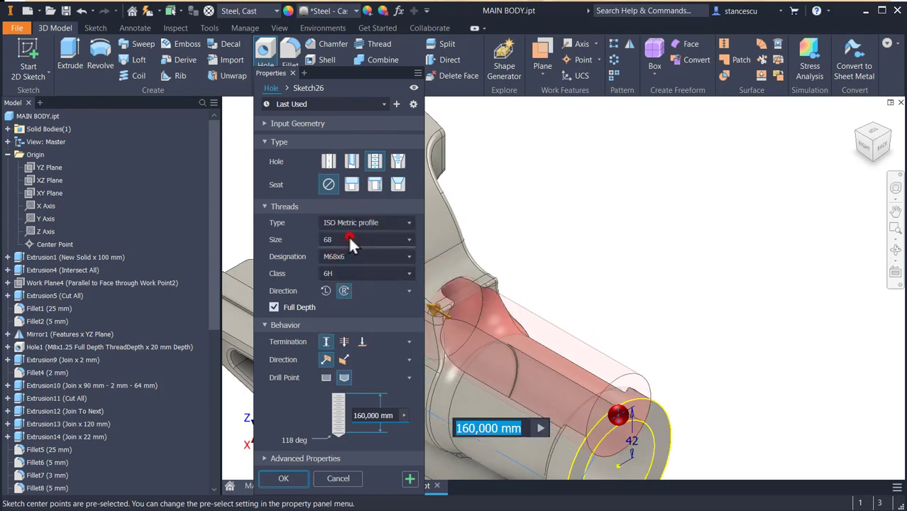
Choose thread size 8 with designation M8x1.25, set the hole depth to 20 mm and create the hole.
click(349, 239)
scroll(350, 263, up, 7)
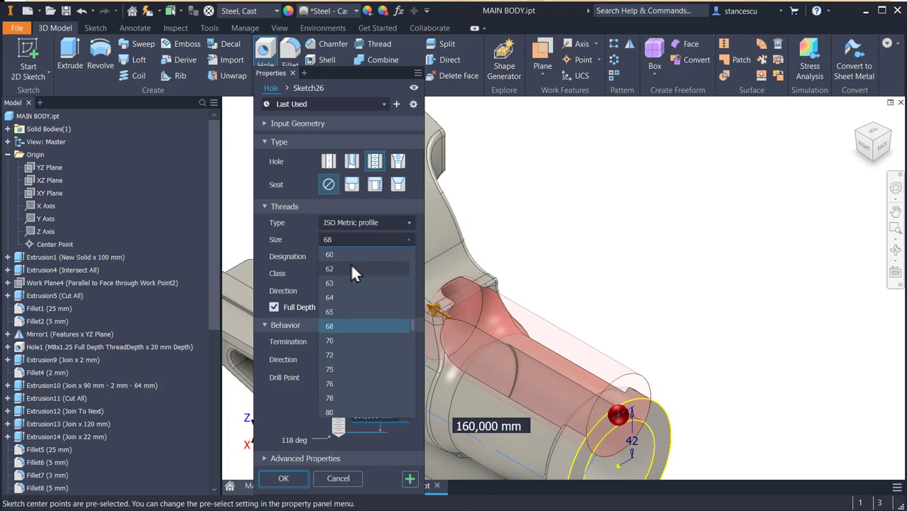
scroll(350, 262, up, 6)
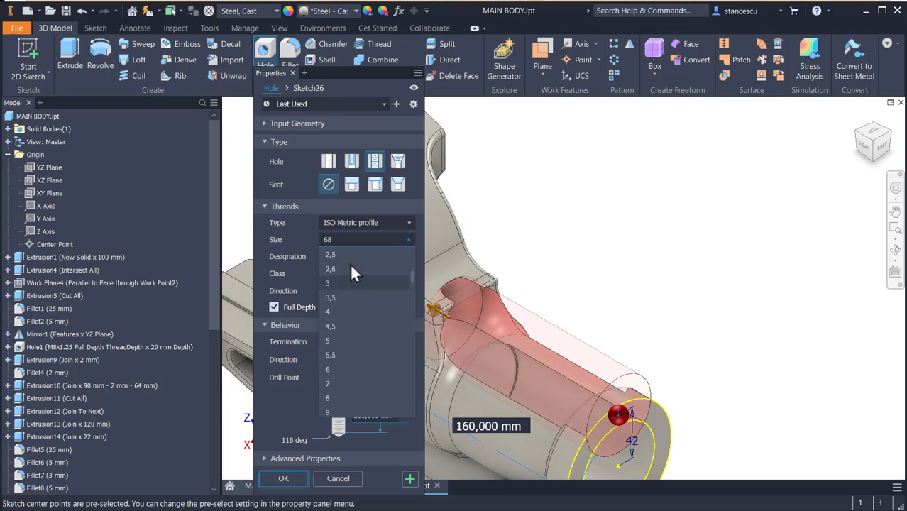
scroll(349, 257, down, 3)
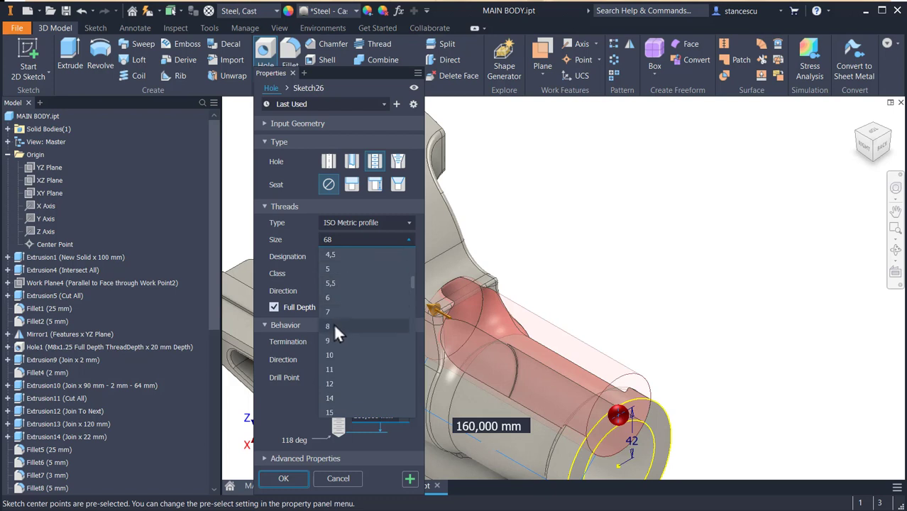
click(336, 328)
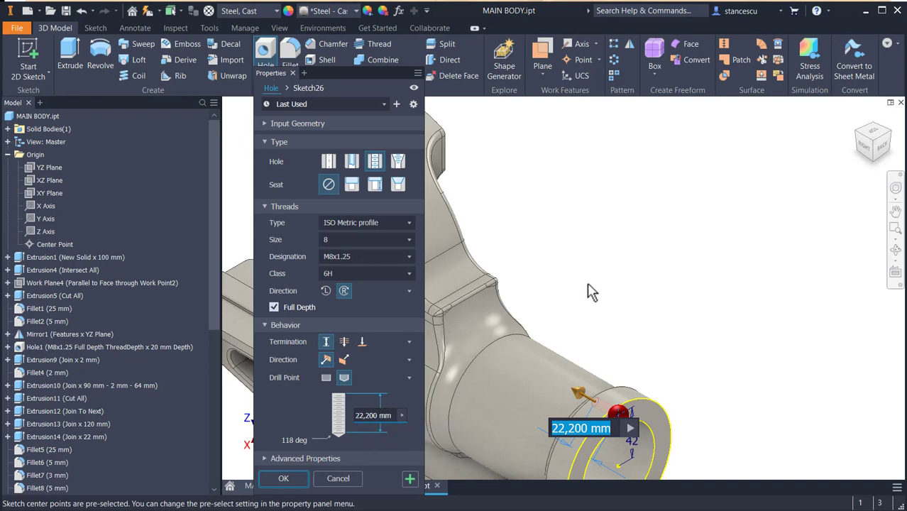
text(20)
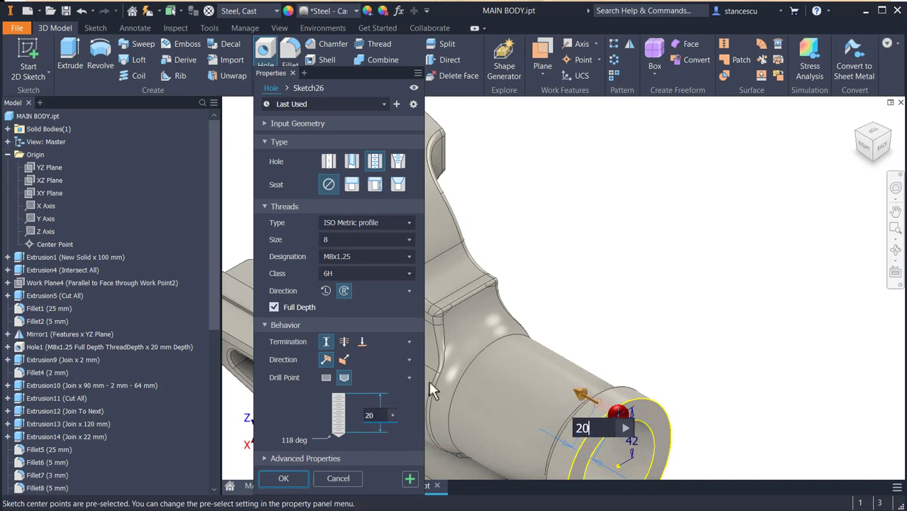
click(286, 478)
Circular-pattern the M8 hole around the bore axis with 3 occurrences over 360 degrees.
middle_drag(589, 287, 595, 187)
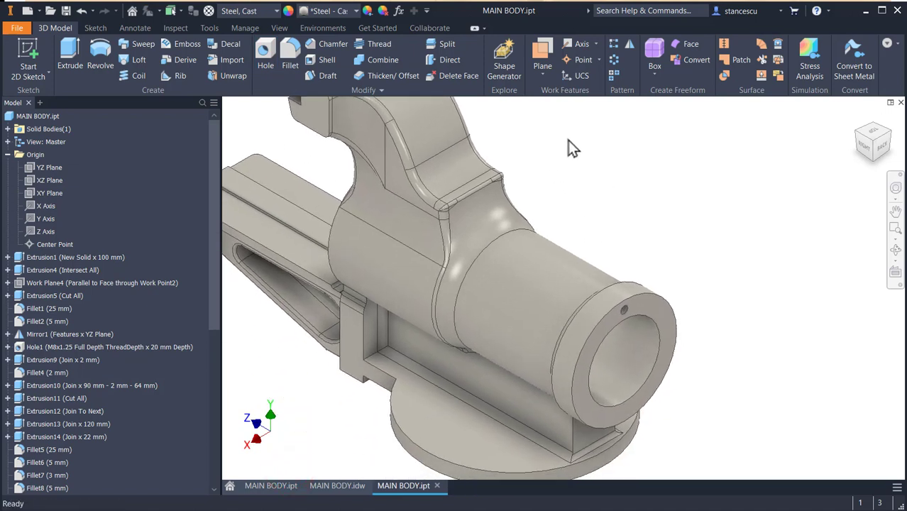
click(614, 62)
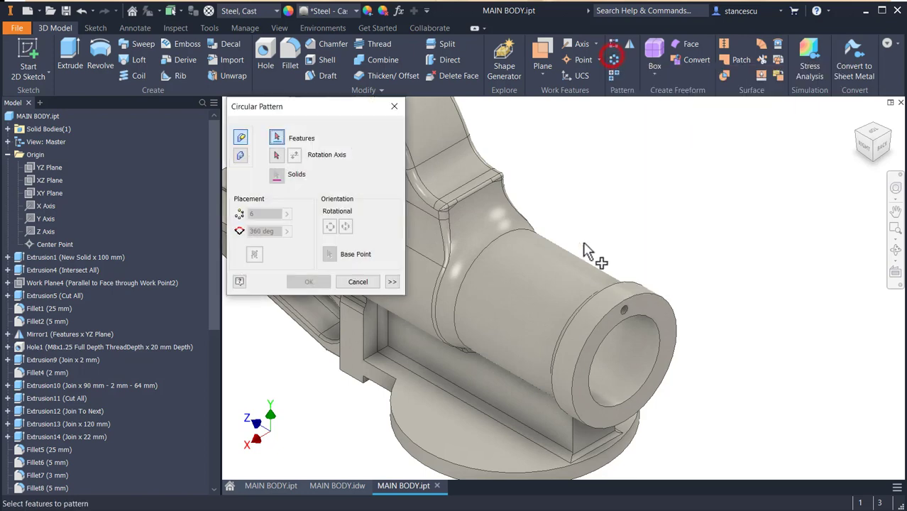
click(625, 311)
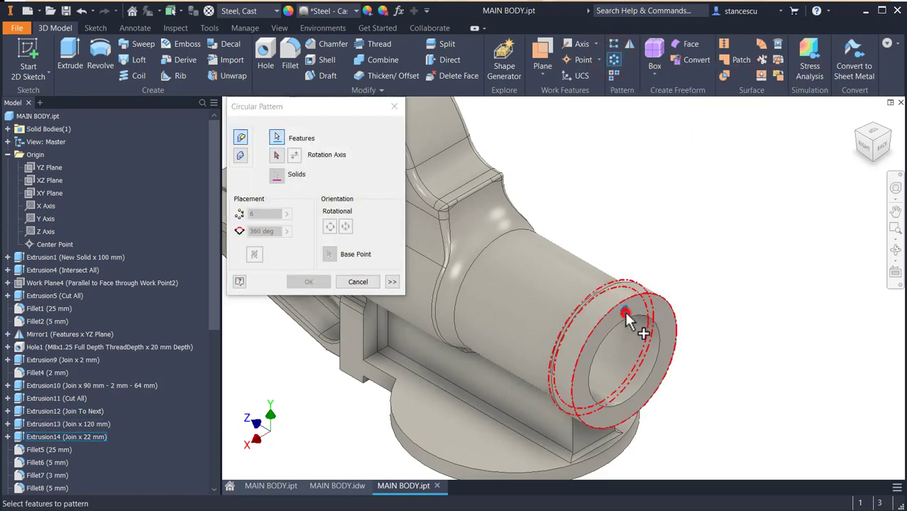
click(277, 155)
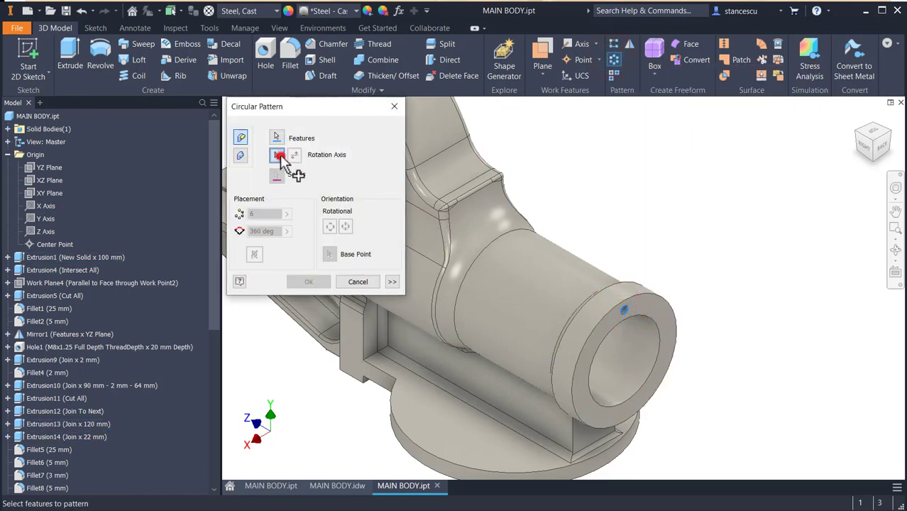
click(617, 357)
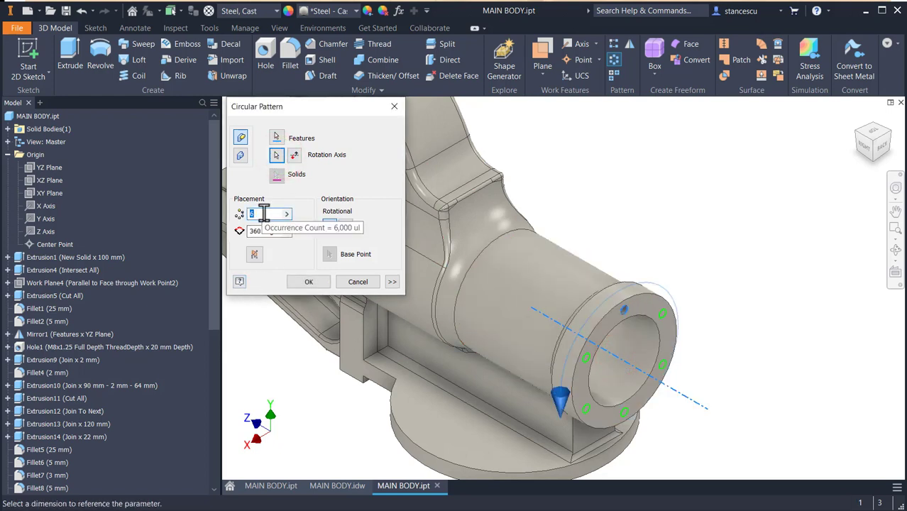
text(3)
click(300, 283)
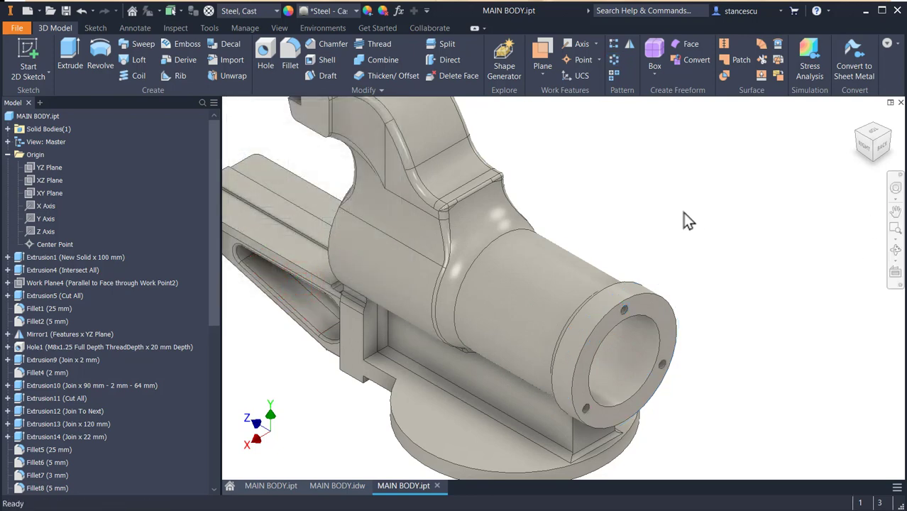
Inspect the underside of the part's round base, then switch to MAIN BODY.idw and examine the base hole in the shaded view.
key(F6)
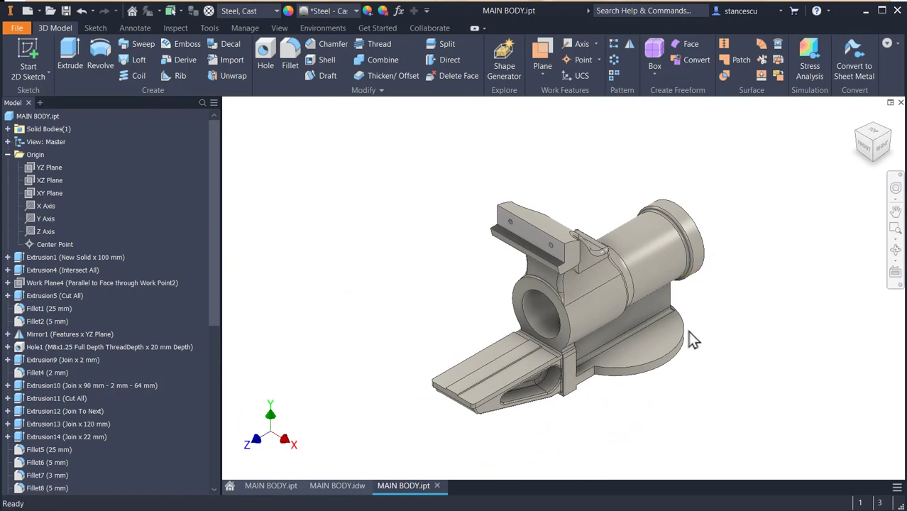
shift+middle_drag(687, 331, 673, 291)
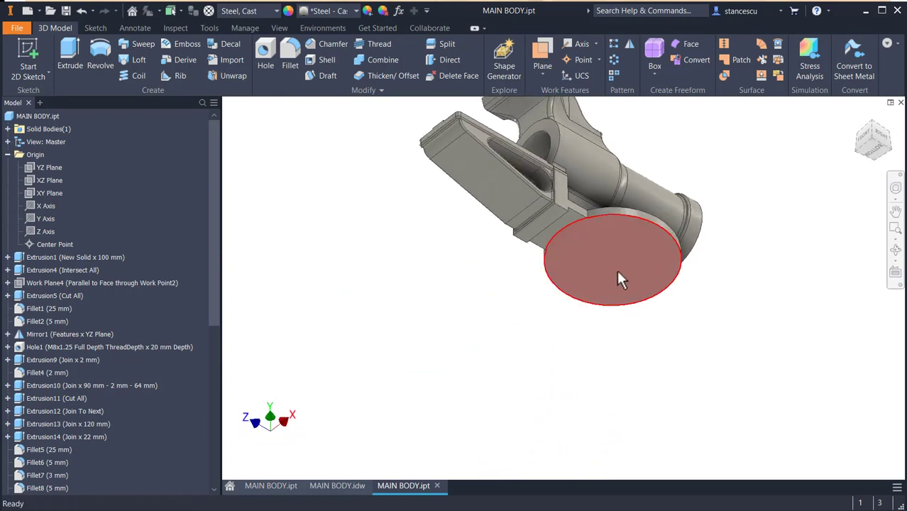
click(336, 485)
key(F6)
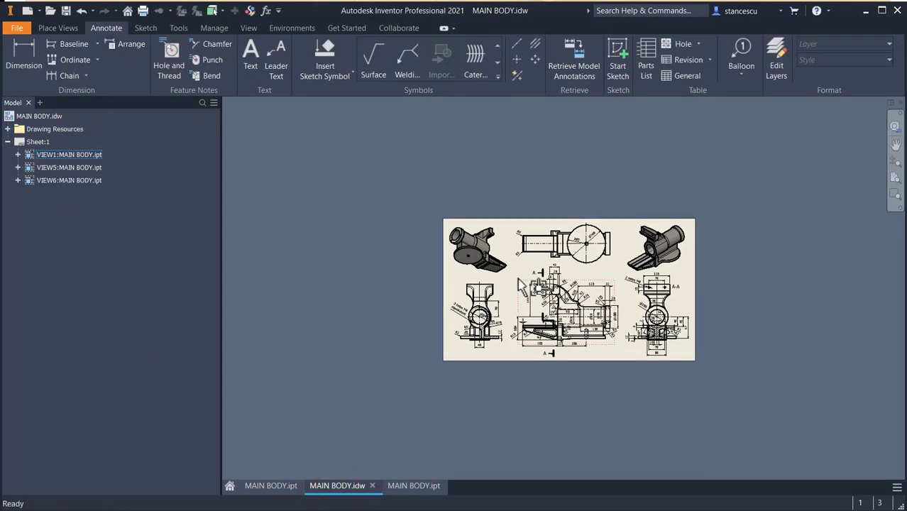
scroll(470, 263, up, 10)
scroll(474, 257, down, 2)
middle_drag(477, 245, 489, 298)
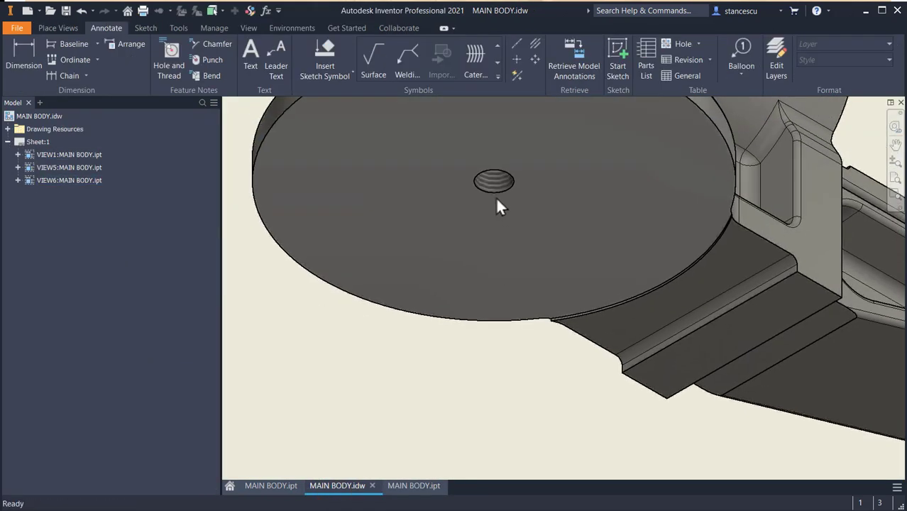
Examine the base's threaded hole in the drawing's half-section and side views for its position, depth and size.
key(F6)
scroll(540, 341, up, 8)
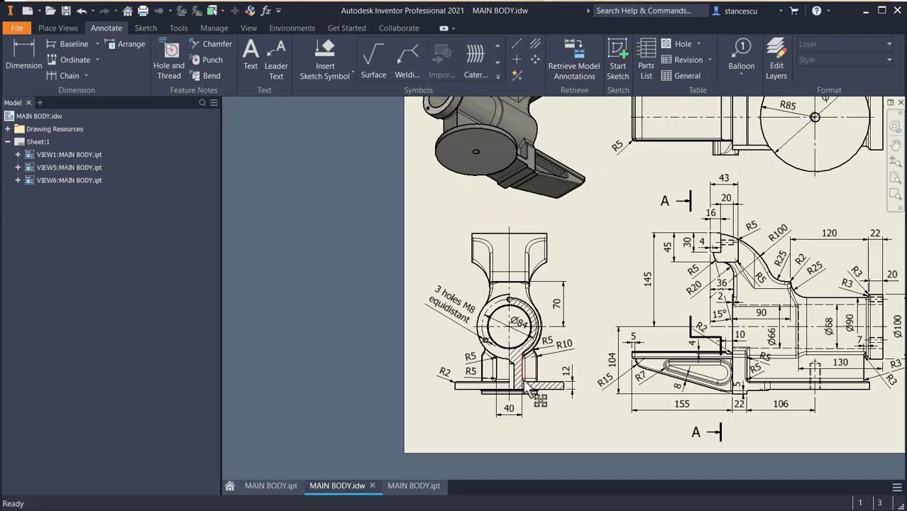
scroll(526, 376, down, 6)
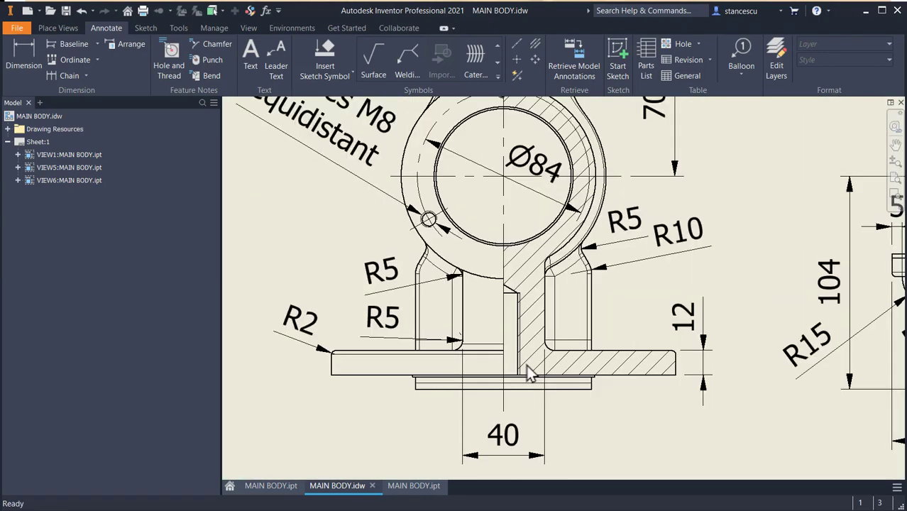
scroll(529, 373, down, 3)
mouse_move(636, 360)
middle_down()
mouse_move(113, 352)
mouse_move(626, 350)
mouse_move(256, 325)
mouse_move(811, 333)
middle_up()
click(727, 334)
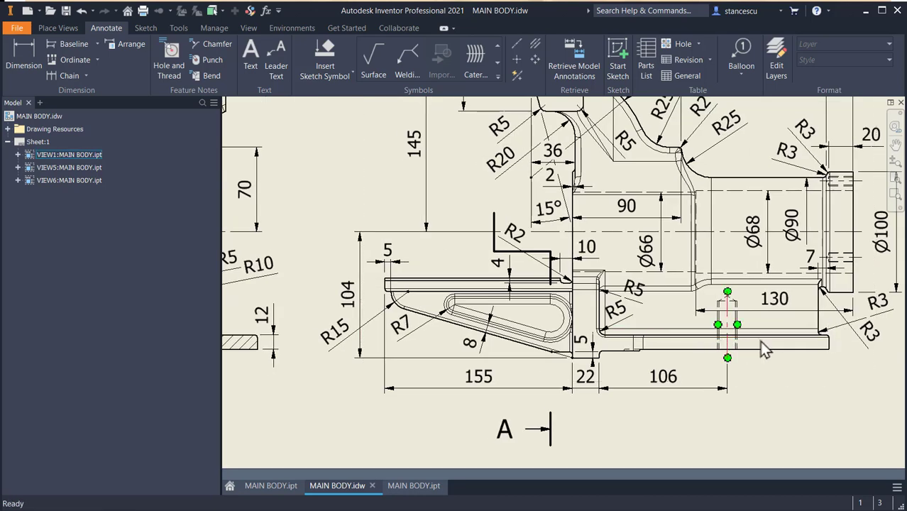
middle_drag(220, 347, 420, 347)
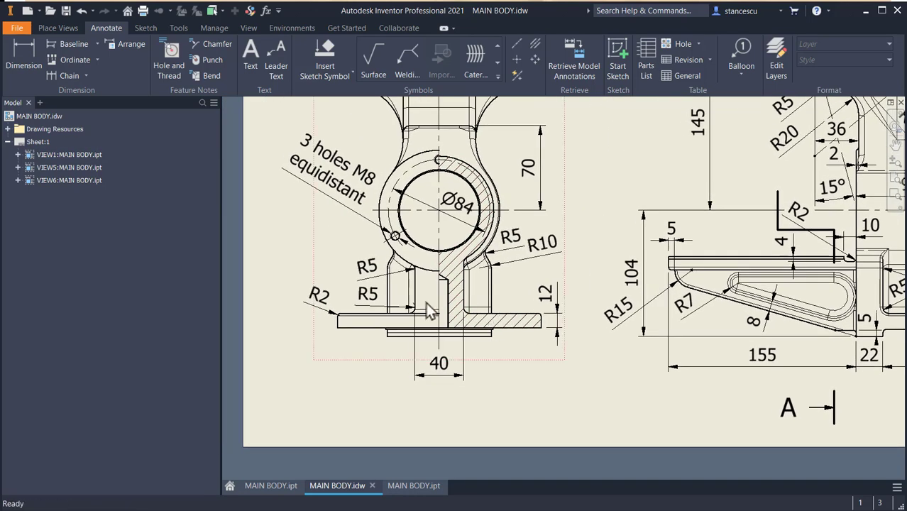
scroll(430, 310, up, 2)
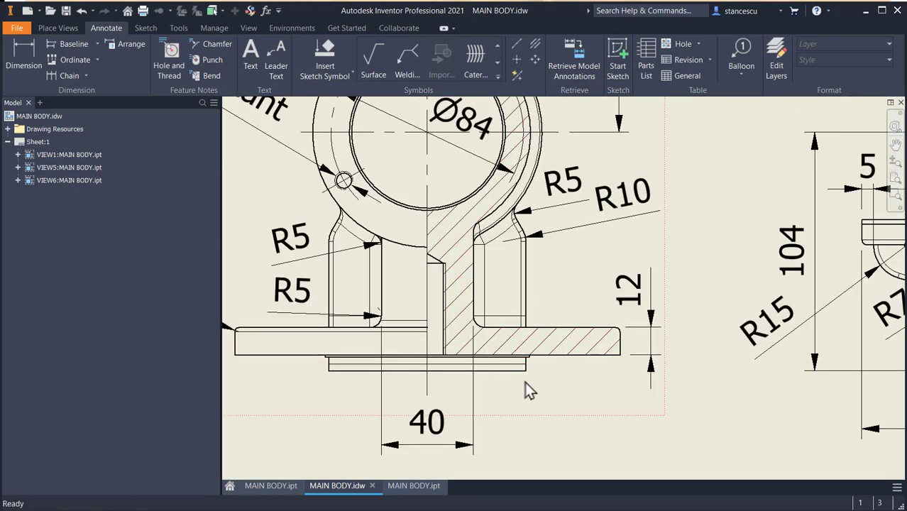
Move the 40 dimension farther below the half-section view to make room for another dimension.
scroll(529, 391, down, 2)
middle_drag(563, 381, 534, 307)
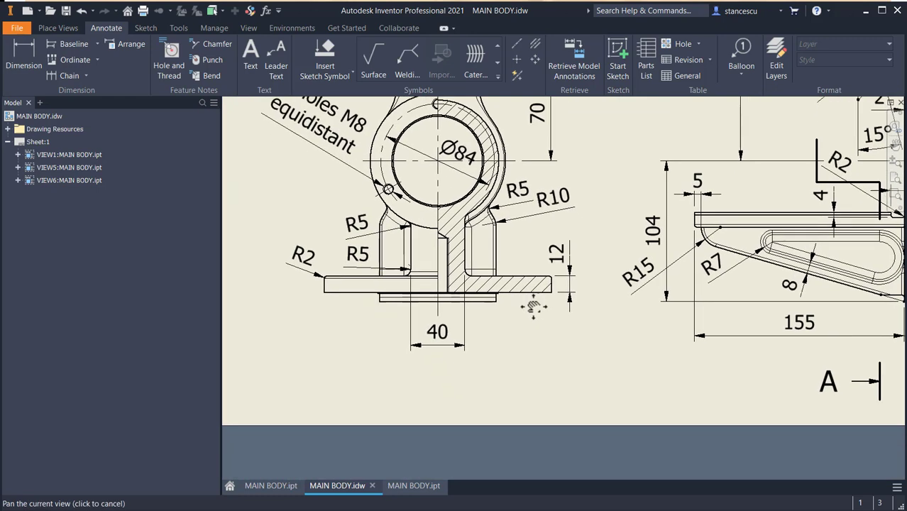
key(Escape)
click(440, 344)
drag(439, 345, 439, 370)
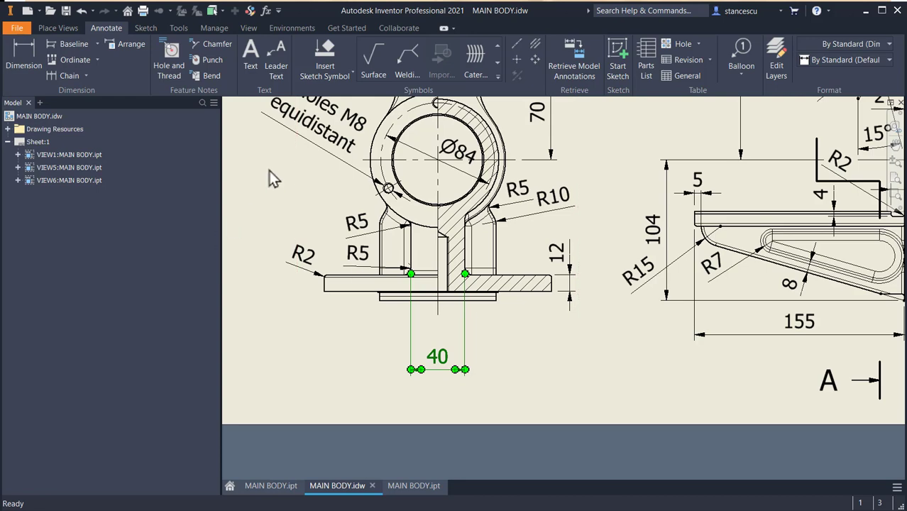
Add a linear diameter dimension from the base hole's thread line to the centre axis, below the half-section view and above the 40 dimension.
click(24, 53)
scroll(456, 277, up, 3)
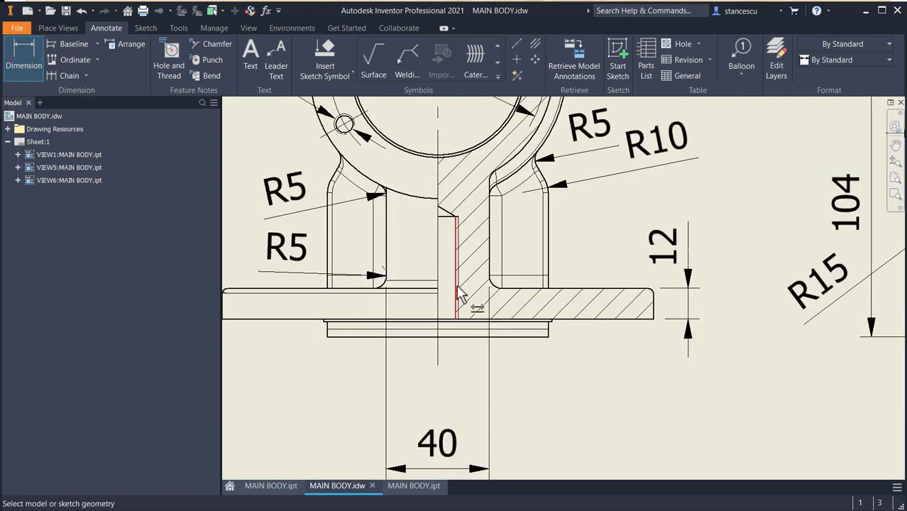
scroll(458, 289, up, 2)
click(460, 298)
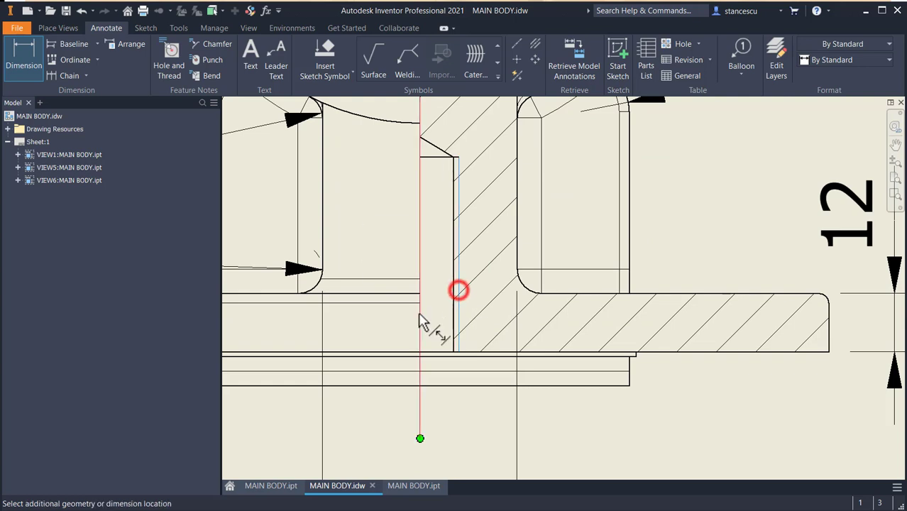
click(419, 315)
middle_drag(444, 397, 458, 307)
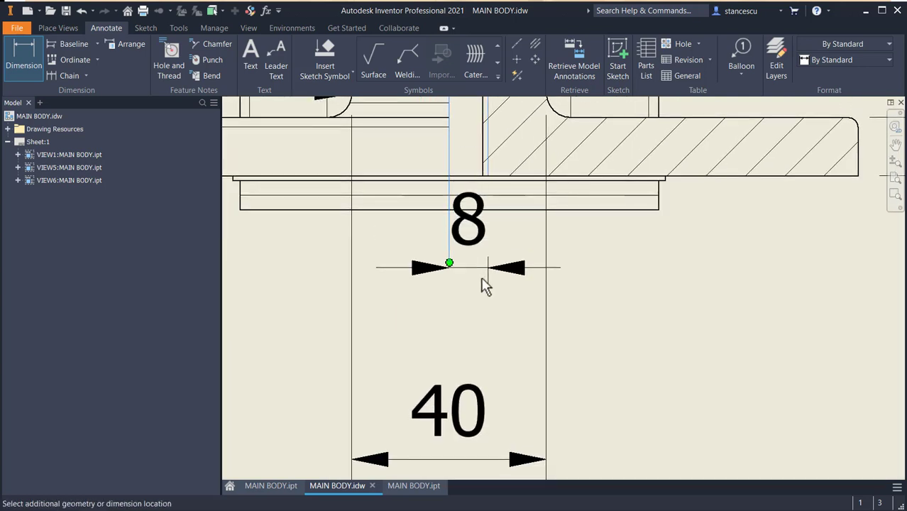
right_click(467, 328)
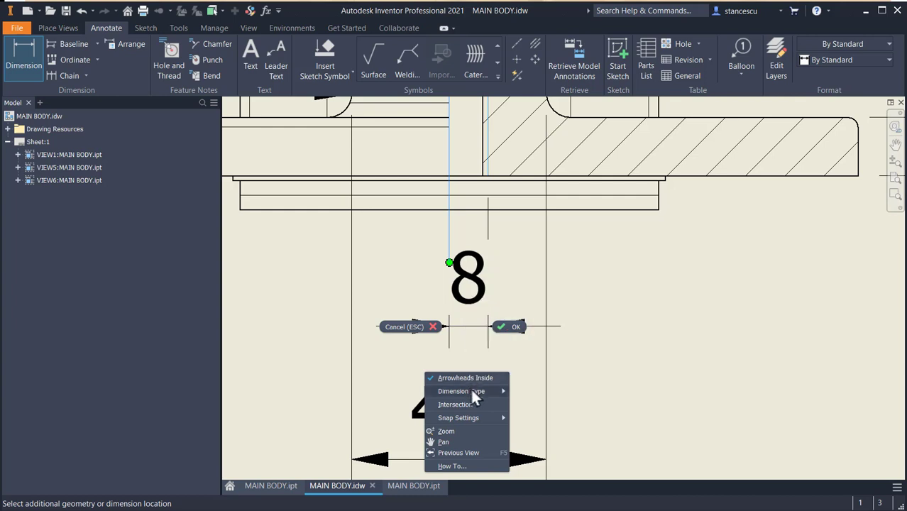
mouse_move(472, 391)
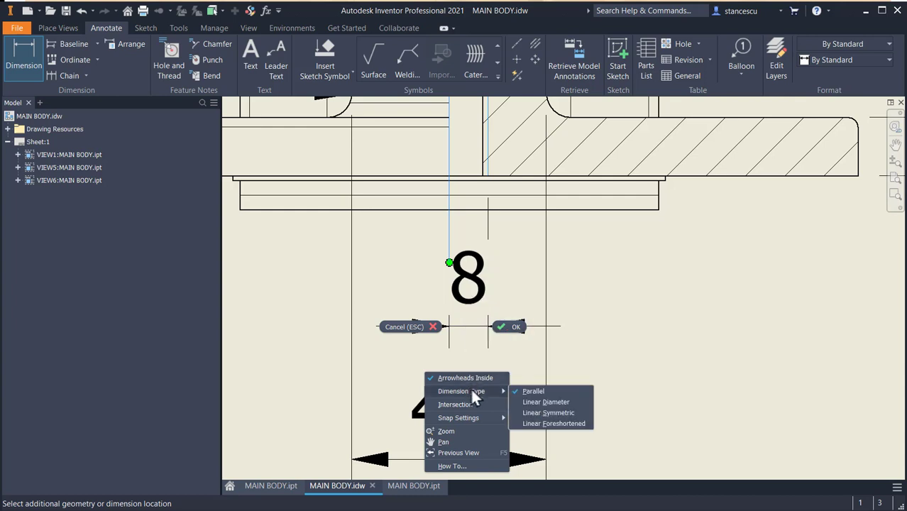
click(538, 404)
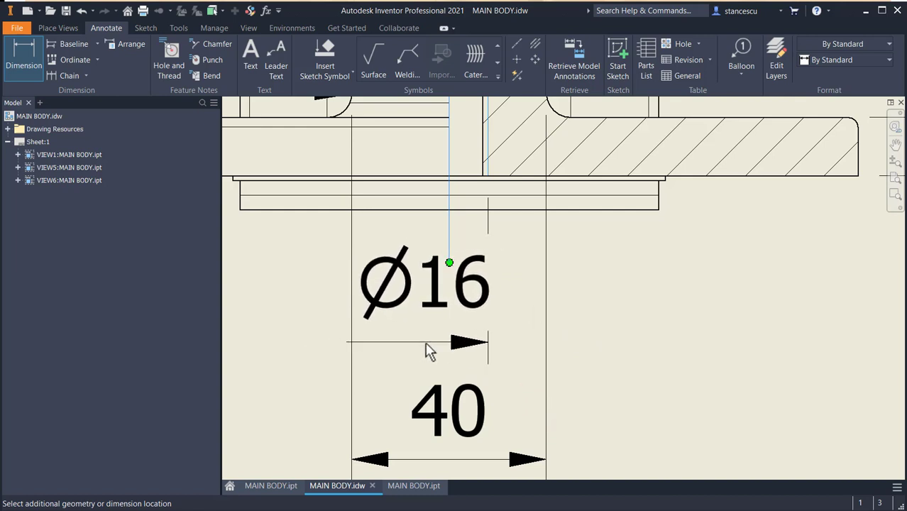
click(416, 340)
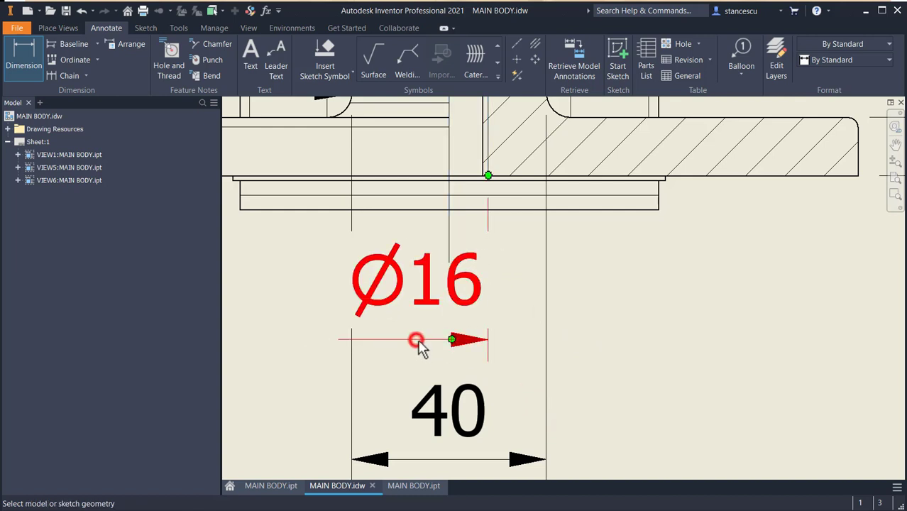
Hide the calculated value of the base hole's diameter dimension and replace its text with M16.
click(428, 297)
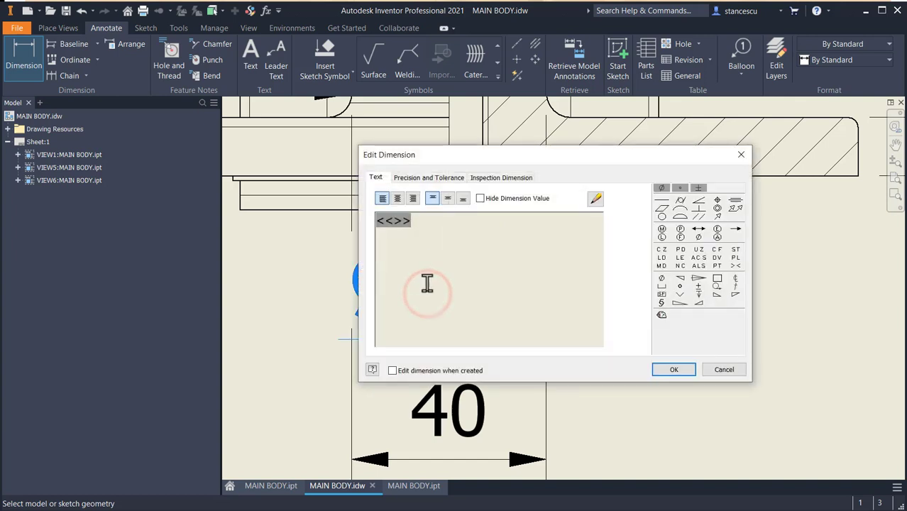
click(480, 199)
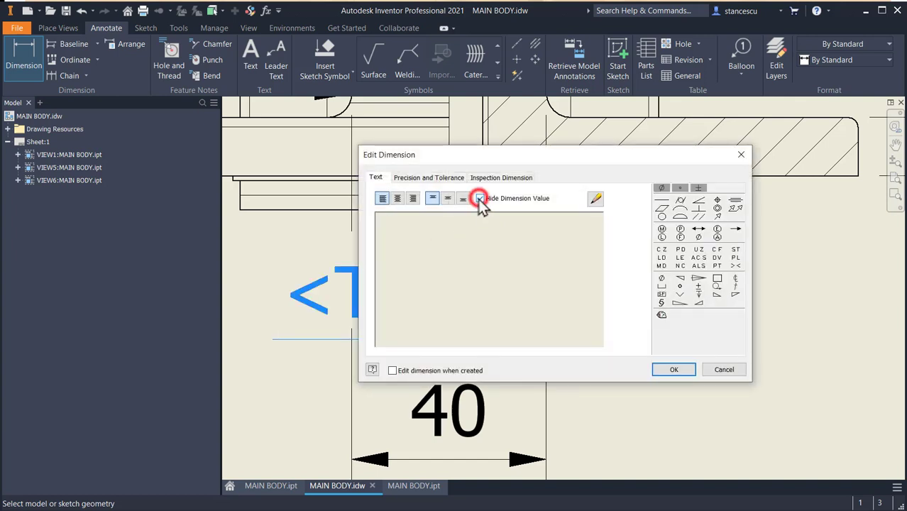
click(476, 235)
text(M16)
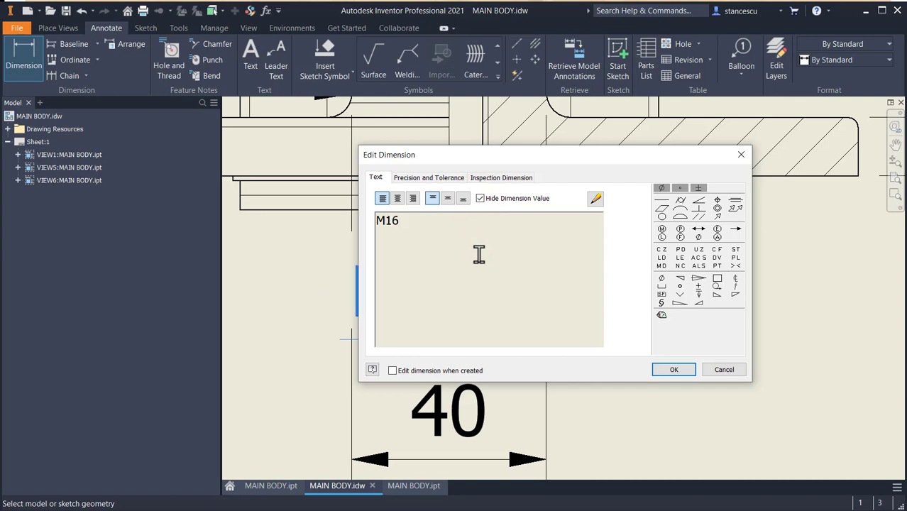
click(673, 369)
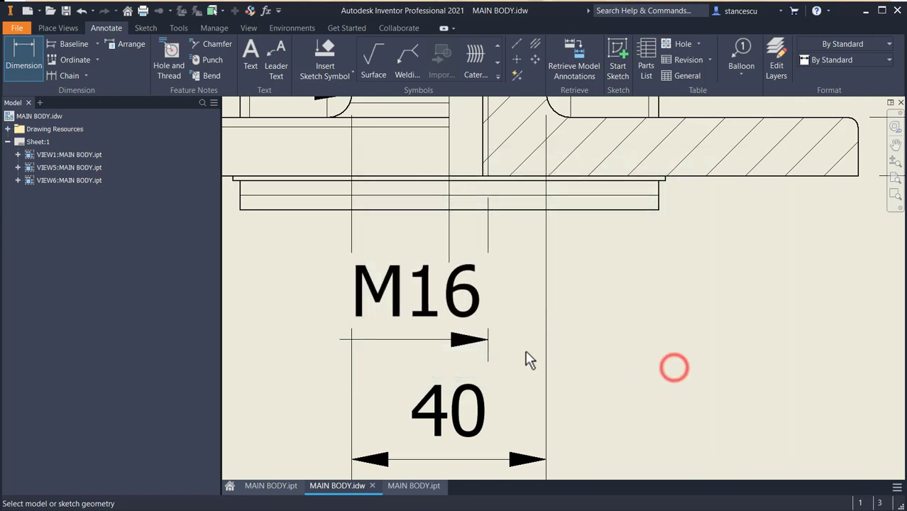
Dimension the depth of the base's threaded hole in the half-section view and shift its text upward, clear of the base plate.
scroll(547, 316, down, 2)
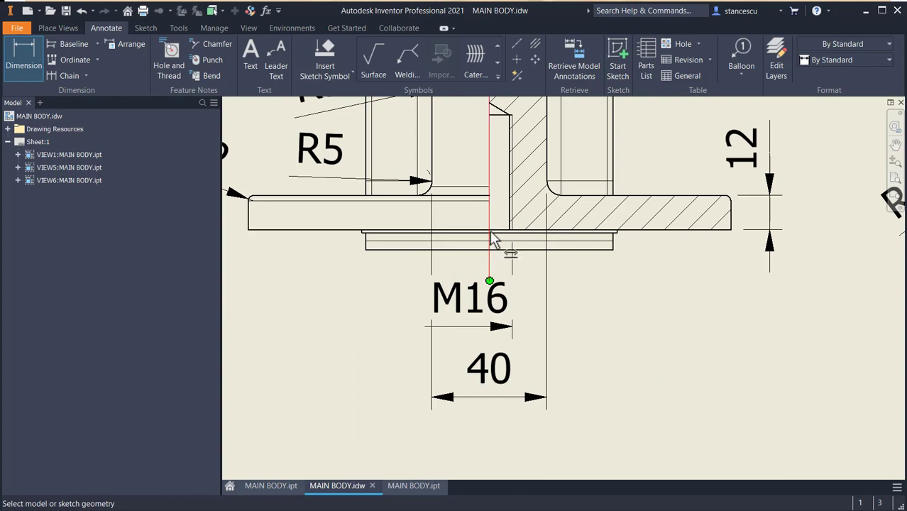
mouse_move(638, 311)
middle_down()
mouse_move(643, 370)
mouse_move(561, 367)
mouse_move(531, 379)
middle_up()
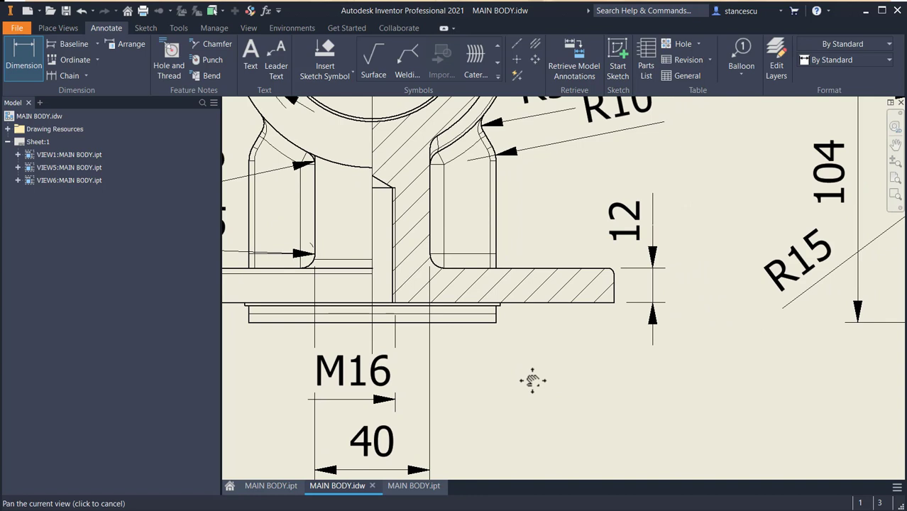
click(395, 238)
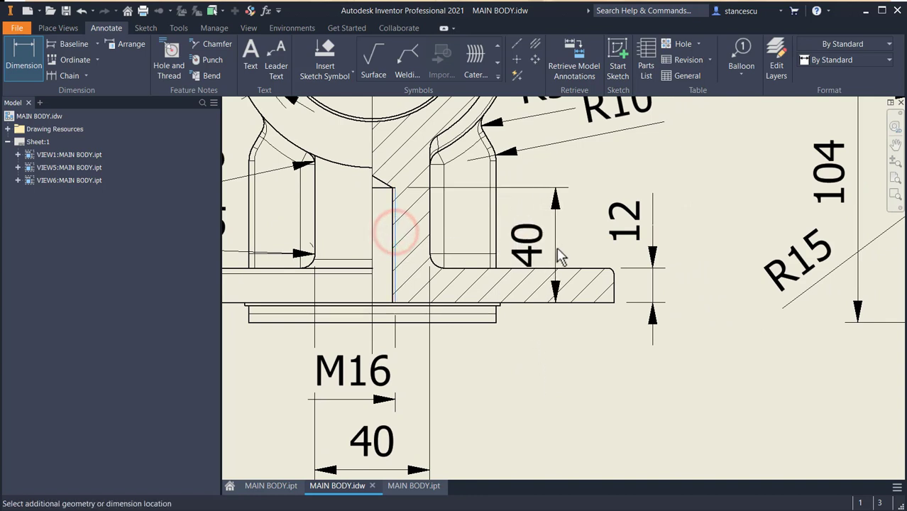
click(560, 257)
key(Escape)
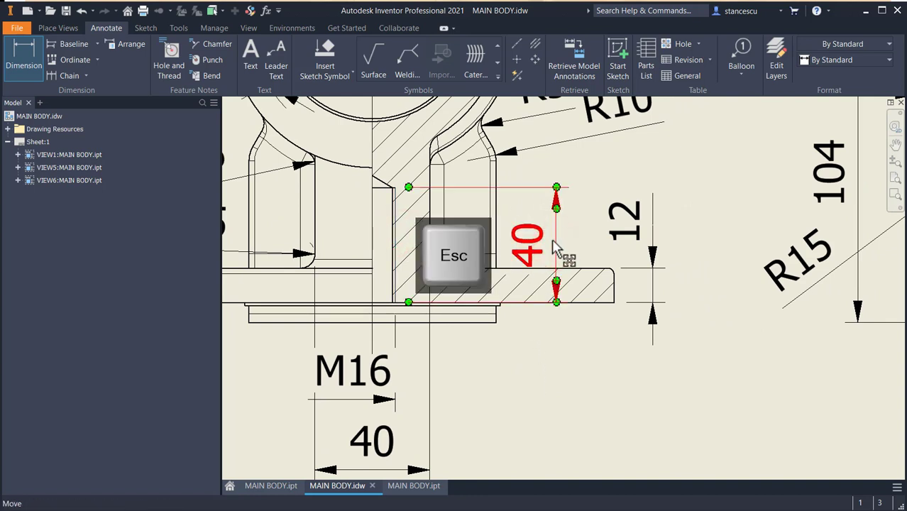
drag(535, 243, 560, 231)
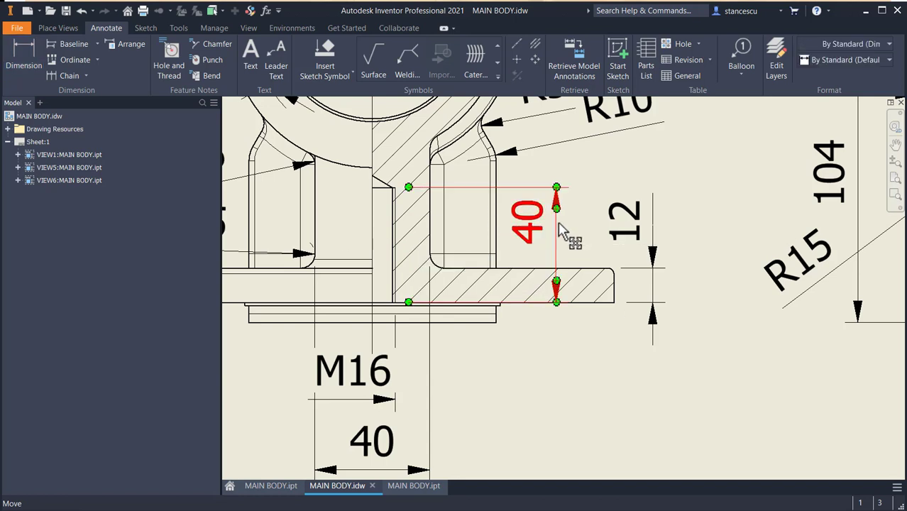
click(631, 161)
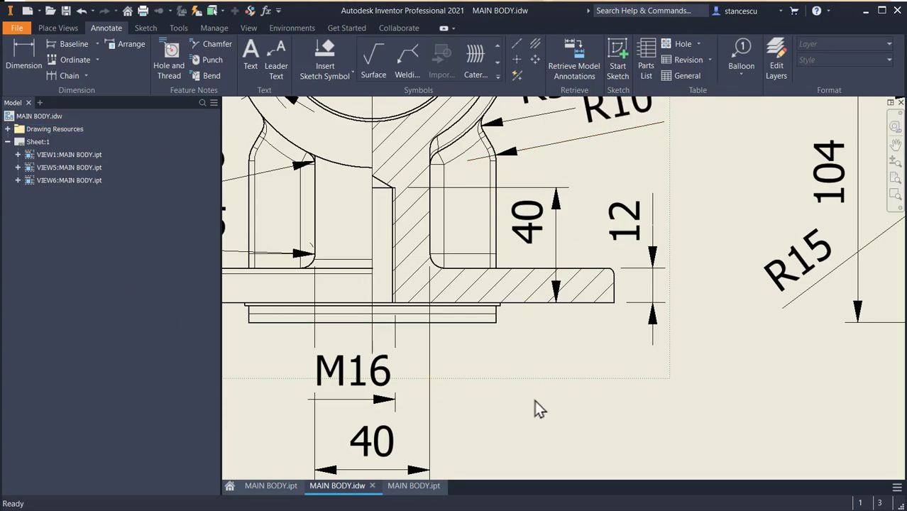
key(F6)
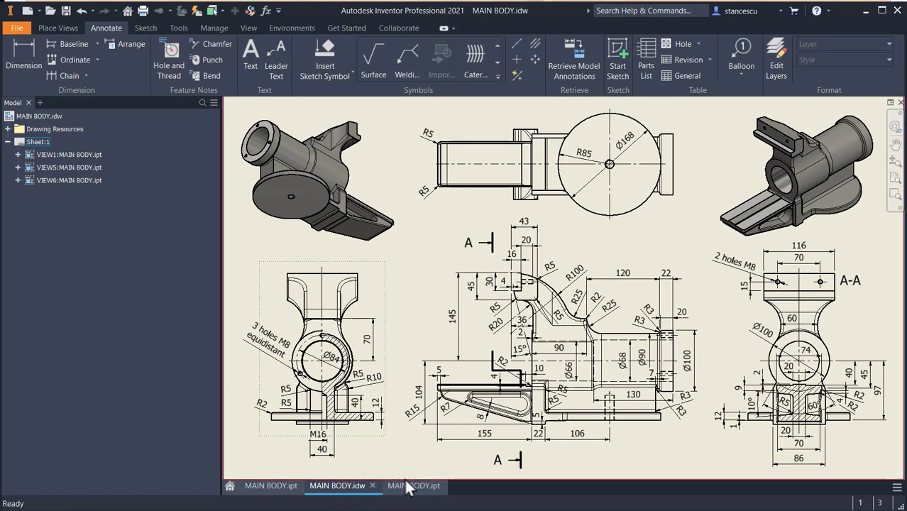
Switch to MAIN BODY.ipt and start a hole on the underside of the round base, concentric with its circular edge.
click(409, 486)
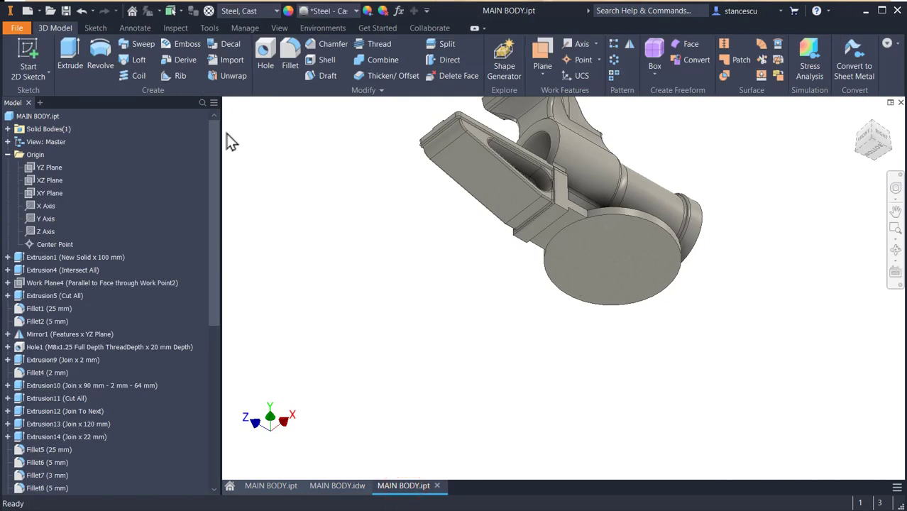
click(270, 56)
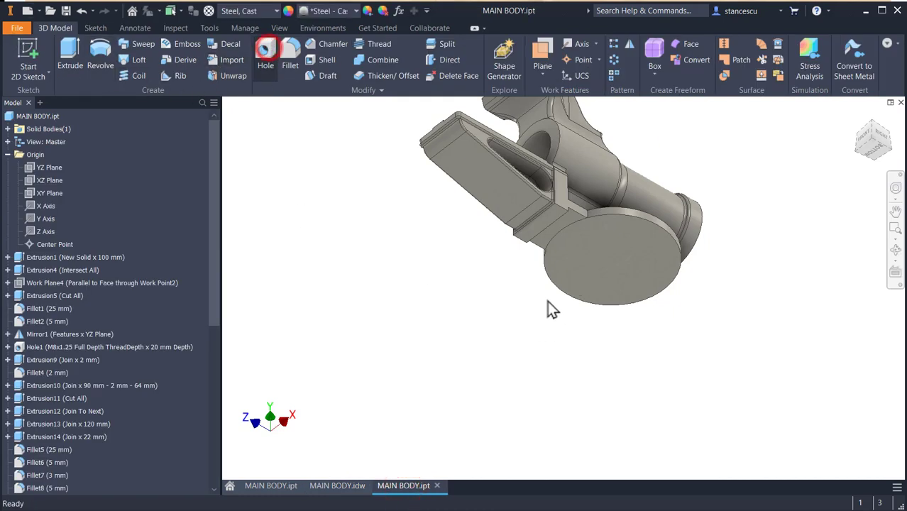
click(594, 274)
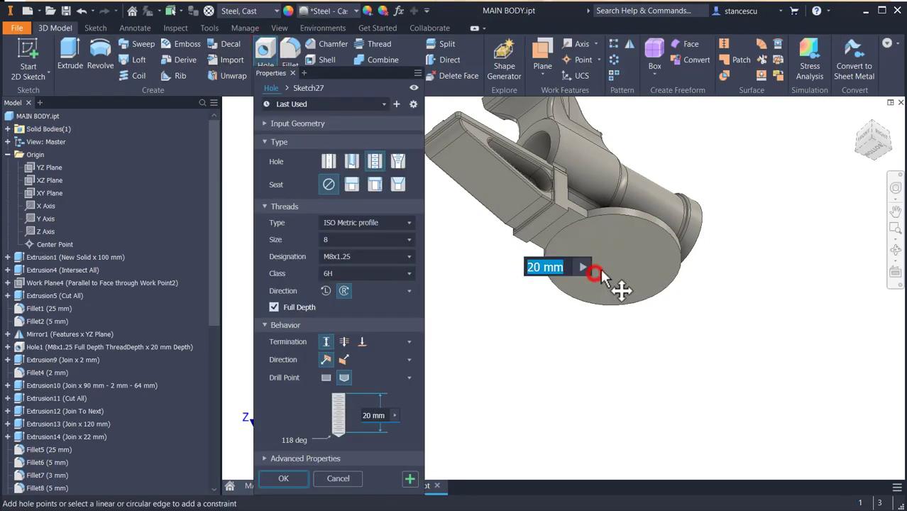
click(643, 224)
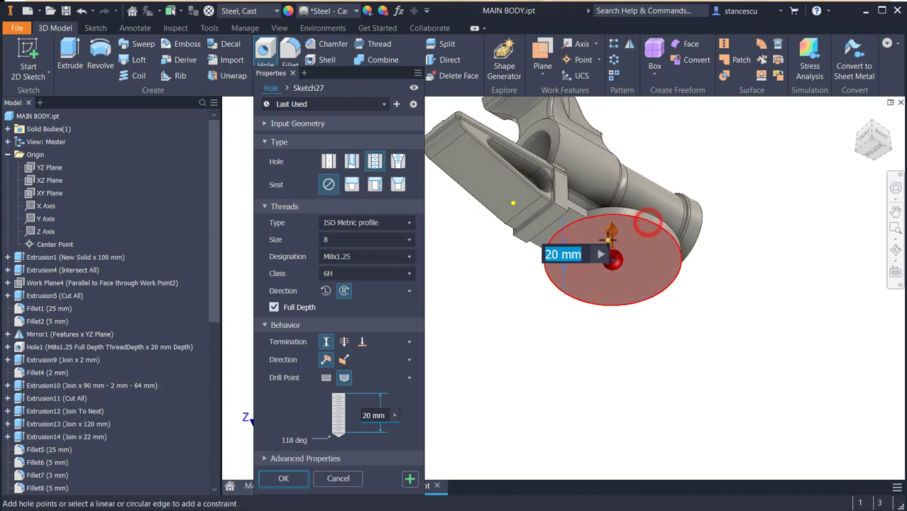
Set the base hole's thread size to 16 and its depth to 40 mm, and create the hole.
click(355, 240)
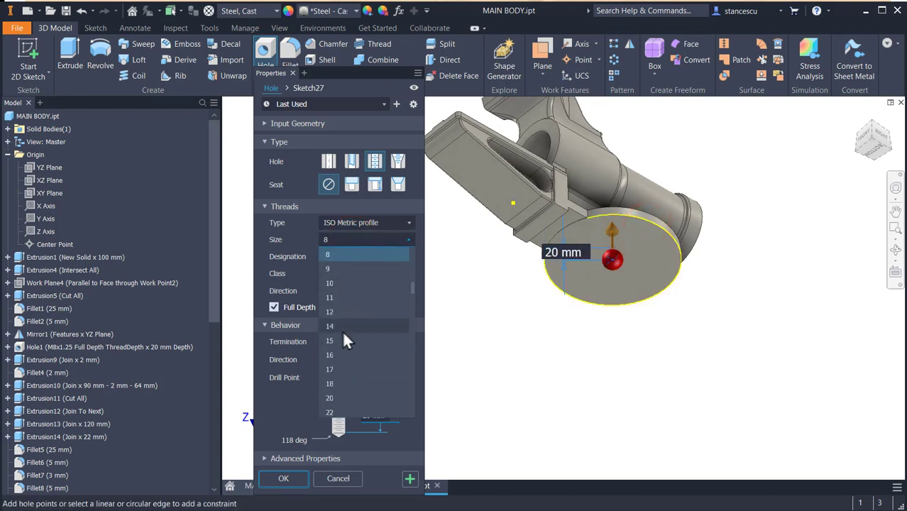
click(343, 355)
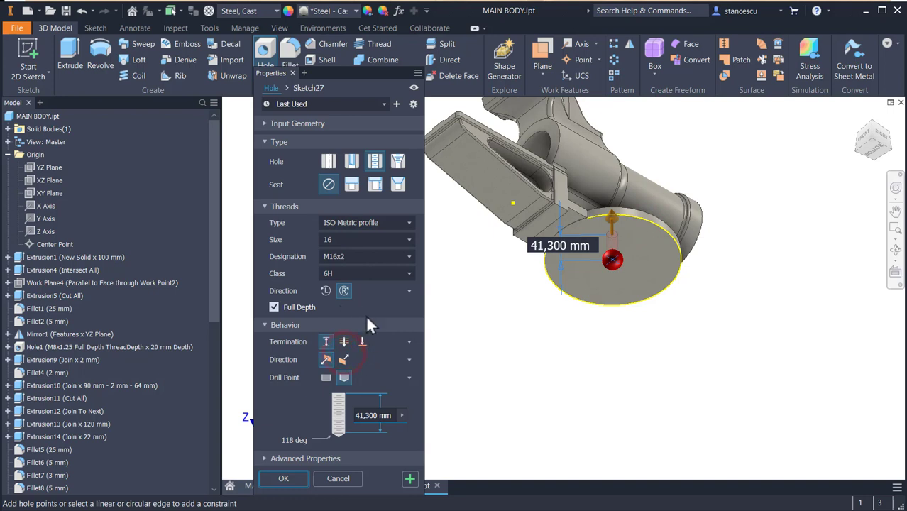
click(367, 419)
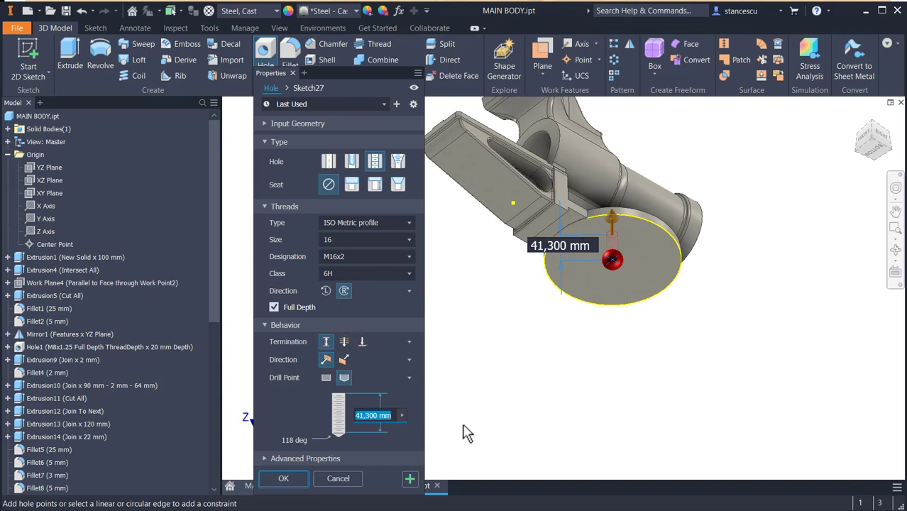
text(40)
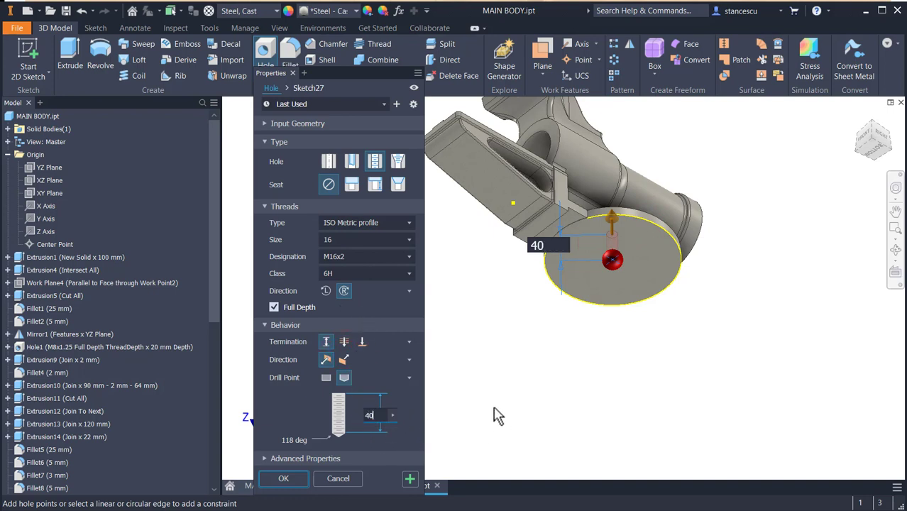
click(284, 480)
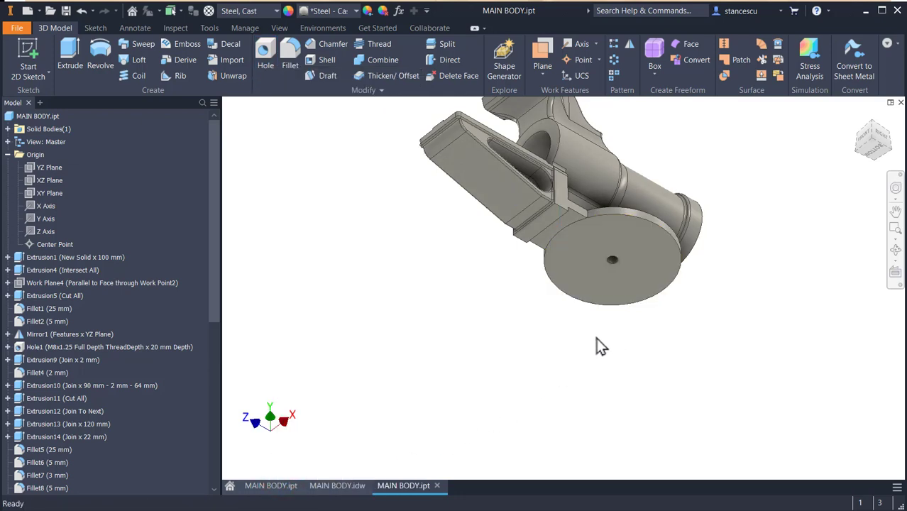
Switch to MAIN BODY.idw and dimension the radius of the small fillet where the straight base strip meets the round base.
key(F6)
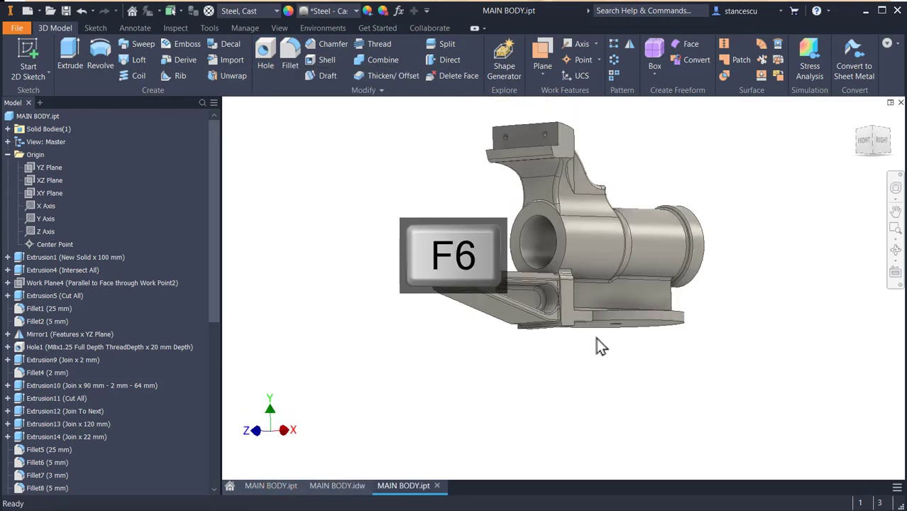
scroll(624, 377, up, 3)
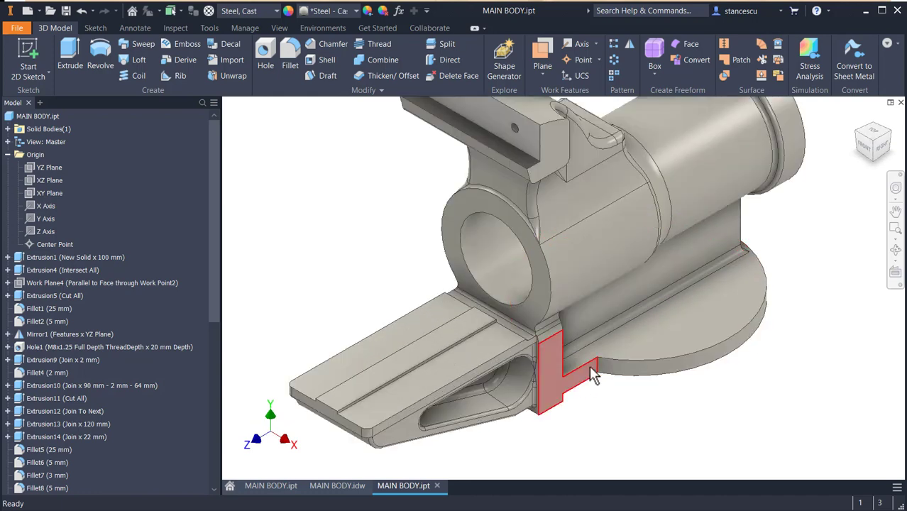
click(339, 487)
scroll(576, 220, up, 4)
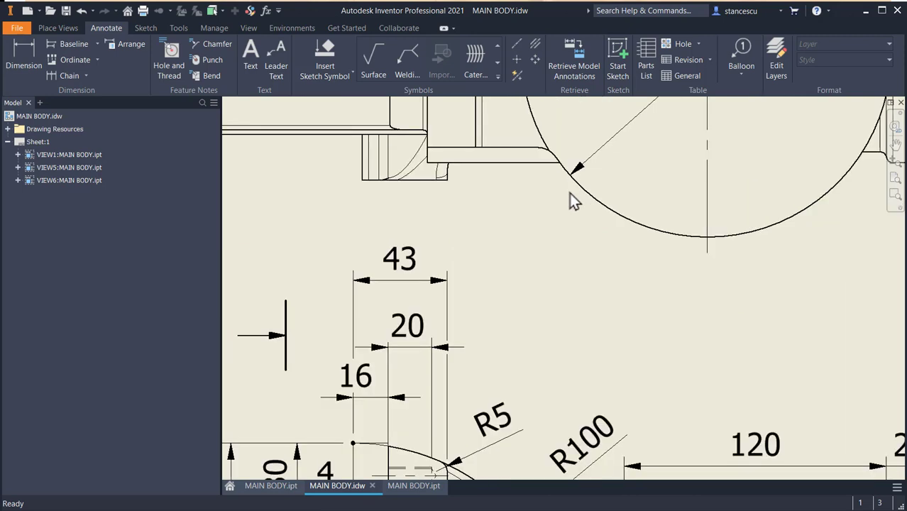
mouse_move(570, 196)
middle_down()
mouse_move(579, 232)
mouse_move(645, 337)
middle_up()
scroll(606, 291, up, 3)
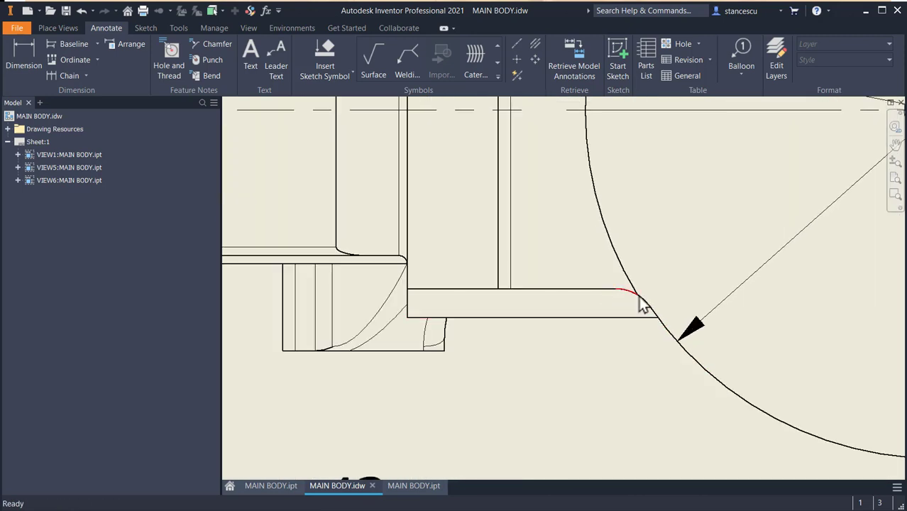
click(24, 57)
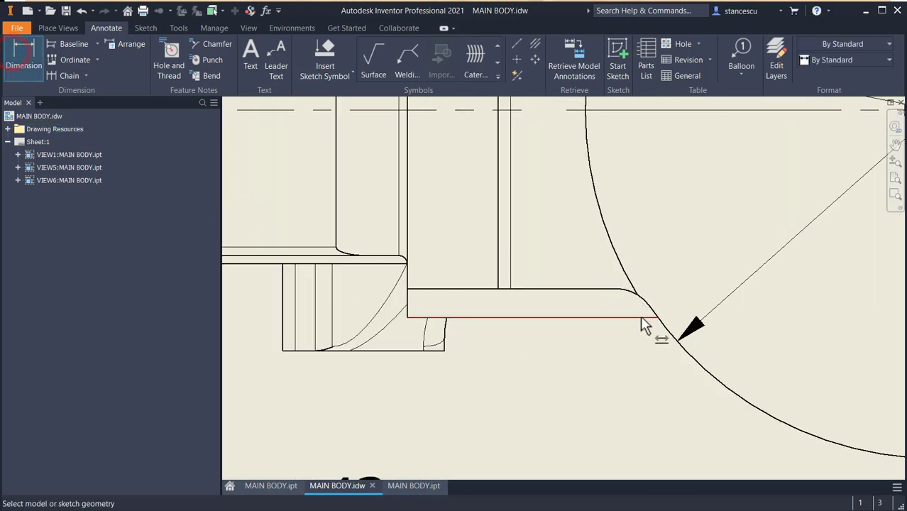
scroll(645, 317, up, 3)
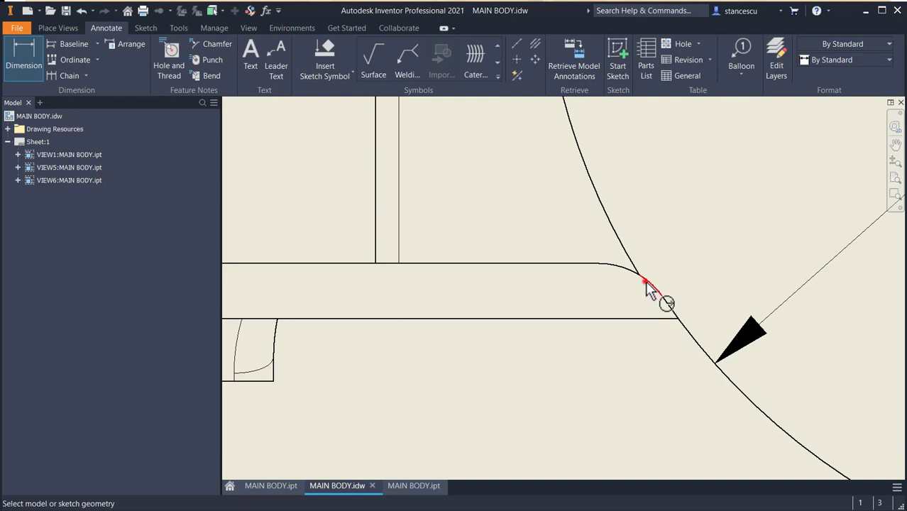
click(645, 282)
middle_drag(499, 411, 494, 341)
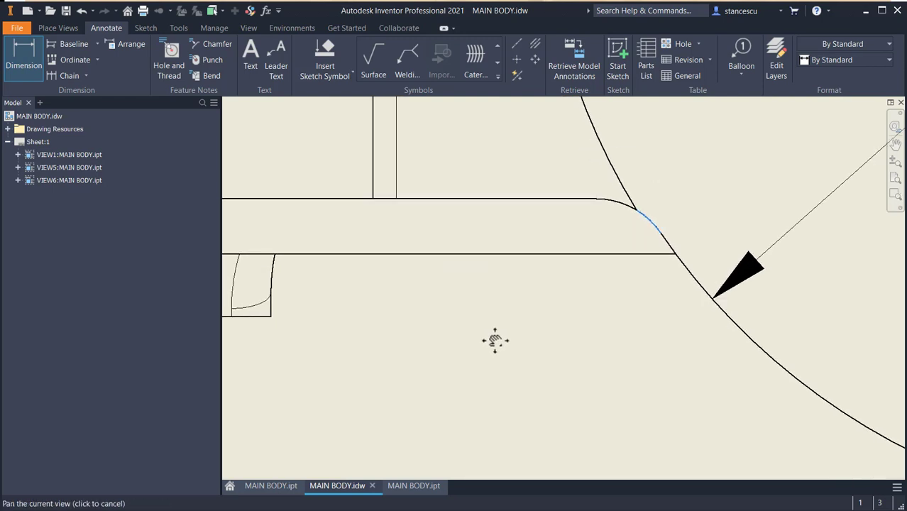
middle_drag(511, 389, 521, 261)
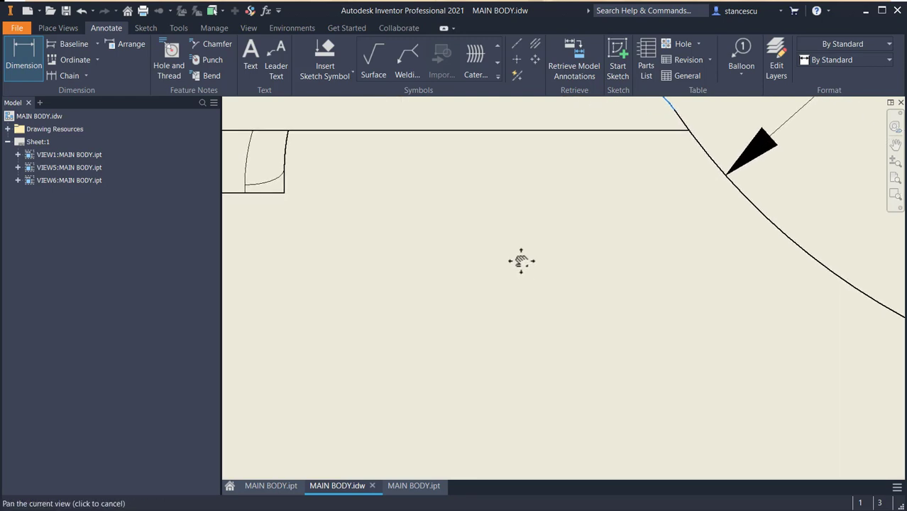
click(476, 309)
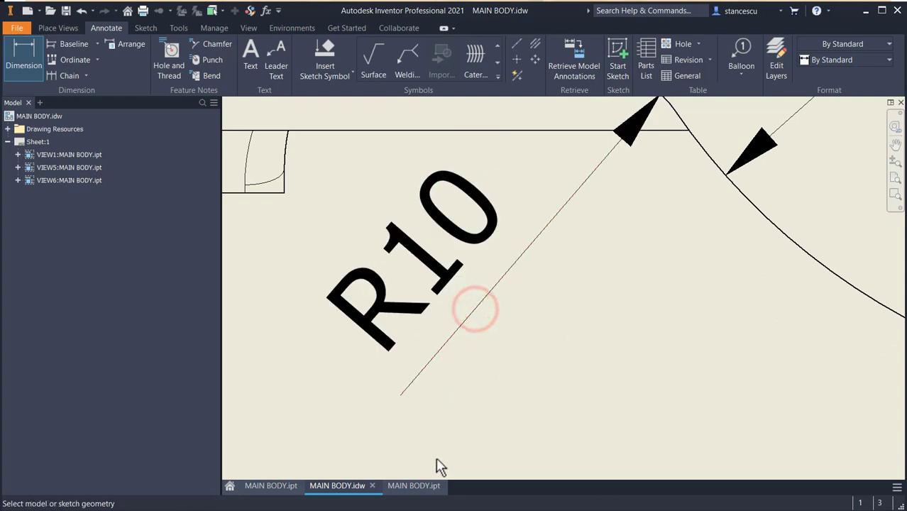
Examine the half-section view for the fillet radius on the base plate's upper edge.
click(426, 488)
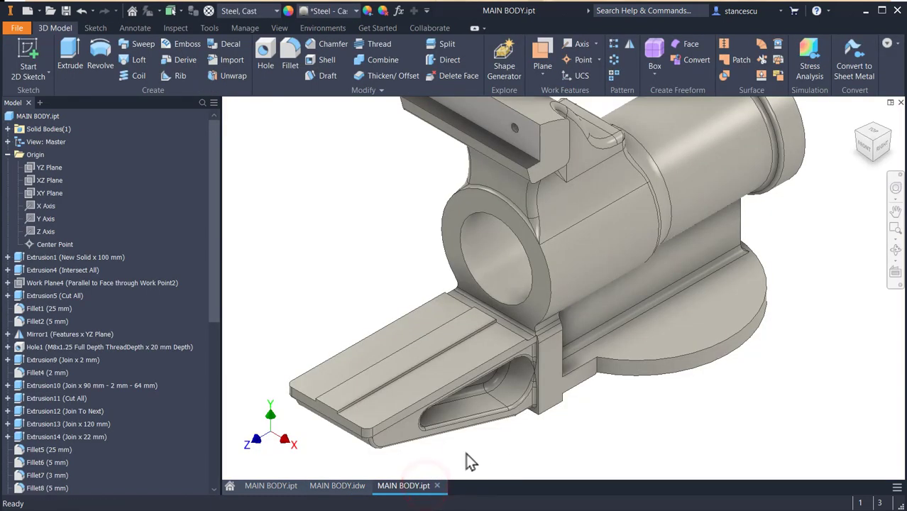
click(339, 485)
scroll(557, 361, down, 3)
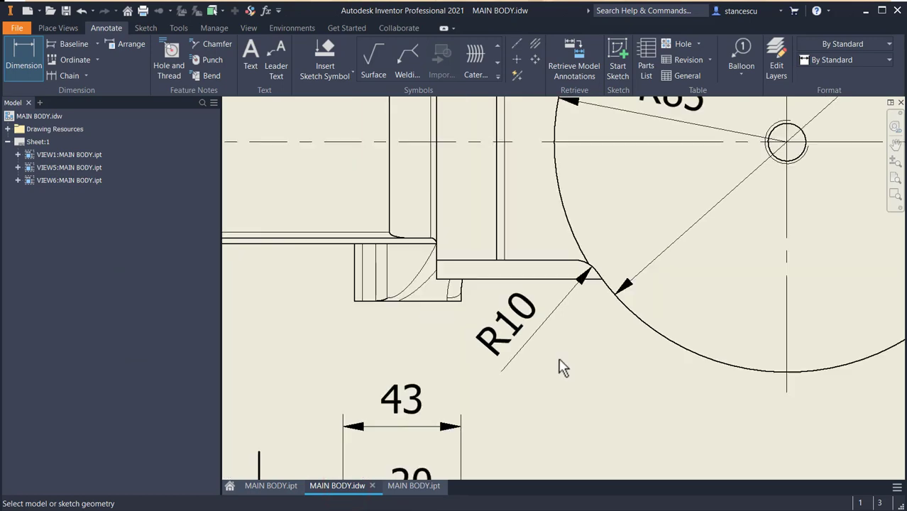
middle_drag(558, 374, 772, 136)
scroll(582, 311, down, 2)
middle_drag(562, 342, 584, 146)
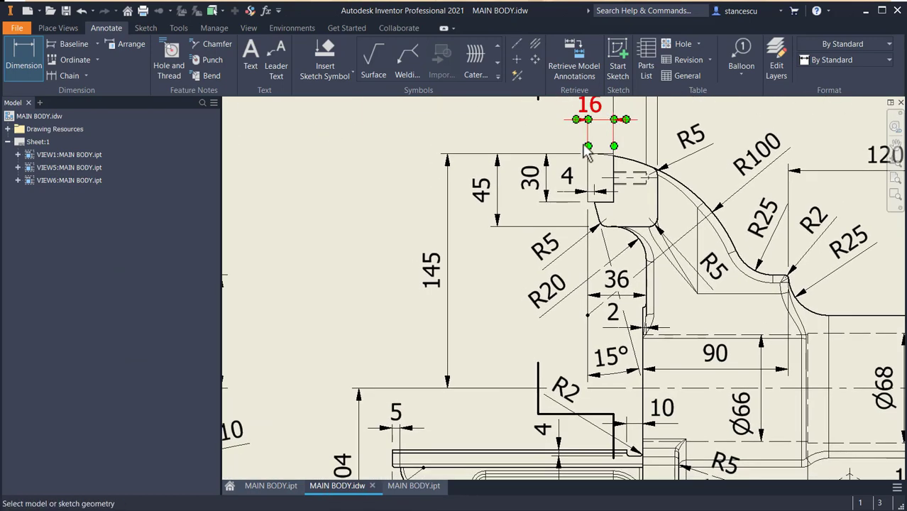
scroll(584, 148, down, 3)
mouse_move(316, 423)
middle_down()
mouse_move(378, 364)
mouse_move(565, 300)
middle_up()
scroll(499, 265, up, 3)
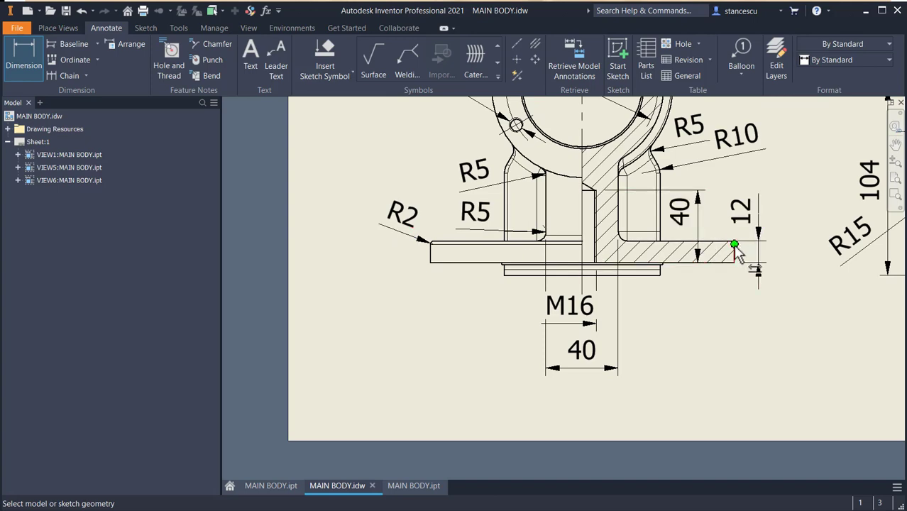
In MAIN BODY.ipt, fillet the two vertical edges where the base strip meets the round base with a 10 mm radius.
click(403, 488)
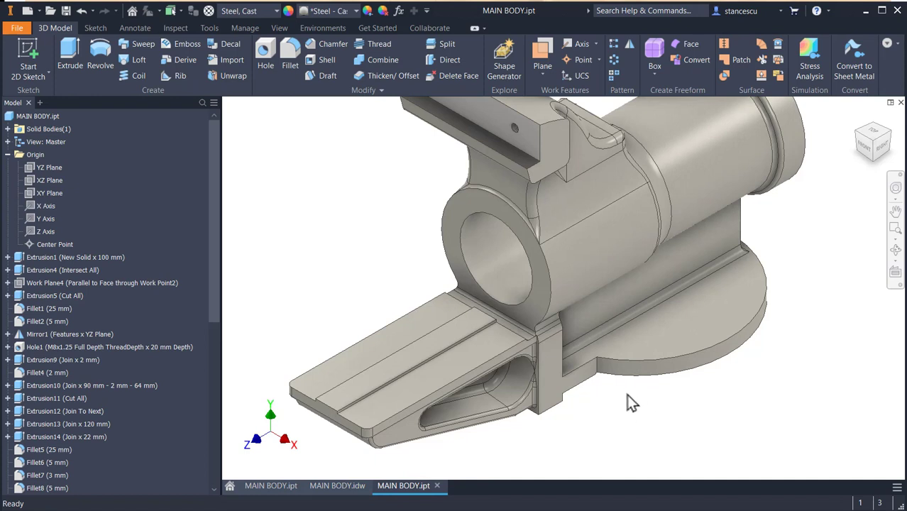
click(608, 359)
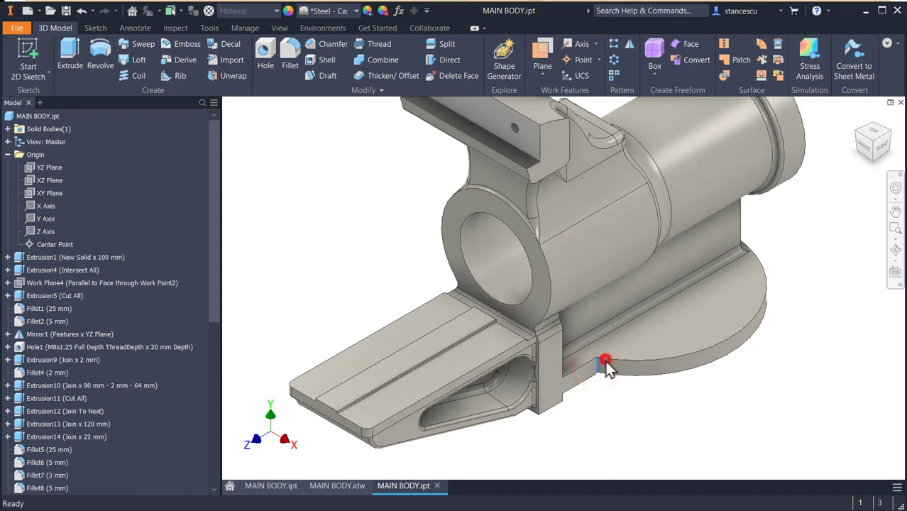
text(1)
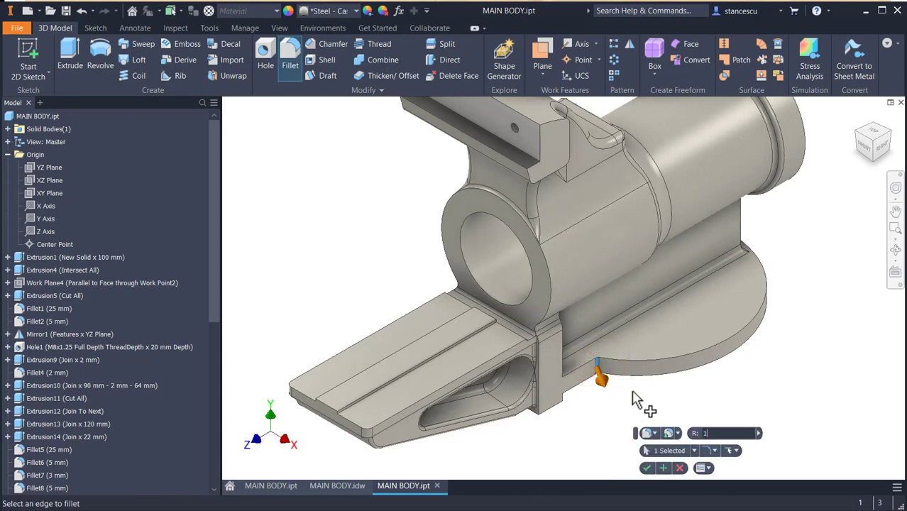
text(0)
shift+middle_drag(357, 304, 482, 338)
click(517, 313)
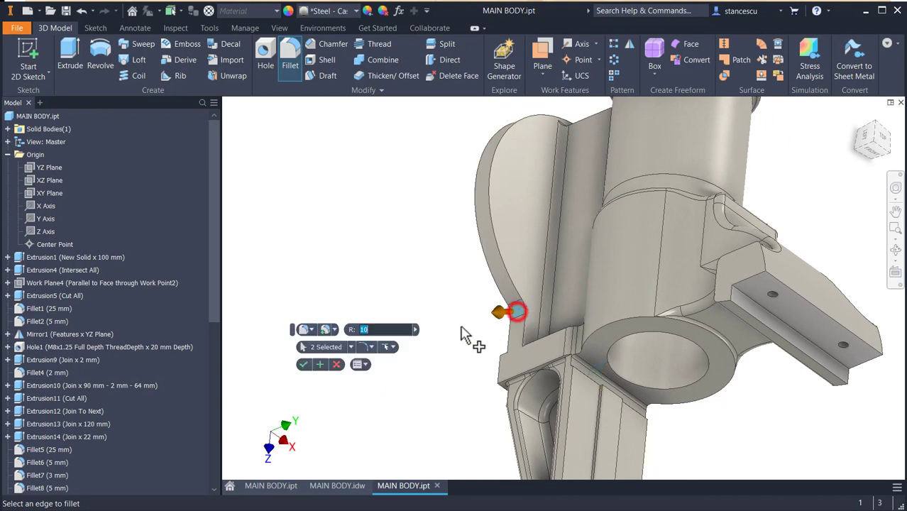
click(321, 365)
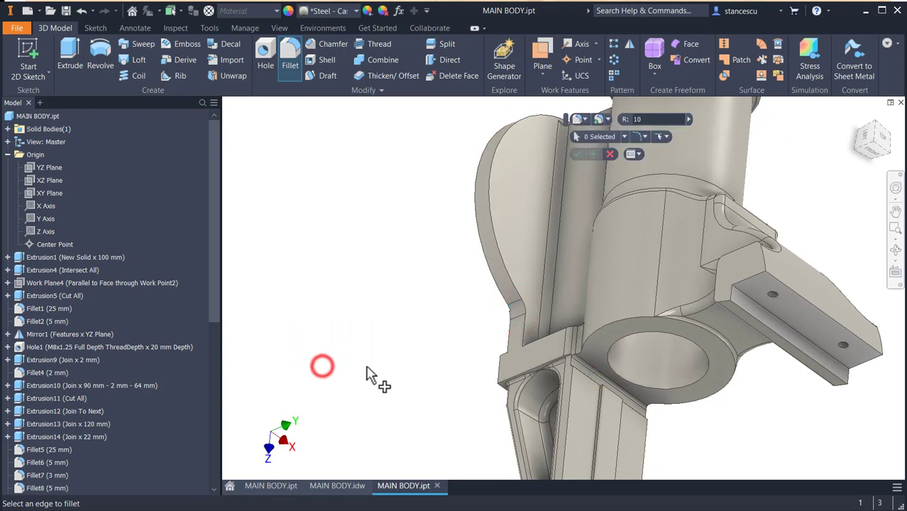
Fillet the base plate's upper outline and the inner edge of the step on its underside with a 2 mm radius, checking the drawing for the step.
click(494, 242)
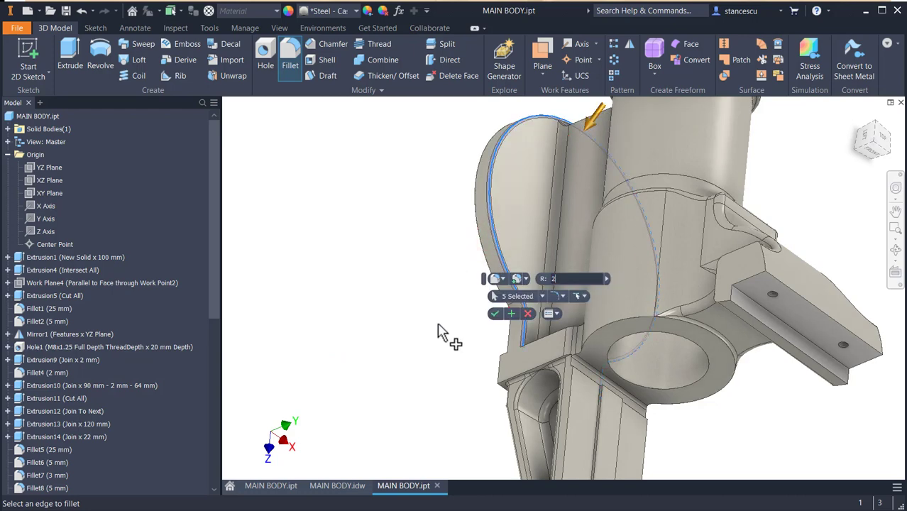
shift+middle_drag(438, 328, 302, 268)
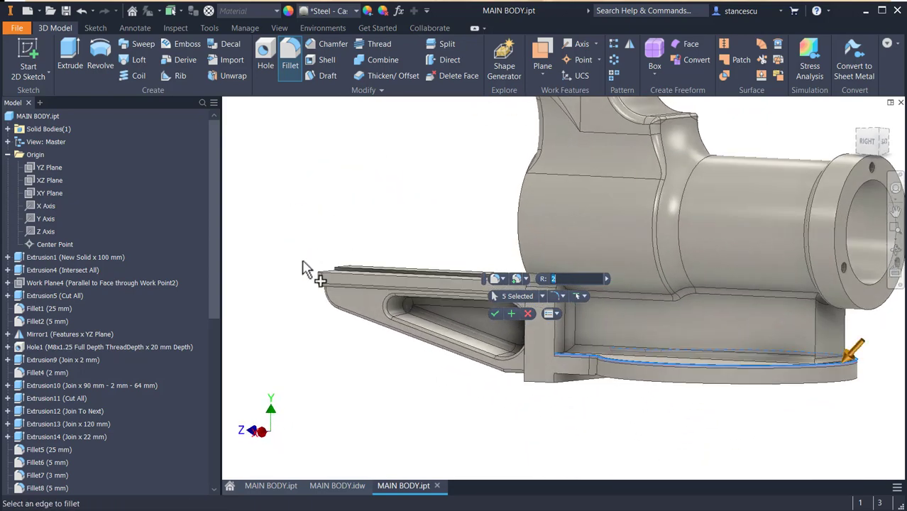
click(340, 487)
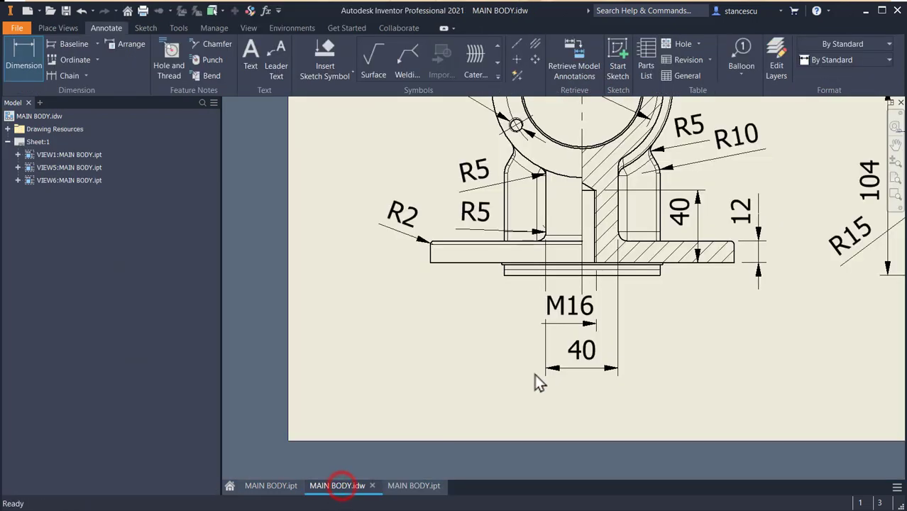
middle_drag(900, 327, 257, 335)
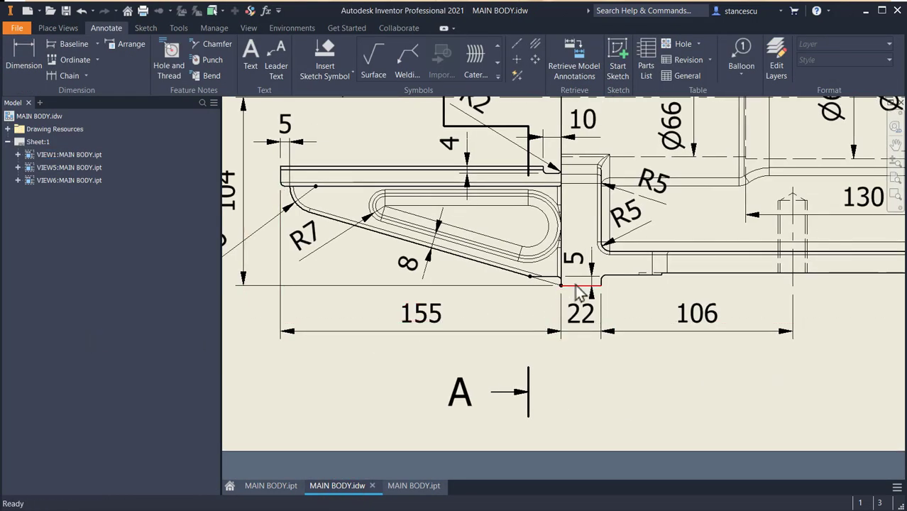
scroll(591, 281, up, 8)
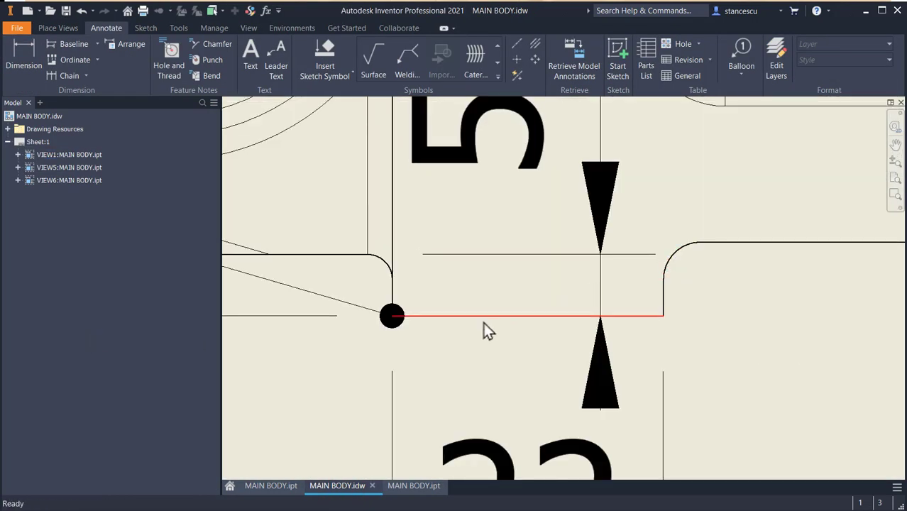
click(414, 487)
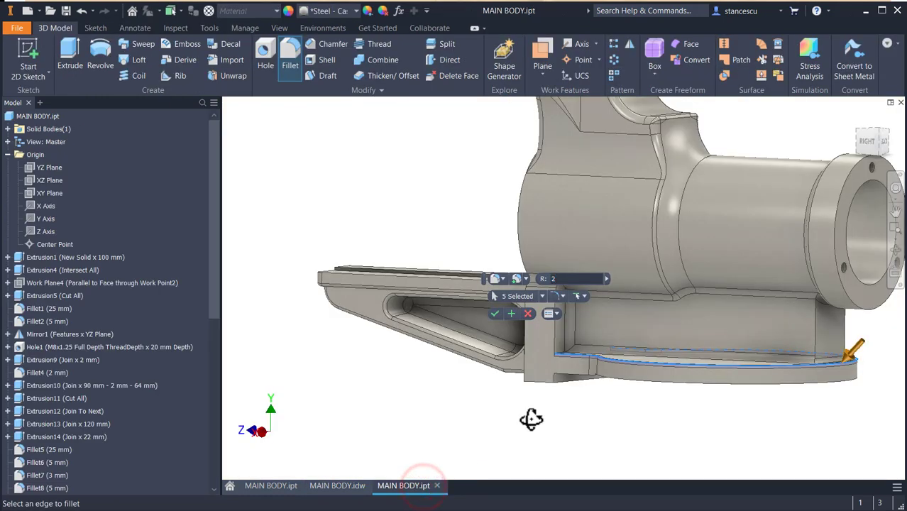
click(584, 404)
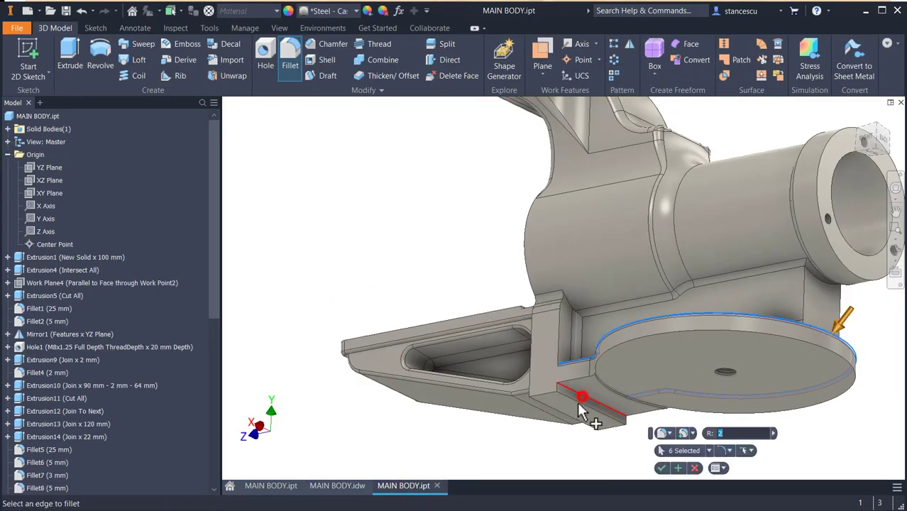
click(662, 468)
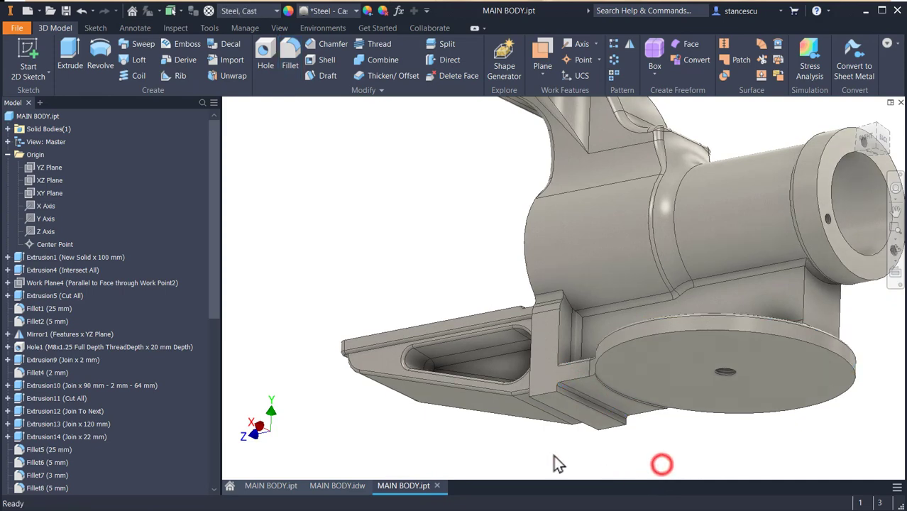
In MAIN BODY.idw, dimension the radius of the fillet between the 22 mm wide foot and the base's underside.
click(345, 487)
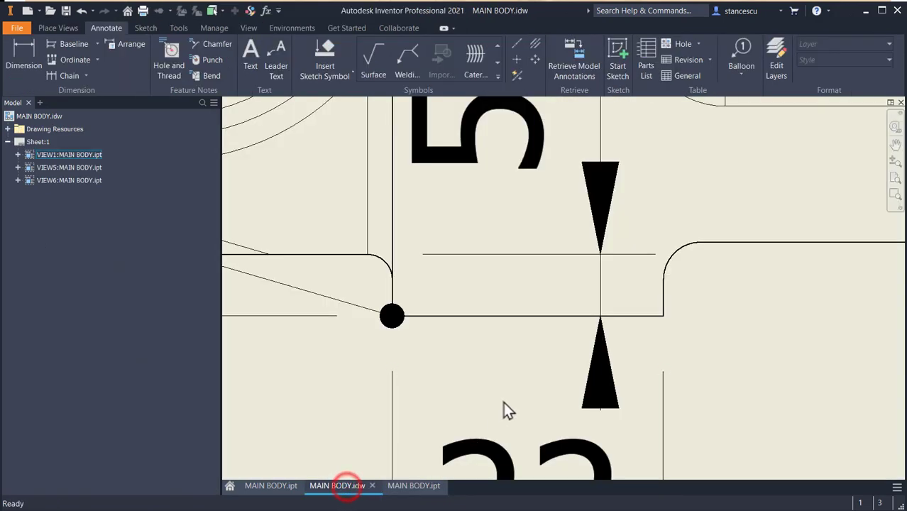
scroll(460, 377, up, 2)
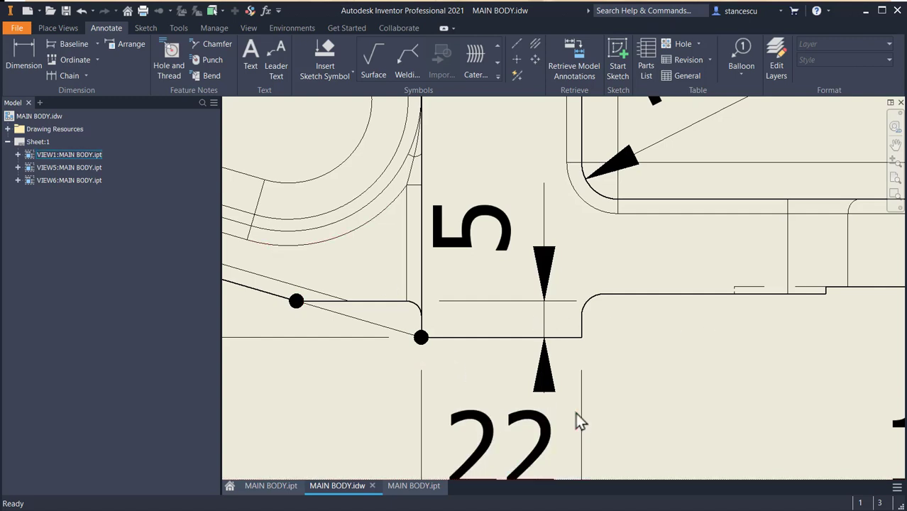
key(d)
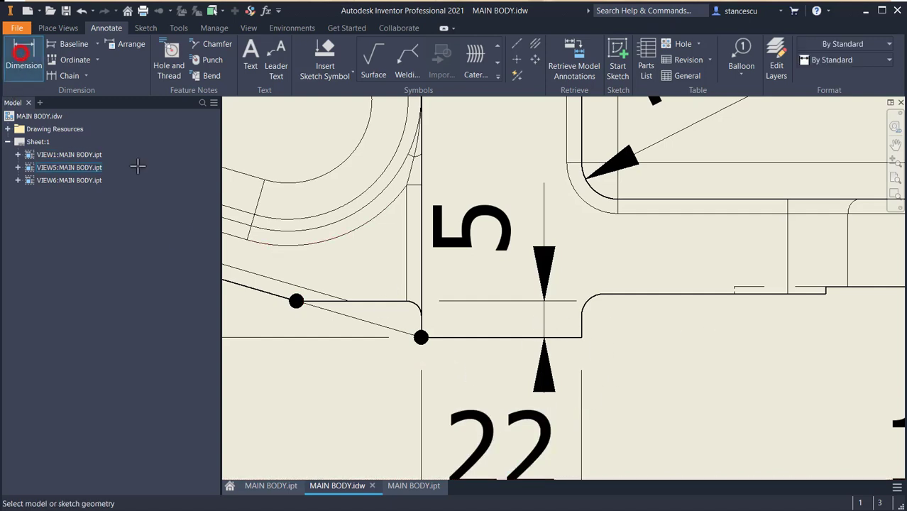
click(597, 301)
middle_drag(688, 395, 530, 287)
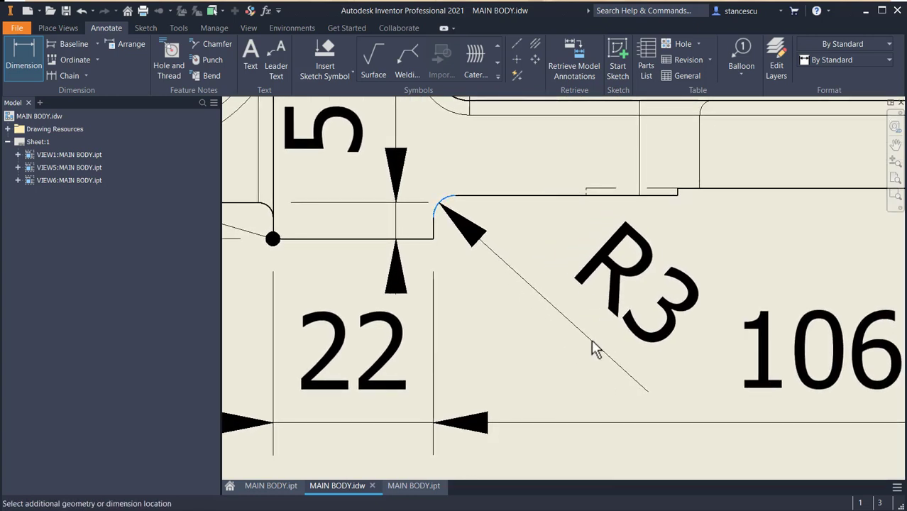
click(592, 345)
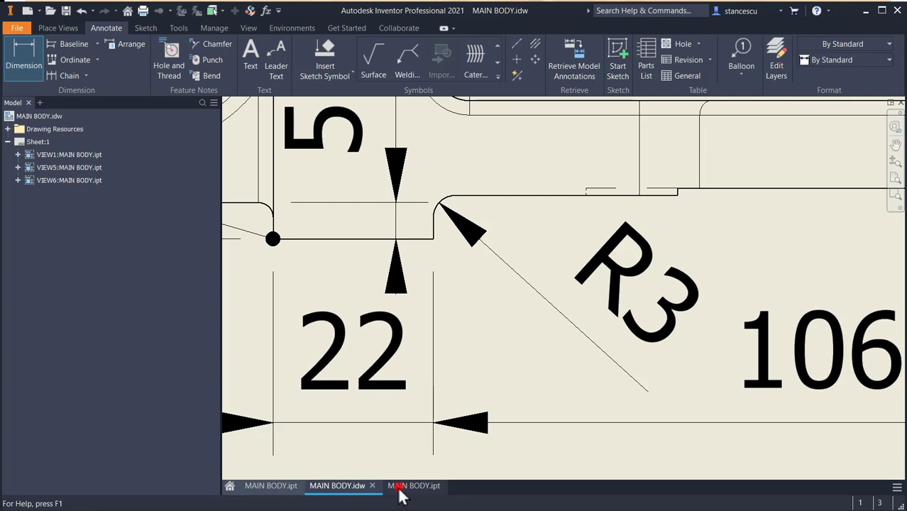
In MAIN BODY.ipt, remove the underside step's inner edge from the last 2 mm fillet's edge selection.
click(399, 487)
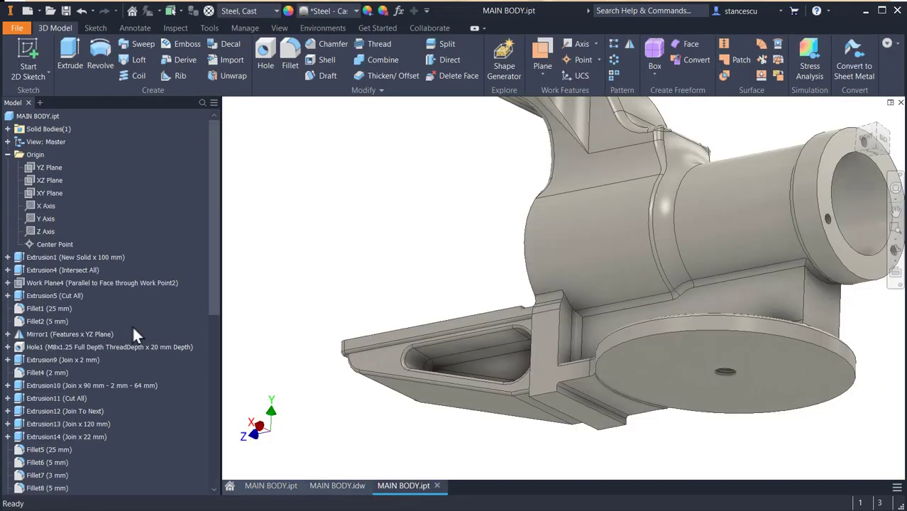
scroll(140, 358, down, 9)
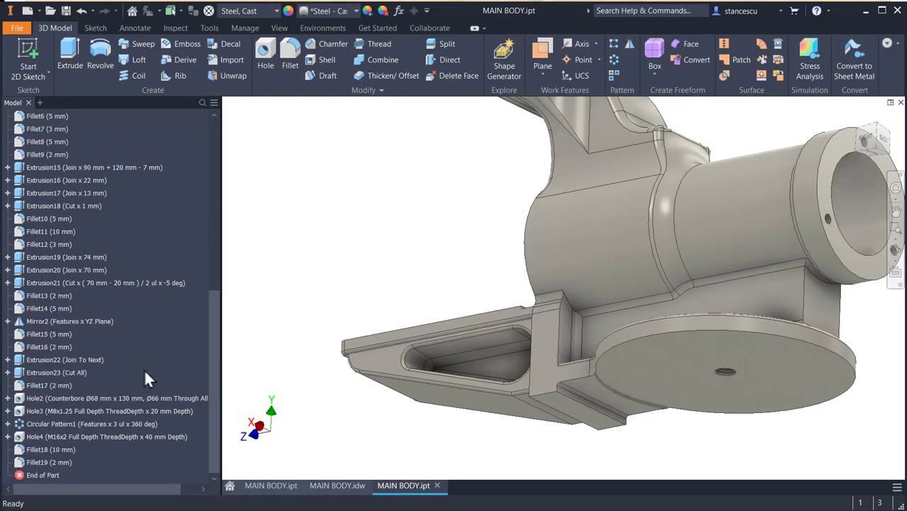
click(39, 463)
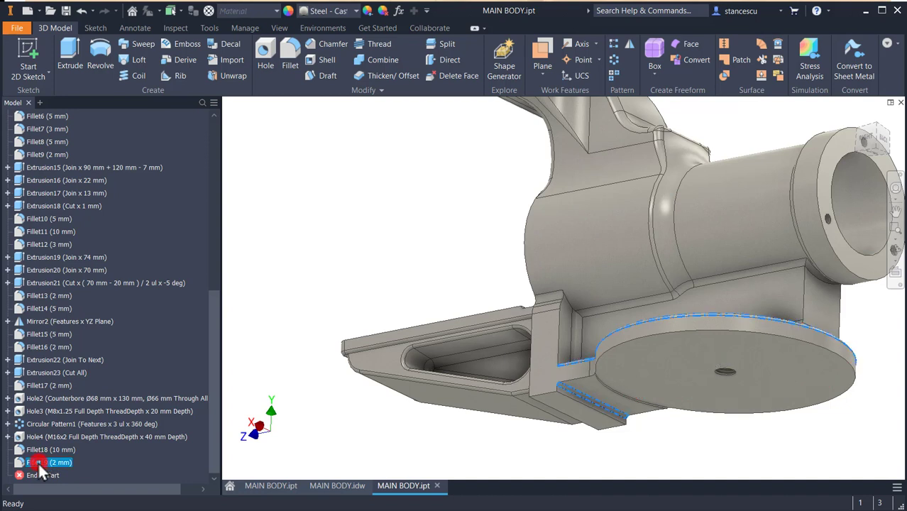
double_click(38, 462)
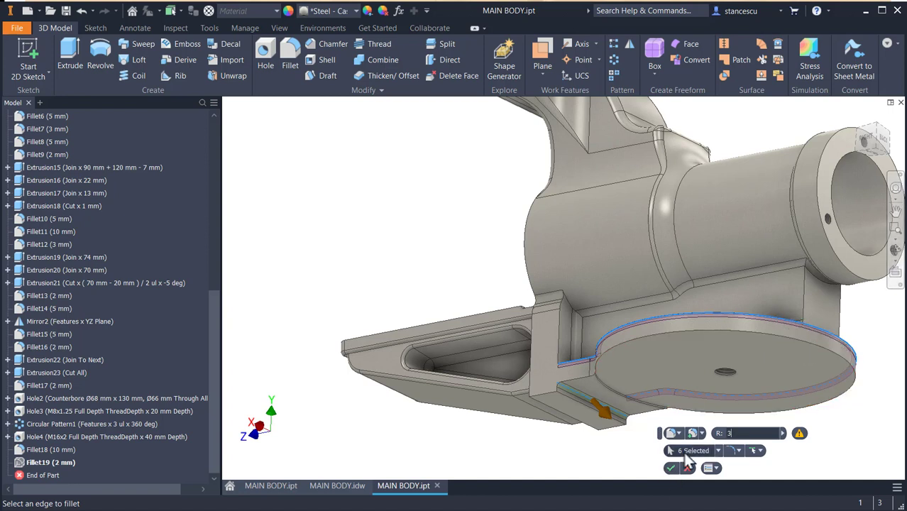
click(745, 432)
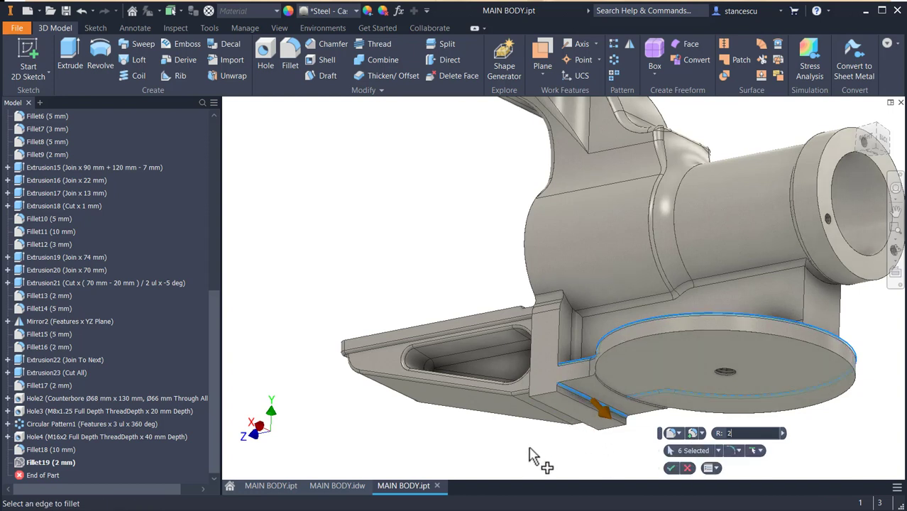
ctrl+click(589, 405)
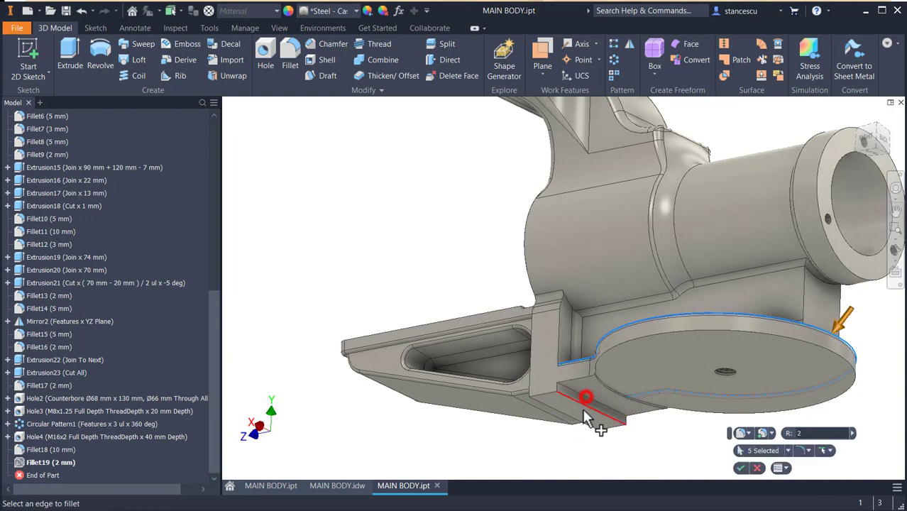
click(741, 469)
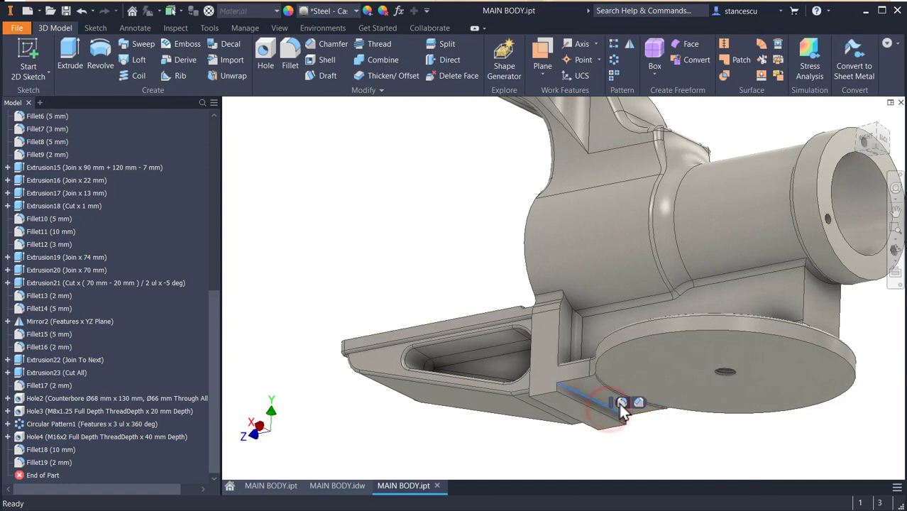
Fillet the inner edge between the foot and the base plate's underside with a 3 mm radius.
click(621, 402)
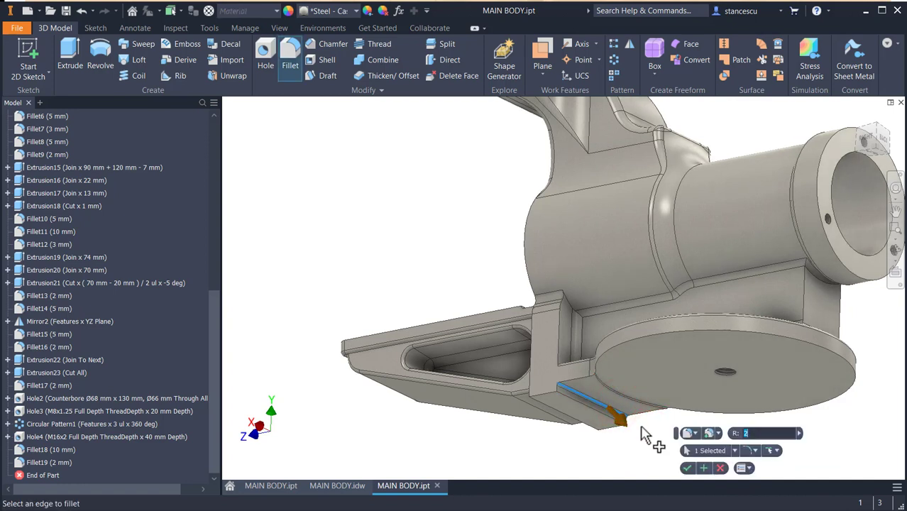
click(687, 468)
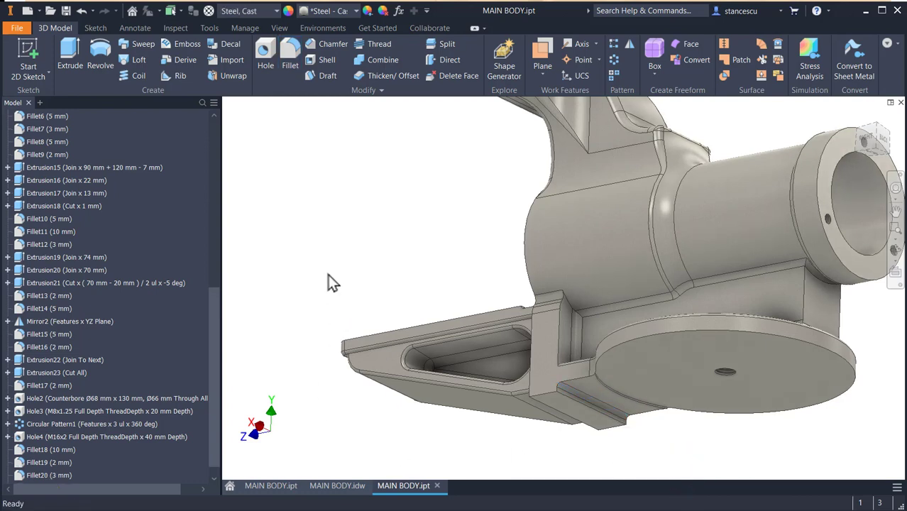
shift+middle_drag(323, 252, 402, 260)
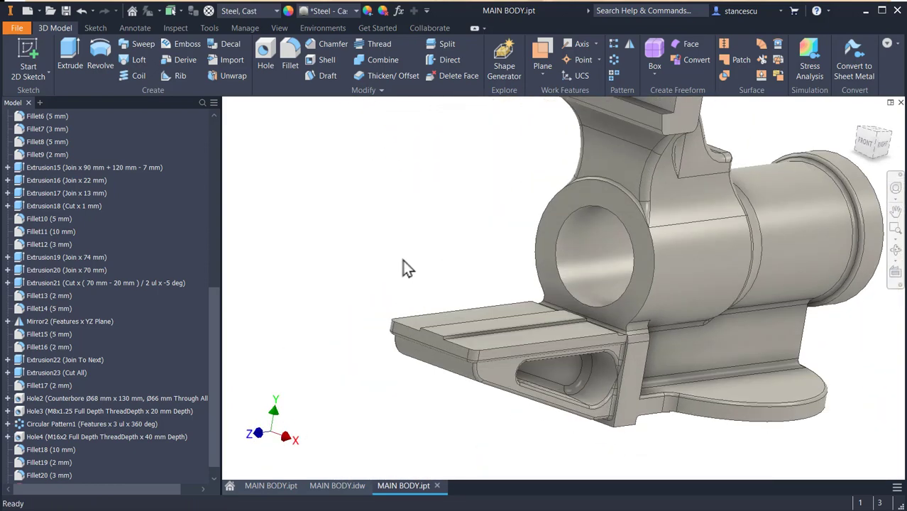
Apply the Steel - Polished appearance to the arm's outer top faces, the raised strip's sides, the main bore, the round base's underside and the drilled flange face.
key(F5)
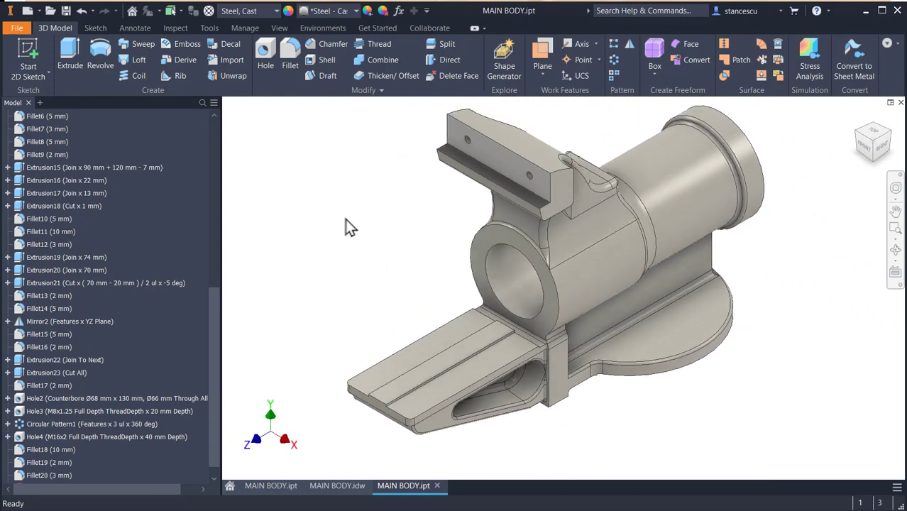
click(438, 350)
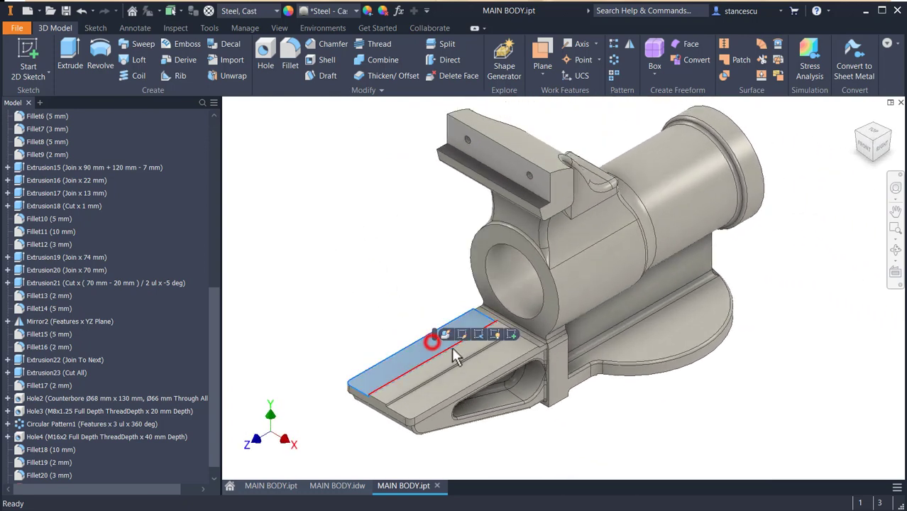
ctrl+click(481, 374)
scroll(480, 362, down, 5)
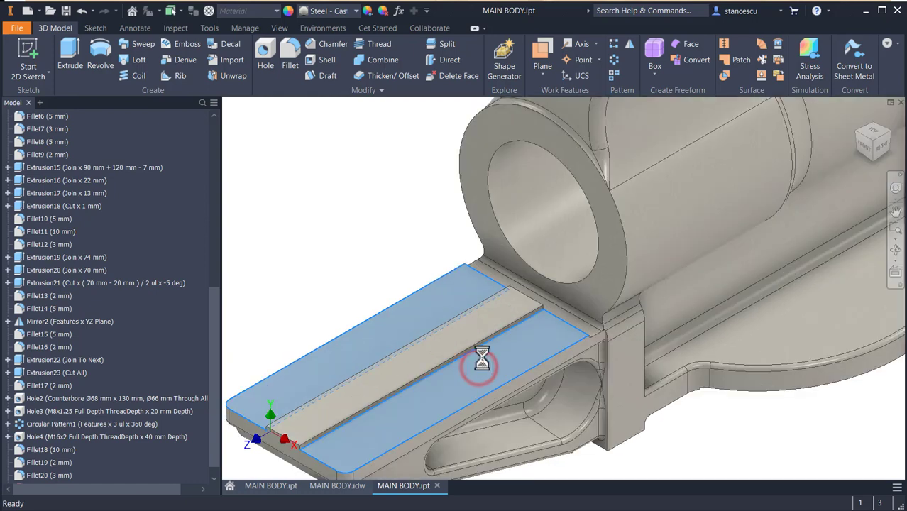
scroll(535, 308, down, 3)
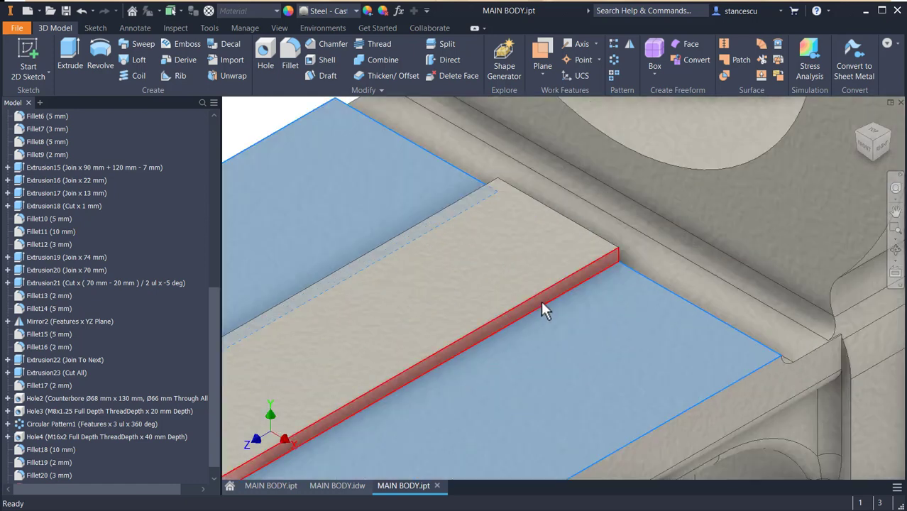
ctrl+click(545, 295)
shift+middle_drag(462, 306, 754, 438)
middle_drag(243, 223, 415, 345)
ctrl+click(605, 326)
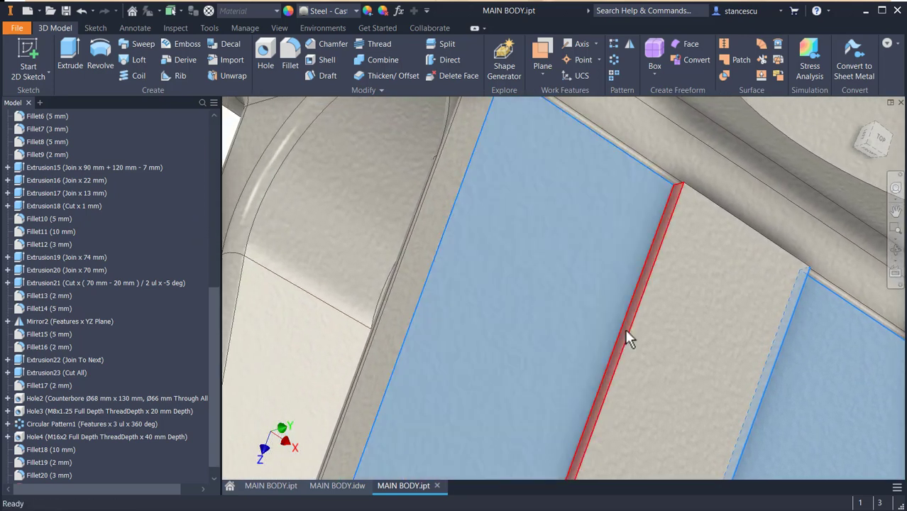
ctrl+click(624, 328)
scroll(577, 307, down, 5)
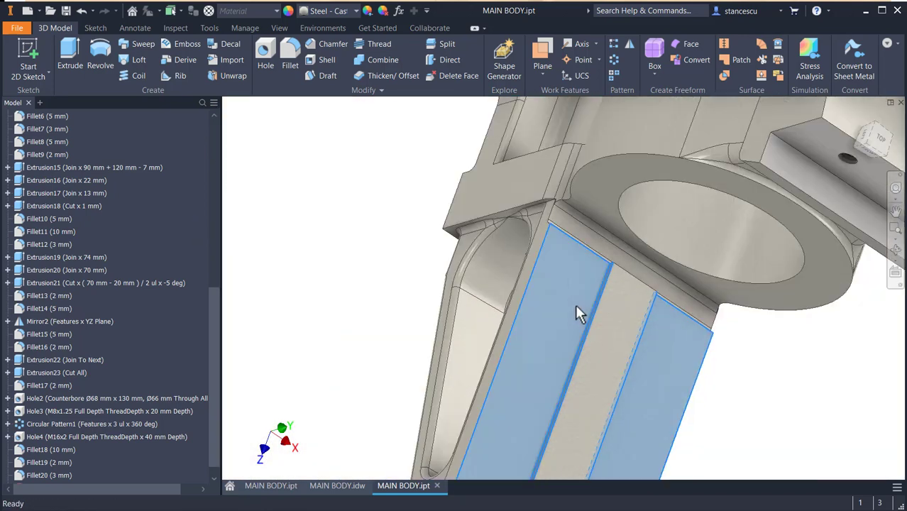
ctrl+click(679, 239)
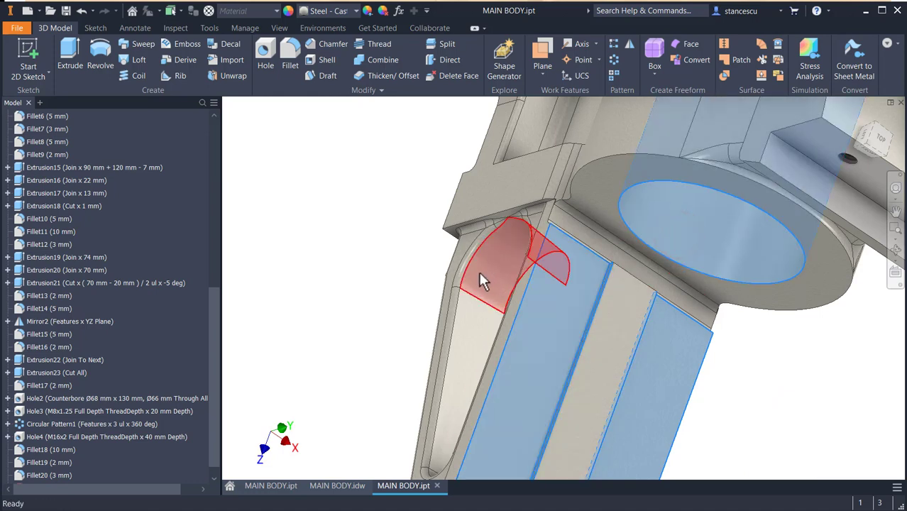
shift+middle_drag(731, 399, 596, 337)
middle_drag(684, 397, 570, 177)
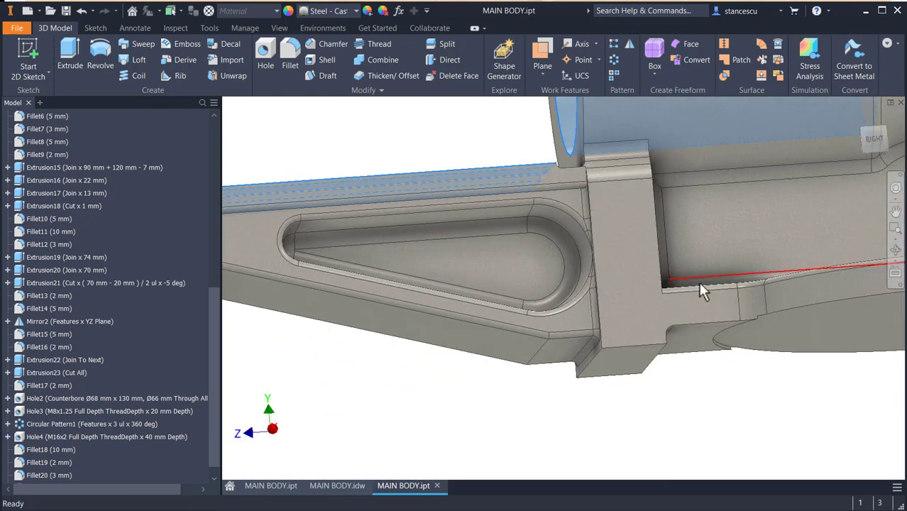
middle_drag(689, 287, 408, 259)
click(568, 302)
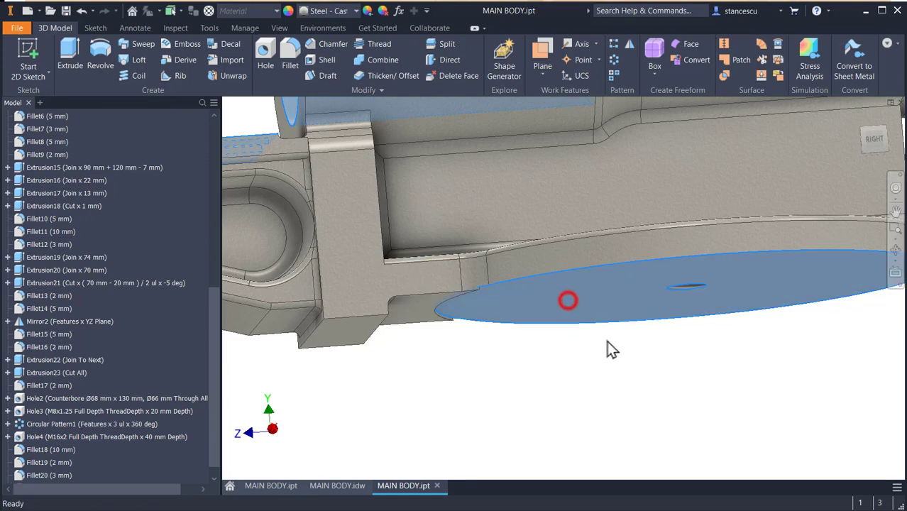
scroll(615, 349, down, 2)
shift+middle_drag(670, 361, 613, 357)
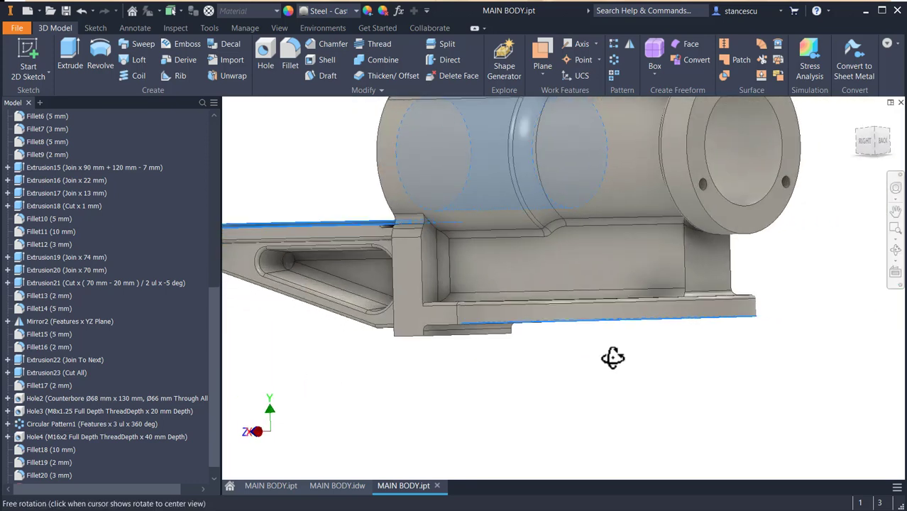
click(771, 209)
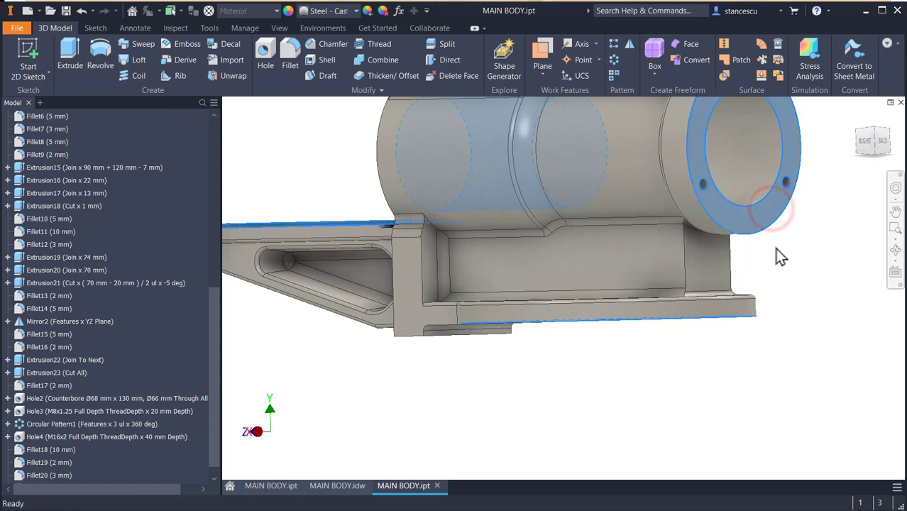
middle_drag(776, 255, 779, 344)
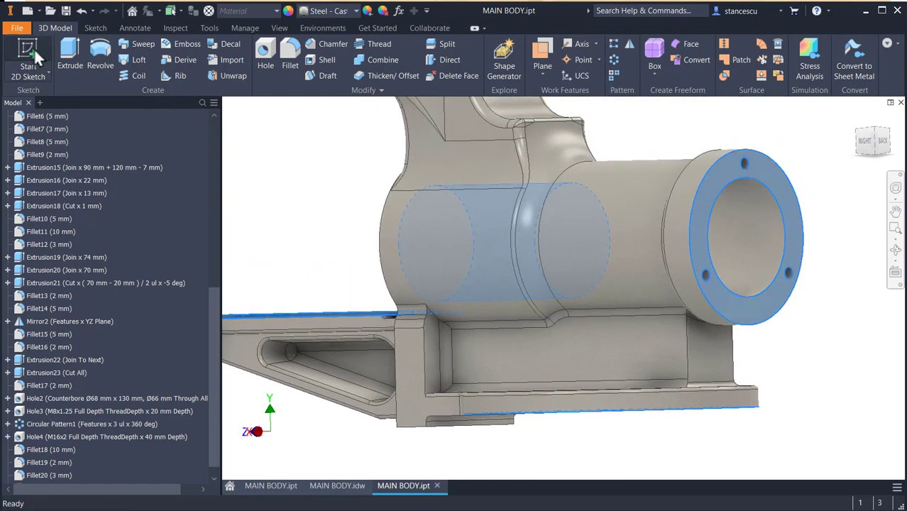
click(336, 11)
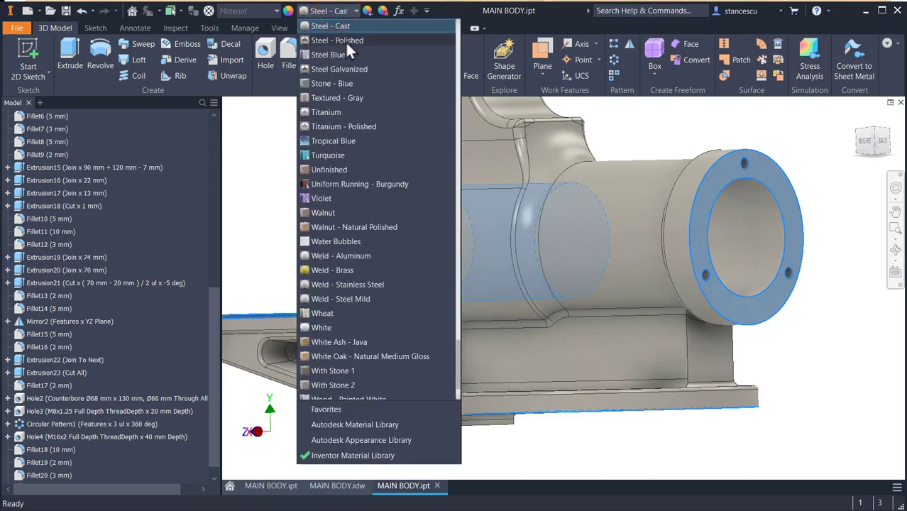
click(346, 40)
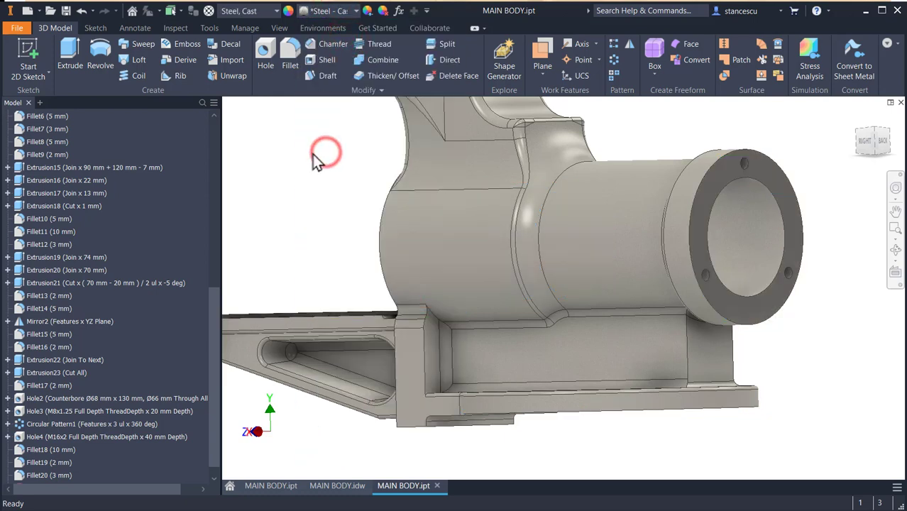
Collapse the Origin folder and update the part's physical properties in iProperties to check its mass and volume.
key(F6)
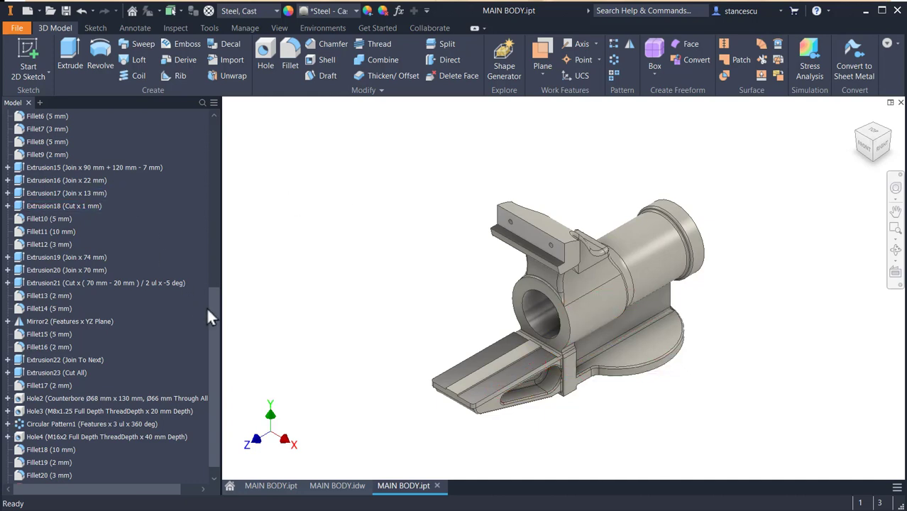
drag(214, 311, 210, 122)
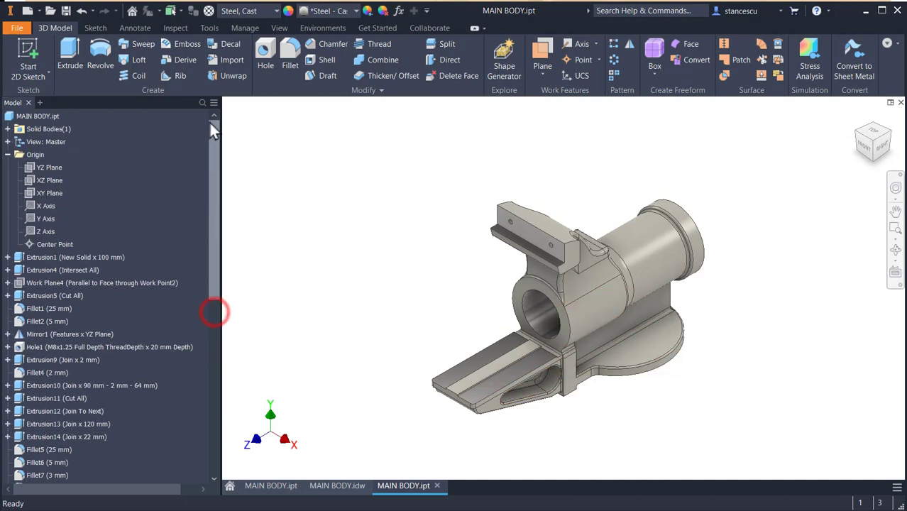
click(8, 155)
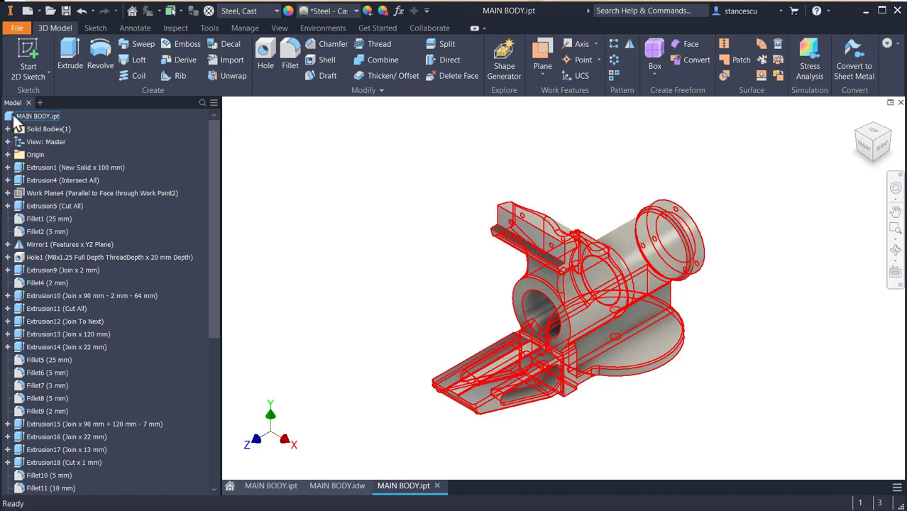
right_click(13, 115)
click(44, 241)
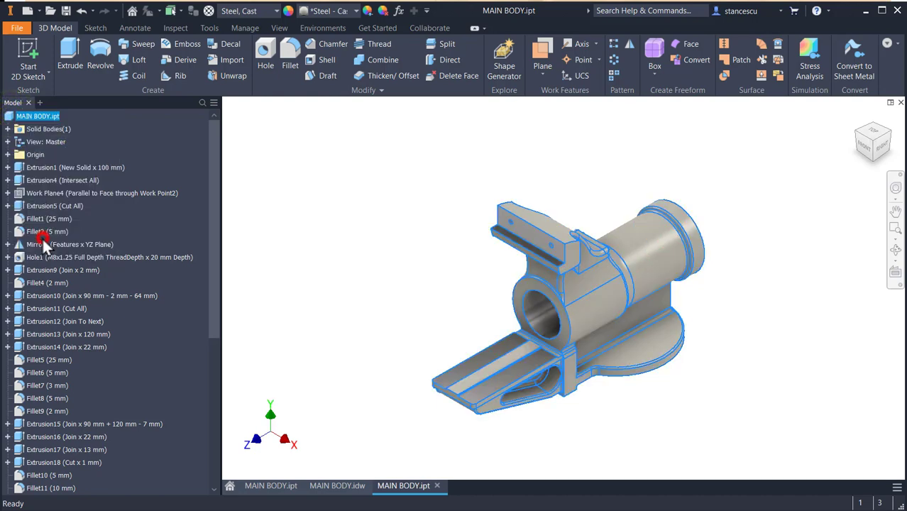
click(499, 83)
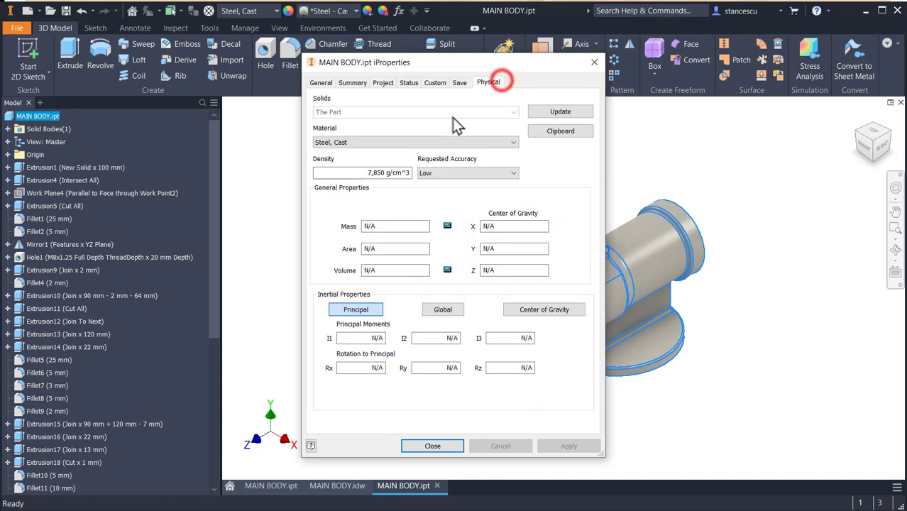
click(559, 115)
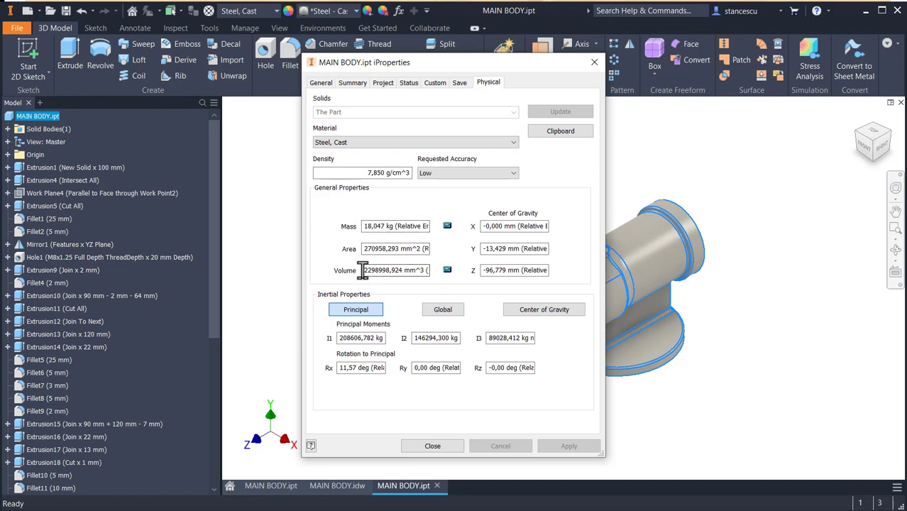
drag(363, 271, 340, 269)
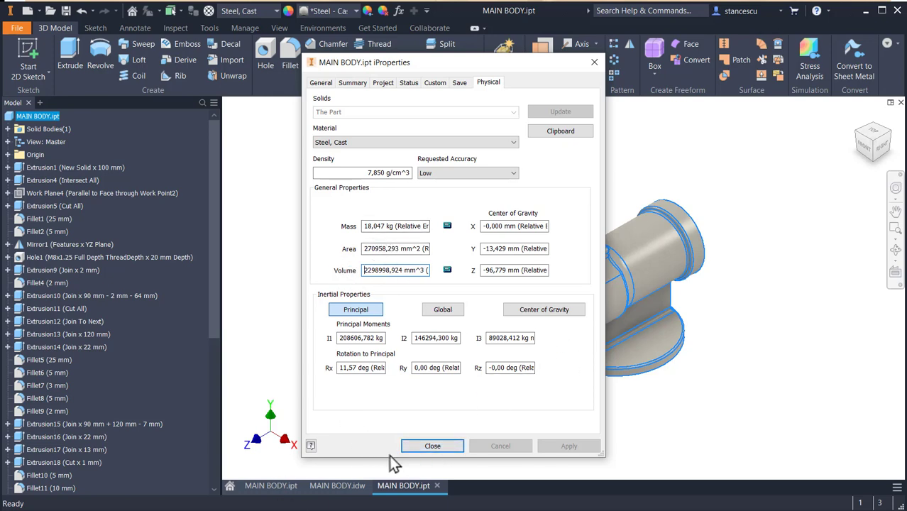
click(429, 447)
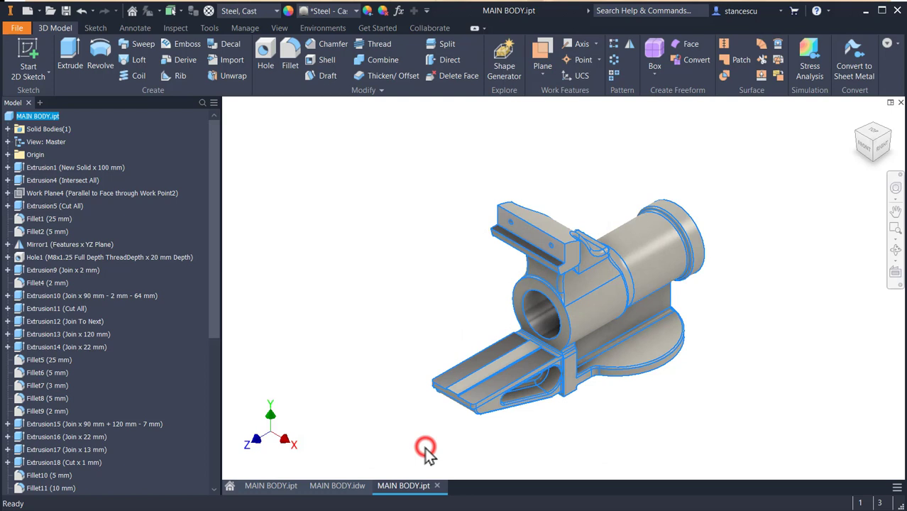
click(738, 262)
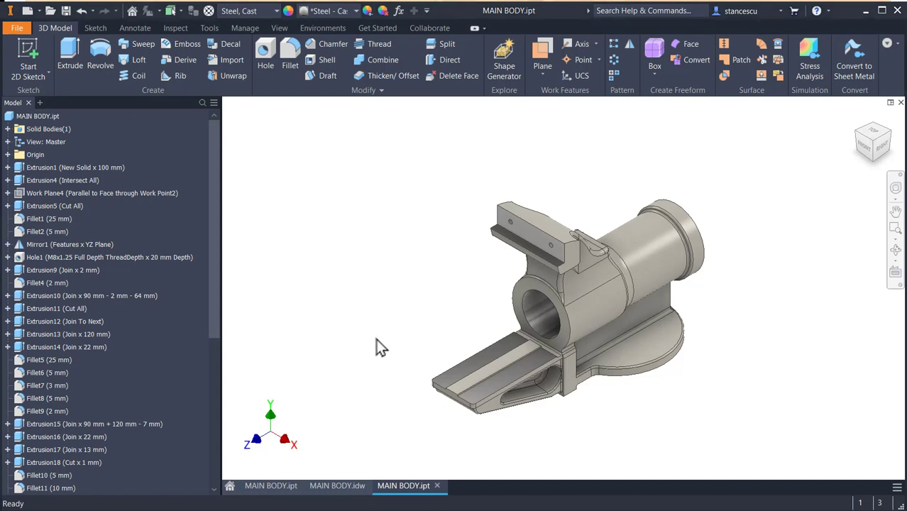
Switch to MAIN BODY.idw and show the whole drawing sheet.
click(341, 488)
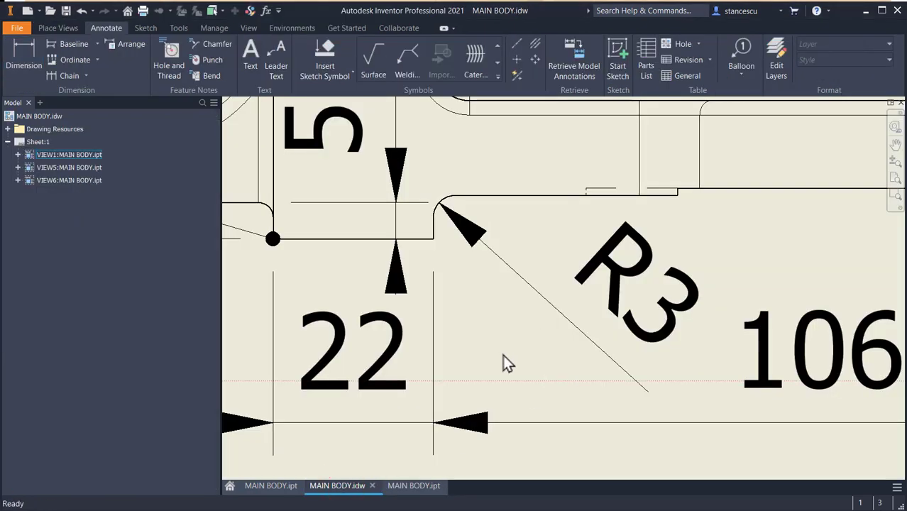
key(Home)
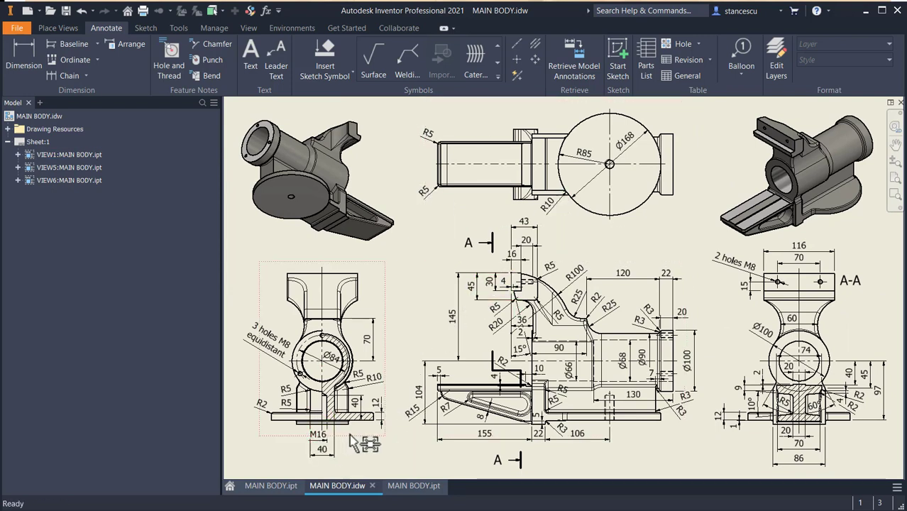
Move the M16 thread dimension's text to the left, above the 40 mm dimension under the half-section view.
scroll(353, 441, down, 8)
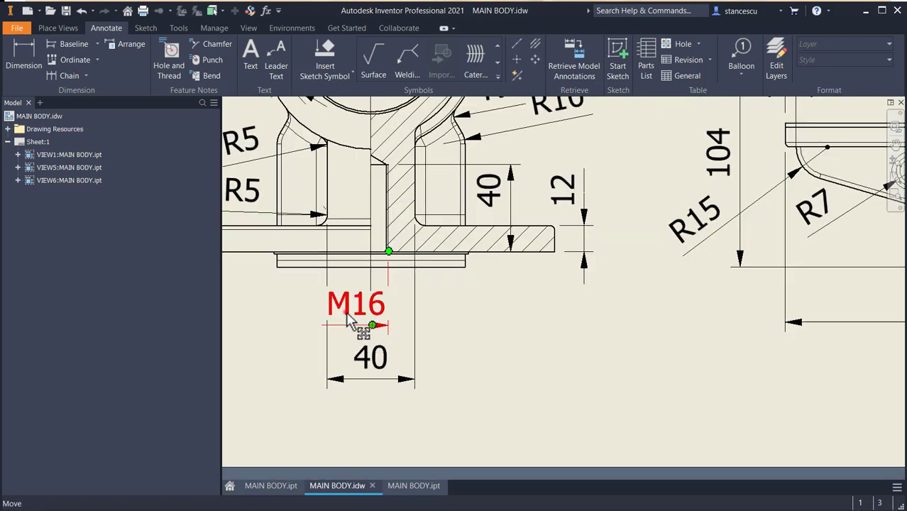
drag(348, 319, 294, 334)
scroll(499, 329, up, 3)
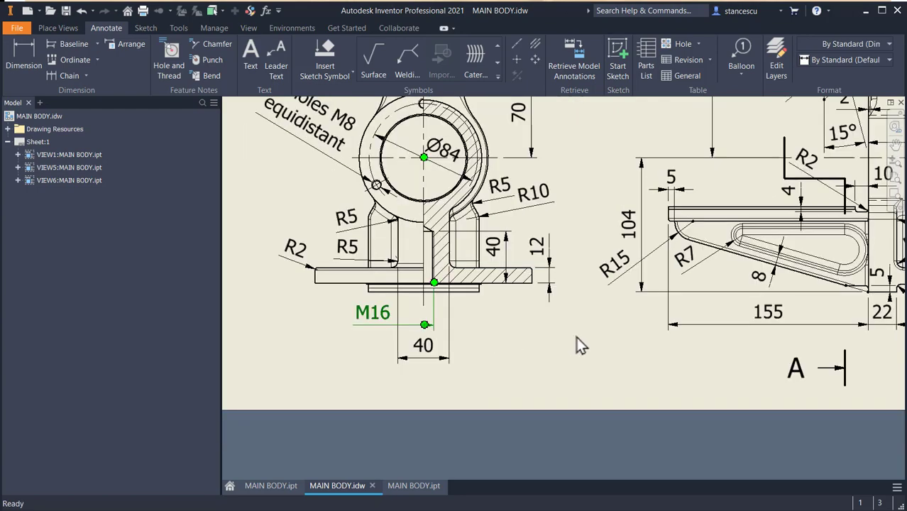
Examine the dimensions in the front, section A-A and plan views up close, then review the whole sheet with nothing selected.
middle_drag(578, 346, 433, 329)
middle_drag(628, 328, 462, 403)
mouse_move(674, 324)
middle_down()
mouse_move(454, 398)
mouse_move(355, 383)
mouse_move(276, 301)
middle_up()
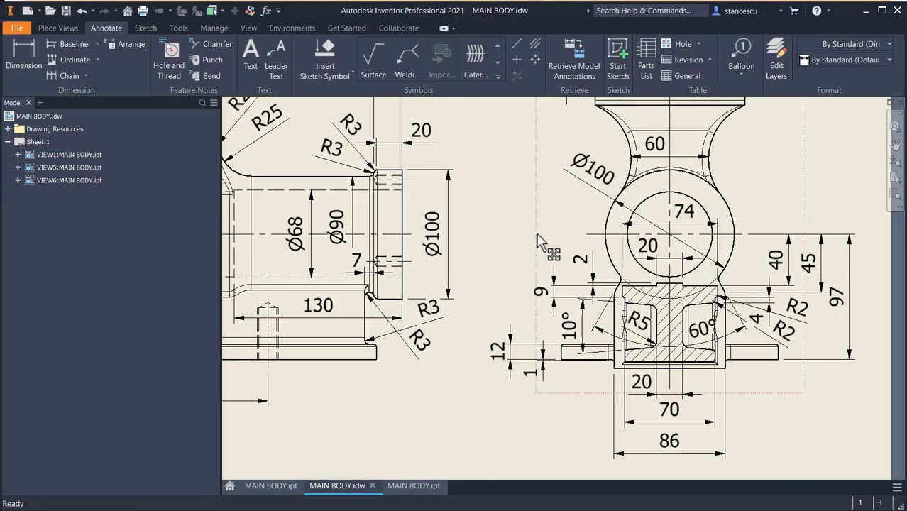
mouse_move(536, 236)
middle_down()
mouse_move(494, 354)
mouse_move(502, 395)
middle_up()
middle_drag(491, 301, 678, 360)
middle_drag(605, 324, 833, 324)
middle_drag(543, 291, 823, 313)
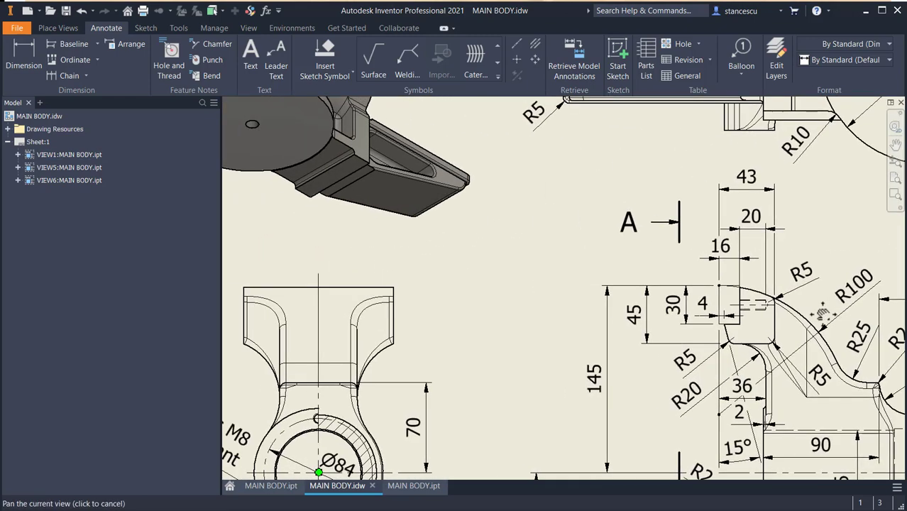
mouse_move(475, 267)
middle_down()
mouse_move(486, 377)
mouse_move(406, 424)
mouse_move(263, 413)
middle_up()
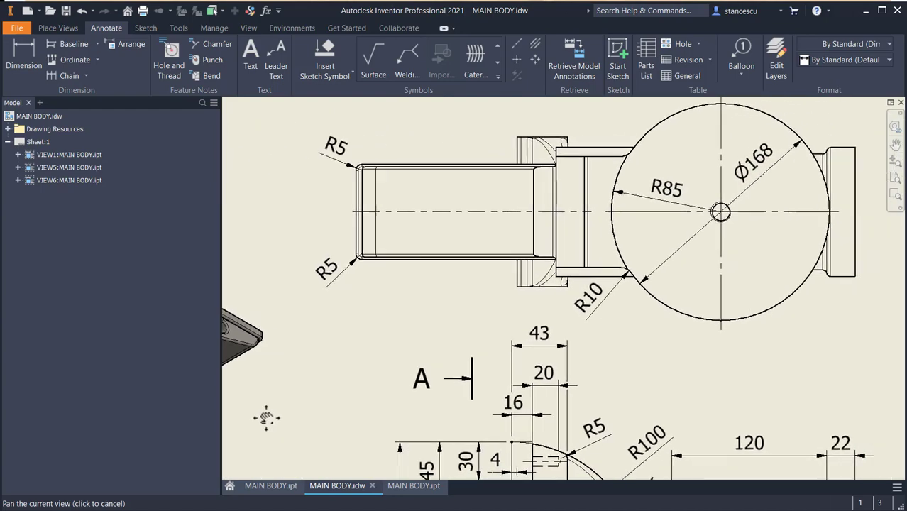
mouse_move(679, 307)
middle_down()
mouse_move(504, 335)
mouse_move(426, 323)
middle_up()
mouse_move(235, 333)
middle_down()
mouse_move(767, 266)
mouse_move(887, 82)
middle_up()
mouse_move(682, 264)
middle_down()
mouse_move(569, 199)
mouse_move(561, 203)
middle_up()
key(Home)
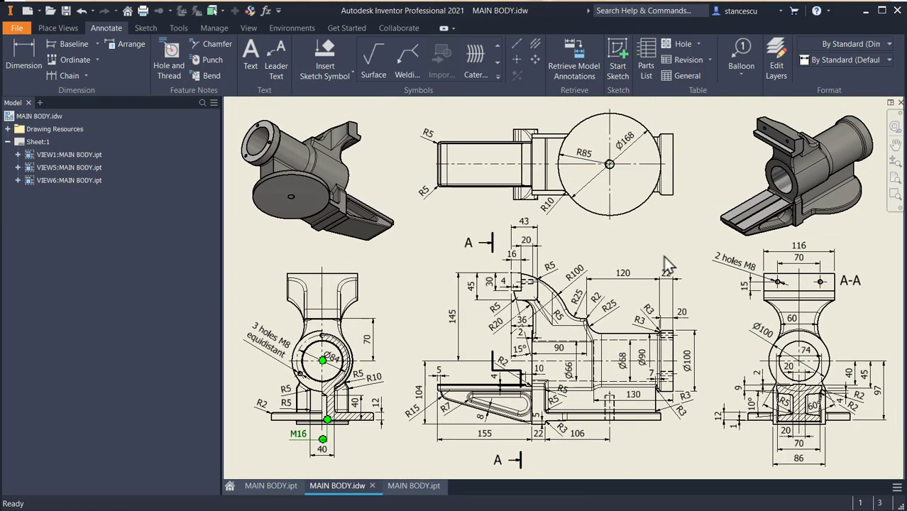
click(247, 240)
click(250, 268)
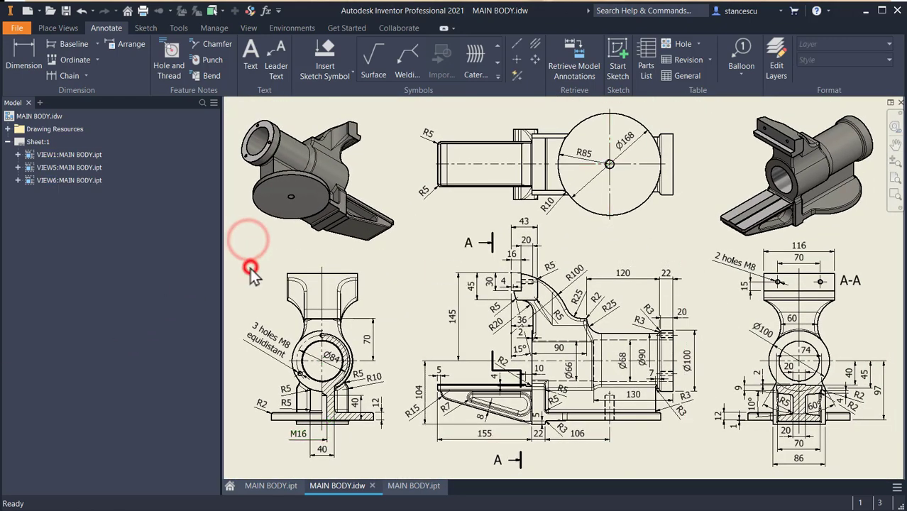